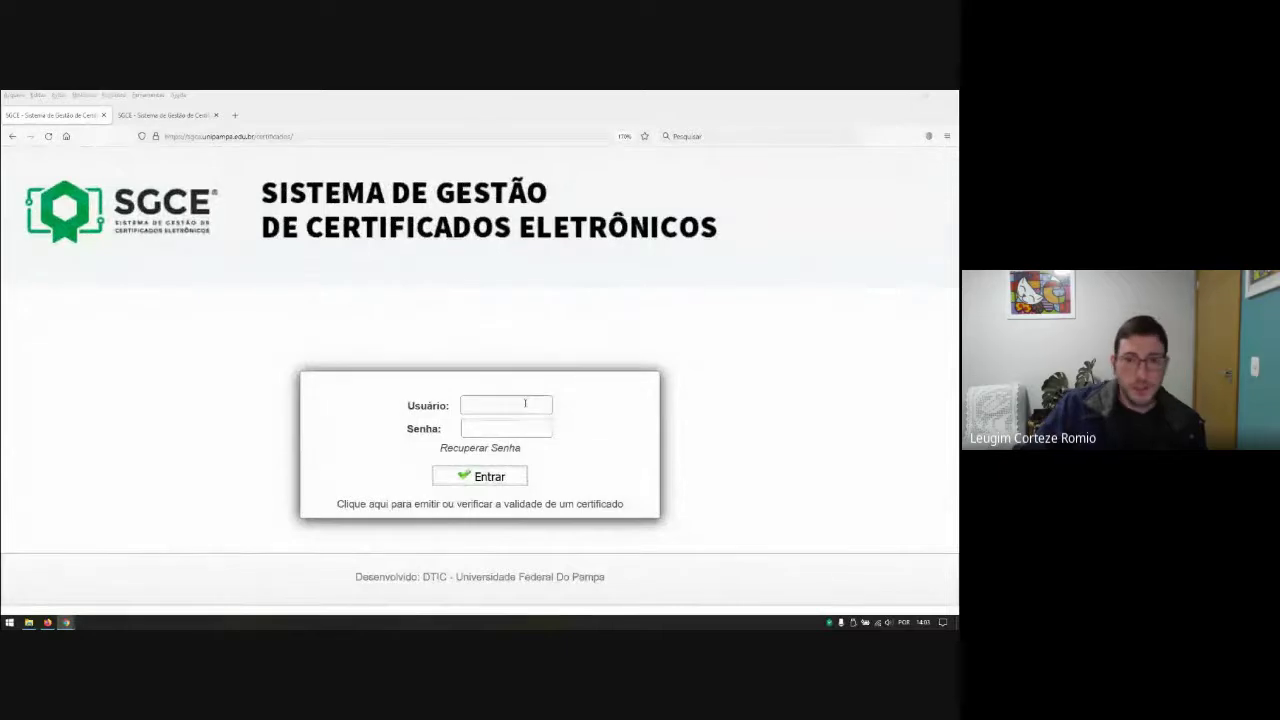
# Step: Log in to SGCE with the user's username and account password
pyautogui.click(525, 403)
pyautogui.write('leugimromio')
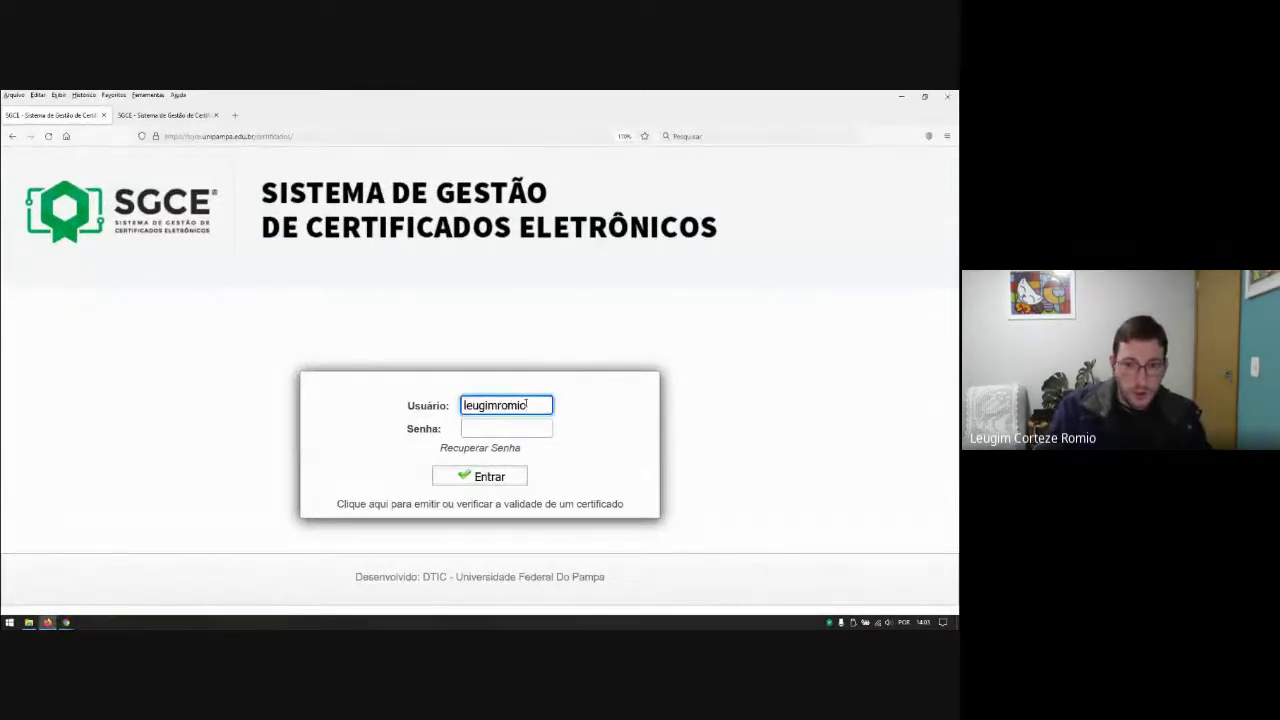
pyautogui.press('Tab')
pyautogui.write('*****')
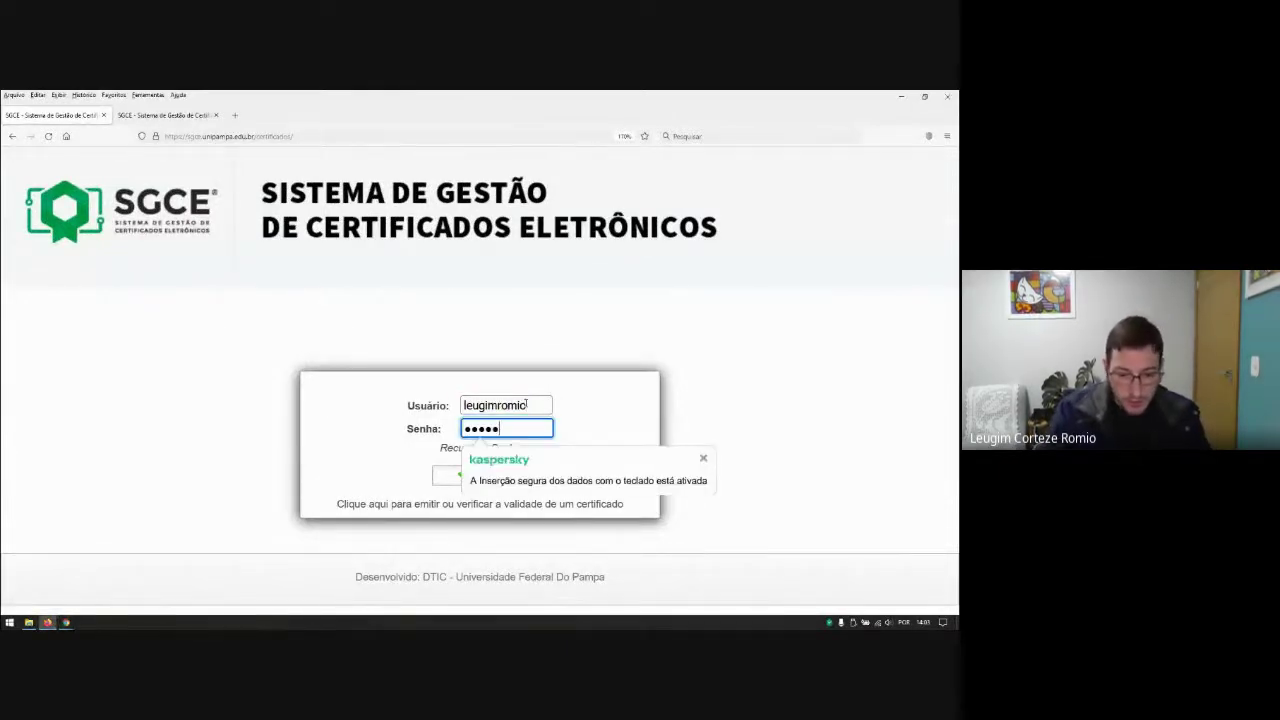
pyautogui.write('******')
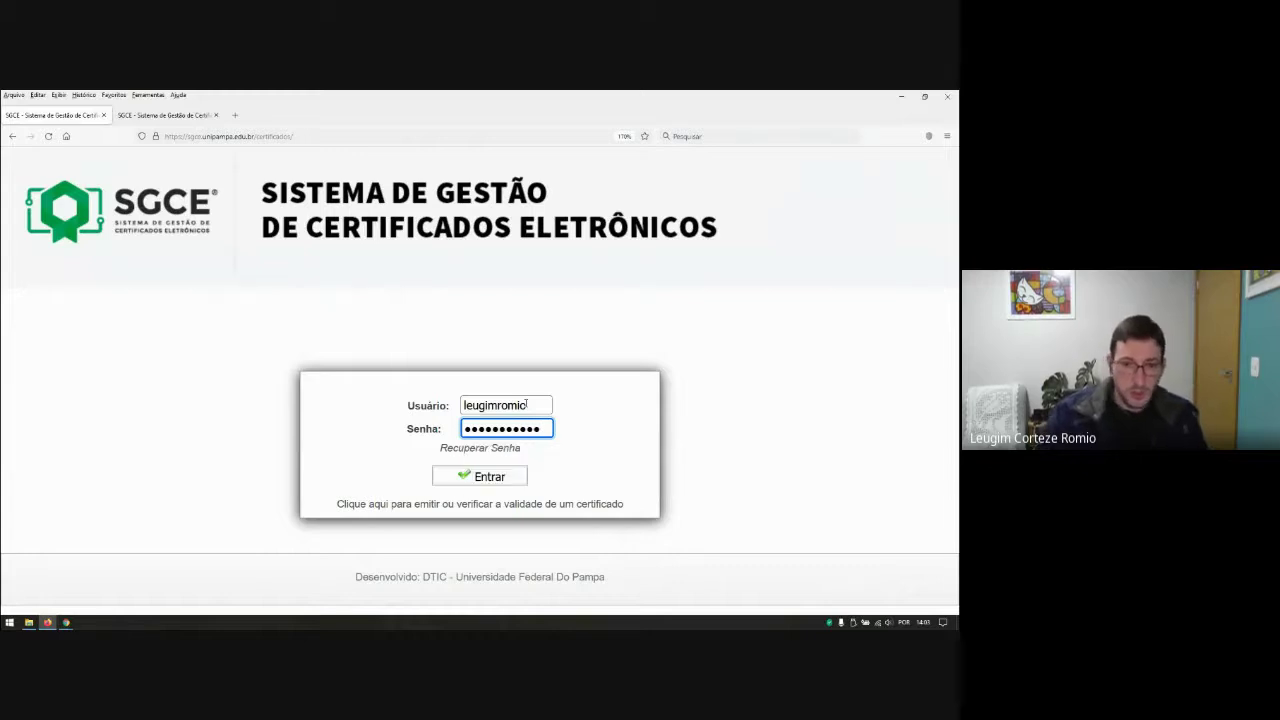
pyautogui.click(462, 474)
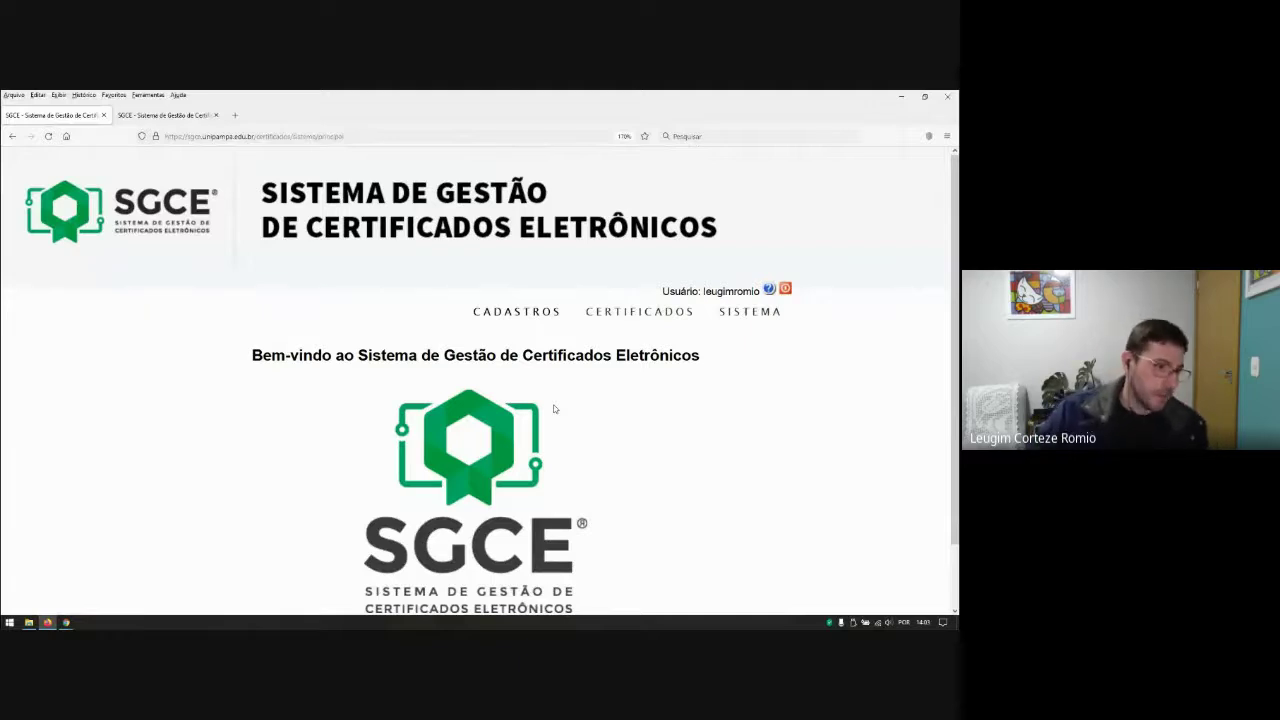
# Step: Browse the Eventos registry and try registering a new event, which is denied for lack of permission
pyautogui.moveTo(514, 313)
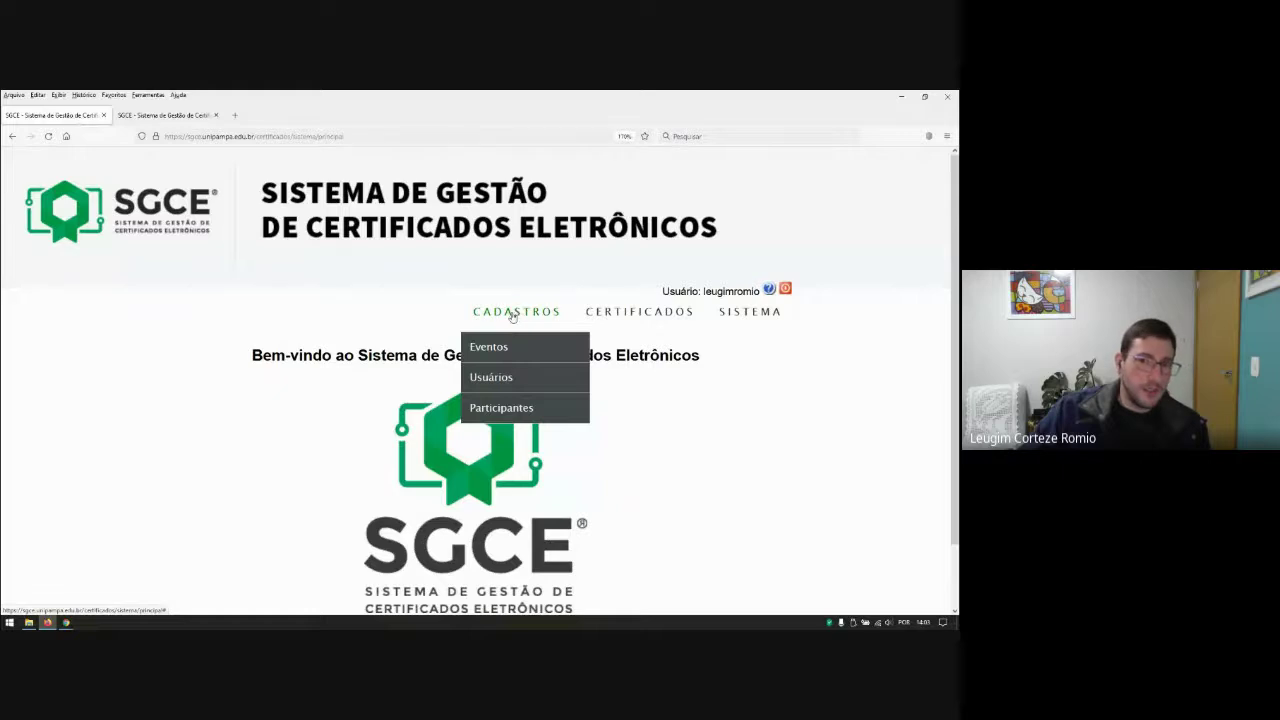
pyautogui.click(493, 349)
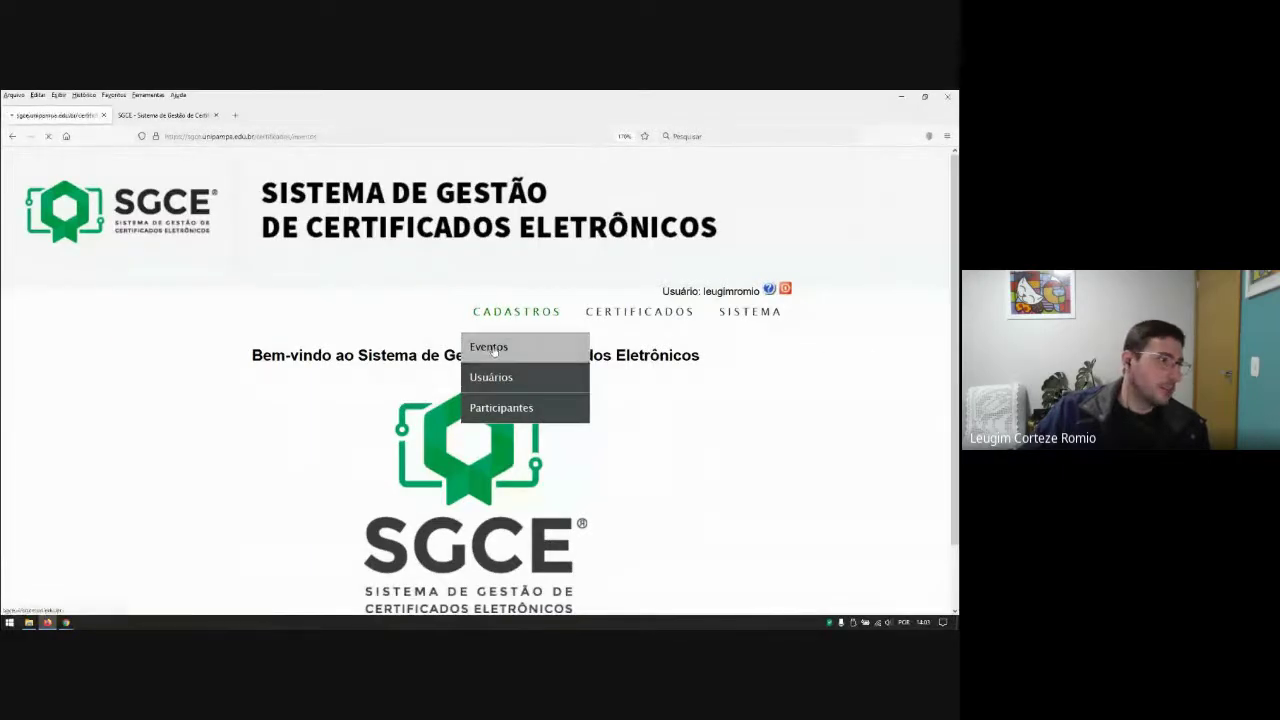
pyautogui.click(443, 433)
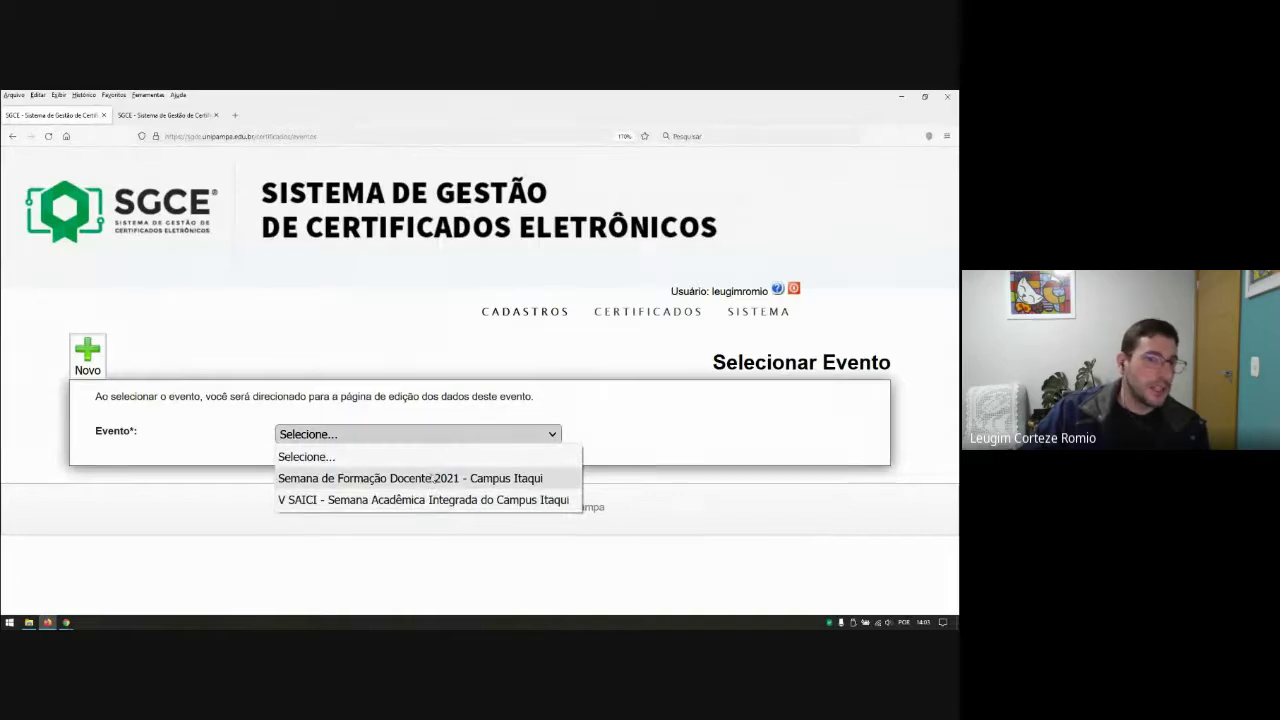
pyautogui.click(278, 347)
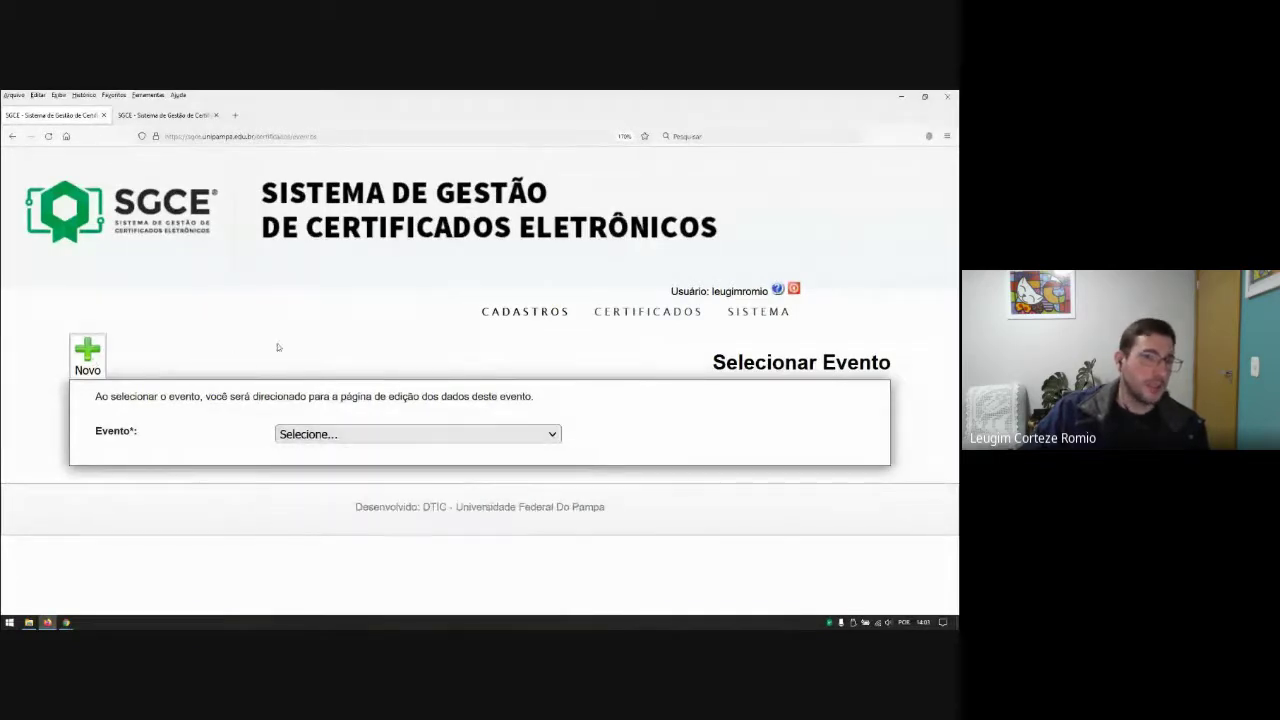
pyautogui.click(96, 355)
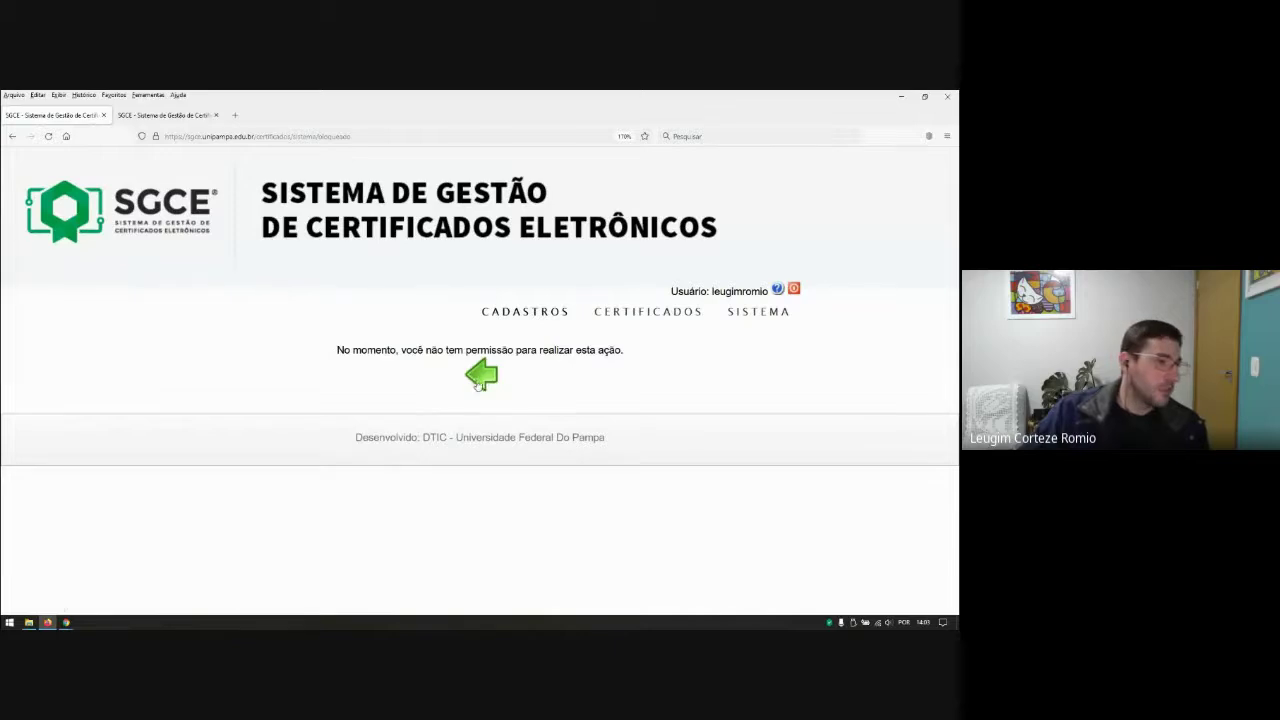
pyautogui.click(482, 377)
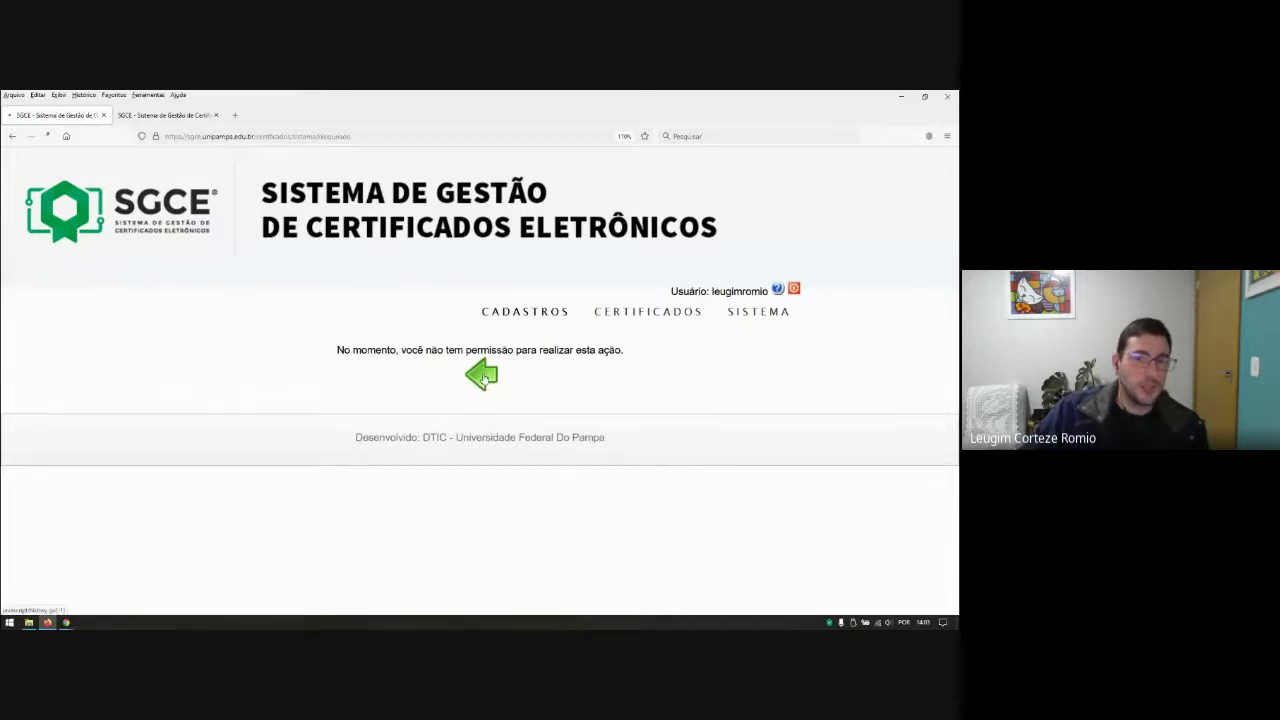
pyautogui.click(511, 378)
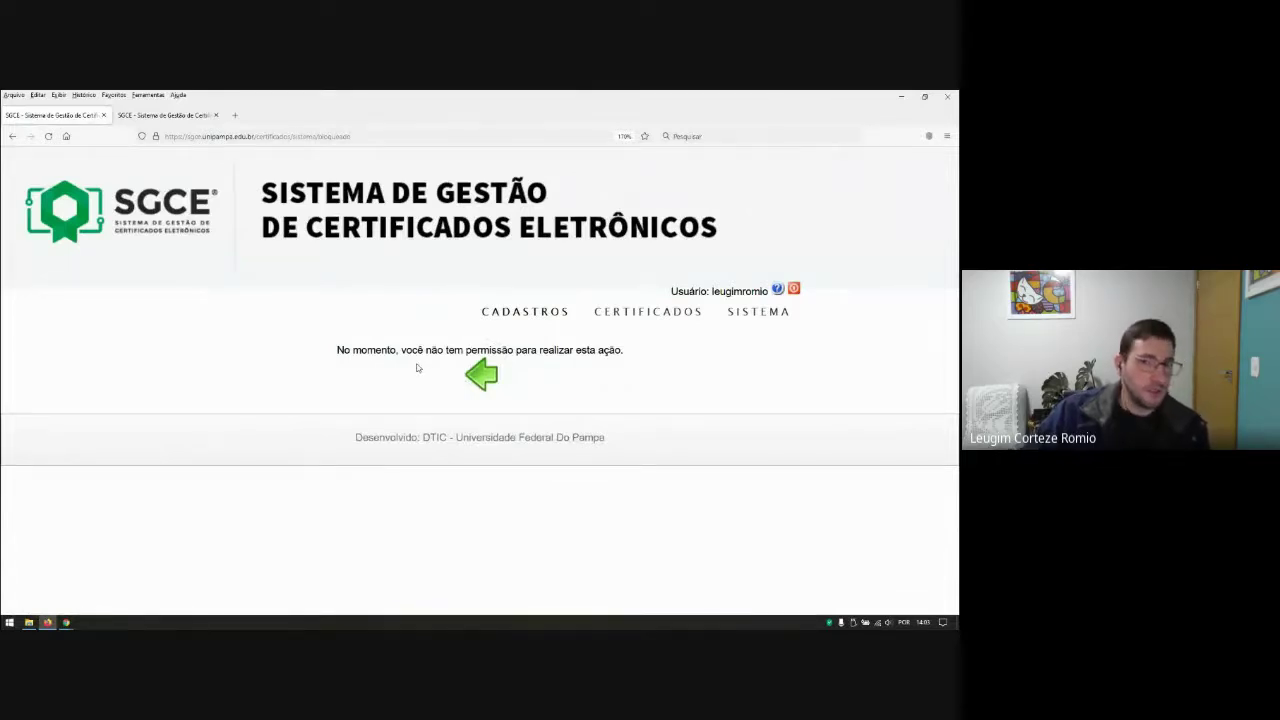
# Step: Open the Cadastro de Participantes registry from Cadastros
pyautogui.moveTo(517, 311)
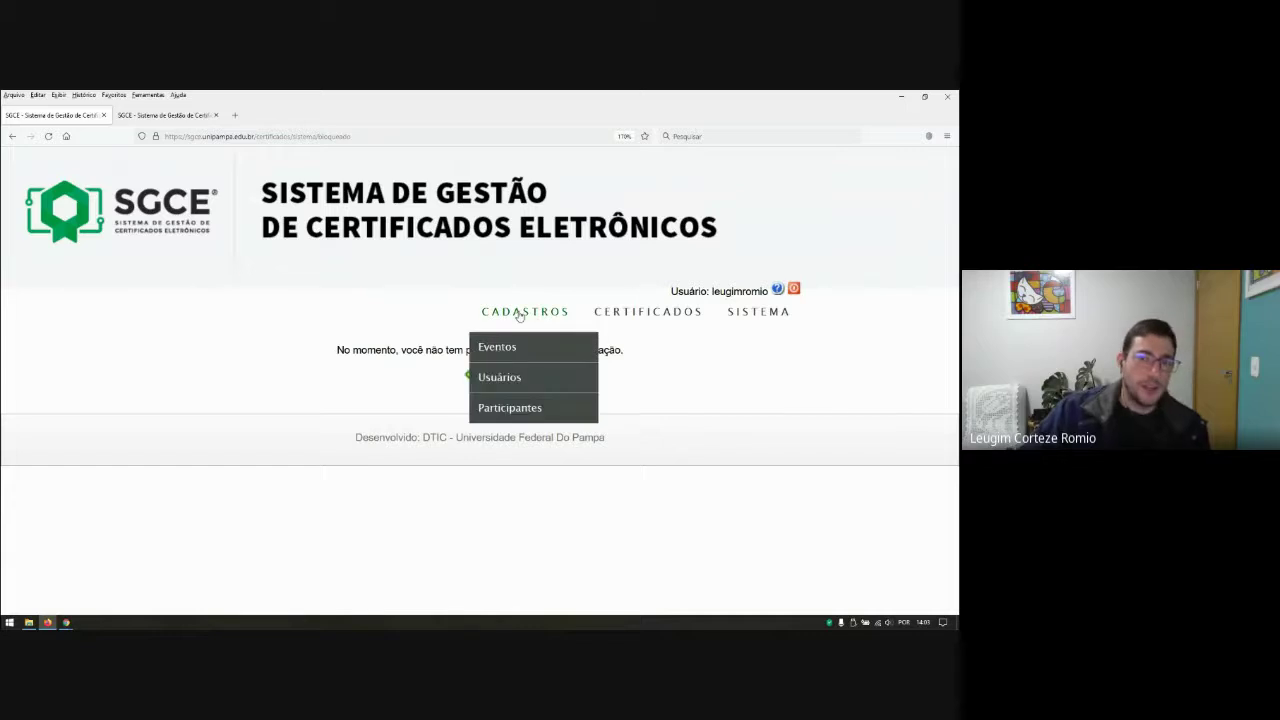
pyautogui.click(503, 410)
pyautogui.scroll(-5, 502, 410)
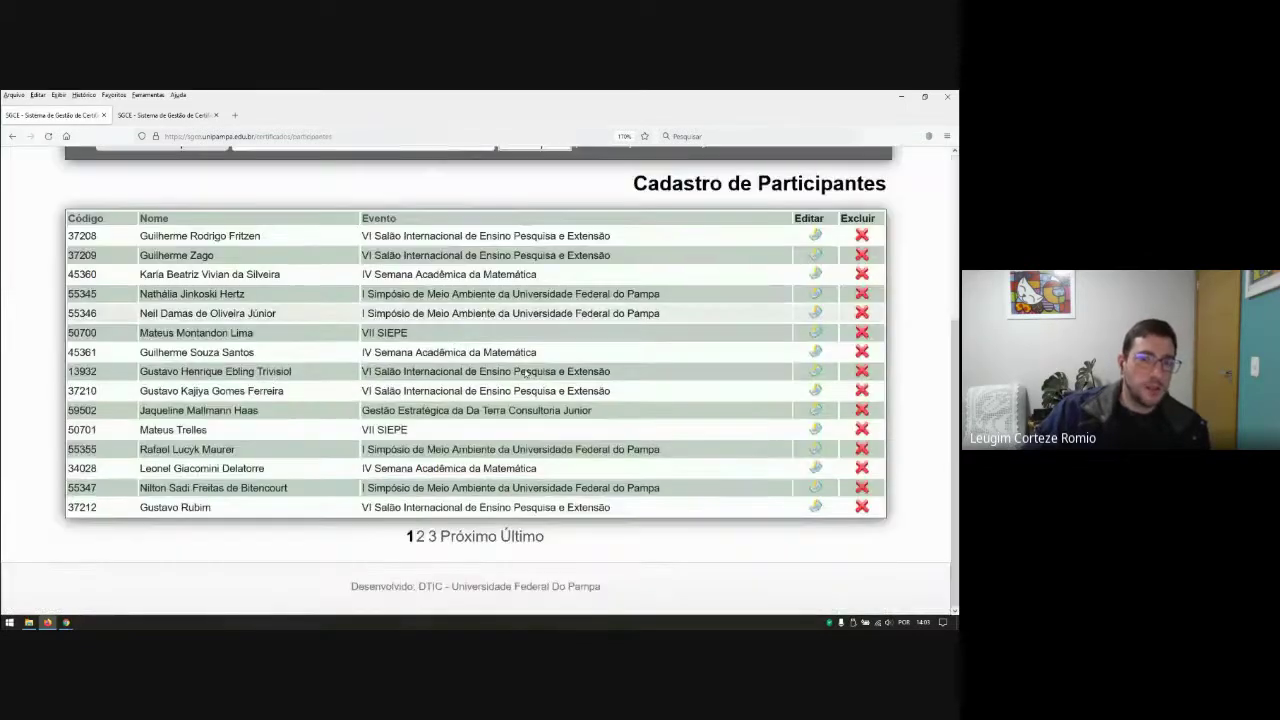
pyautogui.scroll(5, 253, 404)
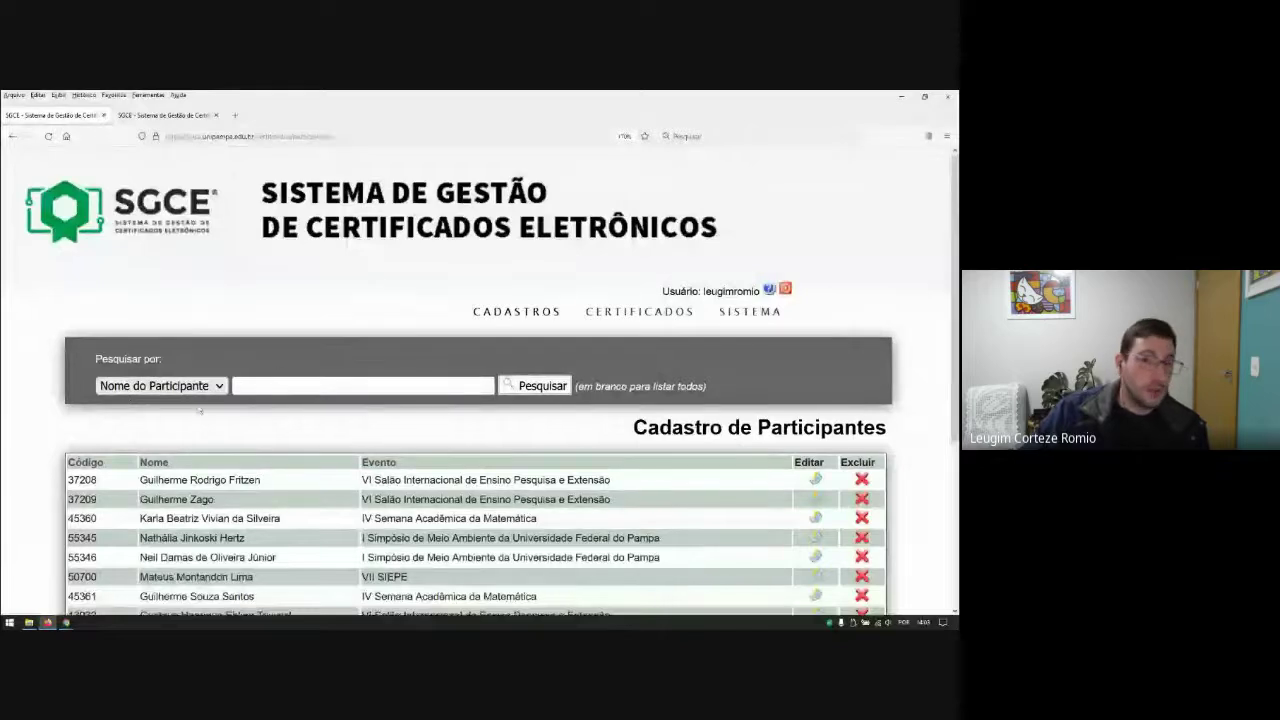
# Step: Search participants by the signed-in user's name, keeping participant name as the search criterion
pyautogui.click(261, 380)
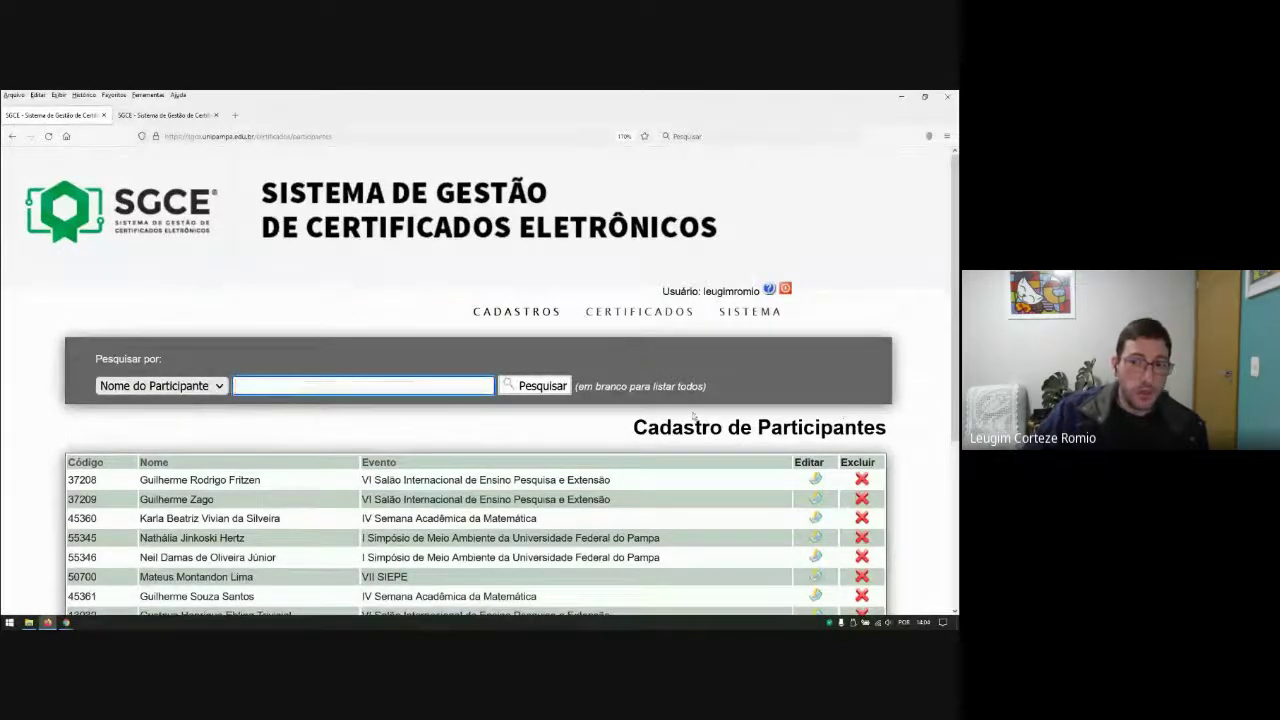
pyautogui.scroll(-3, 688, 411)
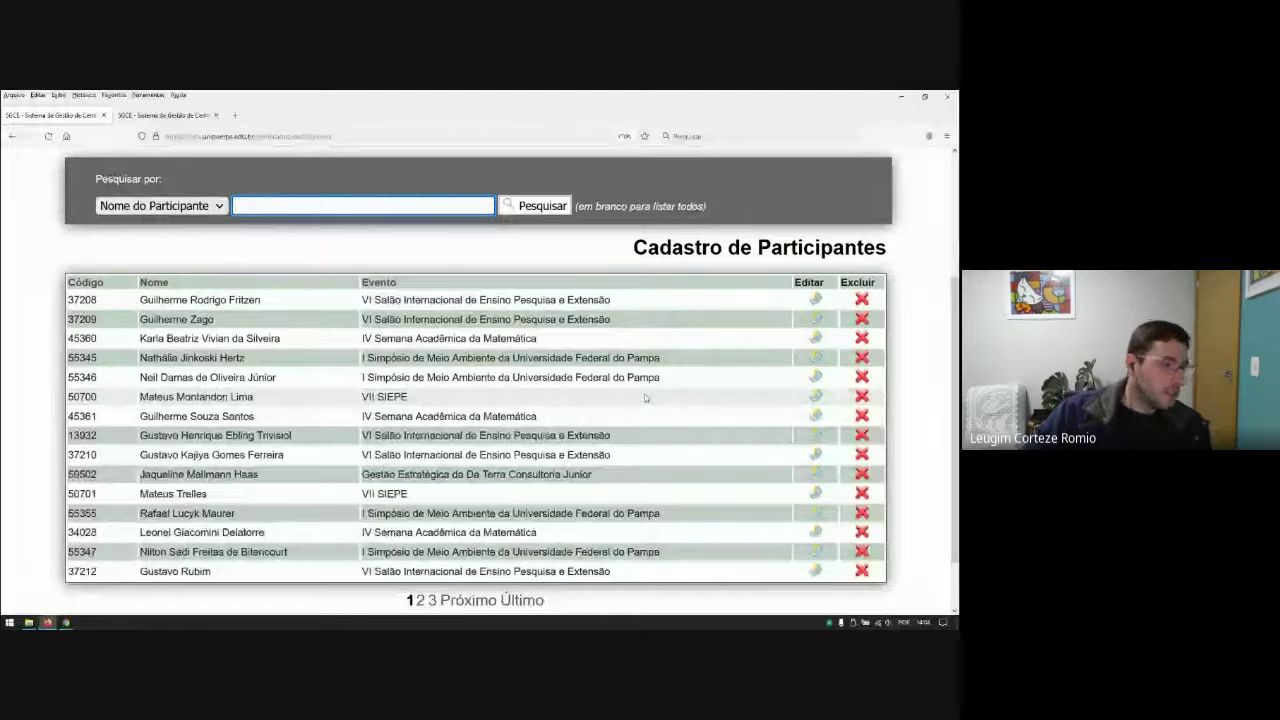
pyautogui.write('leugim')
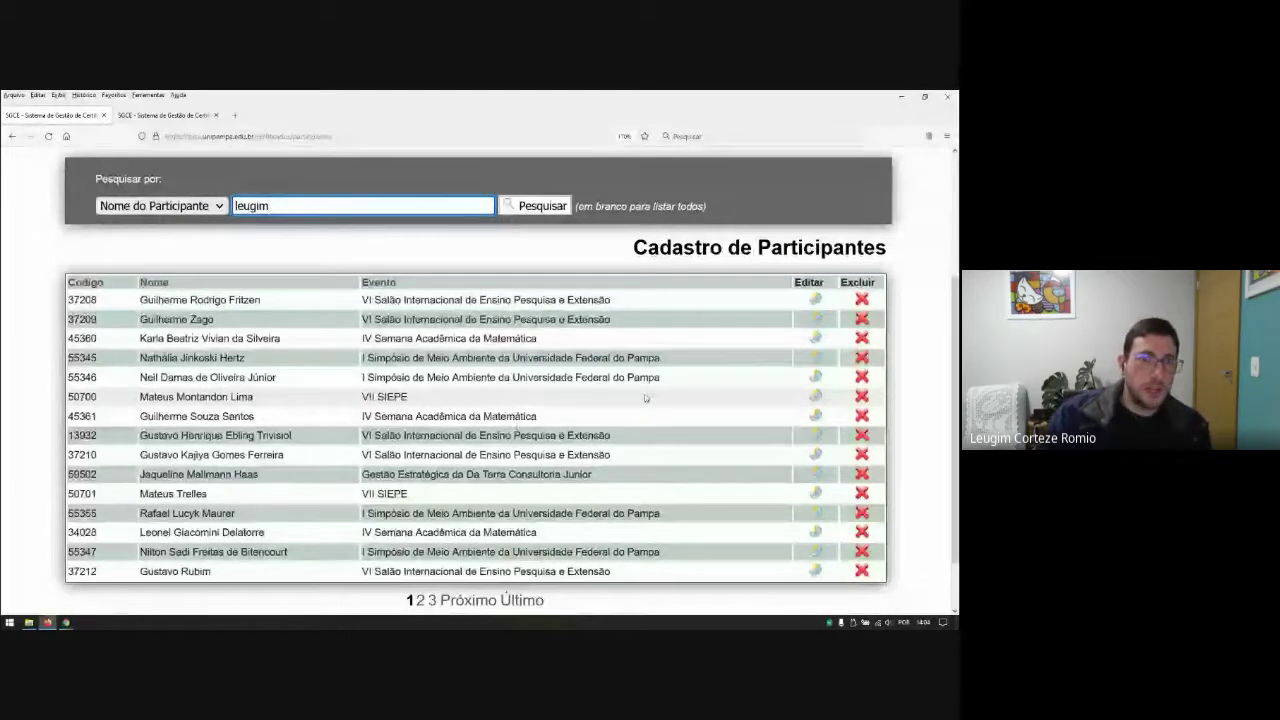
pyautogui.press('Return')
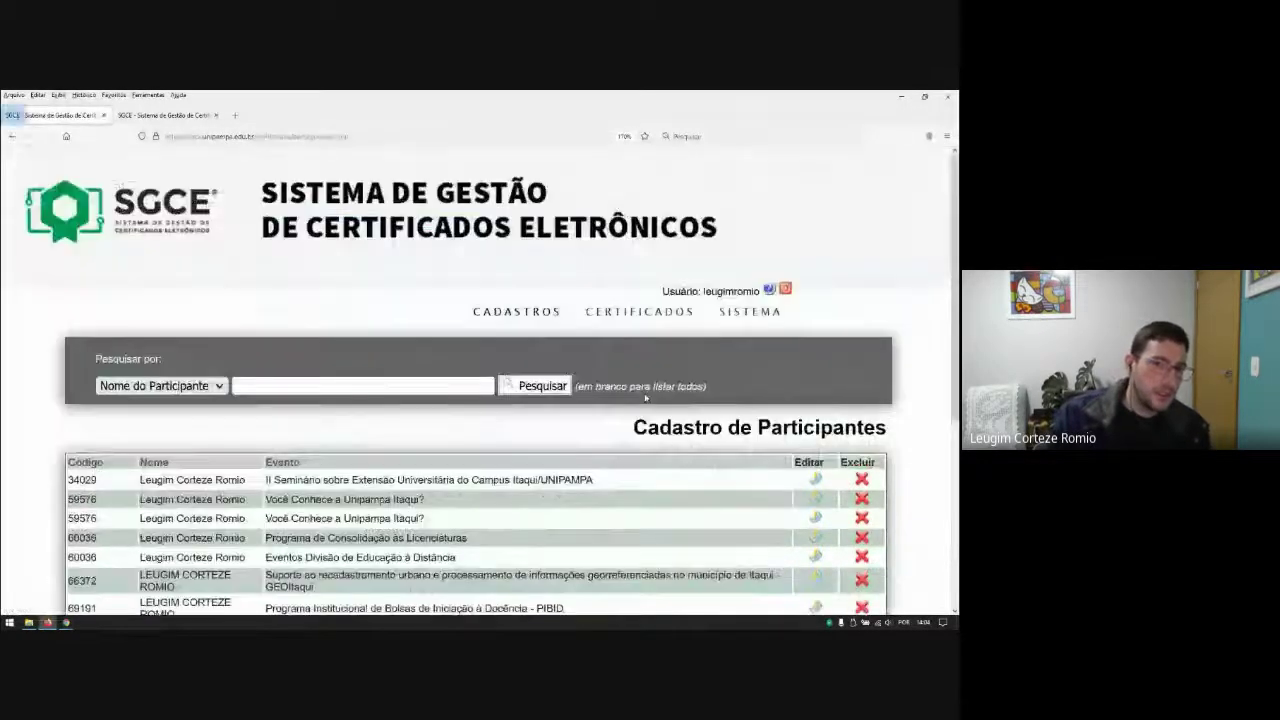
pyautogui.scroll(-5, 645, 397)
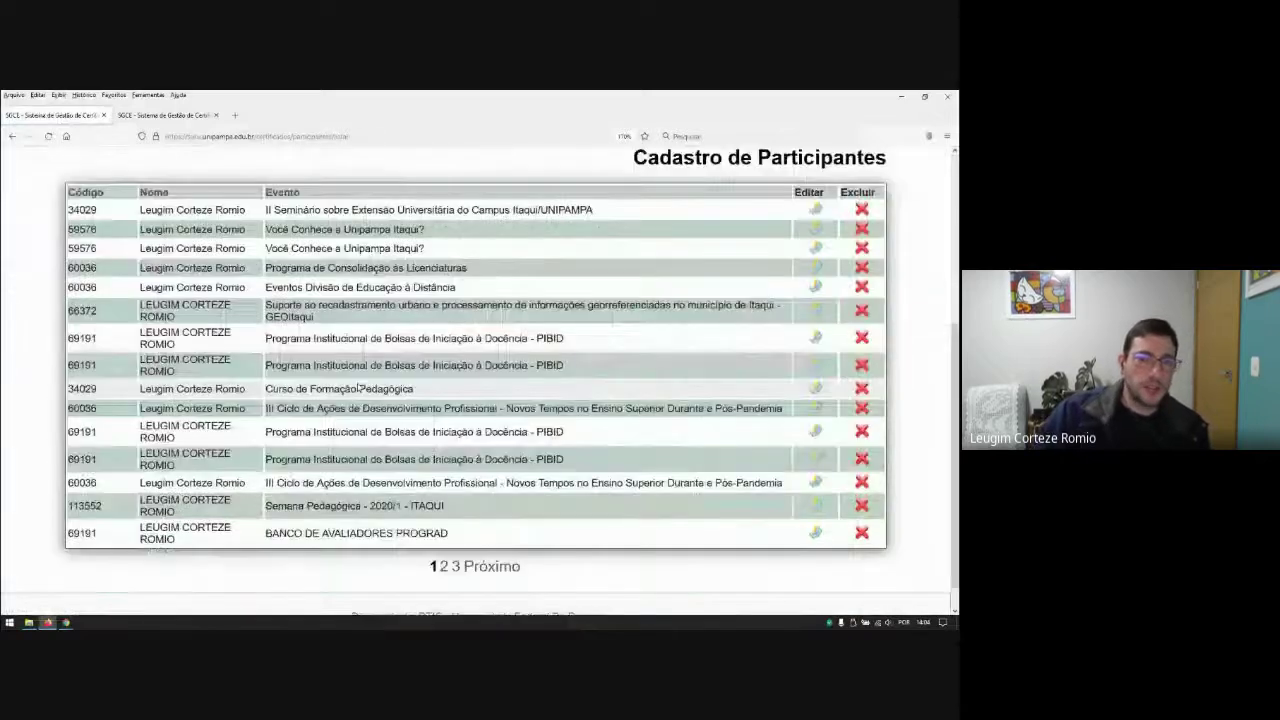
pyautogui.scroll(5, 180, 350)
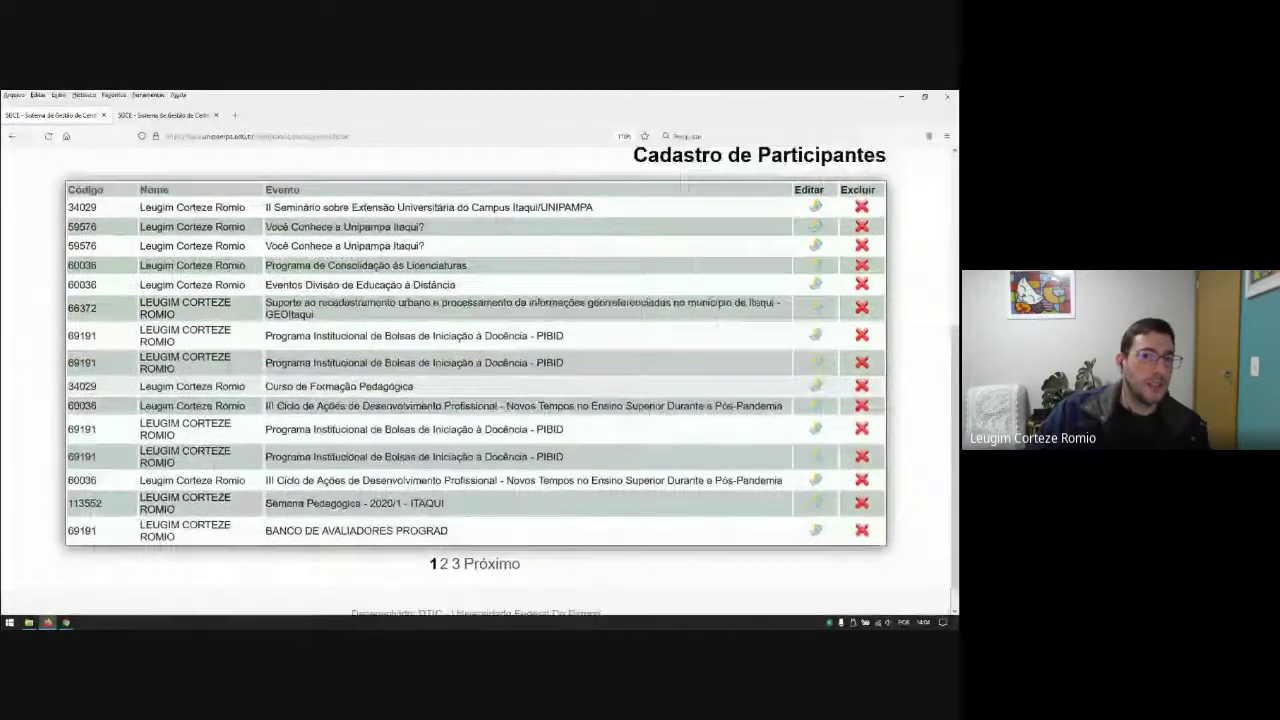
pyautogui.click(220, 386)
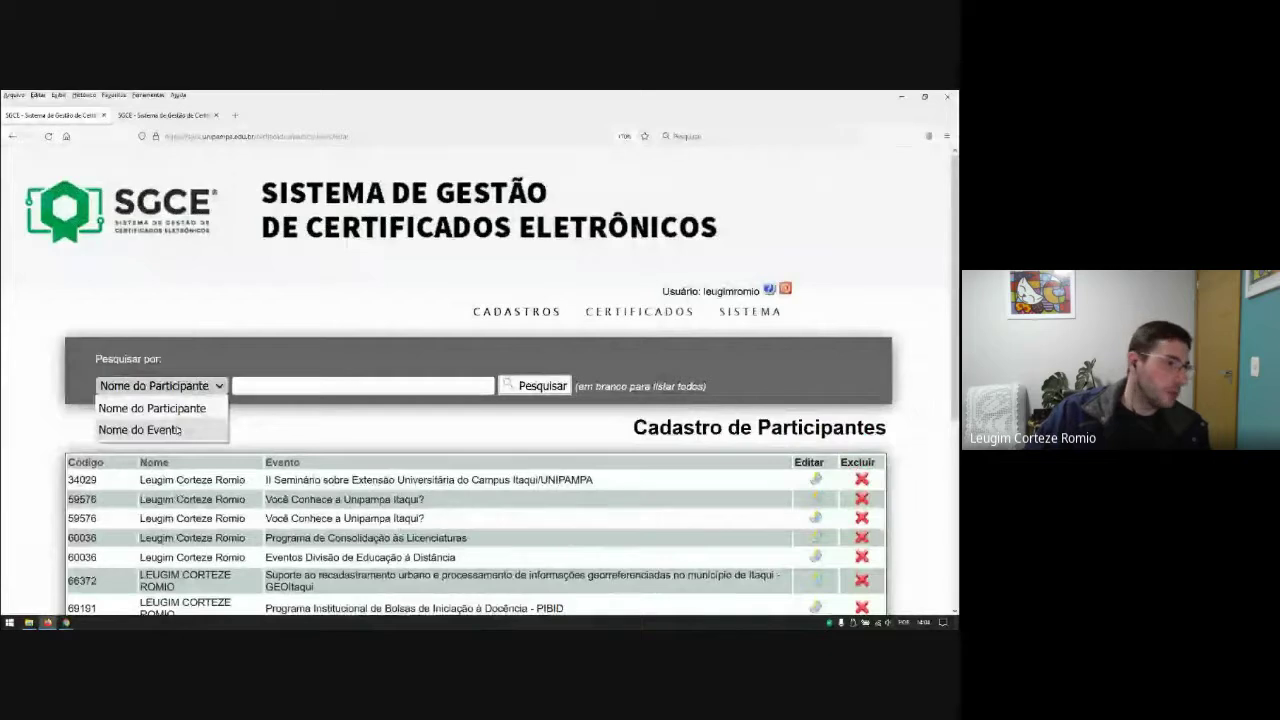
pyautogui.click(152, 408)
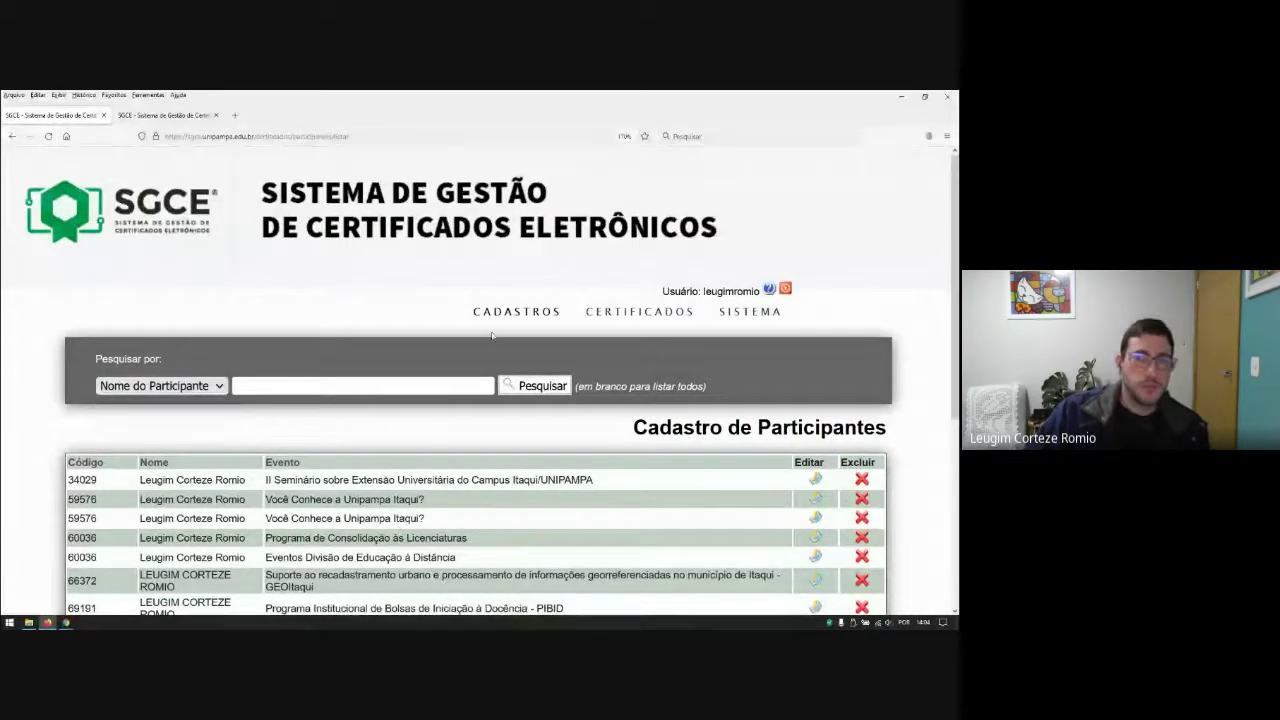
# Step: Open Sistema > Configurações
pyautogui.moveTo(503, 316)
pyautogui.moveTo(623, 318)
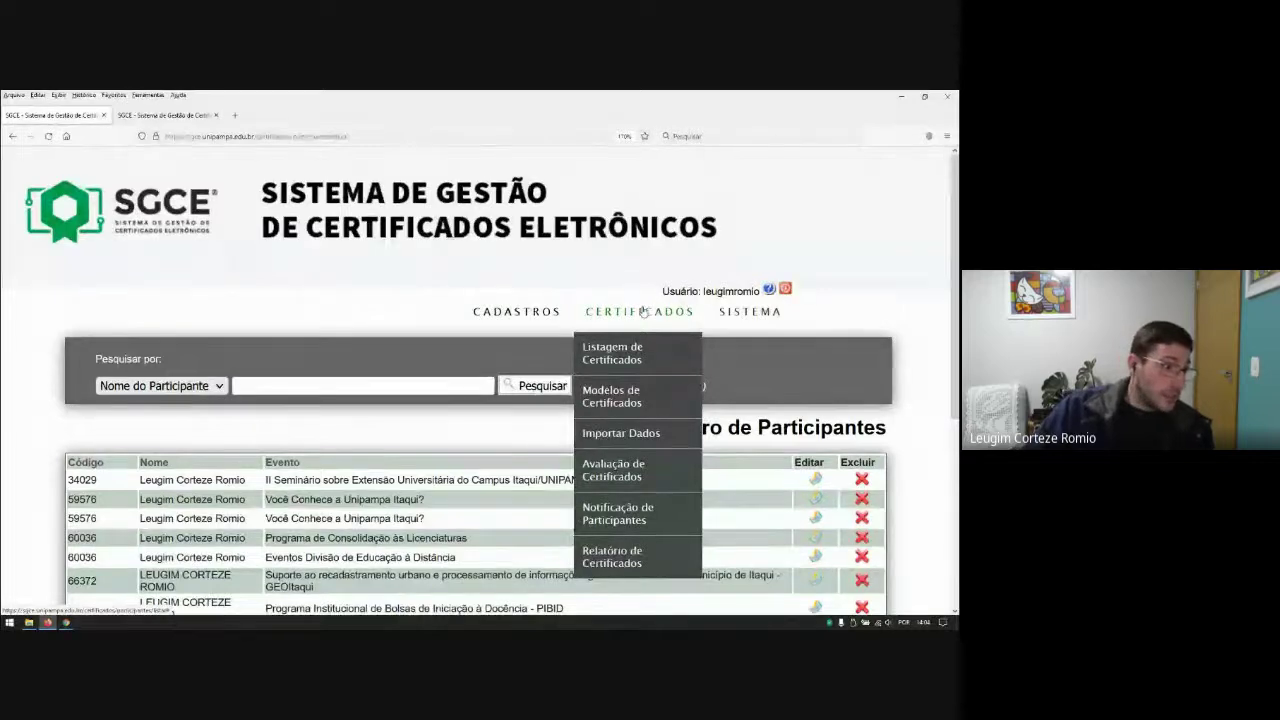
pyautogui.moveTo(722, 314)
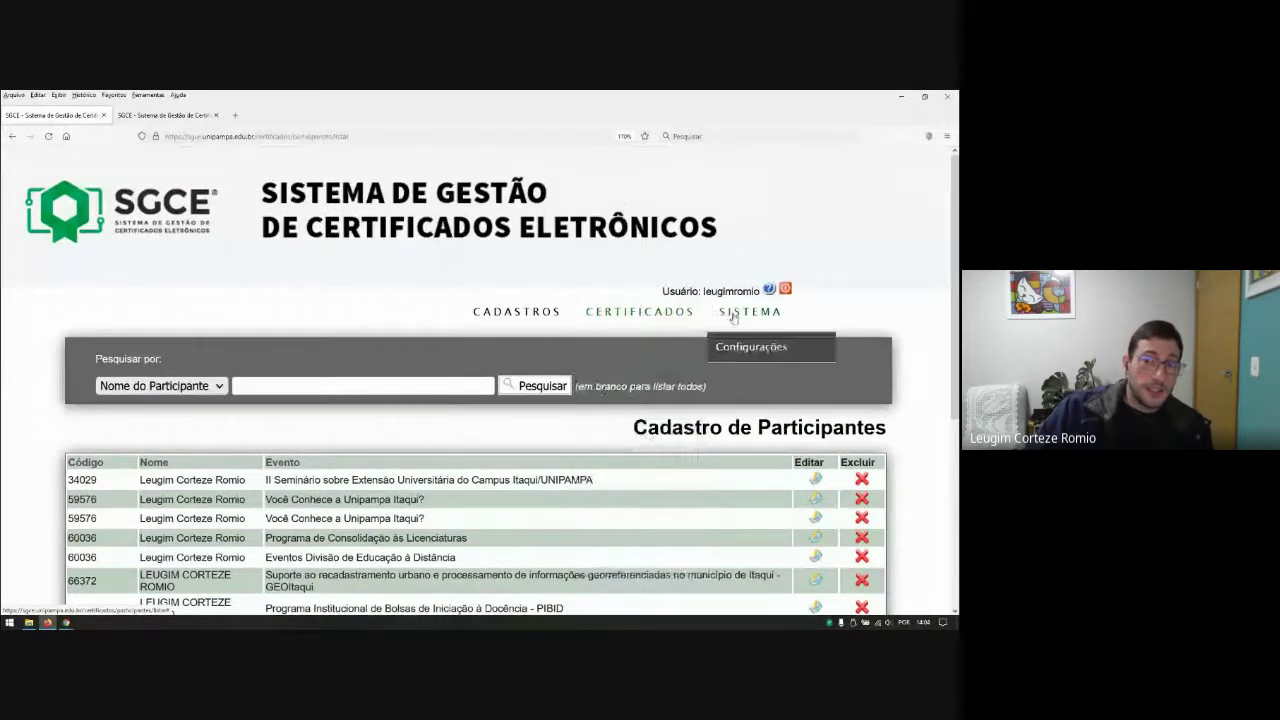
pyautogui.click(741, 347)
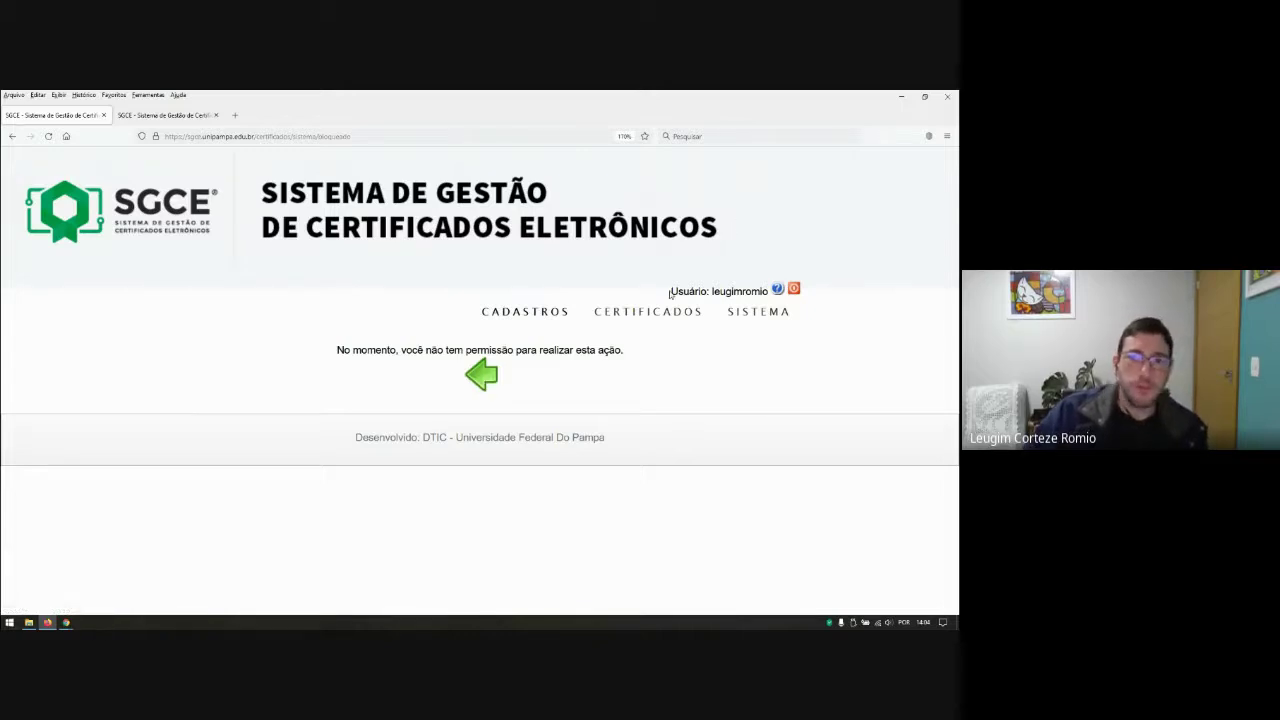
# Step: Open Listagem de Certificados and expand the Evento dropdown
pyautogui.moveTo(659, 315)
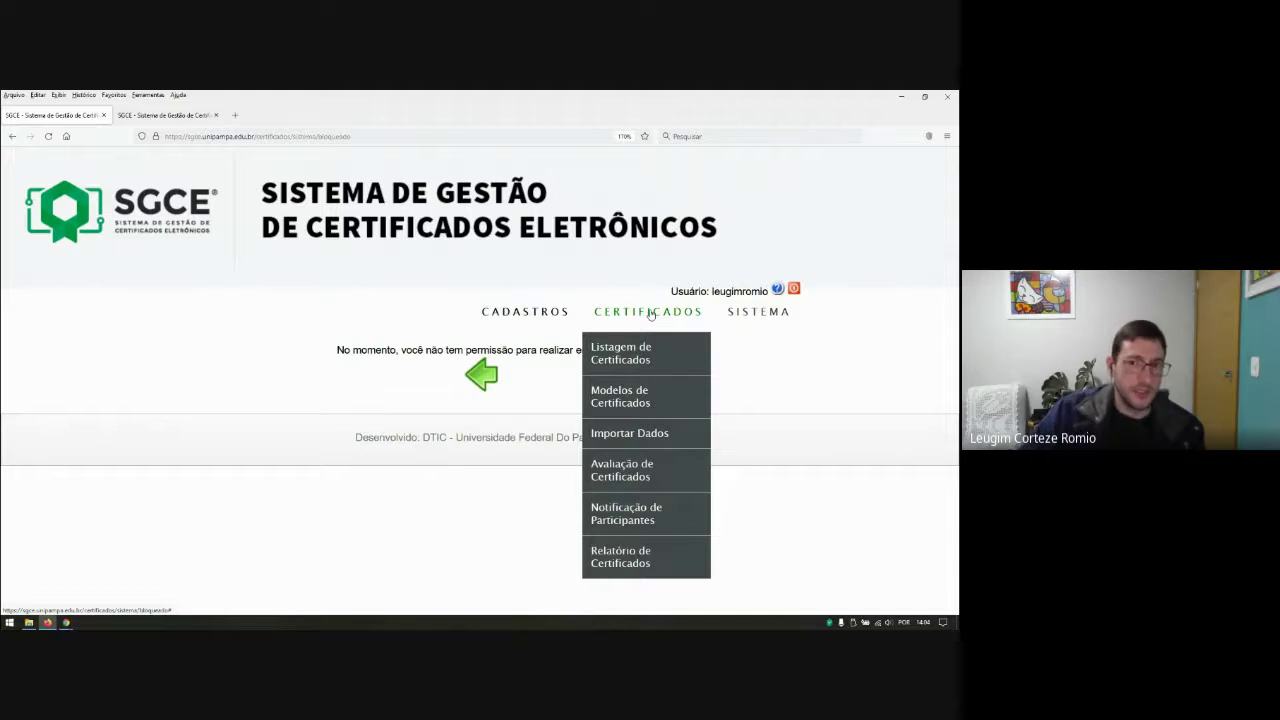
pyautogui.click(622, 355)
pyautogui.click(379, 433)
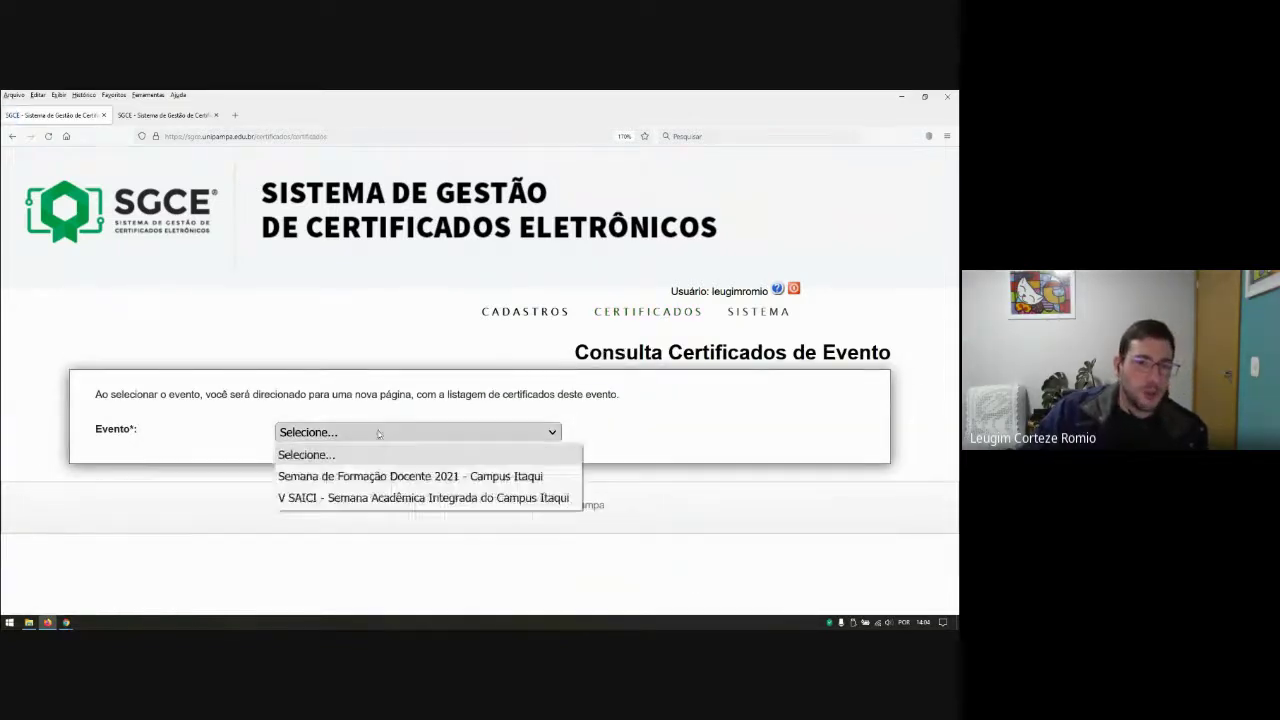
# Step: List the V SAICI certificates and highlight the second row's name and validation code
pyautogui.click(338, 500)
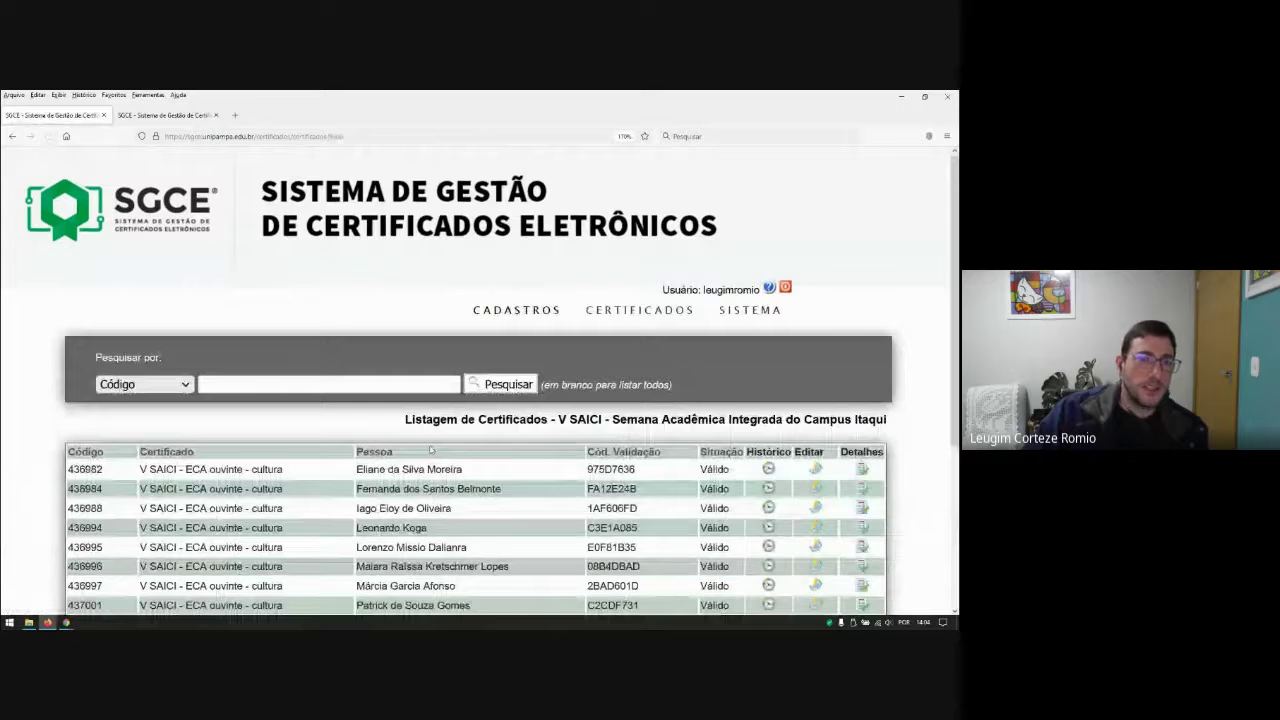
pyautogui.scroll(-3, 431, 450)
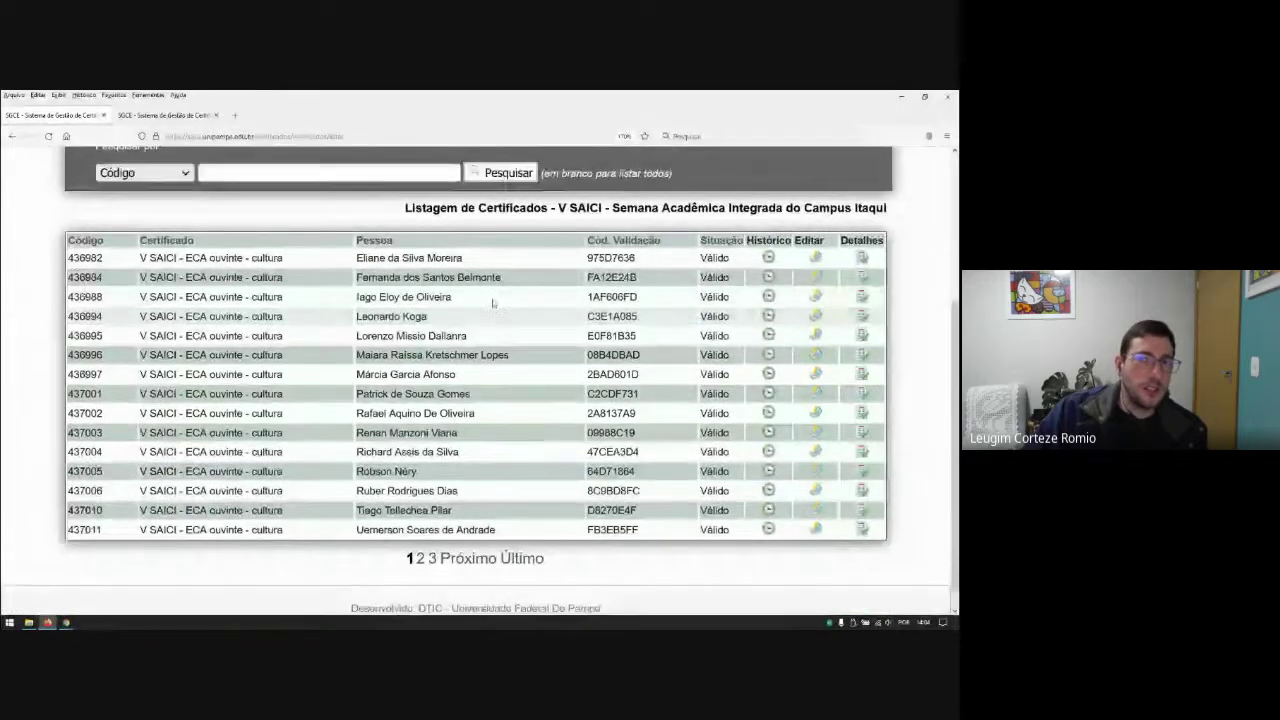
pyautogui.scroll(3, 492, 303)
pyautogui.scroll(-2, 296, 353)
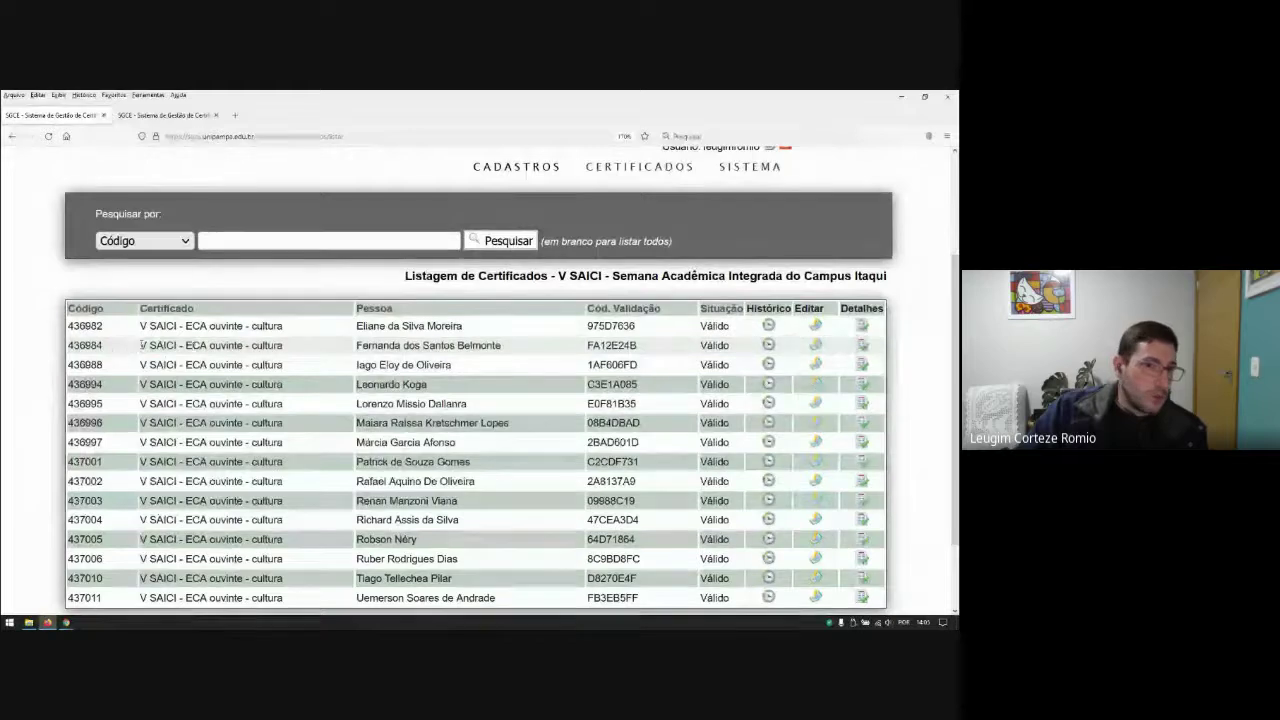
pyautogui.moveTo(140, 345); pyautogui.dragTo(503, 346)
pyautogui.moveTo(646, 348); pyautogui.dragTo(600, 345)
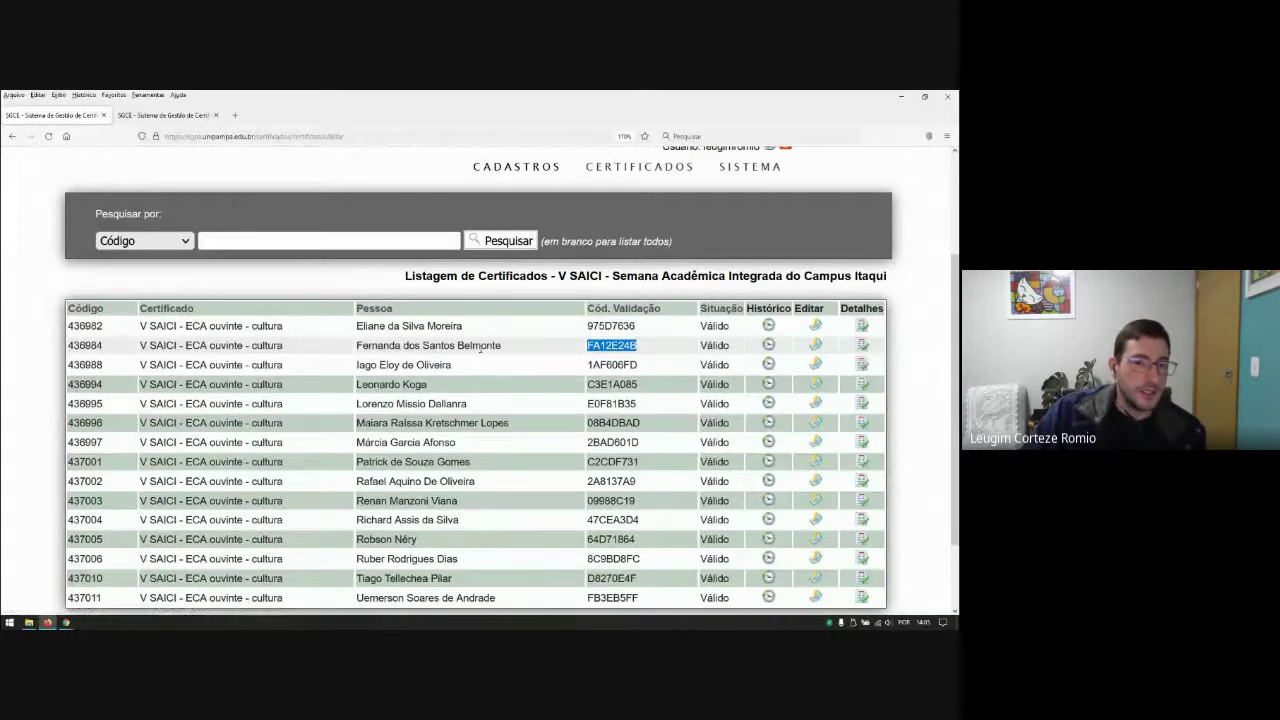
# Step: Page forward twice to the listing starting at certificate code 437030
pyautogui.scroll(-2, 488, 346)
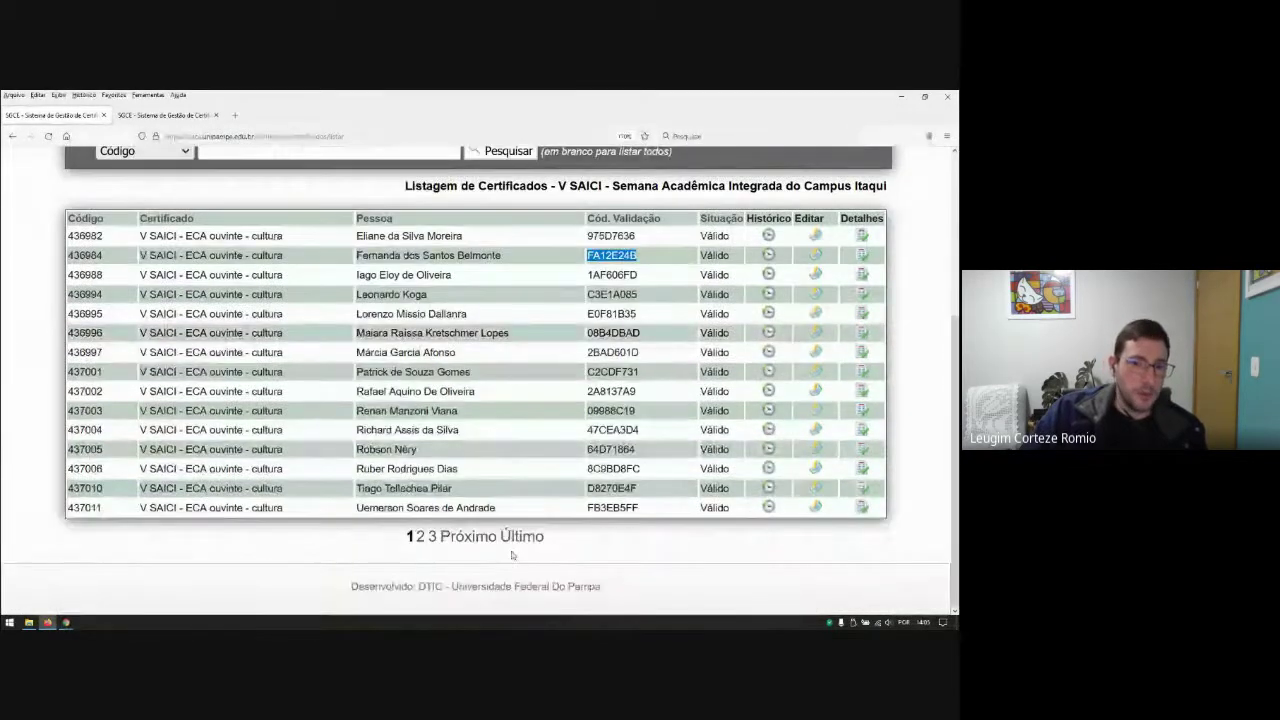
pyautogui.click(468, 537)
pyautogui.scroll(-5, 457, 443)
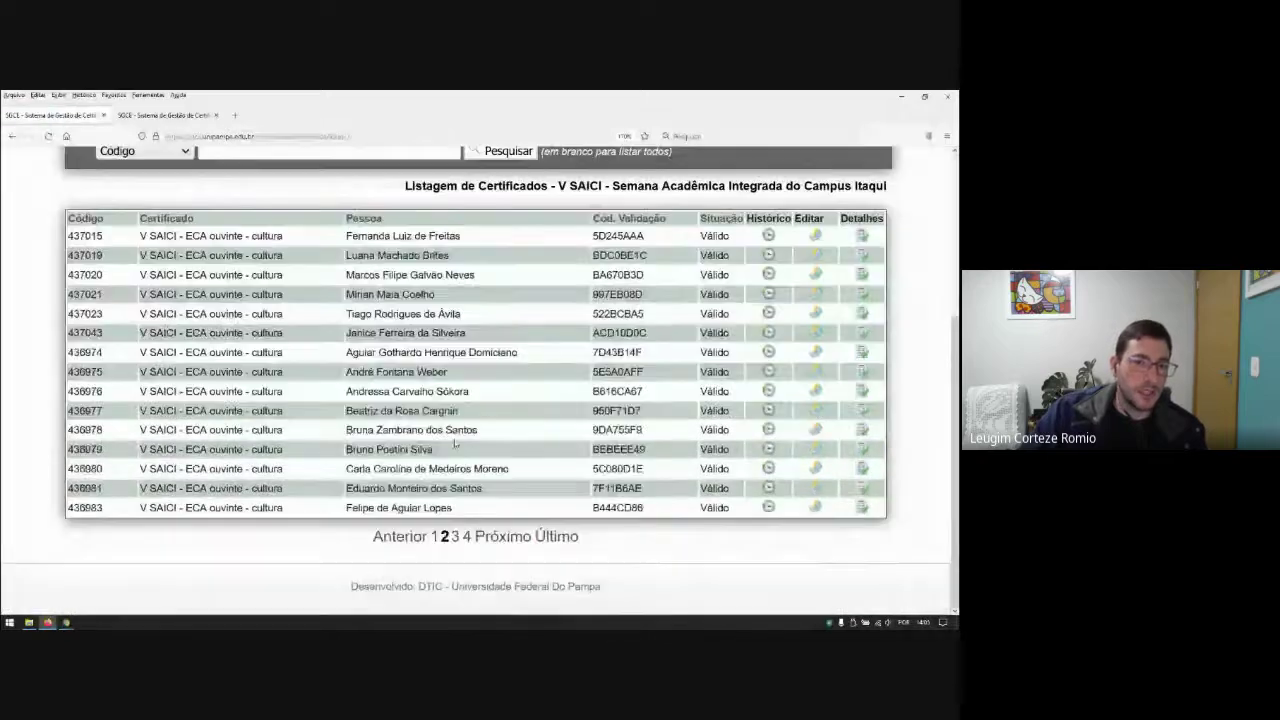
pyautogui.click(478, 537)
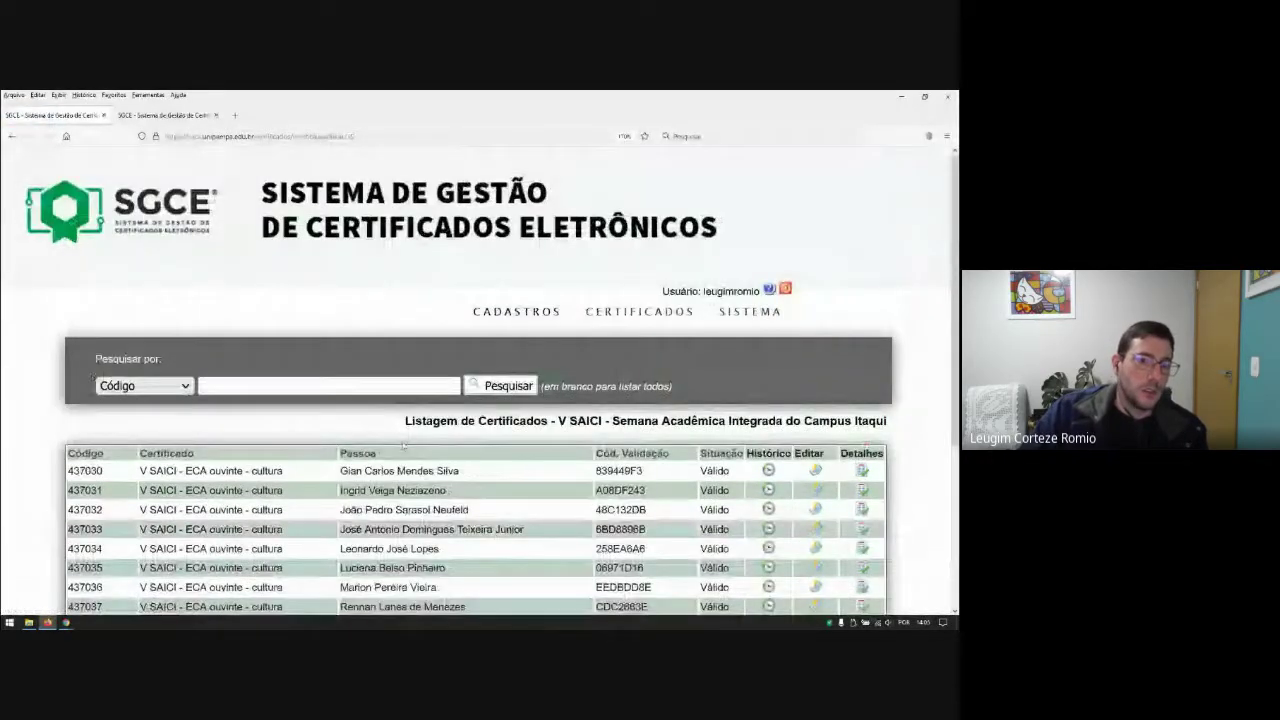
# Step: Search V SAICI certificates by Pessoa using the user's name, leaving three Válido certificates
pyautogui.click(143, 385)
pyautogui.click(115, 449)
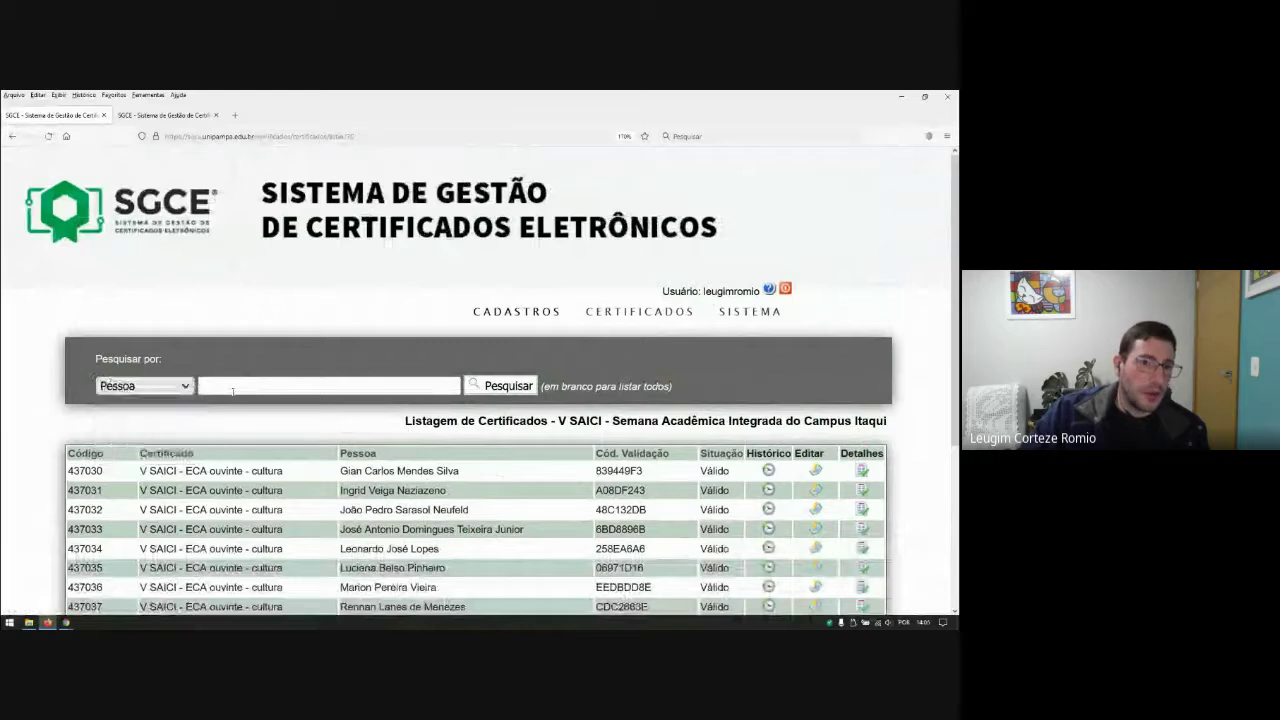
pyautogui.click(368, 384)
pyautogui.write('leugim')
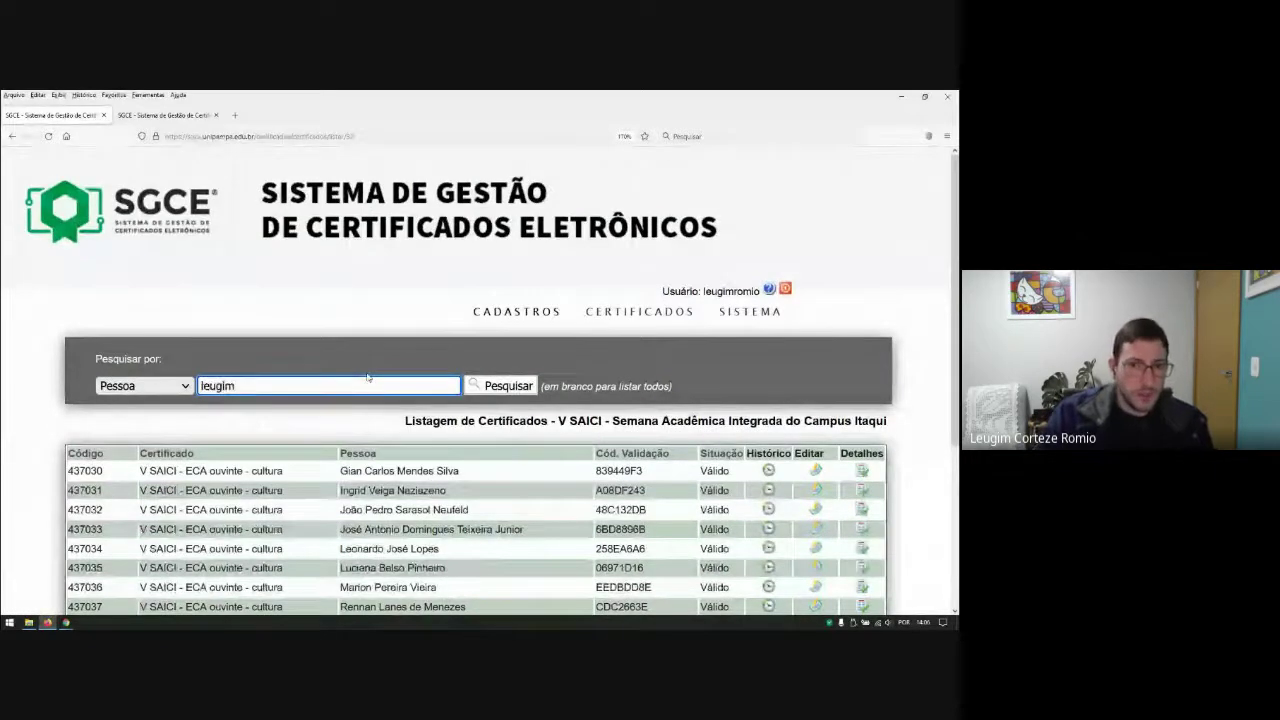
pyautogui.press('Return')
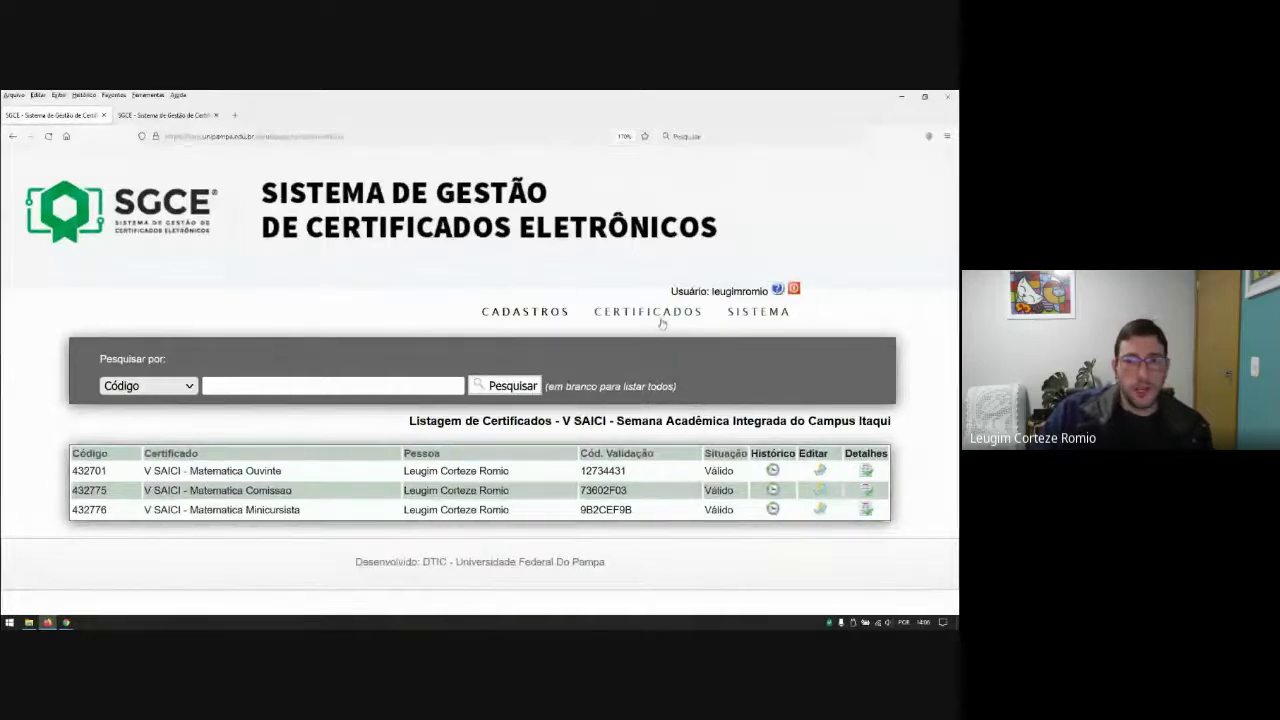
pyautogui.moveTo(660, 318)
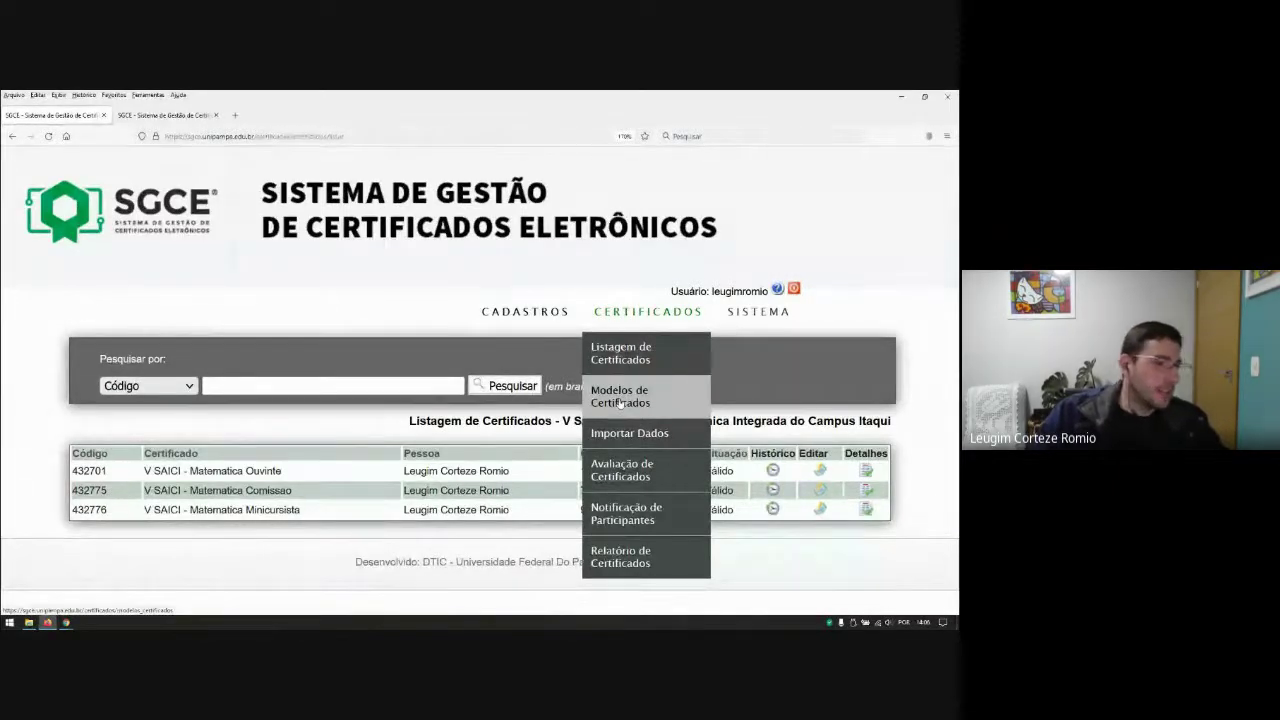
# Step: Open Modelos de Certificados and move to page 2 of V SAICI models
pyautogui.click(620, 400)
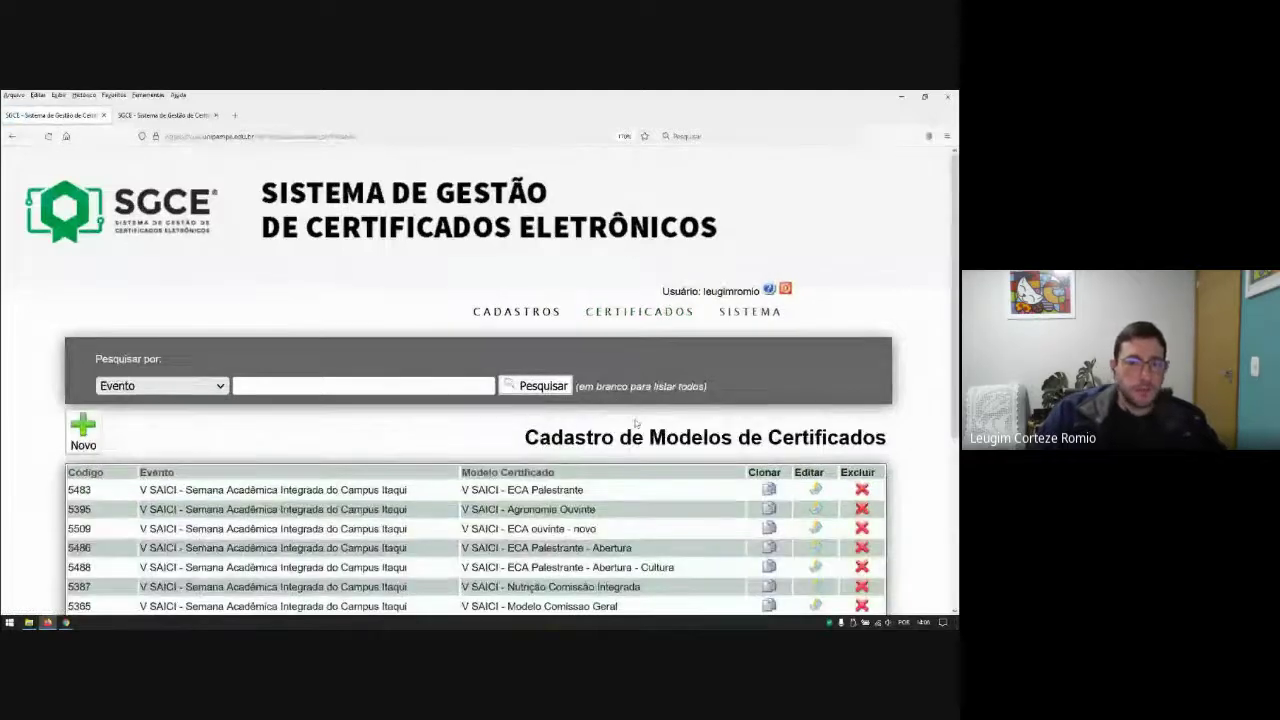
pyautogui.scroll(-3, 342, 367)
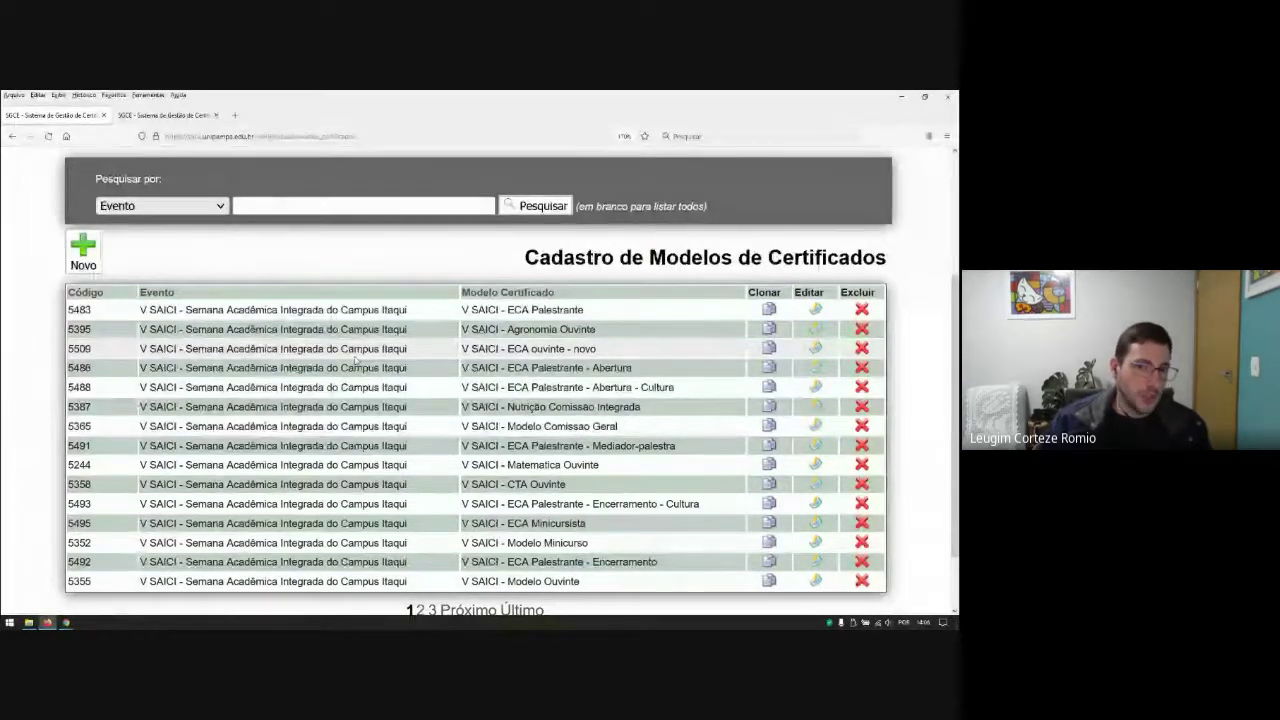
pyautogui.scroll(-2, 355, 360)
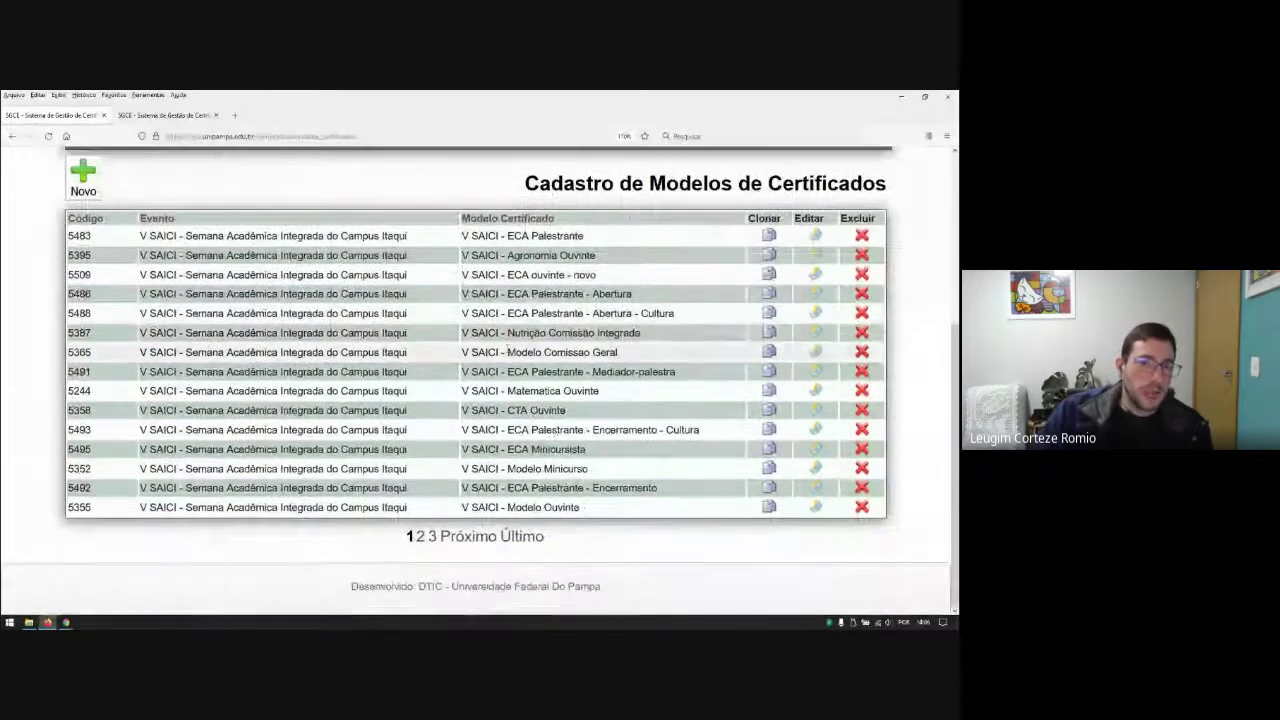
pyautogui.click(467, 537)
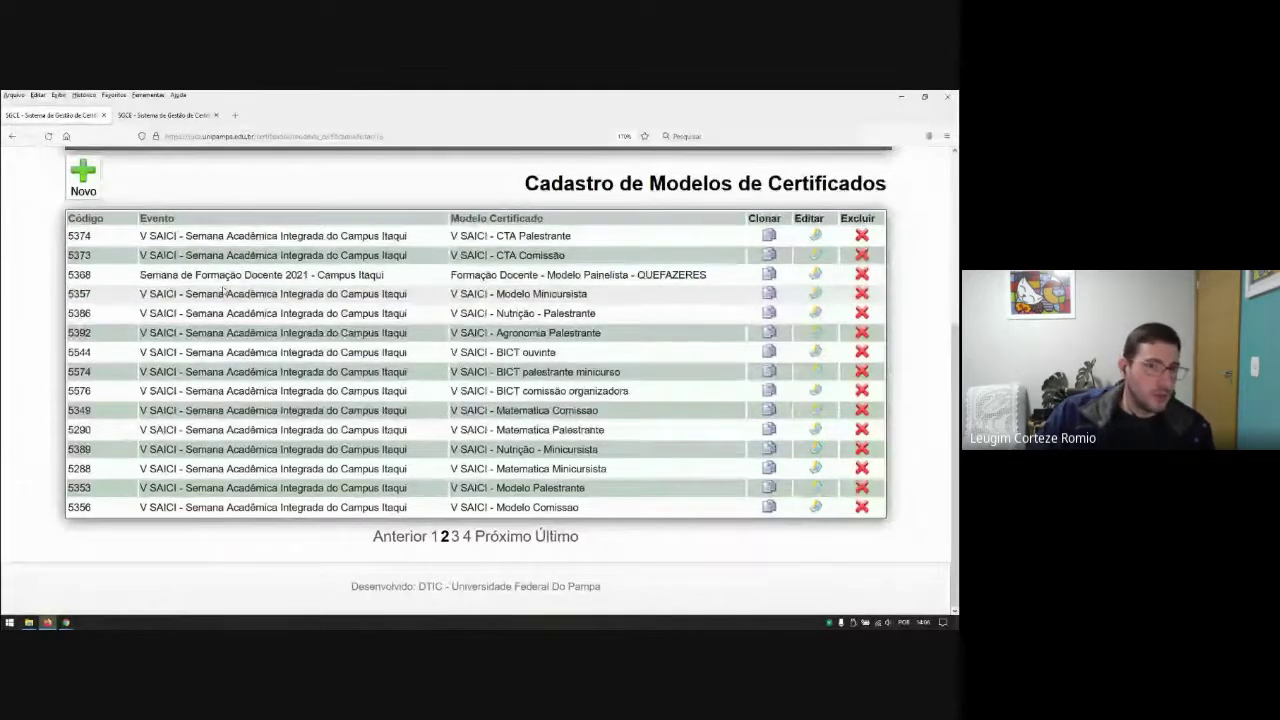
# Step: Inspect the Pesquisar por choices, leaving Evento selected, and scan the model list
pyautogui.scroll(3, 259, 354)
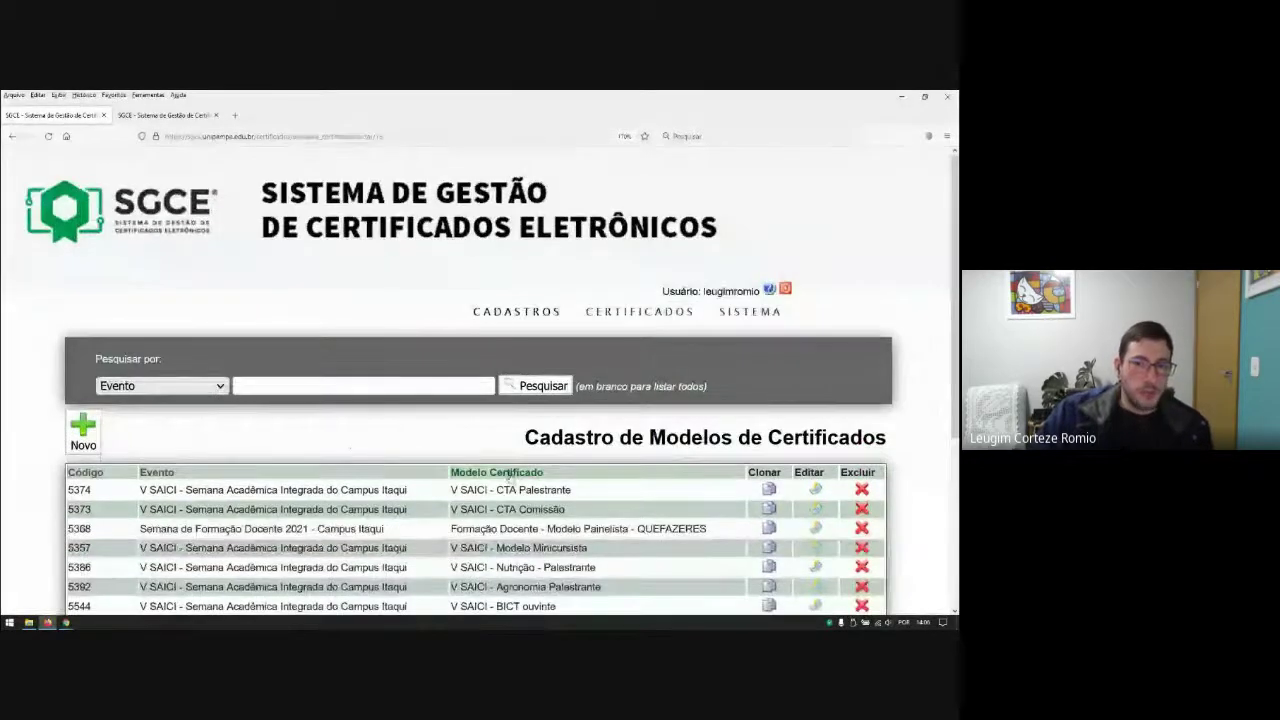
pyautogui.click(214, 392)
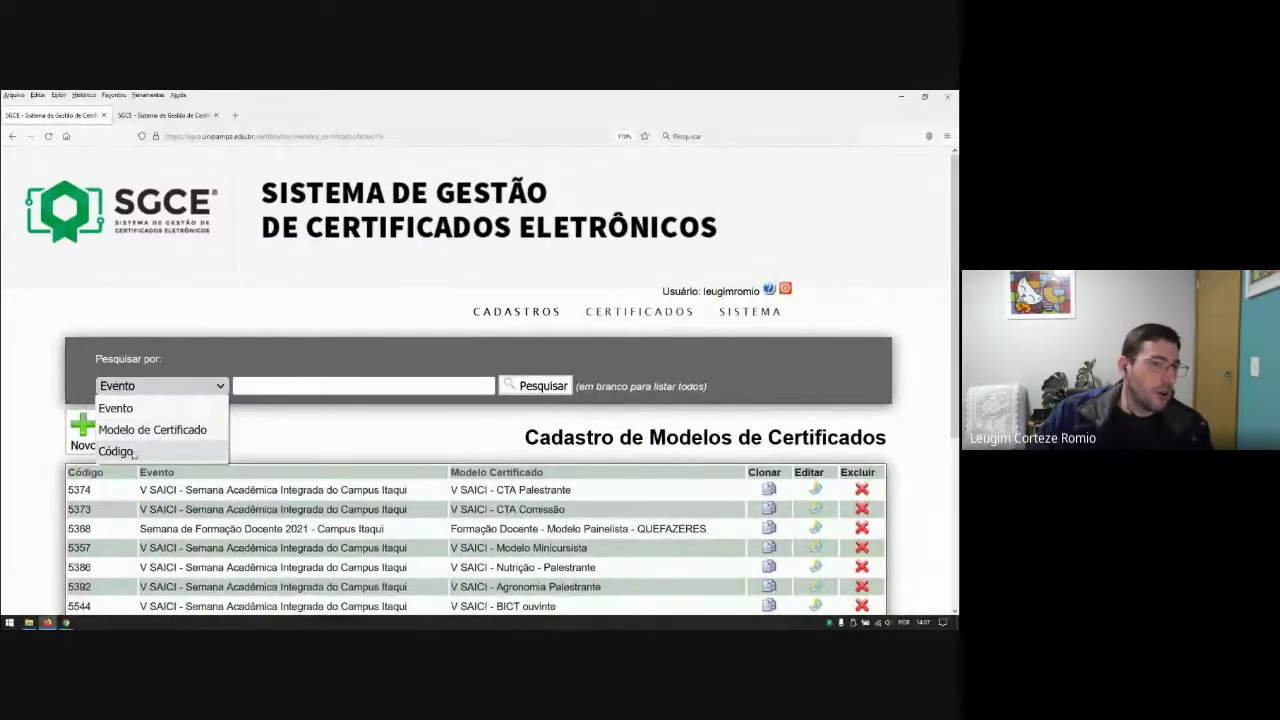
pyautogui.click(27, 484)
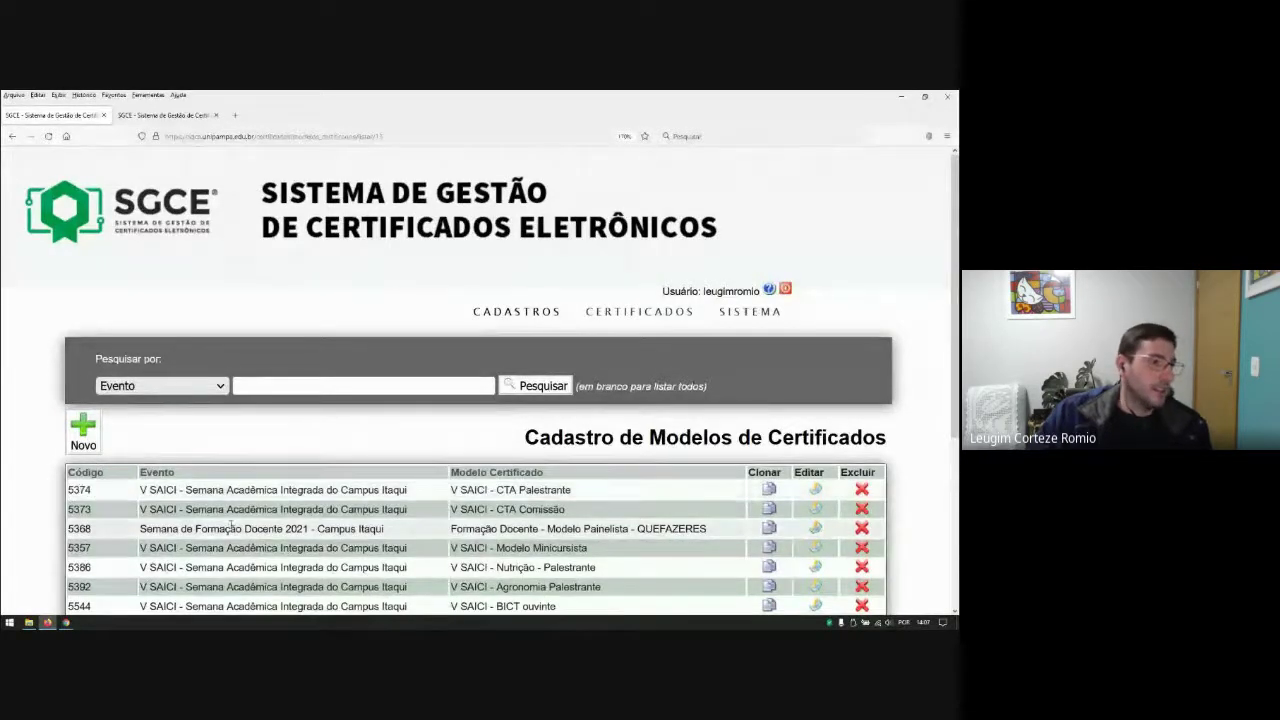
pyautogui.scroll(-3, 177, 385)
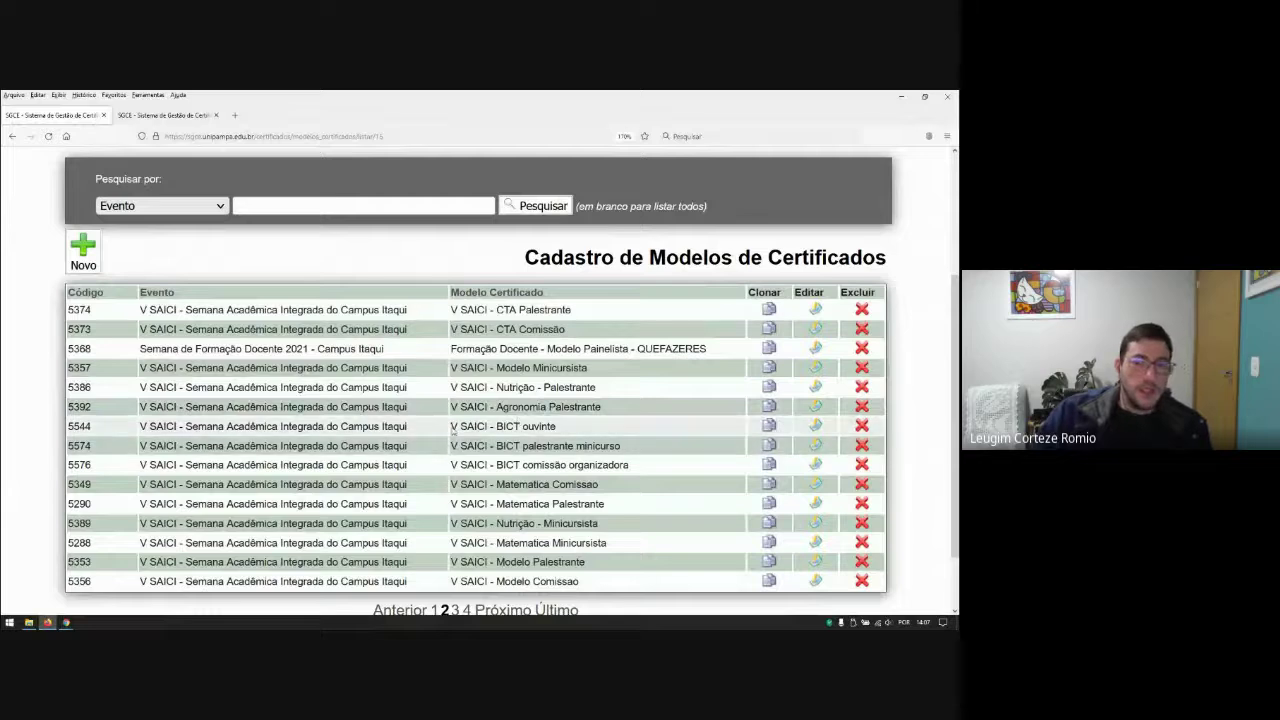
pyautogui.scroll(2, 453, 426)
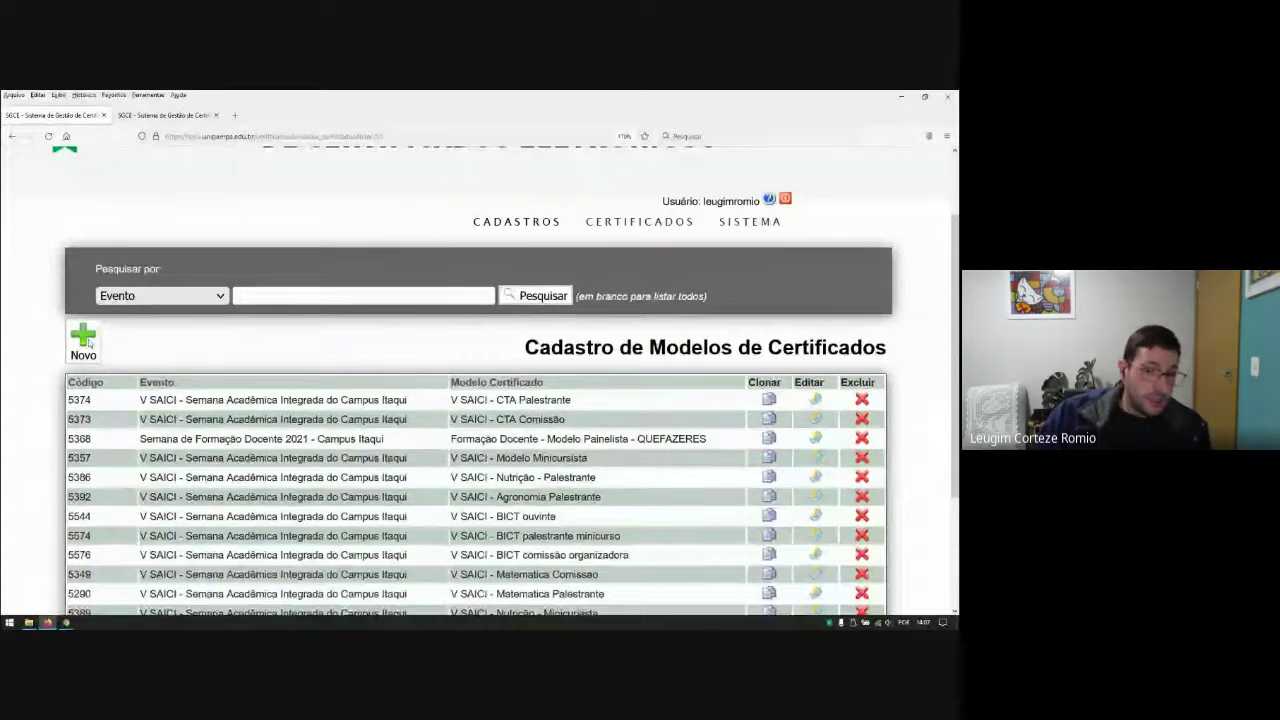
# Step: Start a new certificate model and link it to the V SAICI event
pyautogui.click(80, 341)
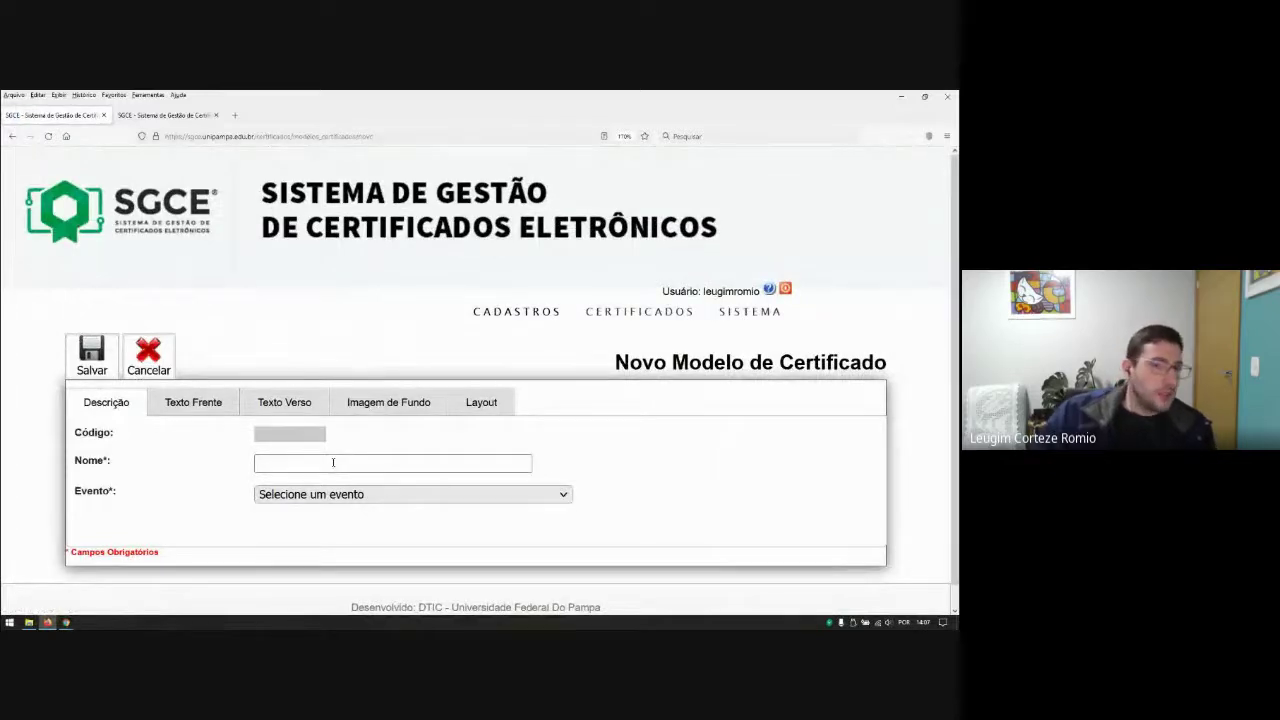
pyautogui.click(148, 355)
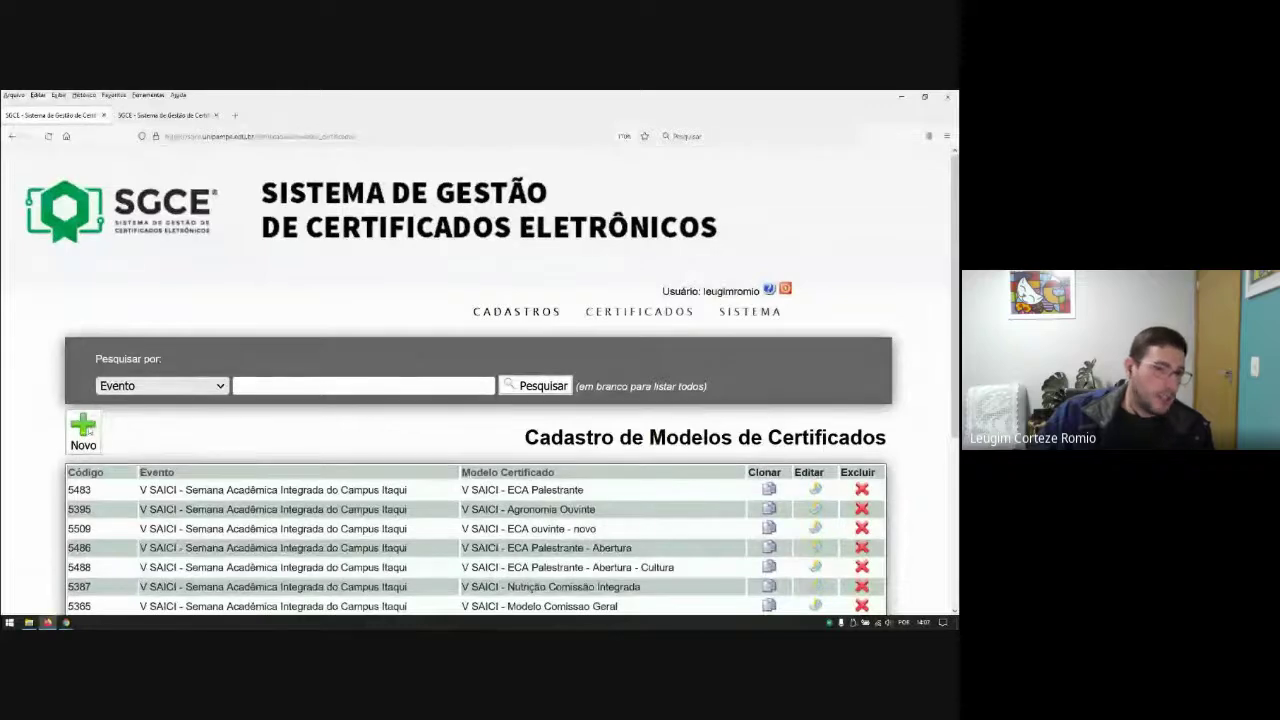
pyautogui.click(85, 428)
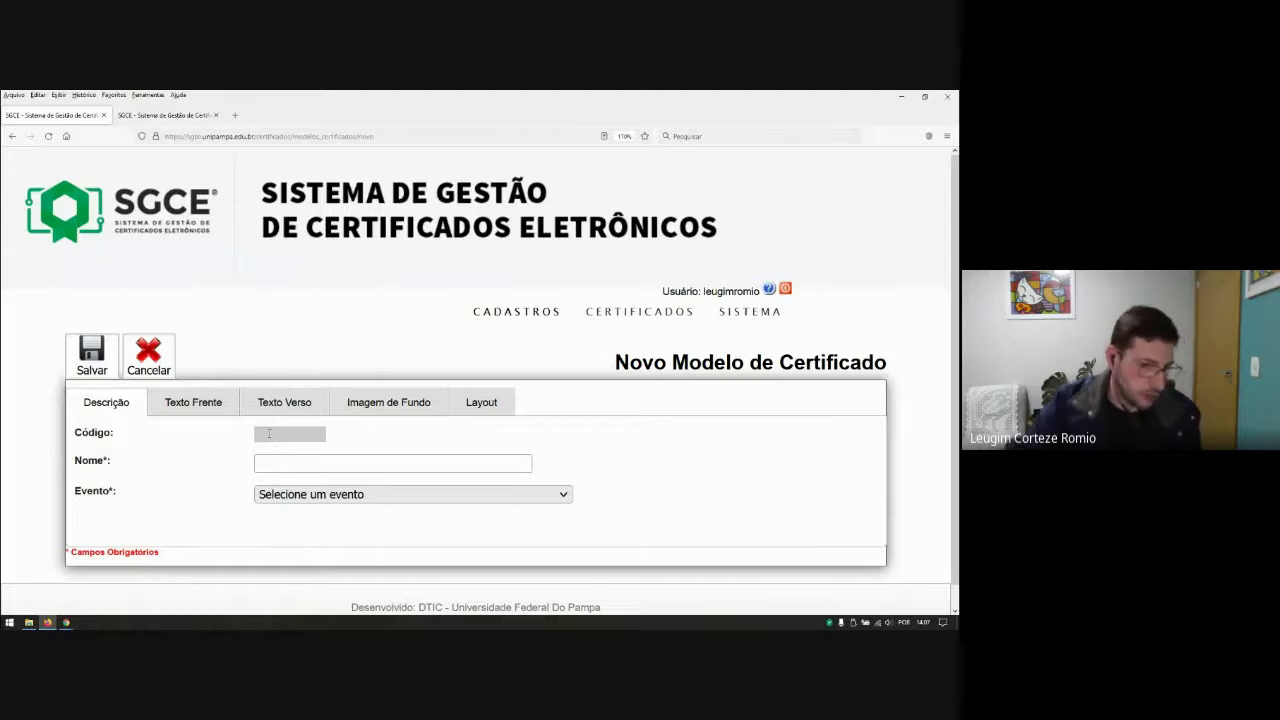
pyautogui.click(265, 463)
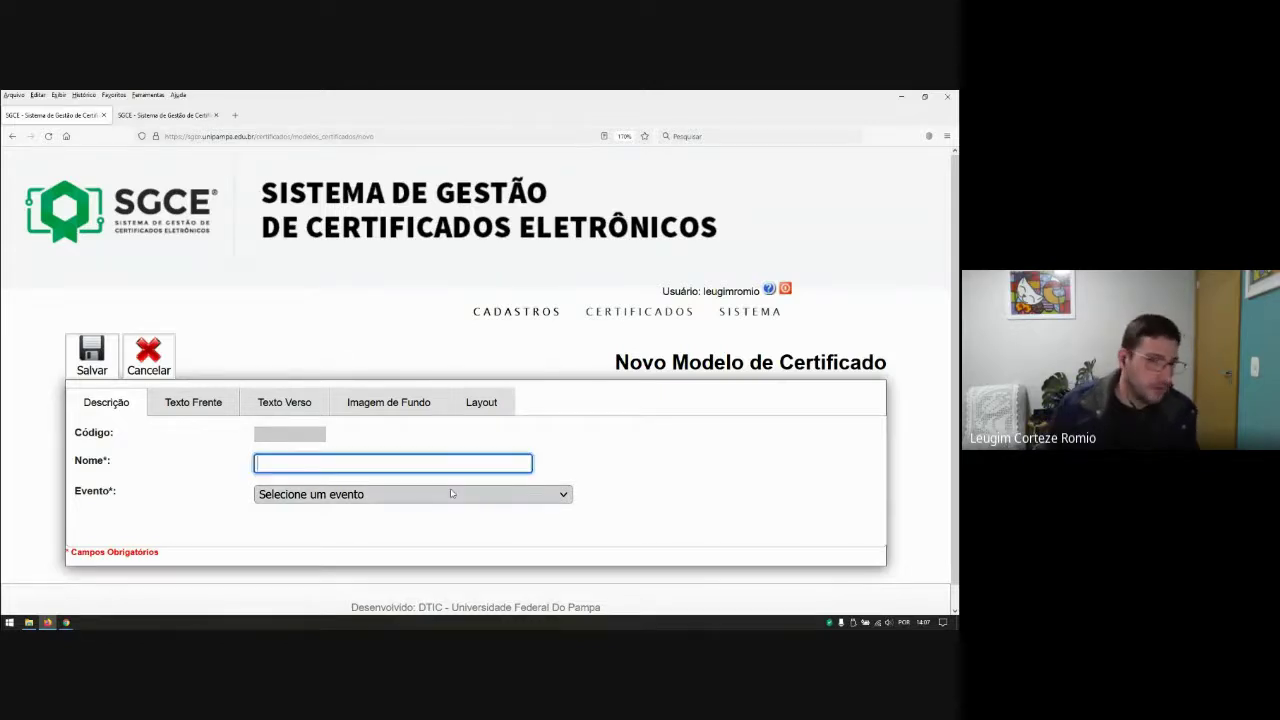
pyautogui.click(444, 497)
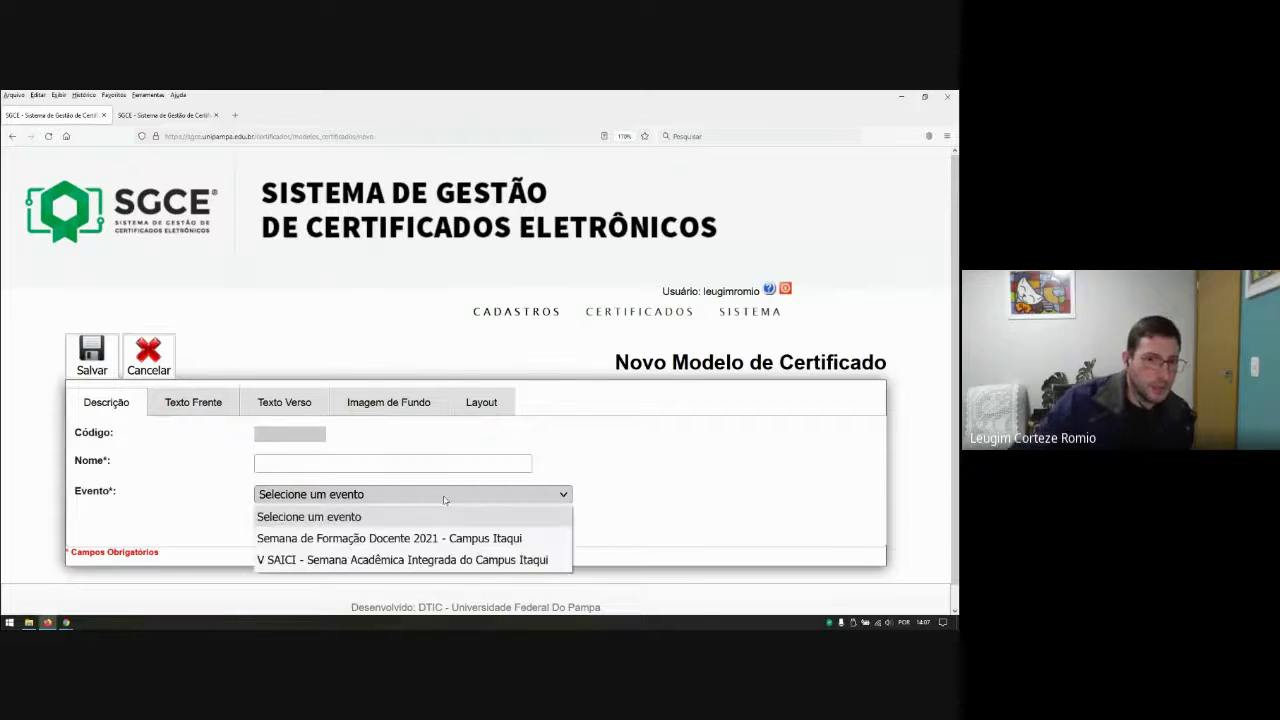
pyautogui.click(411, 562)
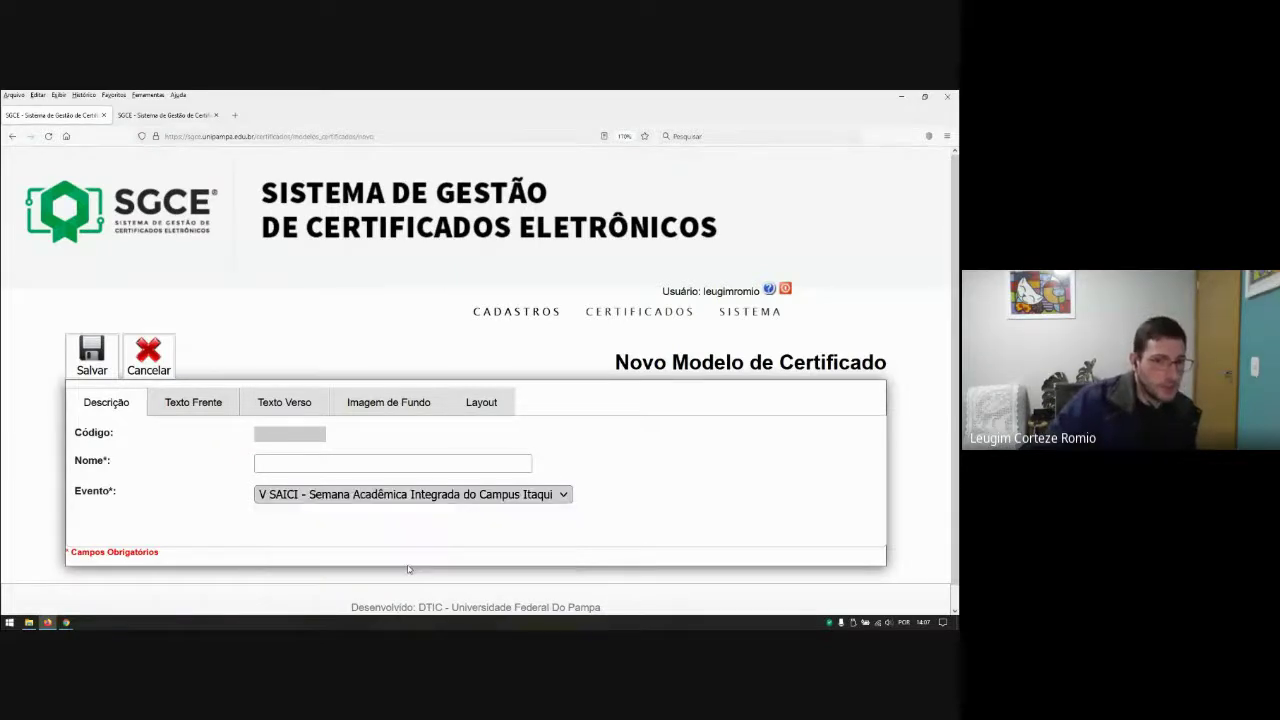
# Step: Name the model 'Certificado Ouvinte - Teste SGCE'
pyautogui.click(302, 462)
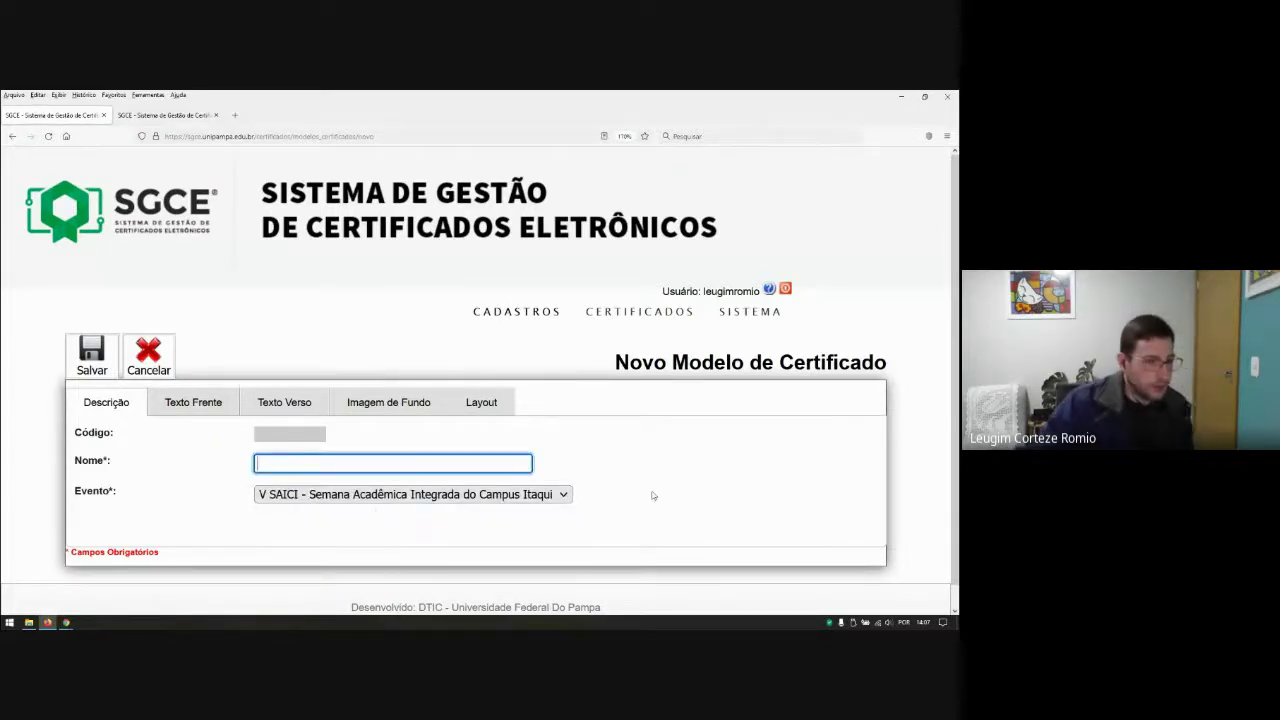
pyautogui.write('AV')
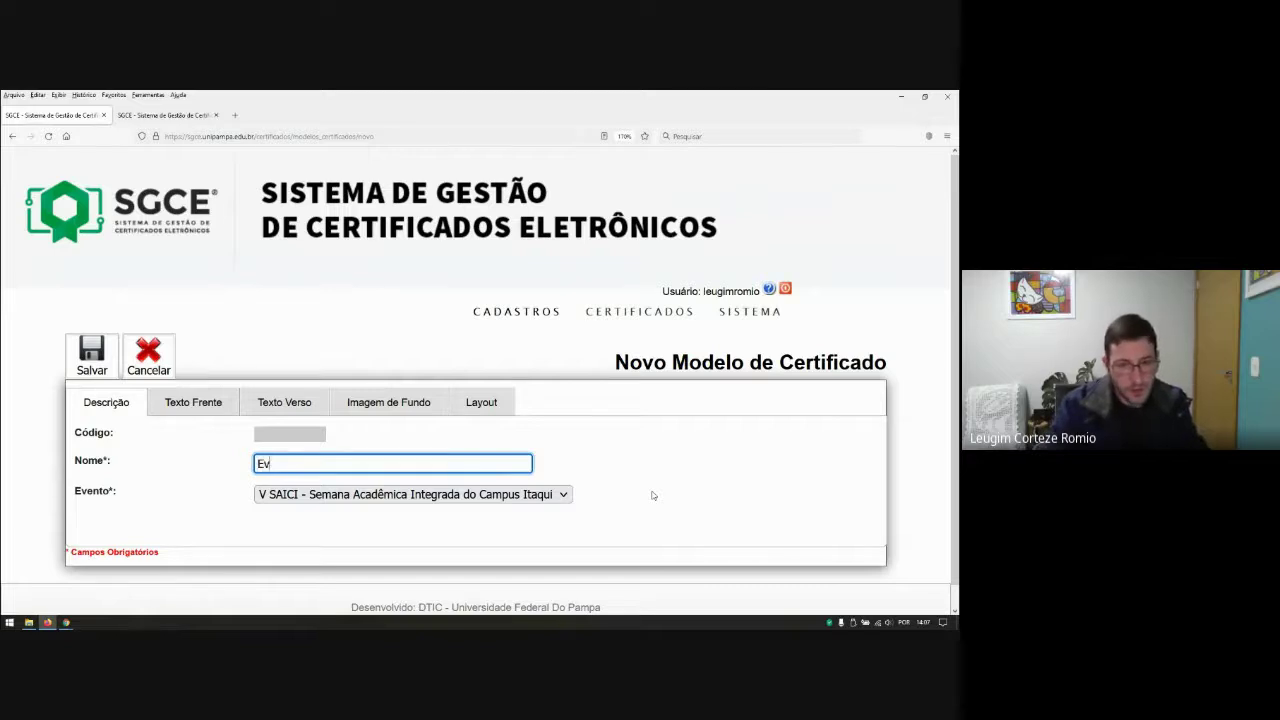
pyautogui.press('BackSpace')
pyautogui.press('BackSpace')
pyautogui.write('Certifica')
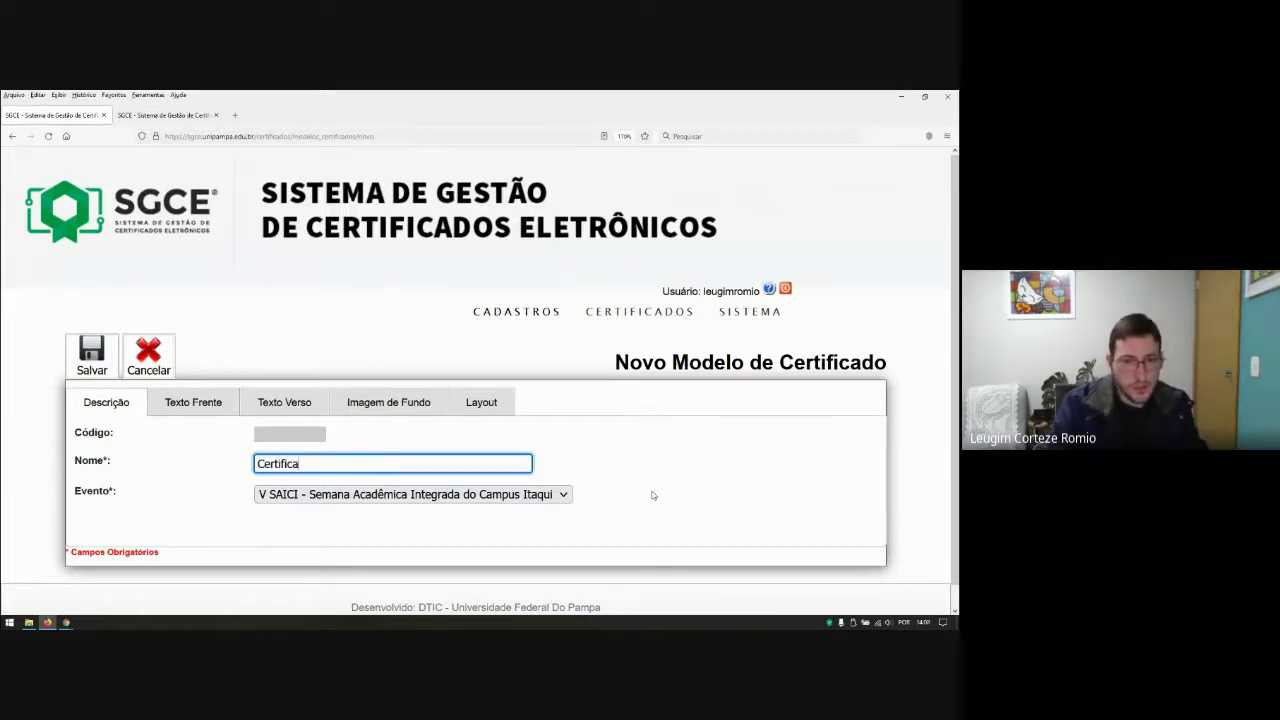
pyautogui.write('do Ouvinte')
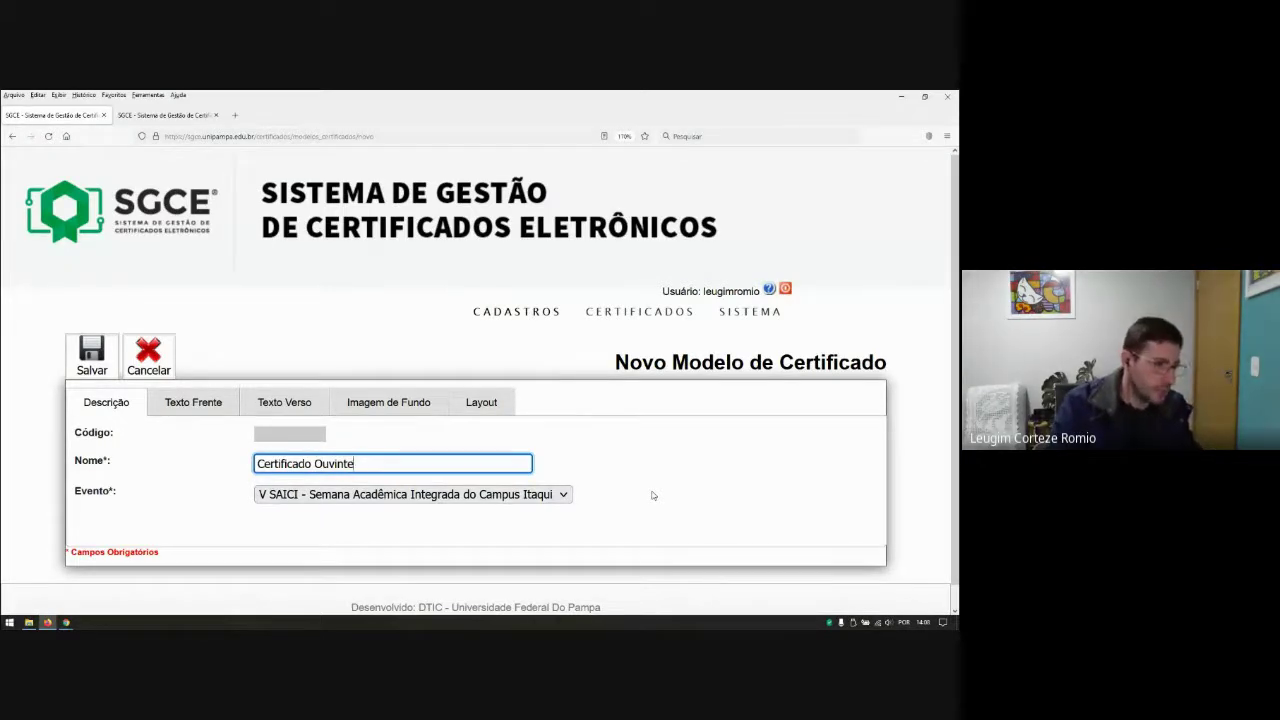
pyautogui.write('-')
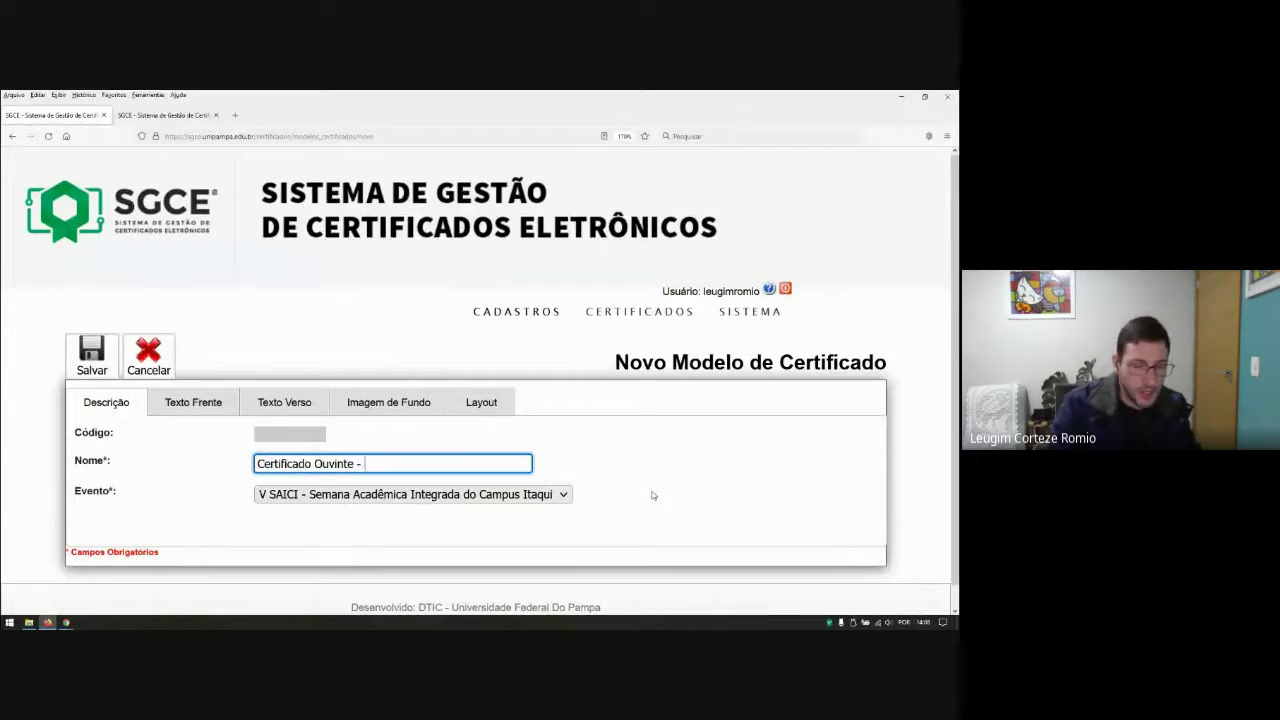
pyautogui.write(' Teste')
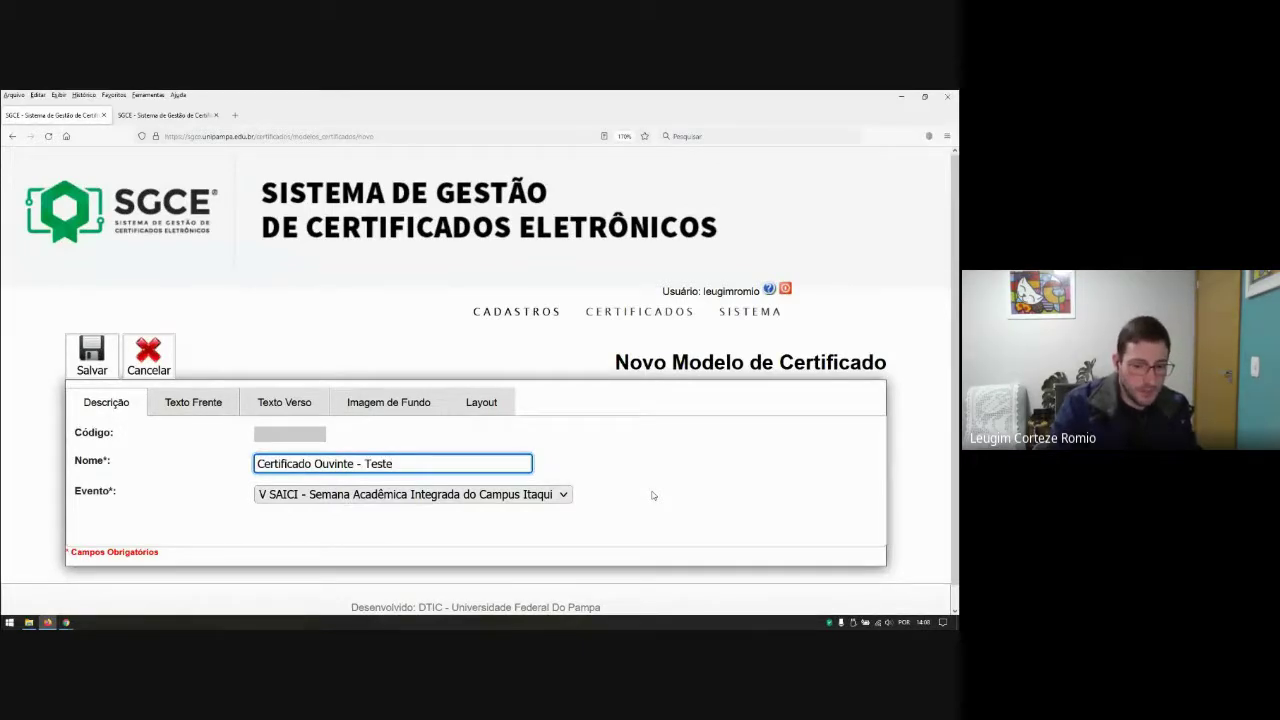
pyautogui.write(' (')
pyautogui.press('BackSpace')
pyautogui.write('SGCE')
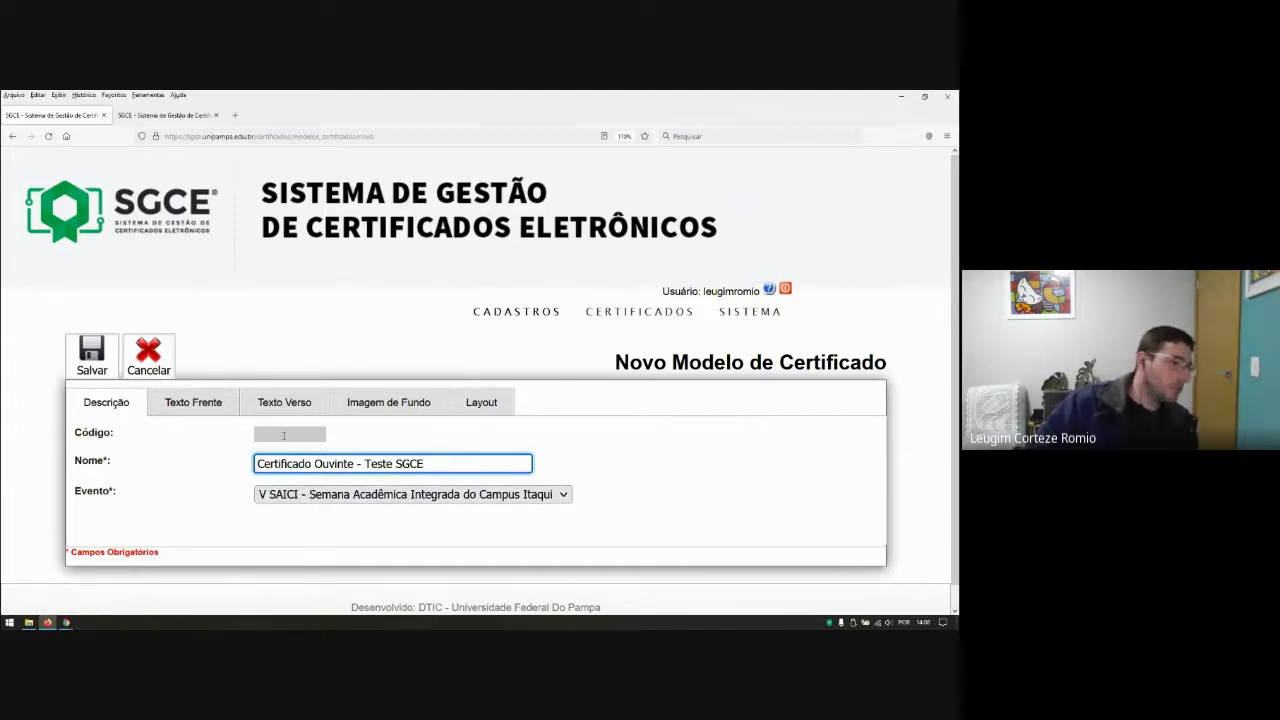
# Step: On Texto Frente, set Título to 'Certificado' and Carga Horária to 10
pyautogui.click(192, 406)
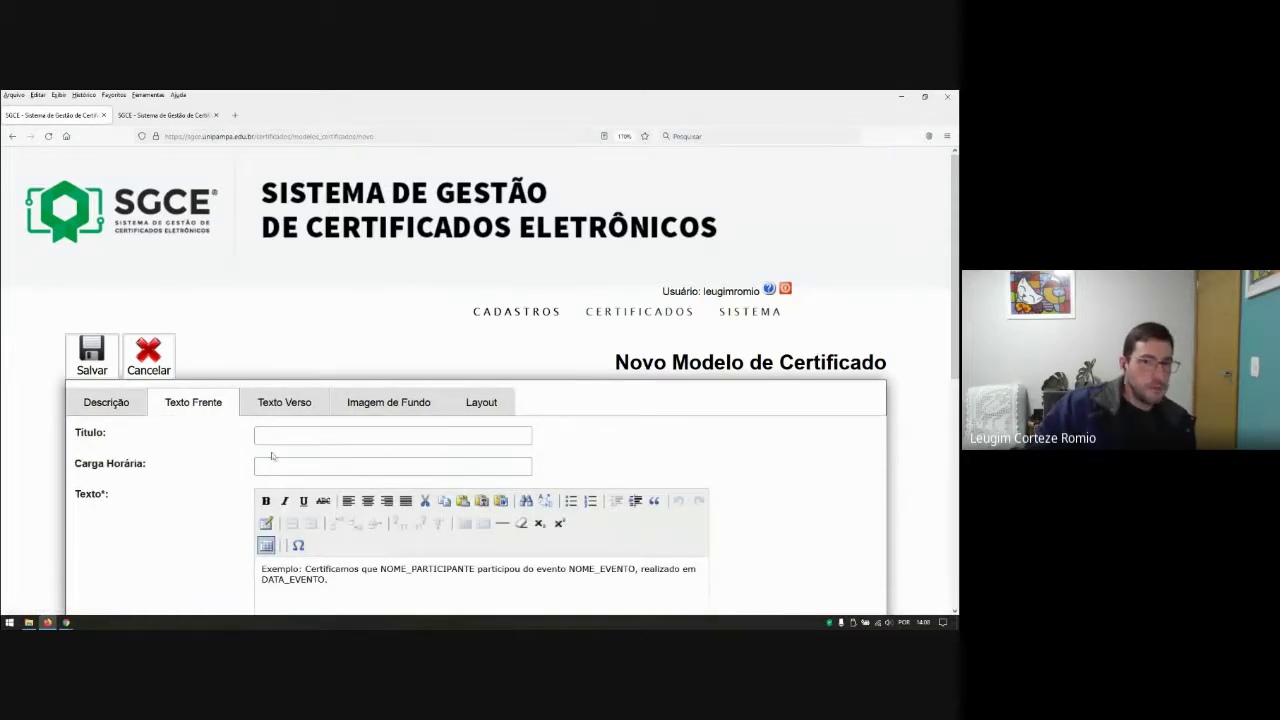
pyautogui.click(290, 436)
pyautogui.scroll(-2, 596, 457)
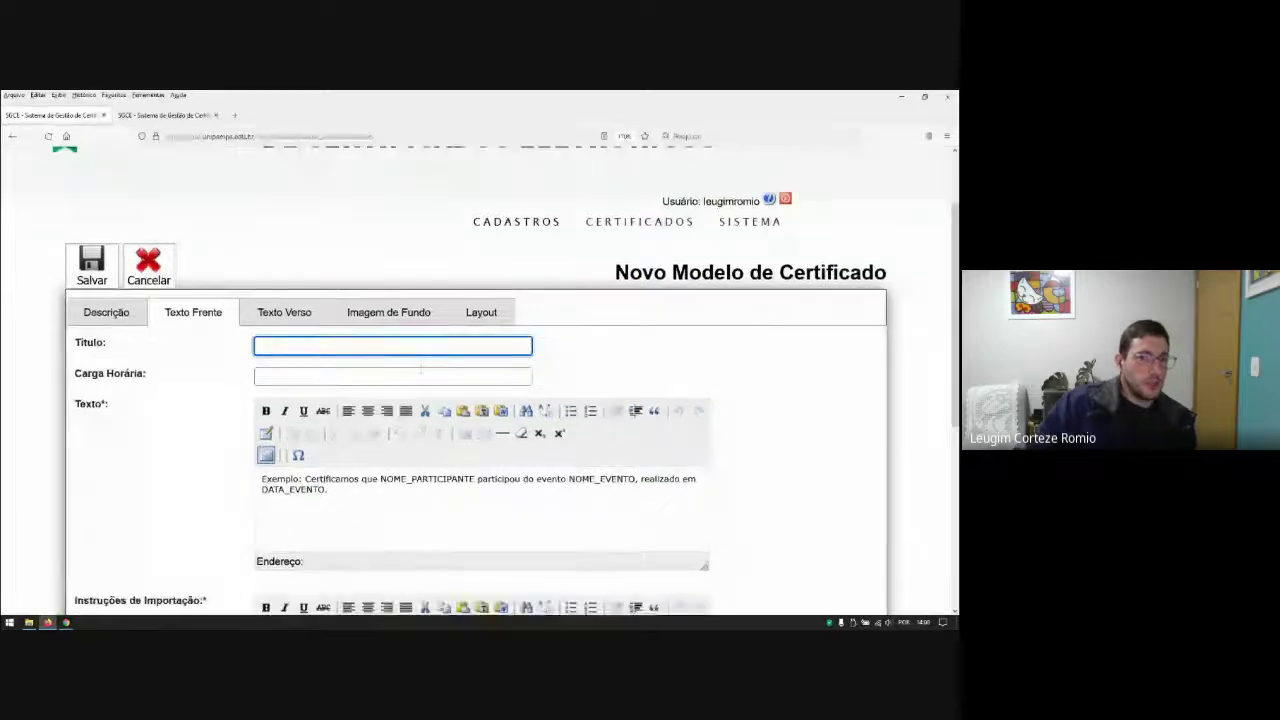
pyautogui.write('Certificado')
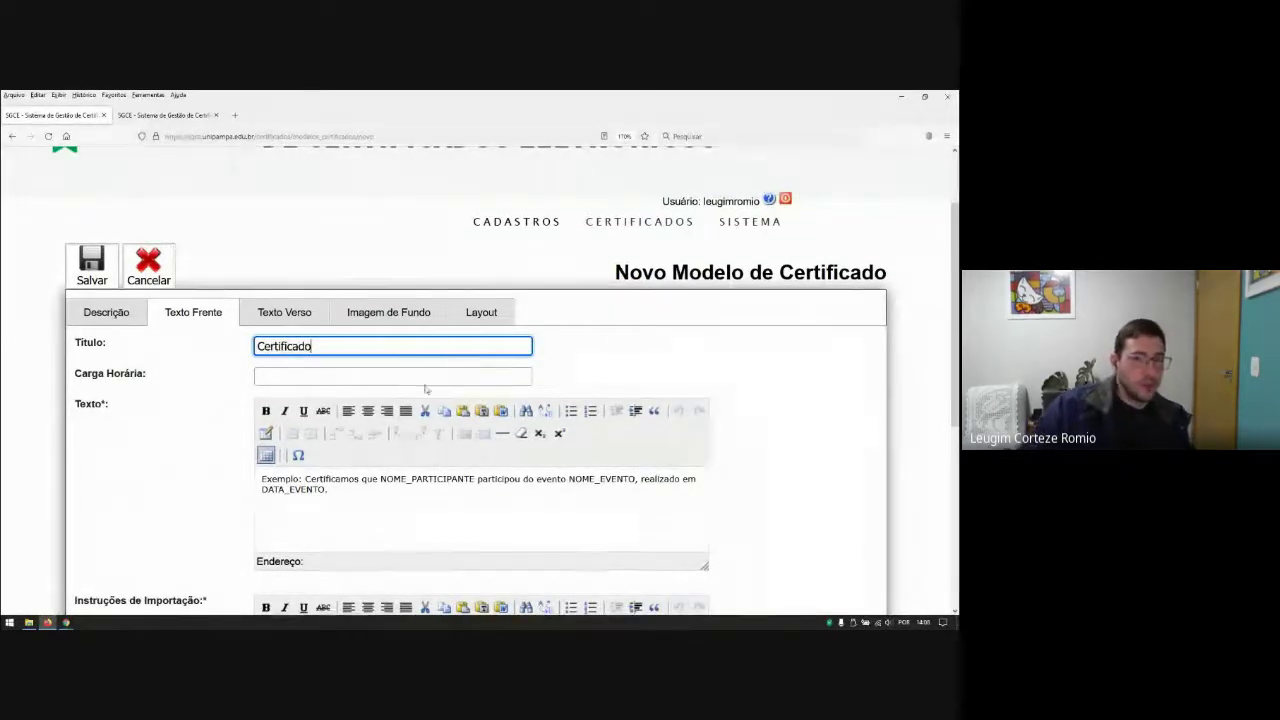
pyautogui.click(409, 373)
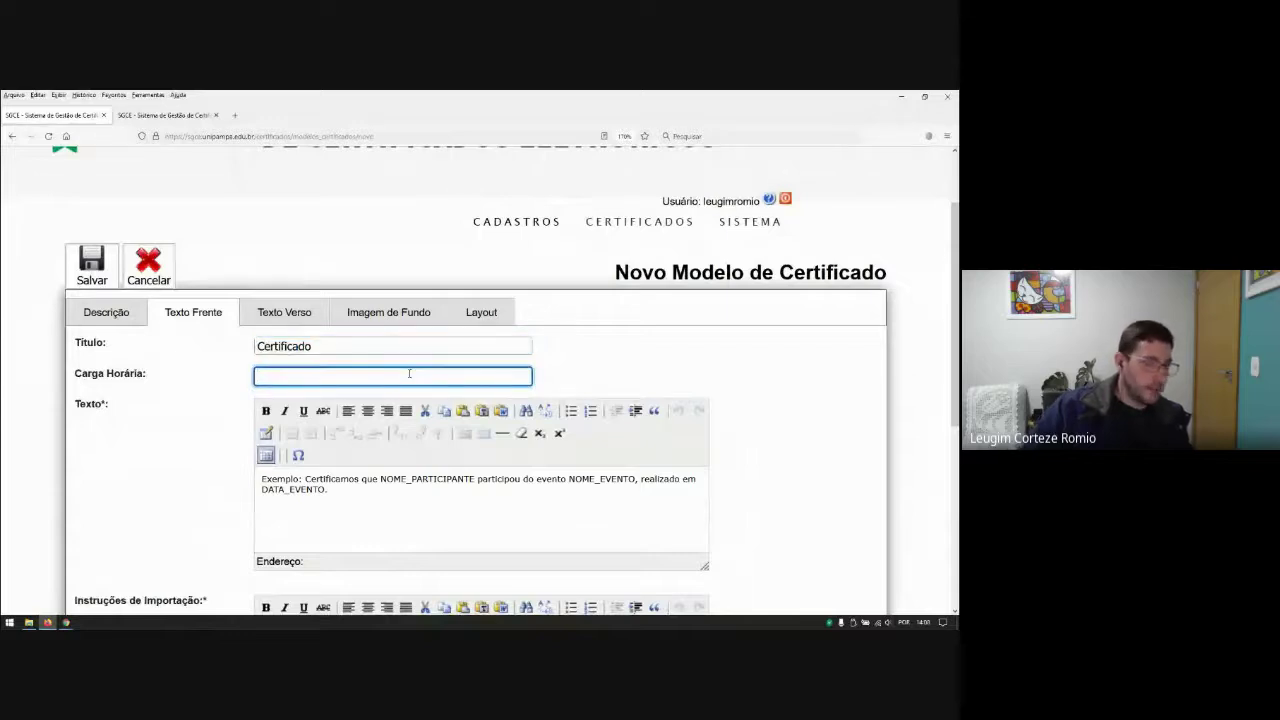
pyautogui.write('10')
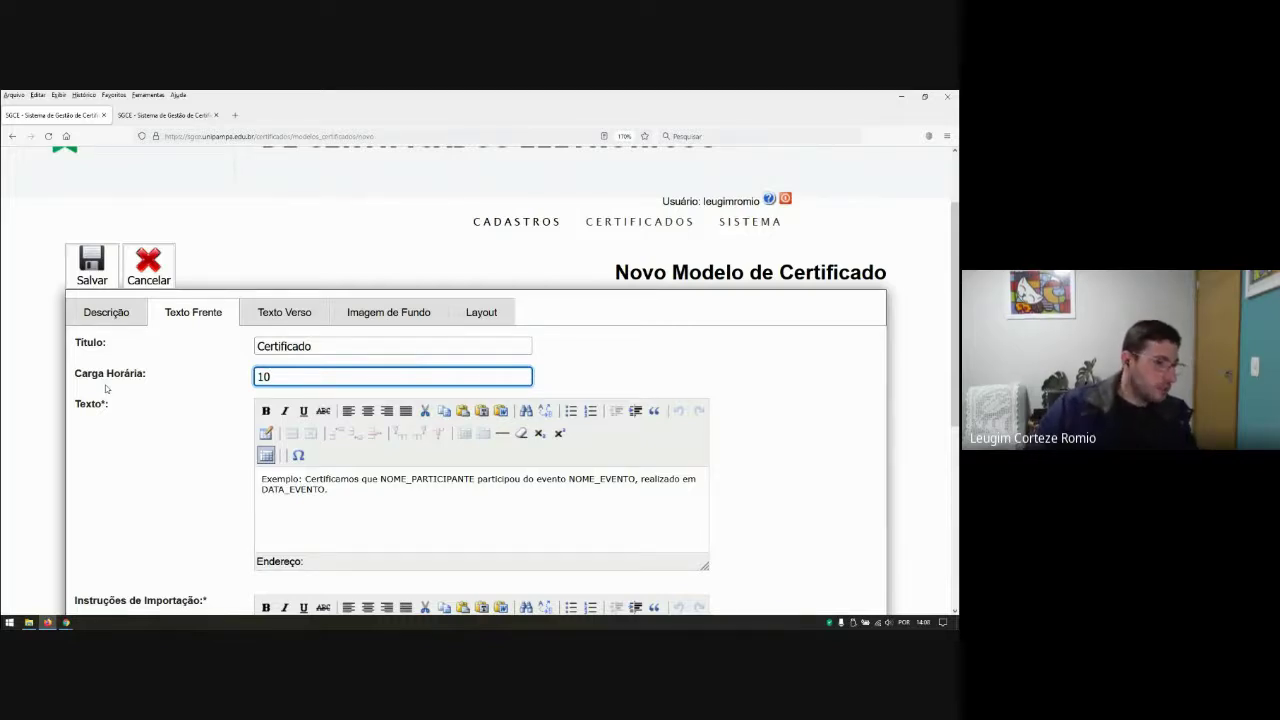
pyautogui.click(331, 345)
pyautogui.click(299, 380)
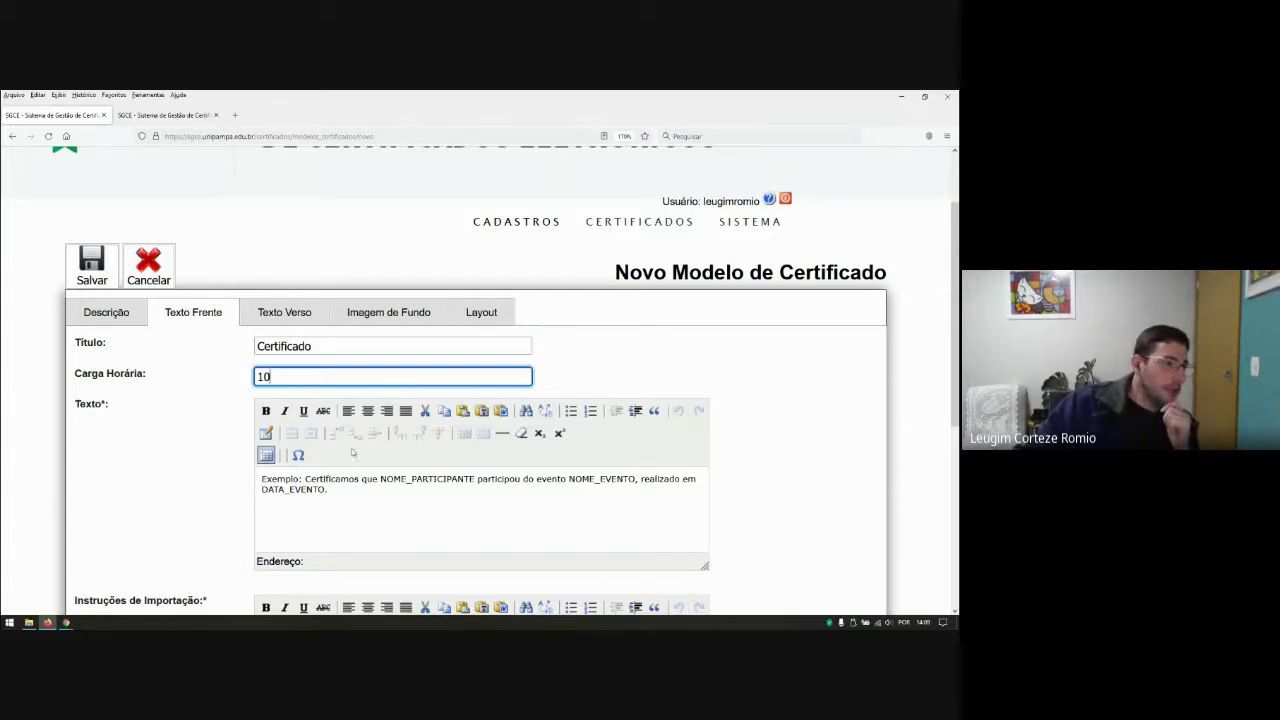
pyautogui.scroll(-2, 386, 458)
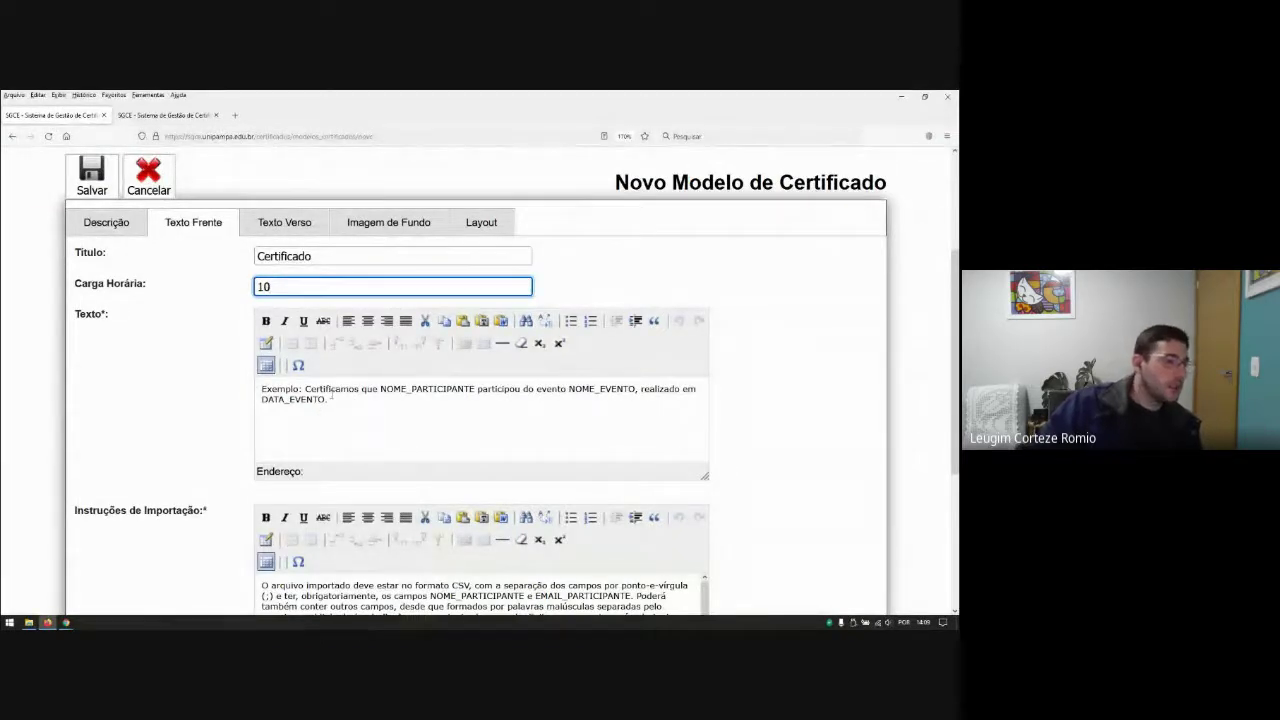
# Step: Drop 'Exemplo:' from the front text, put NOME_PARTICIPANTE on its own line, and centre all three lines
pyautogui.moveTo(306, 388); pyautogui.dragTo(261, 389)
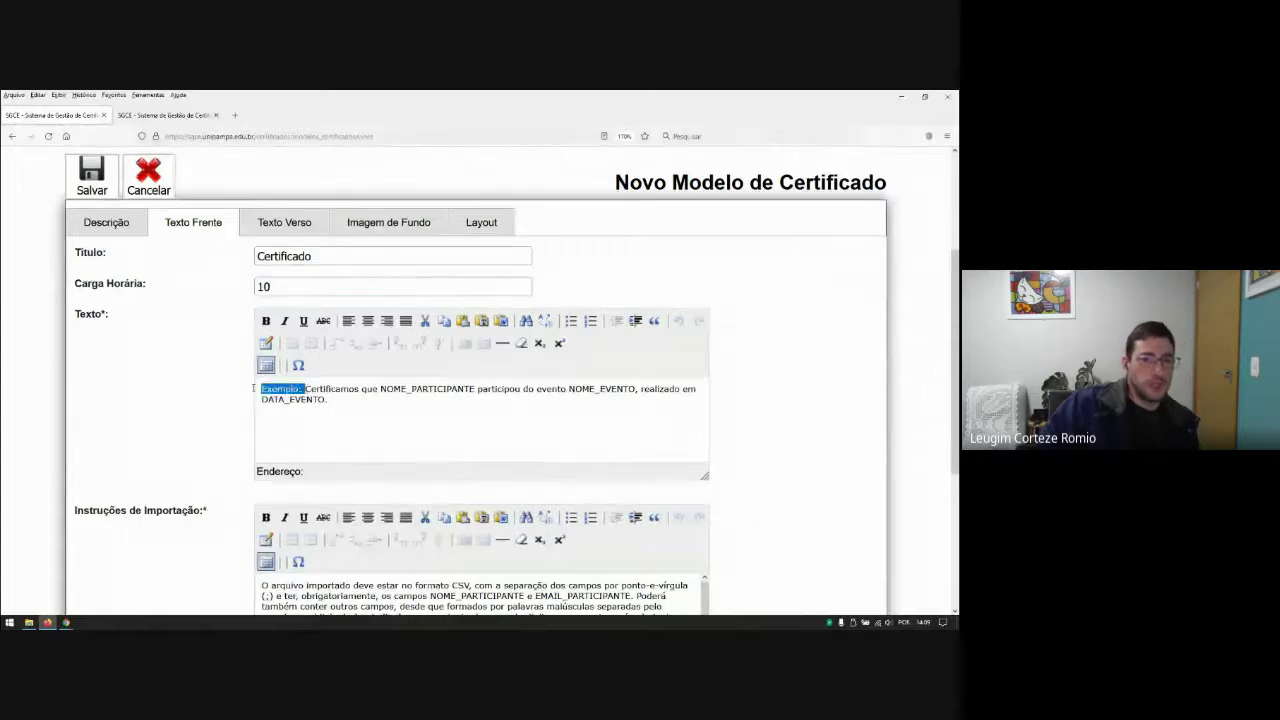
pyautogui.press('BackSpace')
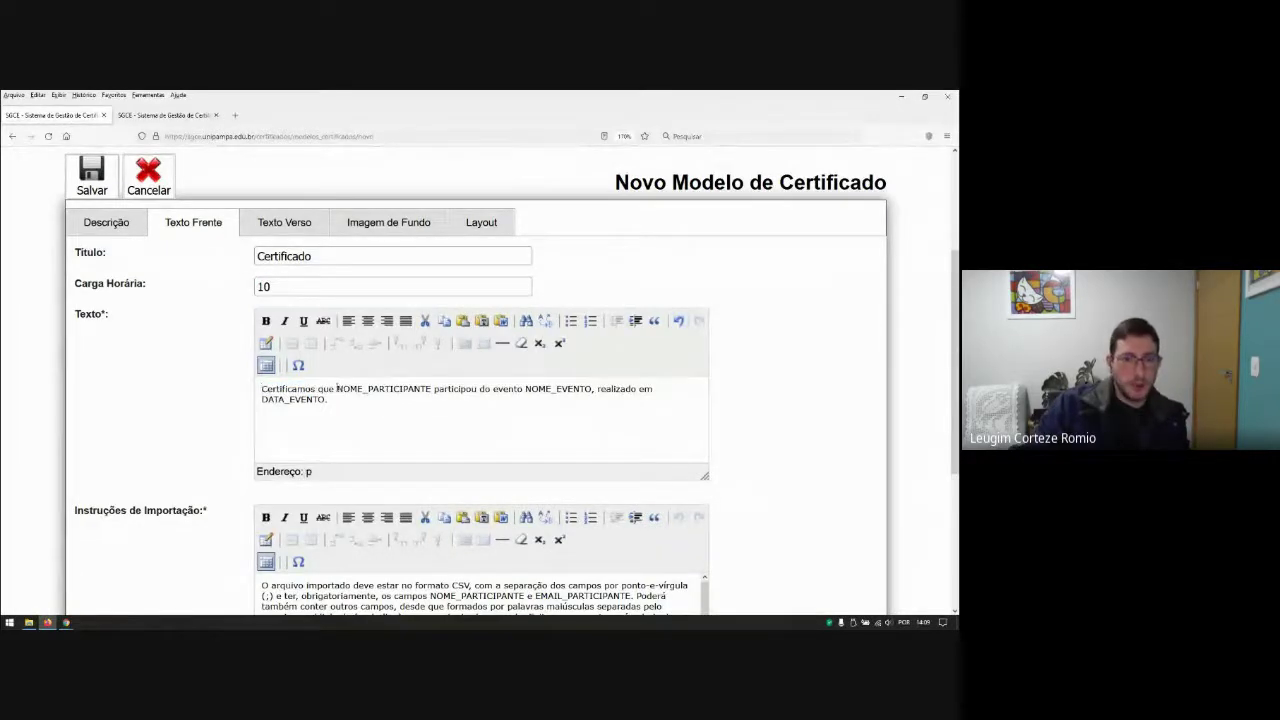
pyautogui.press('Return')
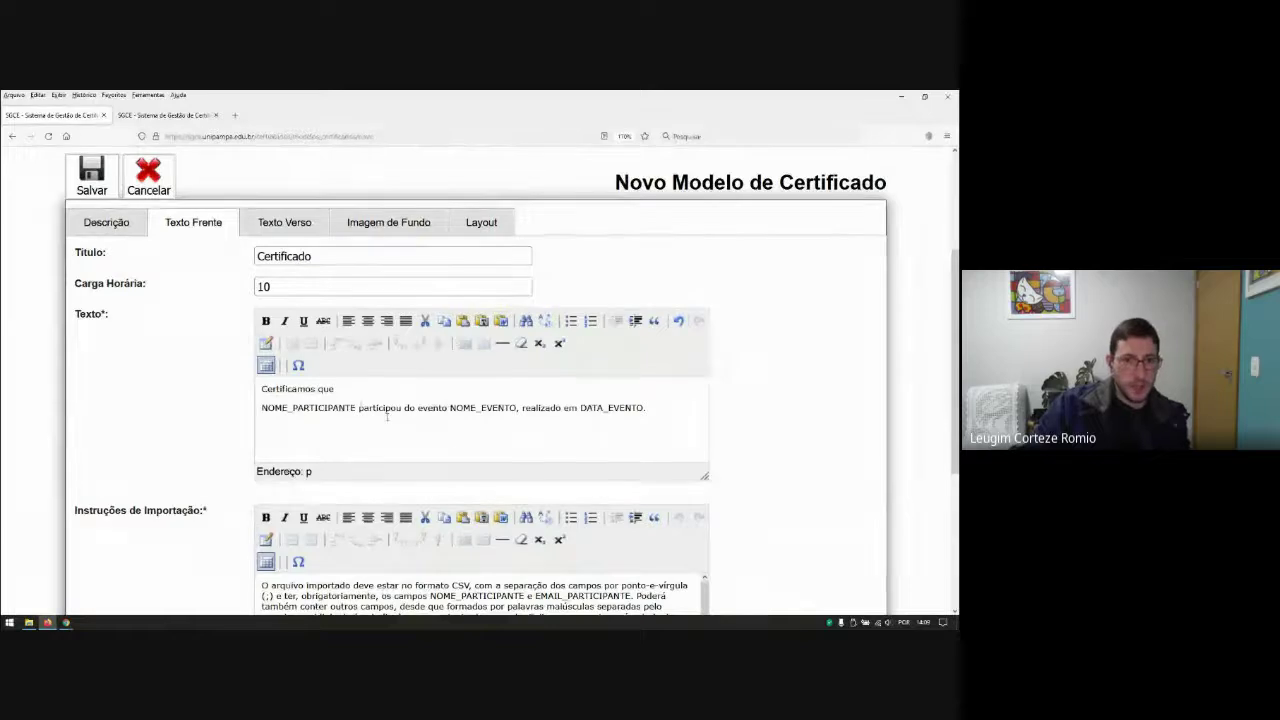
pyautogui.press('Return')
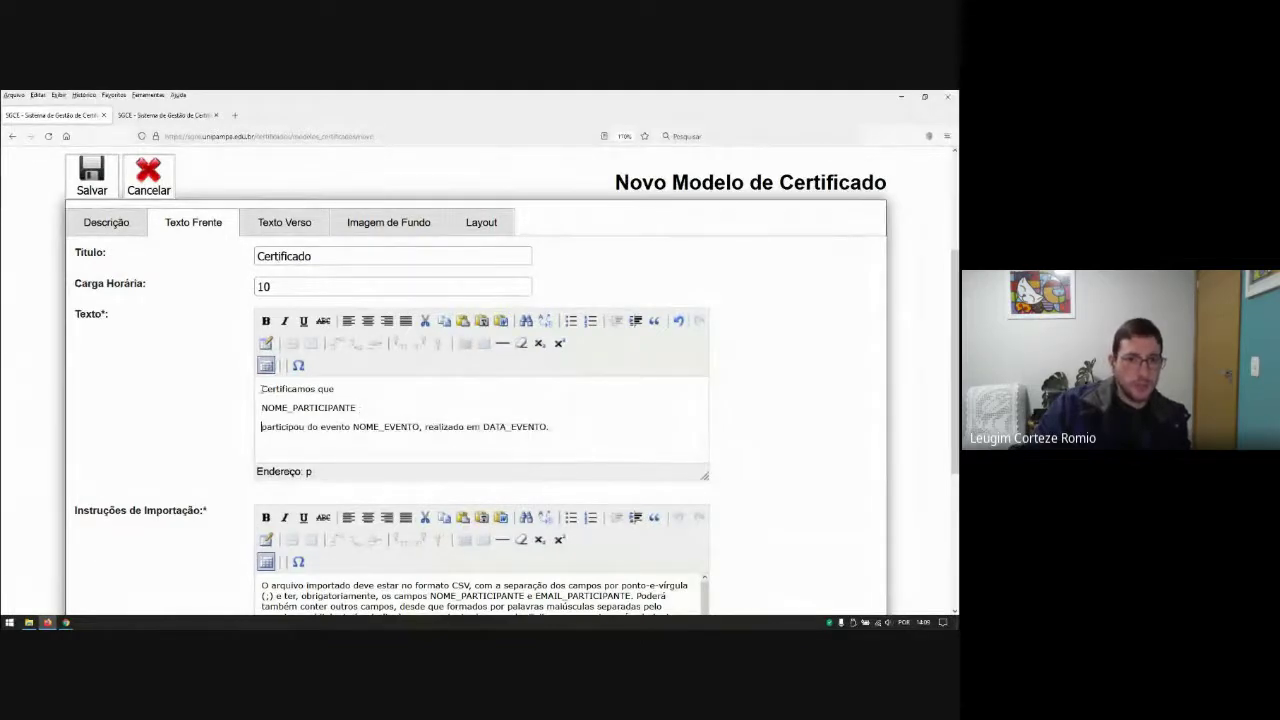
pyautogui.moveTo(261, 388); pyautogui.dragTo(552, 428)
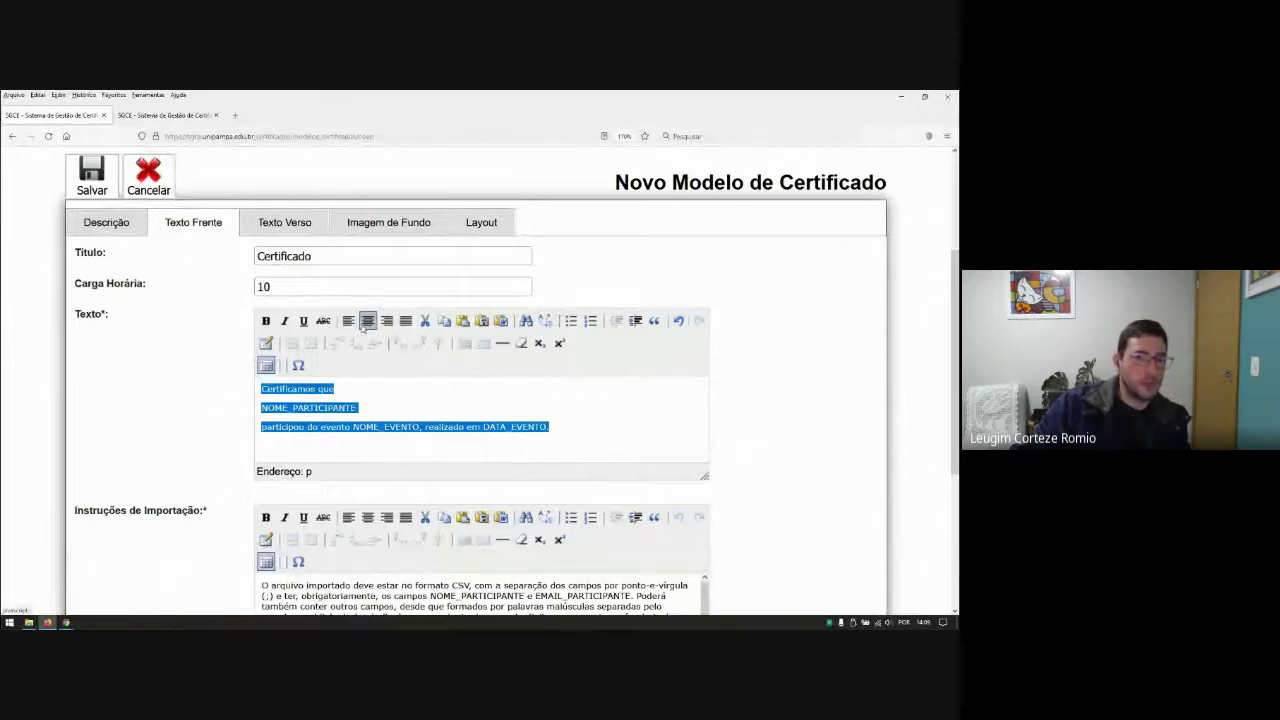
pyautogui.click(368, 321)
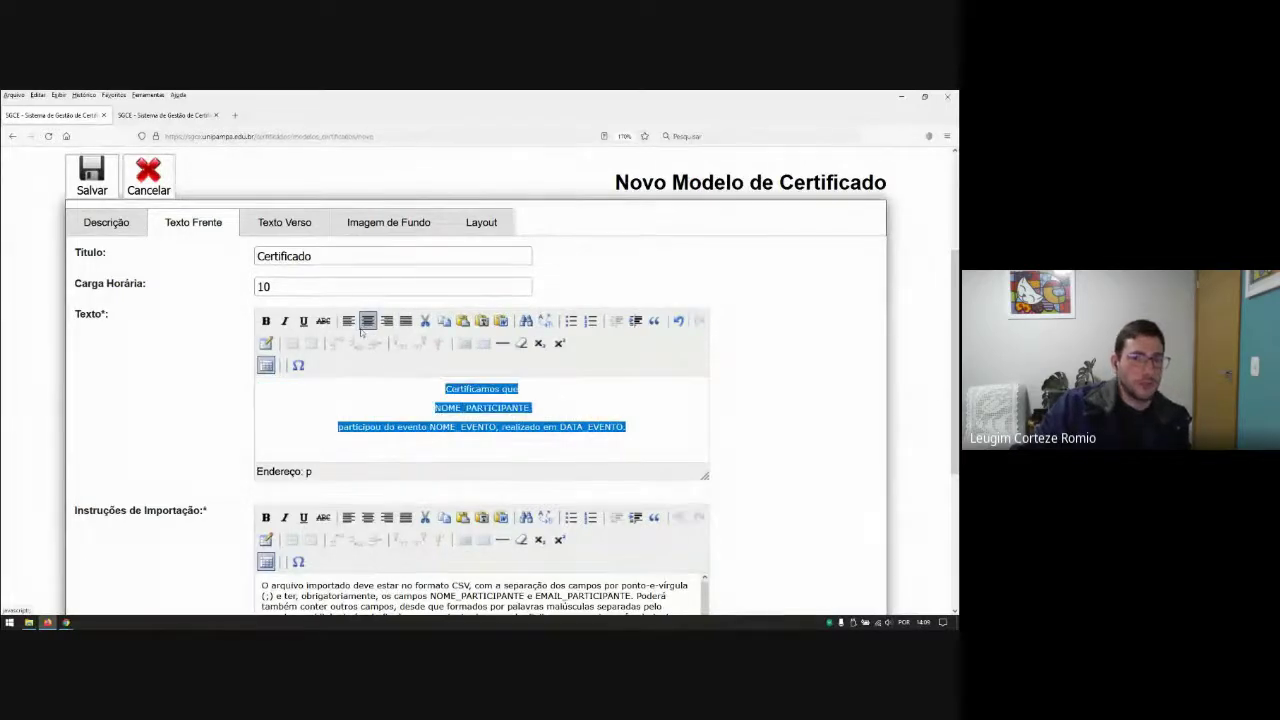
pyautogui.click(486, 436)
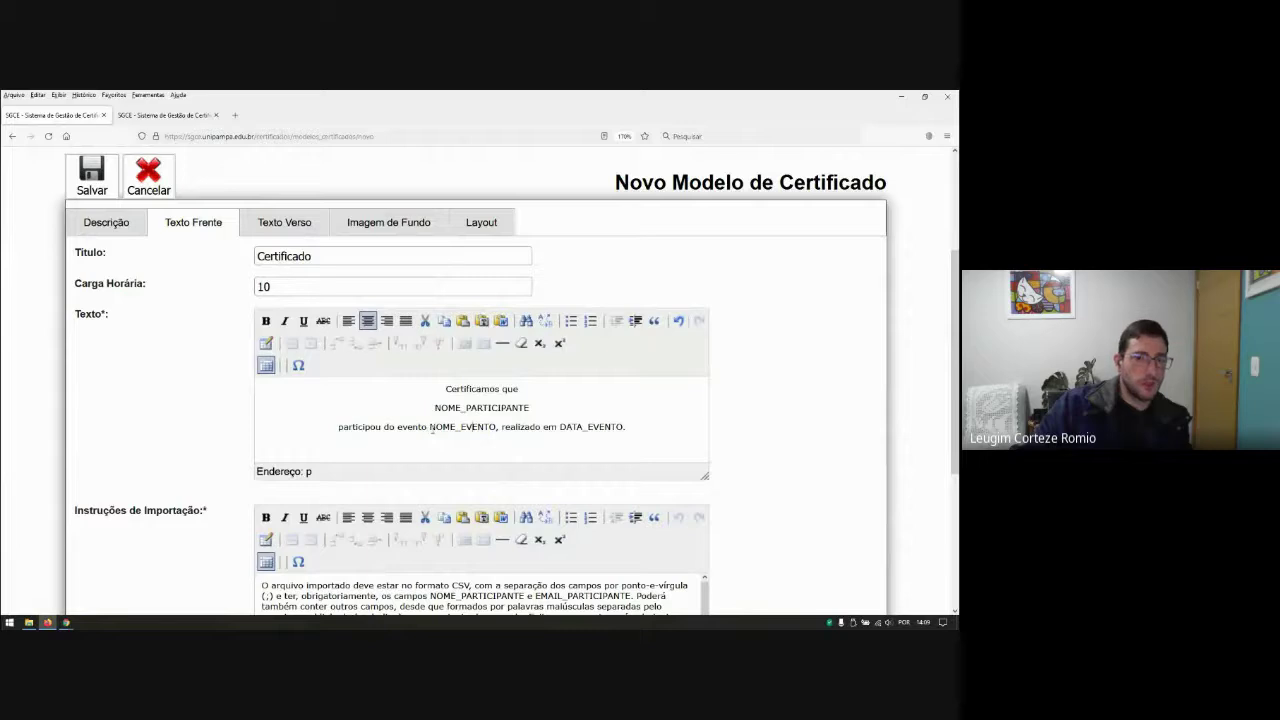
pyautogui.moveTo(435, 407); pyautogui.dragTo(530, 408)
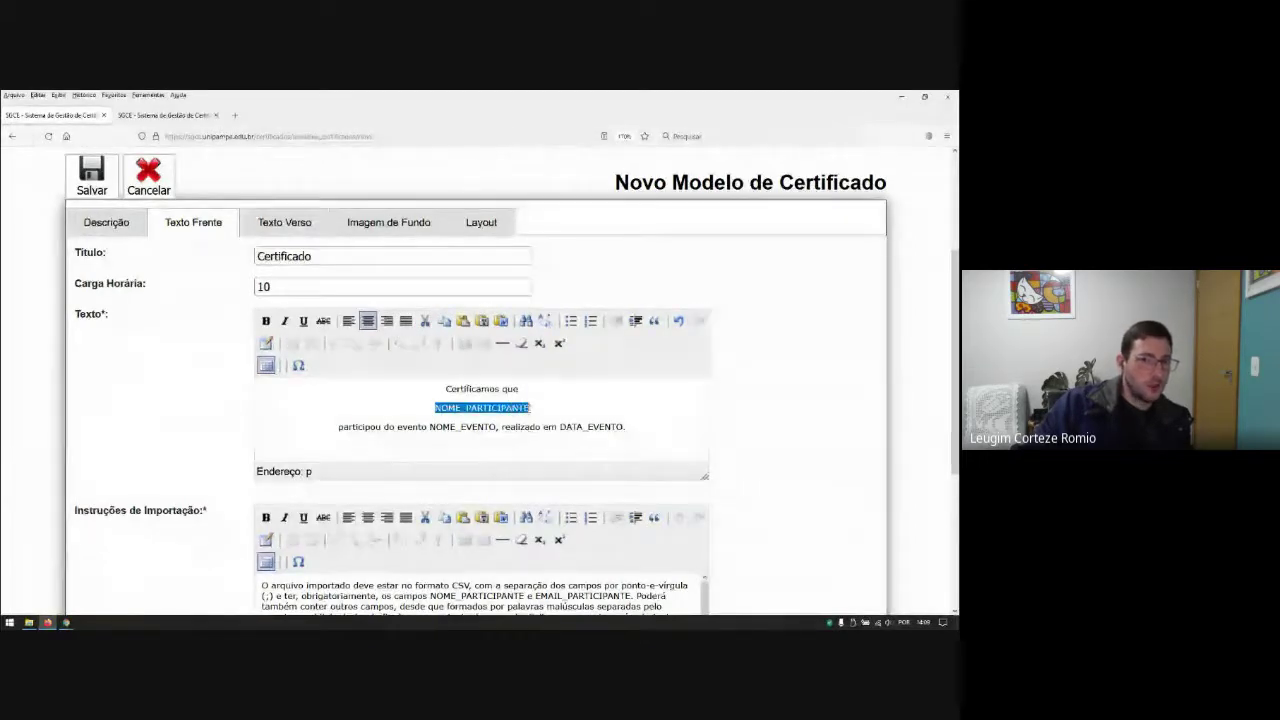
pyautogui.click(558, 411)
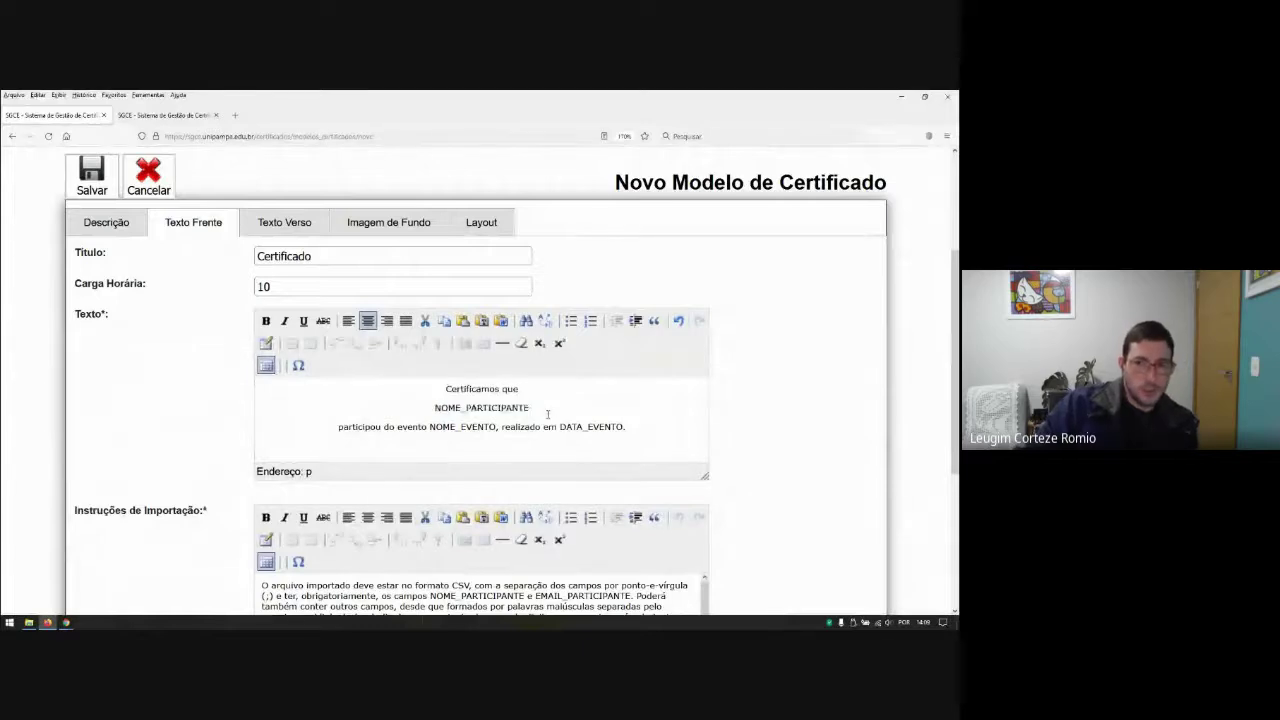
pyautogui.hotkey('ctrl', '+')
pyautogui.hotkey('ctrl', '+')
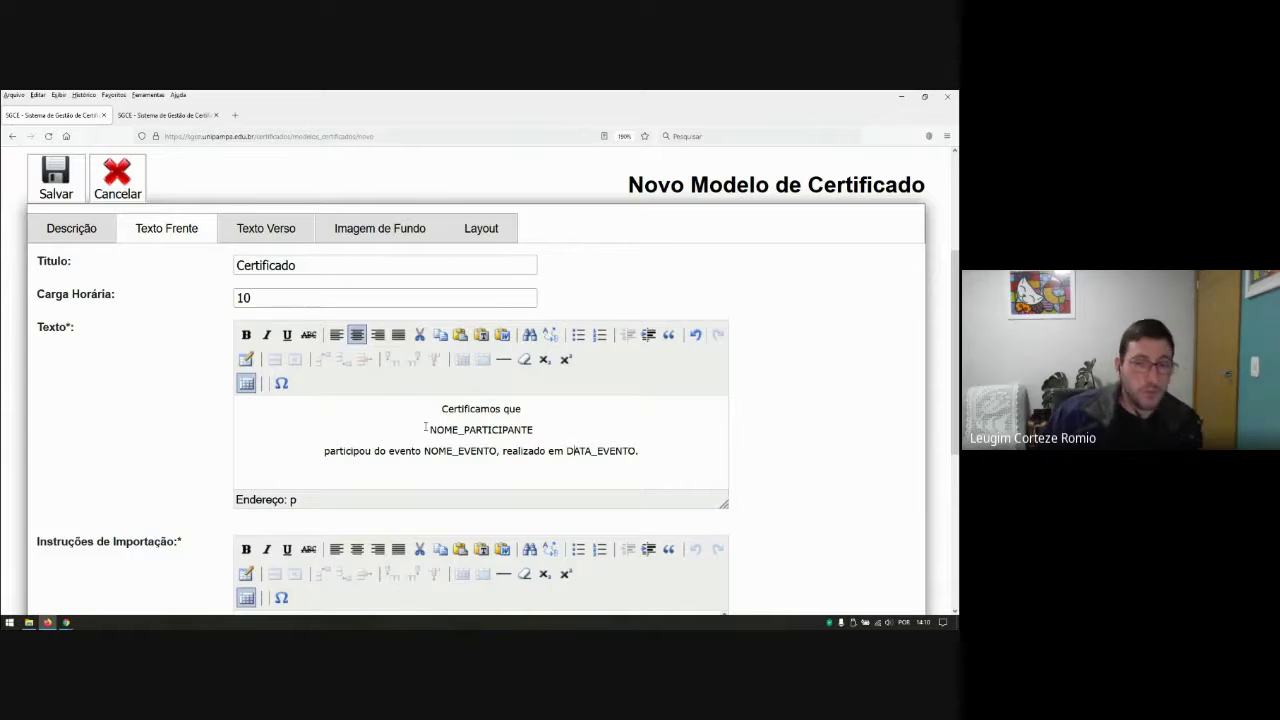
# Step: Append ', totalizando 10 horas' after DATA_EVENTO at the end of the front text
pyautogui.scroll(-2, 463, 440)
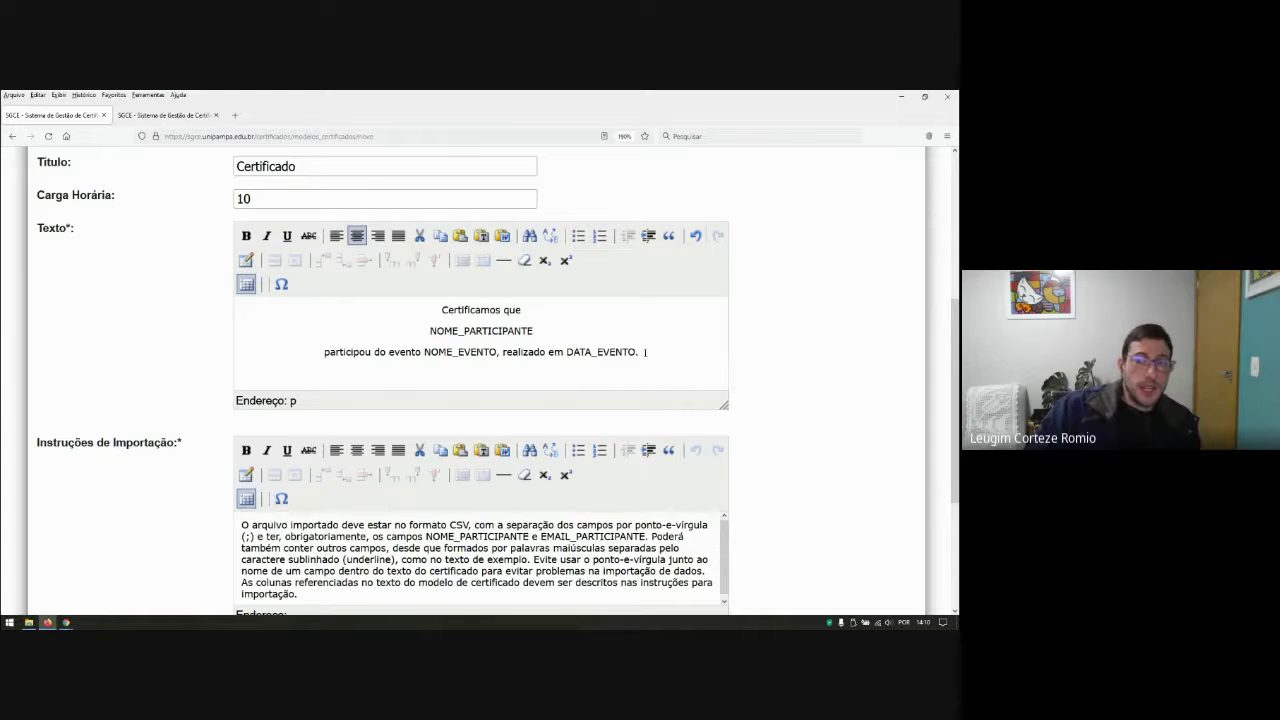
pyautogui.write(', to')
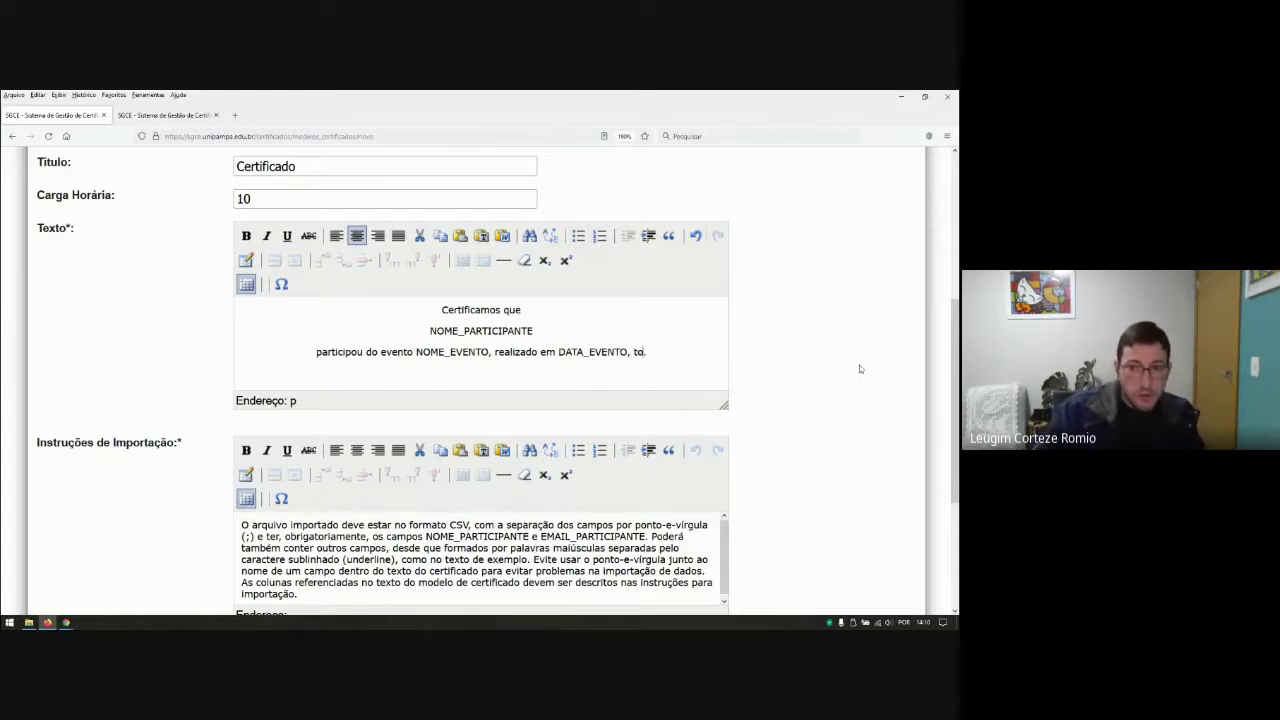
pyautogui.write('talizando ')
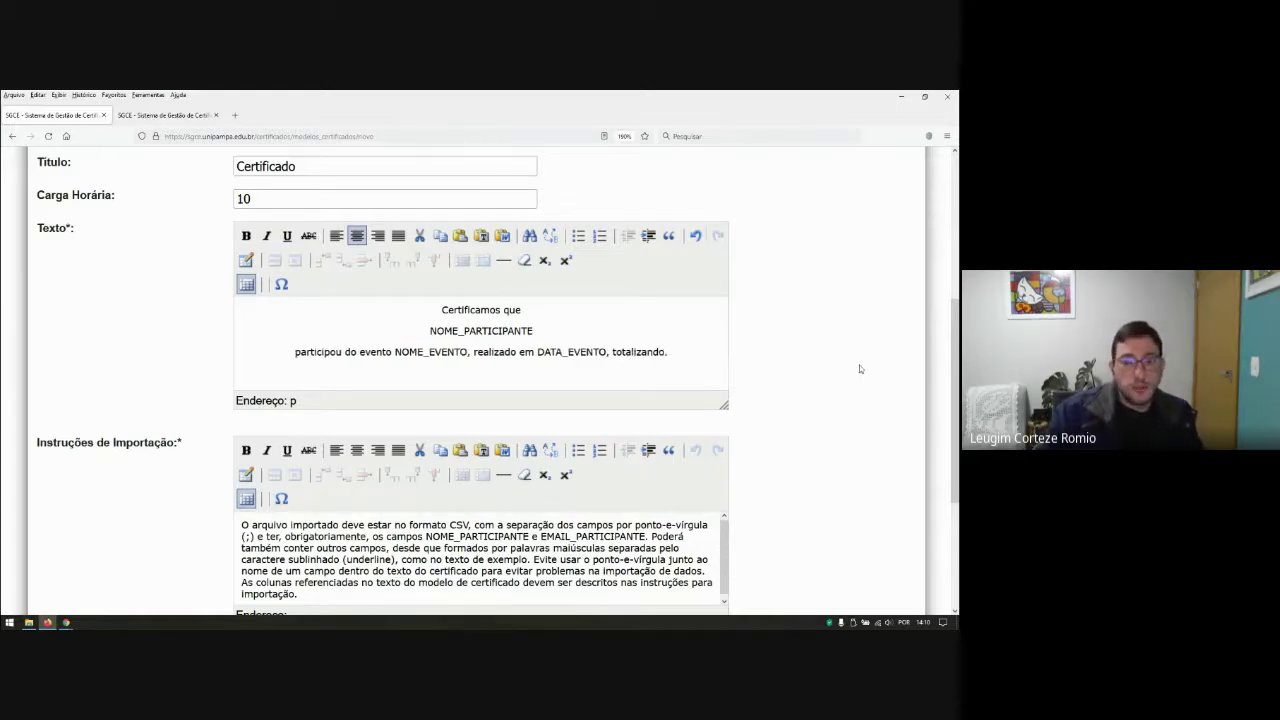
pyautogui.write('10 horas')
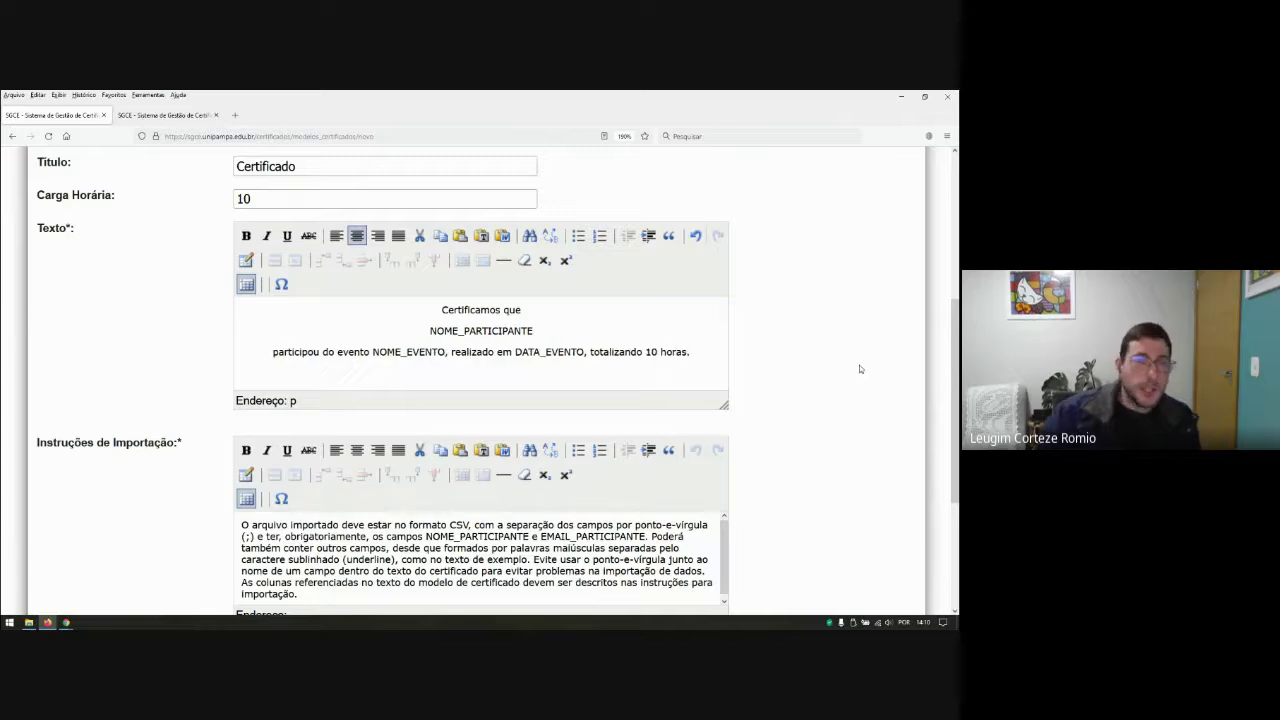
pyautogui.click(255, 197)
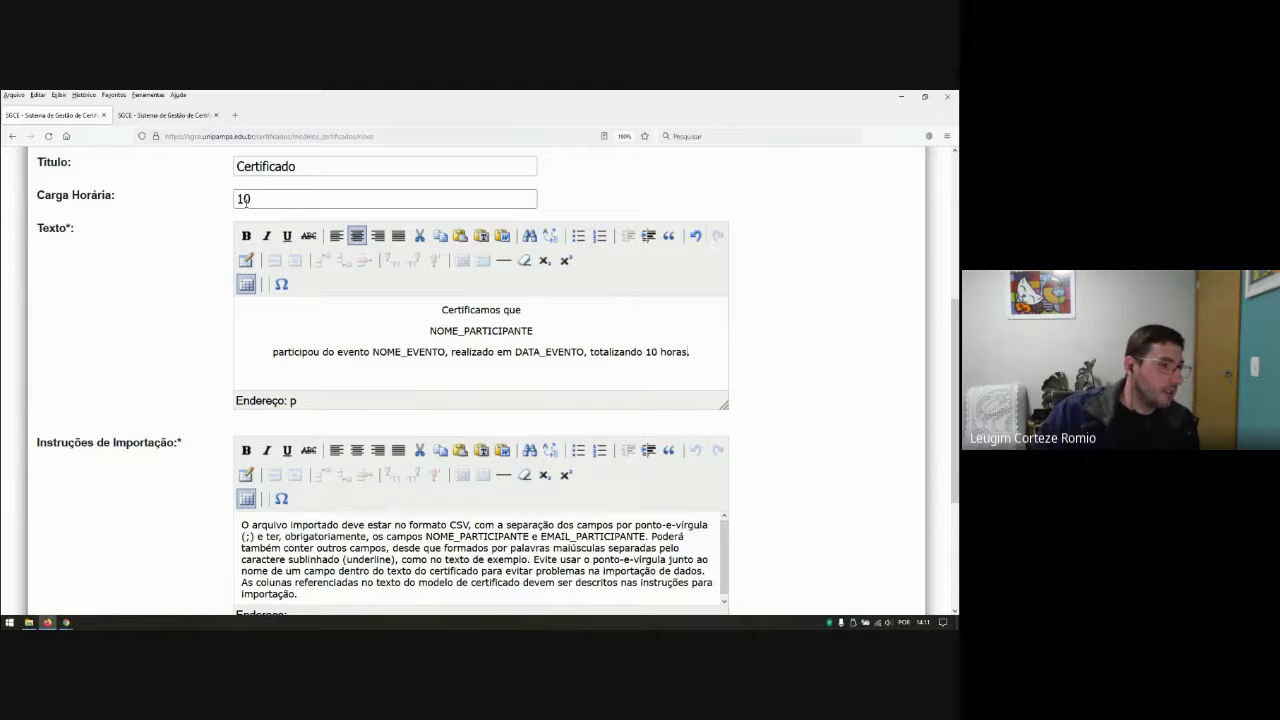
pyautogui.click(465, 384)
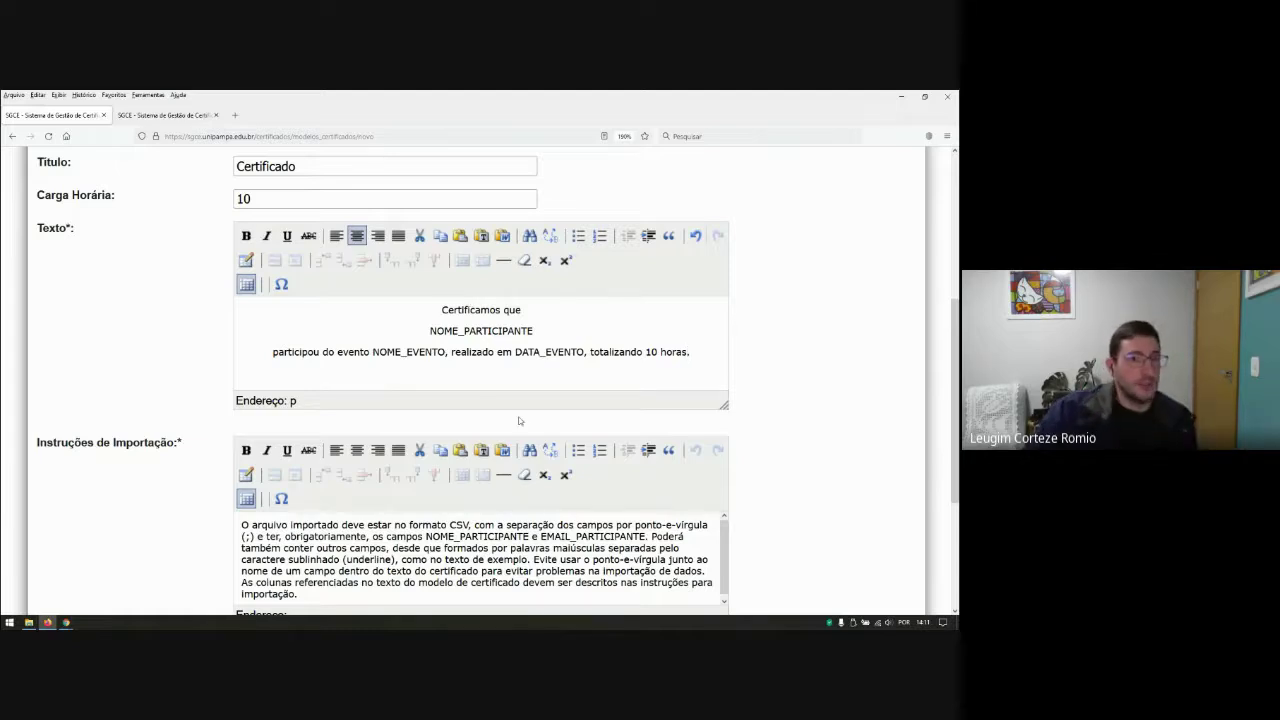
pyautogui.scroll(-1, 701, 422)
pyautogui.scroll(-3, 701, 422)
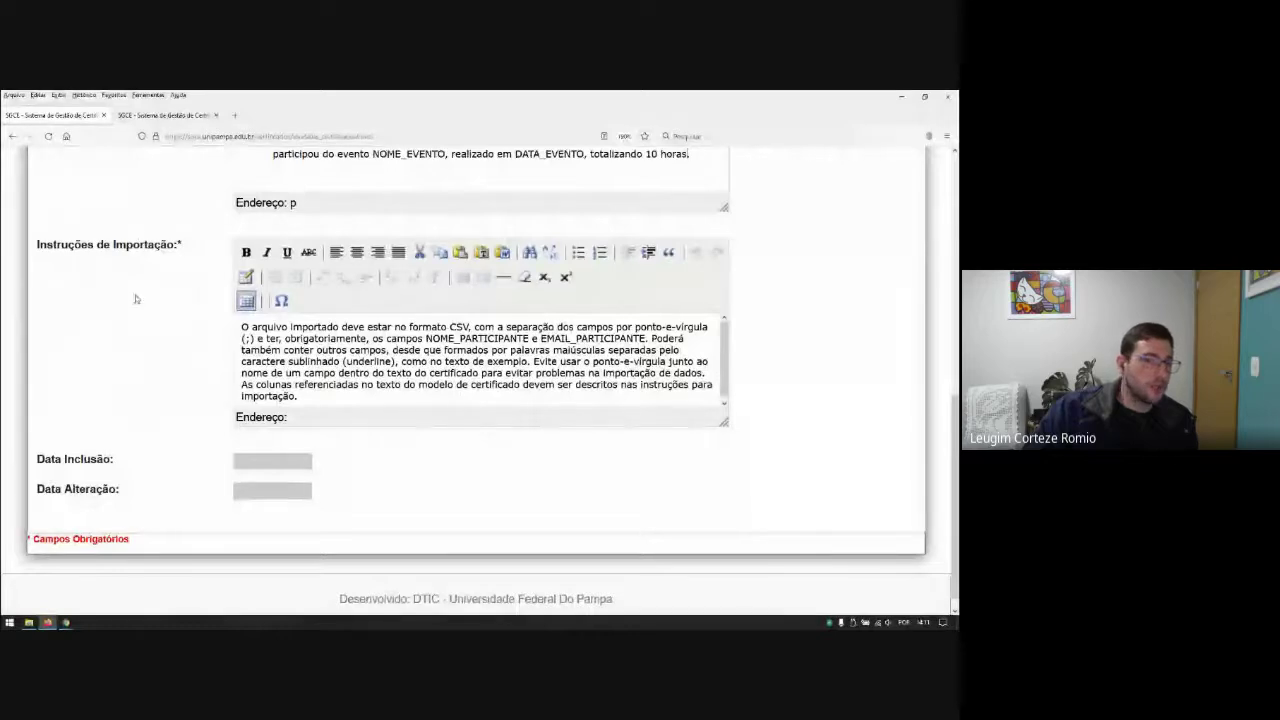
pyautogui.scroll(4, 326, 300)
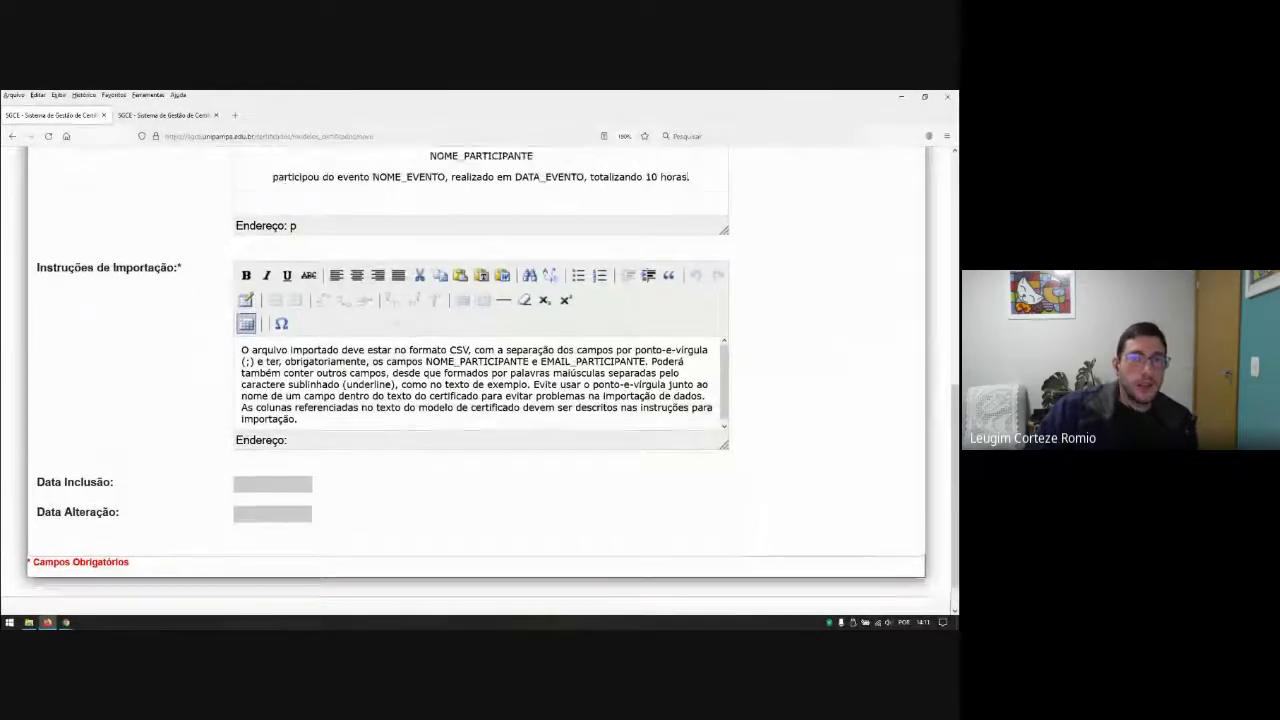
pyautogui.moveTo(432, 331); pyautogui.dragTo(514, 331)
pyautogui.moveTo(380, 352); pyautogui.dragTo(413, 352)
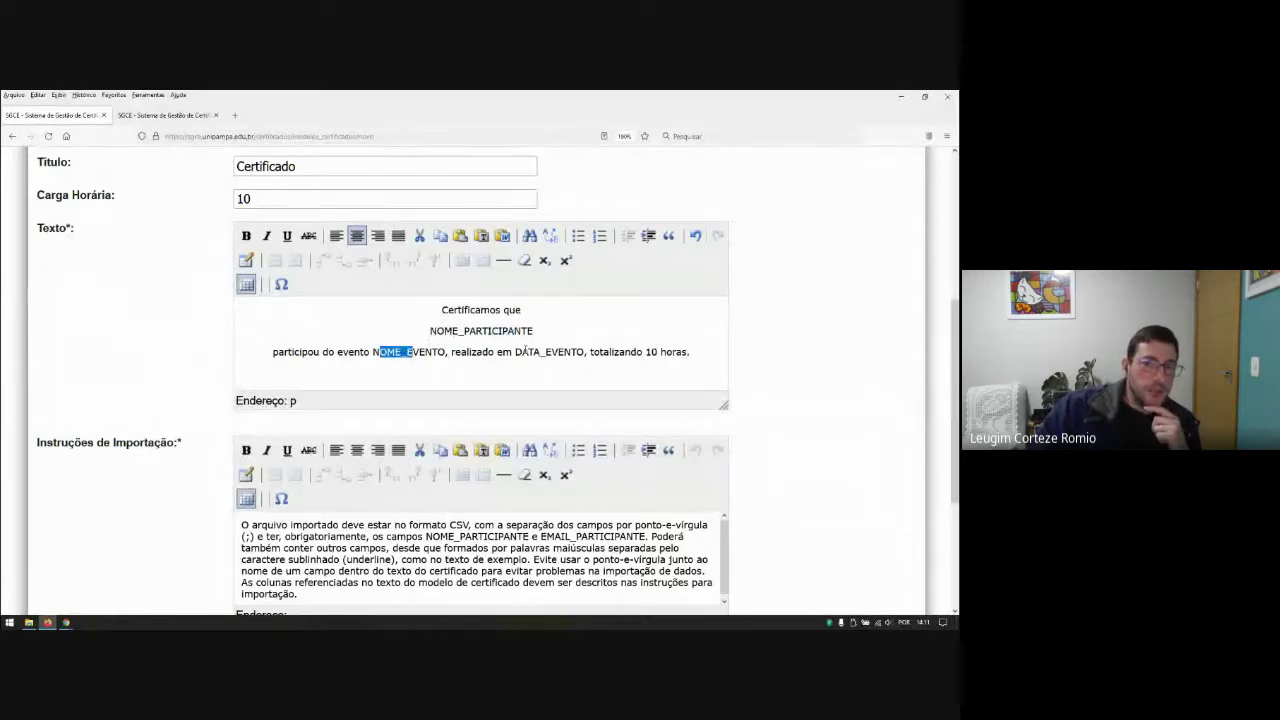
pyautogui.moveTo(520, 352); pyautogui.dragTo(565, 352)
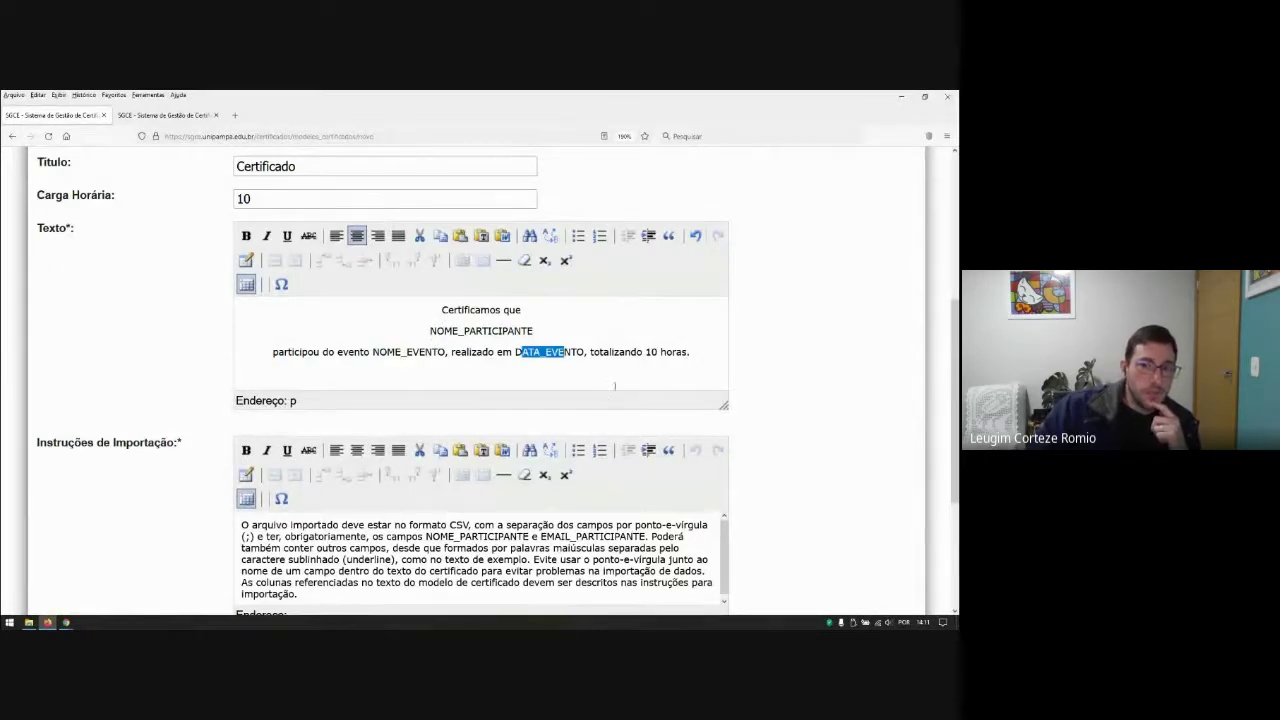
pyautogui.scroll(-2, 614, 385)
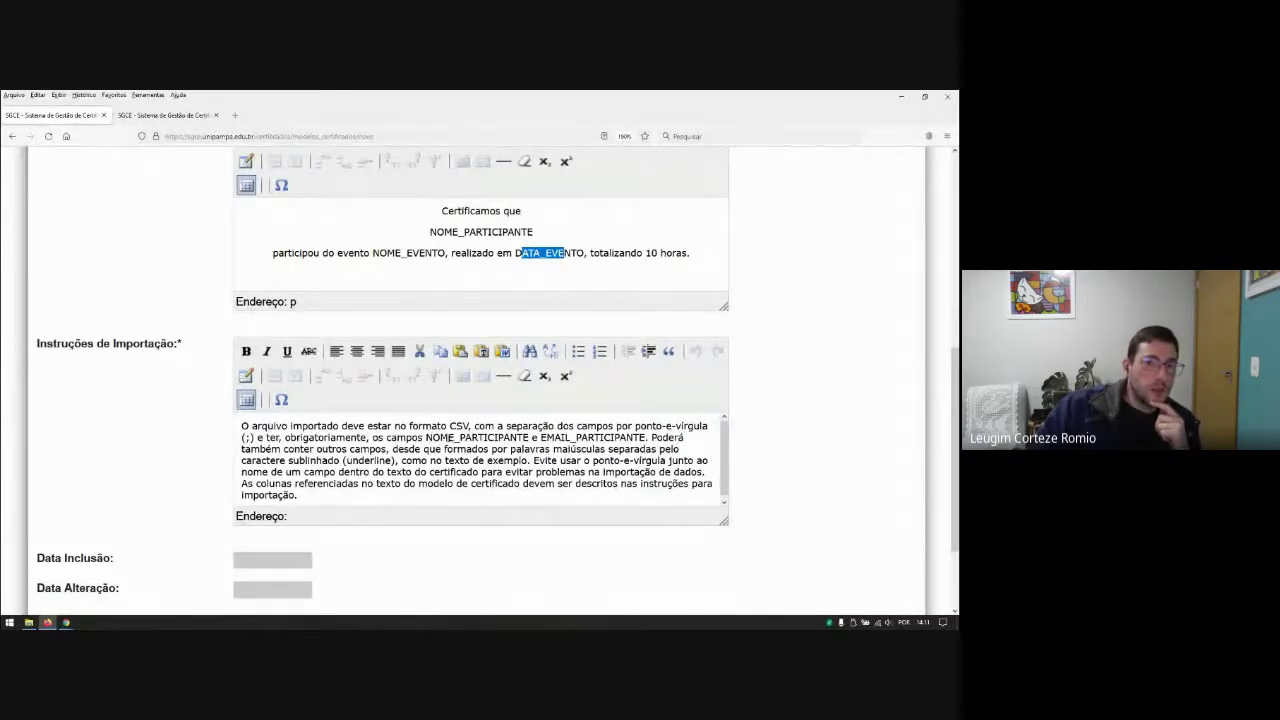
pyautogui.moveTo(440, 437); pyautogui.dragTo(606, 437)
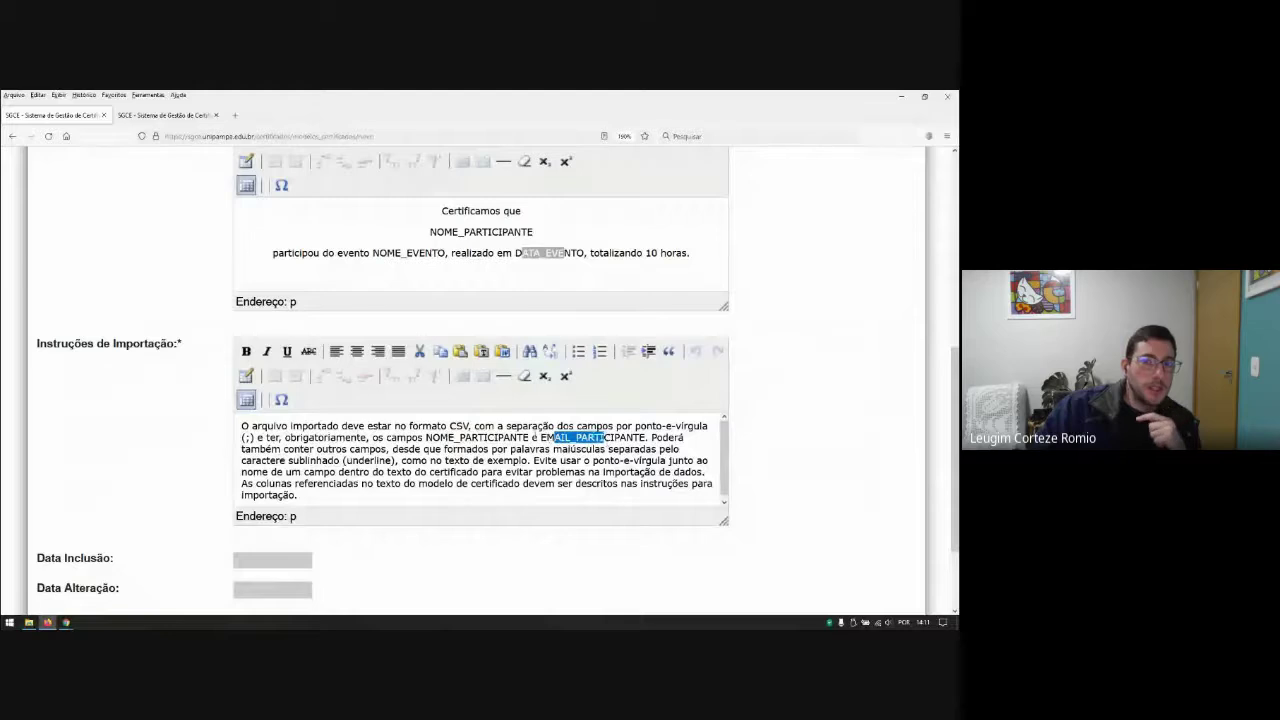
pyautogui.click(556, 440)
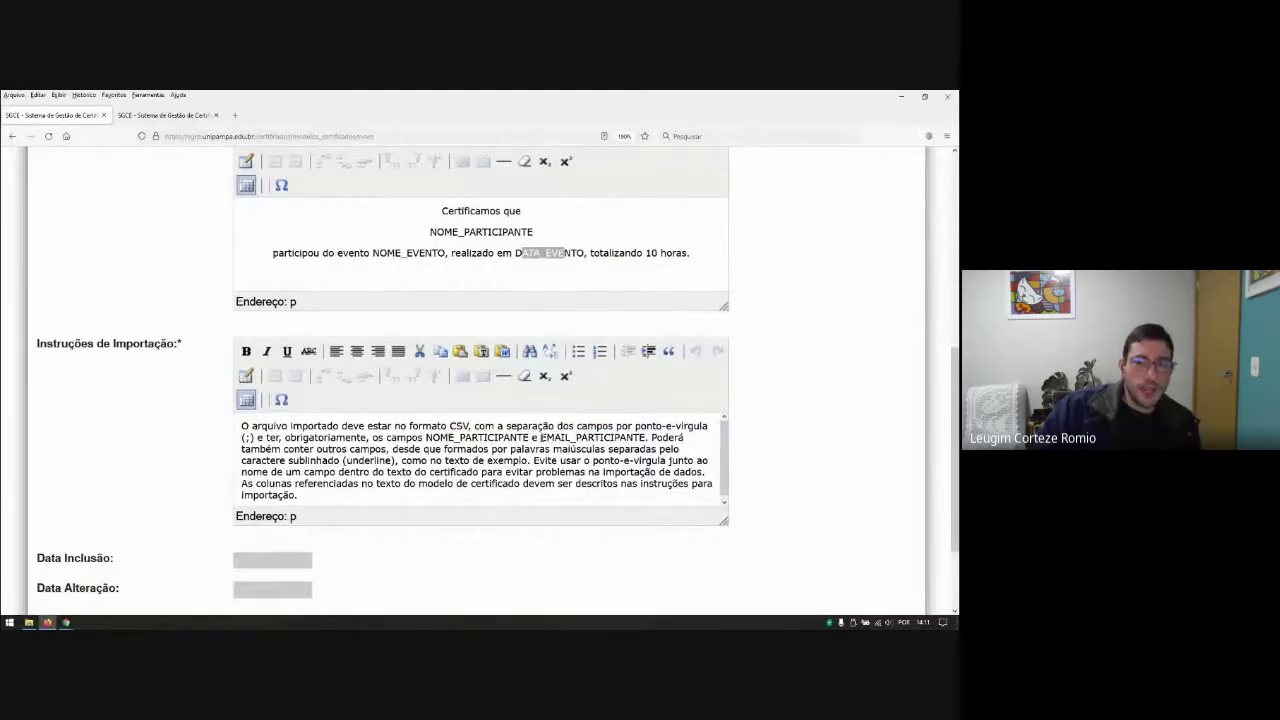
# Step: Replace 'e EMAIL_PARTICIPANTE' with ', EMAIL_PARTICIPANTE, NOME_EVENTO e DATA_EVENTO' in the import instructions
pyautogui.press('BackSpace')
pyautogui.press('BackSpace')
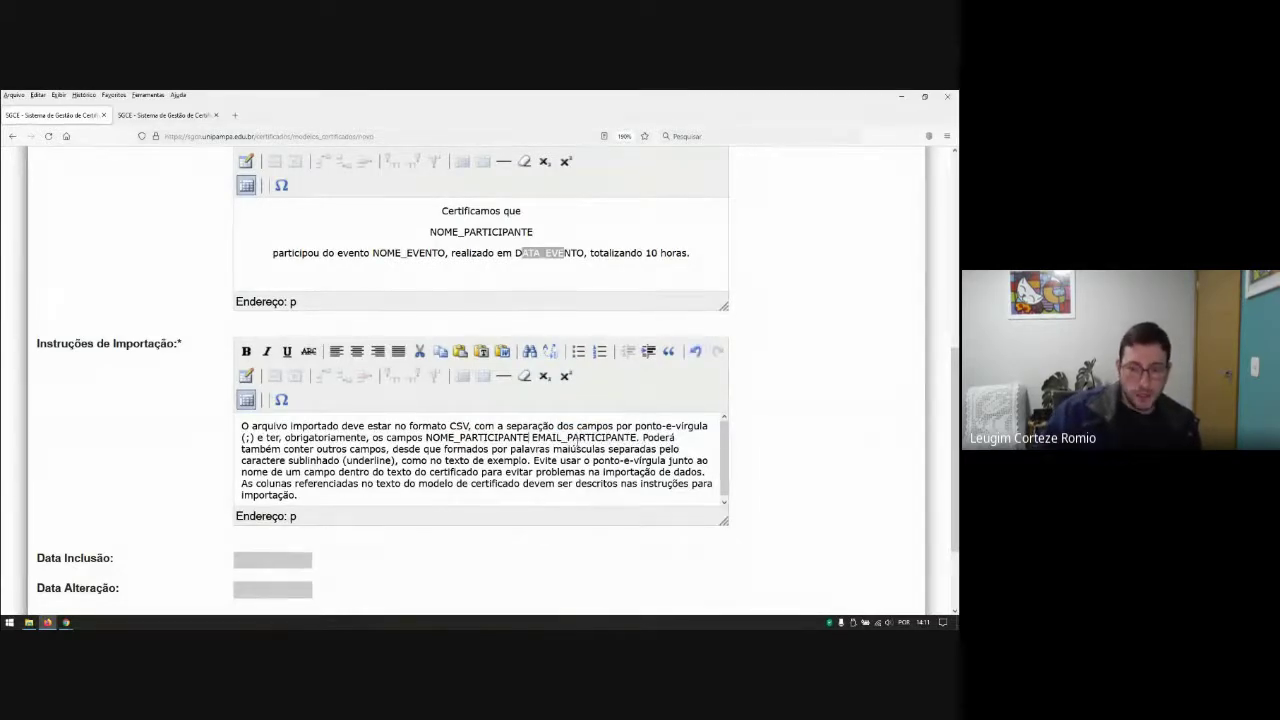
pyautogui.write(', EMAIL_PARTICIPANTE')
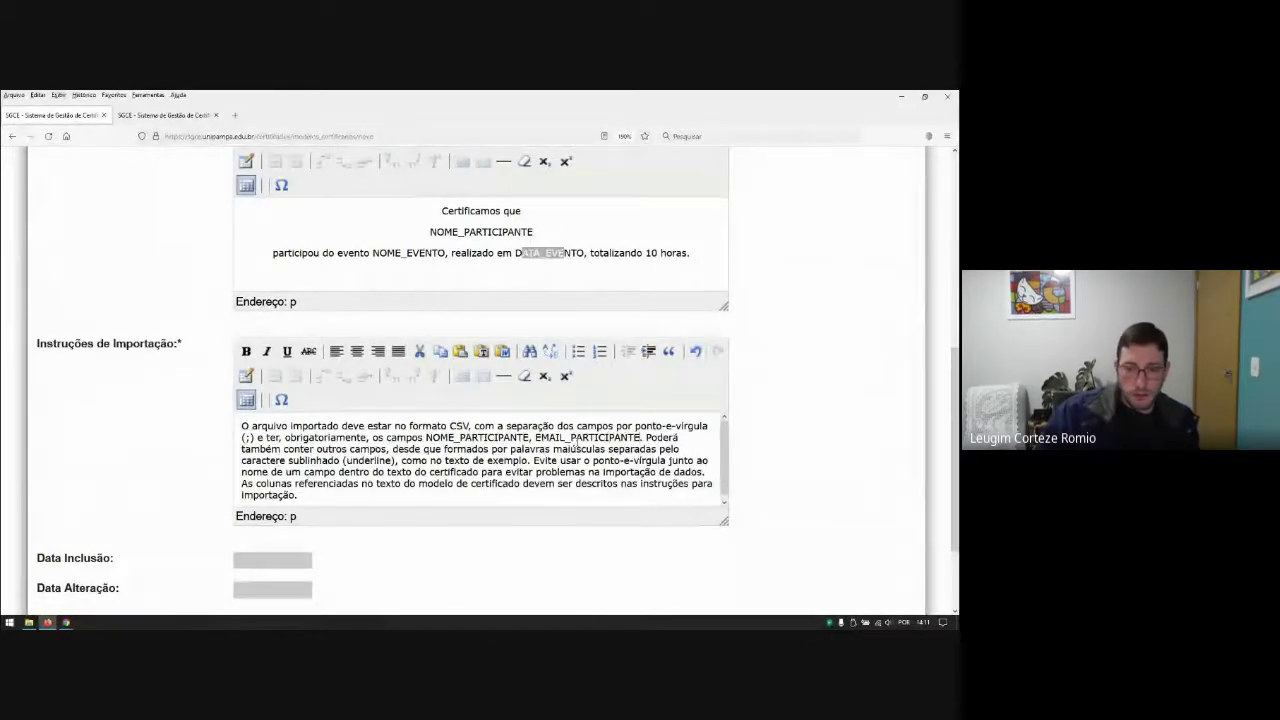
pyautogui.write(', NOME')
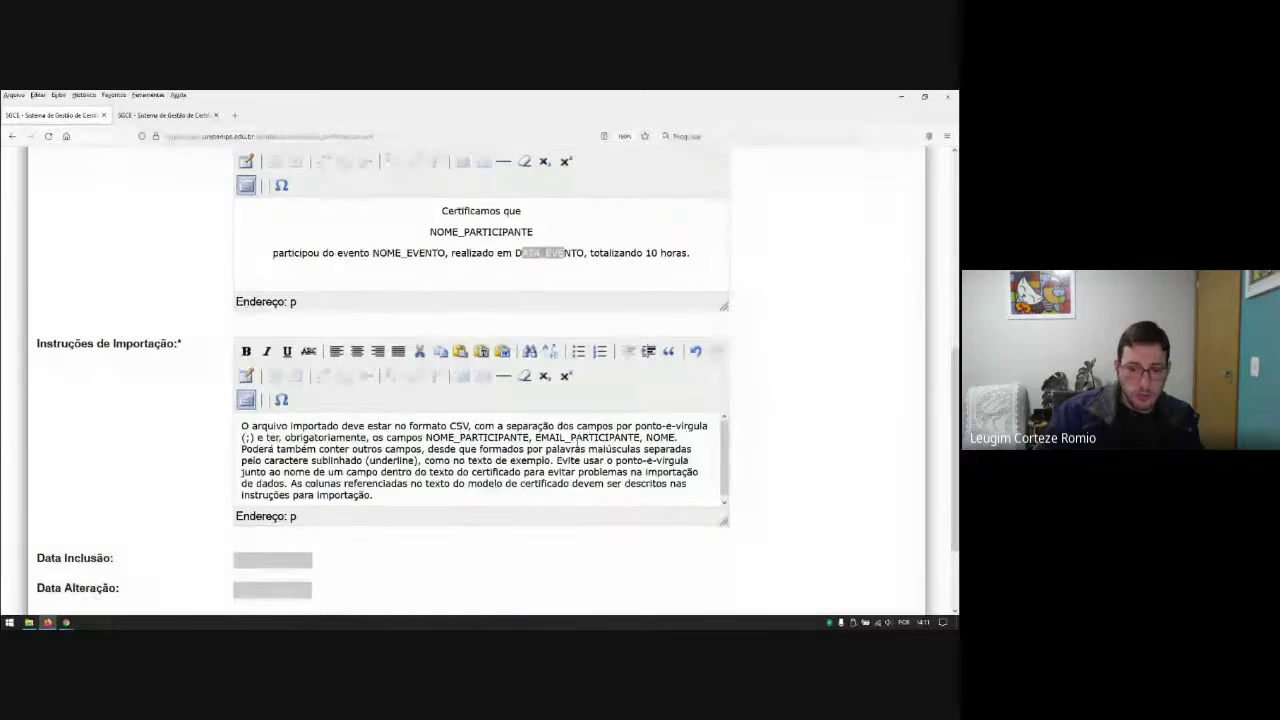
pyautogui.write('_EVENTO')
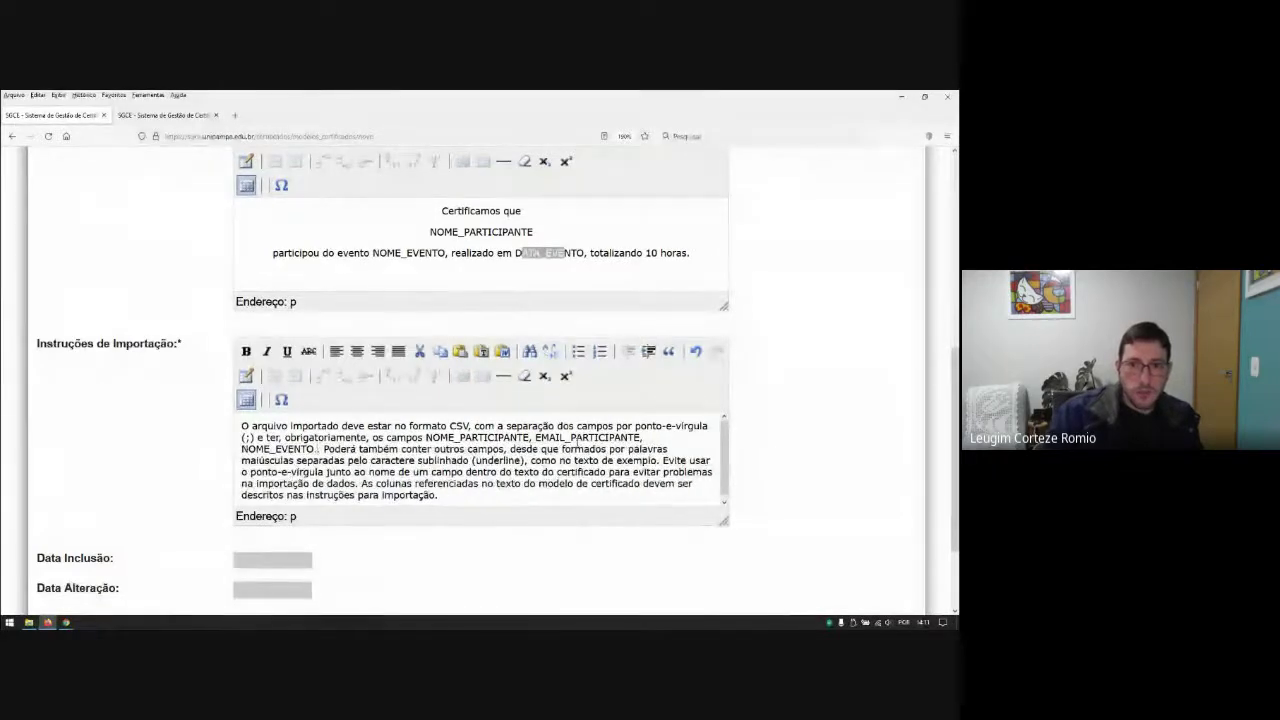
pyautogui.write(' e DATA')
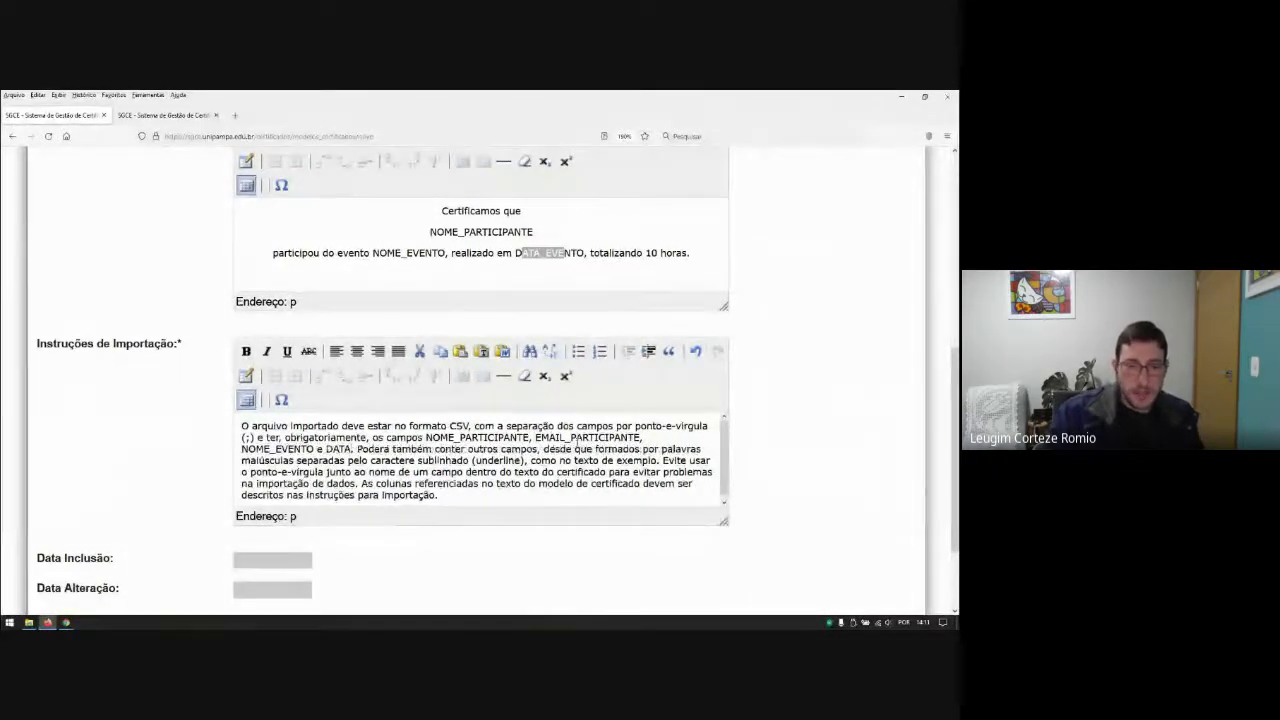
pyautogui.write('_EVENTO')
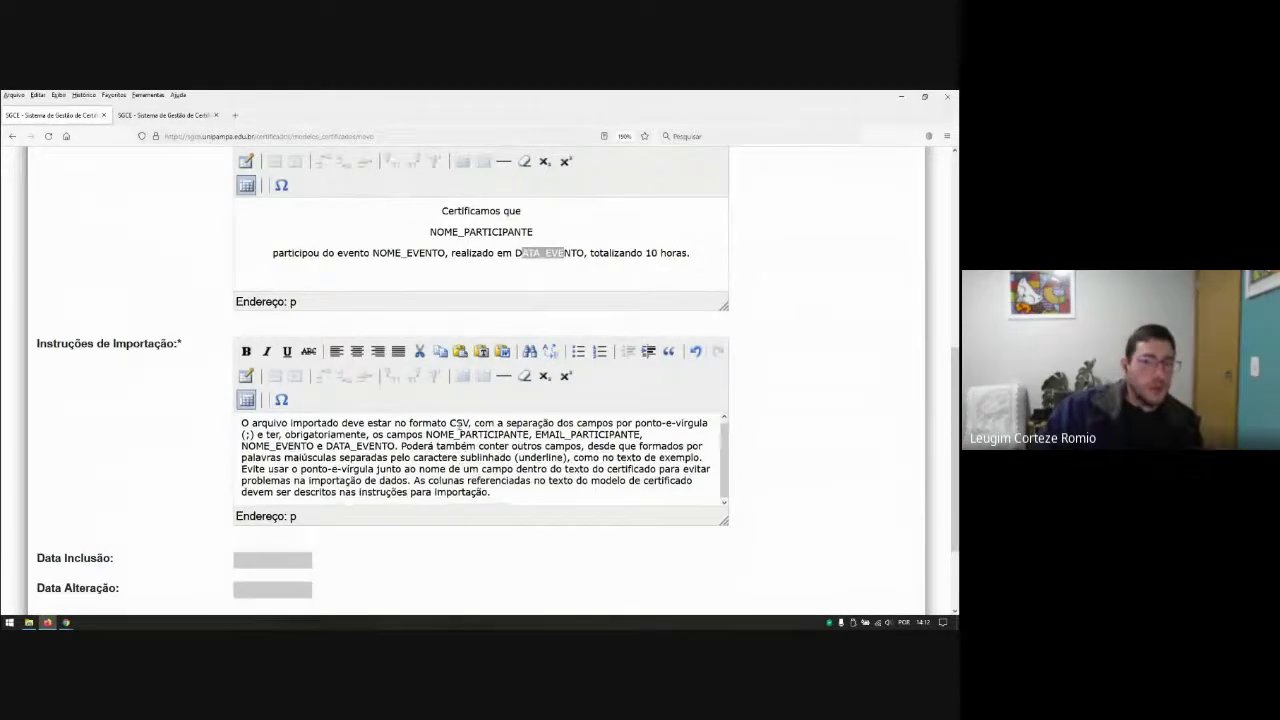
# Step: Clear the front-text selection and switch the model form to its Texto Verso section
pyautogui.scroll(2, 645, 385)
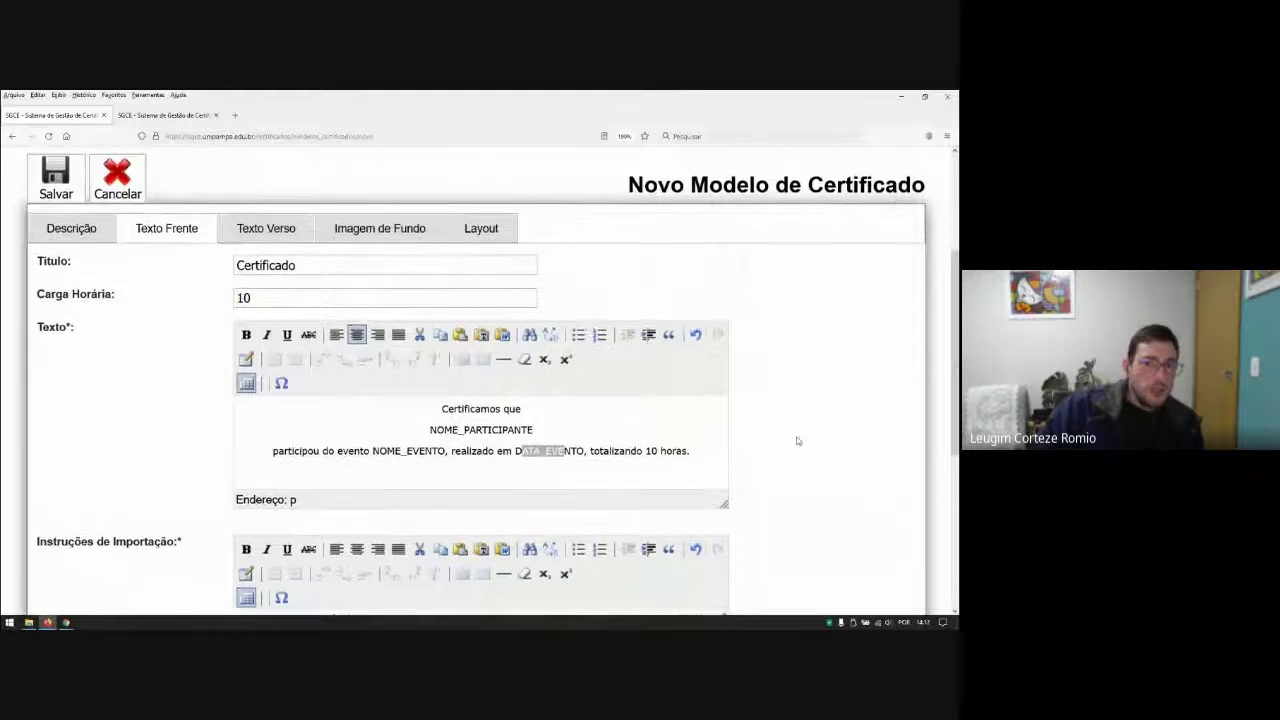
pyautogui.click(627, 451)
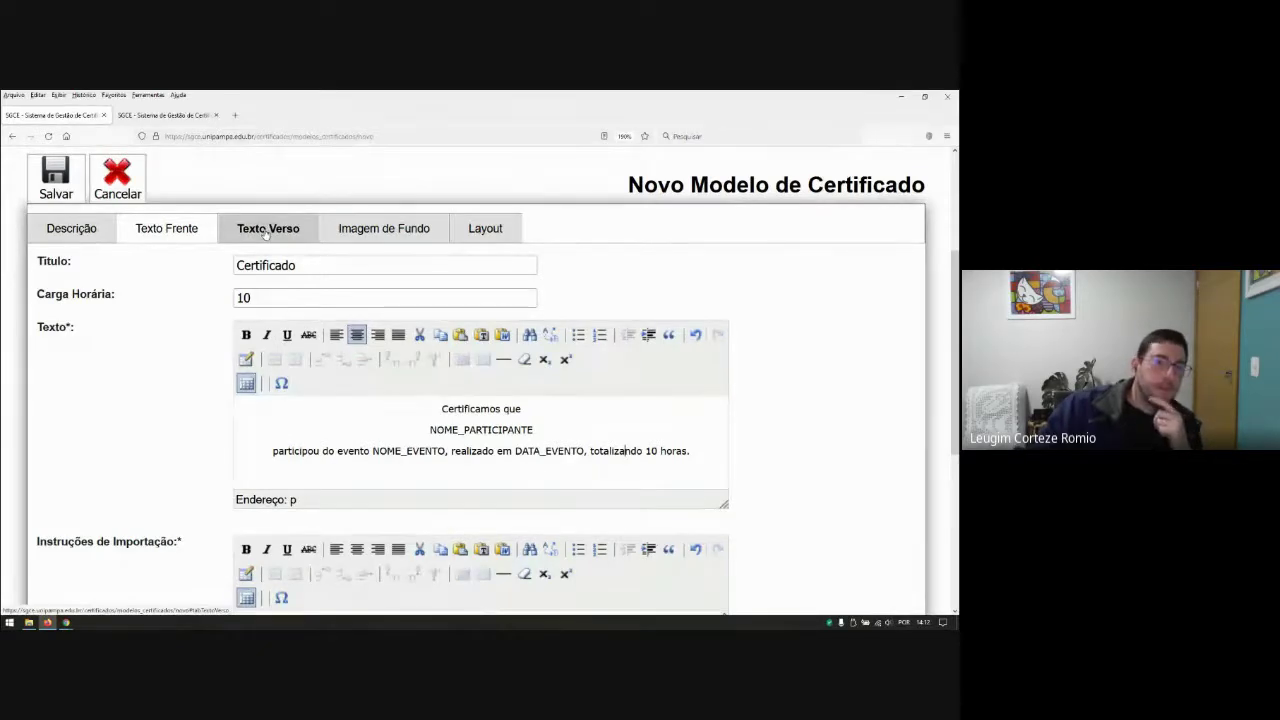
pyautogui.click(266, 230)
# Step: Title the back side 'Programação do Evento'
pyautogui.scroll(-2, 500, 371)
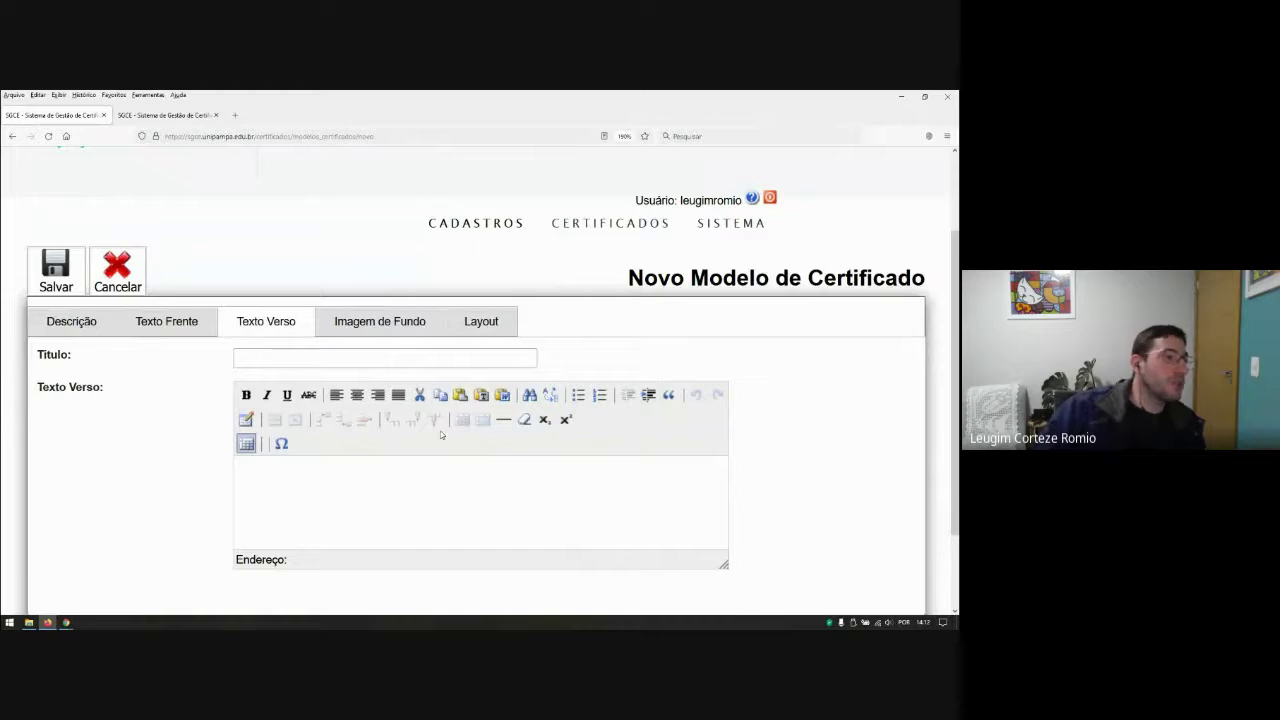
pyautogui.click(324, 357)
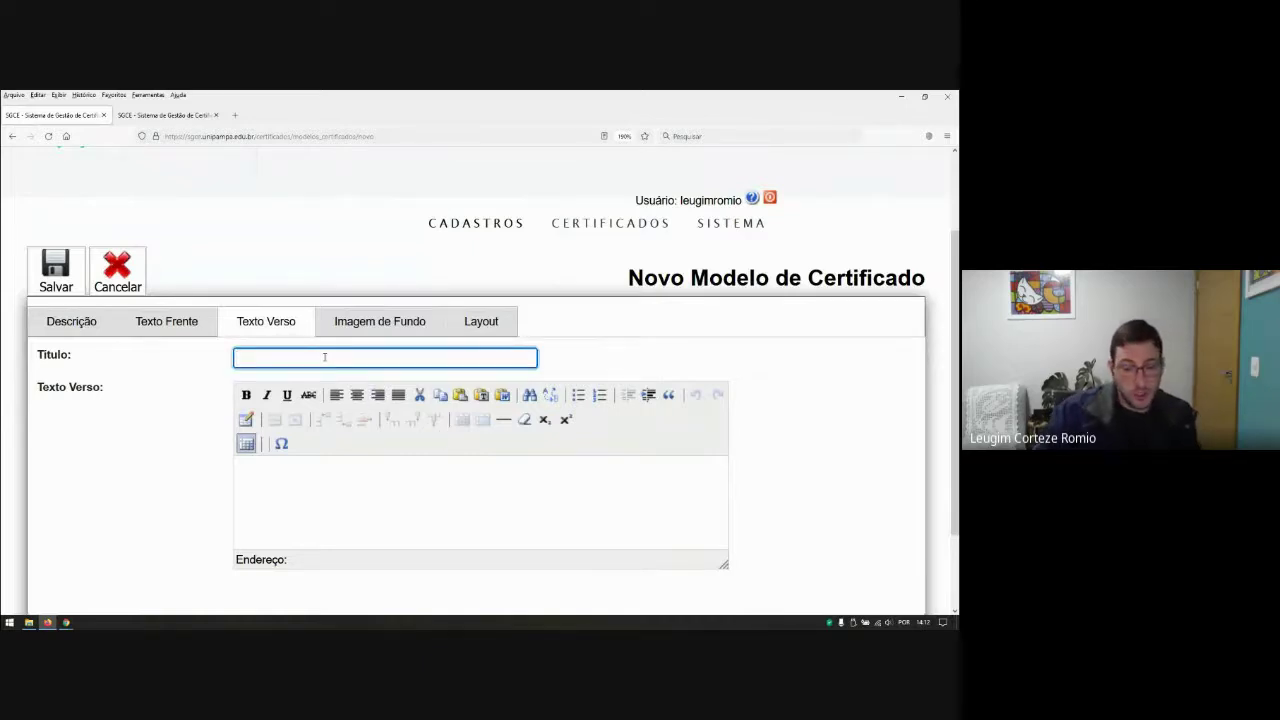
pyautogui.write('pROGRA')
pyautogui.press('BackSpace')
pyautogui.press('BackSpace')
pyautogui.press('BackSpace')
pyautogui.press('BackSpace')
pyautogui.press('BackSpace')
pyautogui.press('BackSpace')
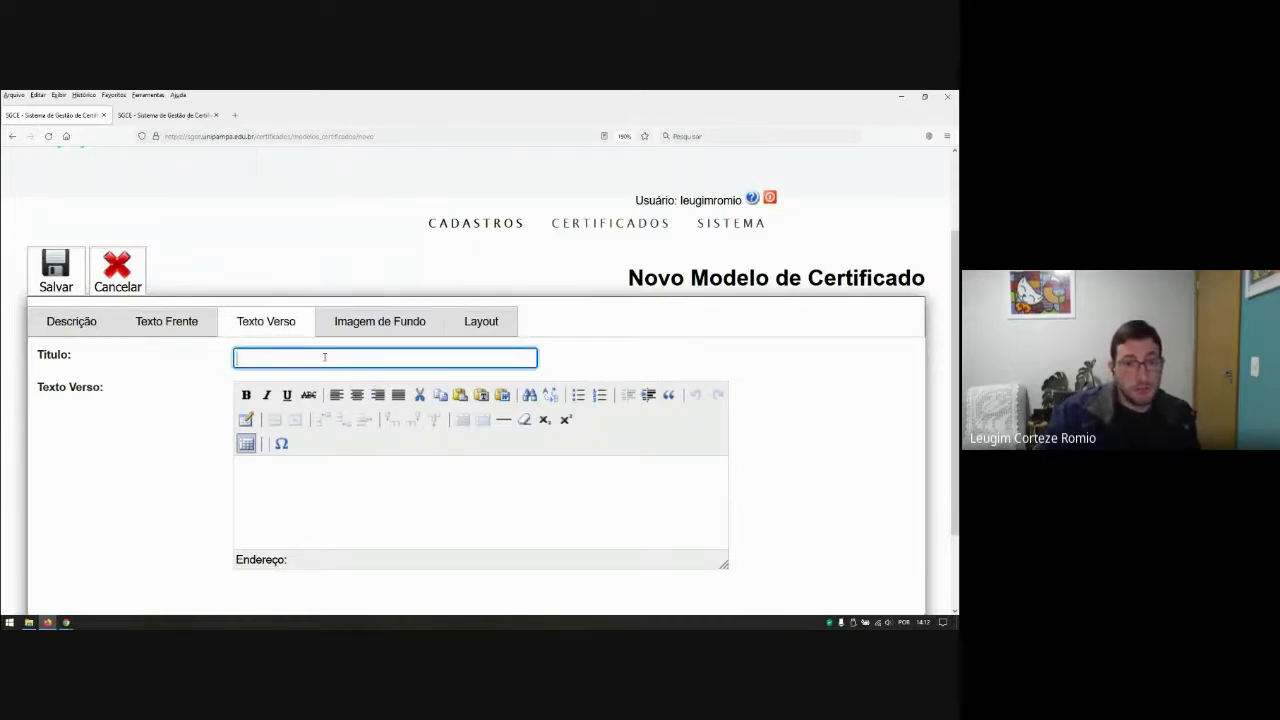
pyautogui.write('Programação')
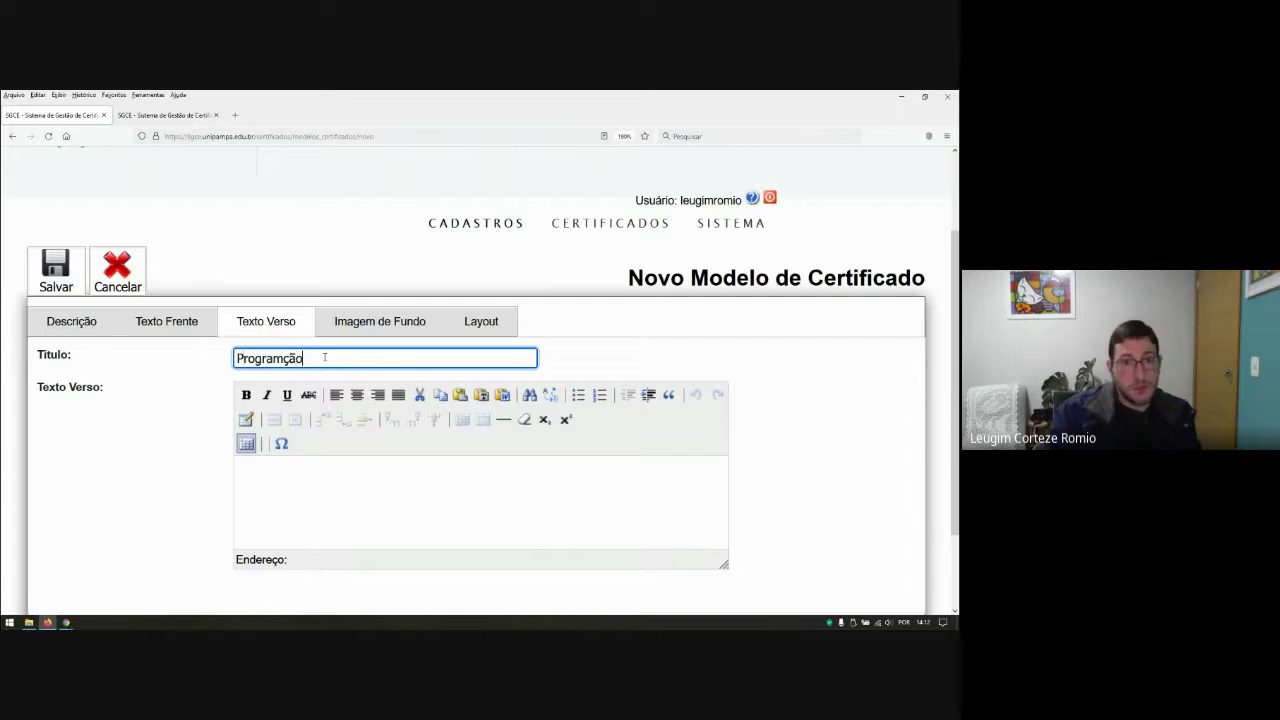
pyautogui.press('BackSpace')
pyautogui.press('BackSpace')
pyautogui.press('BackSpace')
pyautogui.write('ação do Evento')
# Step: Write the back-text lines: Dia 09/09/2021, Hora 13:30 - Minicurso SGCE - UNIPAMPA, and the presenter's name
pyautogui.click(277, 476)
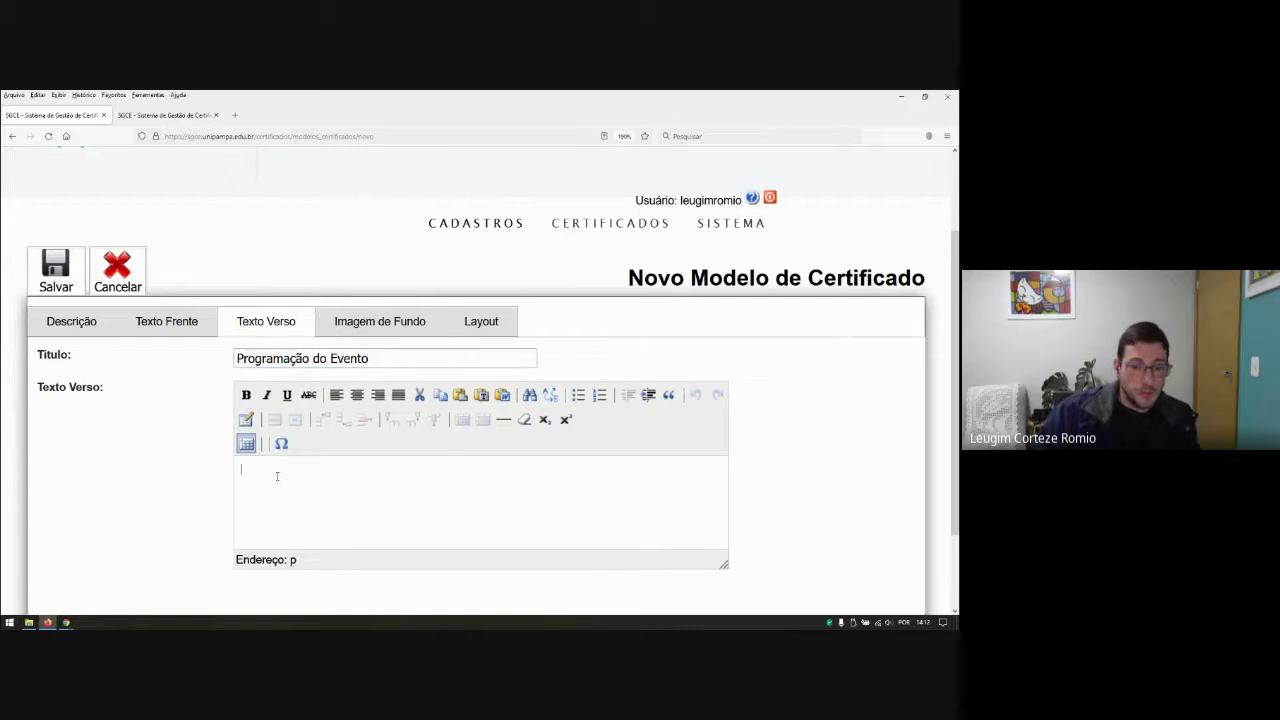
pyautogui.write('Dia: 0')
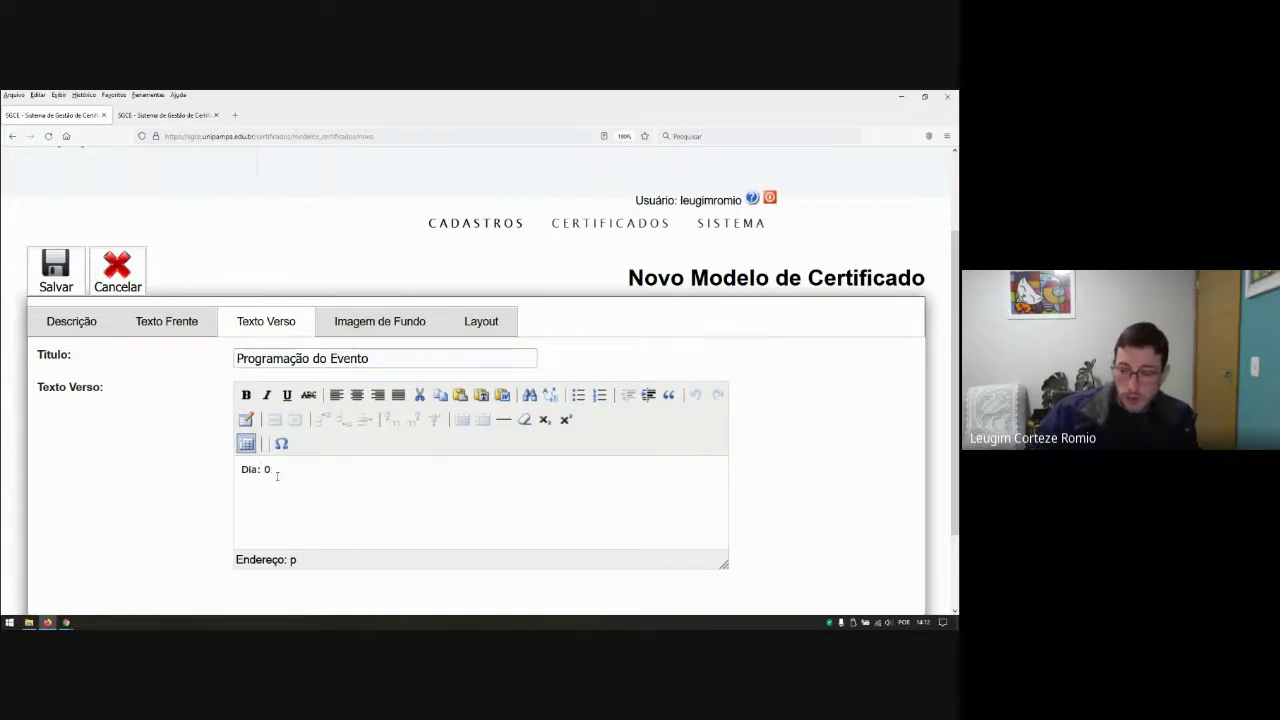
pyautogui.write('9/09/2021 ')
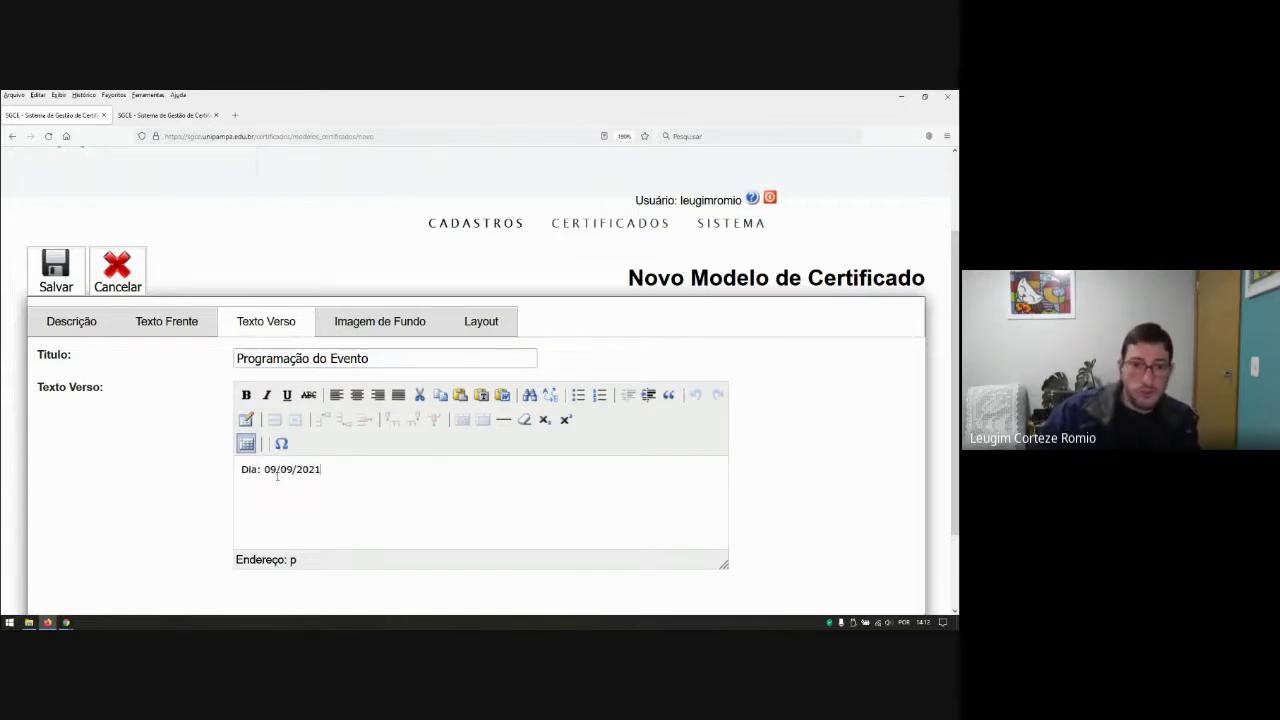
pyautogui.write('Hora: ')
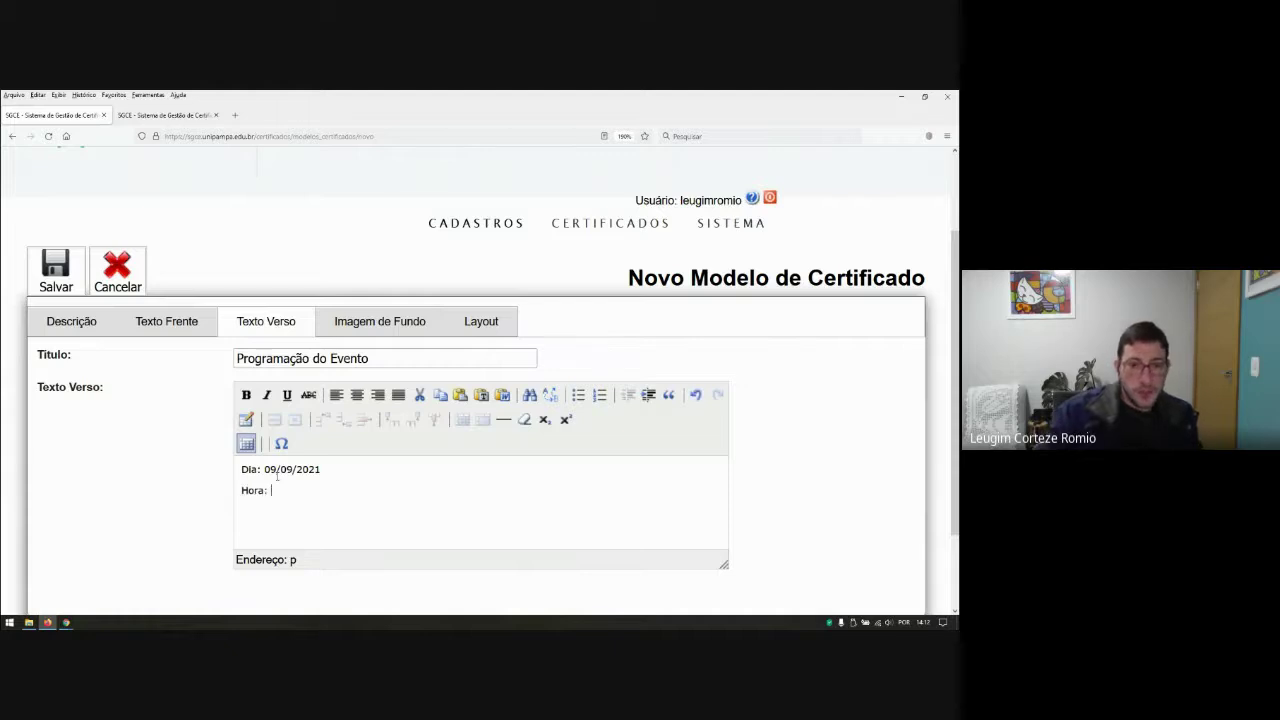
pyautogui.write('13:3')
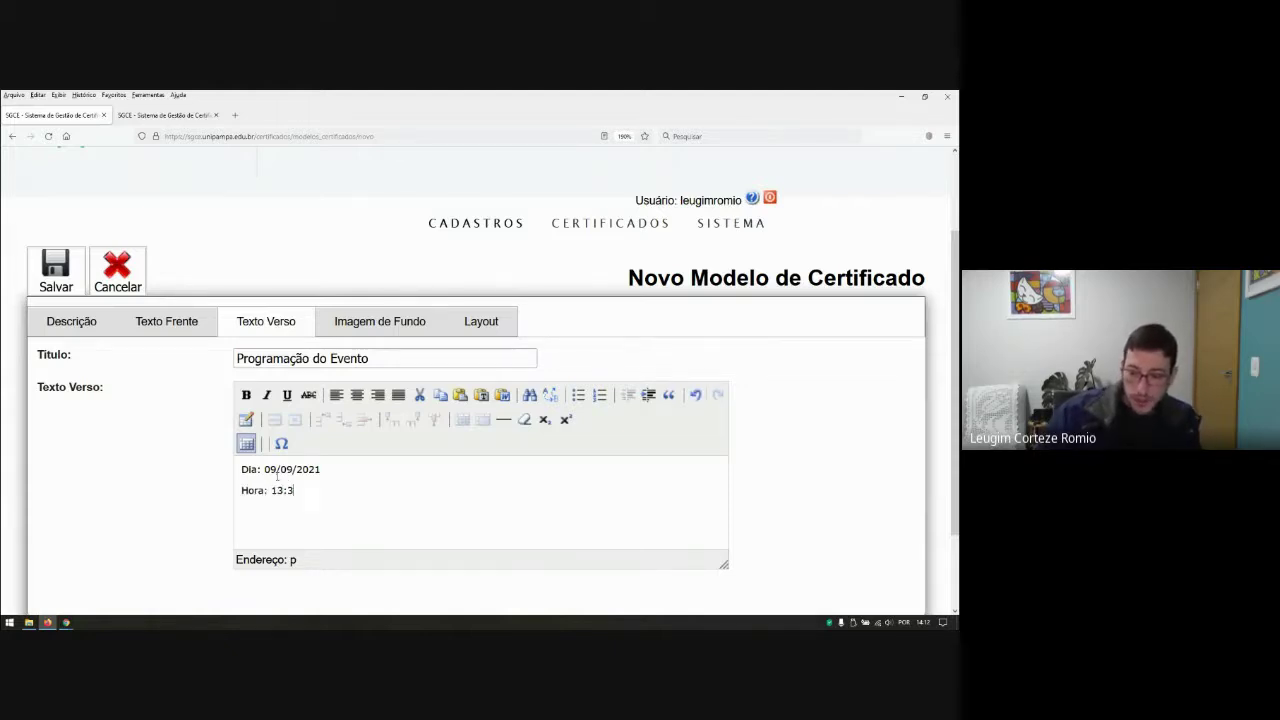
pyautogui.write('0 - Minicurso')
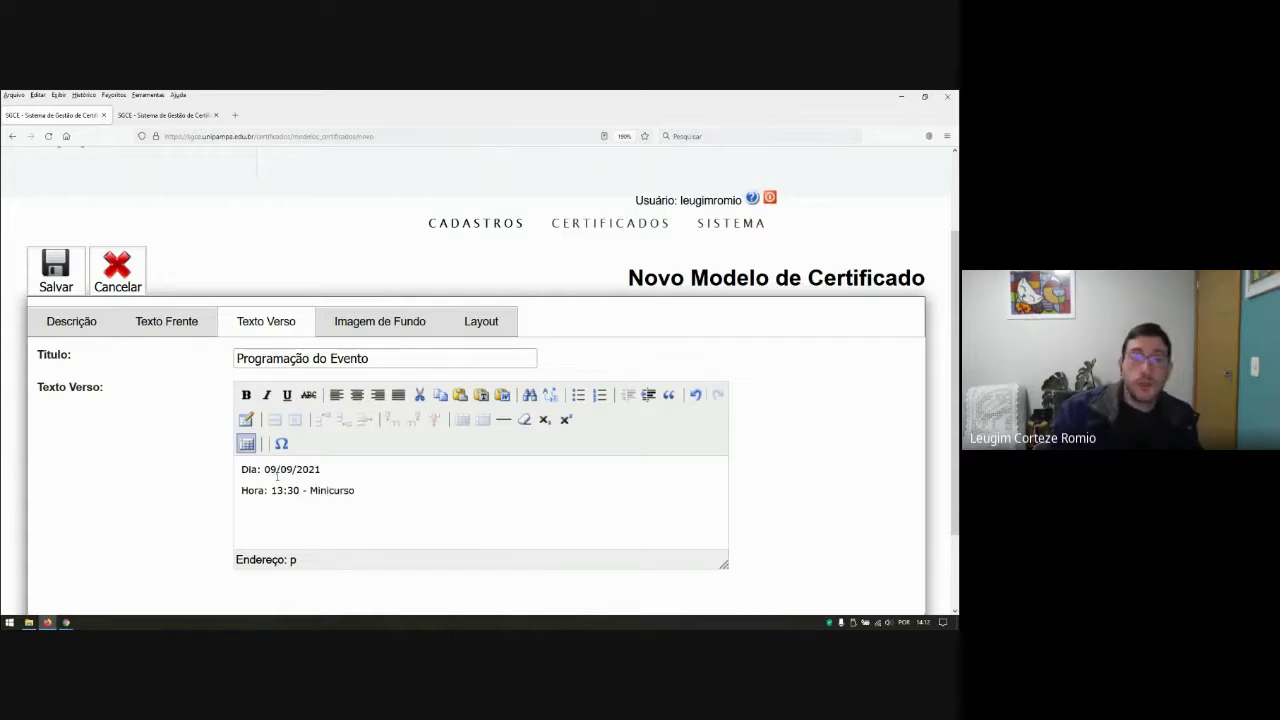
pyautogui.write(' SGCE')
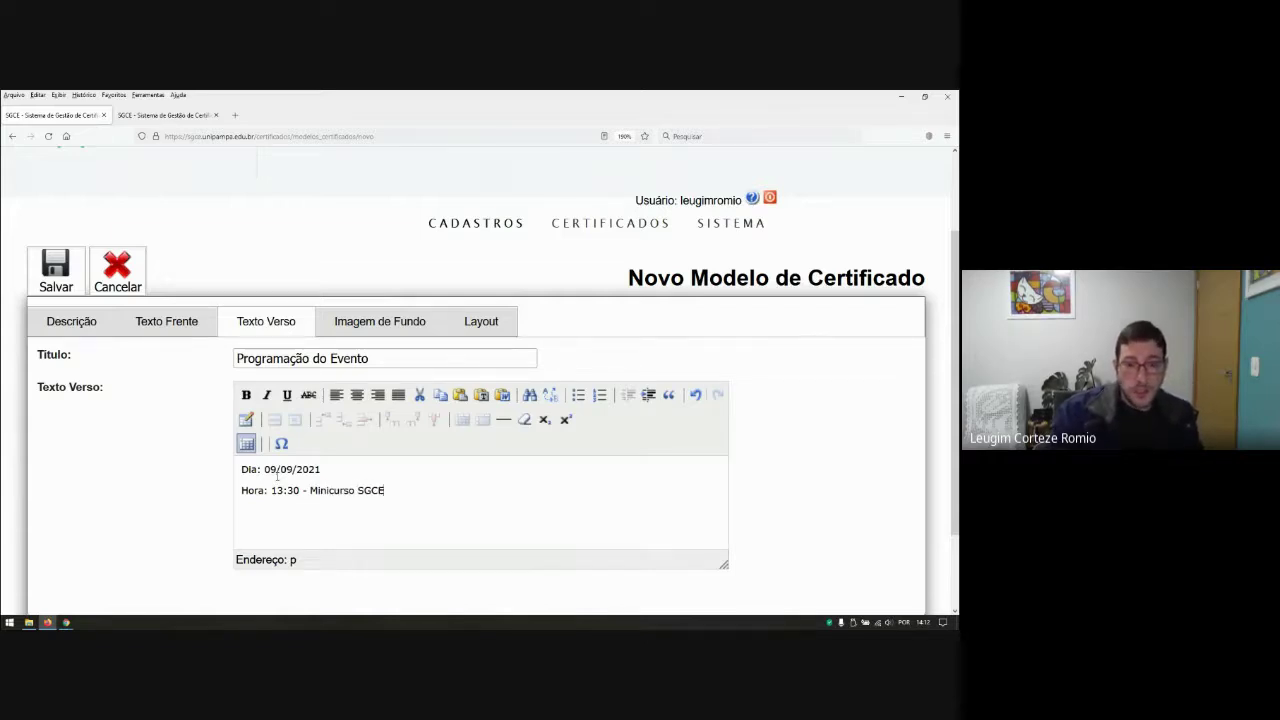
pyautogui.write(' - UNIPAMPA')
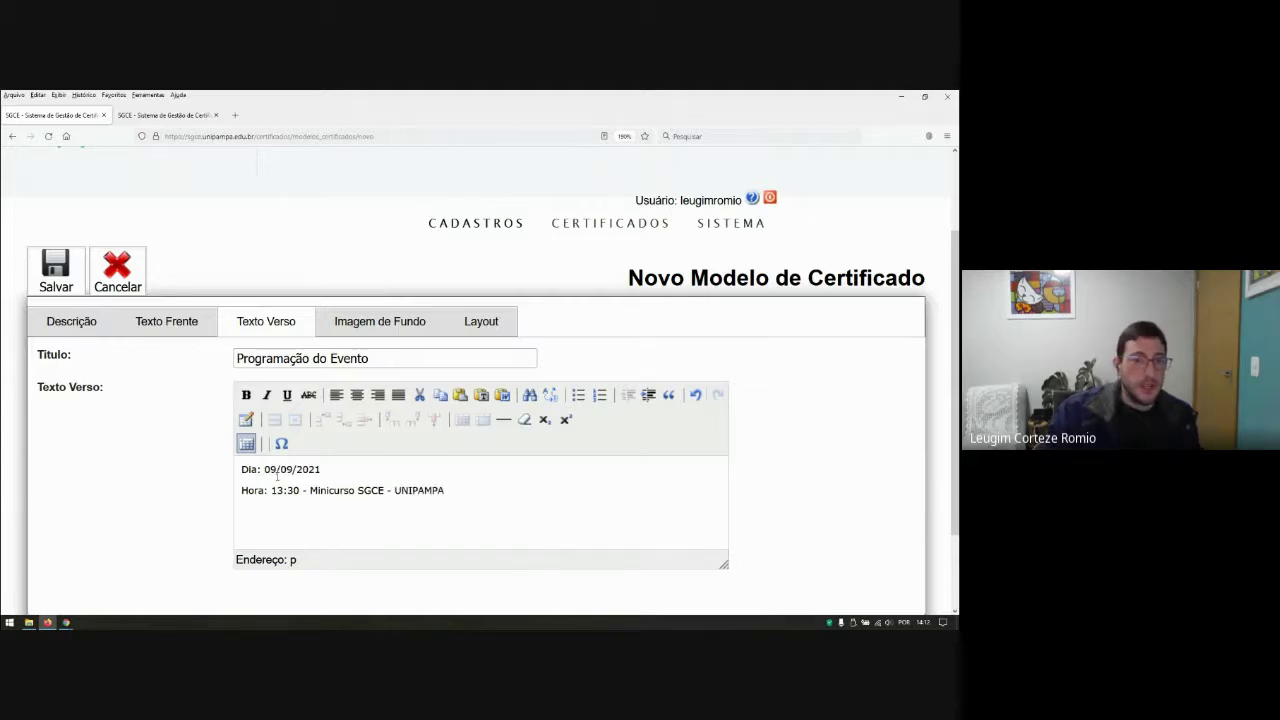
pyautogui.press('Return')
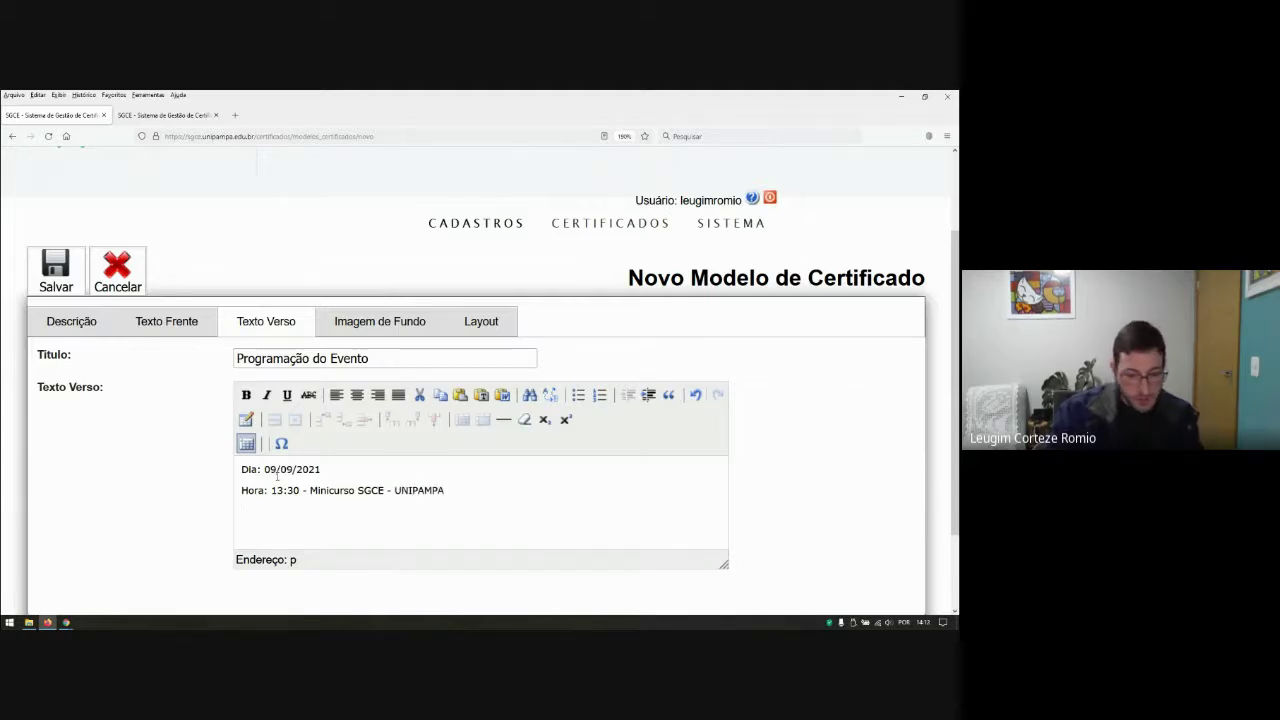
pyautogui.write('Pale')
pyautogui.press('BackSpace')
pyautogui.press('BackSpace')
pyautogui.press('BackSpace')
pyautogui.press('BackSpace')
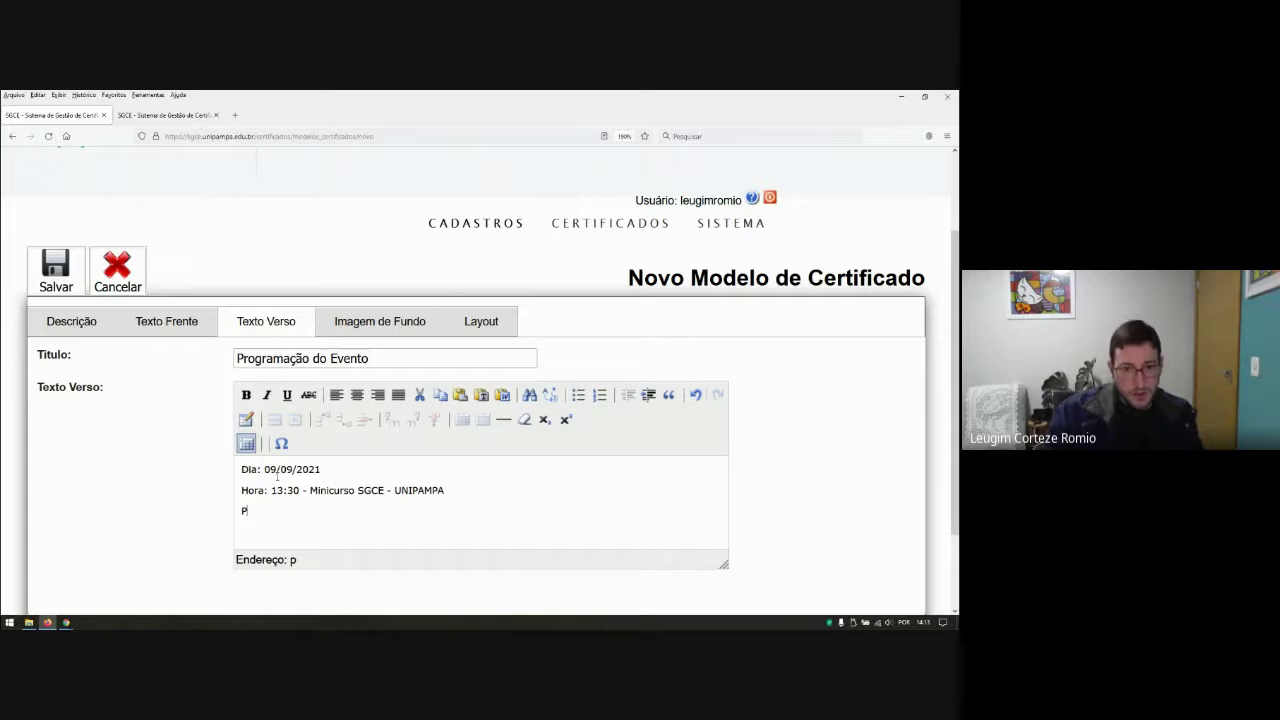
pyautogui.write('Minicursis')
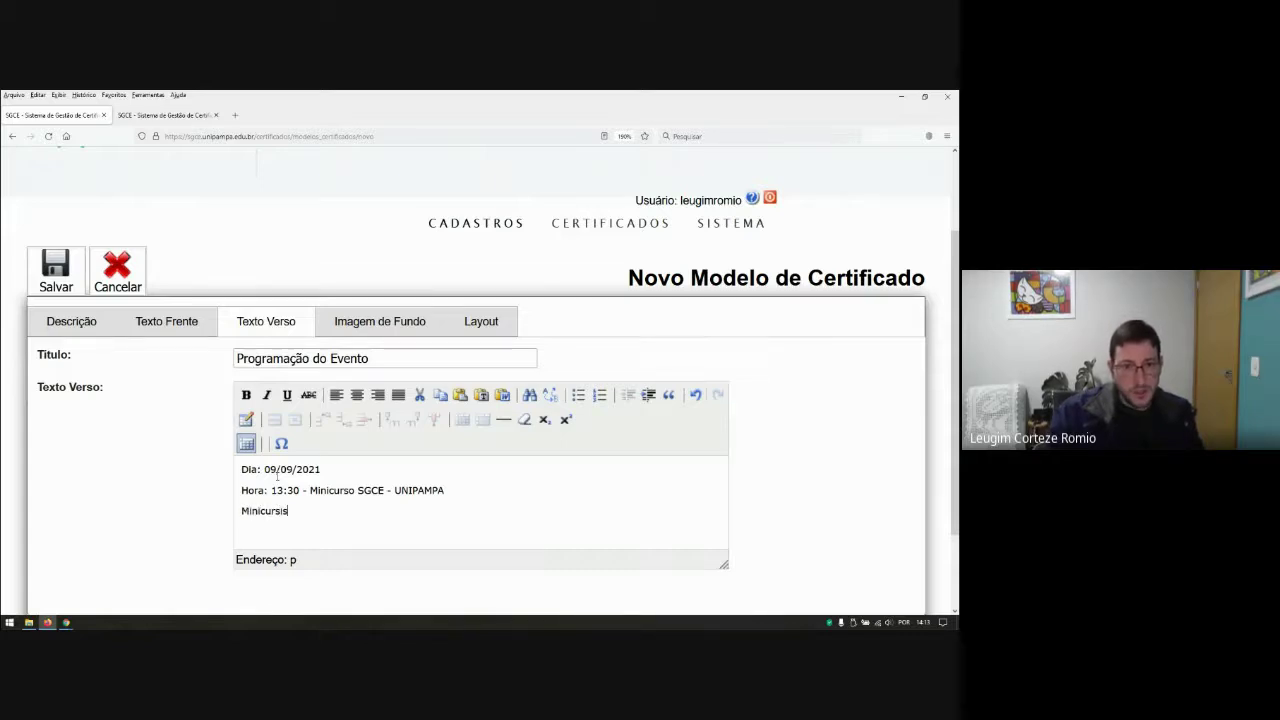
pyautogui.write('ta: Leugim Corteze Romio')
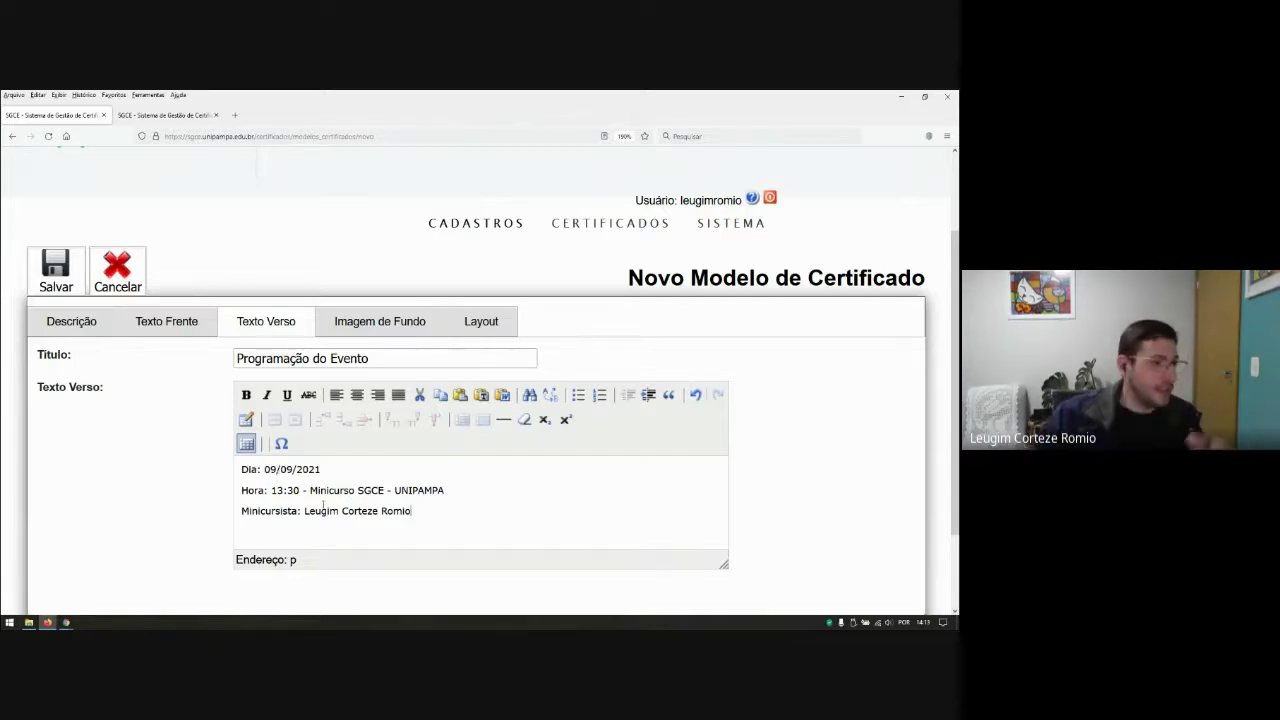
pyautogui.press('Return')
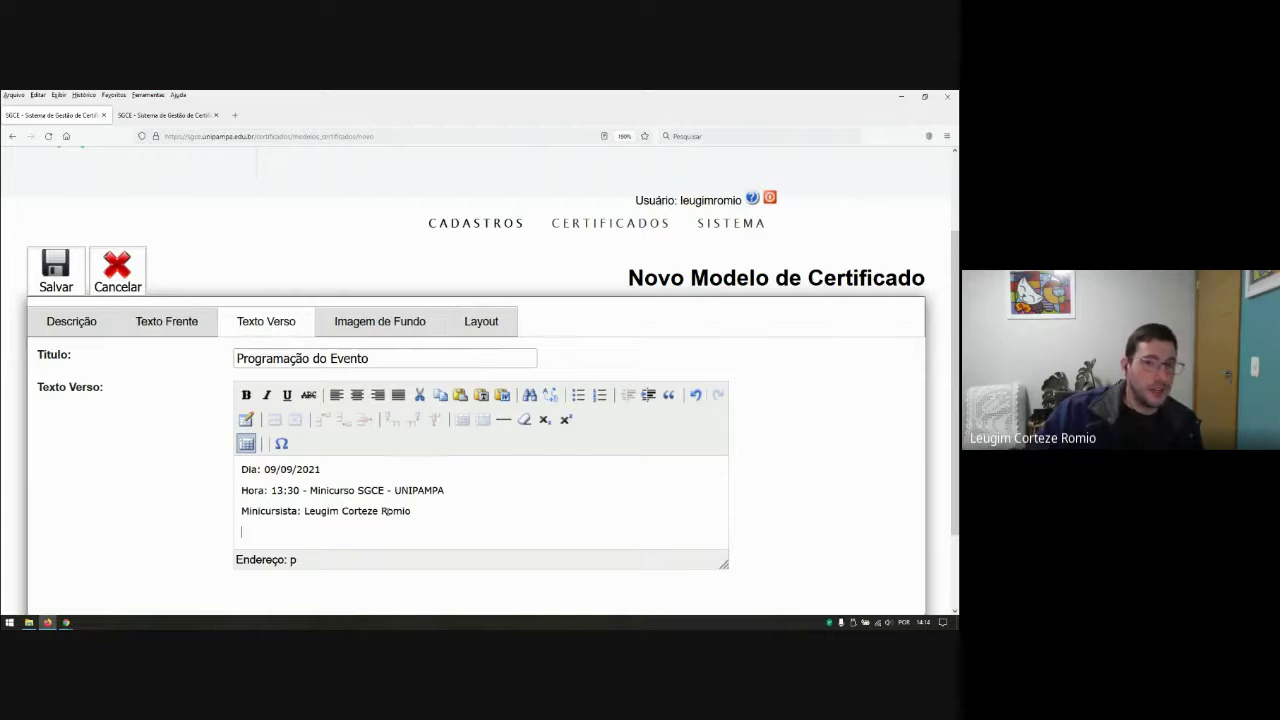
# Step: Left-align the three programme lines, leaving them without bold or italic
pyautogui.moveTo(413, 512); pyautogui.dragTo(230, 470)
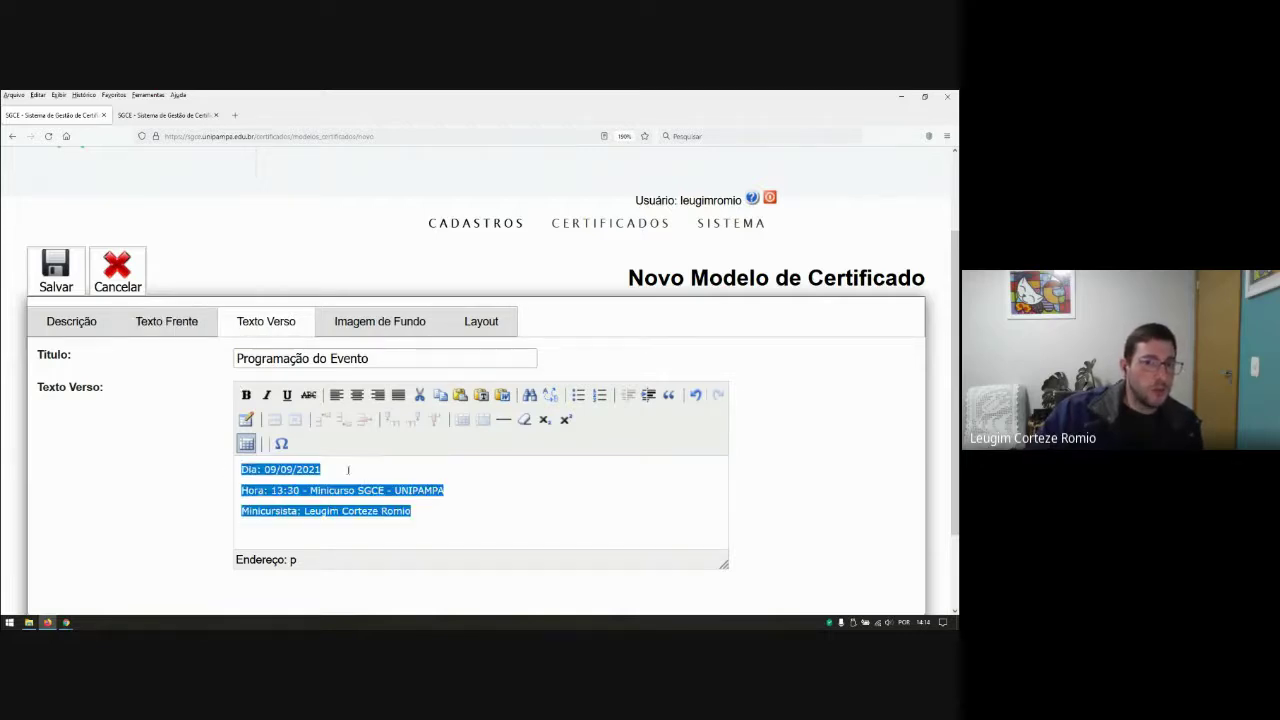
pyautogui.click(246, 395)
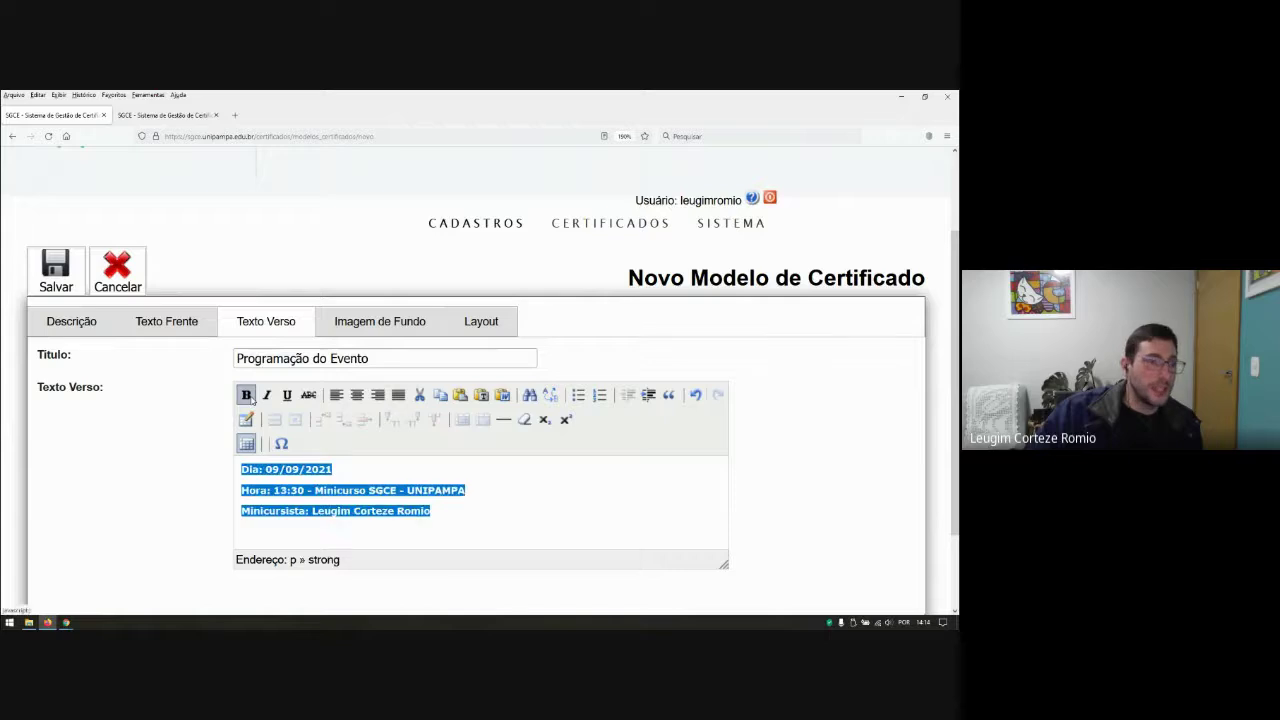
pyautogui.click(246, 395)
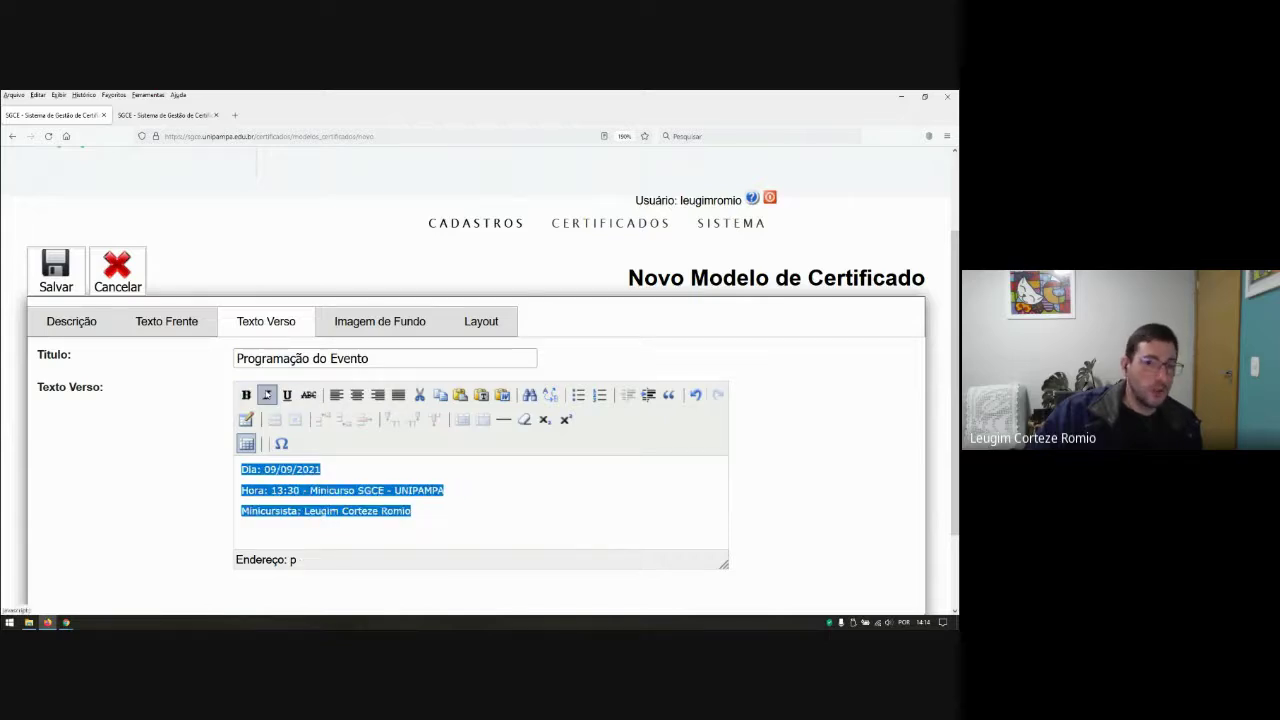
pyautogui.click(267, 395)
pyautogui.click(267, 395)
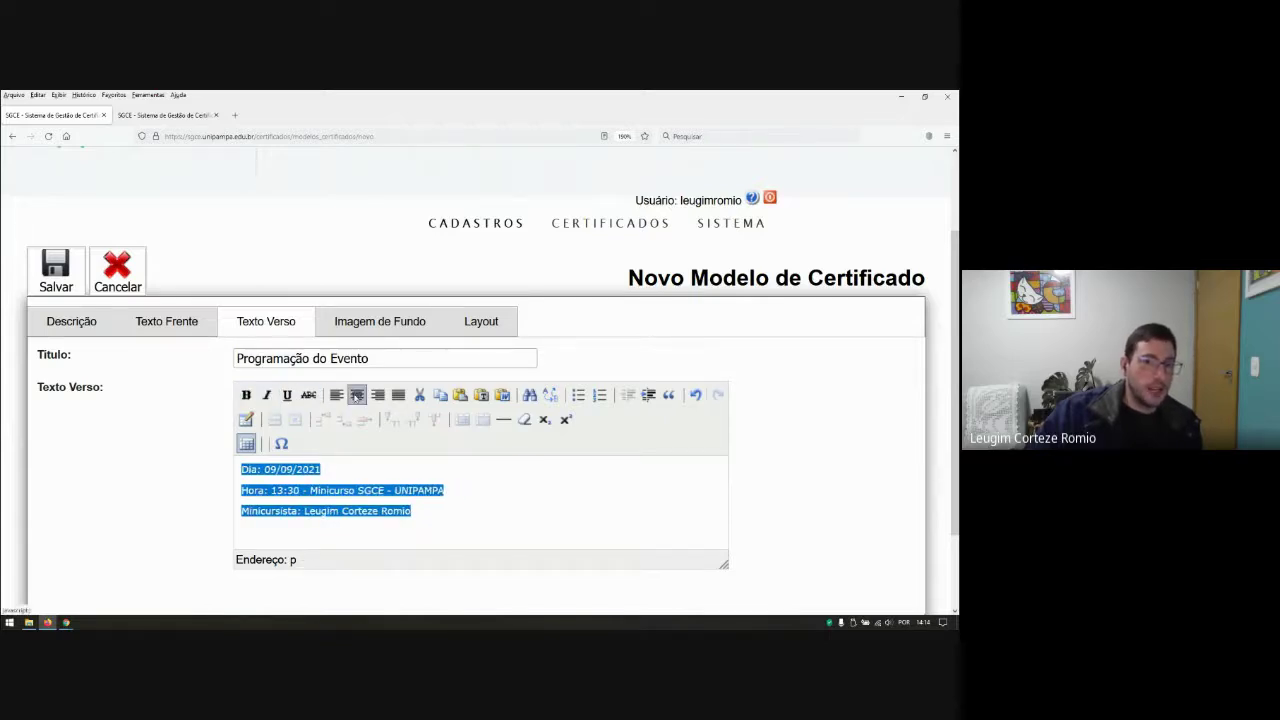
pyautogui.click(357, 395)
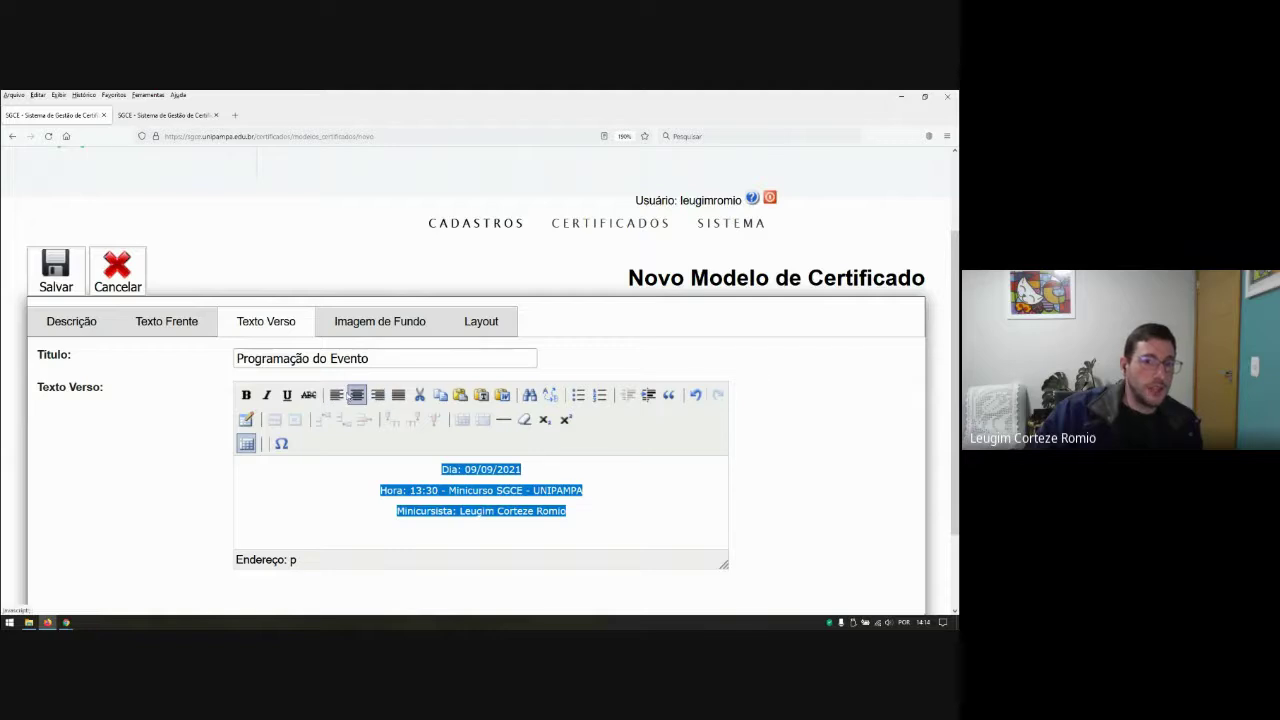
pyautogui.click(337, 395)
pyautogui.click(477, 514)
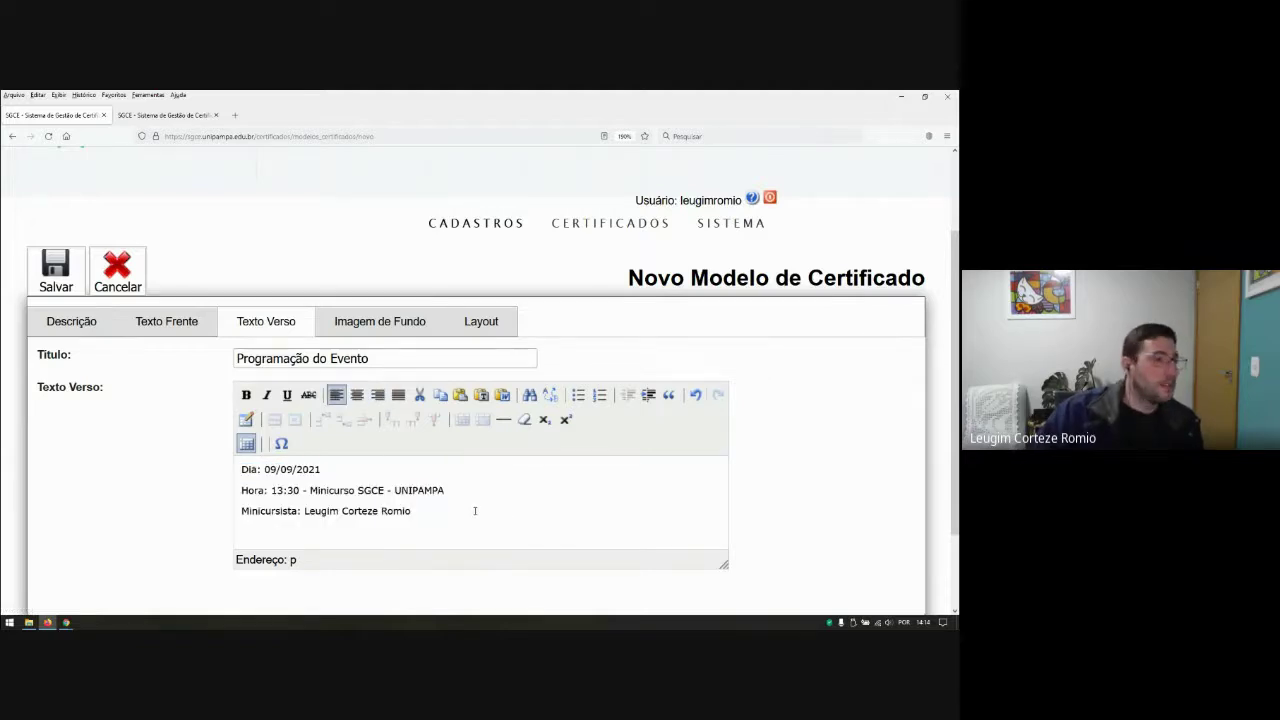
pyautogui.scroll(-2, 470, 490)
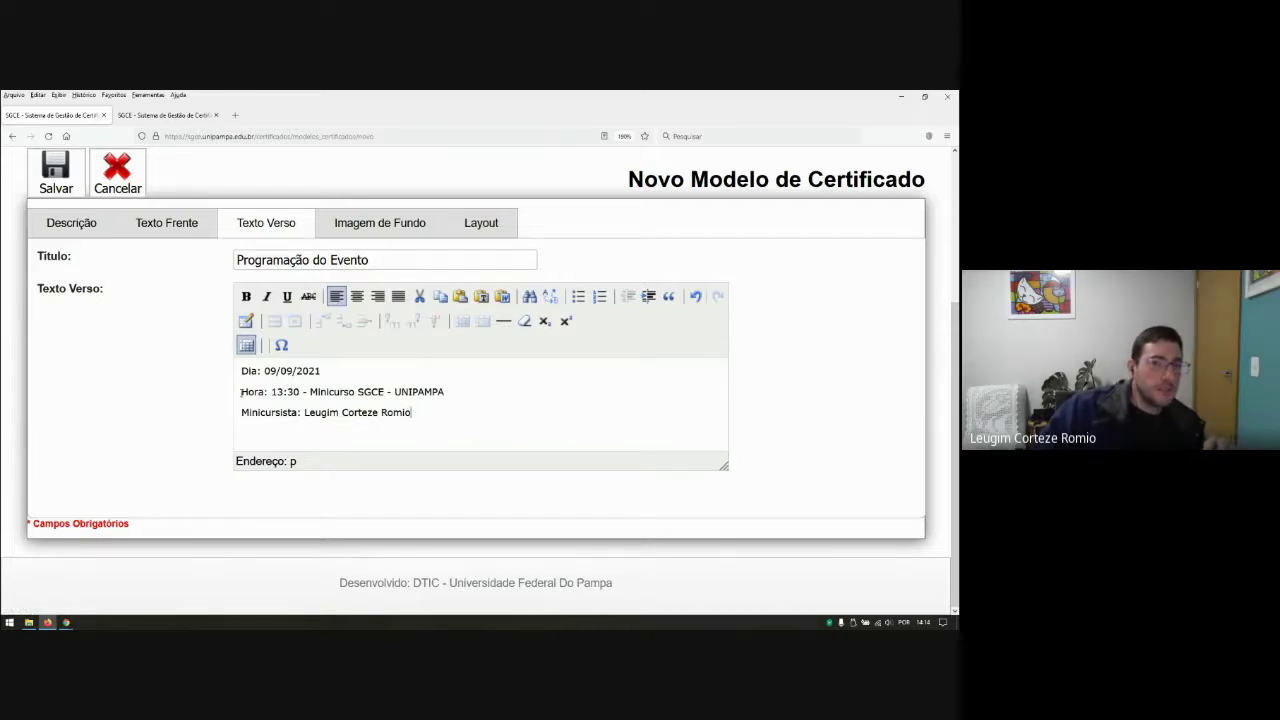
# Step: Leave the Hora line without strikethrough and show the Imagem de Fundo settings
pyautogui.moveTo(241, 391); pyautogui.dragTo(444, 392)
pyautogui.click(309, 296)
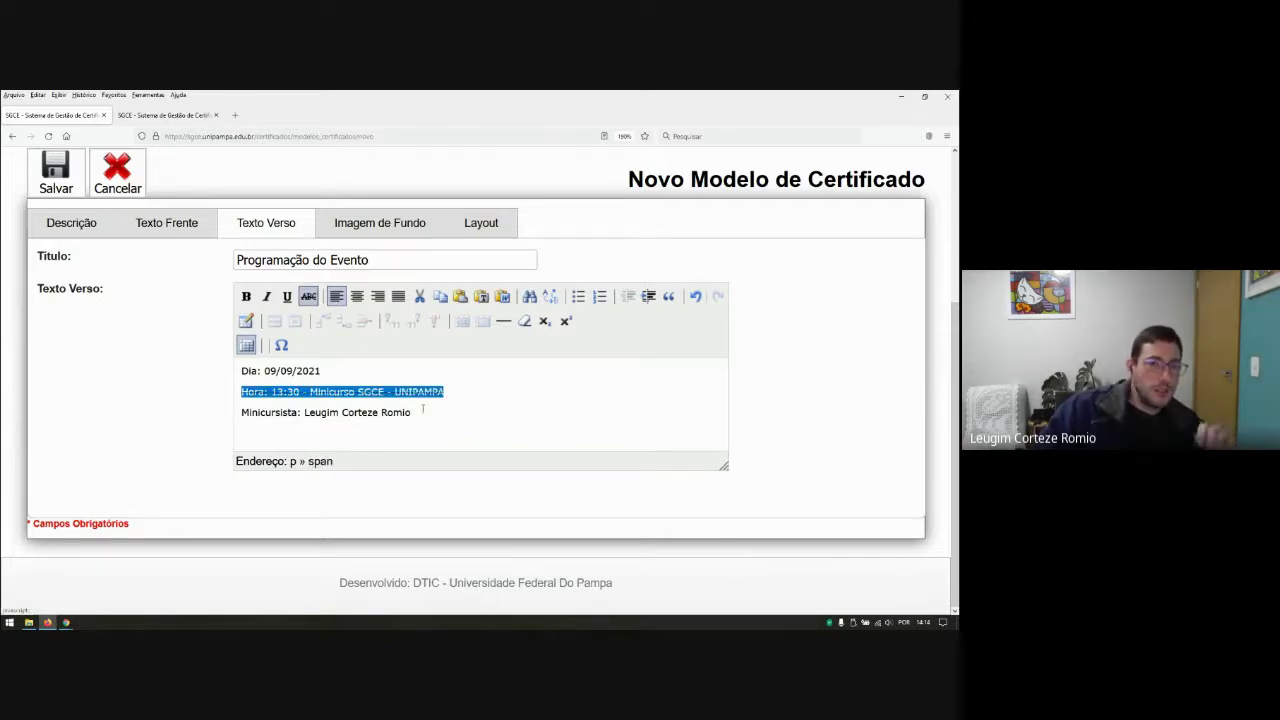
pyautogui.click(494, 416)
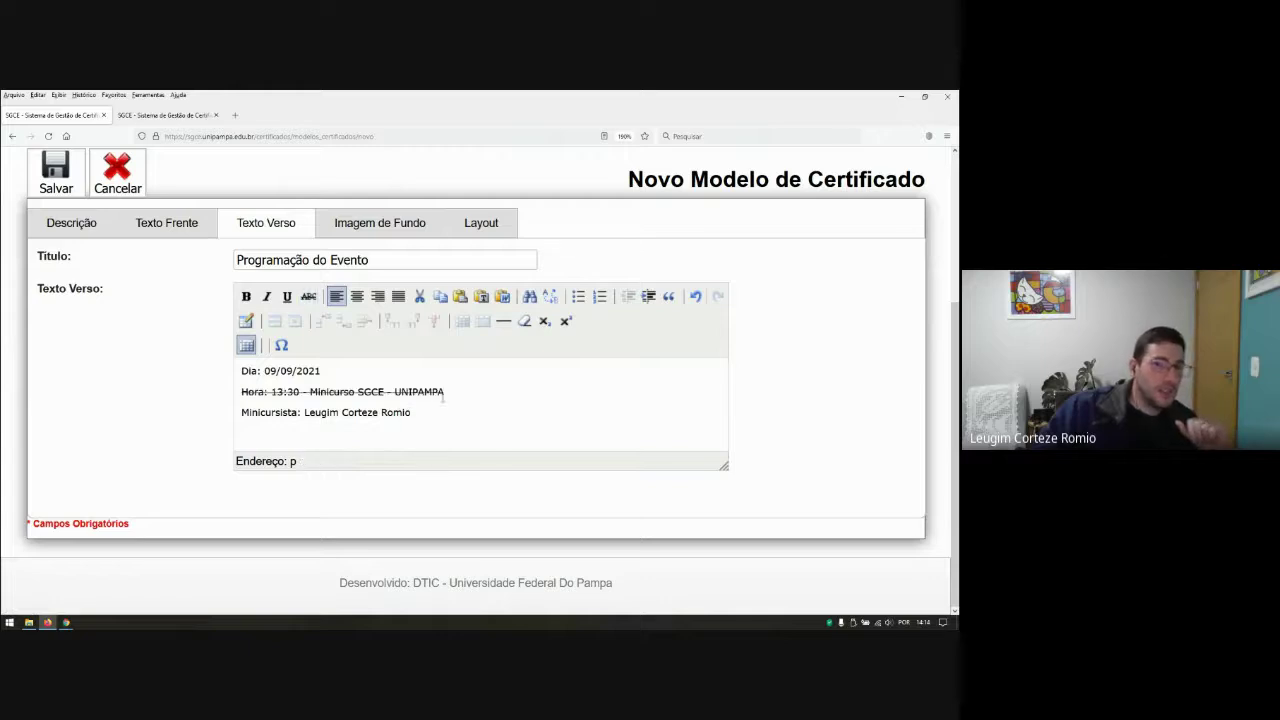
pyautogui.moveTo(443, 392); pyautogui.dragTo(241, 392)
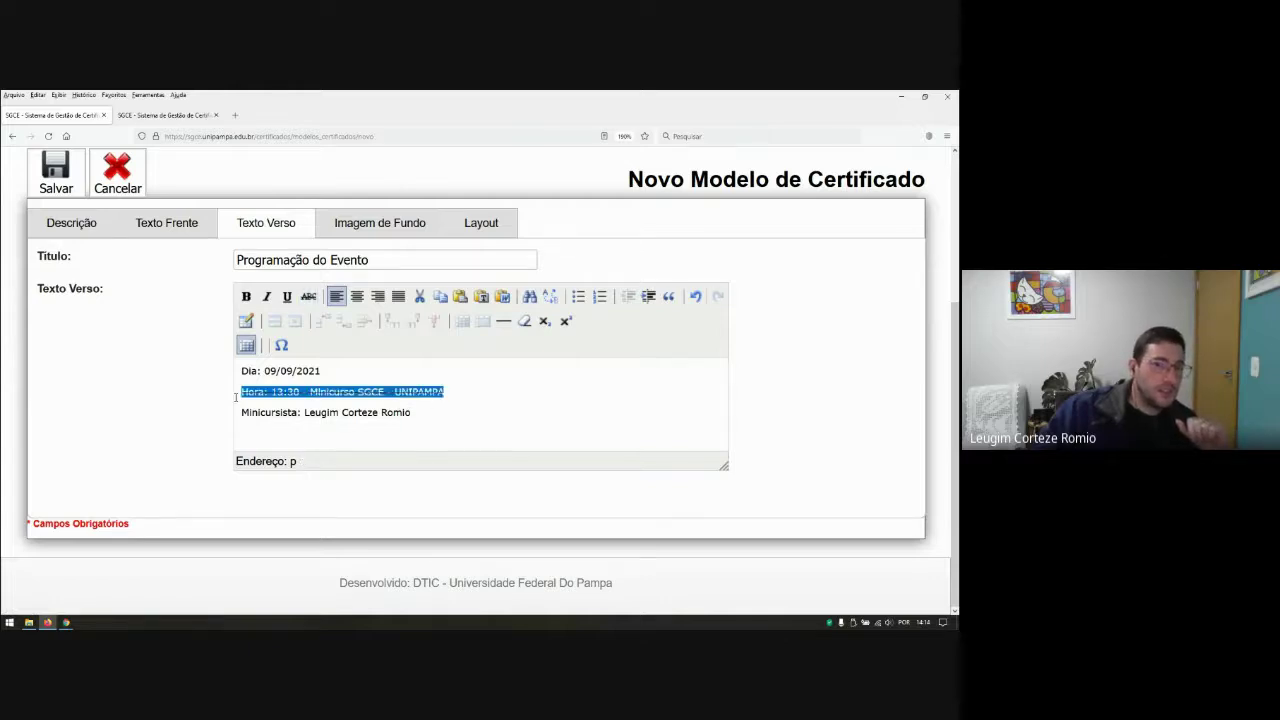
pyautogui.click(309, 296)
pyautogui.click(458, 432)
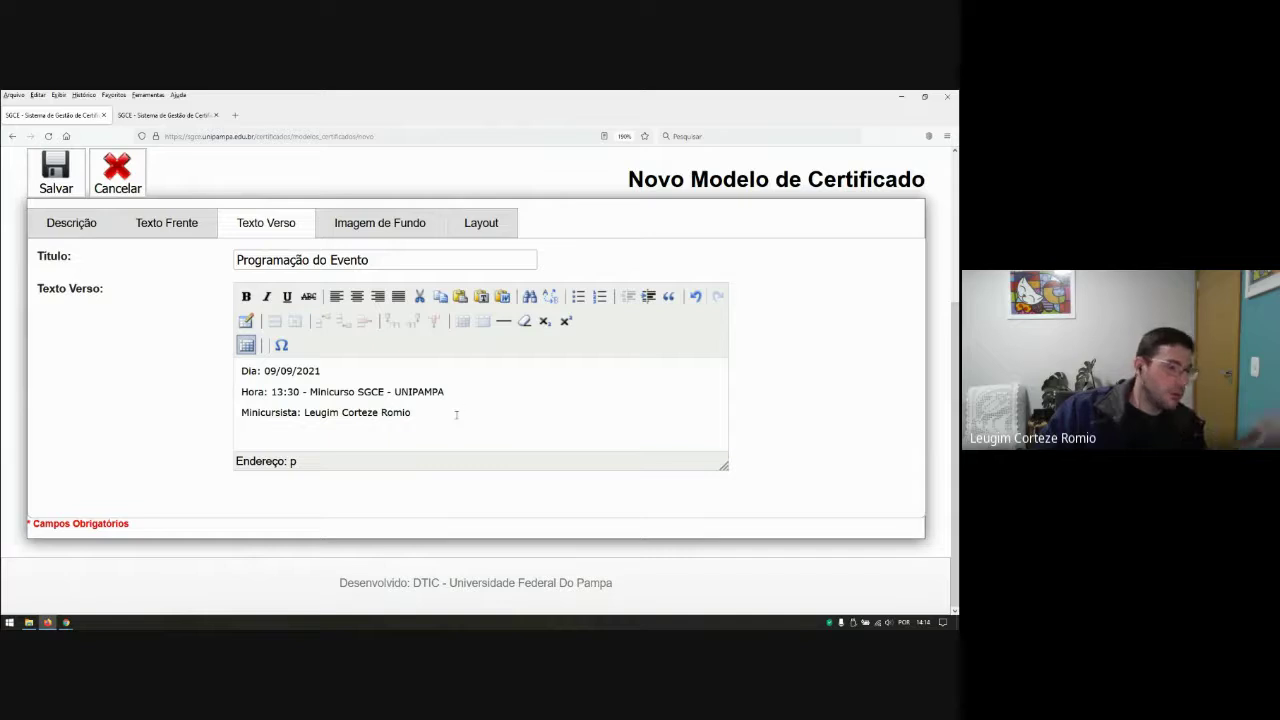
pyautogui.click(371, 232)
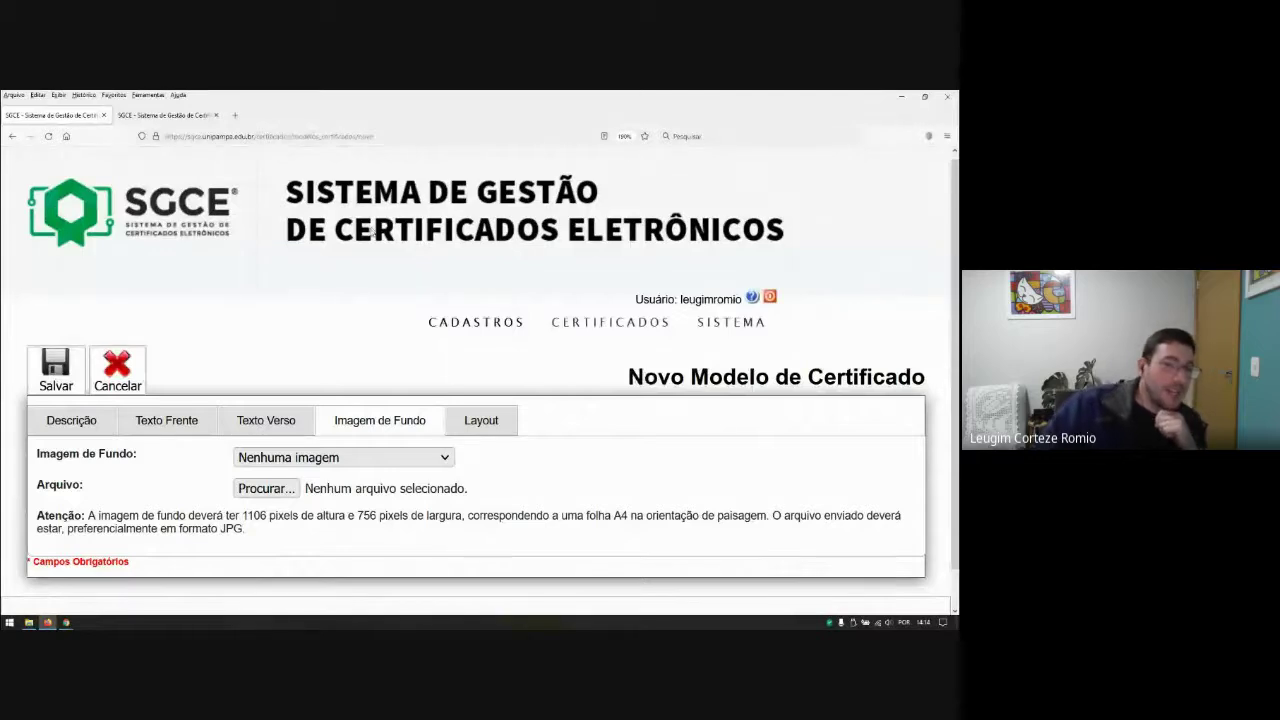
# Step: Review the Atenção note's required 1106 x 756 pixel JPG size for A4 backgrounds
pyautogui.scroll(-1, 415, 300)
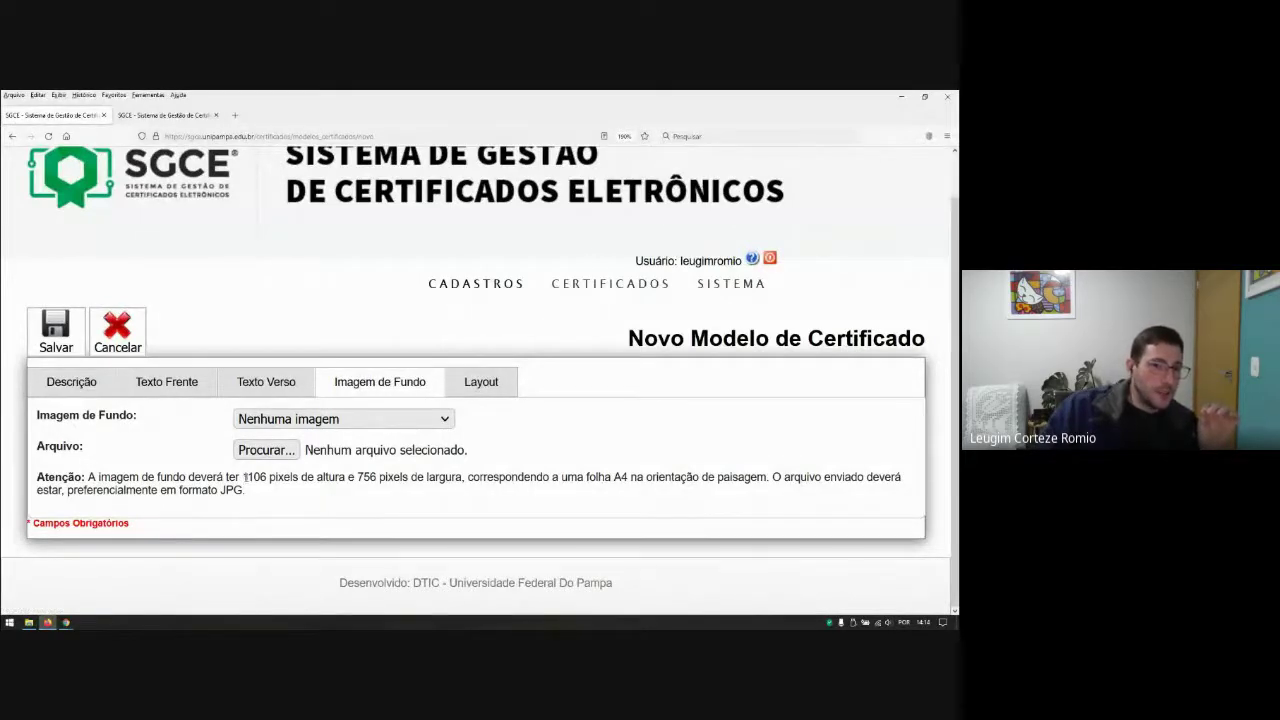
pyautogui.moveTo(245, 477); pyautogui.dragTo(378, 477)
pyautogui.click(350, 490)
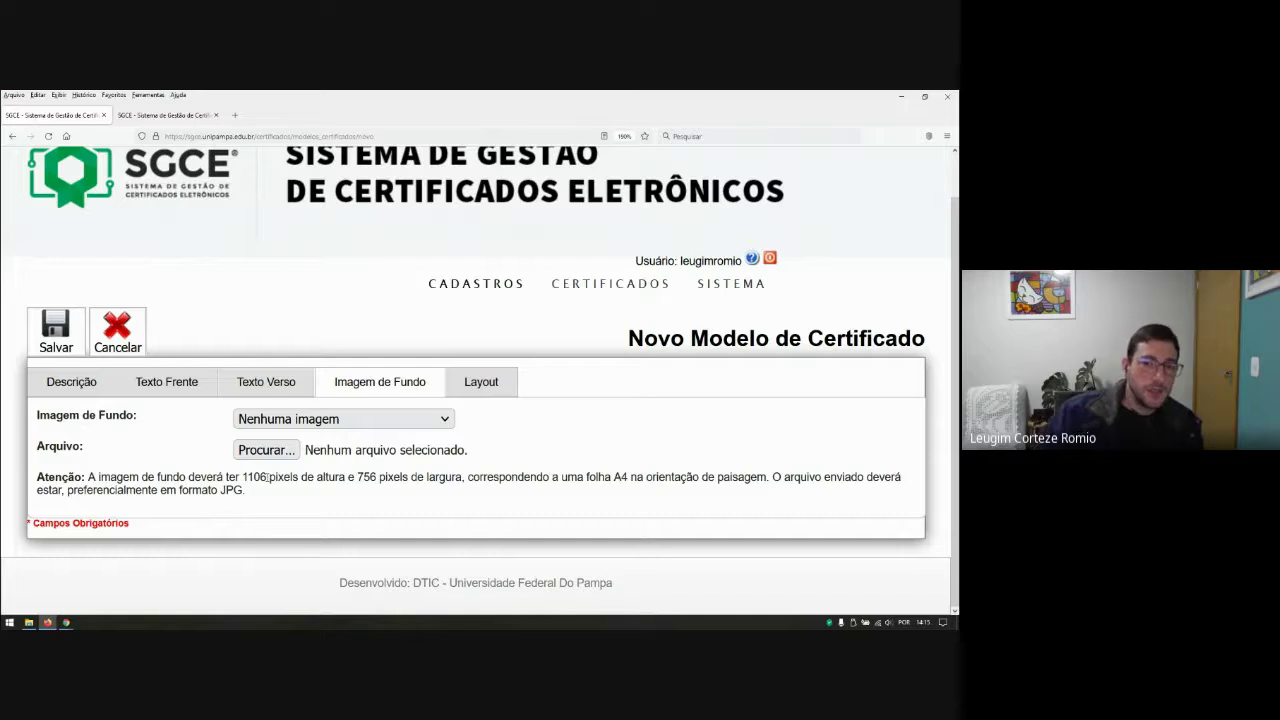
pyautogui.moveTo(613, 478); pyautogui.dragTo(632, 493)
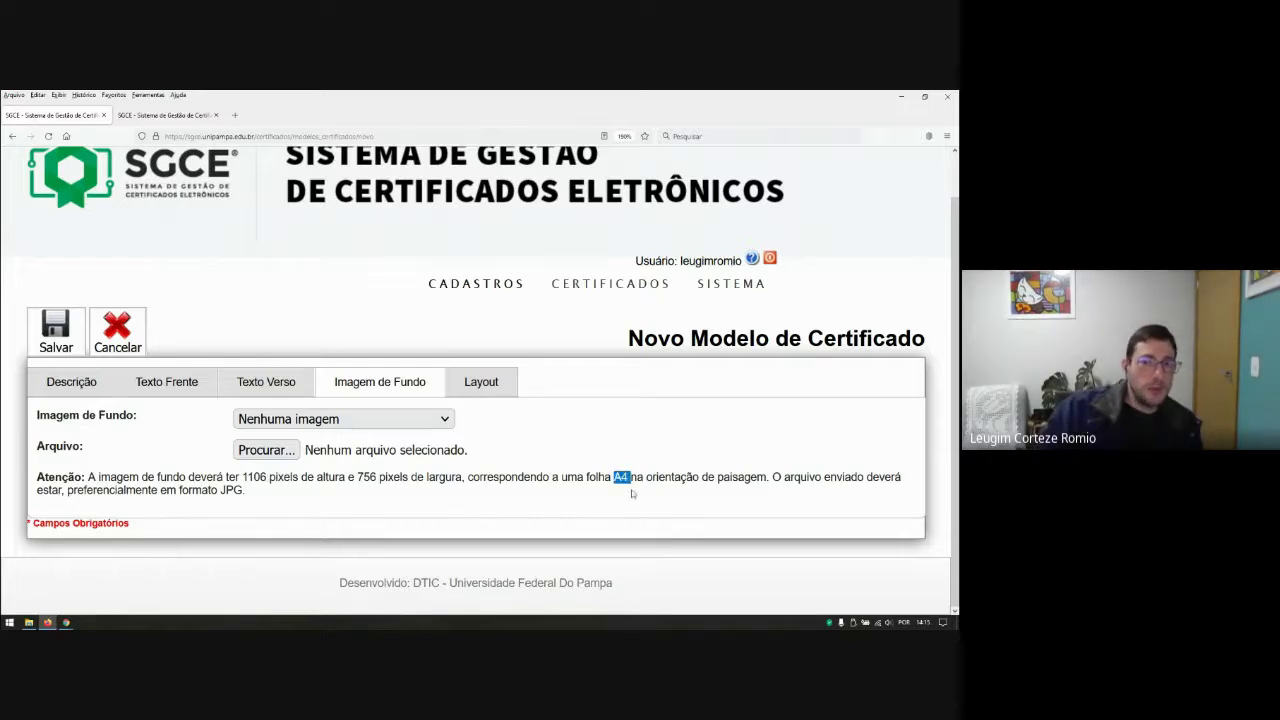
pyautogui.click(591, 490)
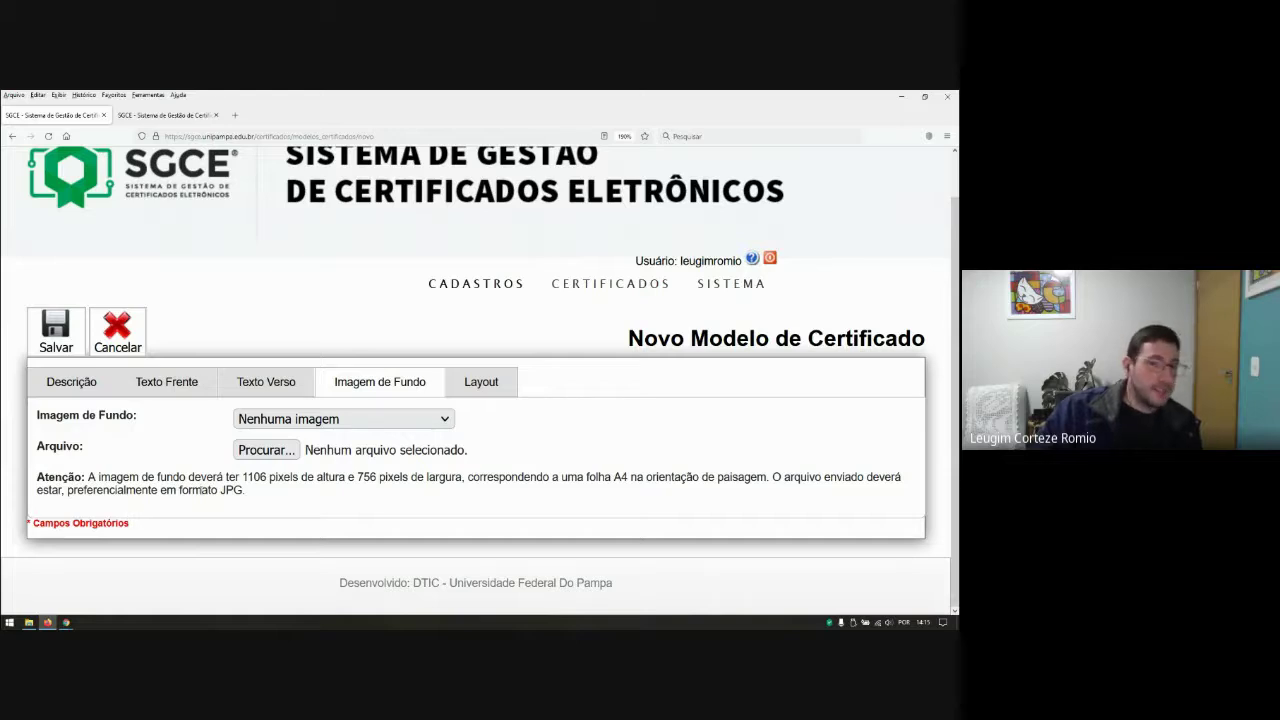
pyautogui.doubleClick(224, 490)
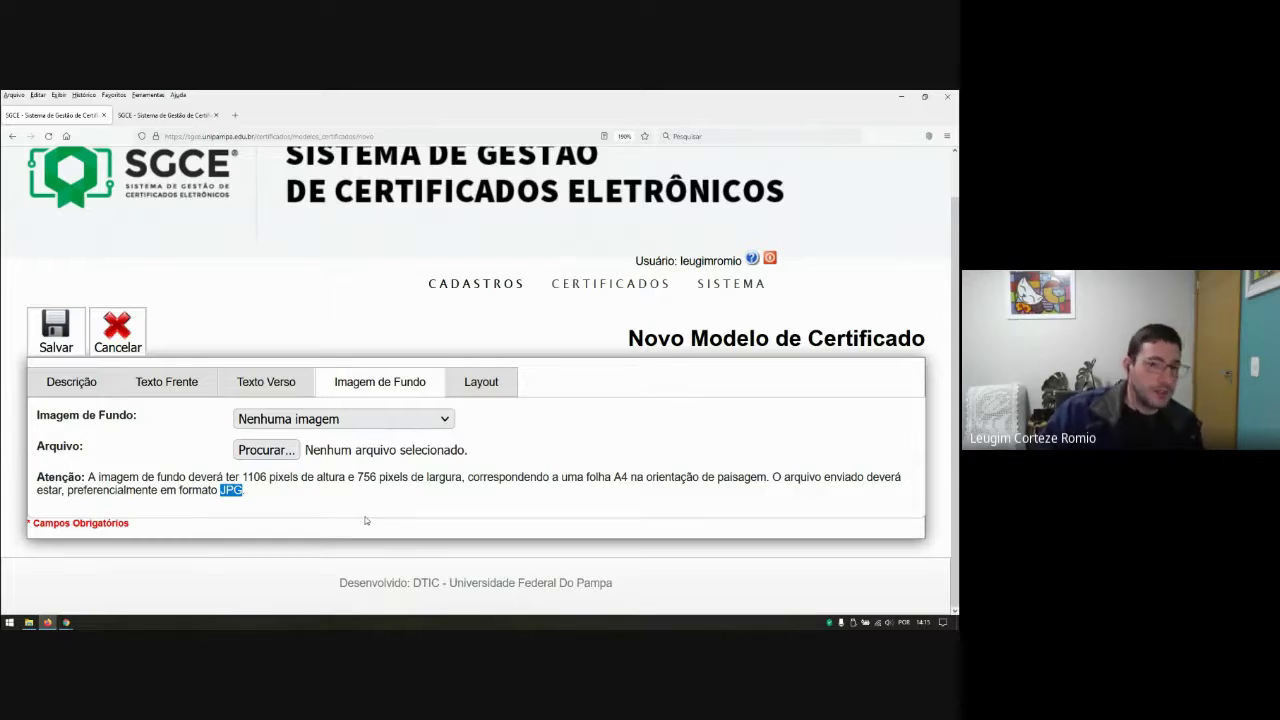
pyautogui.click(284, 497)
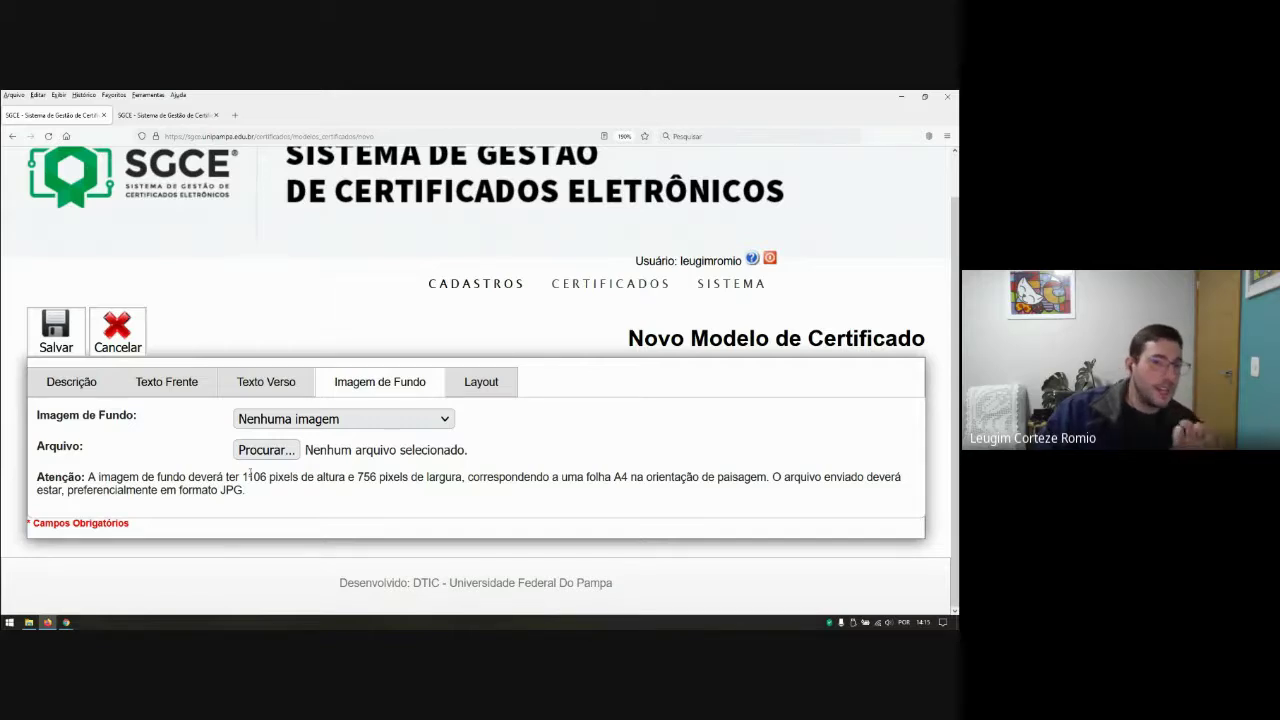
pyautogui.moveTo(242, 477); pyautogui.dragTo(267, 478)
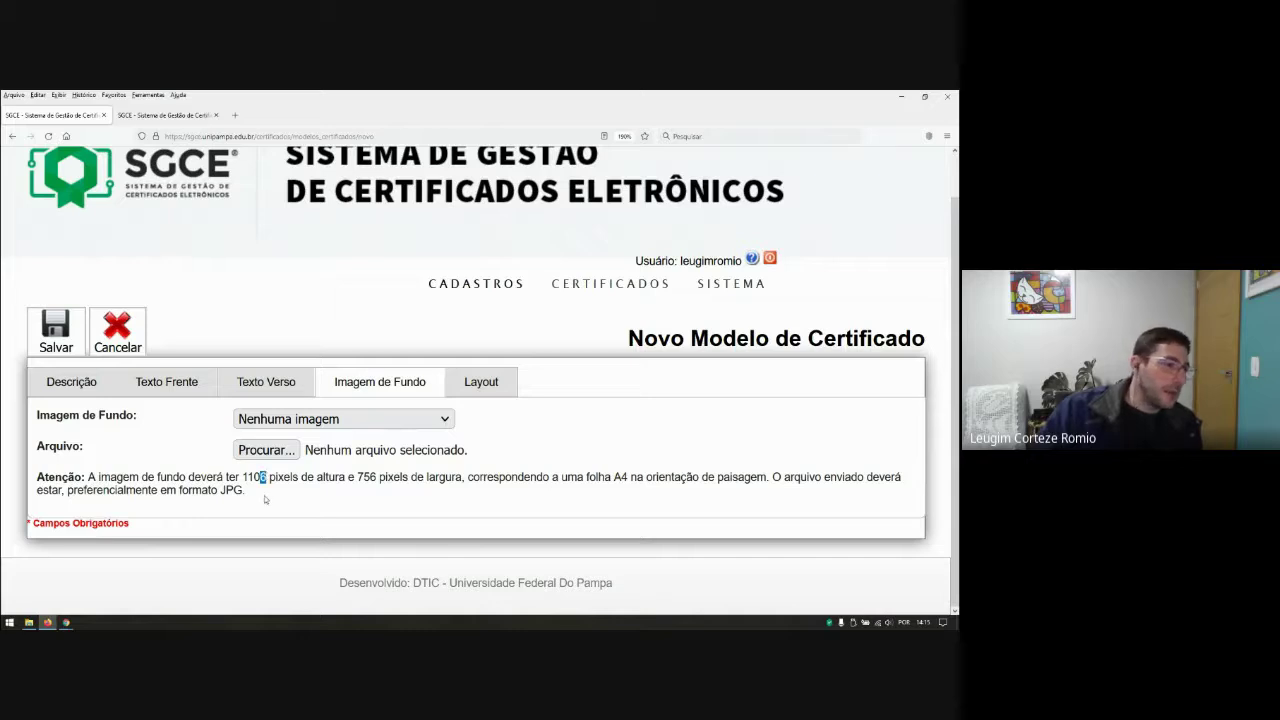
pyautogui.click(261, 493)
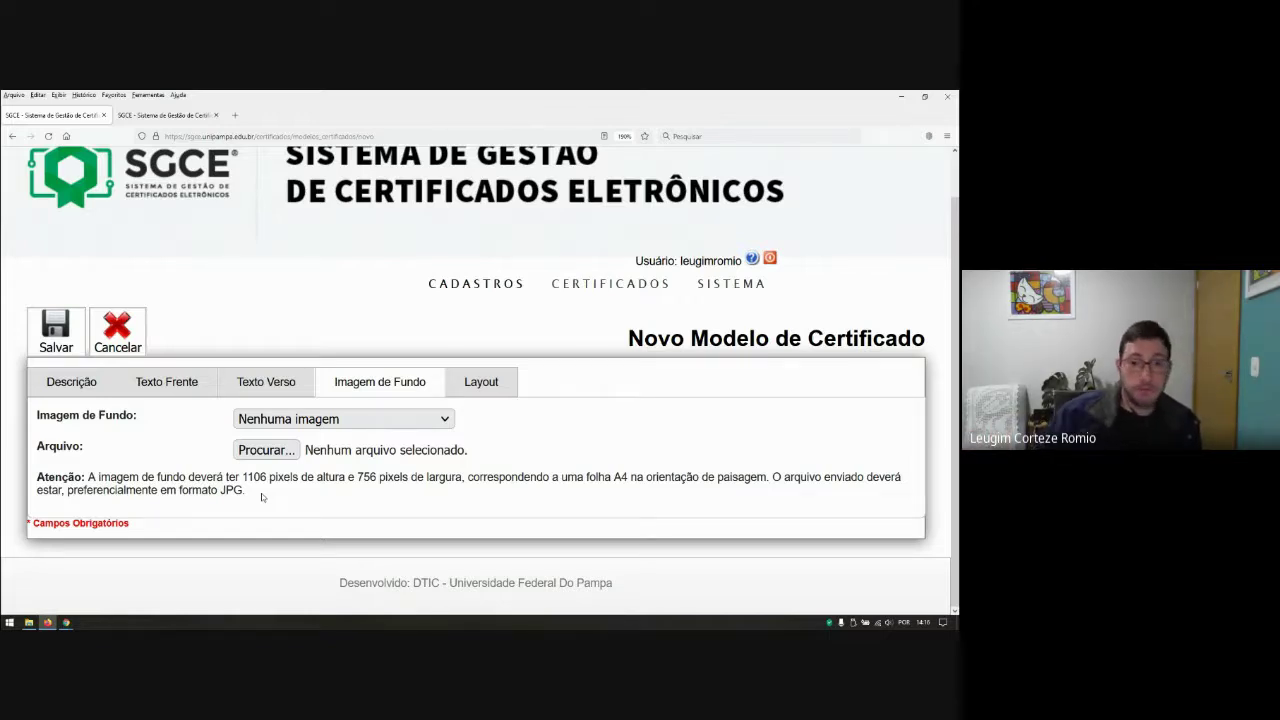
# Step: Set Imagem de Fundo to 'Usar um arquivo neste computador' and bring up File Explorer
pyautogui.click(370, 419)
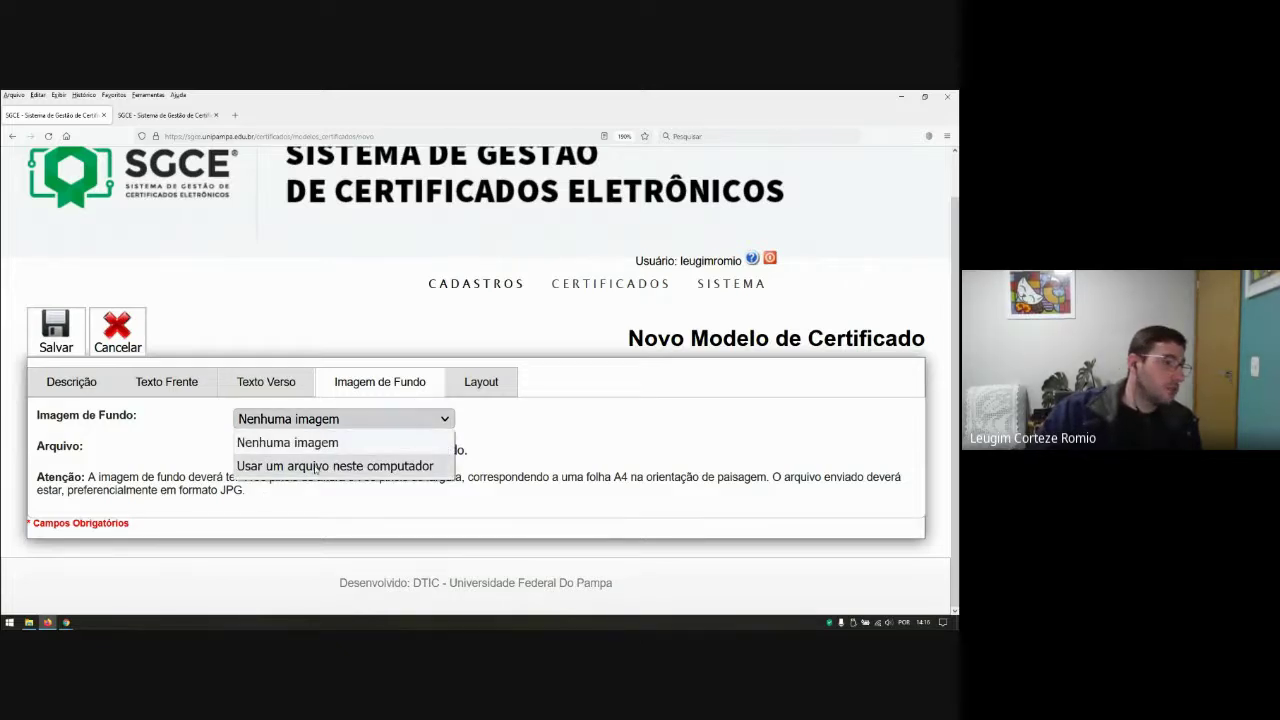
pyautogui.click(316, 467)
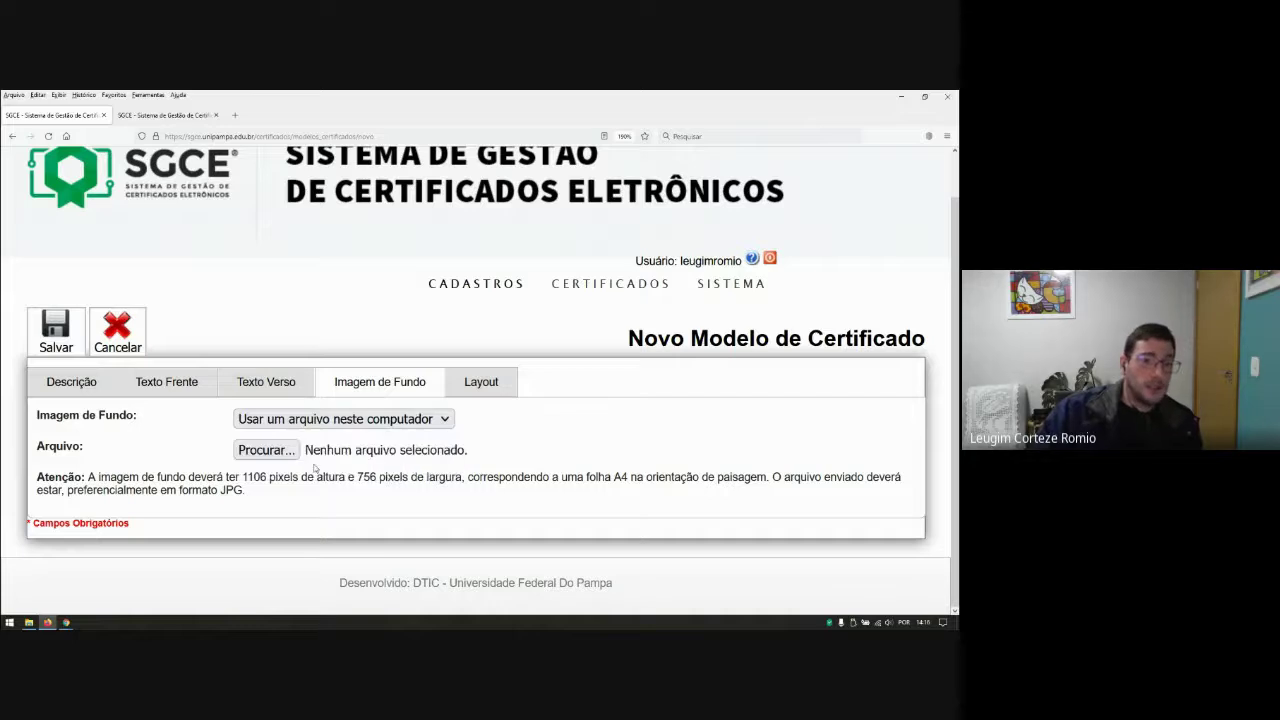
pyautogui.click(29, 622)
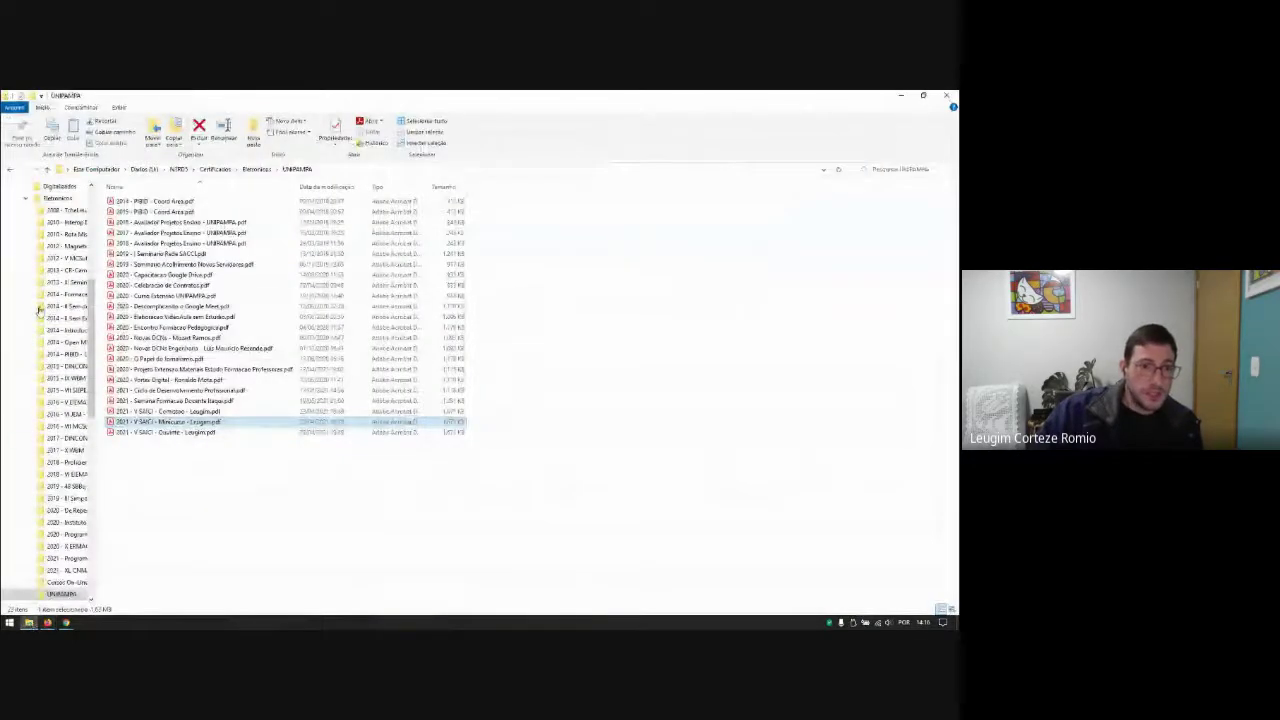
# Step: Browse File Explorer to UNIPAMPA > Cursos > IT-MAT > 2021 > Semana Academica > Folder
pyautogui.scroll(-5, 45, 330)
pyautogui.scroll(4, 48, 360)
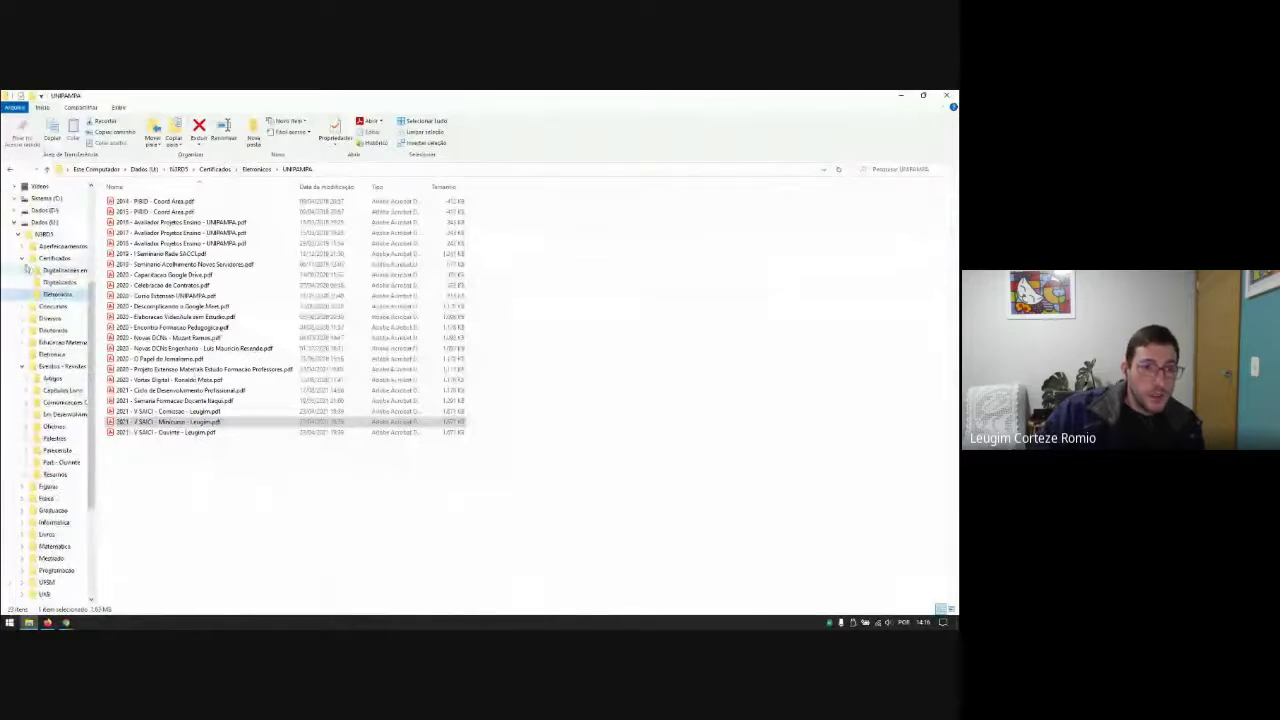
pyautogui.click(21, 258)
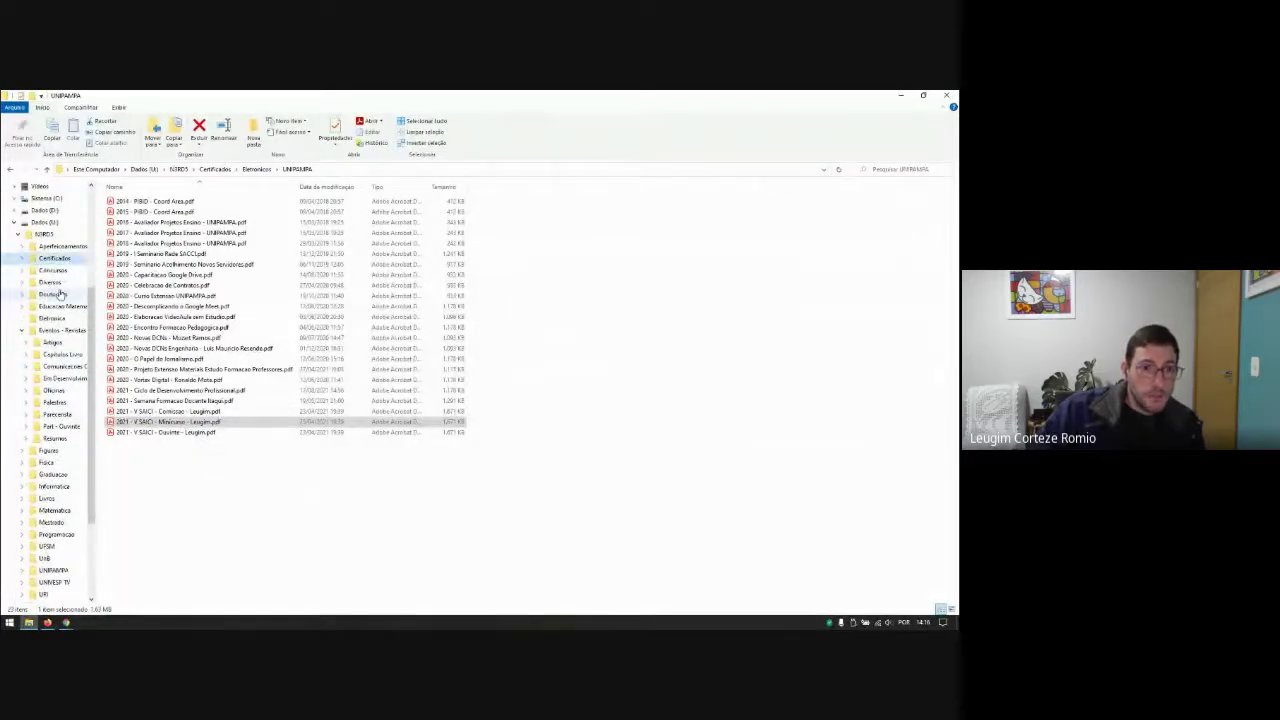
pyautogui.click(21, 330)
pyautogui.scroll(-1, 48, 410)
pyautogui.click(48, 439)
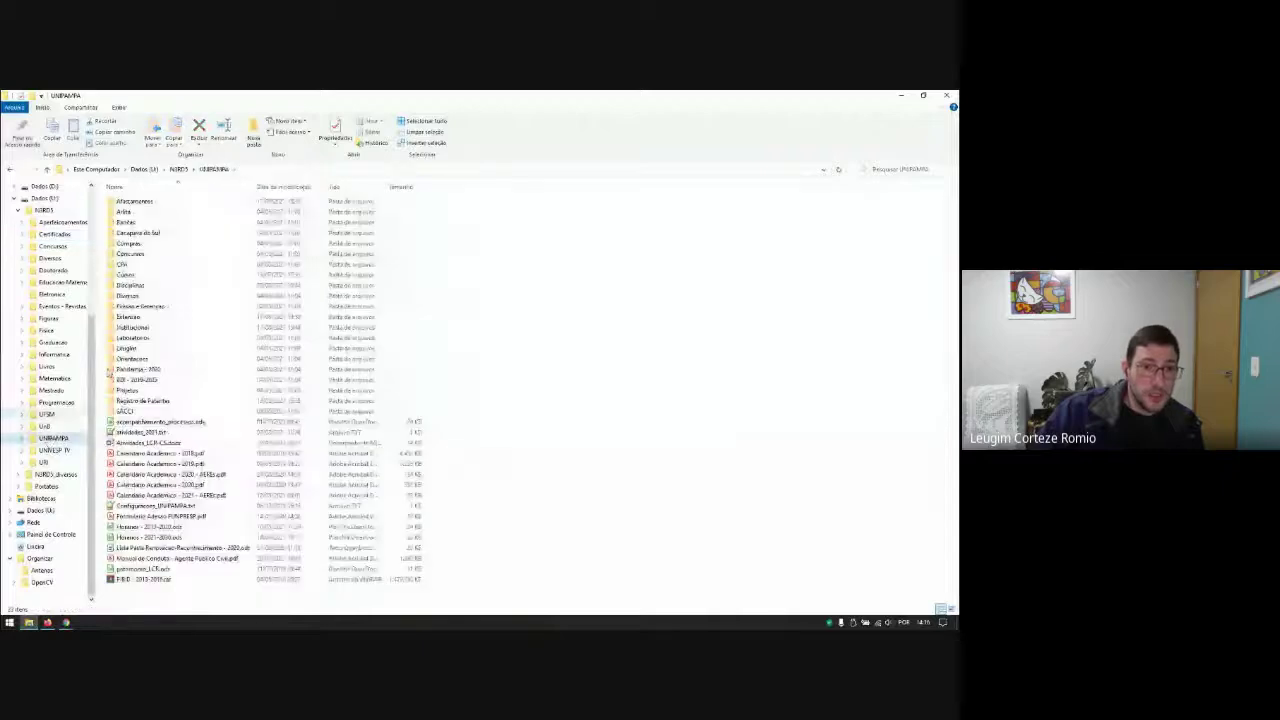
pyautogui.doubleClick(126, 275)
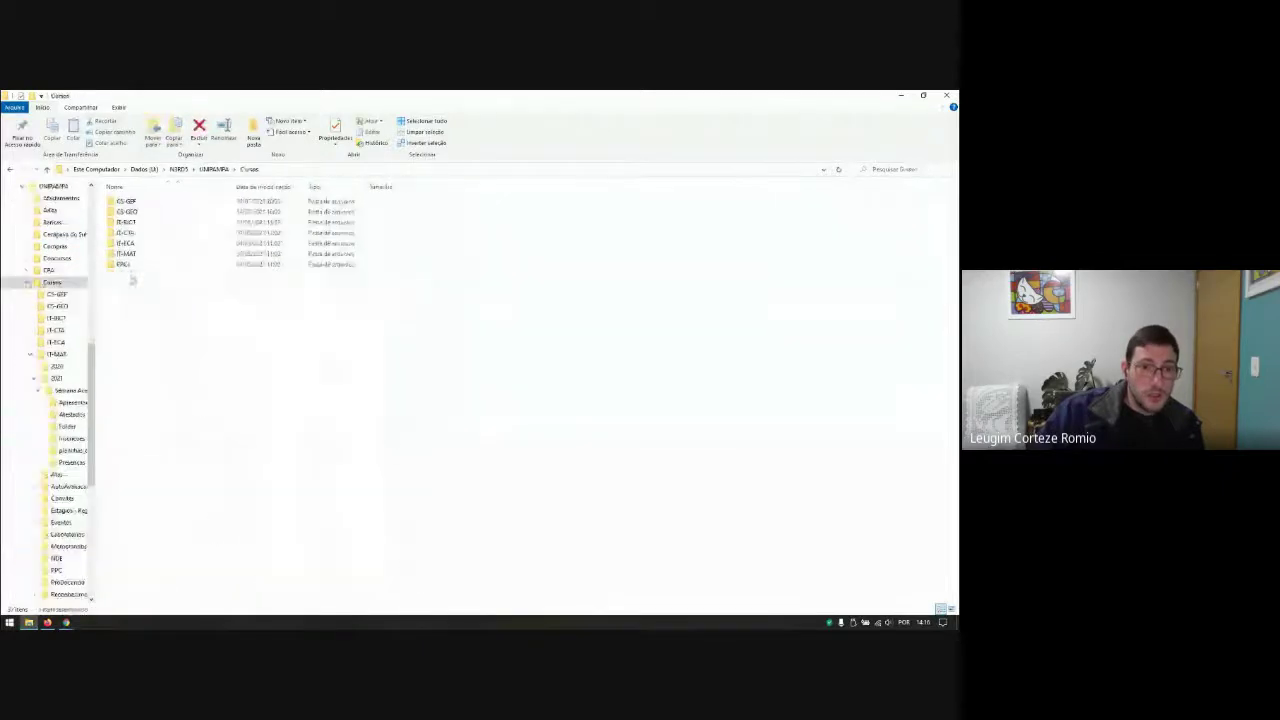
pyautogui.doubleClick(126, 254)
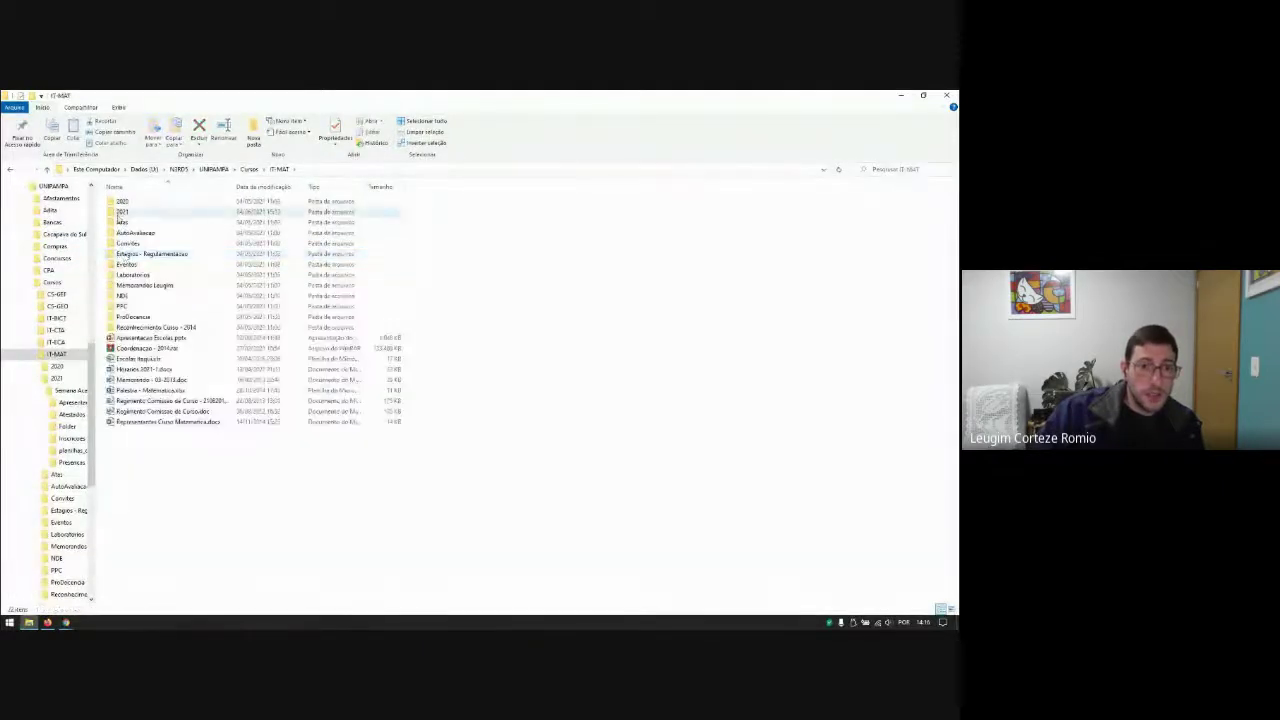
pyautogui.doubleClick(122, 211)
pyautogui.doubleClick(127, 202)
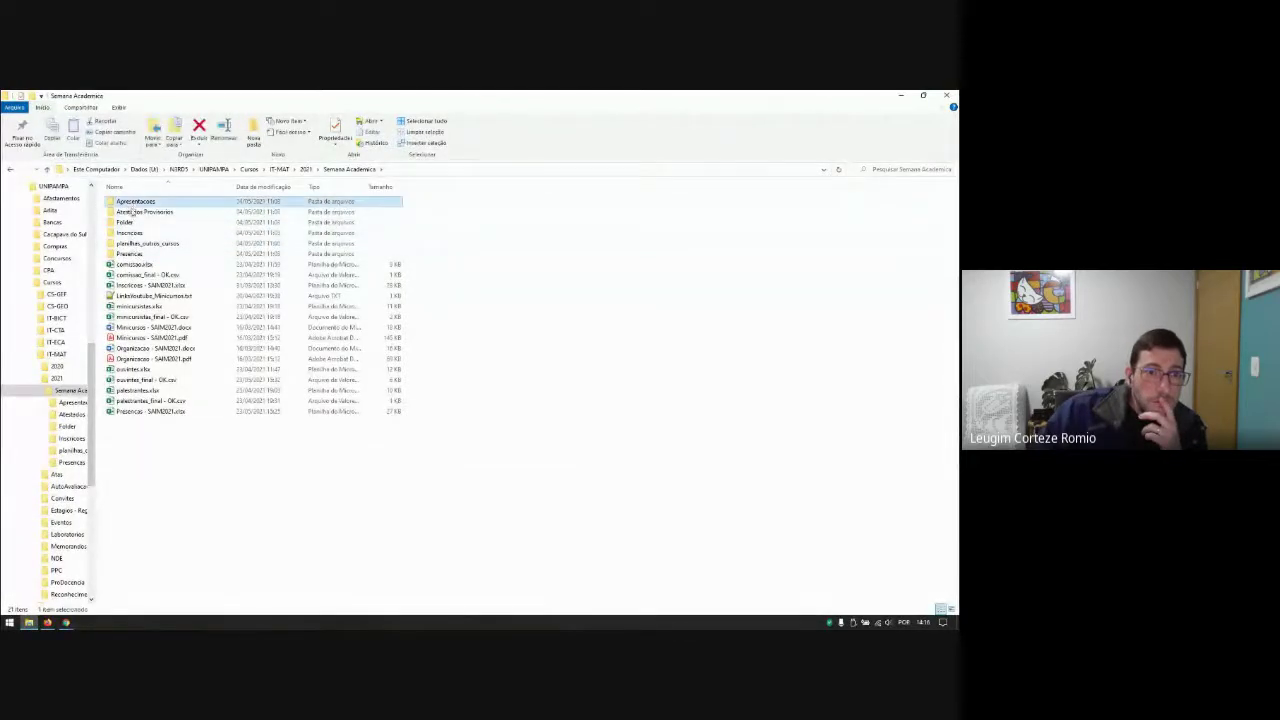
pyautogui.doubleClick(124, 222)
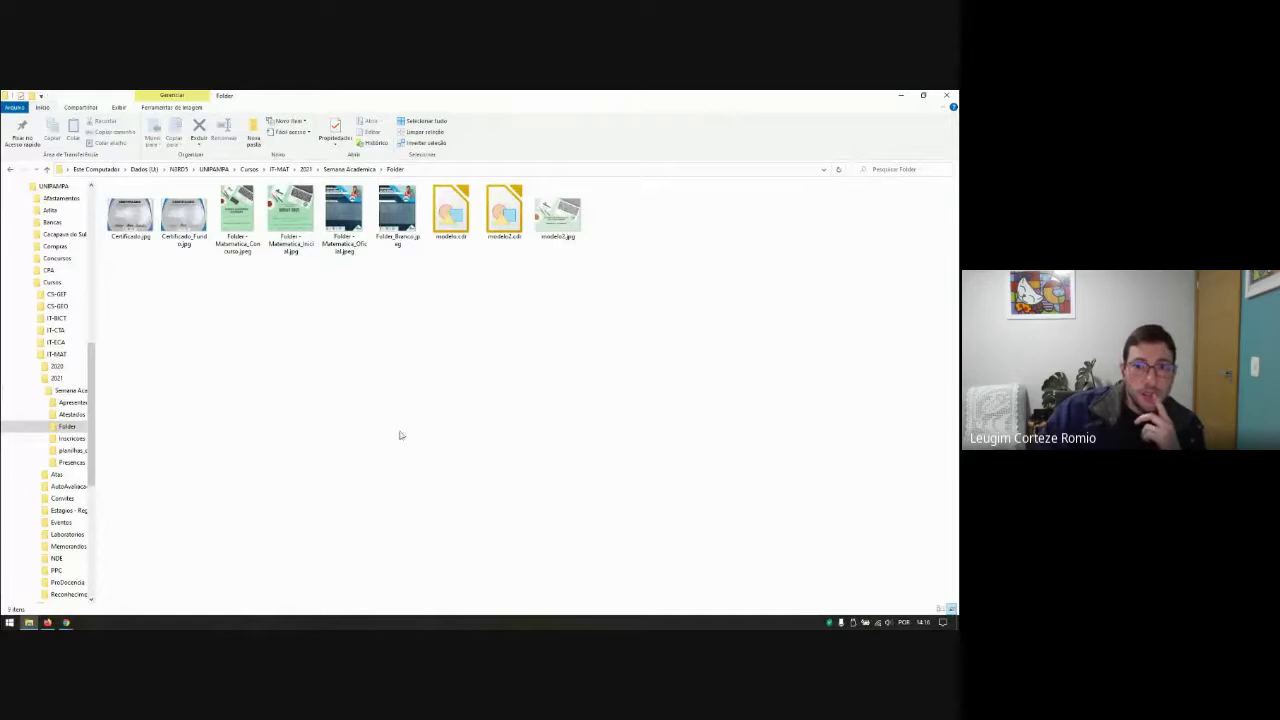
# Step: Locate modelo2.jpg, then return to the browser and open the background file chooser
pyautogui.click(582, 214)
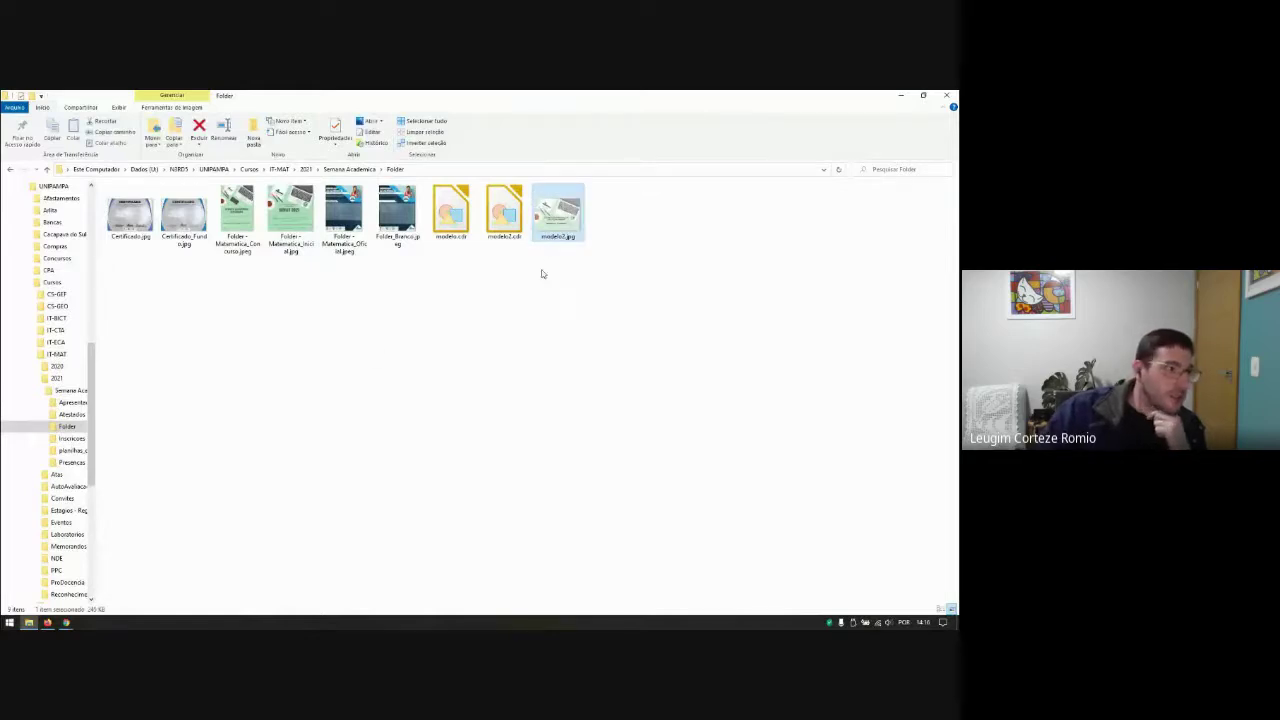
pyautogui.click(523, 334)
pyautogui.click(47, 622)
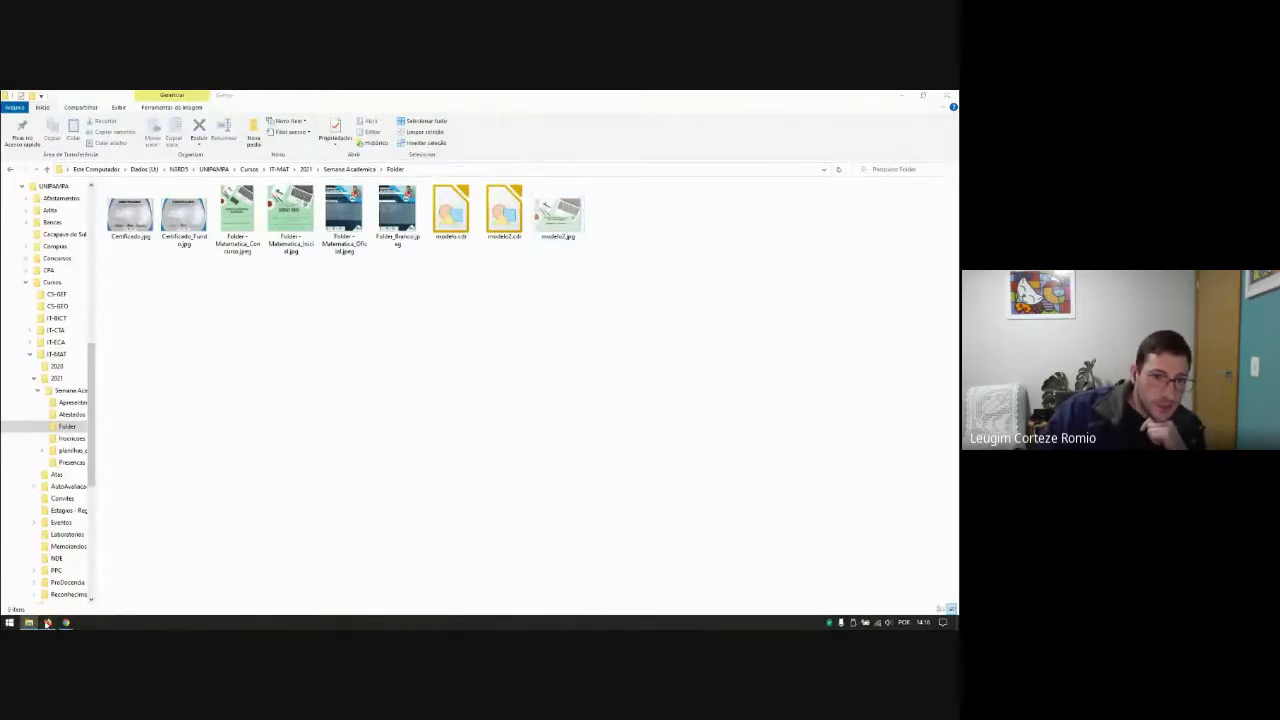
pyautogui.click(266, 450)
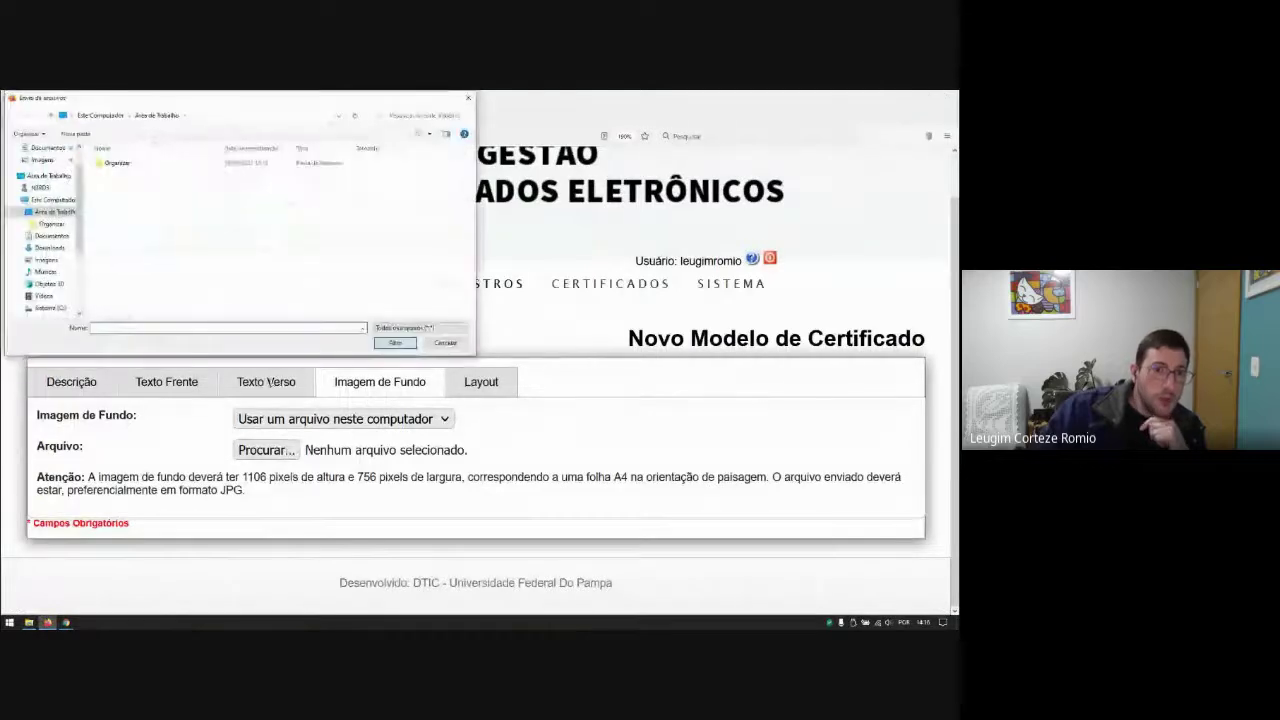
# Step: Reselect 'Usar um arquivo neste computador' and reopen the Procurar... file chooser
pyautogui.click(445, 342)
pyautogui.click(436, 420)
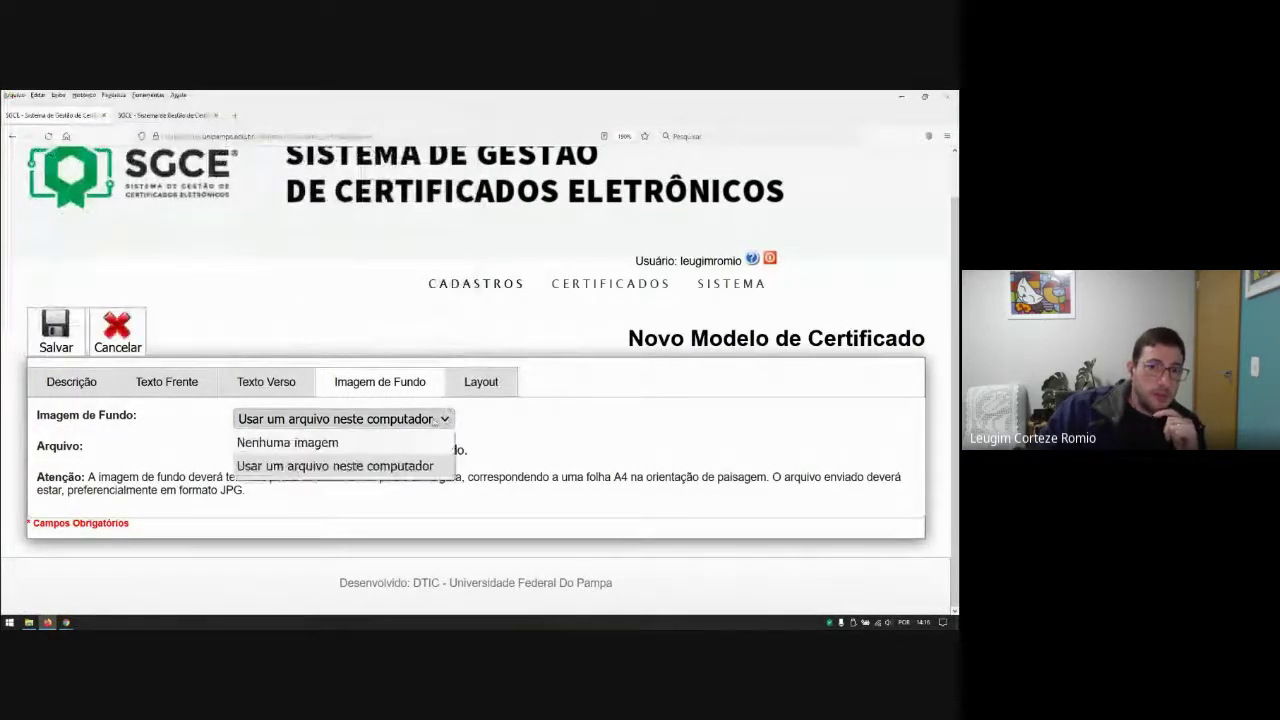
pyautogui.click(320, 441)
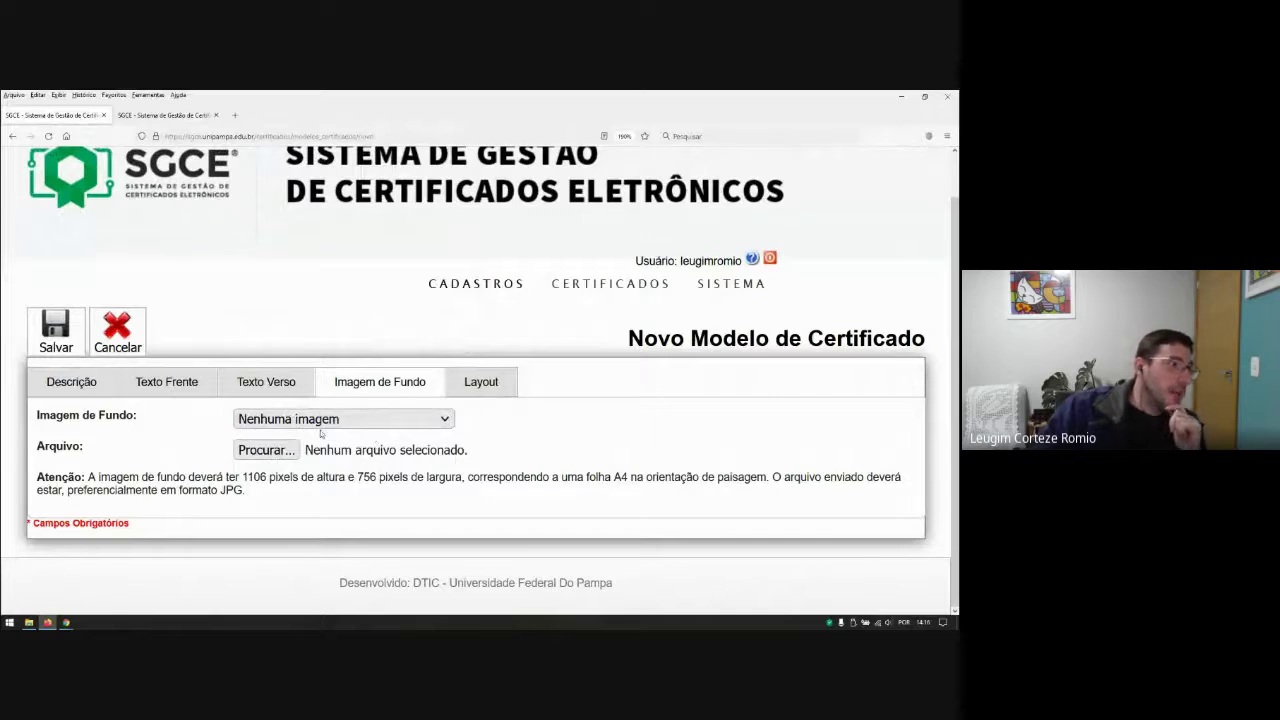
pyautogui.click(322, 420)
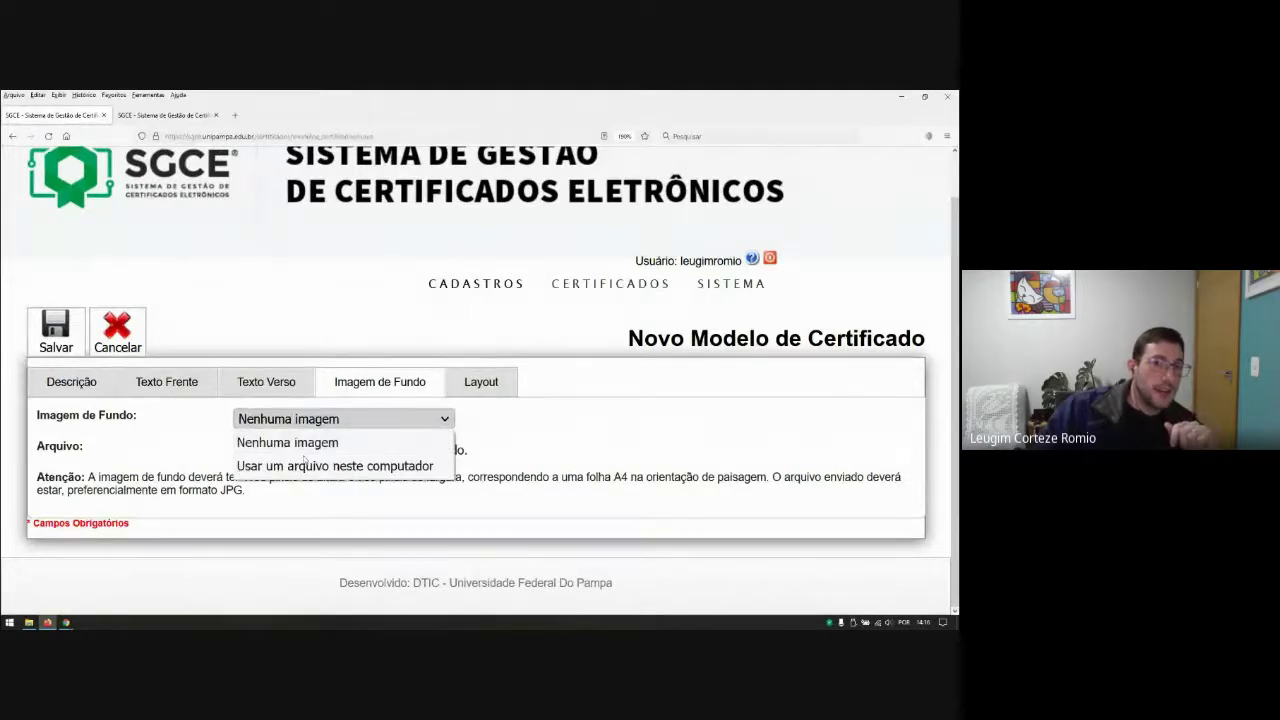
pyautogui.click(297, 467)
pyautogui.click(270, 453)
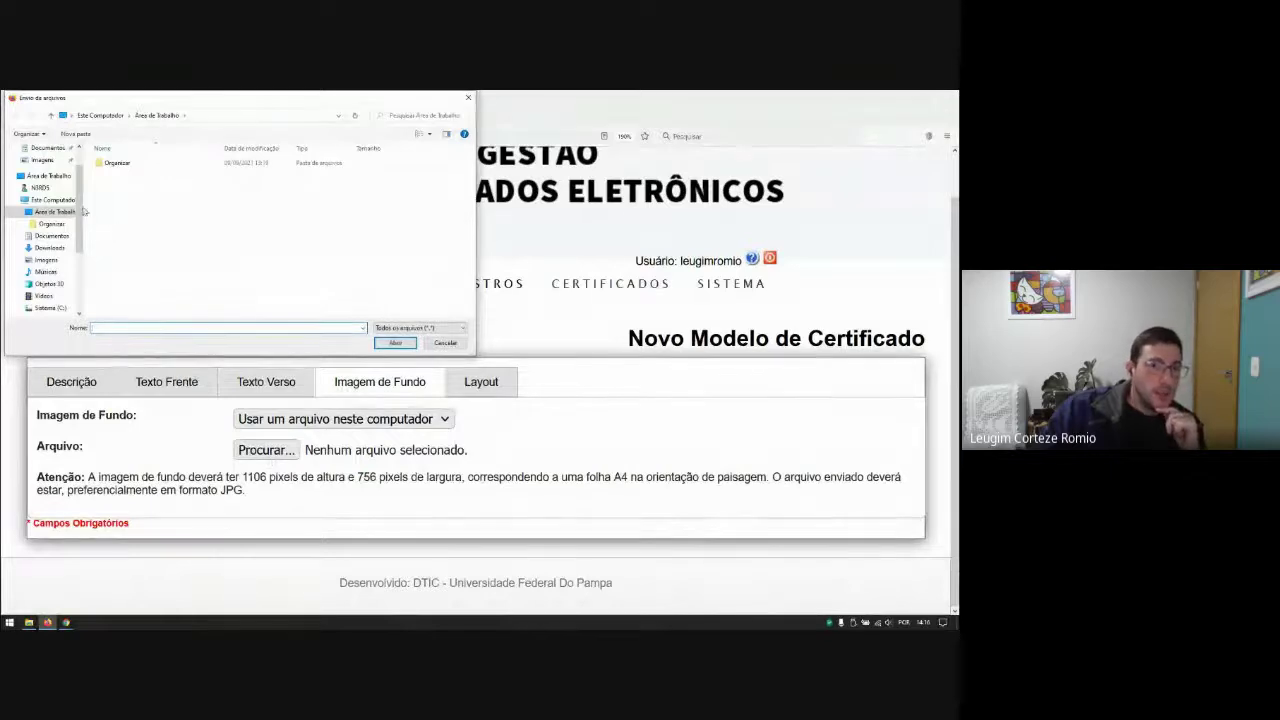
# Step: Open modelo2.jpg from U: > NBRDS > UNIPAMPA > Cursos > IT-MAT > 2021 > Semestre Academico > Folder
pyautogui.scroll(-3, 81, 286)
pyautogui.click(45, 255)
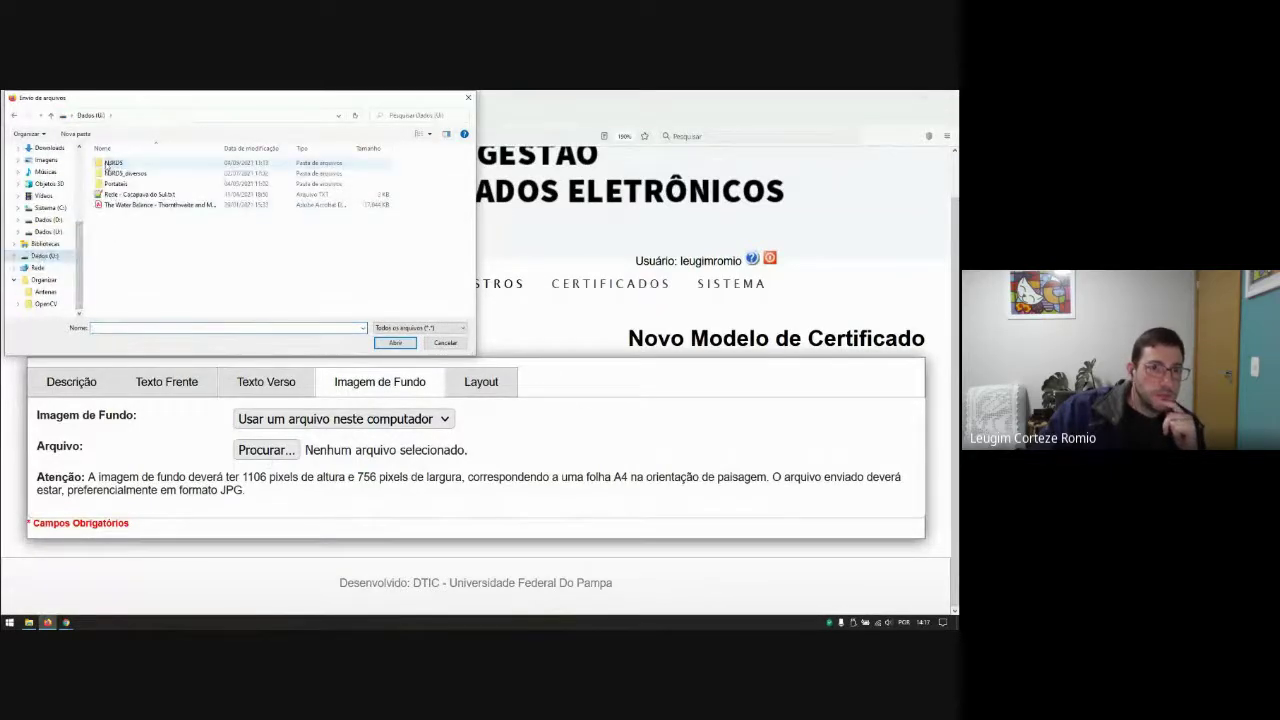
pyautogui.doubleClick(110, 163)
pyautogui.scroll(-2, 115, 200)
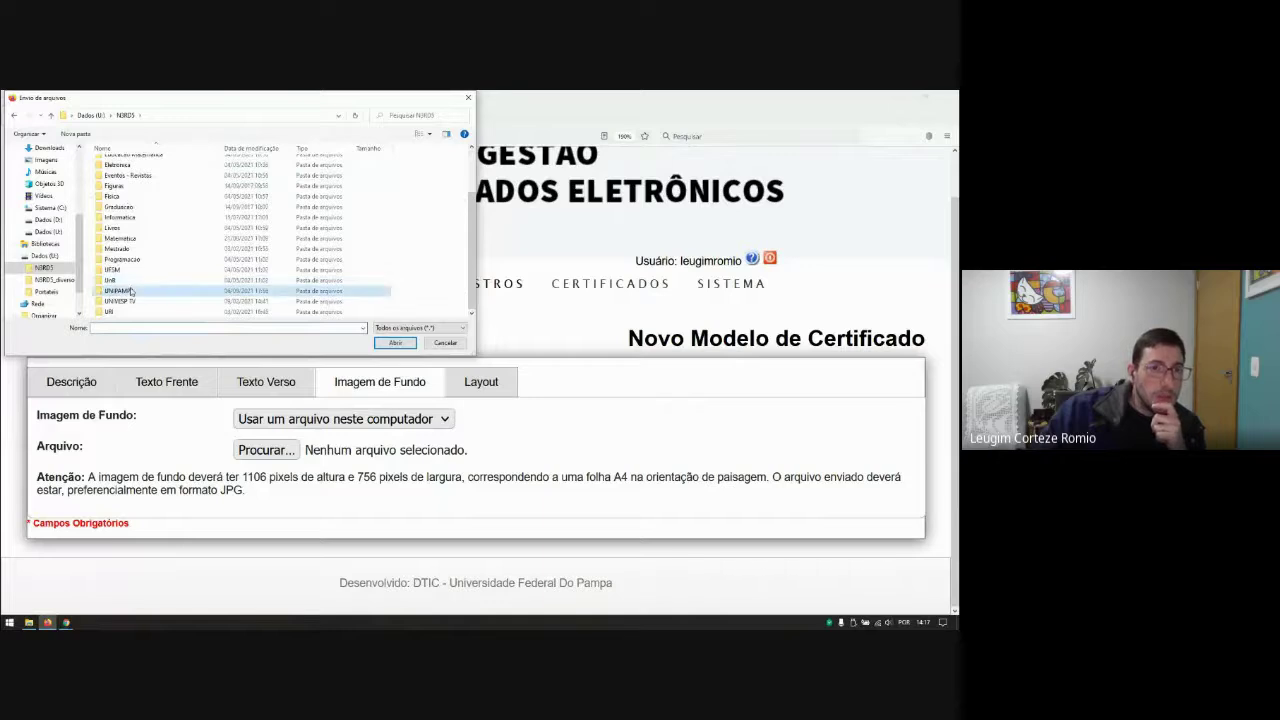
pyautogui.doubleClick(115, 287)
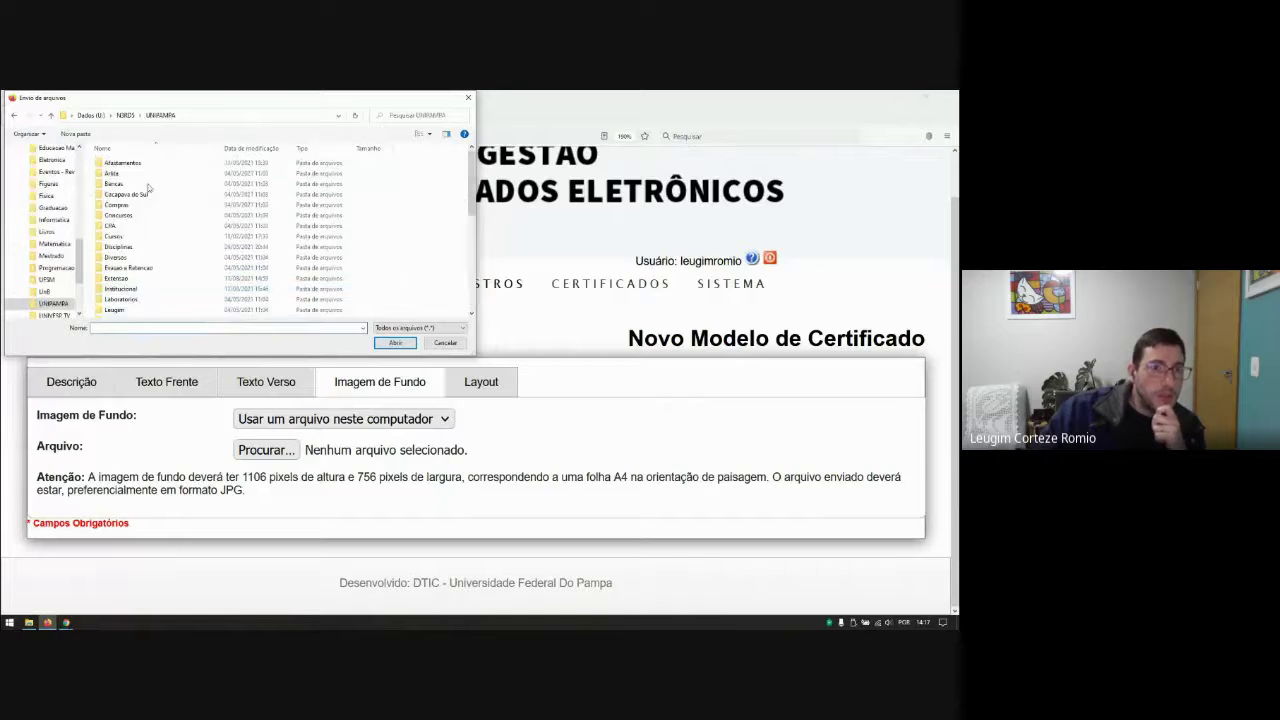
pyautogui.doubleClick(114, 236)
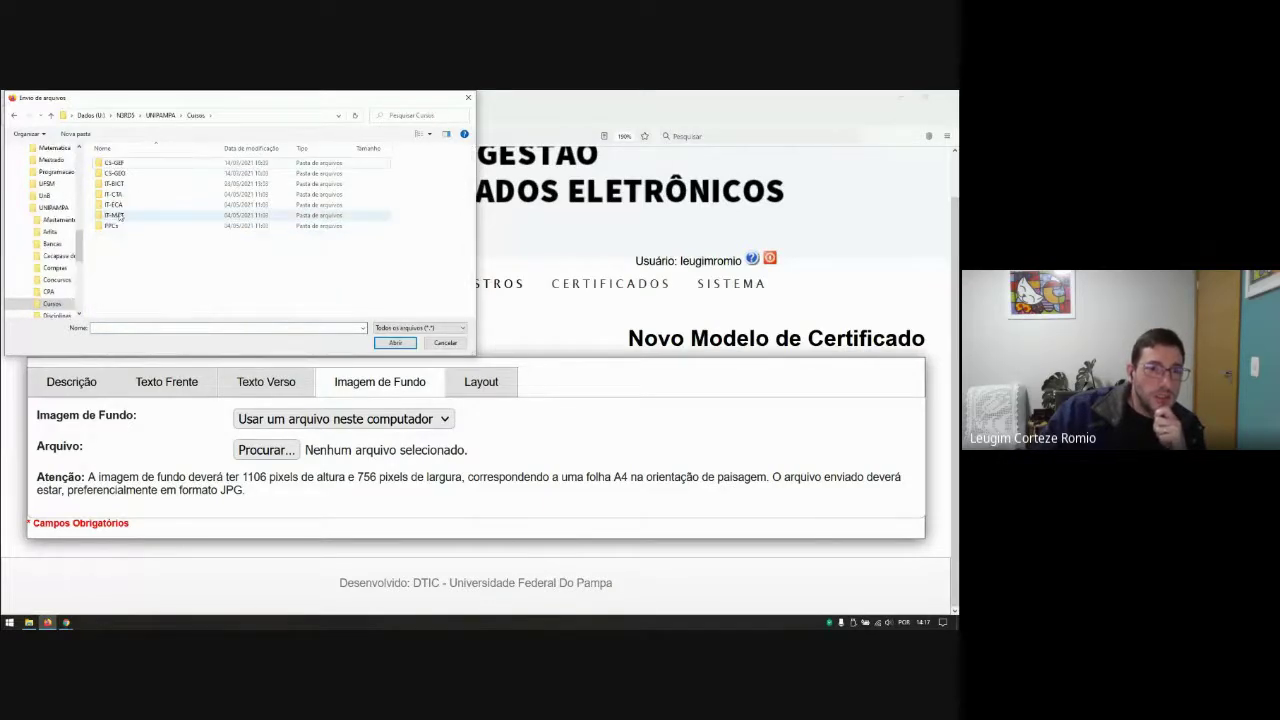
pyautogui.doubleClick(118, 215)
pyautogui.doubleClick(110, 173)
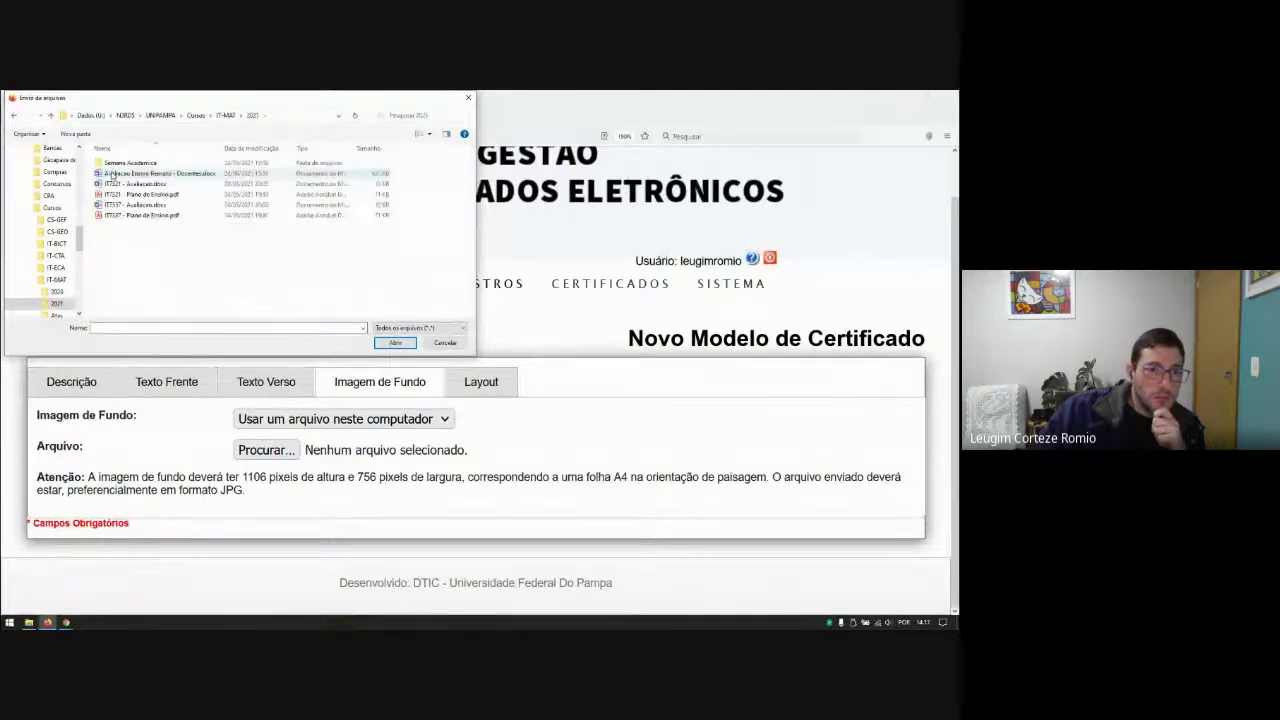
pyautogui.doubleClick(113, 167)
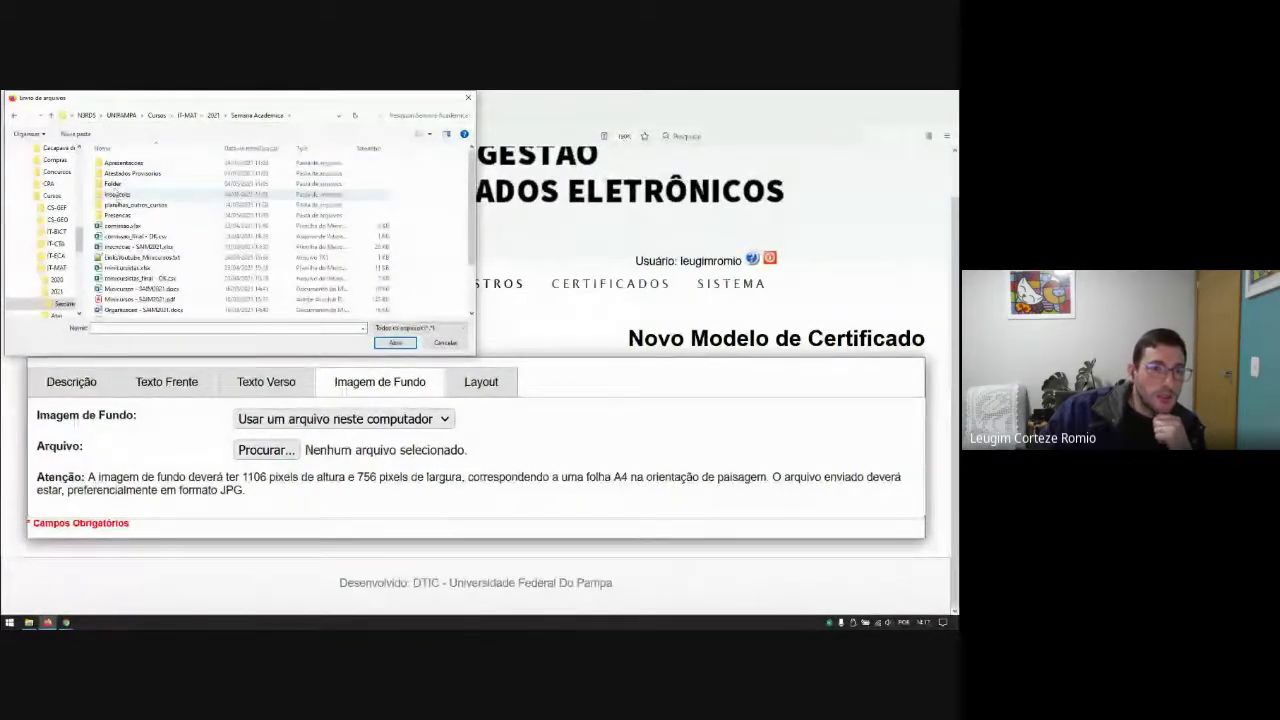
pyautogui.doubleClick(113, 184)
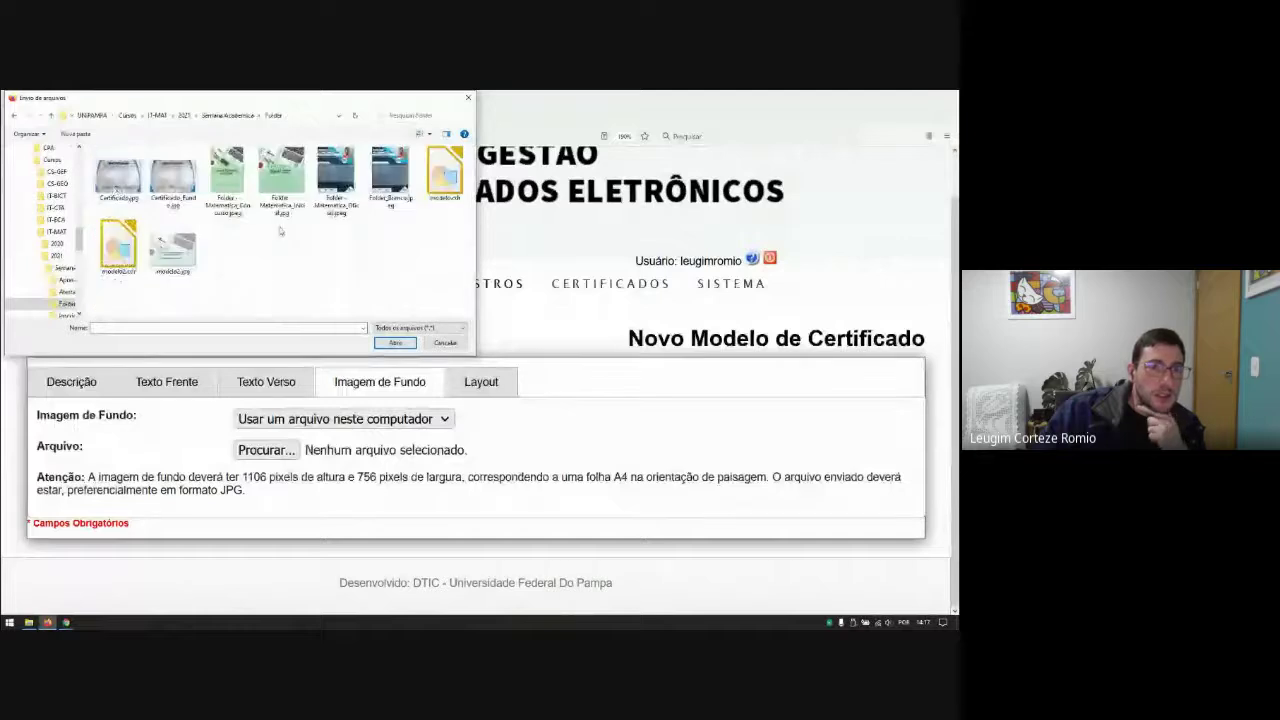
pyautogui.click(172, 248)
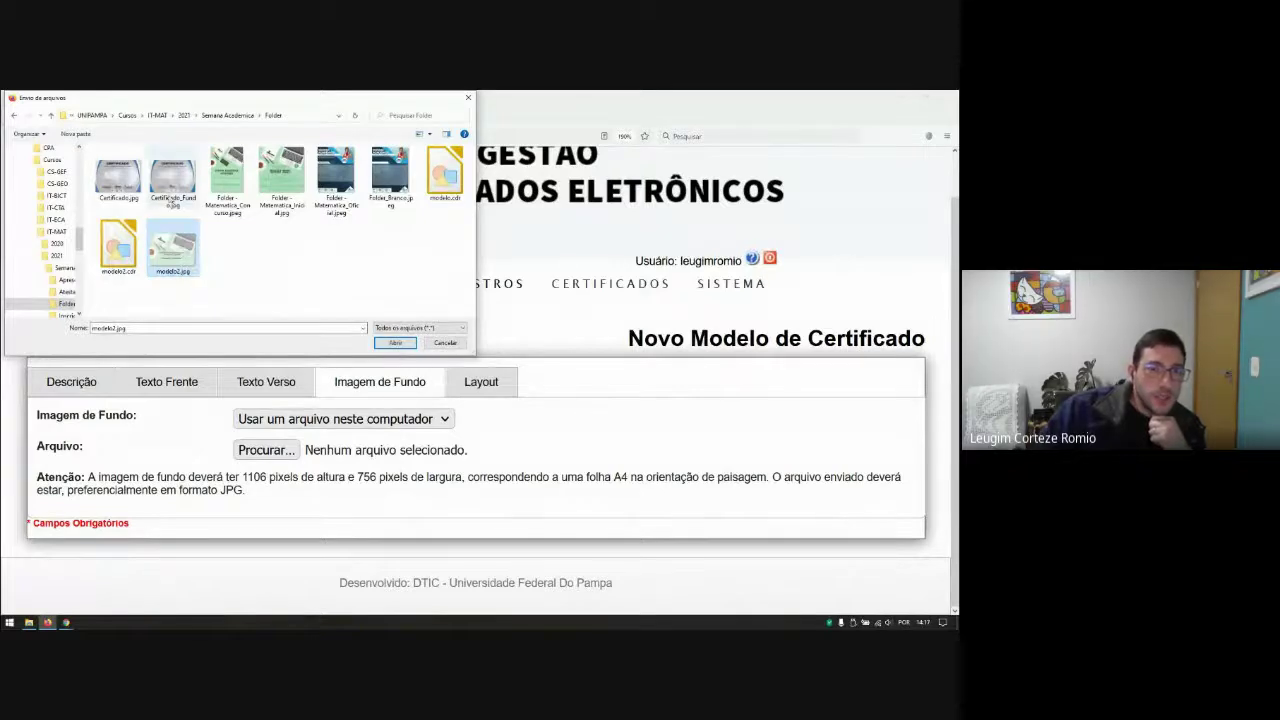
pyautogui.doubleClick(172, 245)
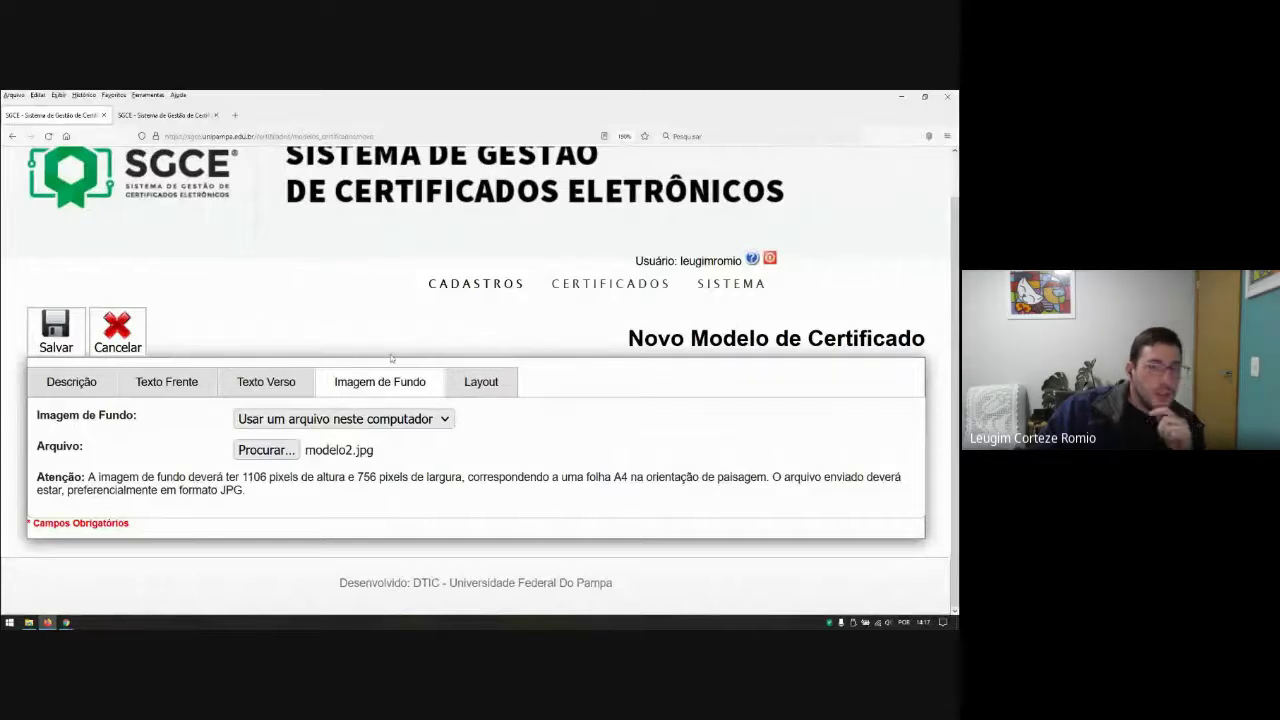
# Step: Show the Layout section and keep Arial as the text style
pyautogui.click(497, 387)
pyautogui.scroll(-3, 588, 349)
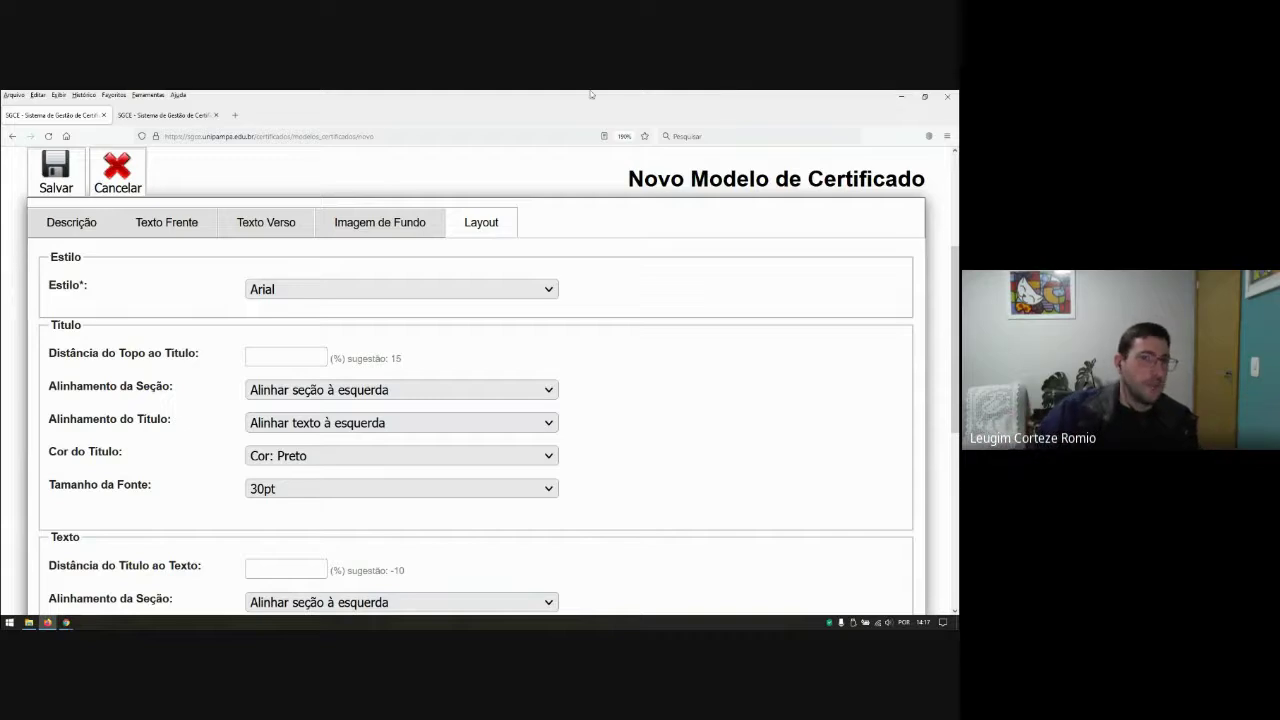
pyautogui.click(316, 288)
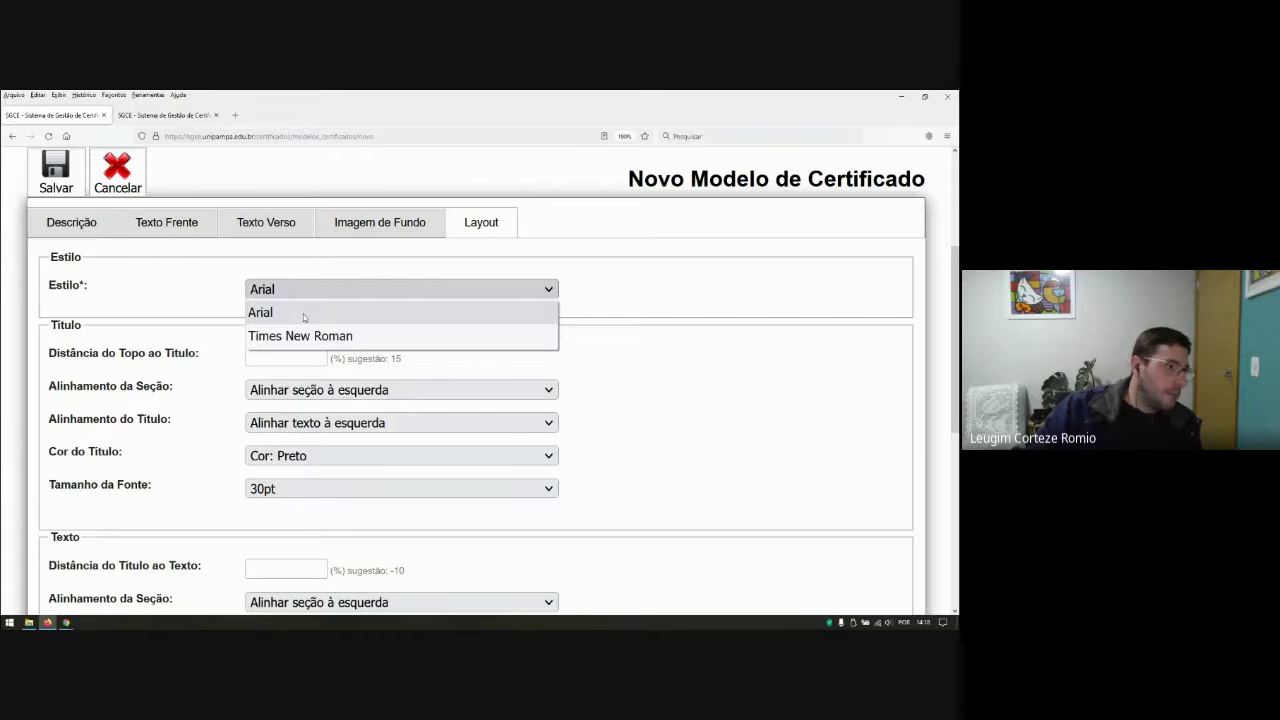
pyautogui.click(303, 314)
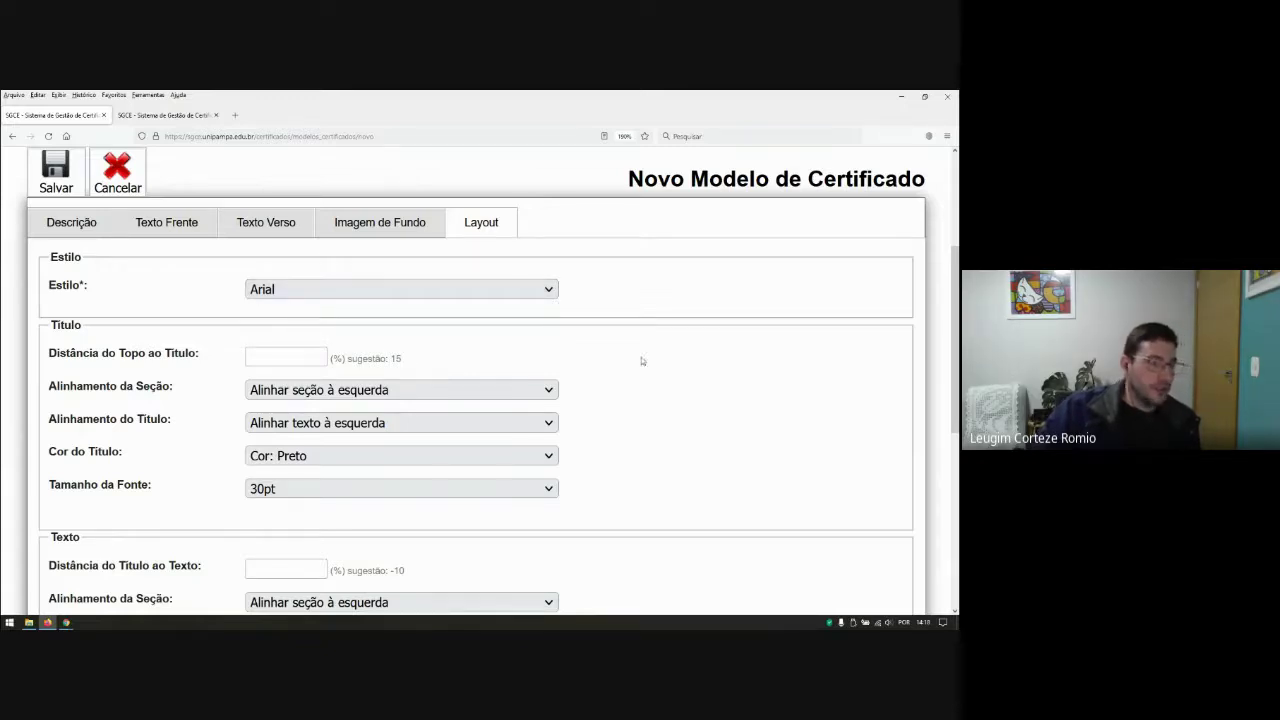
pyautogui.scroll(-2, 740, 415)
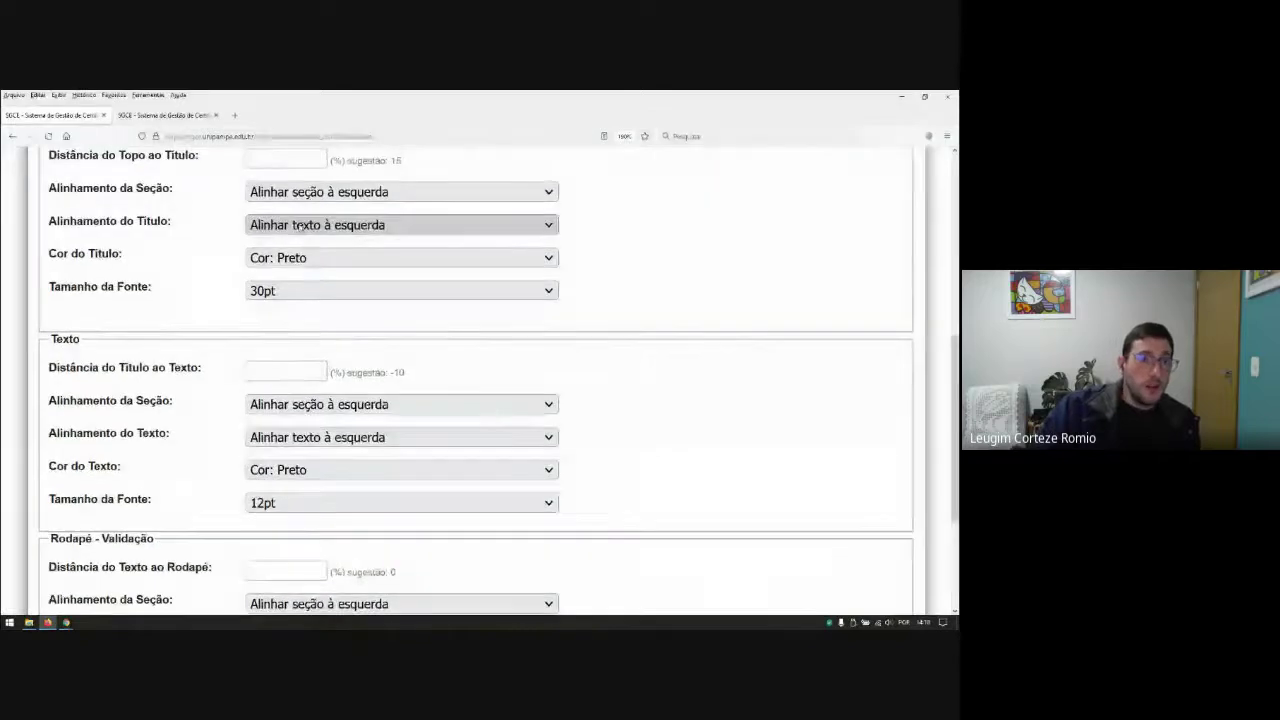
pyautogui.scroll(1, 636, 346)
pyautogui.scroll(1, 636, 346)
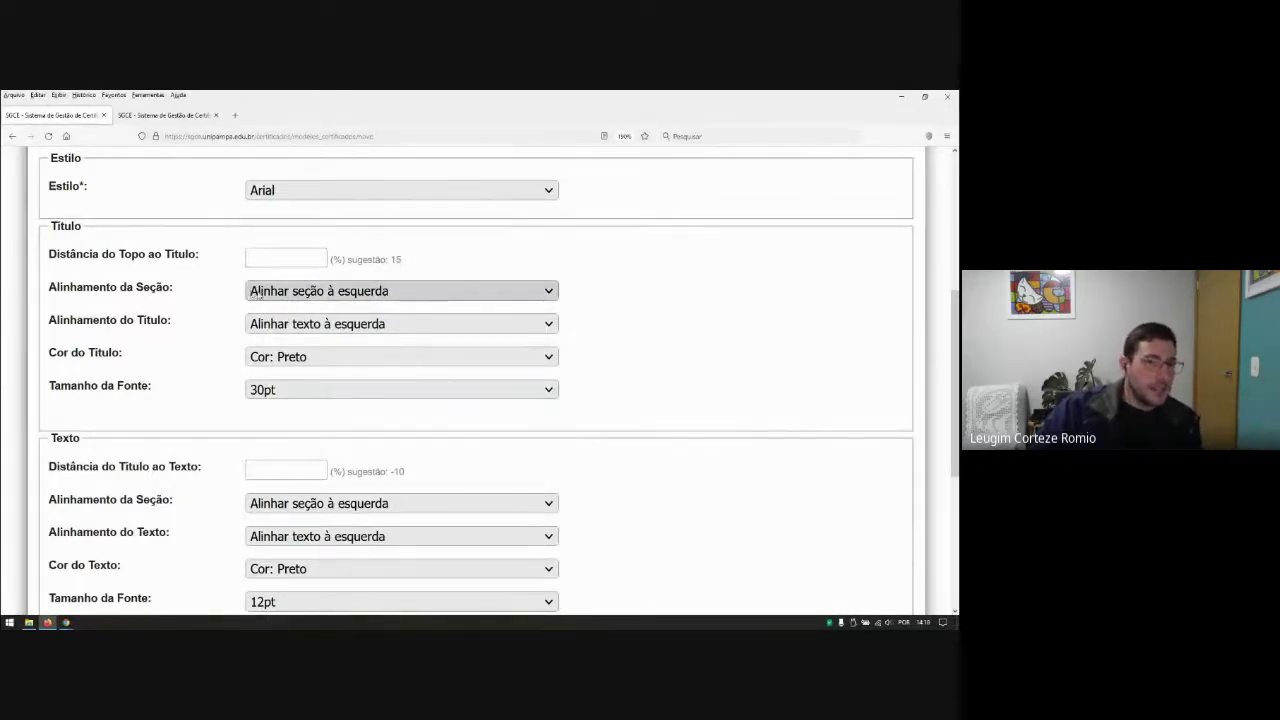
# Step: Keep the title colour black and the title font size at 30pt
pyautogui.click(282, 360)
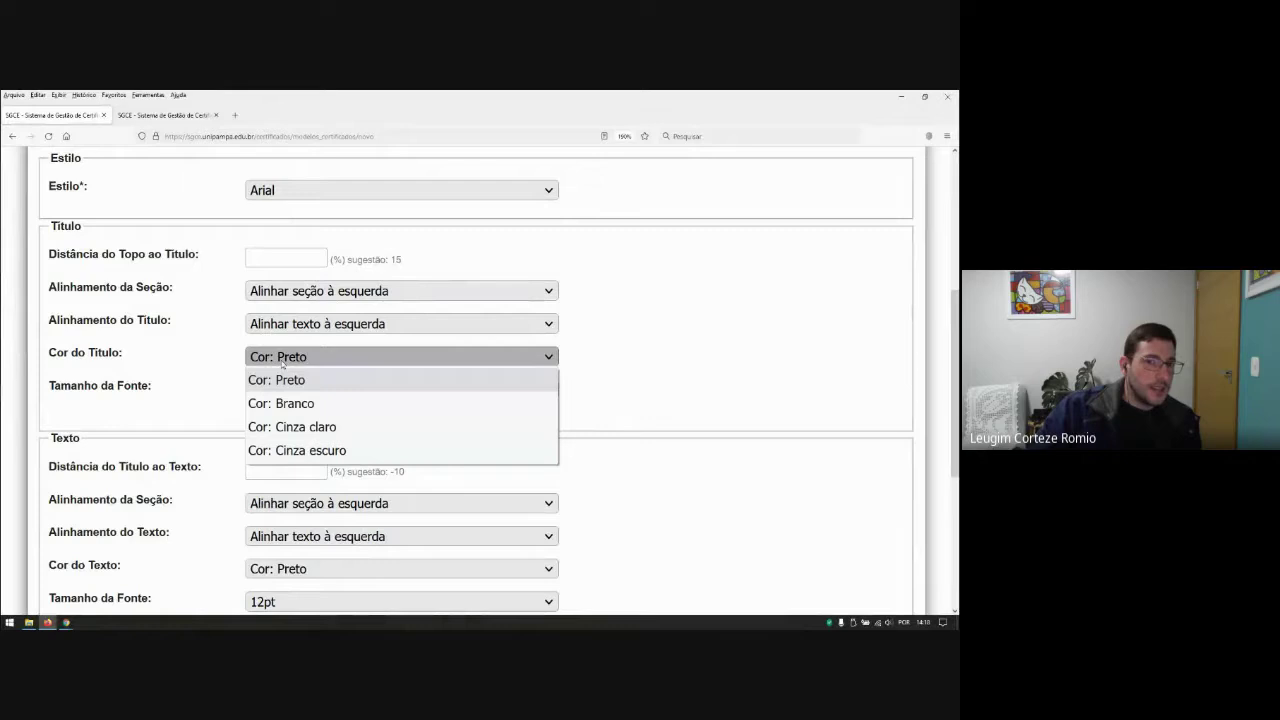
pyautogui.click(336, 360)
pyautogui.click(395, 395)
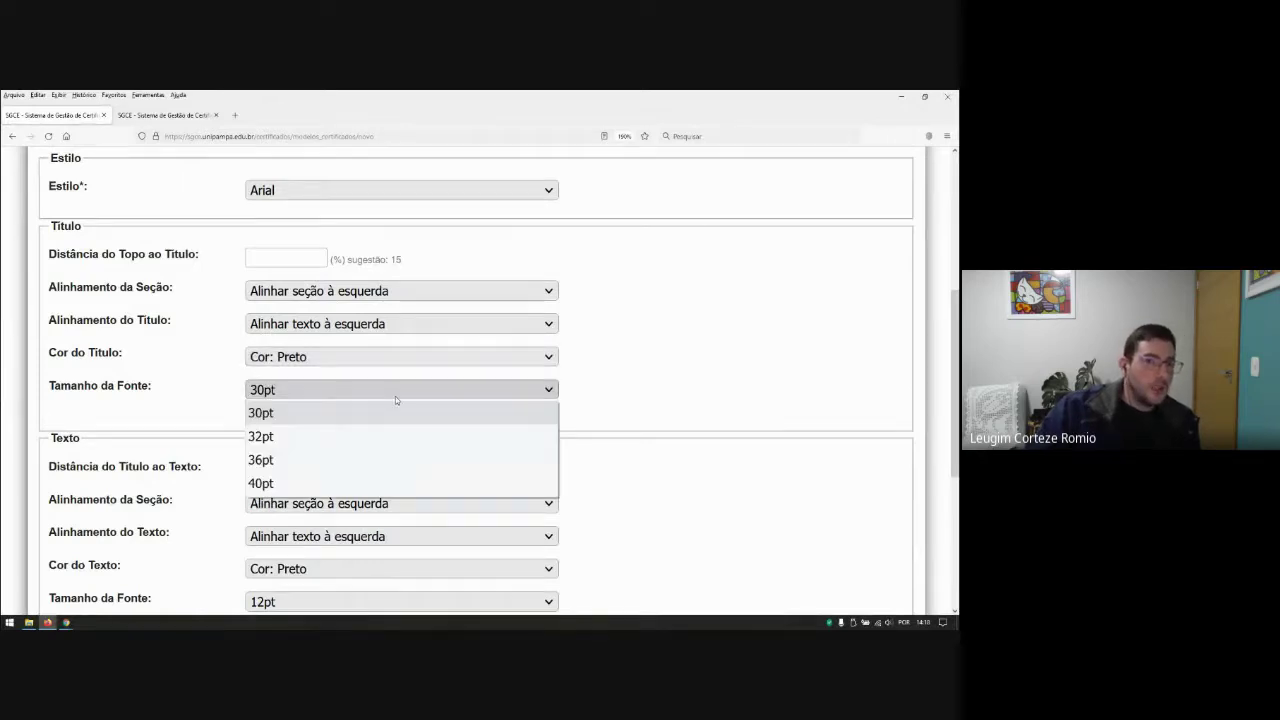
pyautogui.click(386, 396)
pyautogui.scroll(-3, 686, 369)
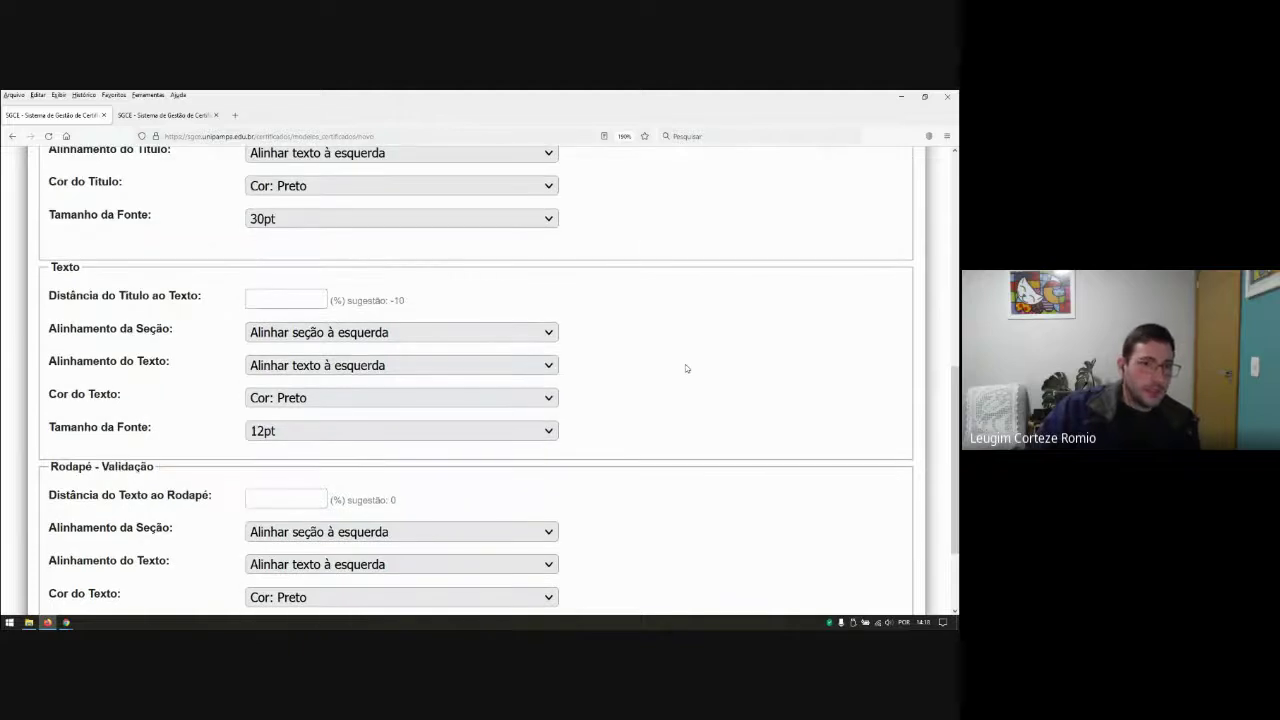
pyautogui.scroll(-2, 357, 380)
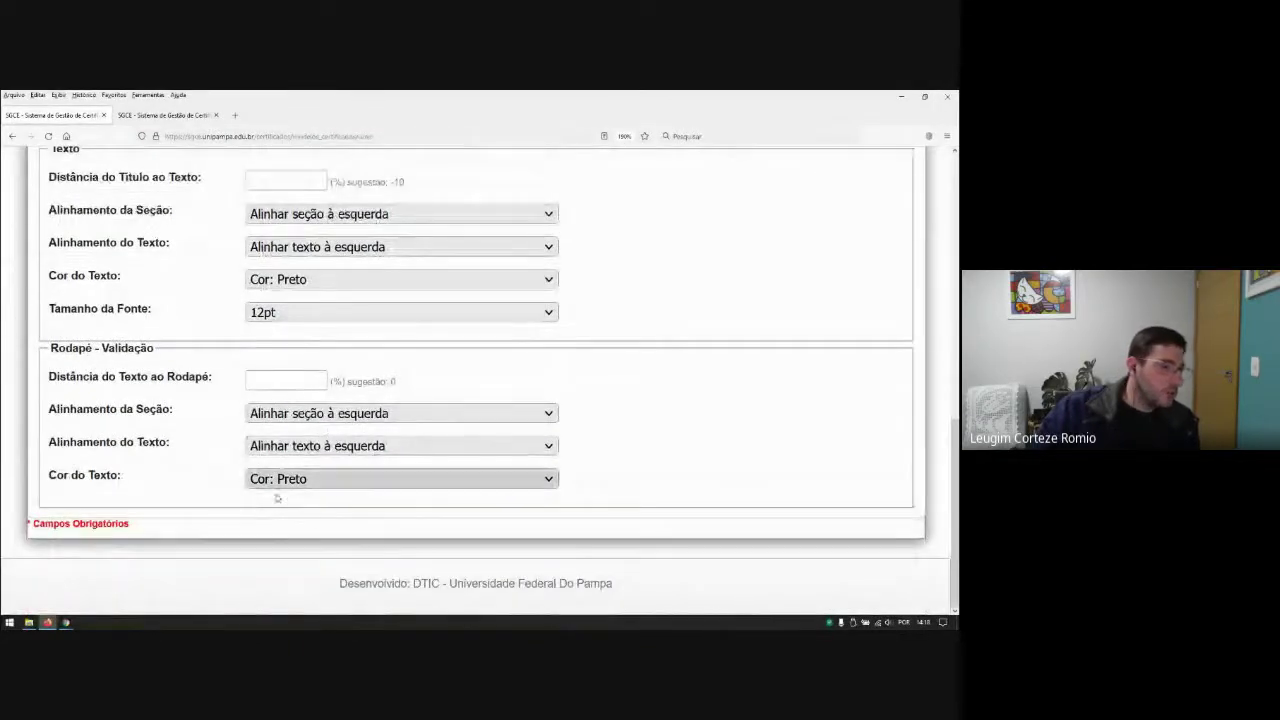
pyautogui.scroll(5, 288, 425)
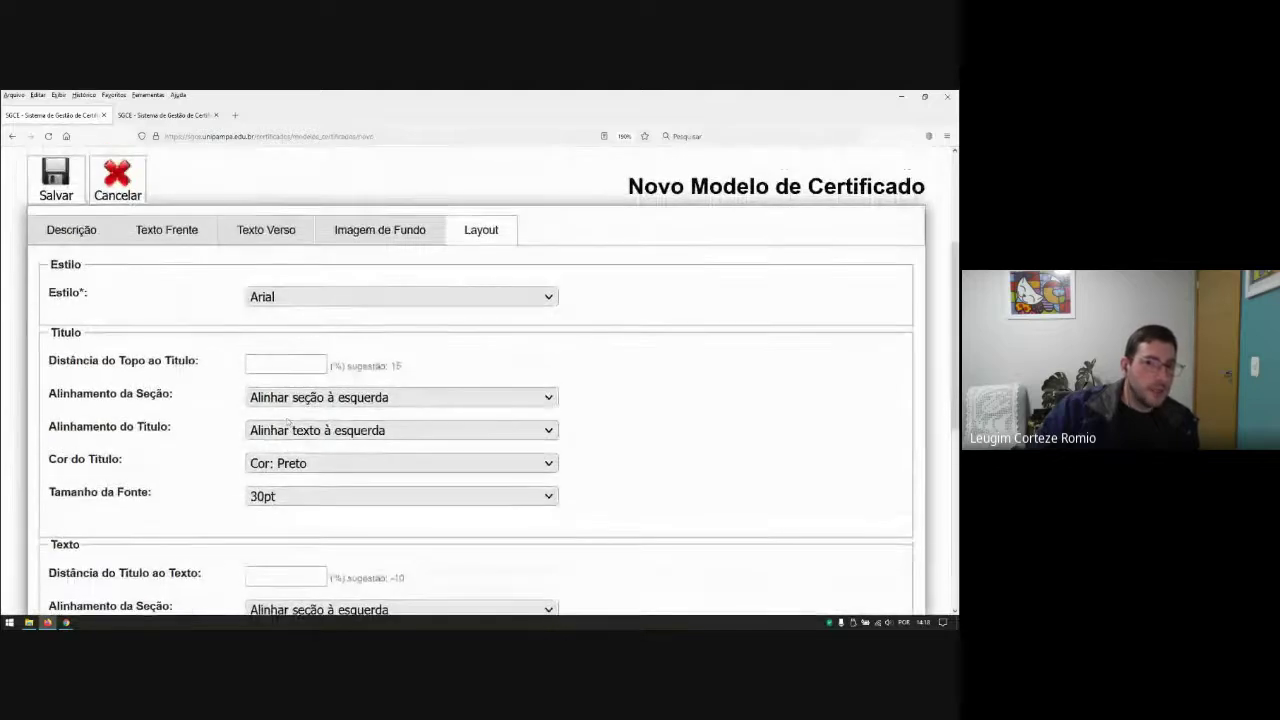
pyautogui.click(288, 366)
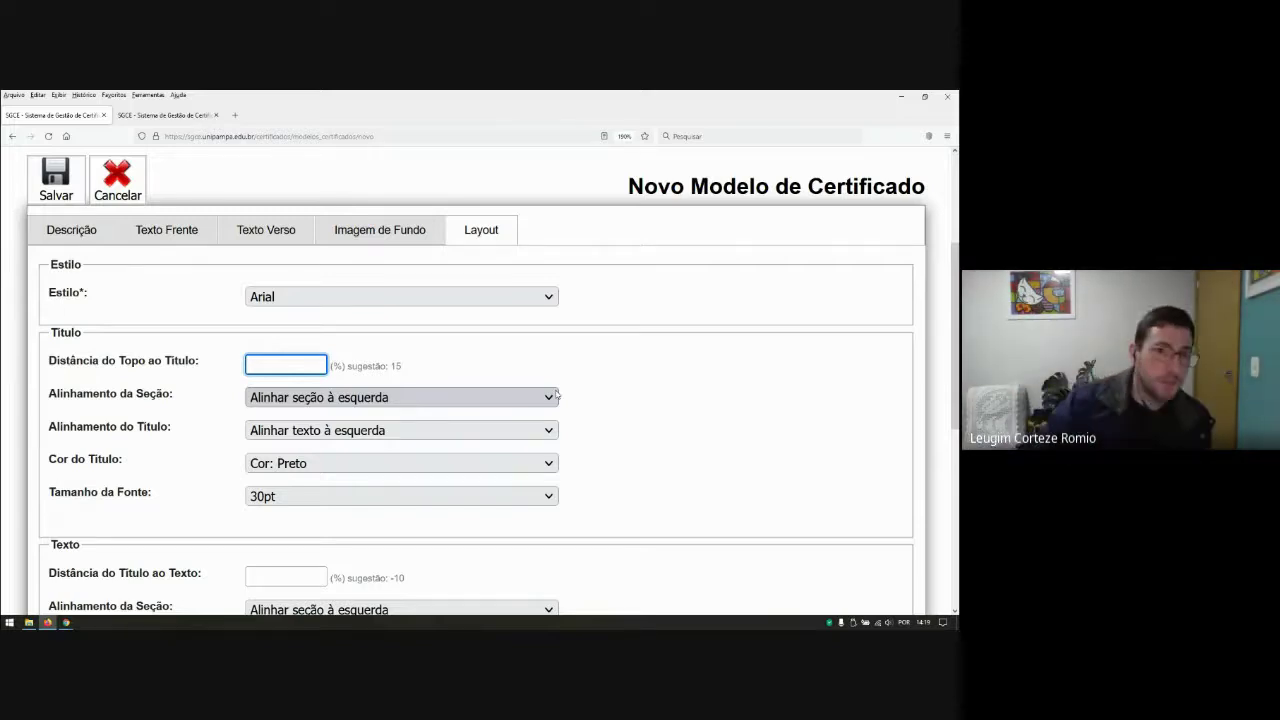
# Step: Set the title-to-text distance to 10 and the text-to-footer distance to 0
pyautogui.write('0')
pyautogui.scroll(-2, 660, 415)
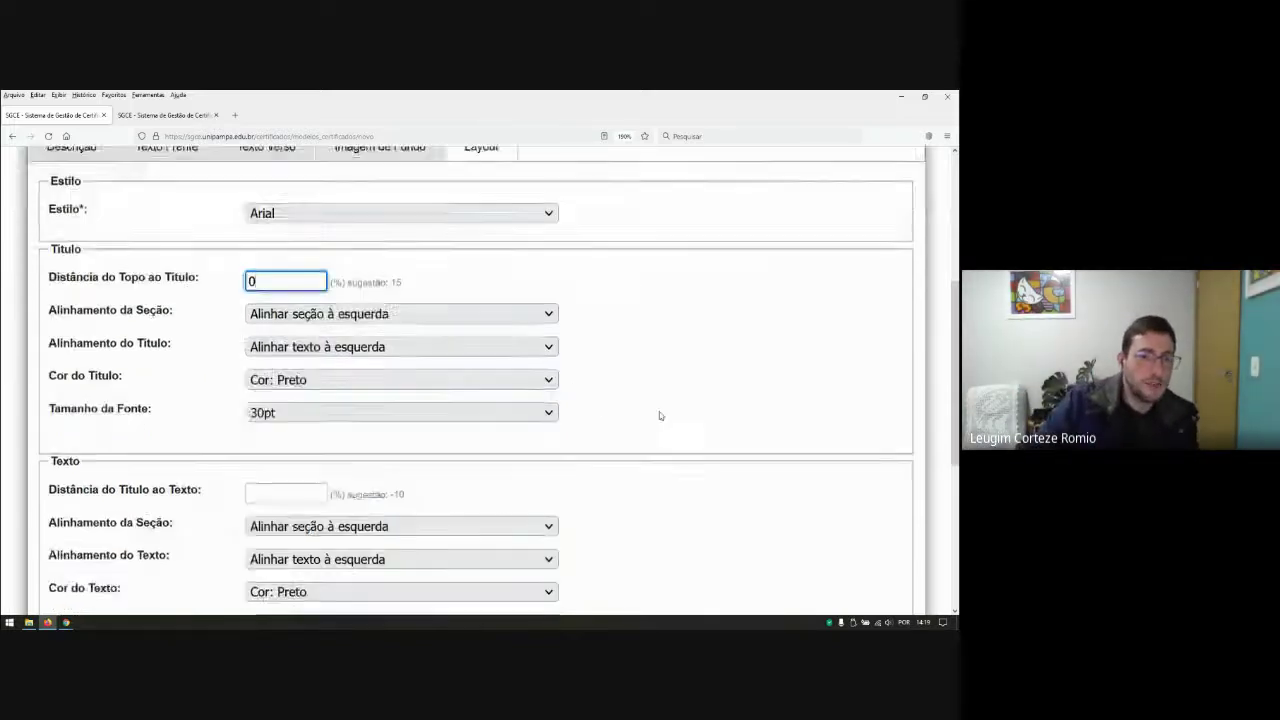
pyautogui.scroll(-1, 659, 415)
pyautogui.click(290, 477)
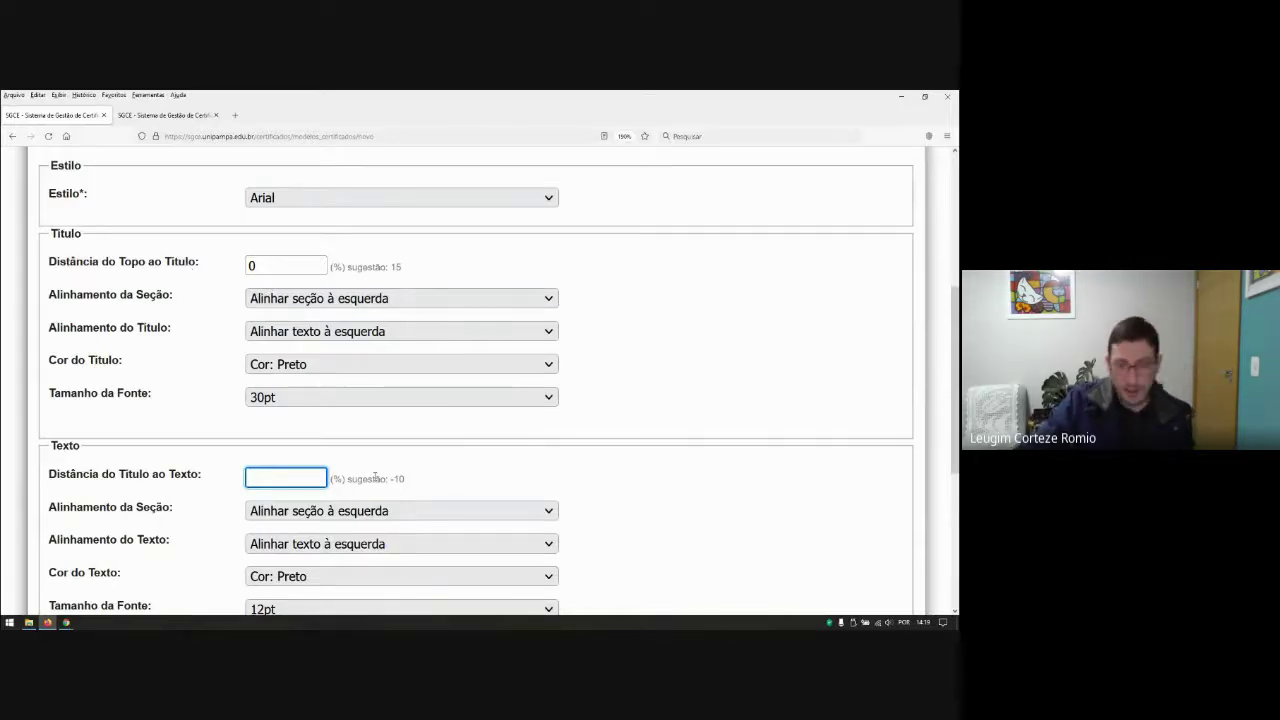
pyautogui.write('10')
pyautogui.scroll(-2, 600, 500)
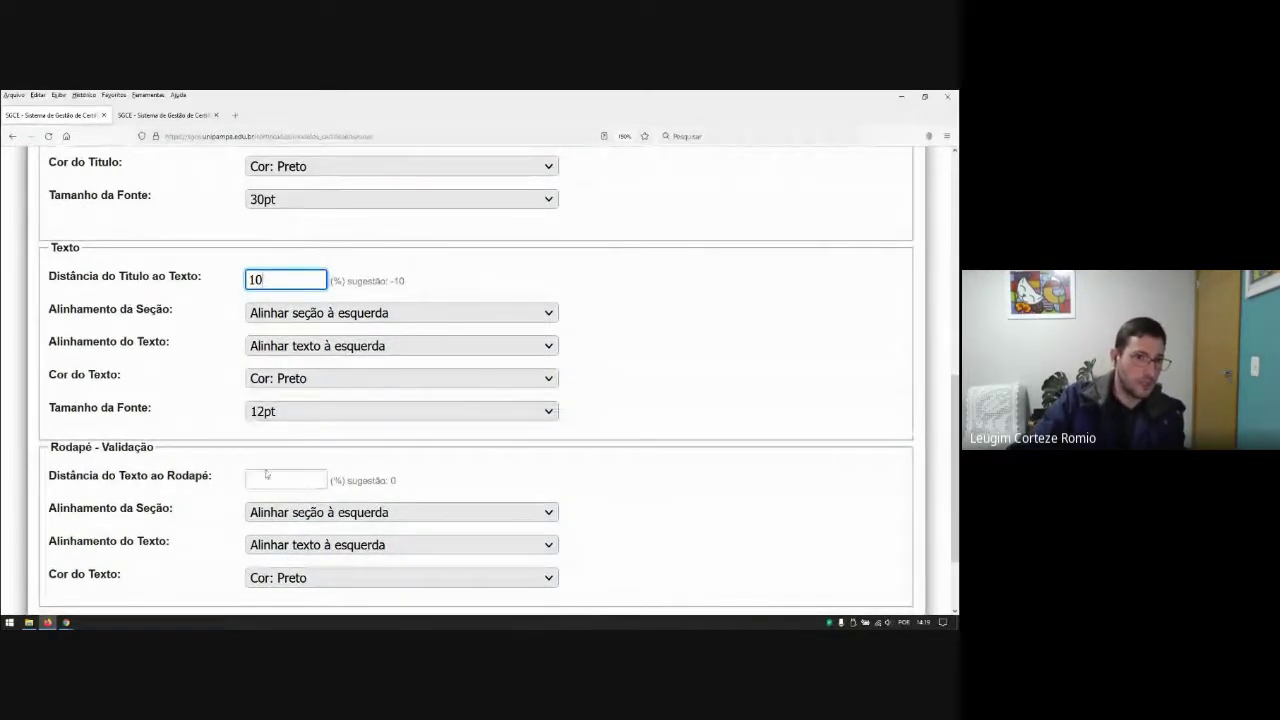
pyautogui.click(302, 483)
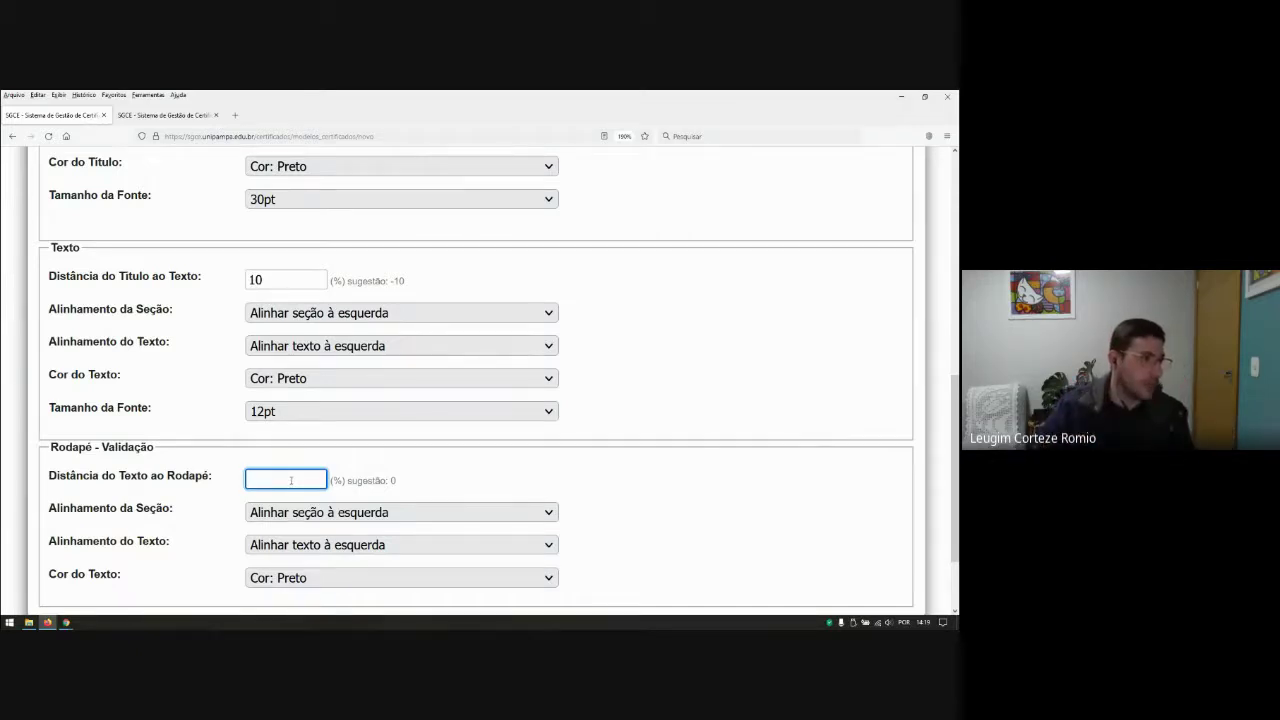
pyautogui.write('0')
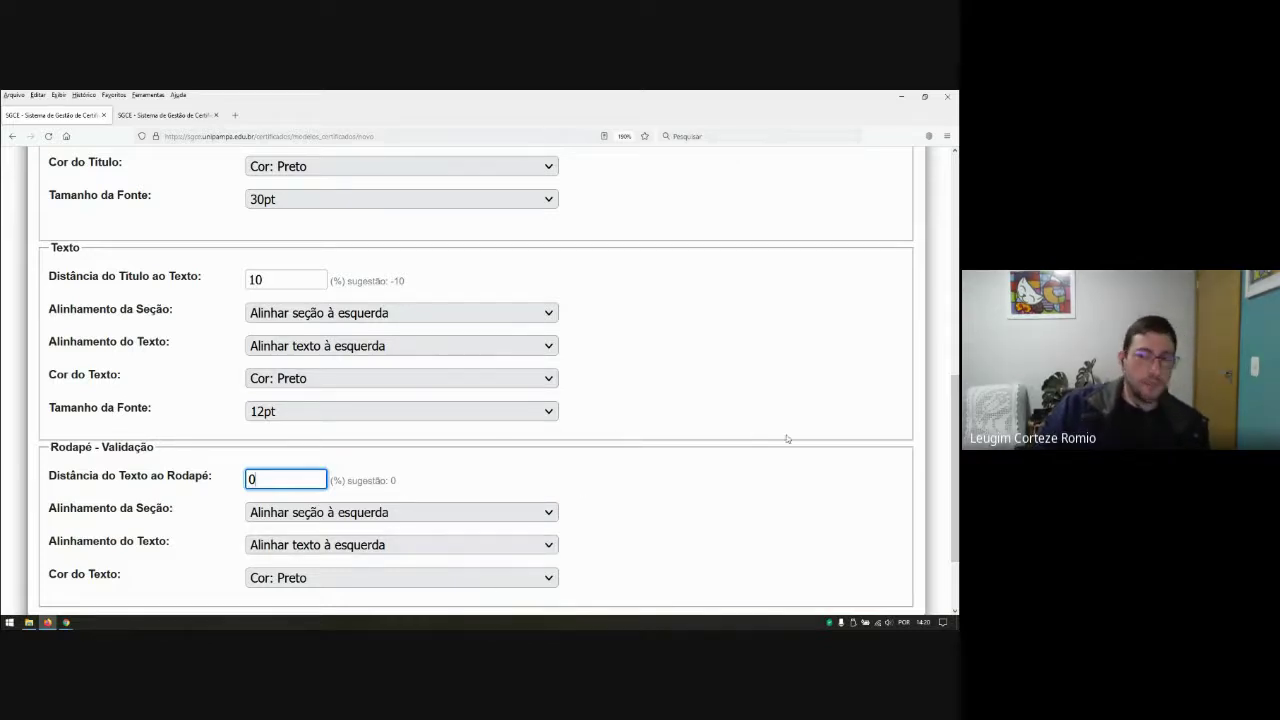
pyautogui.scroll(-1, 480, 380)
pyautogui.scroll(4, 480, 380)
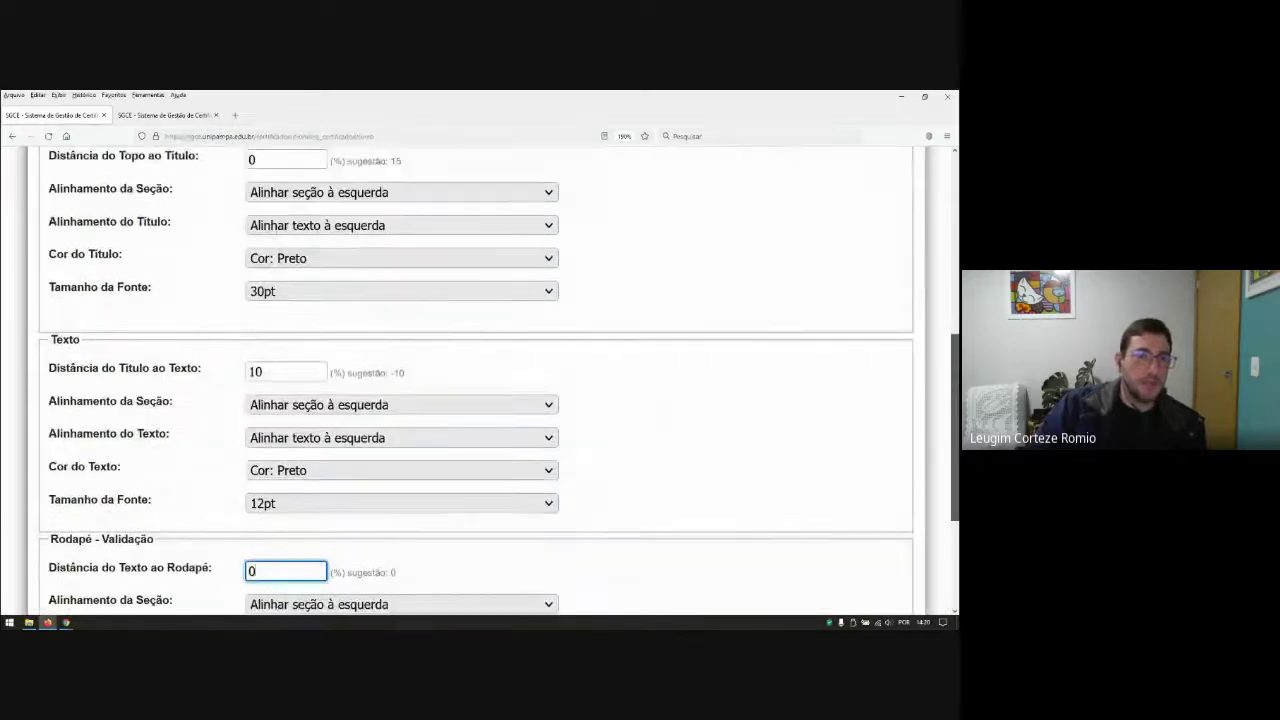
pyautogui.moveTo(955, 395); pyautogui.dragTo(955, 462)
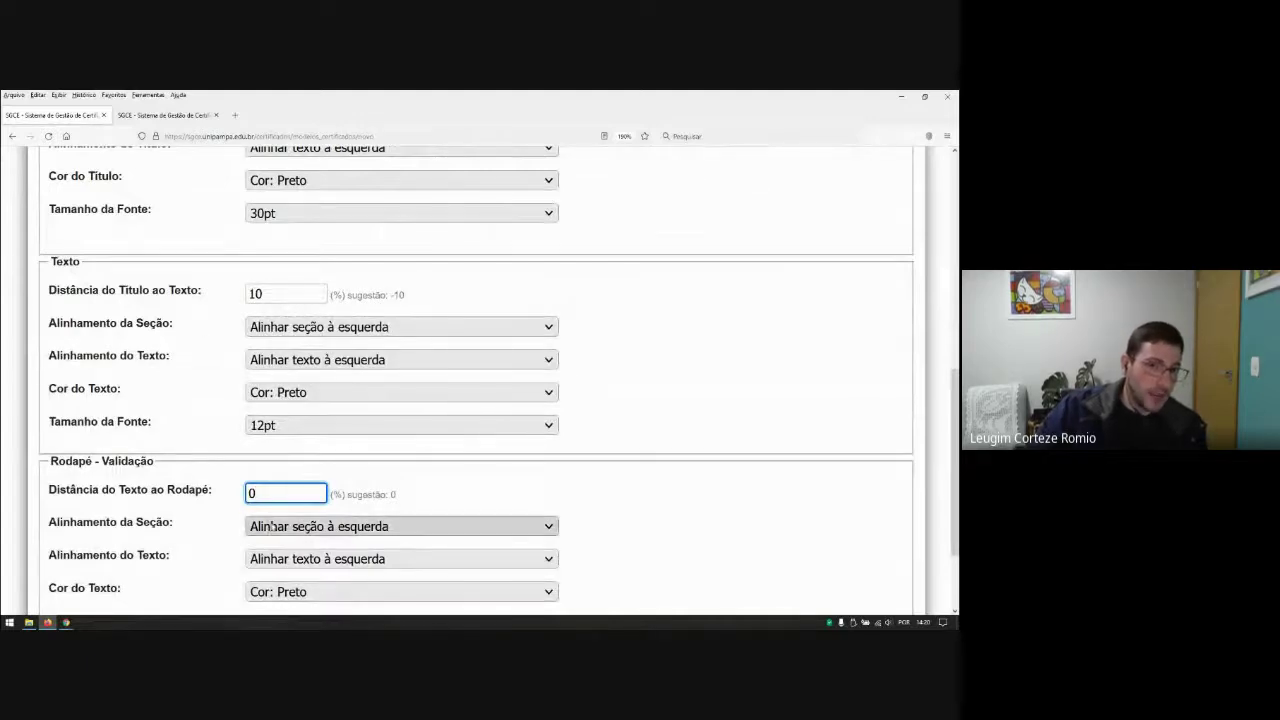
pyautogui.scroll(2, 366, 450)
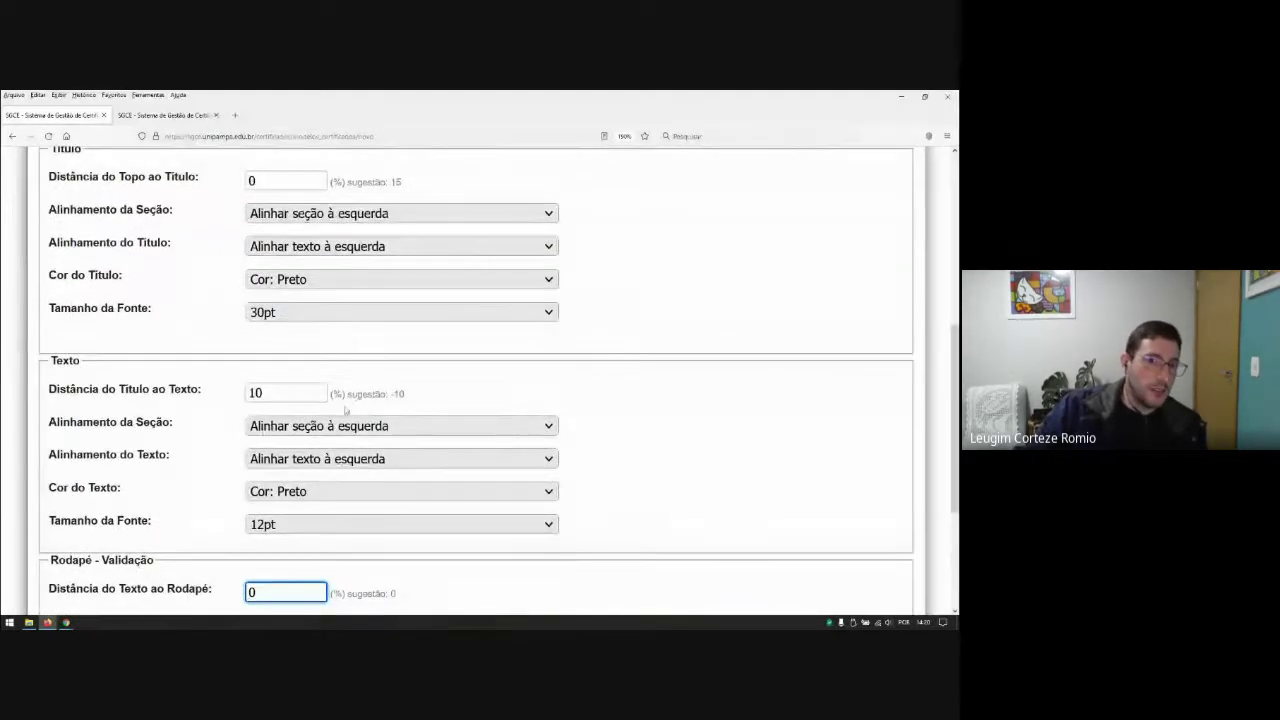
pyautogui.scroll(2, 366, 403)
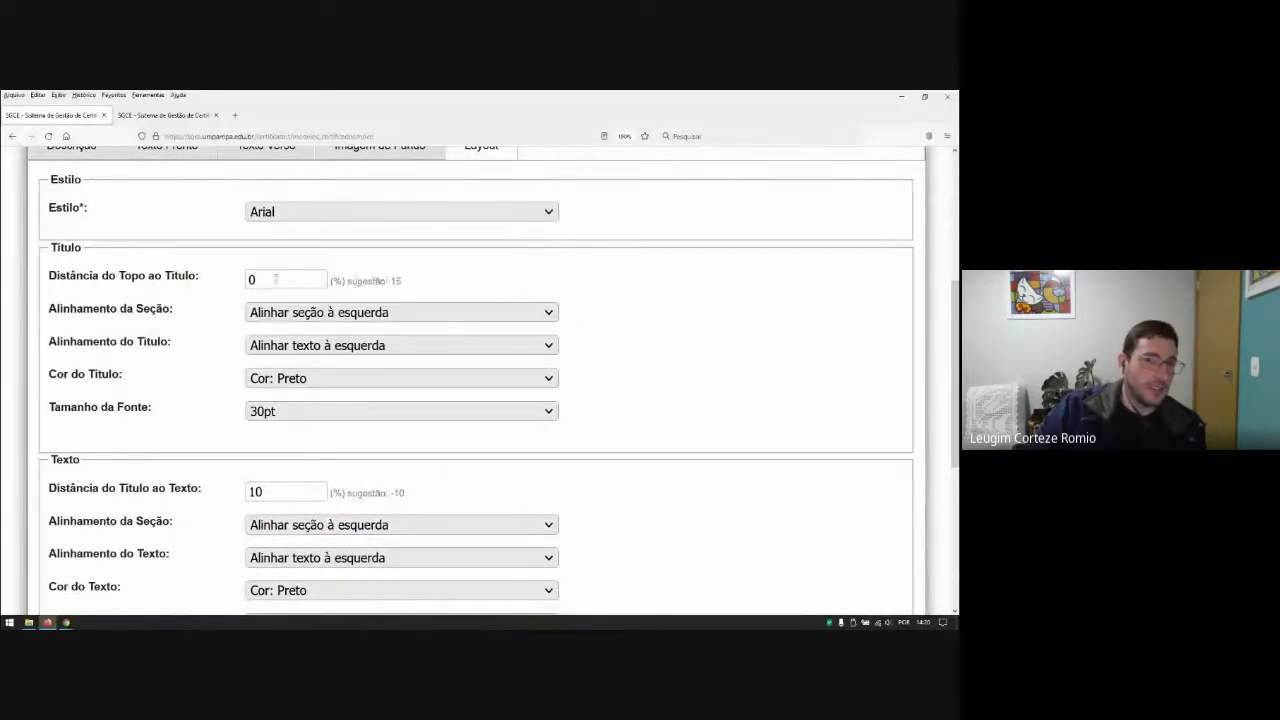
# Step: Set Distância do Topo ao Título to 15 and keep the body text at 12pt
pyautogui.doubleClick(263, 280)
pyautogui.write('15')
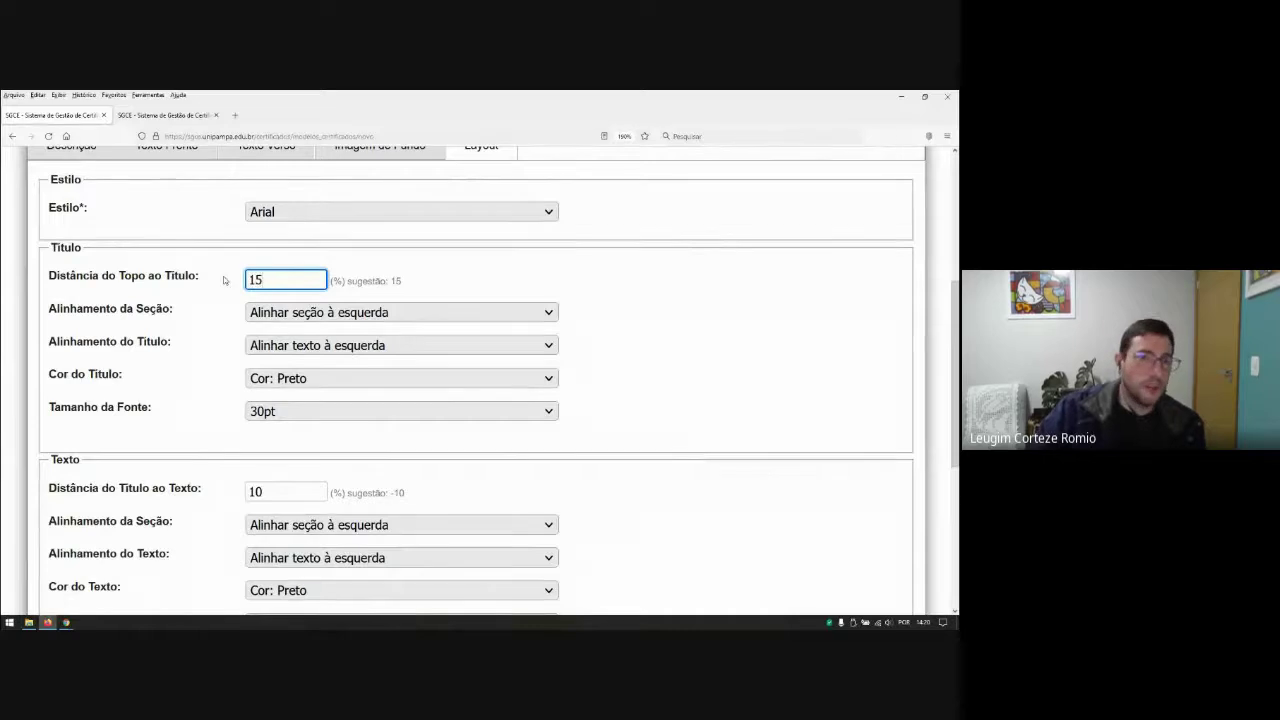
pyautogui.press('BackSpace')
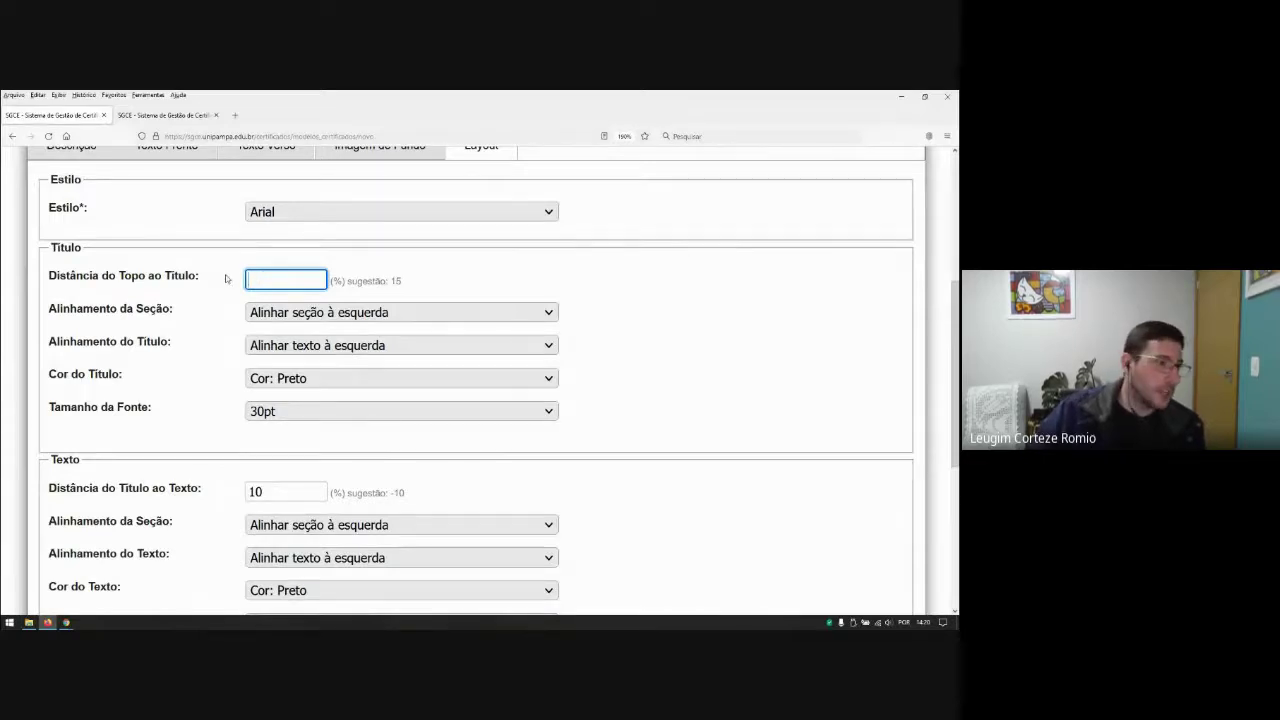
pyautogui.write('15')
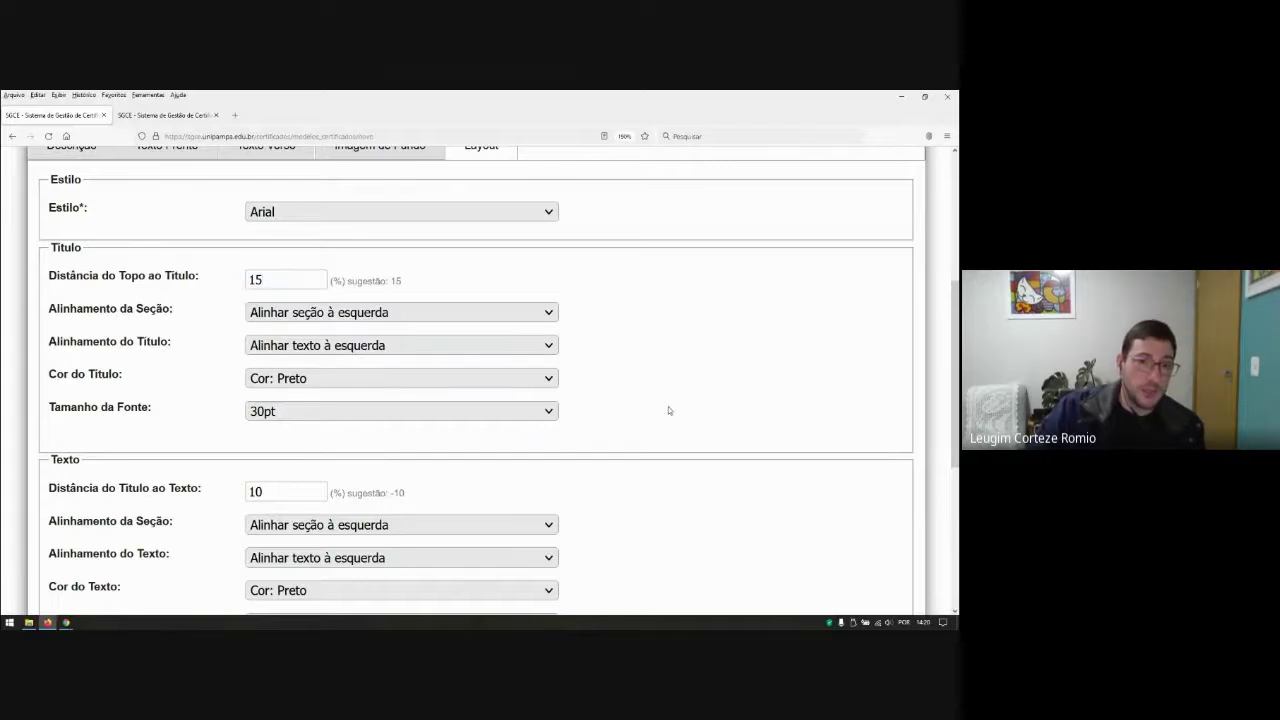
pyautogui.scroll(-3, 668, 412)
pyautogui.click(287, 427)
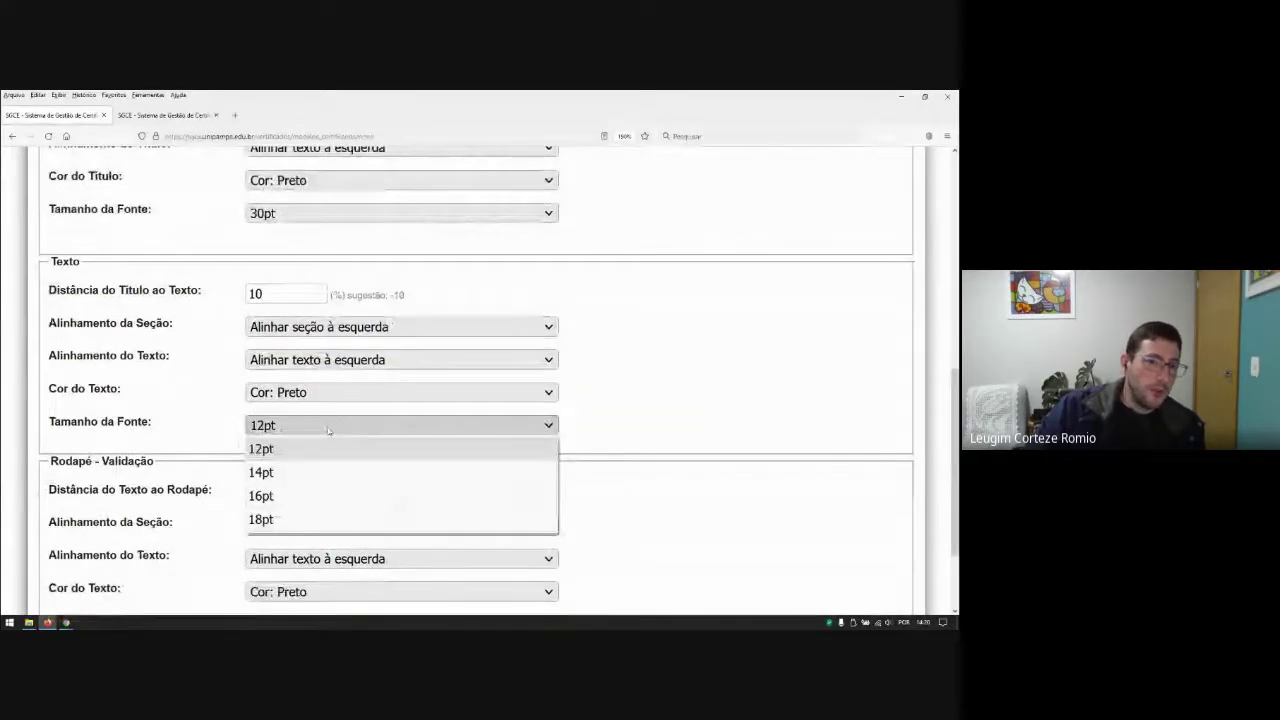
pyautogui.click(330, 432)
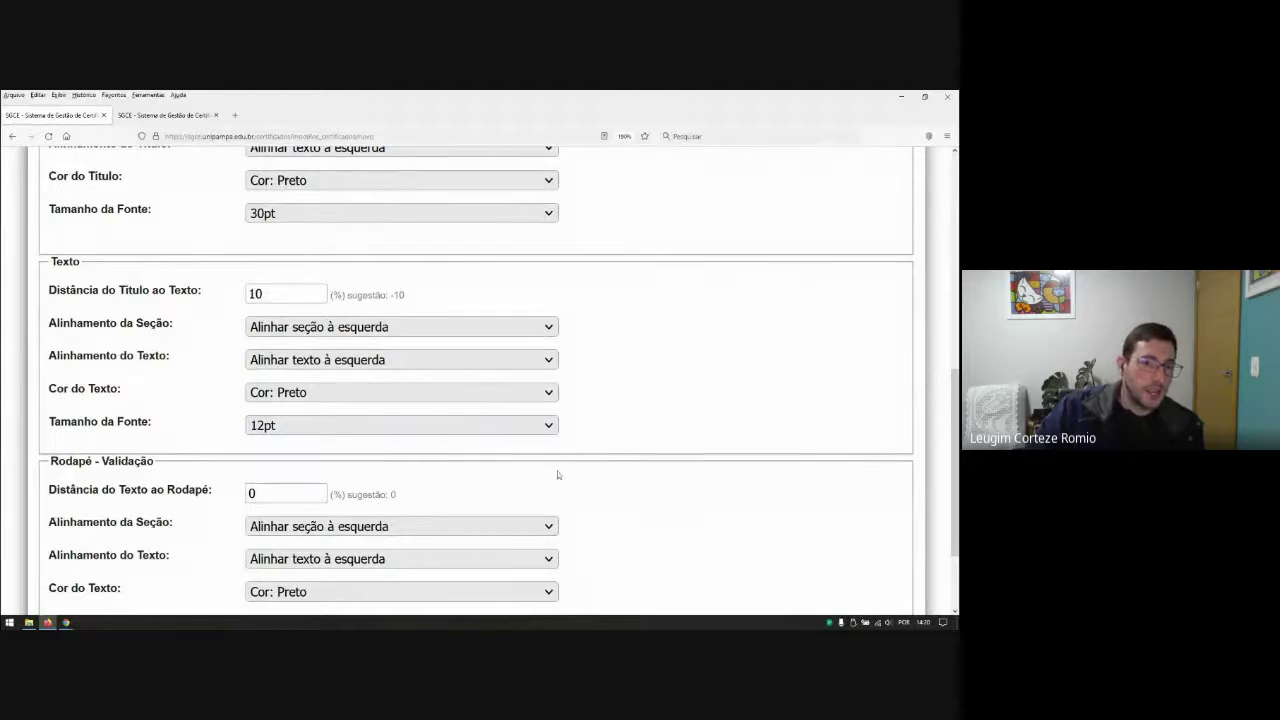
pyautogui.scroll(2, 769, 441)
pyautogui.scroll(2, 769, 441)
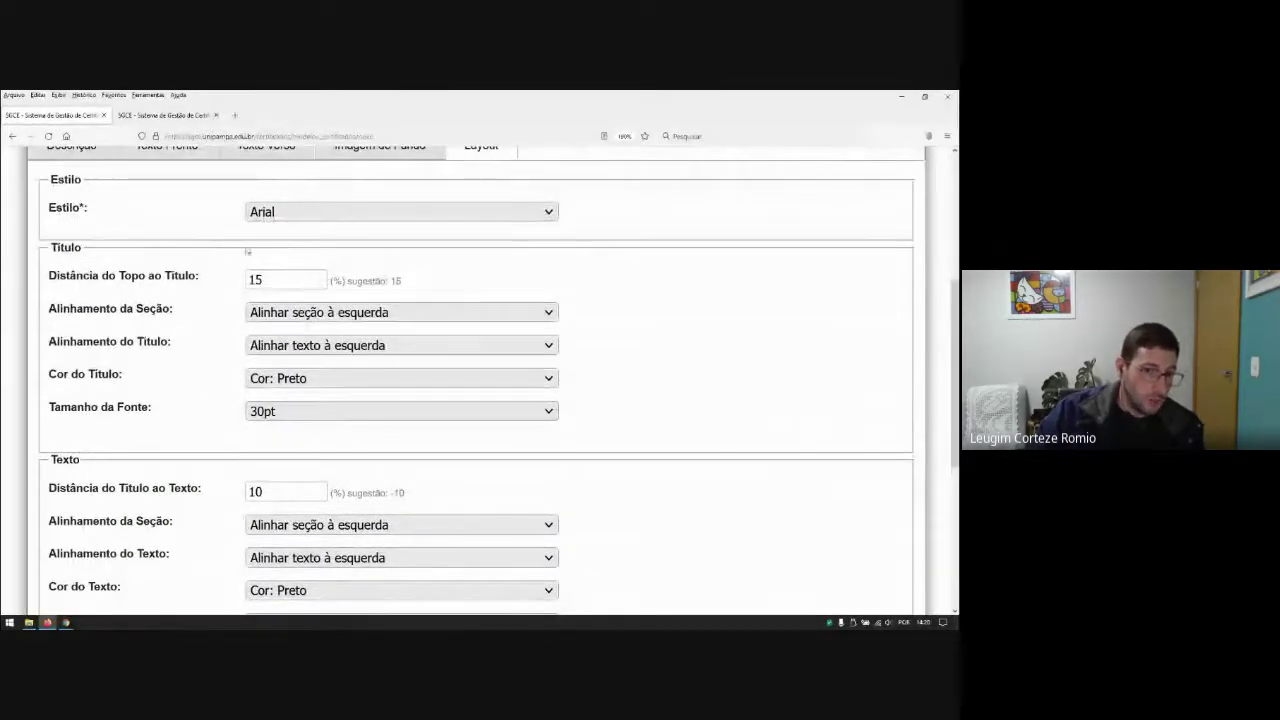
pyautogui.scroll(-3, 476, 428)
pyautogui.scroll(-4, 476, 428)
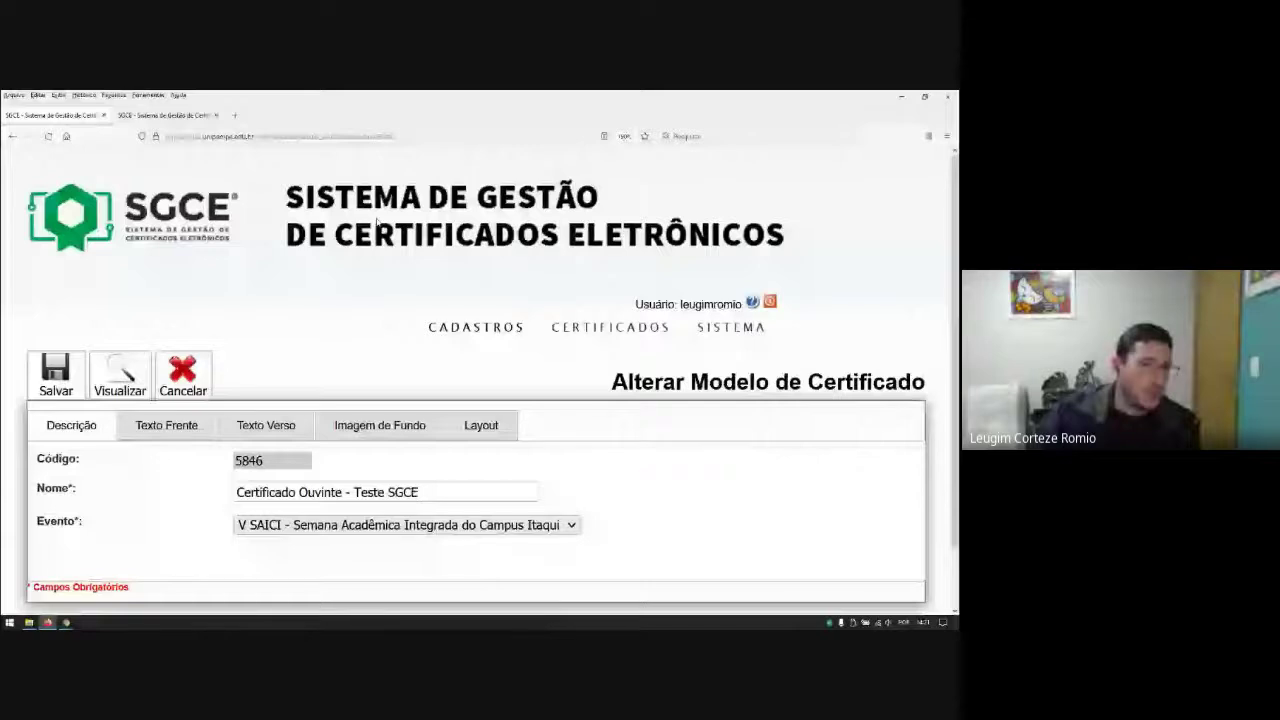
# Step: Generate a Visualizar preview and open modelo5846.pdf in Firefox
pyautogui.scroll(-1, 577, 362)
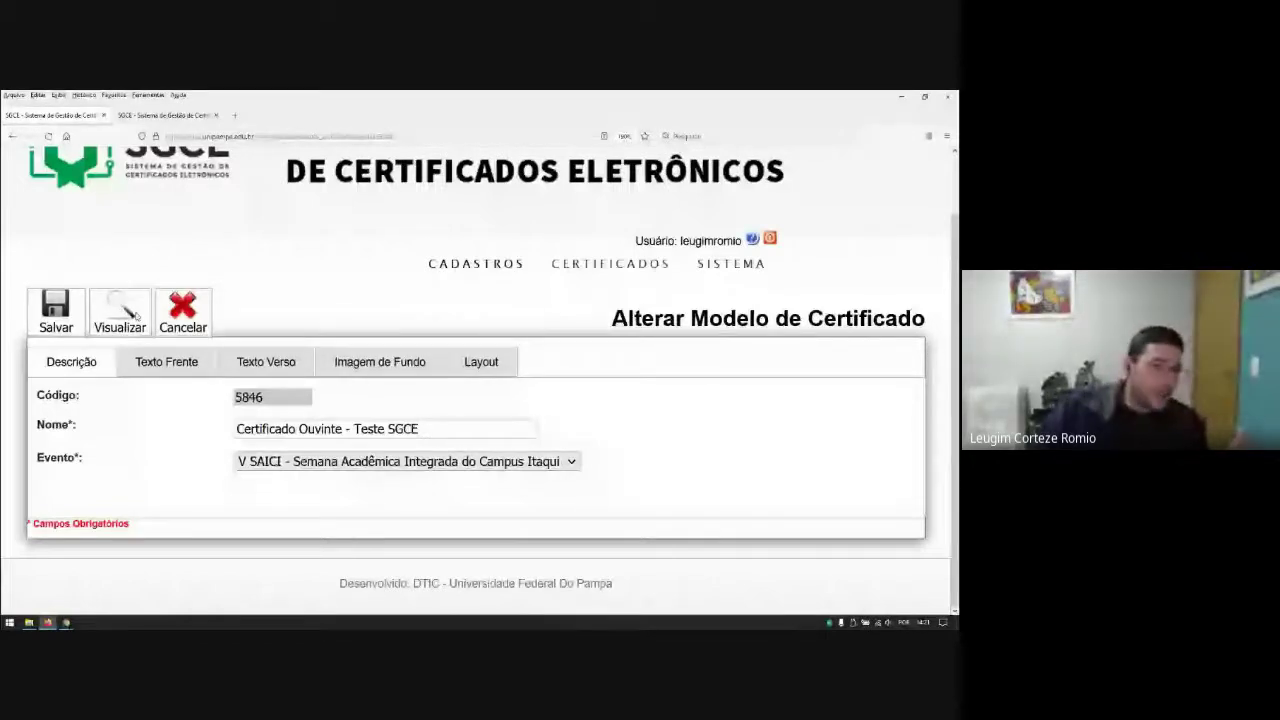
pyautogui.click(120, 312)
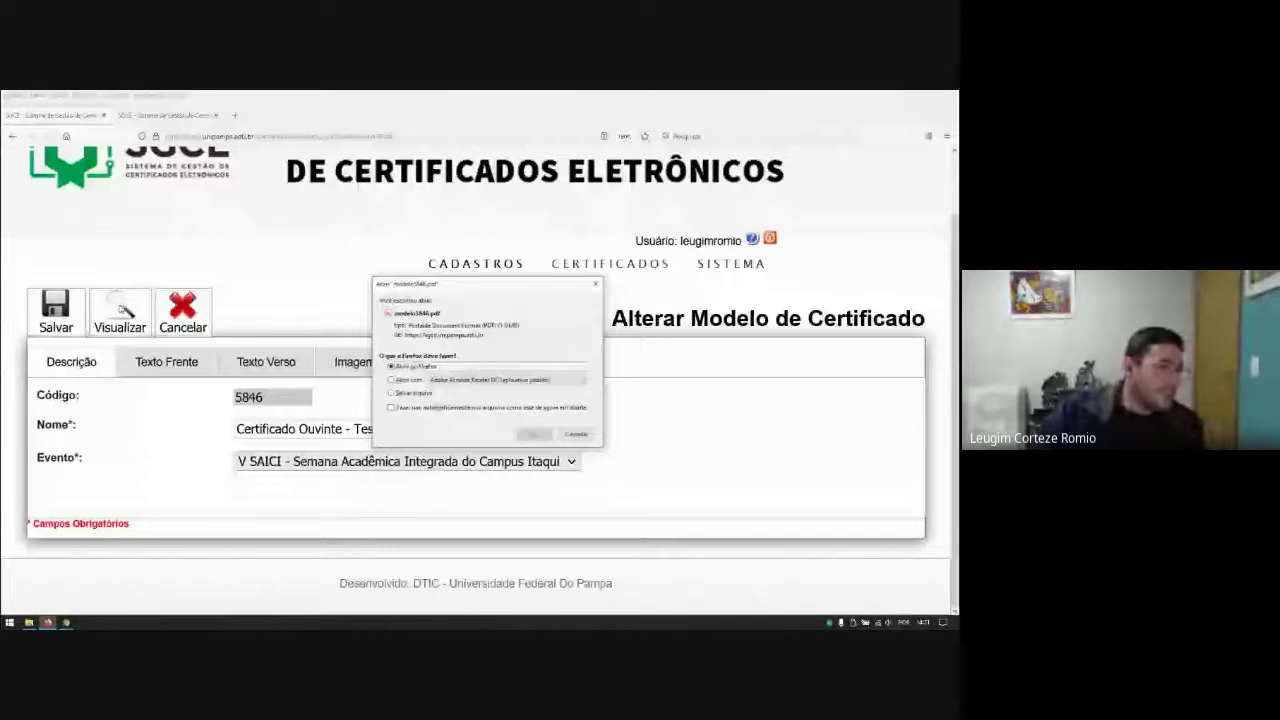
pyautogui.press('Return')
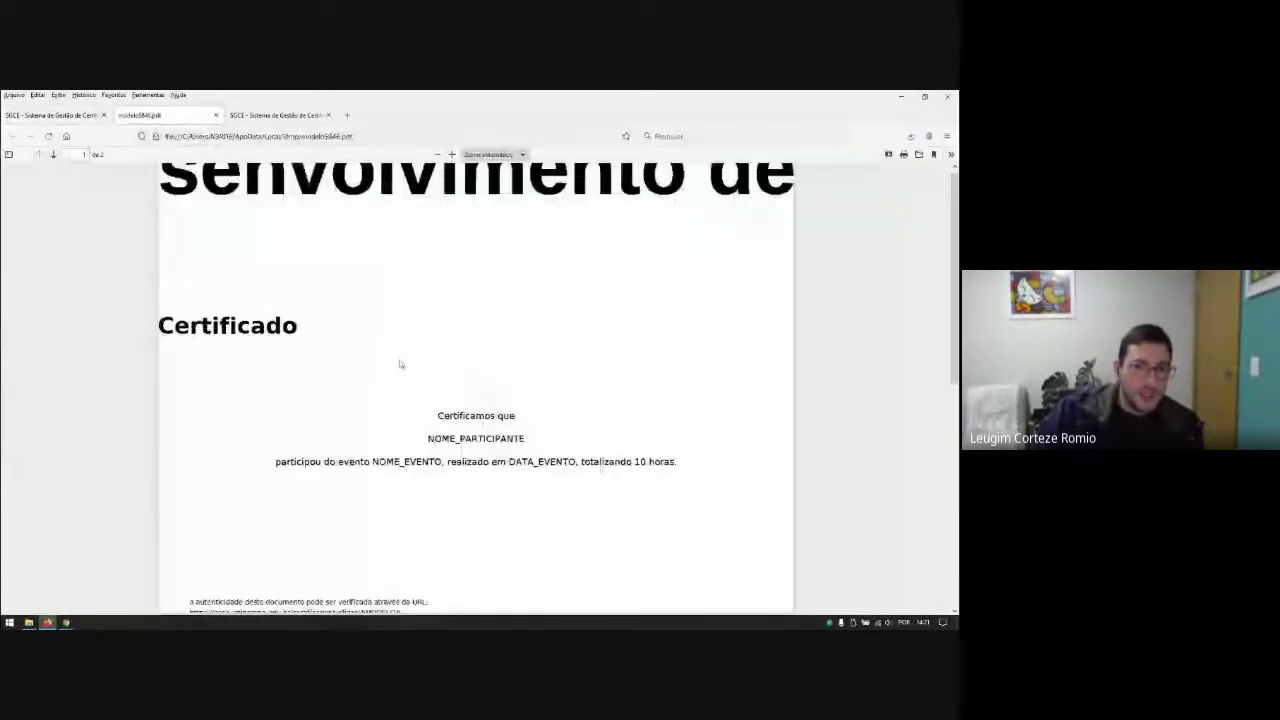
# Step: Review both preview pages, selecting the Certificado heading and authenticity notice, then close the PDF
pyautogui.scroll(-3, 400, 364)
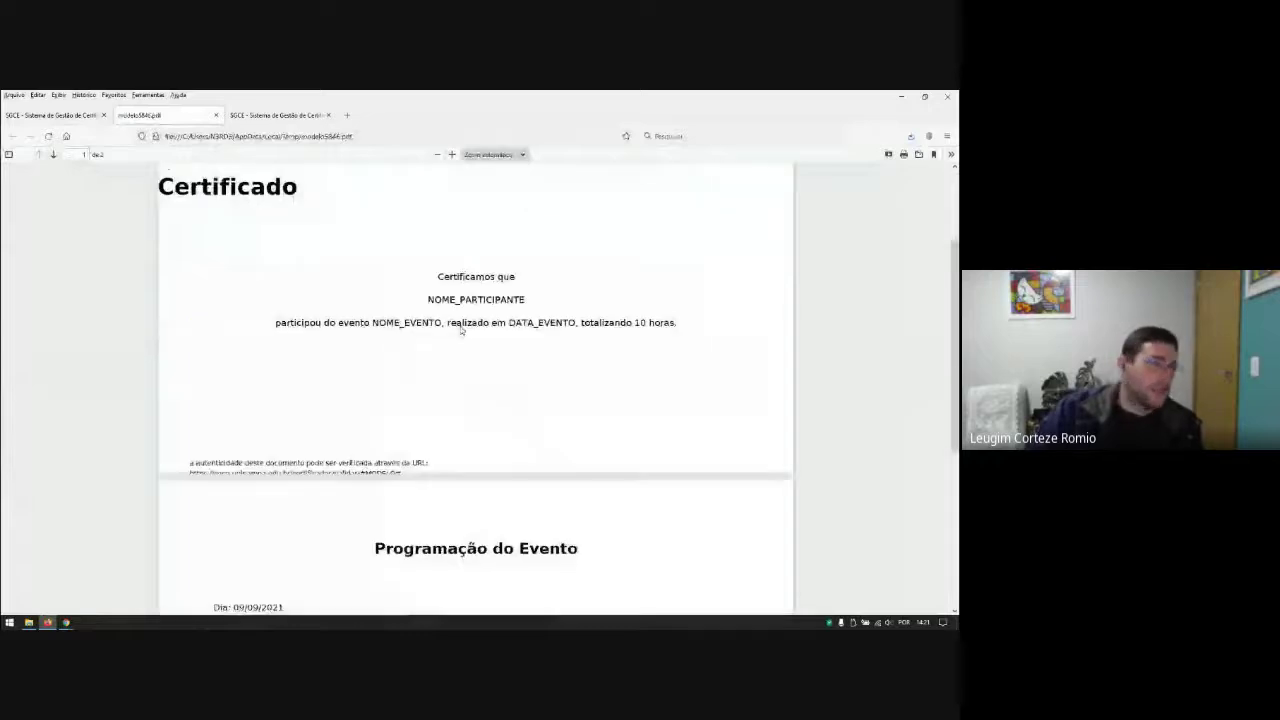
pyautogui.scroll(-1, 463, 330)
pyautogui.scroll(4, 464, 330)
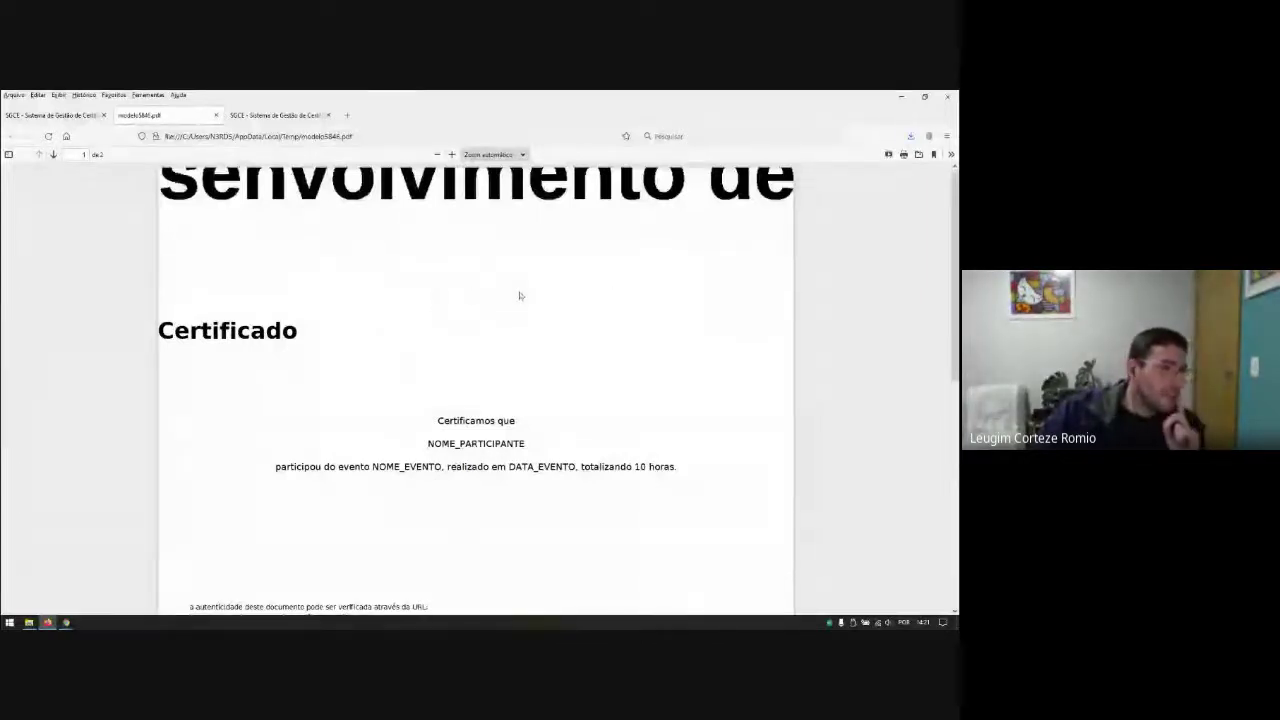
pyautogui.scroll(-2, 386, 277)
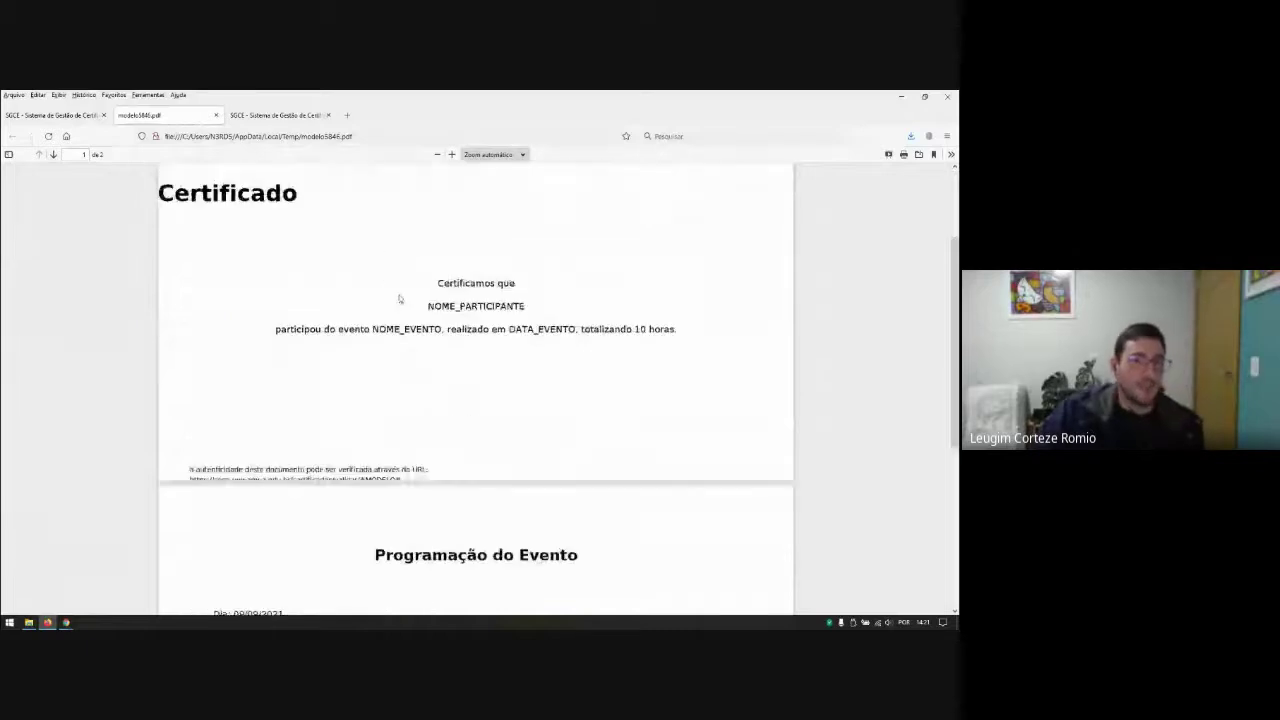
pyautogui.scroll(2, 400, 297)
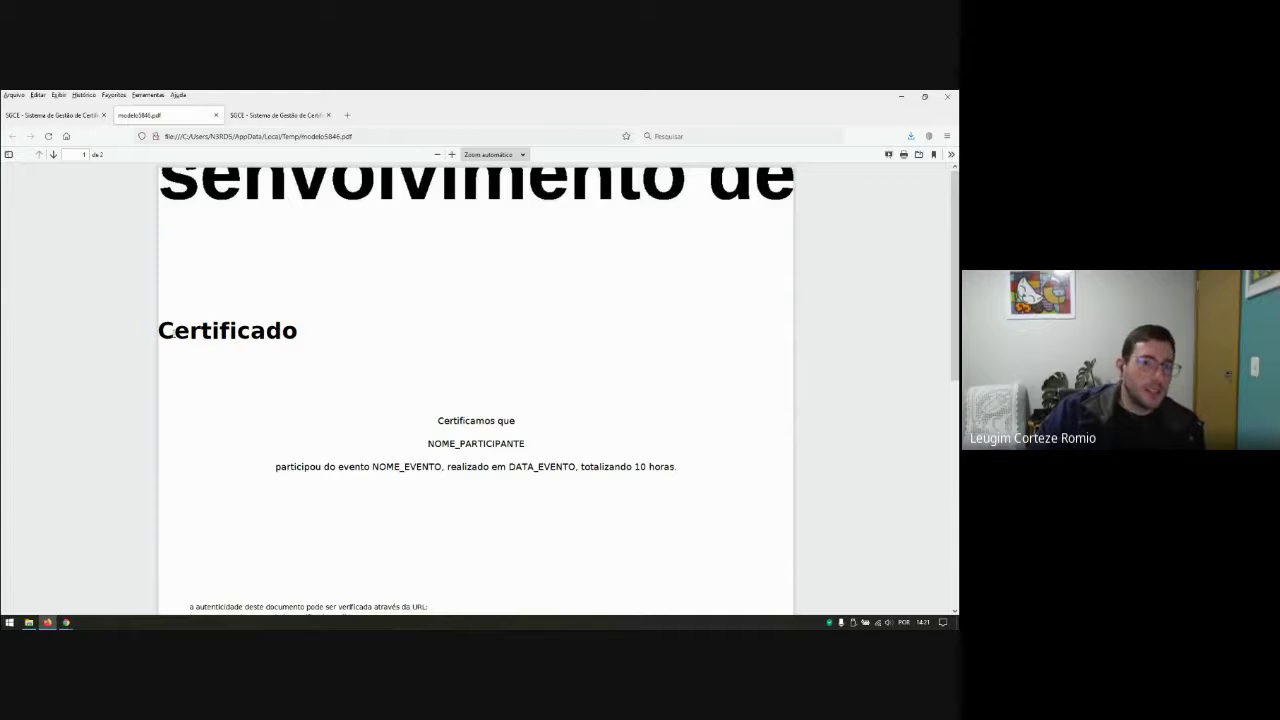
pyautogui.moveTo(178, 333); pyautogui.dragTo(282, 333)
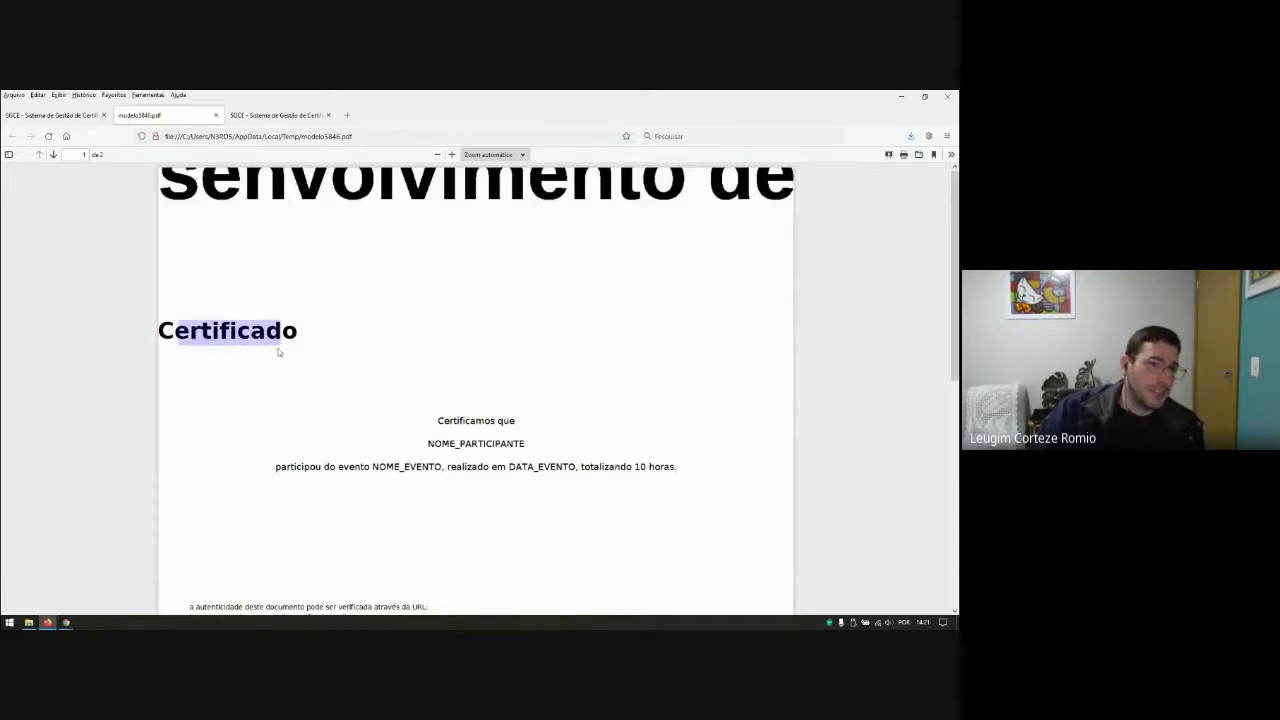
pyautogui.scroll(-2, 440, 360)
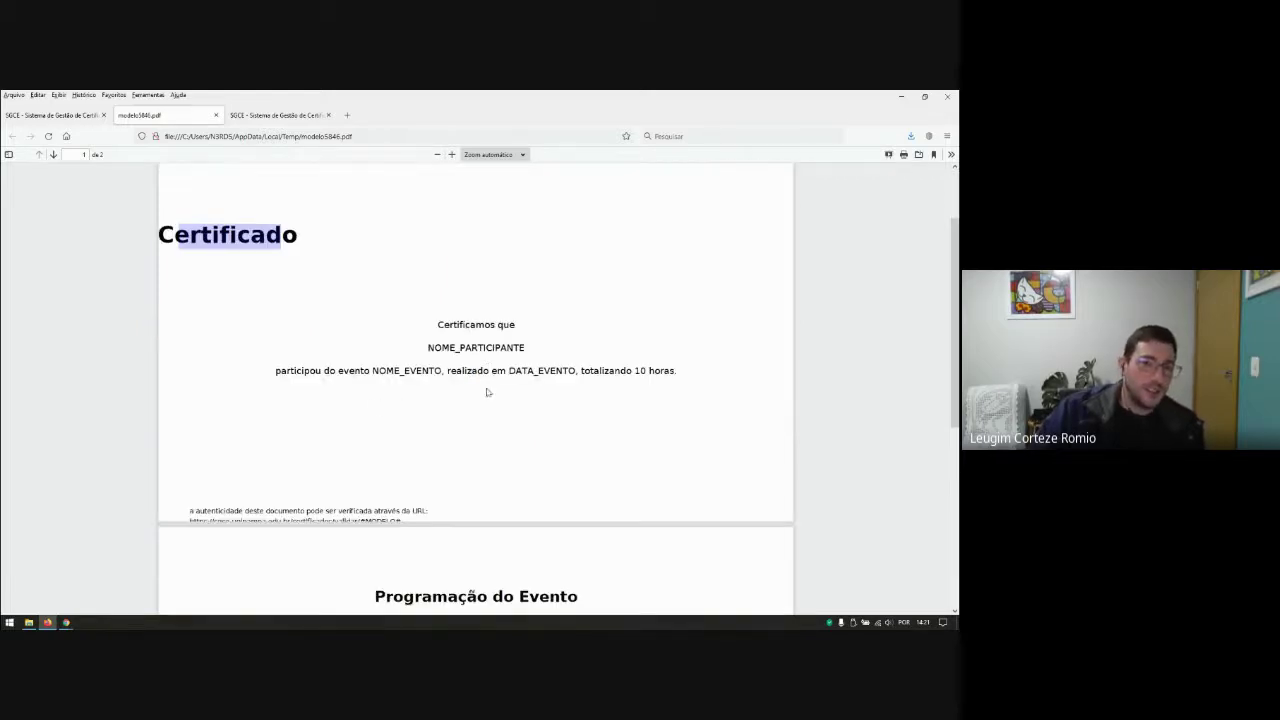
pyautogui.scroll(-1, 489, 345)
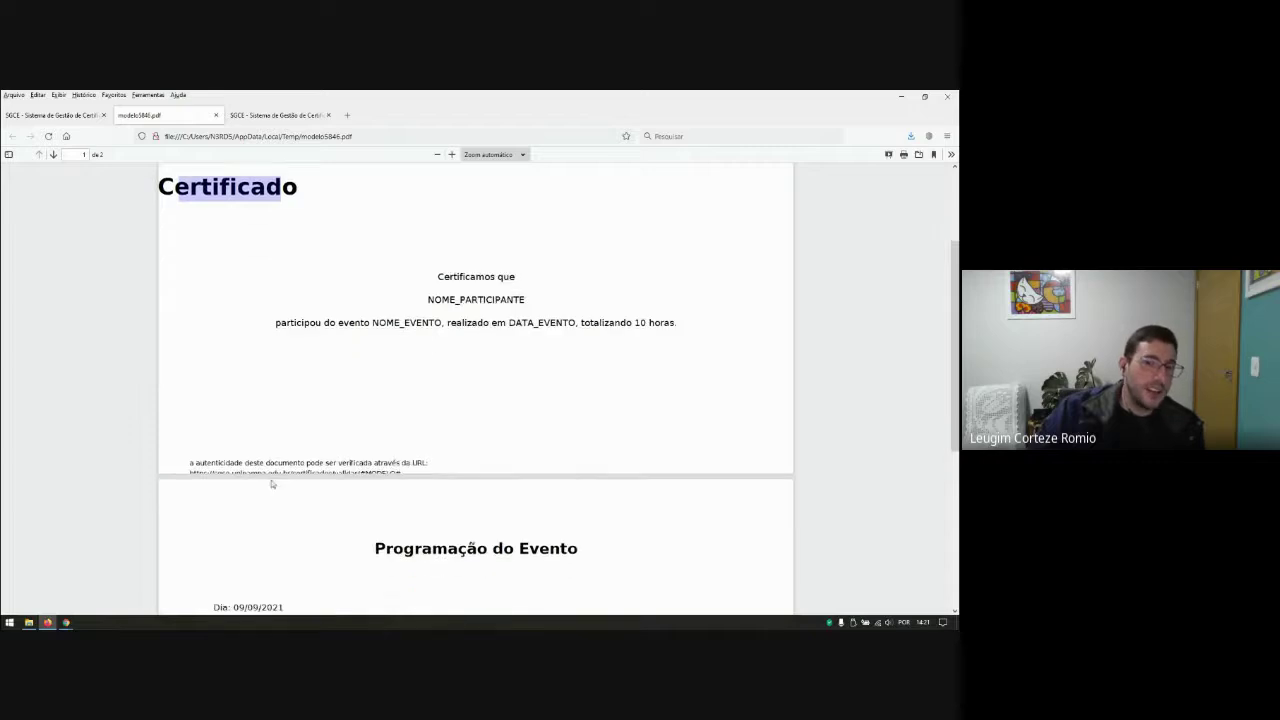
pyautogui.moveTo(208, 462); pyautogui.dragTo(388, 472)
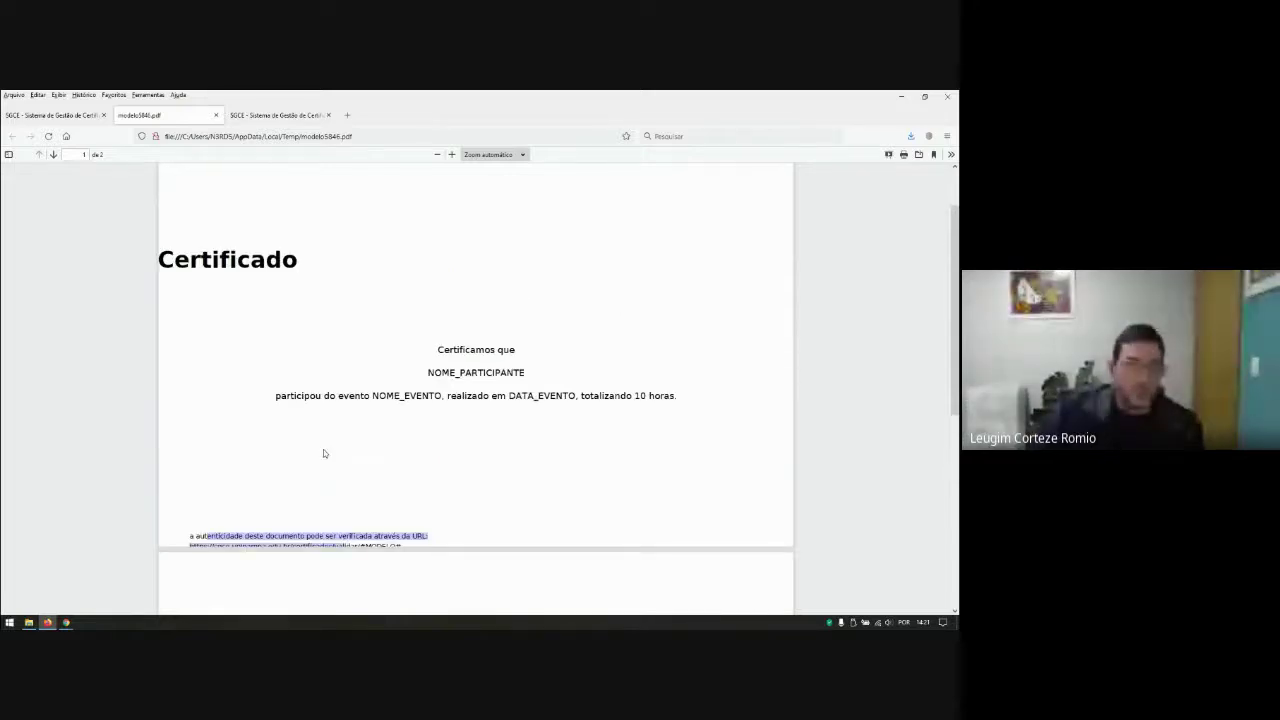
pyautogui.hotkey('ctrl', 'w')
# Step: In the Layout settings, center both the title section and the title text
pyautogui.click(481, 362)
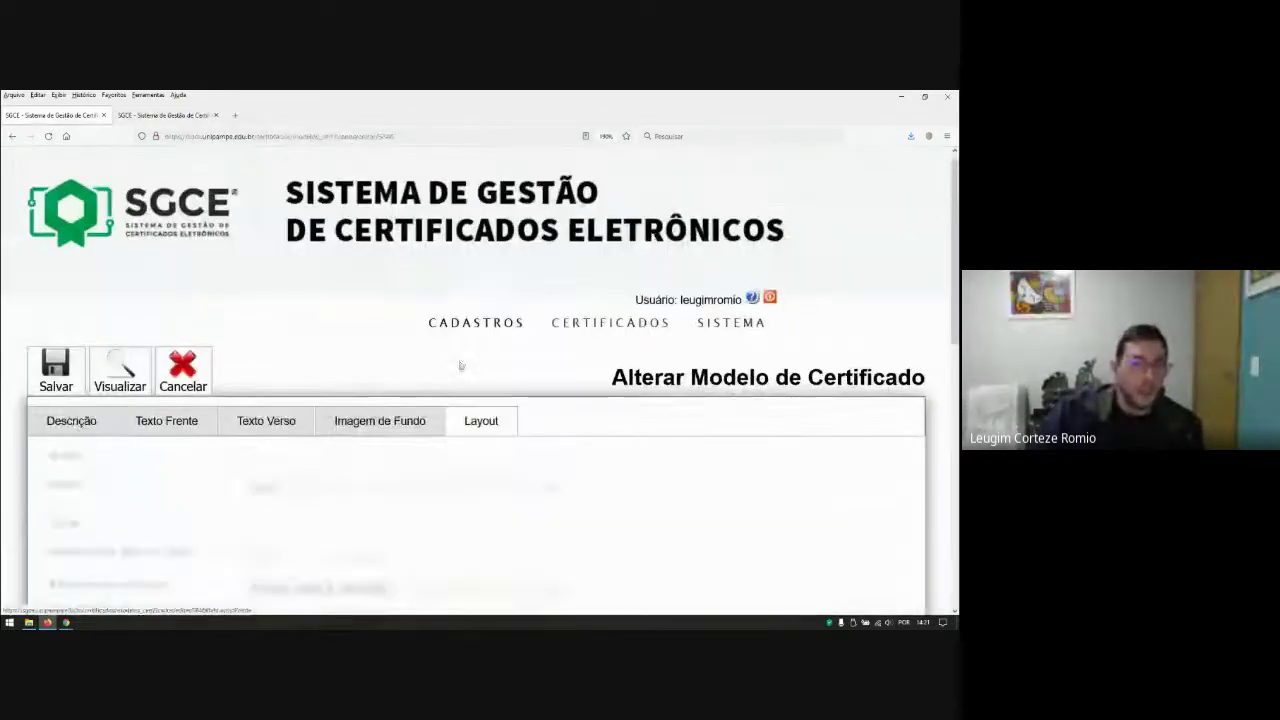
pyautogui.scroll(-2, 319, 508)
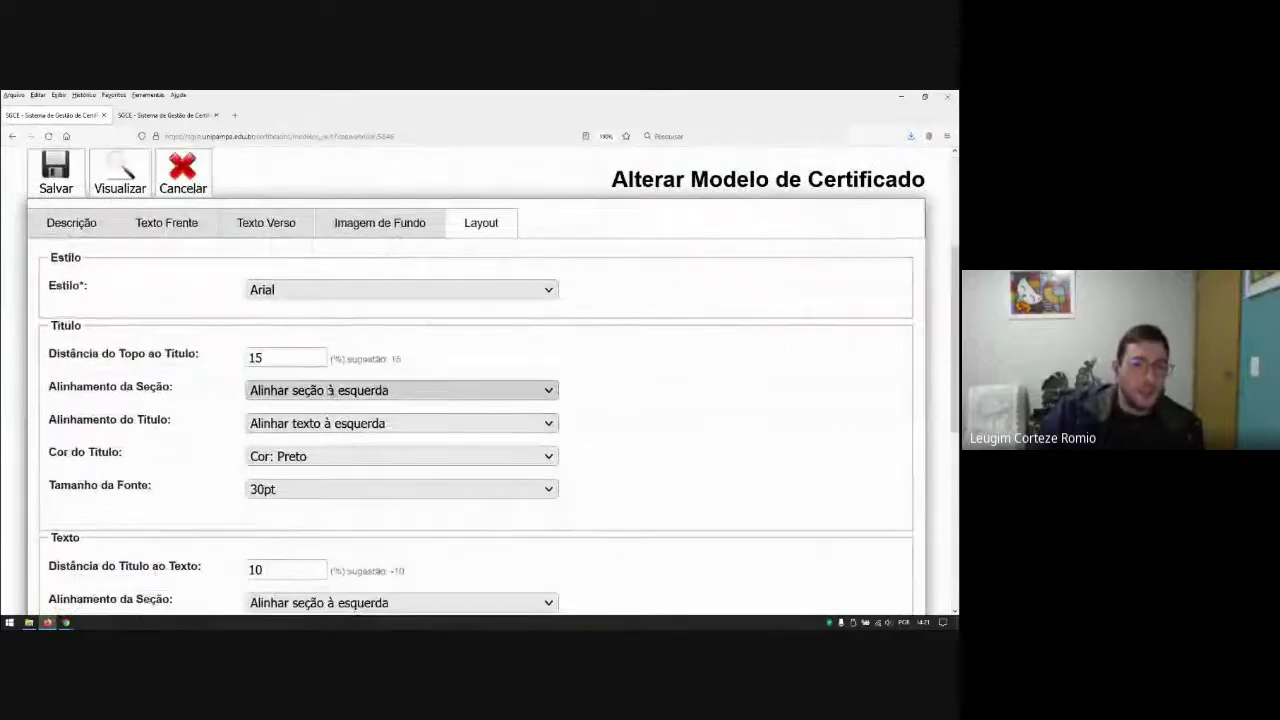
pyautogui.click(330, 390)
pyautogui.click(300, 437)
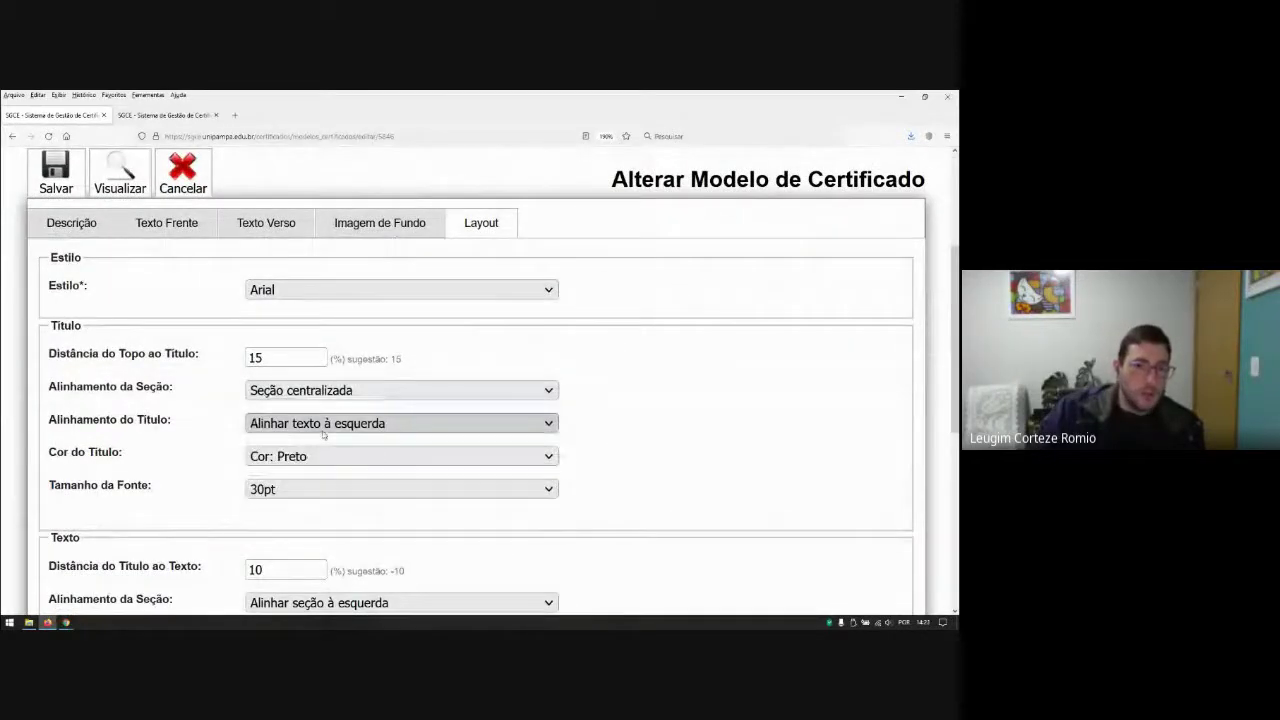
pyautogui.click(315, 424)
pyautogui.click(326, 470)
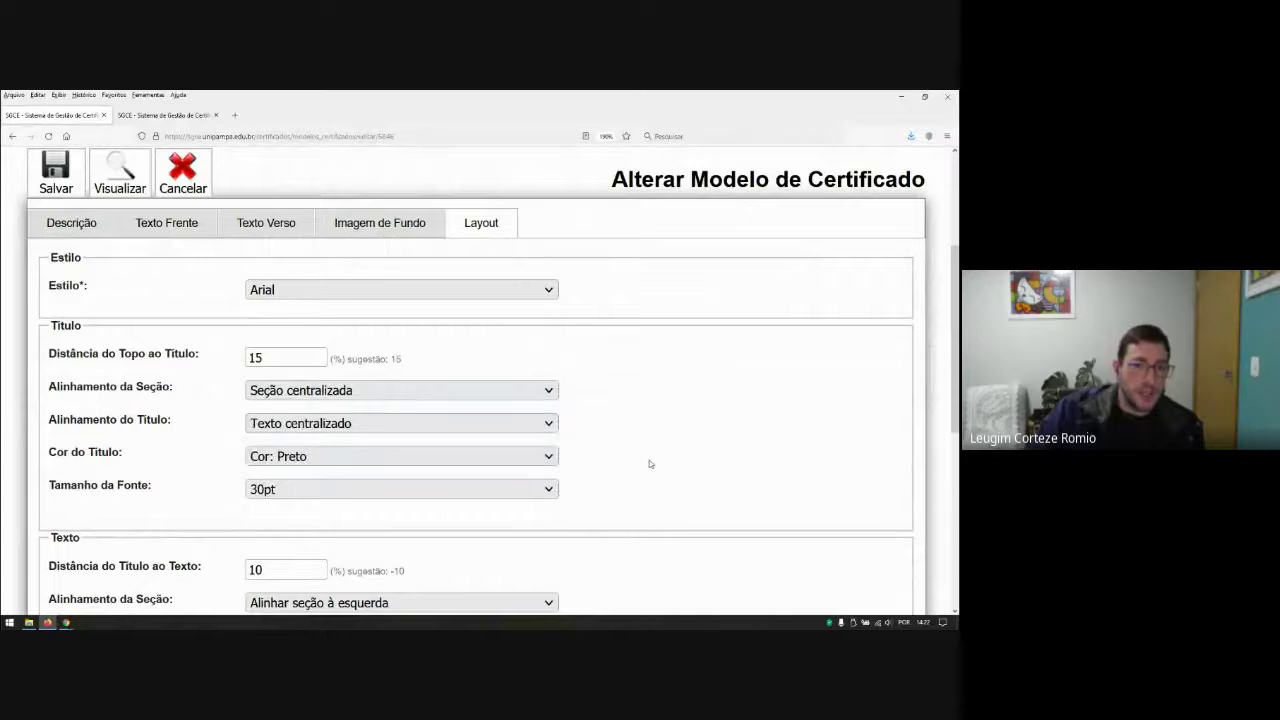
# Step: Set the text-to-footer distance to -10 and save the model
pyautogui.scroll(-3, 563, 414)
pyautogui.scroll(-1, 430, 505)
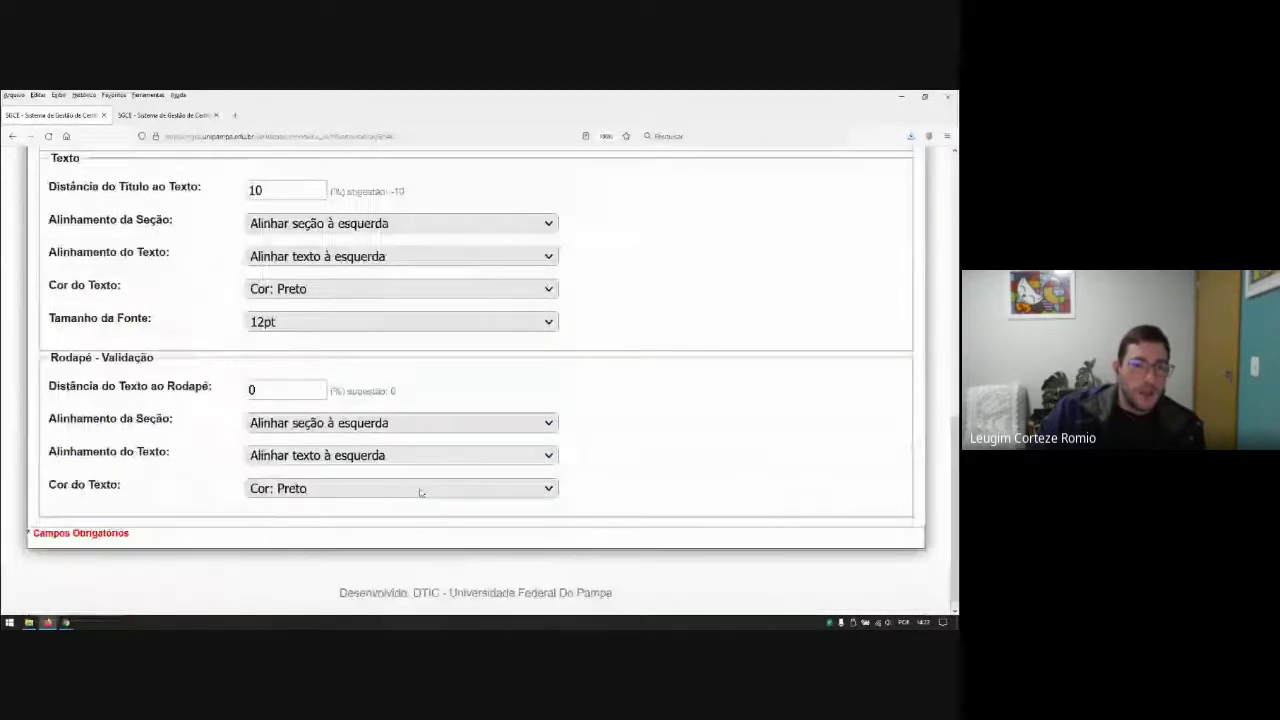
pyautogui.doubleClick(273, 380)
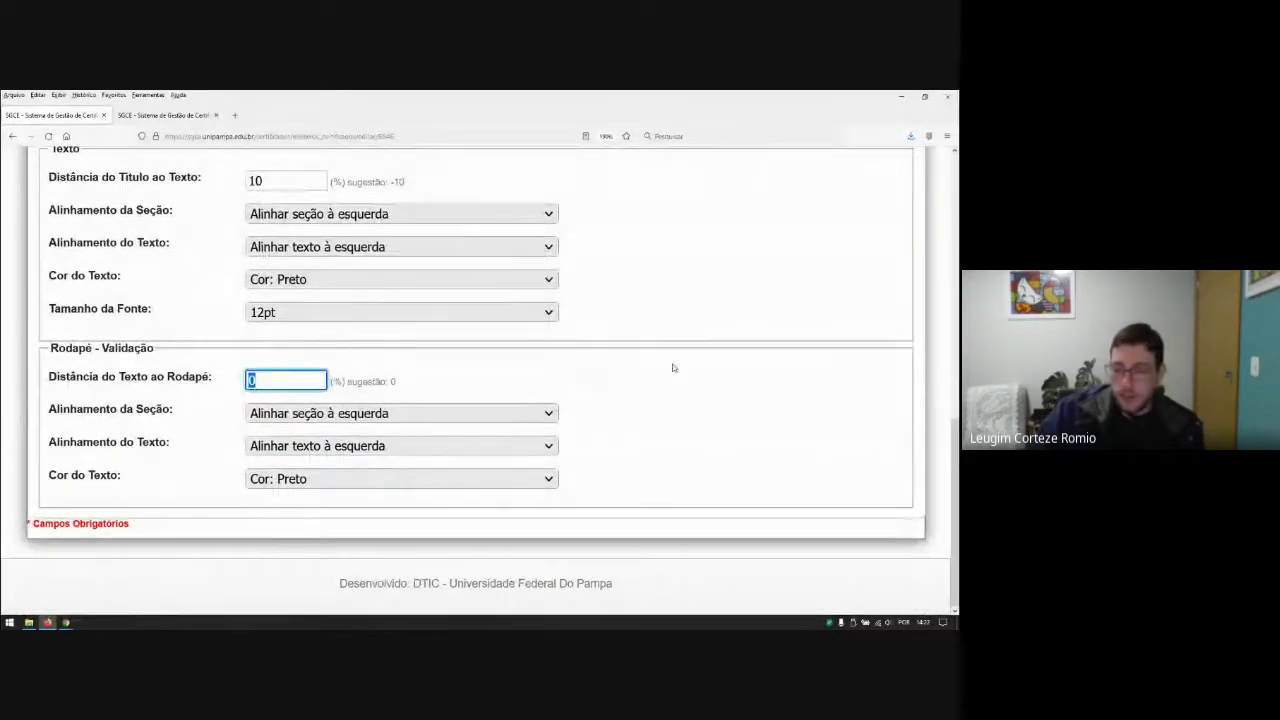
pyautogui.write('-')
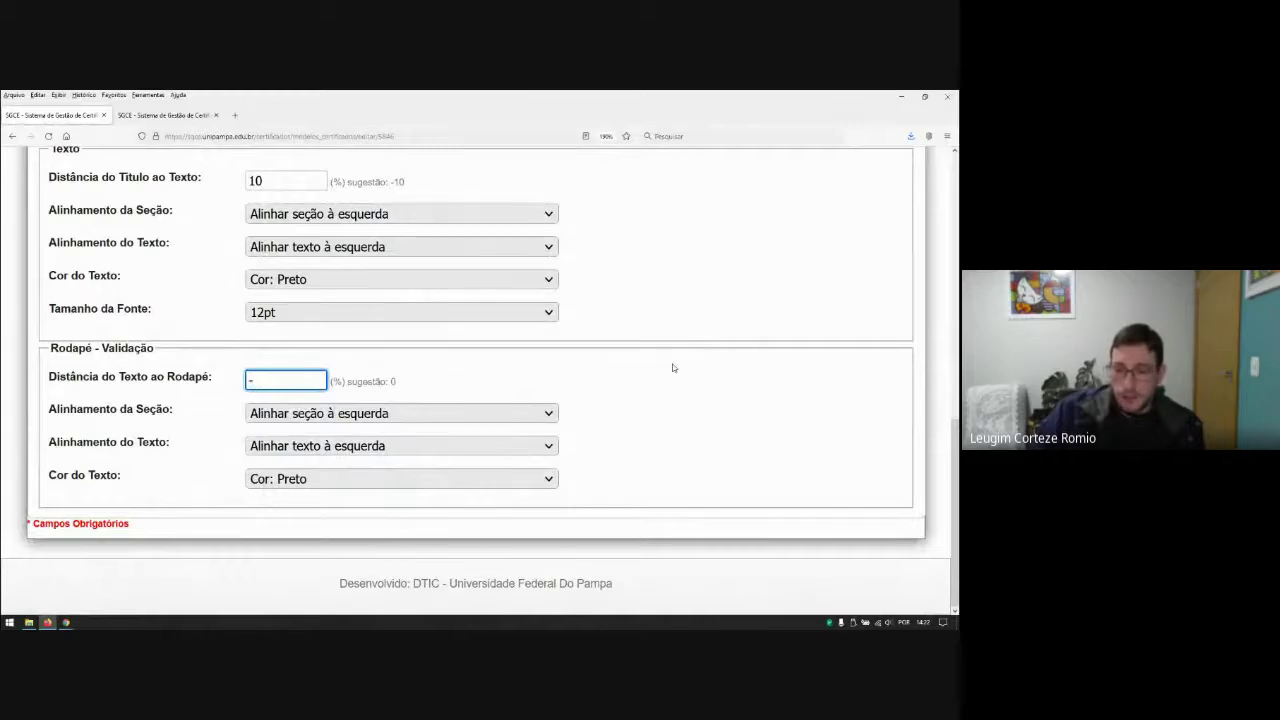
pyautogui.write('10')
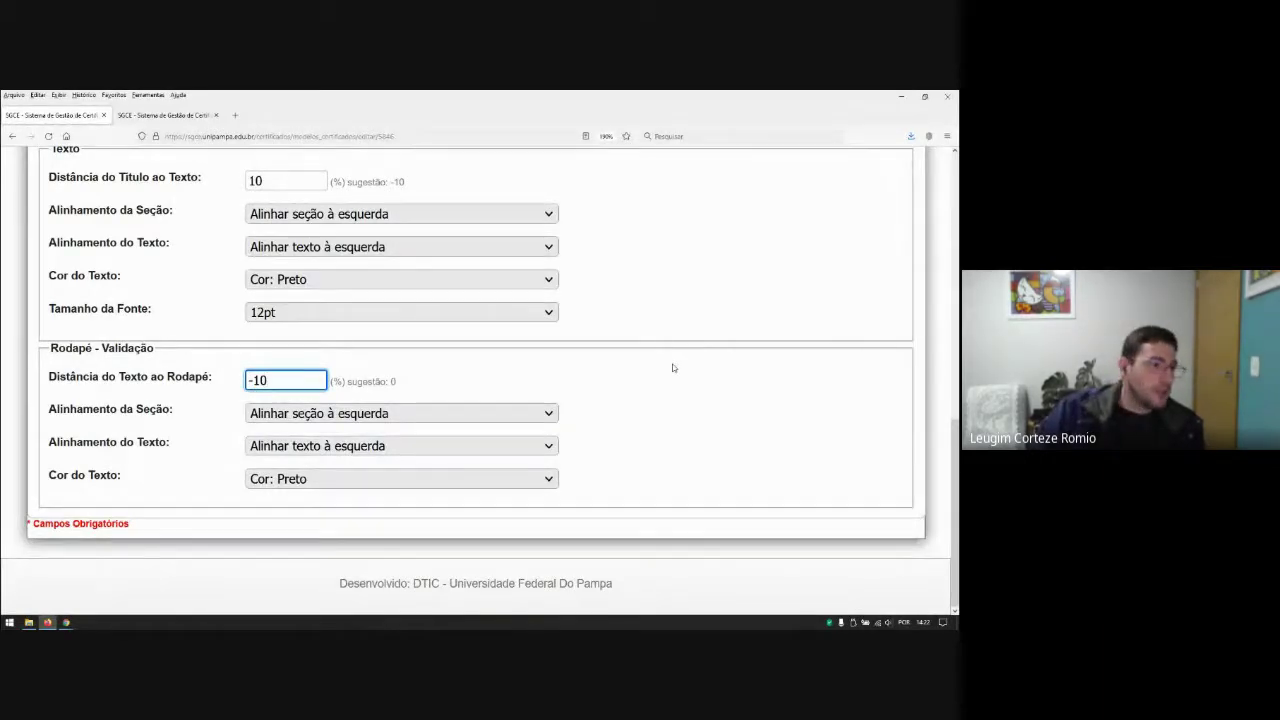
pyautogui.scroll(2, 663, 397)
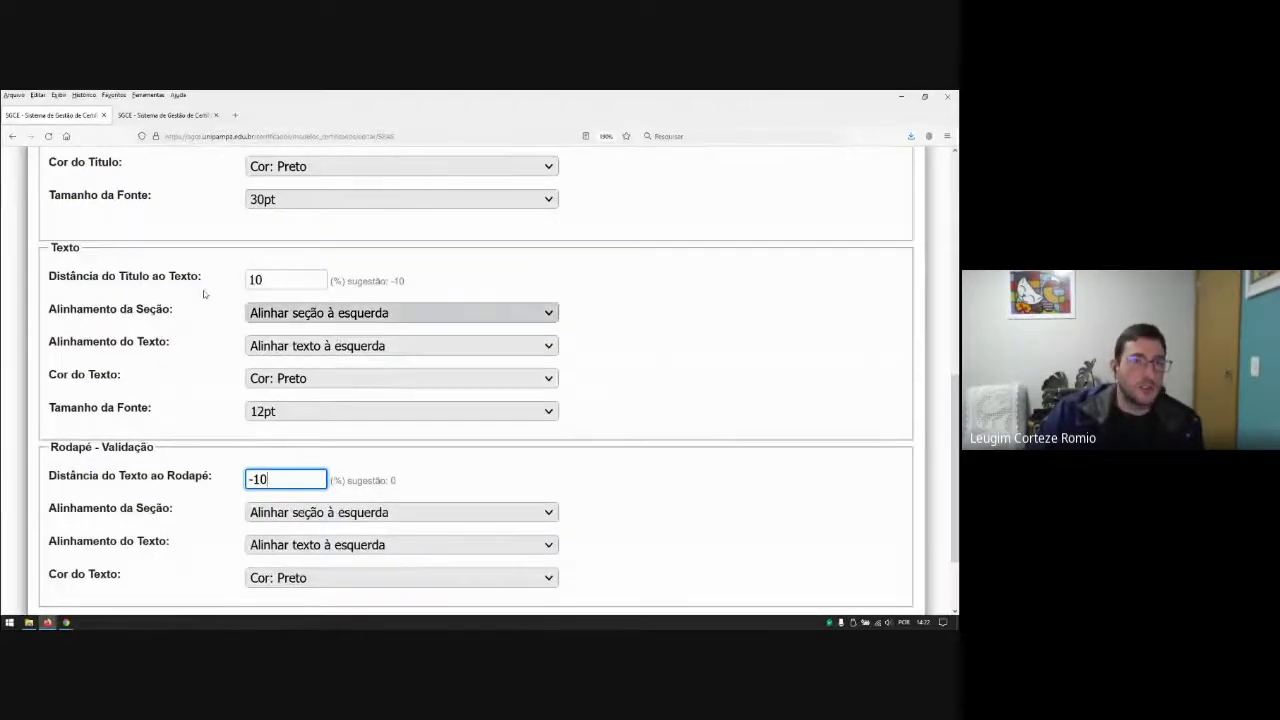
pyautogui.scroll(-2, 520, 400)
pyautogui.scroll(10, 522, 487)
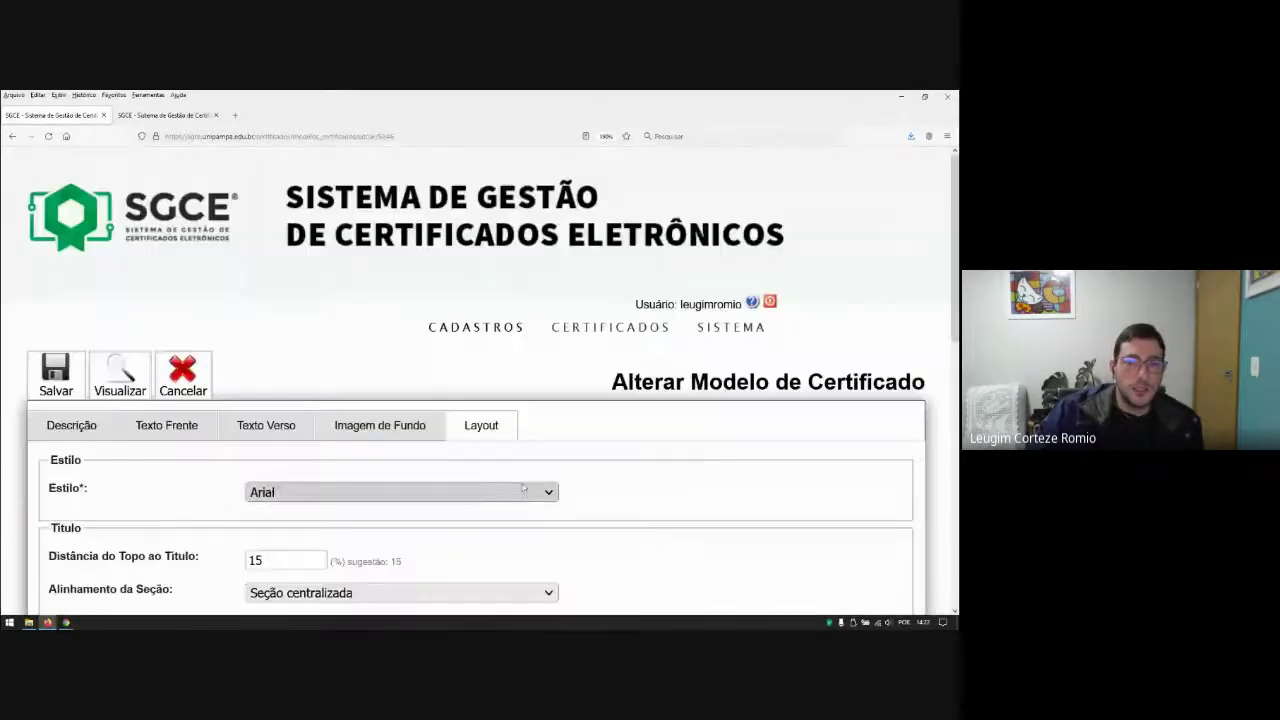
pyautogui.click(62, 381)
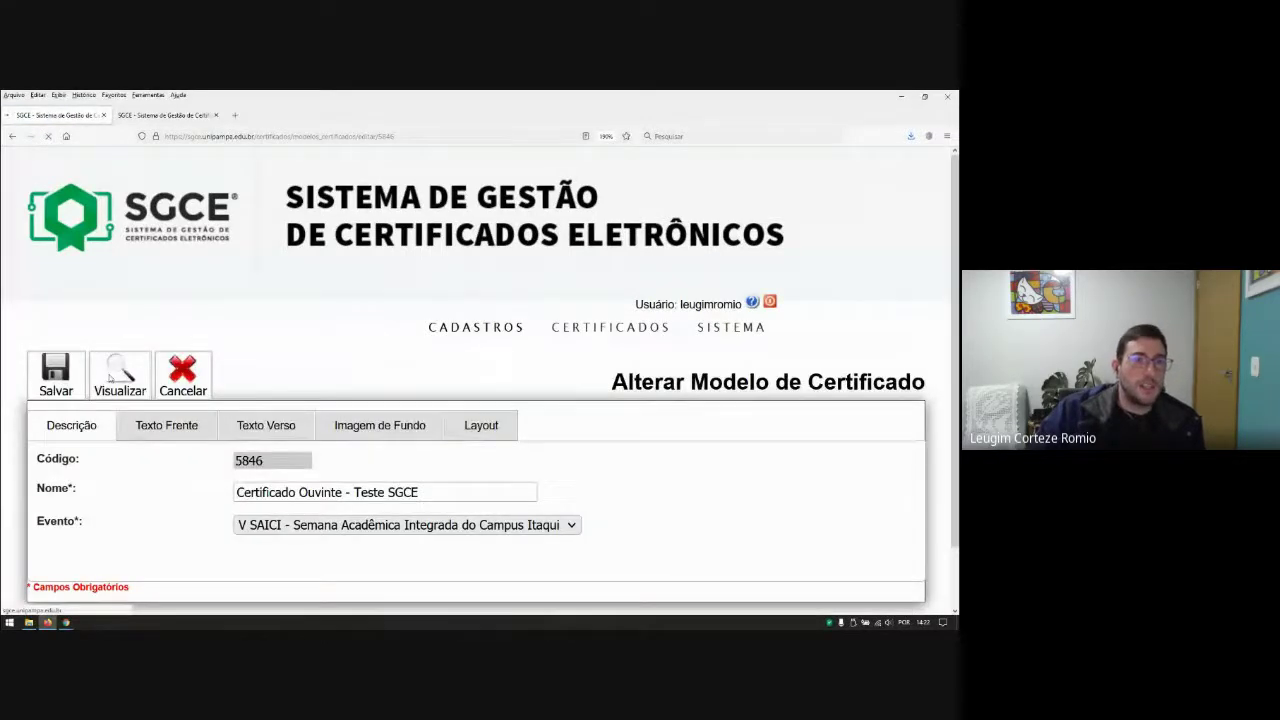
# Step: Open the regenerated modelo5846-1.pdf and select the front-page text through the validation URL
pyautogui.click(533, 434)
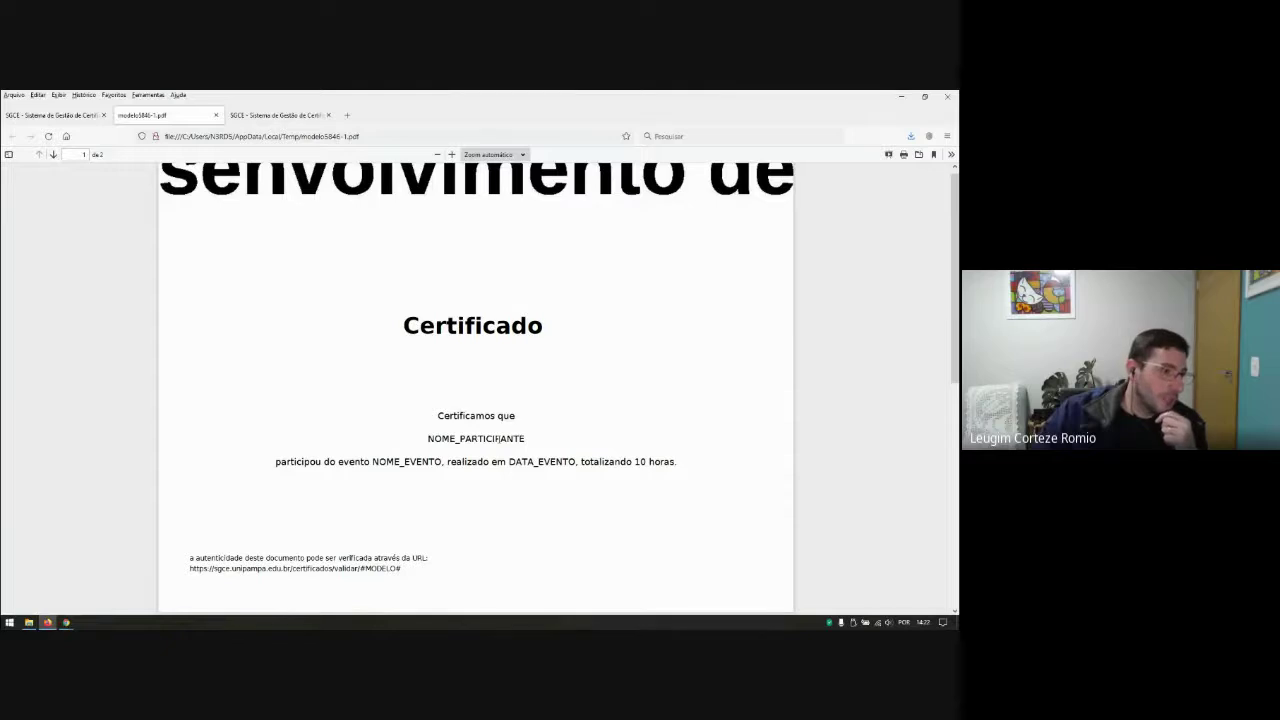
pyautogui.scroll(-2, 468, 415)
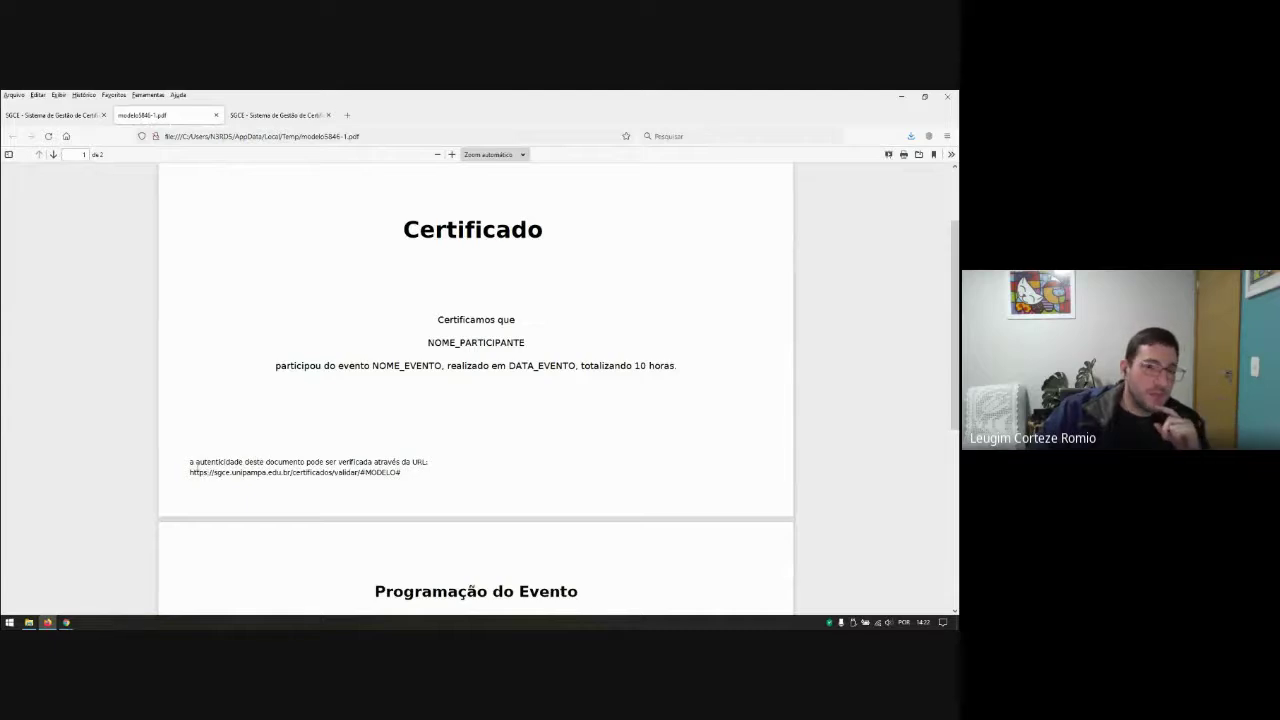
pyautogui.moveTo(189, 465); pyautogui.dragTo(408, 472)
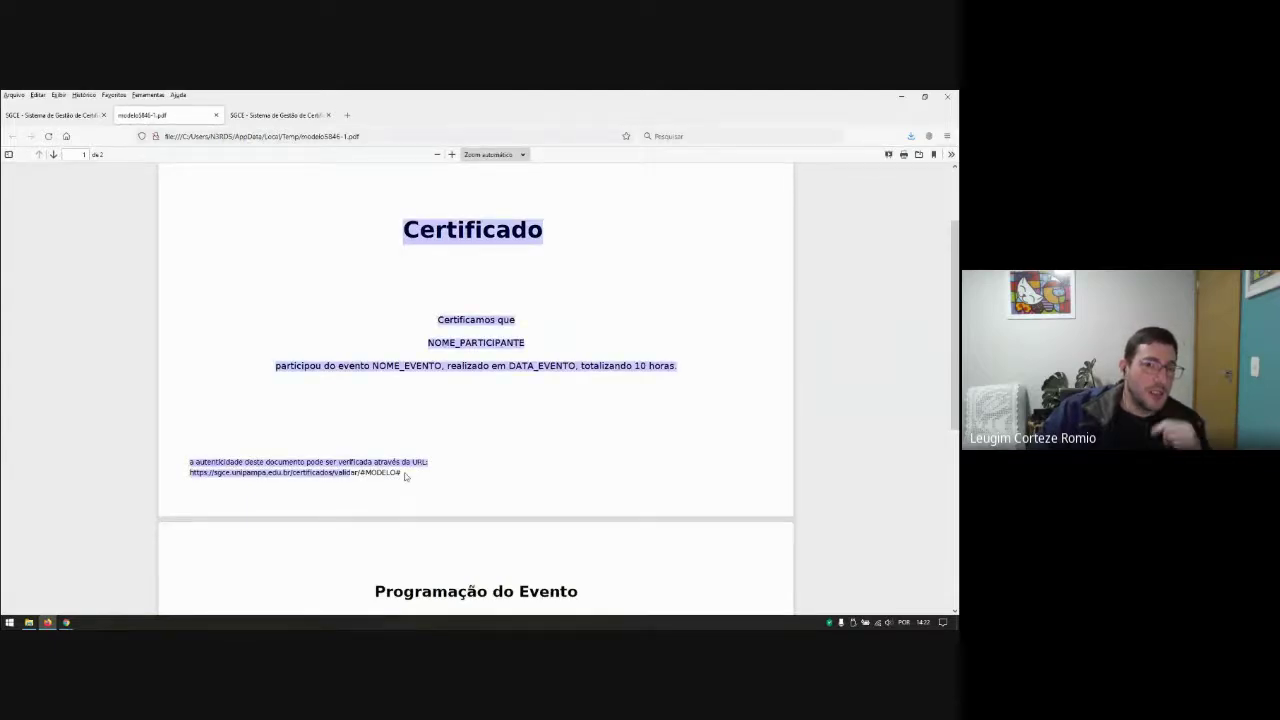
pyautogui.click(421, 492)
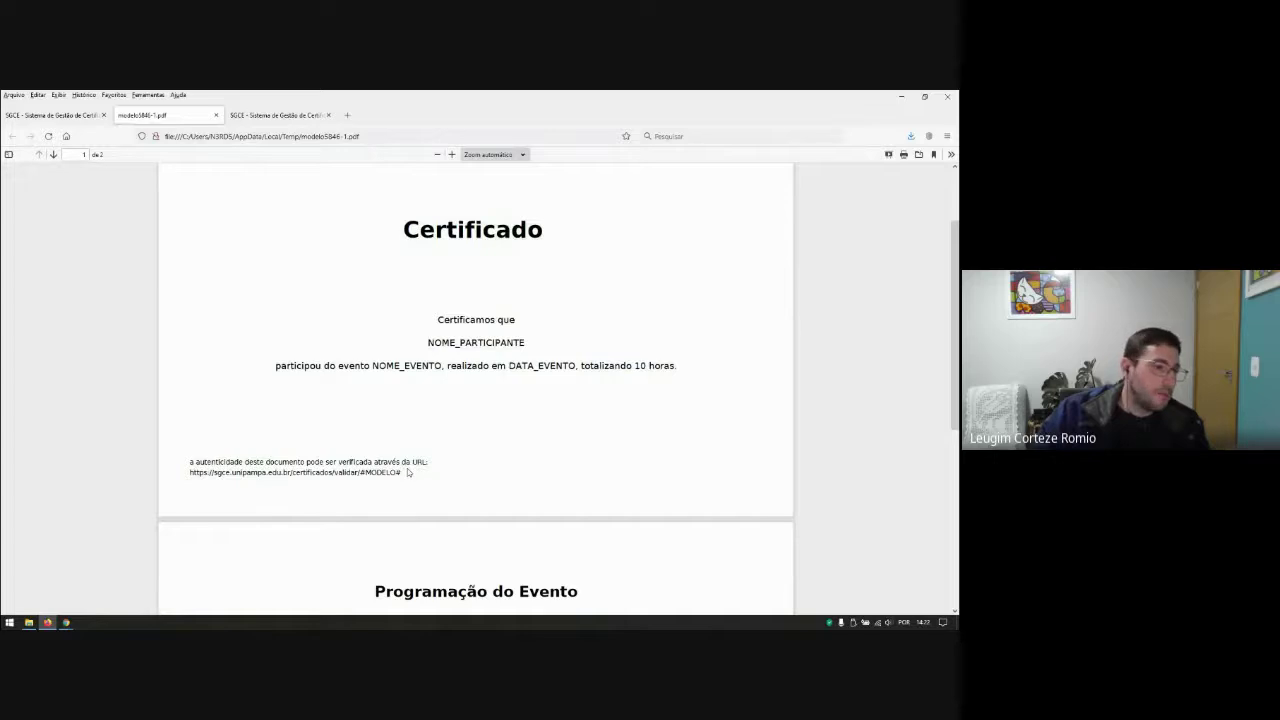
pyautogui.scroll(2, 408, 472)
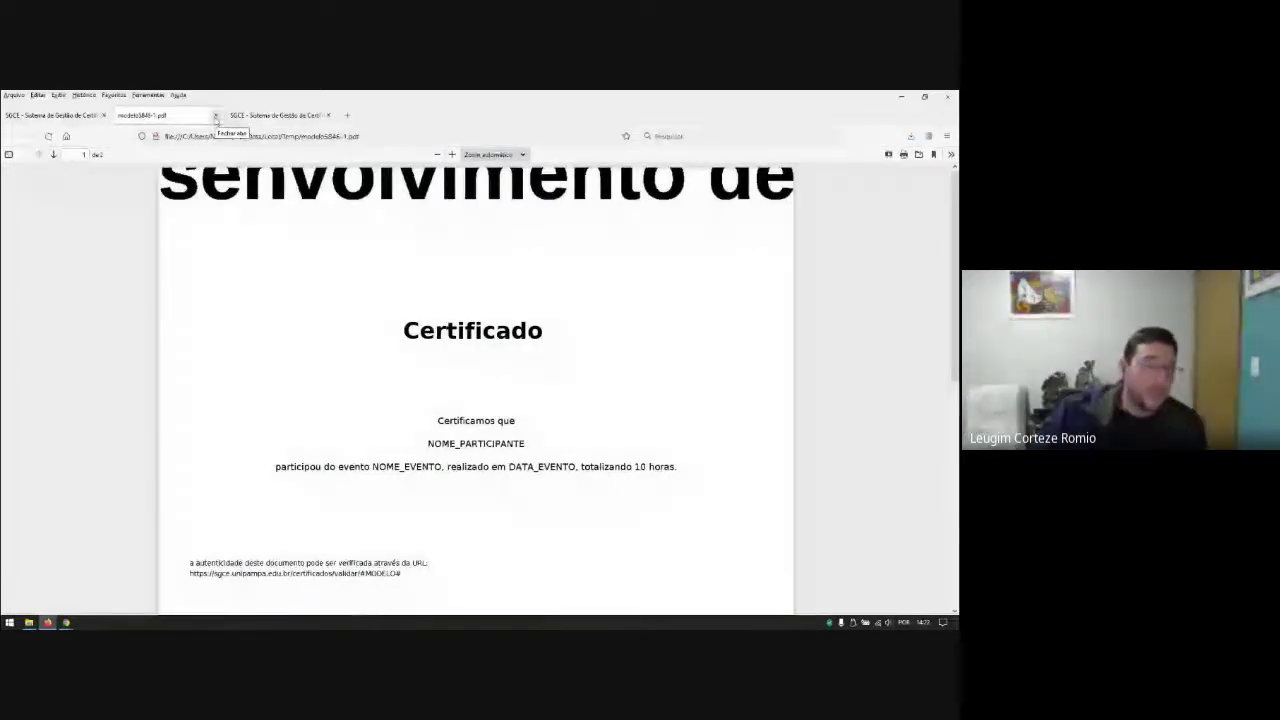
# Step: Set Certificado_Fundo.jpg from this computer as the model's background image and save
pyautogui.click(215, 115)
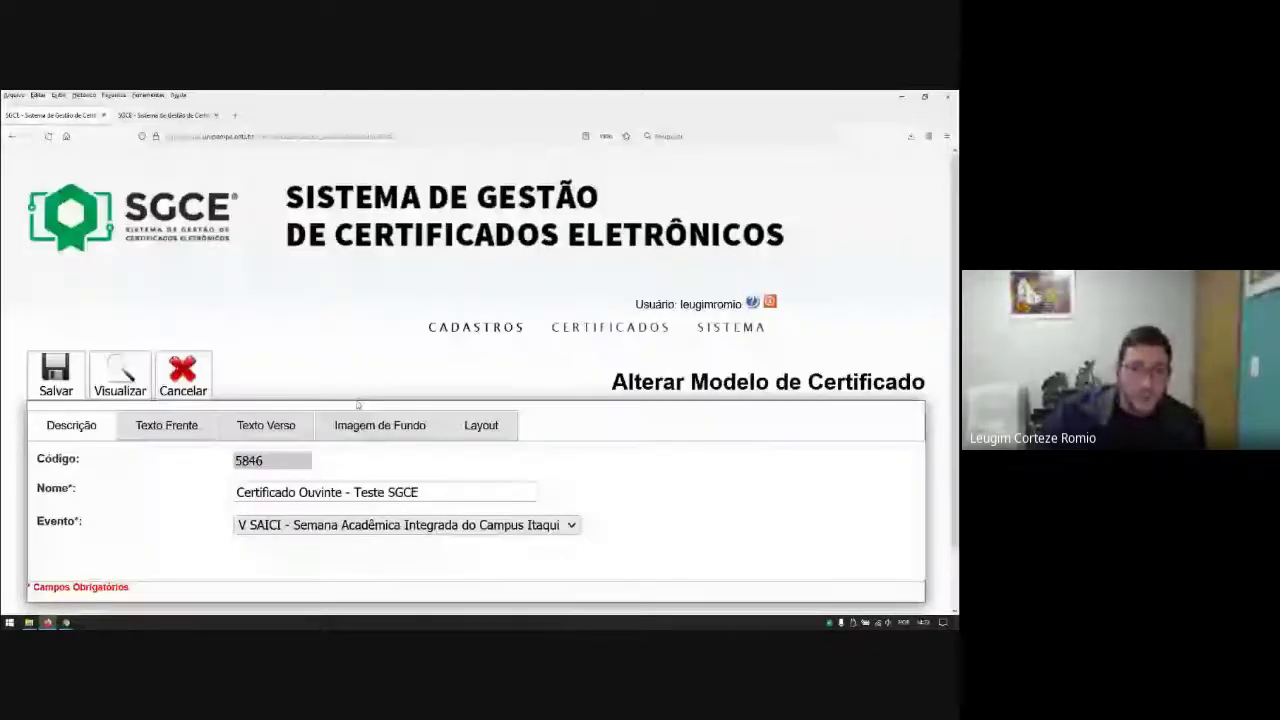
pyautogui.click(380, 425)
pyautogui.click(264, 449)
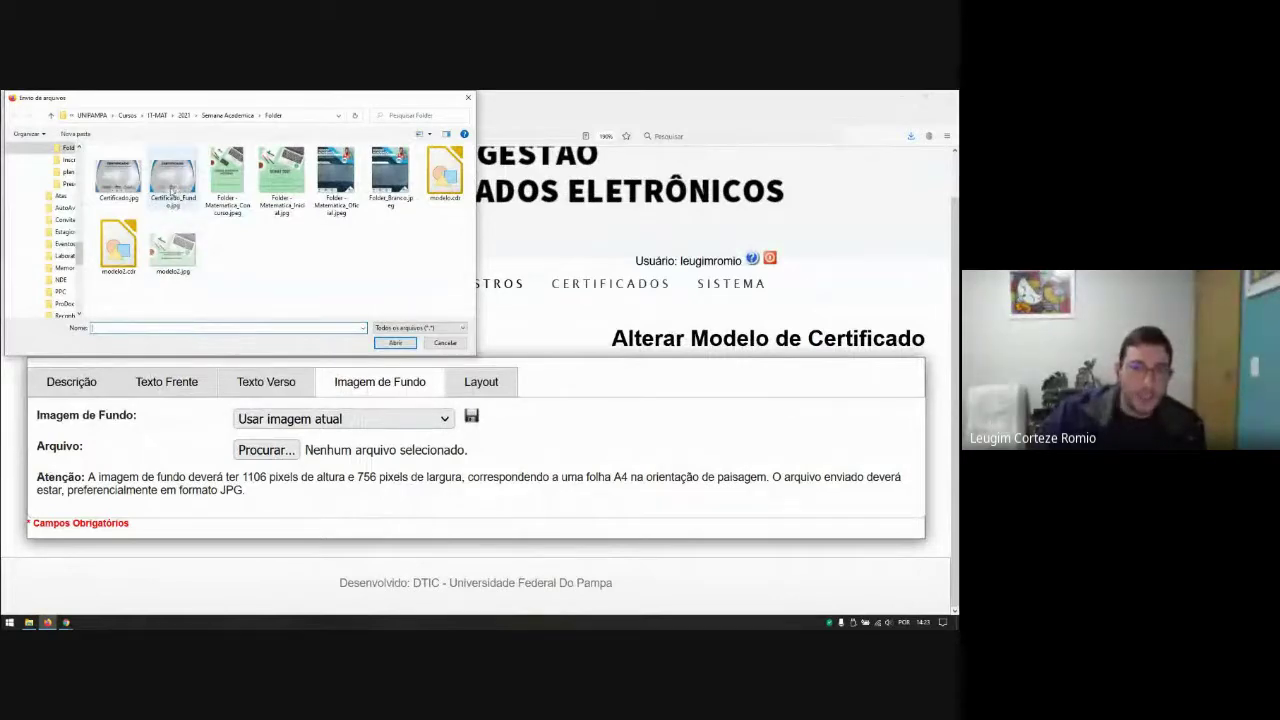
pyautogui.click(172, 190)
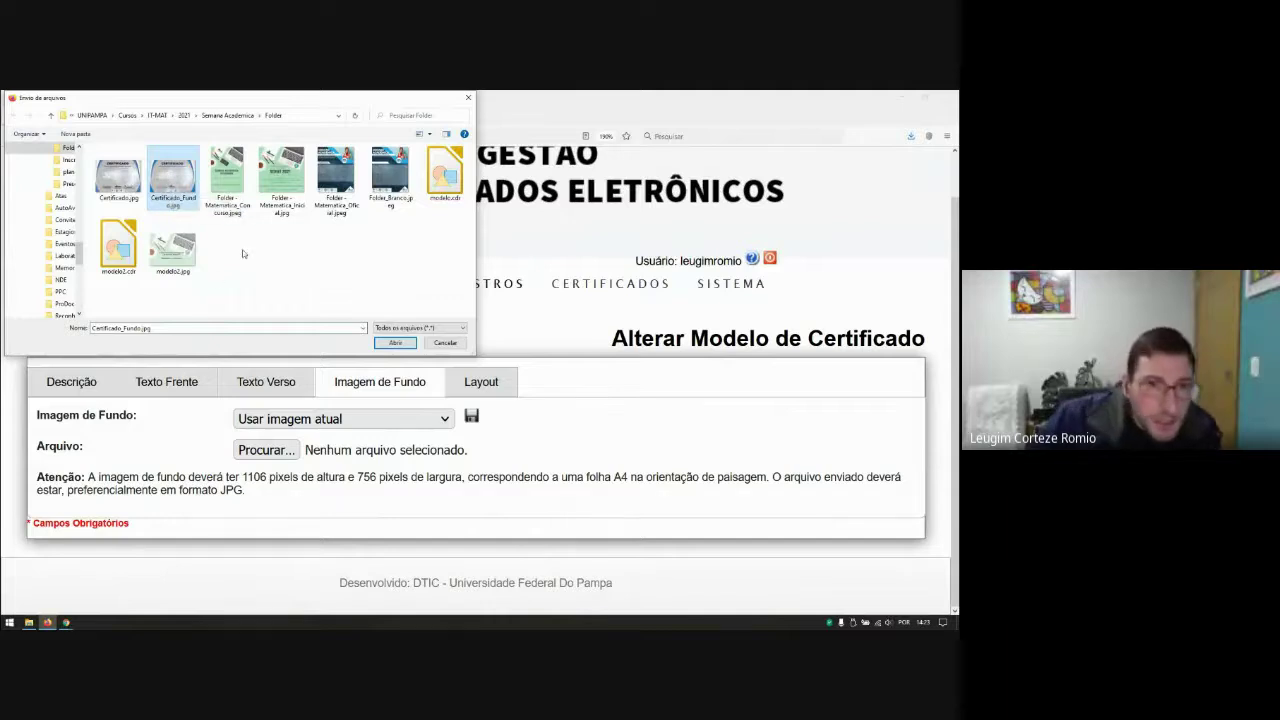
pyautogui.click(395, 343)
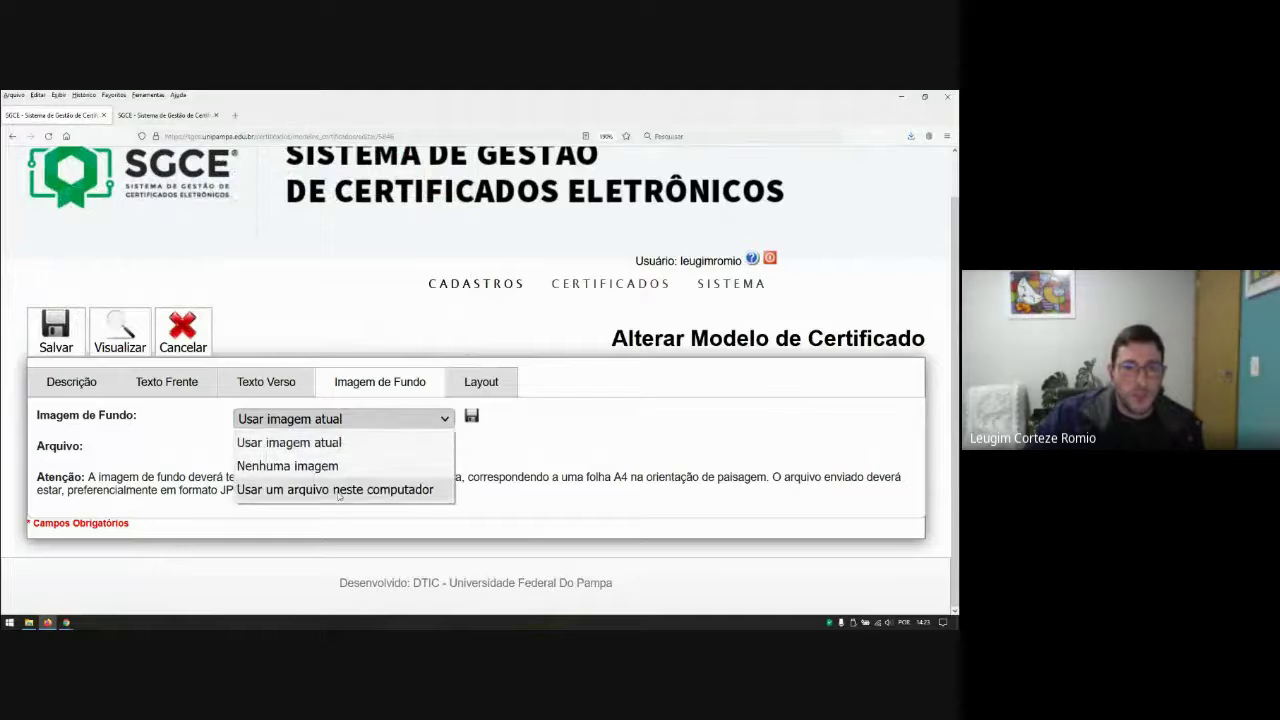
pyautogui.click(335, 489)
pyautogui.click(54, 333)
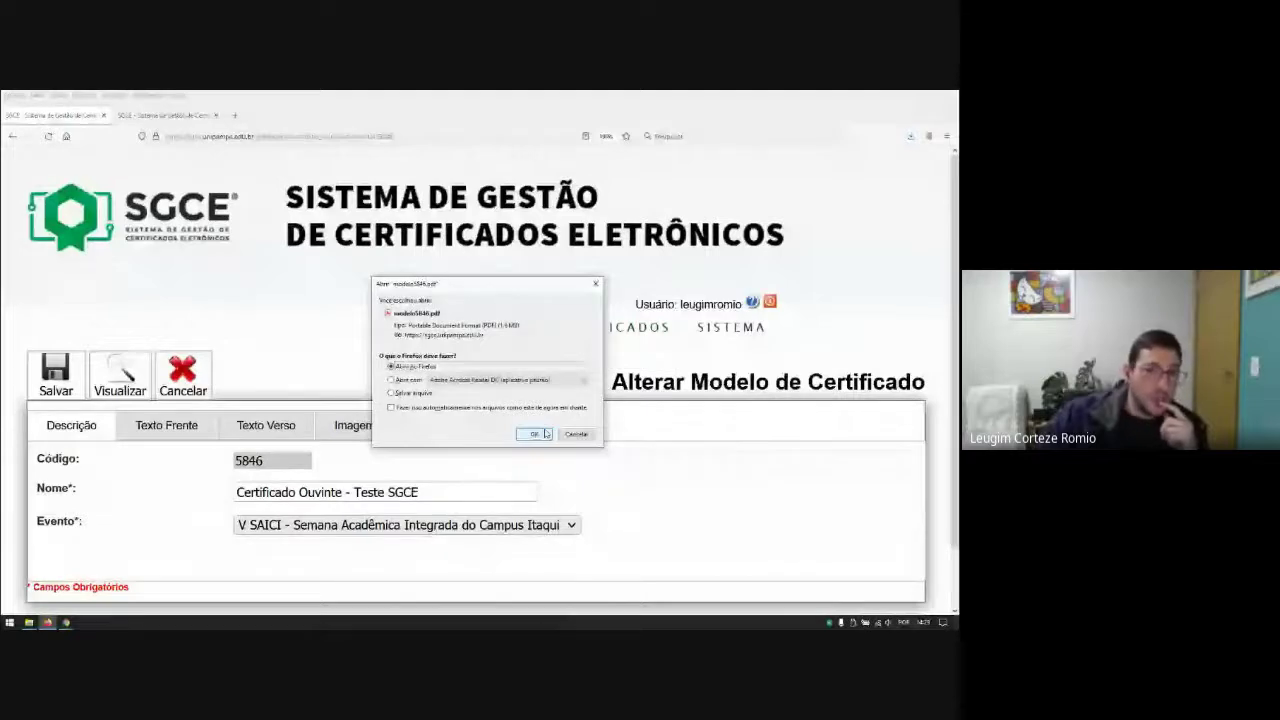
# Step: Open modelo5846-2.pdf and inspect the certificate over the Semana Acadêmica background at default zoom
pyautogui.click(534, 434)
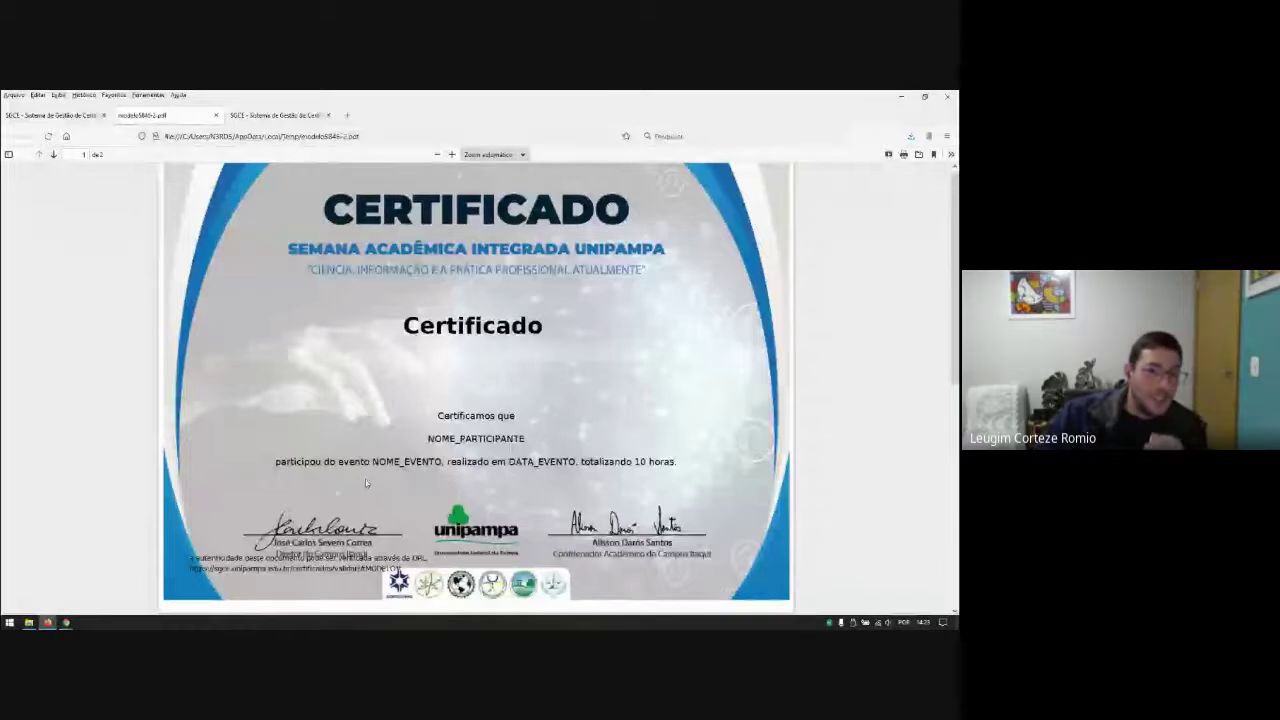
pyautogui.scroll(10, 283, 546)
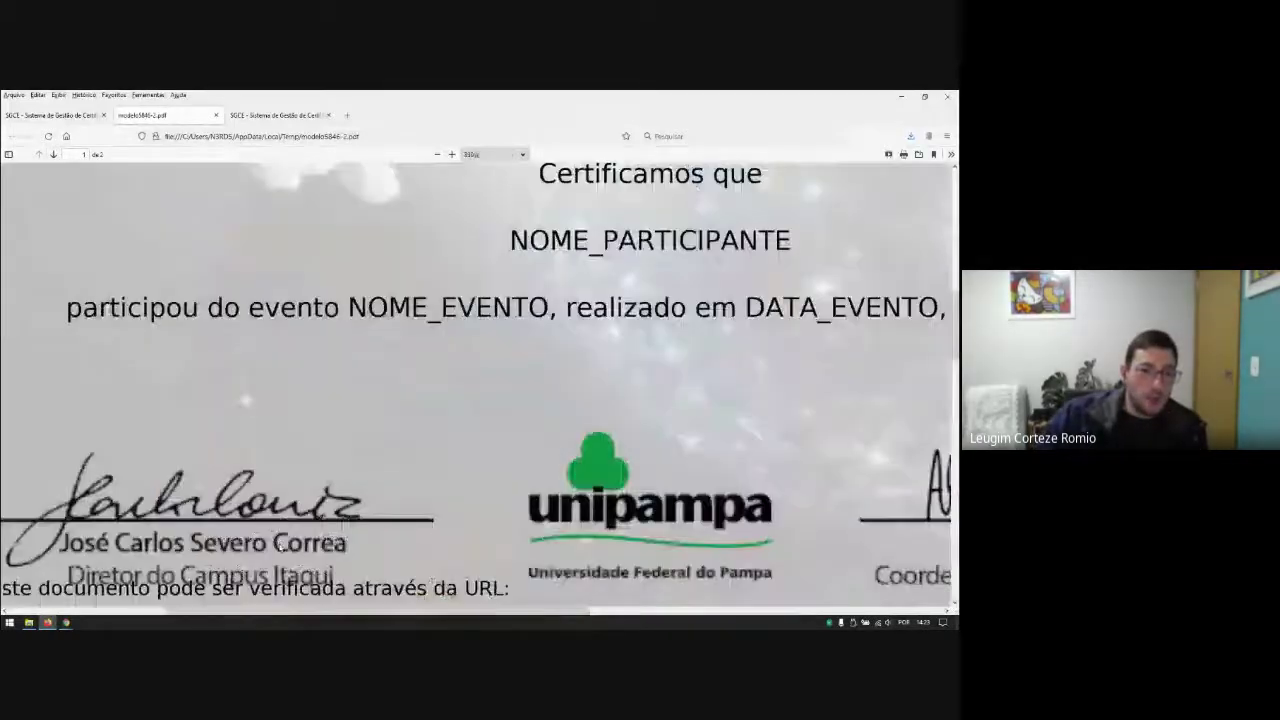
pyautogui.hotkey('ctrl', '0')
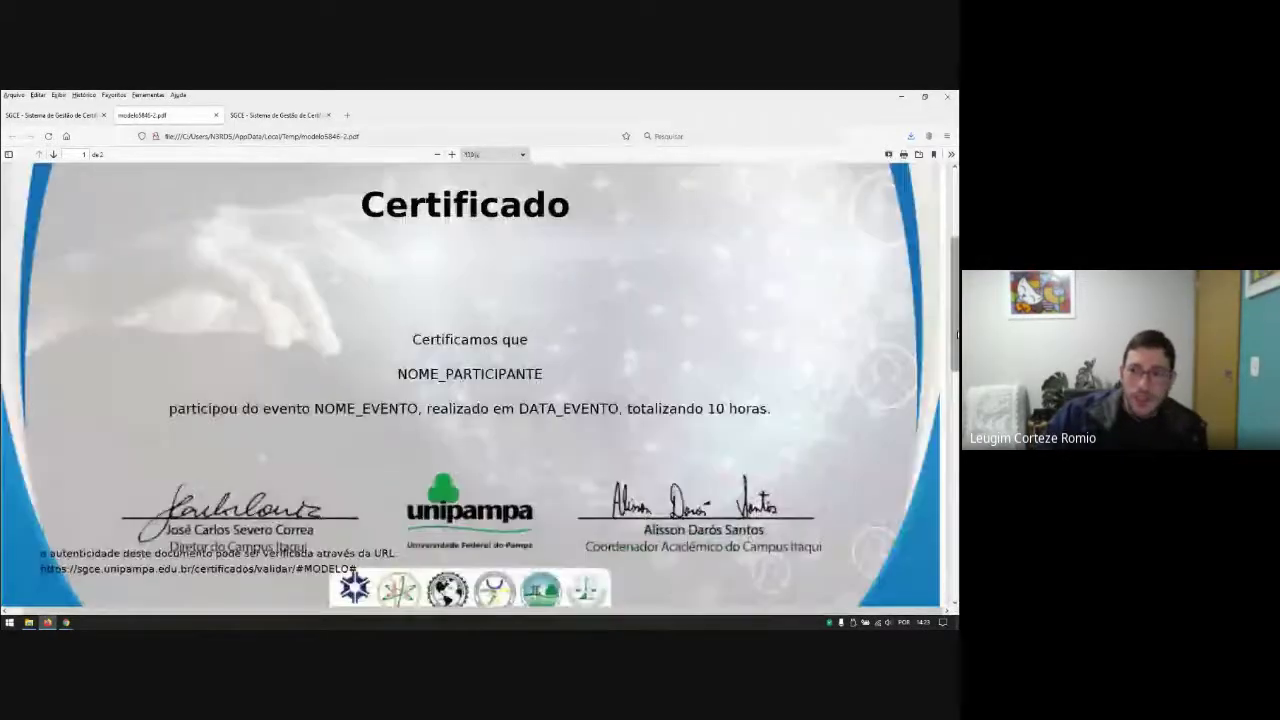
pyautogui.scroll(-3, 60, 380)
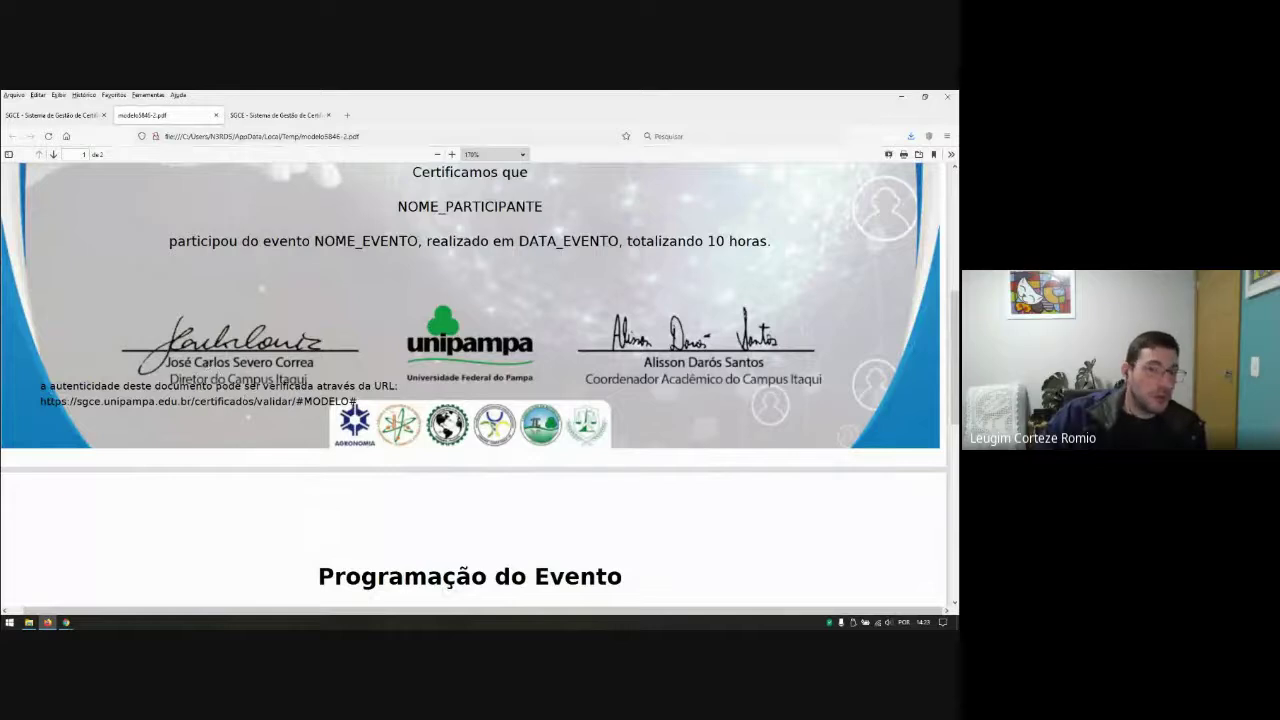
pyautogui.keyDown('ctrl'); pyautogui.scroll(2, 267, 386); pyautogui.keyUp('ctrl')
pyautogui.keyDown('ctrl'); pyautogui.scroll(-6, 395, 405); pyautogui.keyUp('ctrl')
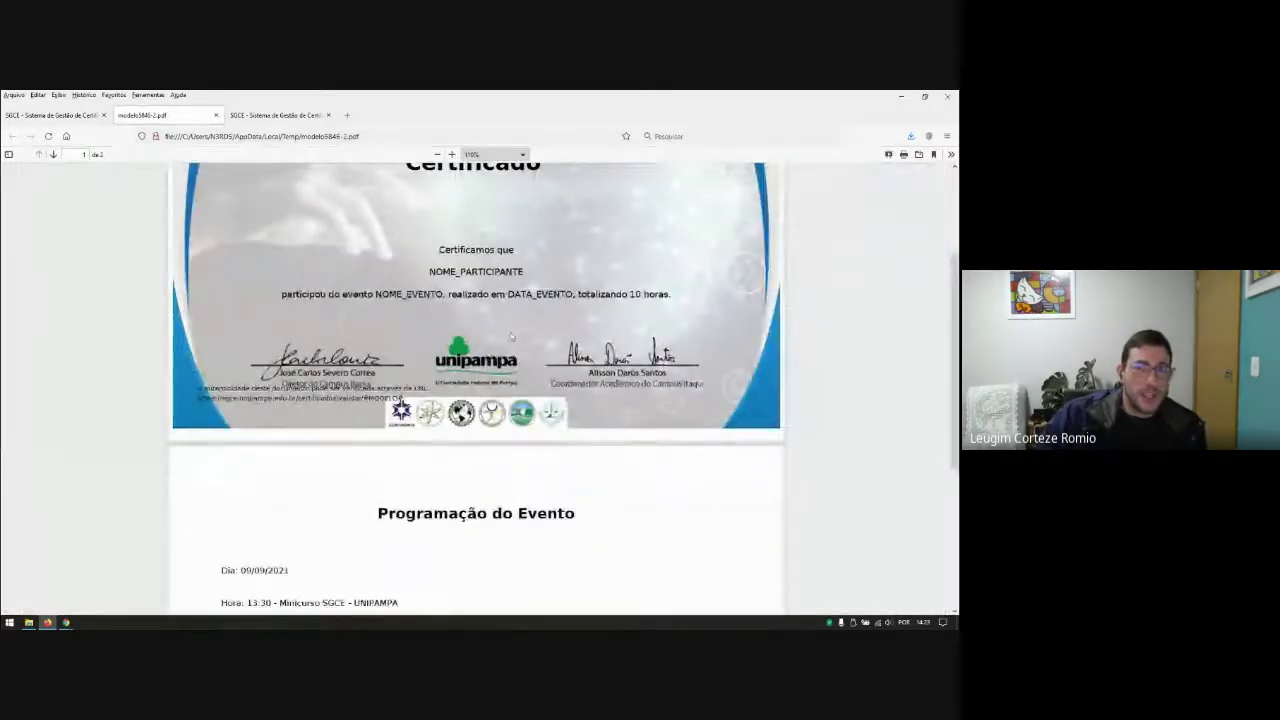
pyautogui.scroll(3, 400, 398)
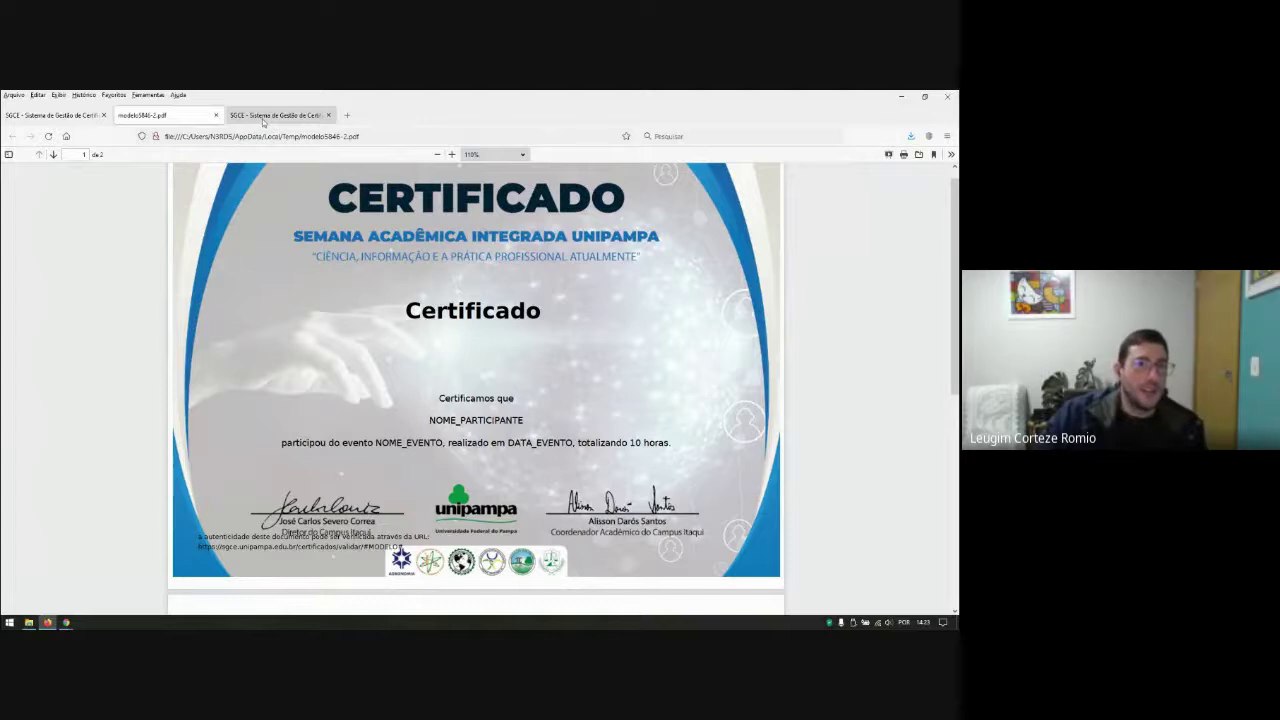
# Step: Delete the 'Certificado' title from the front-page text settings
pyautogui.click(215, 115)
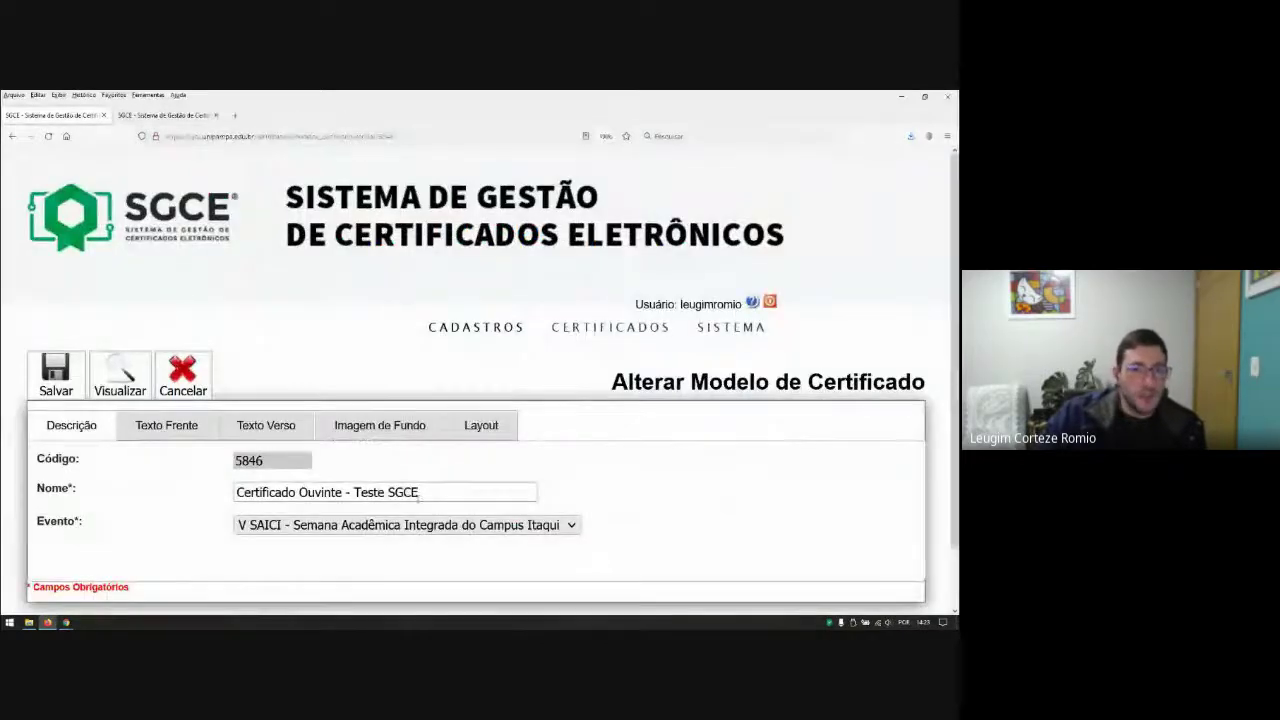
pyautogui.click(166, 425)
pyautogui.moveTo(320, 462); pyautogui.dragTo(203, 467)
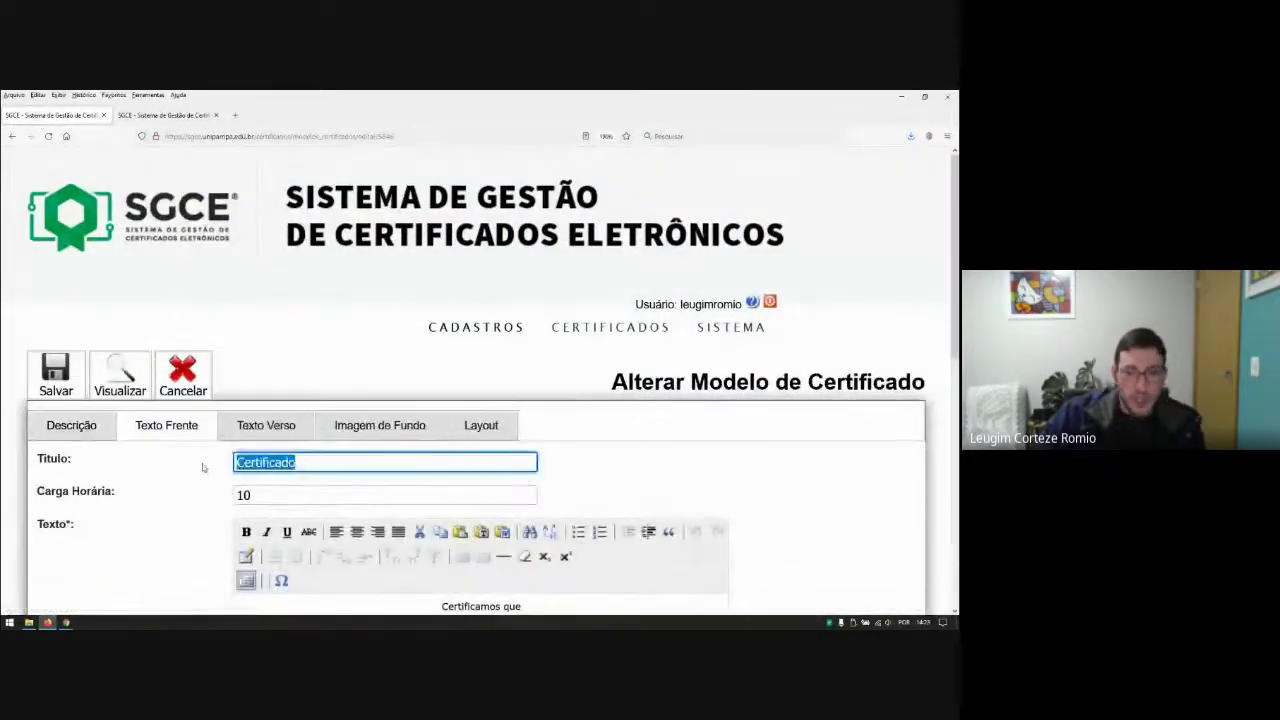
pyautogui.press('BackSpace')
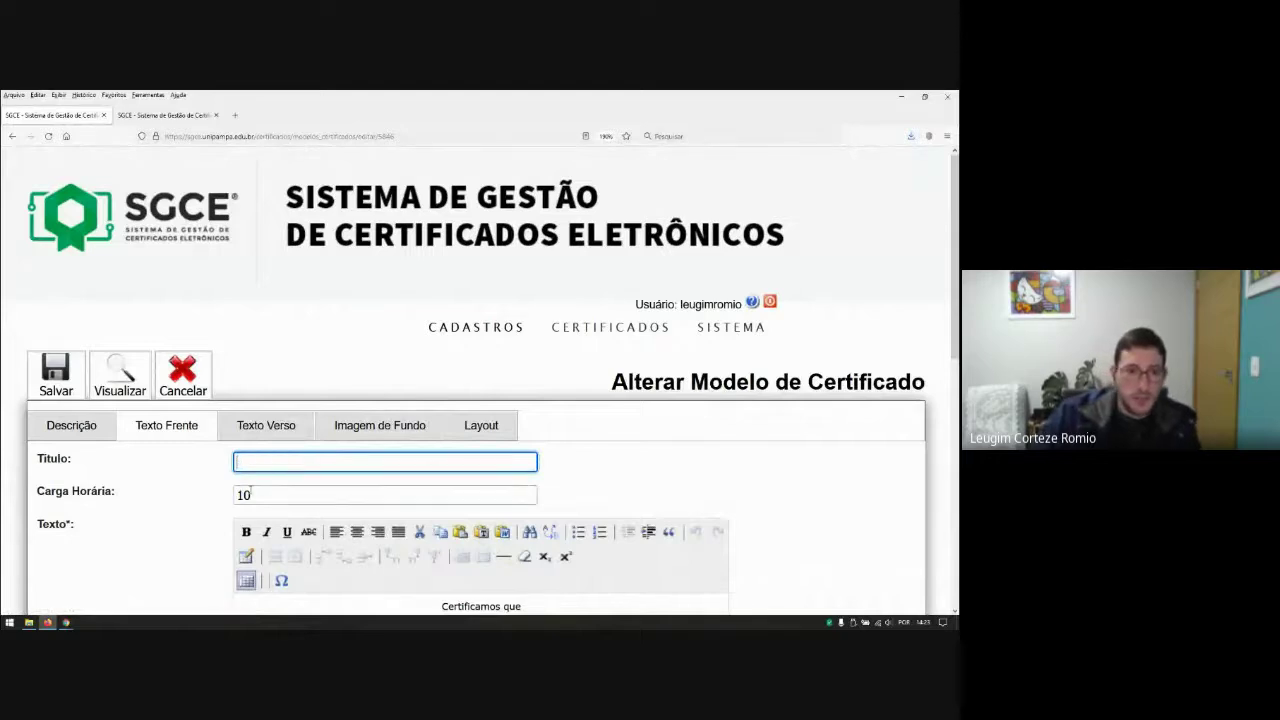
pyautogui.press('Tab')
pyautogui.click(169, 480)
pyautogui.click(266, 425)
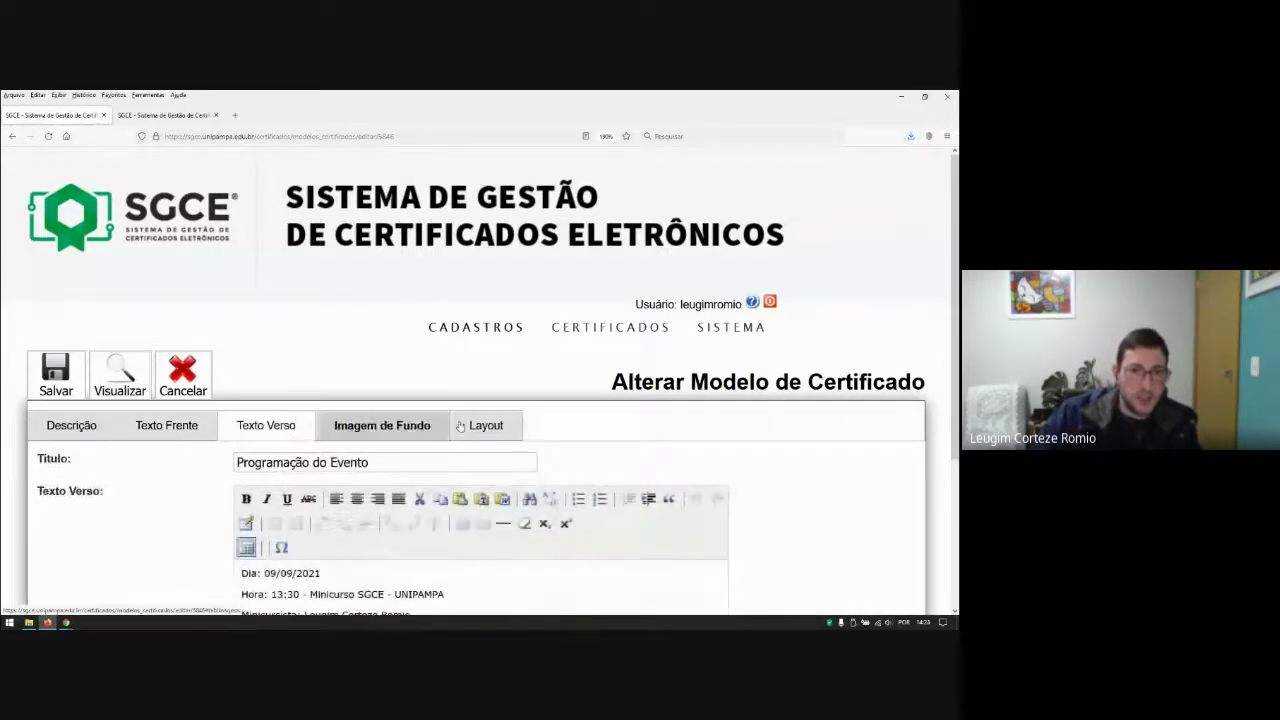
pyautogui.scroll(-2, 460, 425)
pyautogui.click(383, 325)
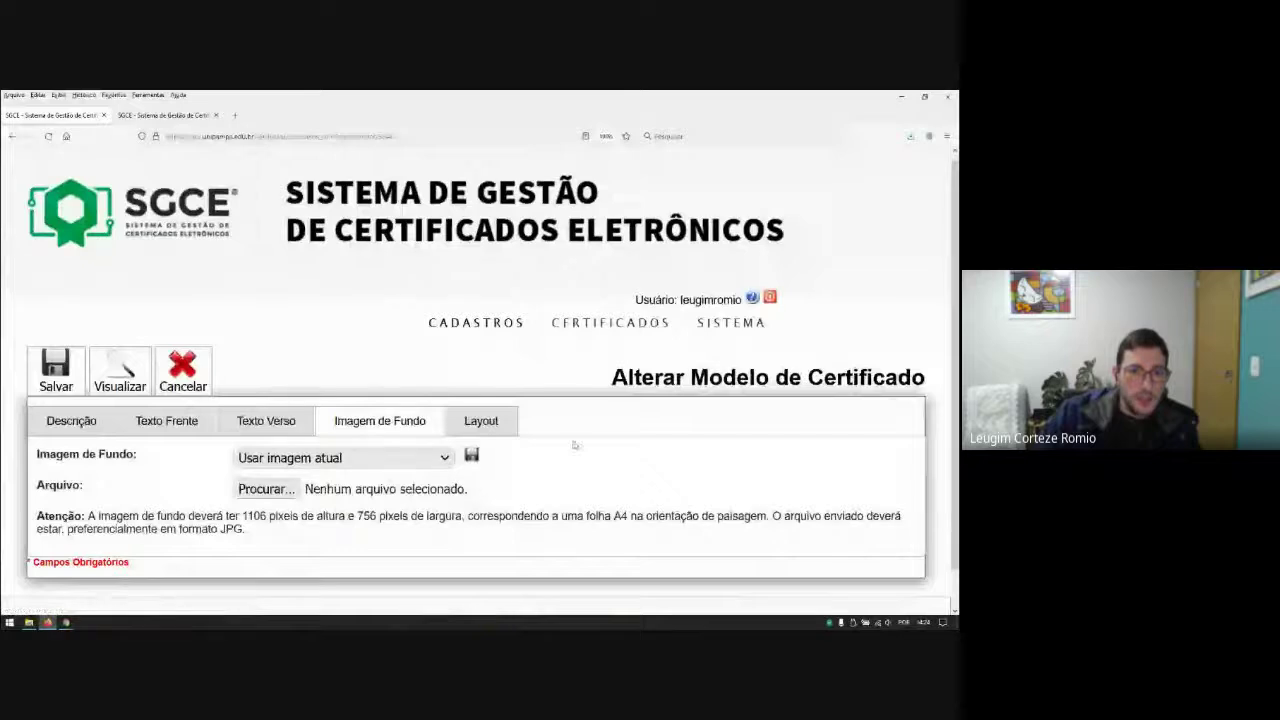
# Step: Set the top-to-title distance to 10 and the text-to-footer distance to -5
pyautogui.click(481, 421)
pyautogui.scroll(-2, 420, 453)
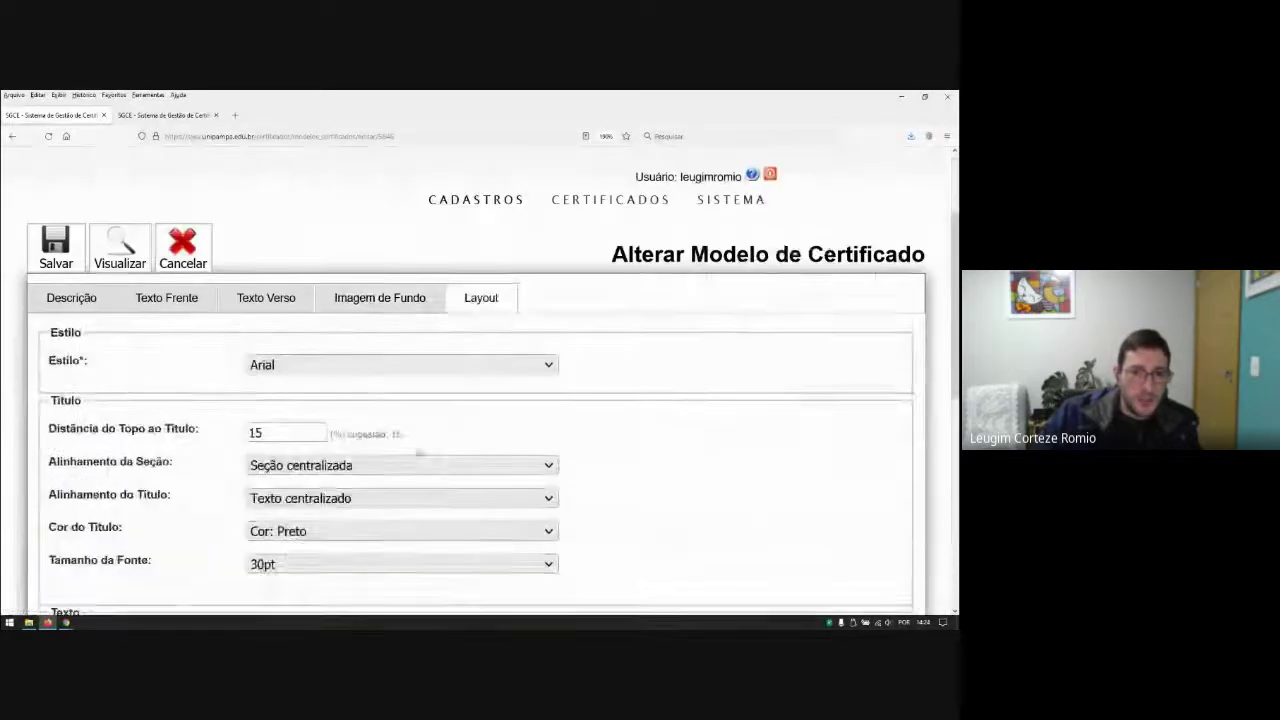
pyautogui.scroll(-3, 420, 453)
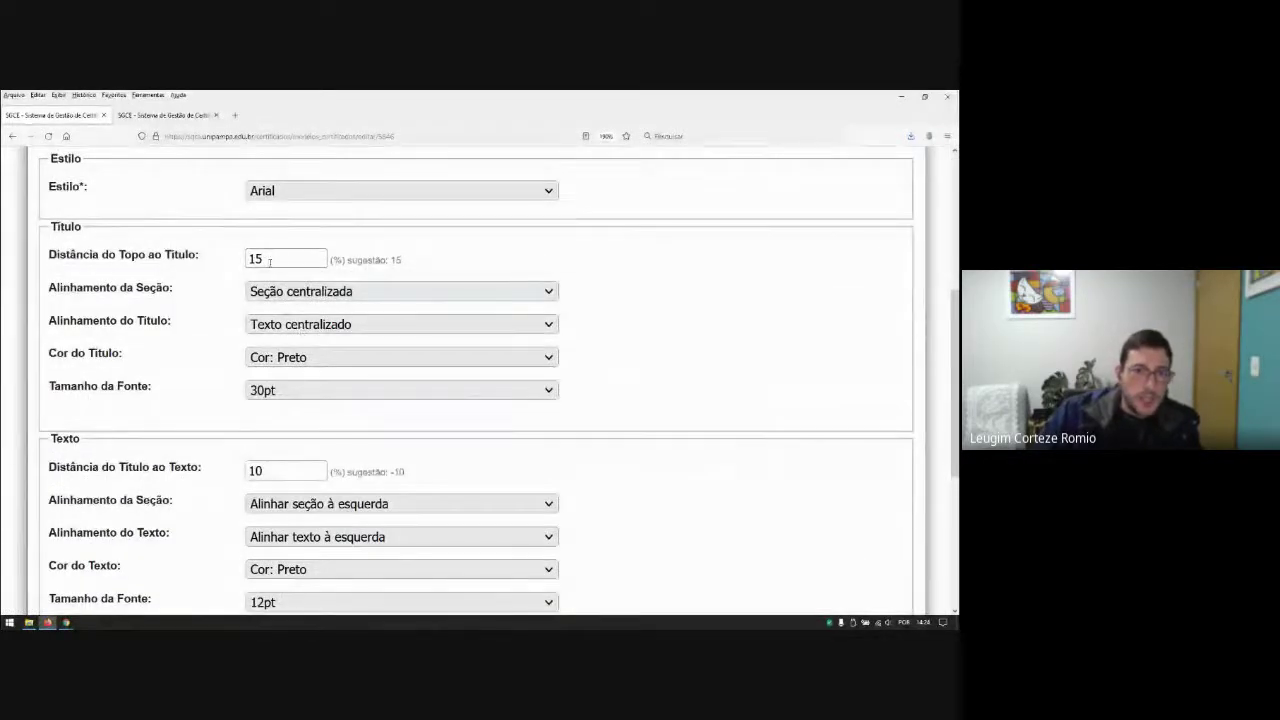
pyautogui.moveTo(269, 262); pyautogui.dragTo(245, 260)
pyautogui.write('10')
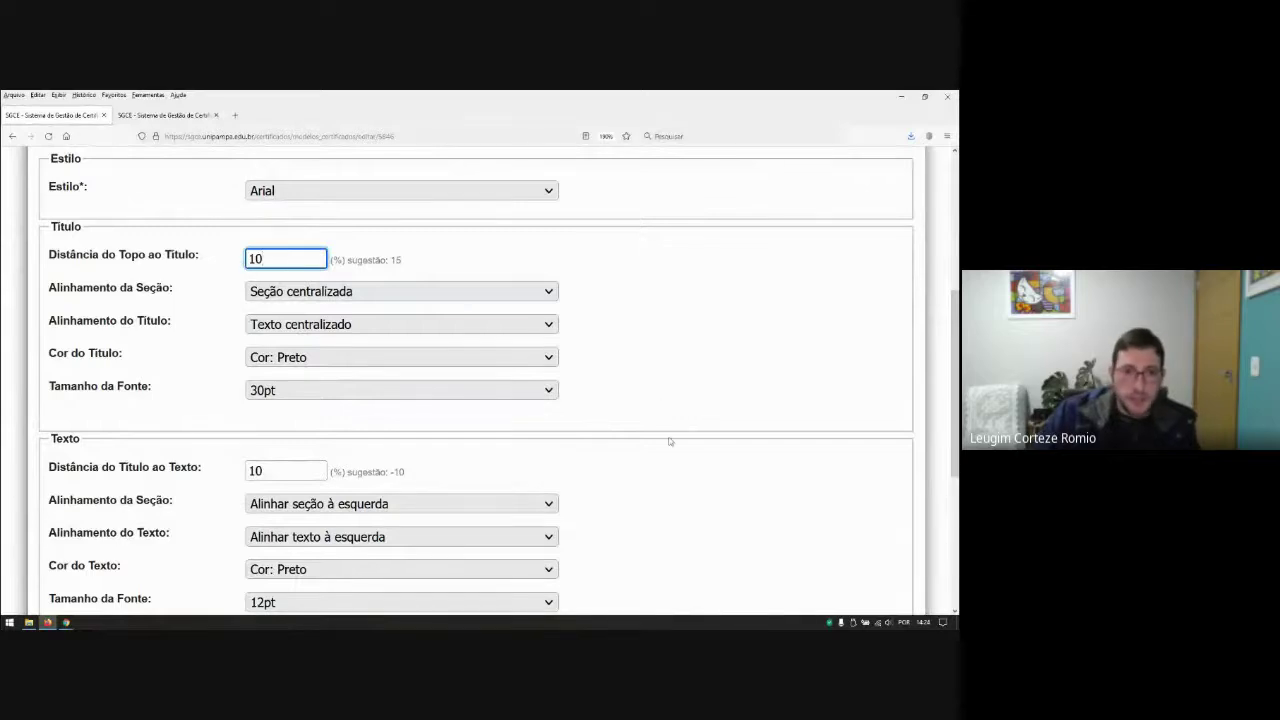
pyautogui.click(680, 440)
pyautogui.scroll(-2, 483, 497)
pyautogui.scroll(-1, 483, 497)
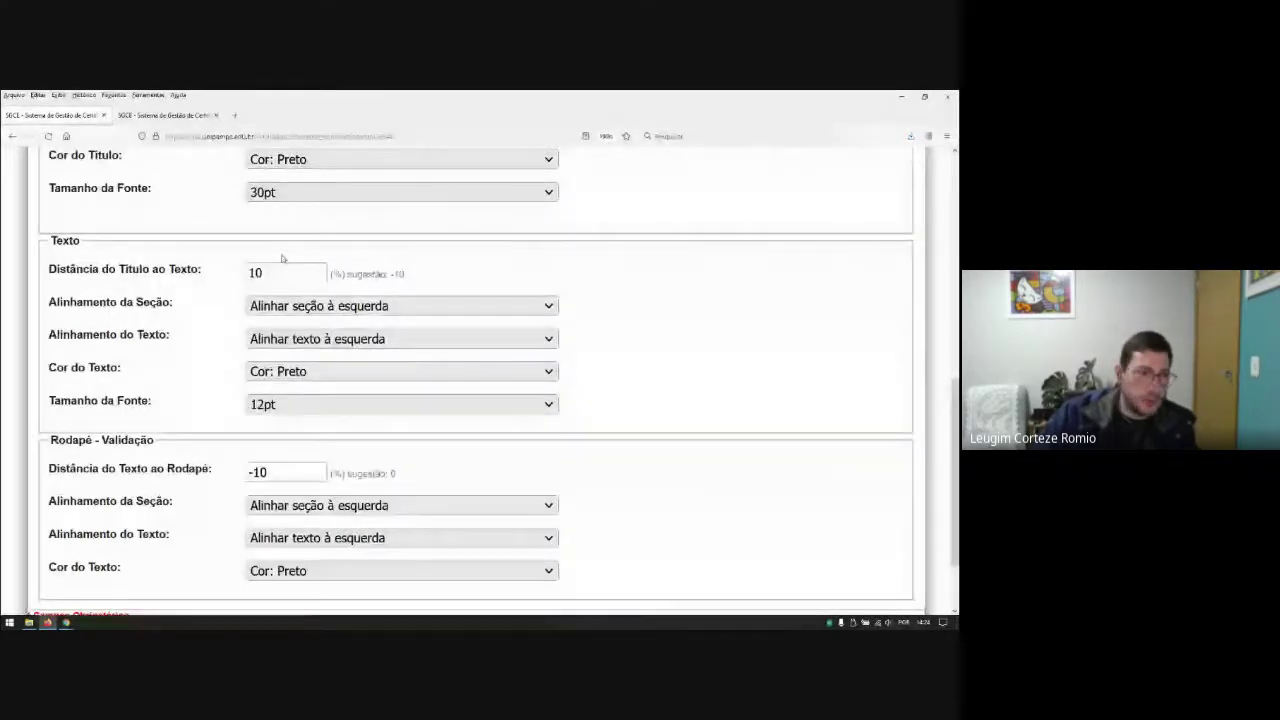
pyautogui.moveTo(282, 471); pyautogui.dragTo(250, 472)
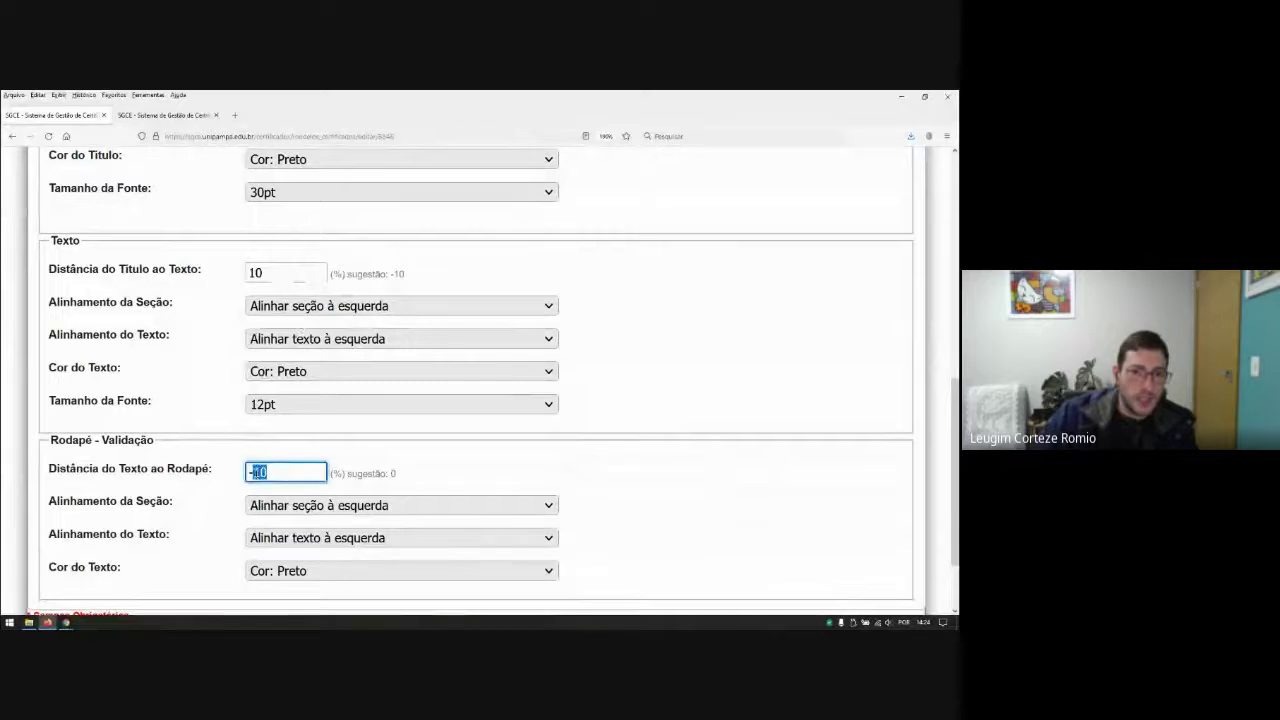
pyautogui.write('-5')
pyautogui.click(663, 494)
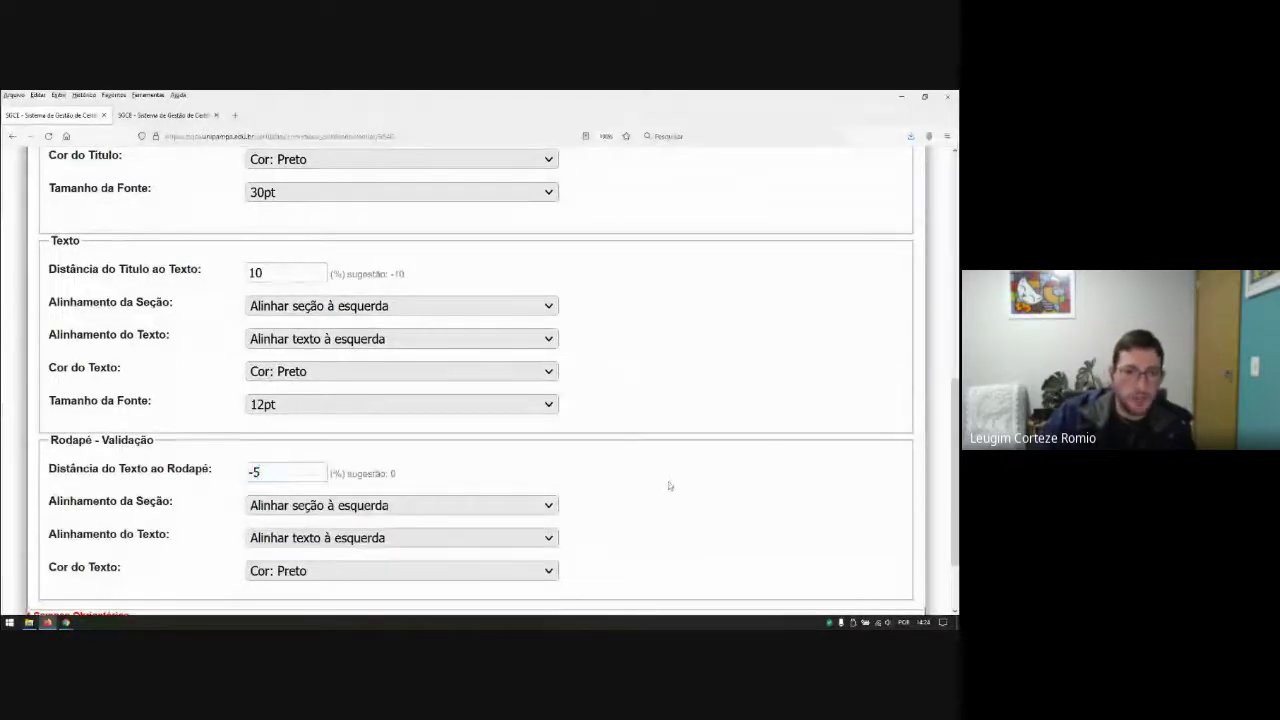
pyautogui.scroll(-2, 669, 486)
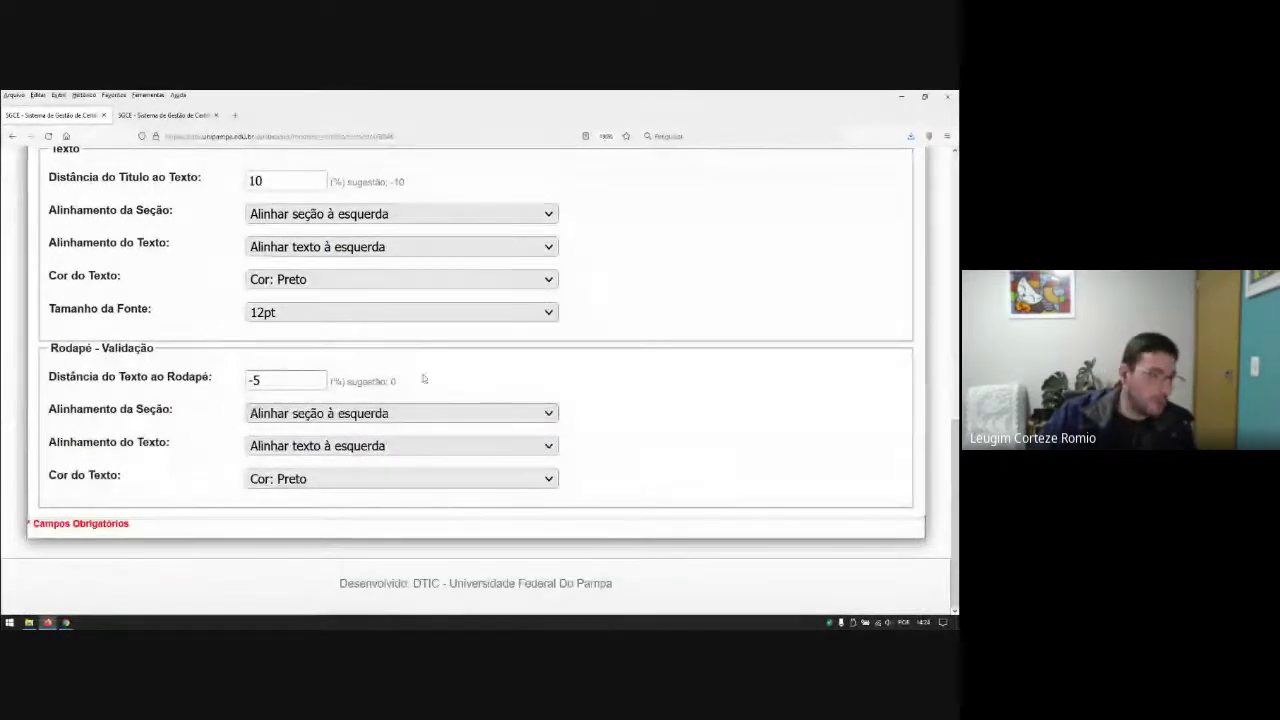
pyautogui.scroll(10, 514, 370)
# Step: Save the layout changes and scroll through the regenerated modelo5846-3.pdf preview
pyautogui.click(44, 277)
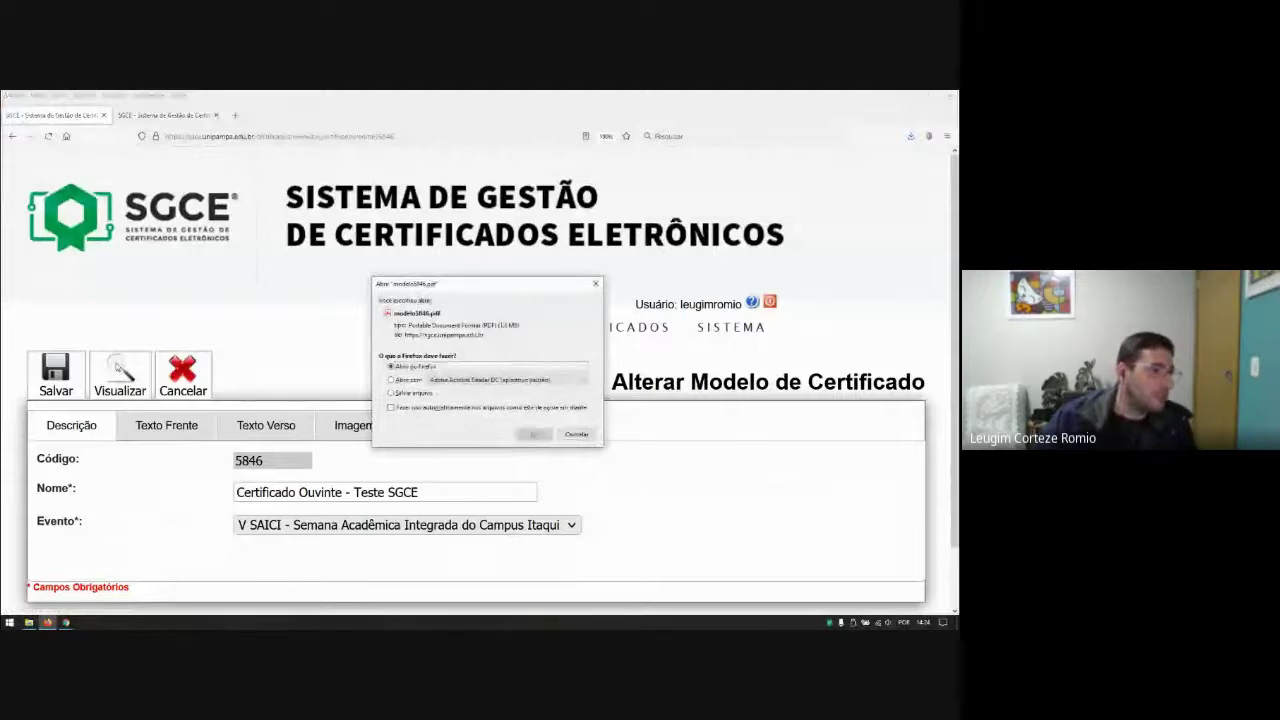
pyautogui.click(521, 435)
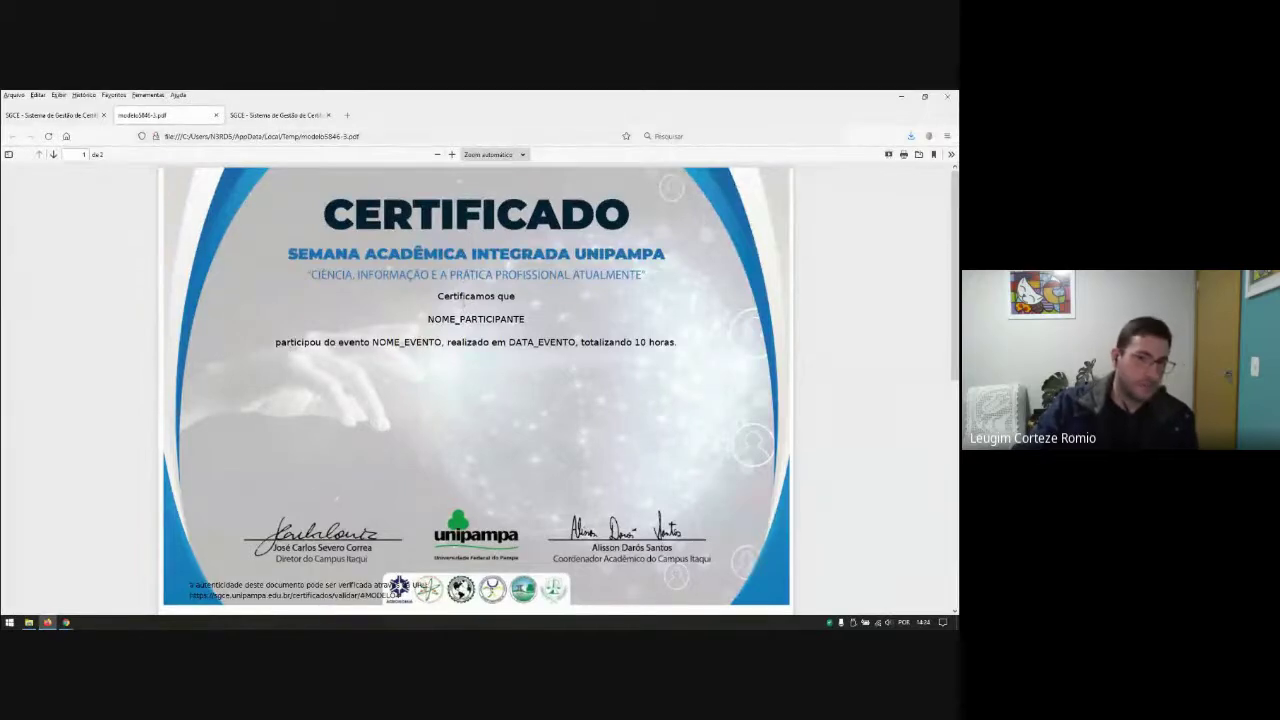
pyautogui.scroll(-1, 340, 546)
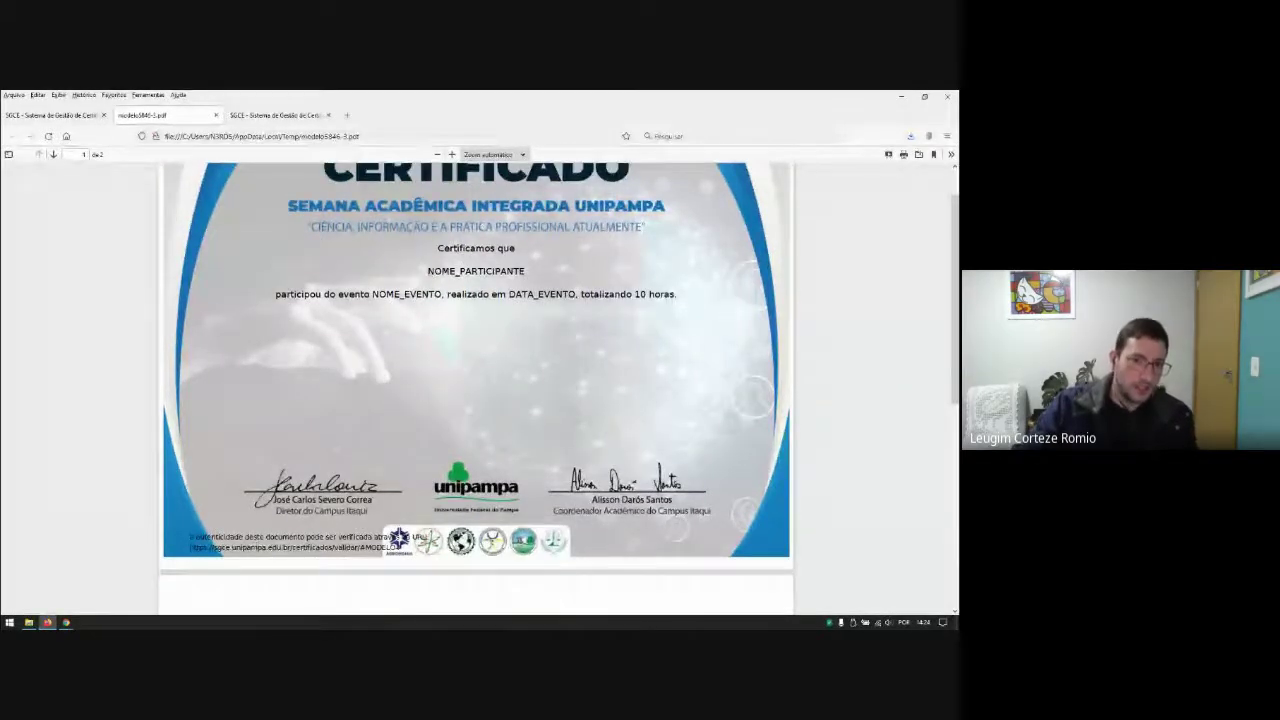
pyautogui.scroll(6, 275, 543)
pyautogui.scroll(-3, 275, 543)
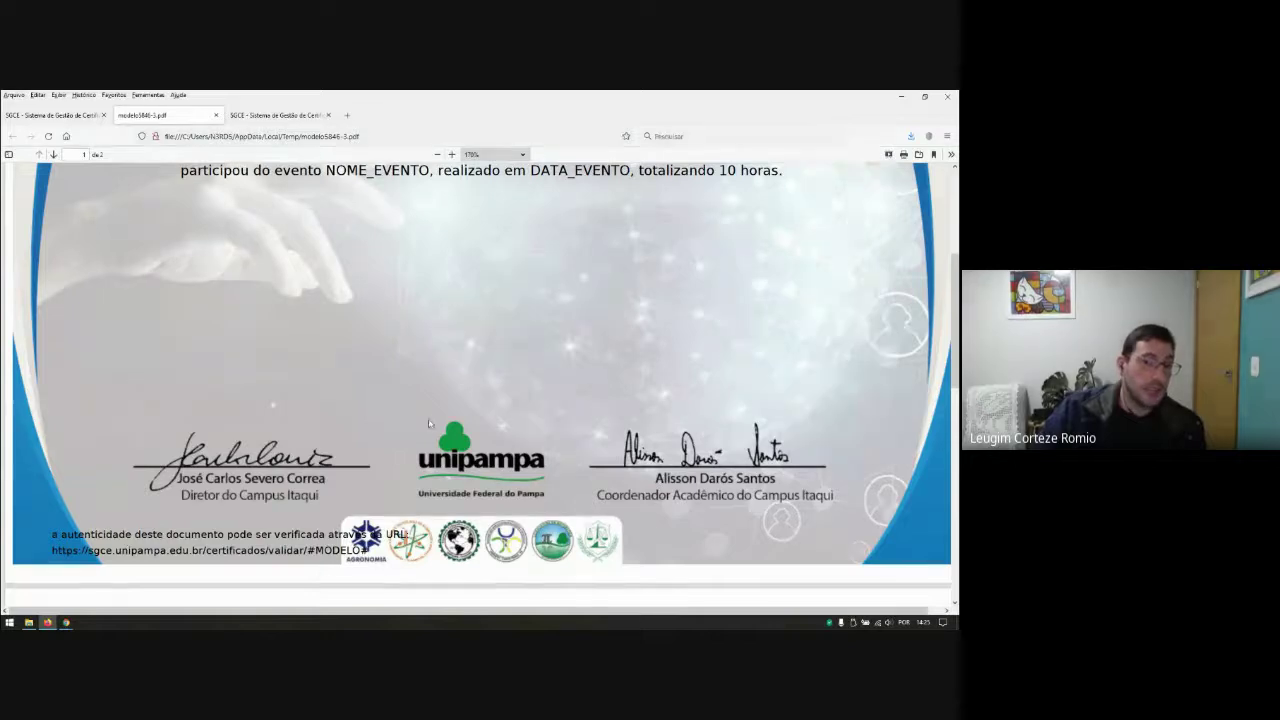
pyautogui.scroll(-5, 443, 437)
pyautogui.scroll(-3, 450, 447)
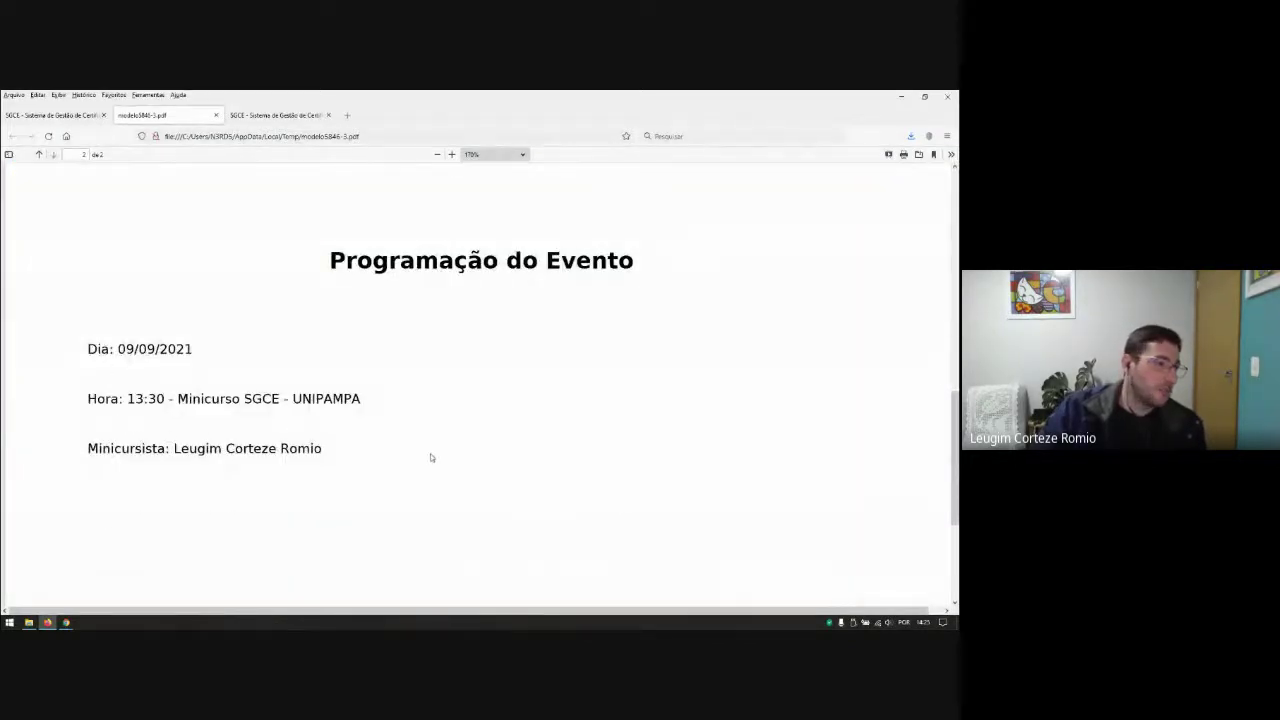
pyautogui.scroll(10, 441, 448)
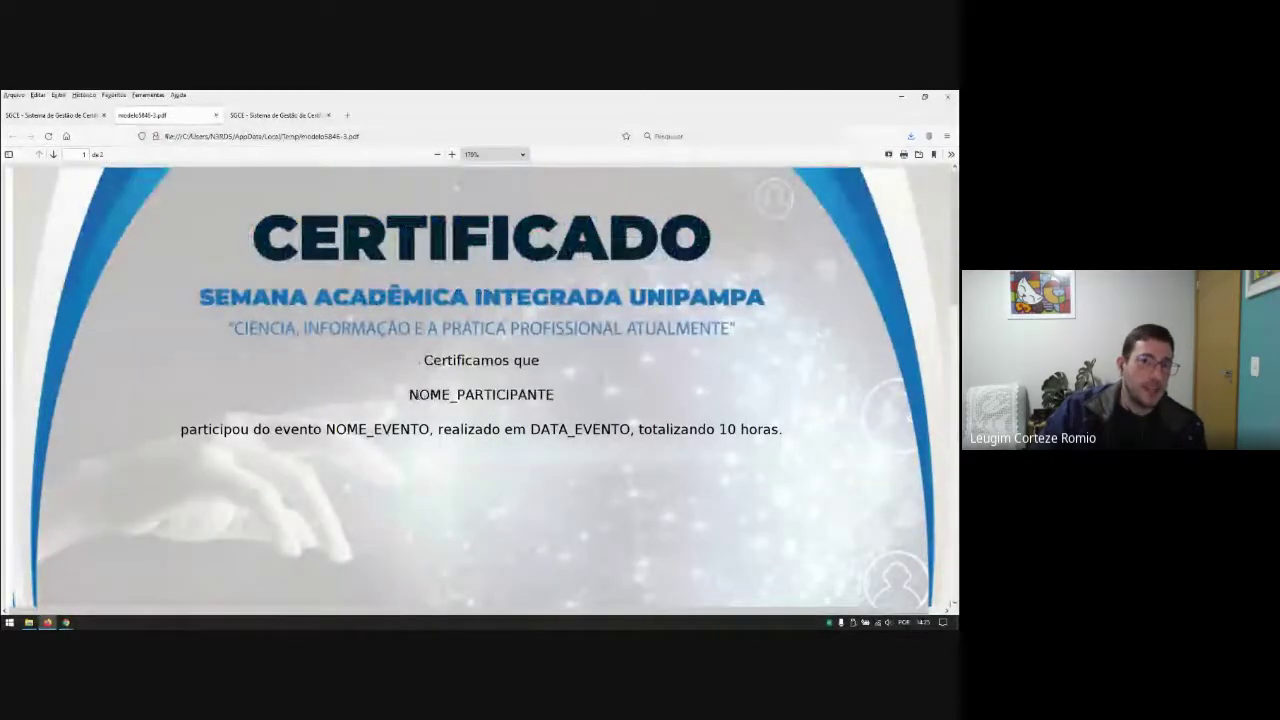
# Step: Highlight the NOME_PARTICIPANTE, NOME_EVENTO and DATA_EVENTO placeholders on the front page
pyautogui.moveTo(418, 395); pyautogui.dragTo(550, 397)
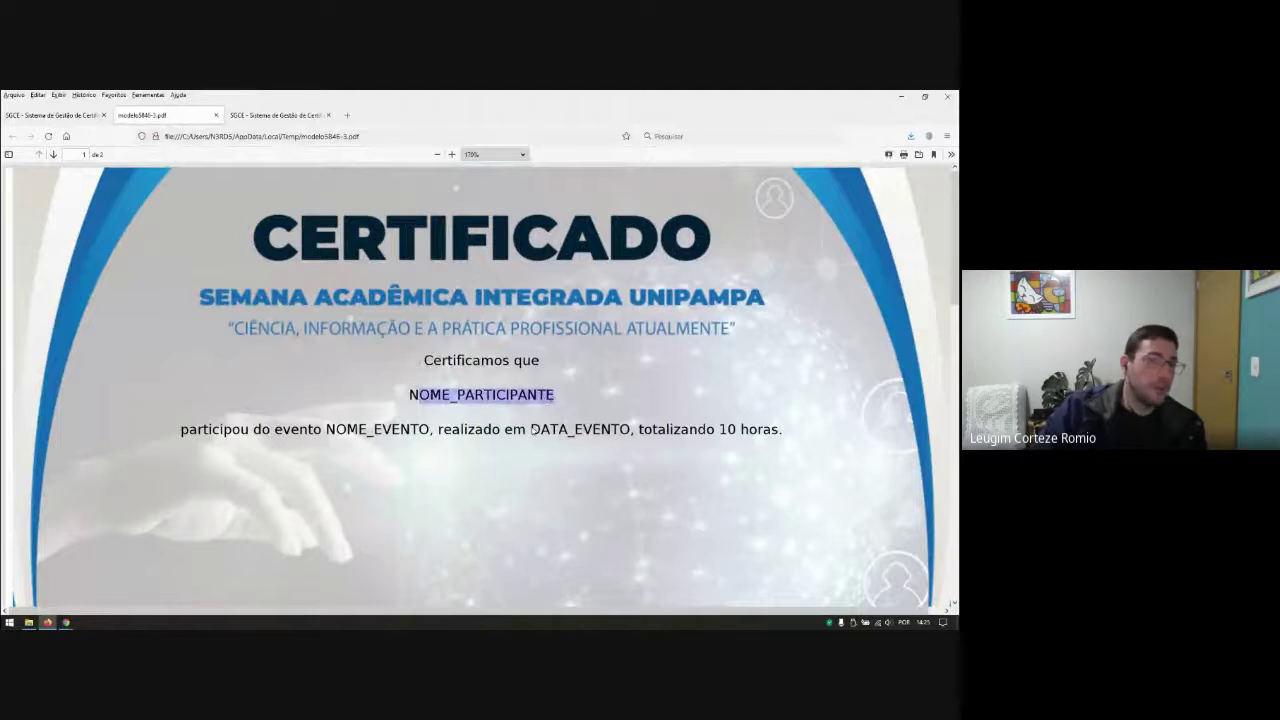
pyautogui.moveTo(330, 432); pyautogui.dragTo(429, 432)
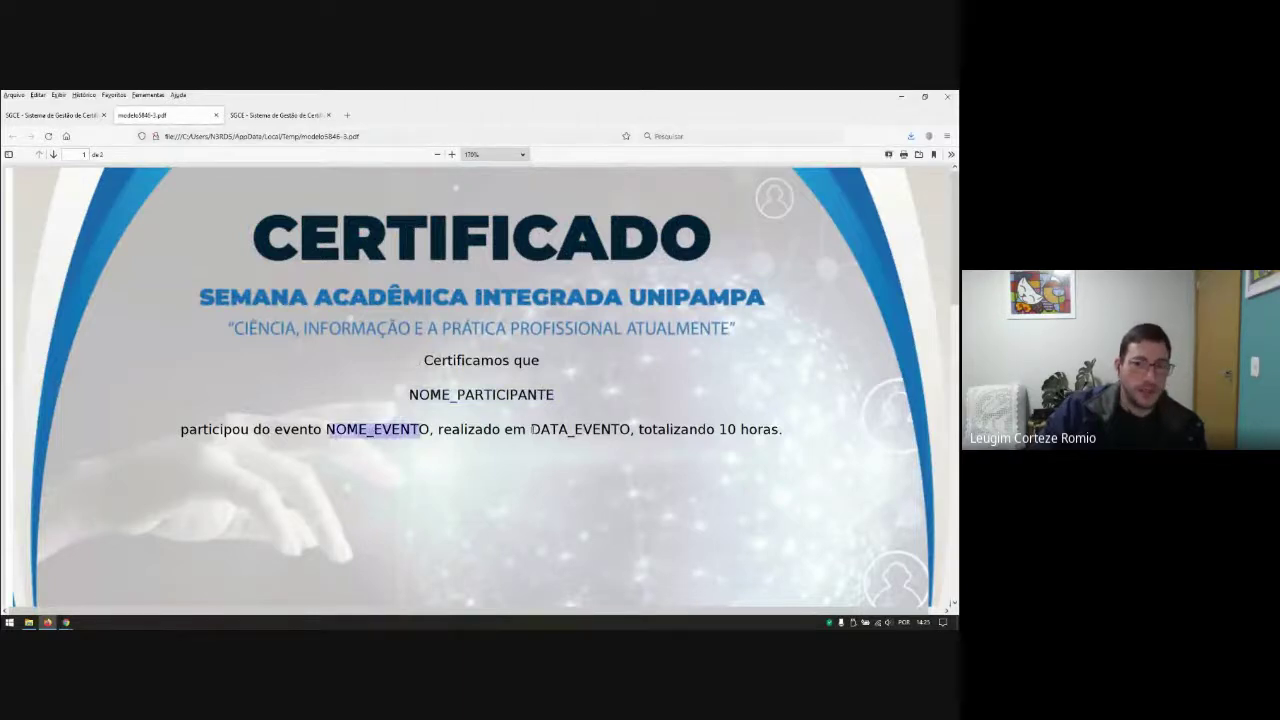
pyautogui.moveTo(531, 430); pyautogui.dragTo(617, 430)
pyautogui.click(646, 469)
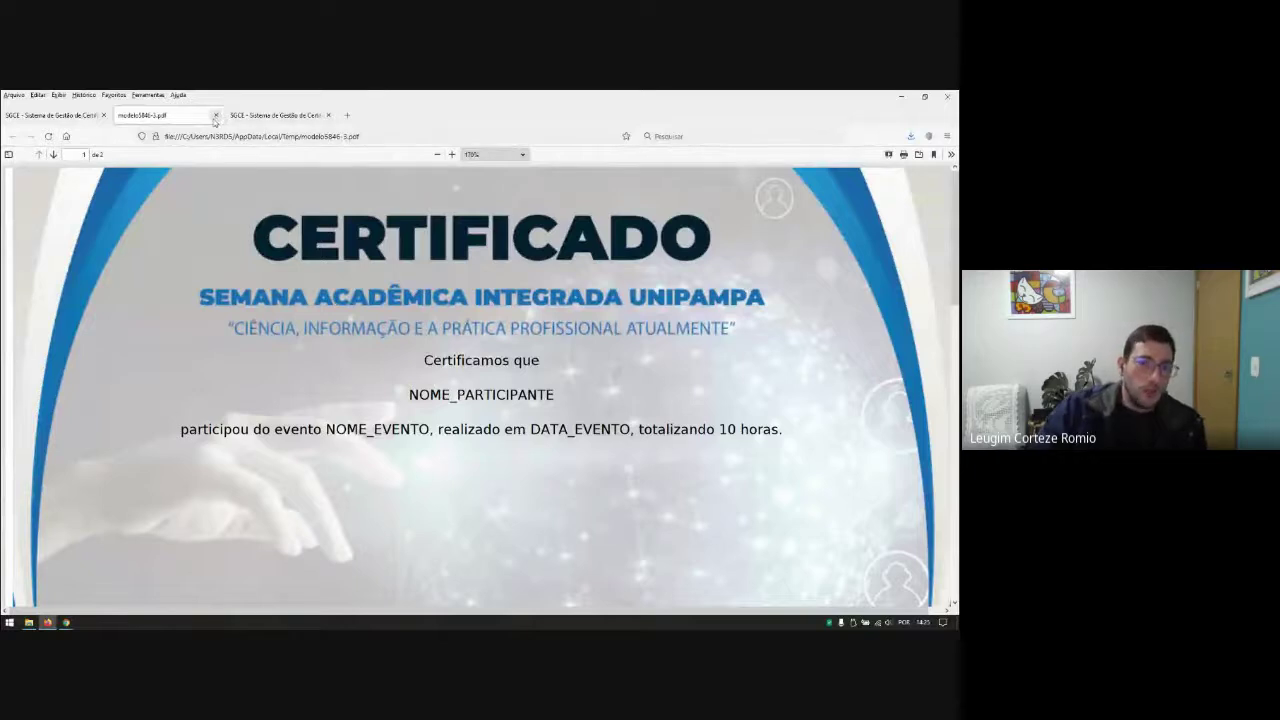
pyautogui.scroll(-2, 491, 349)
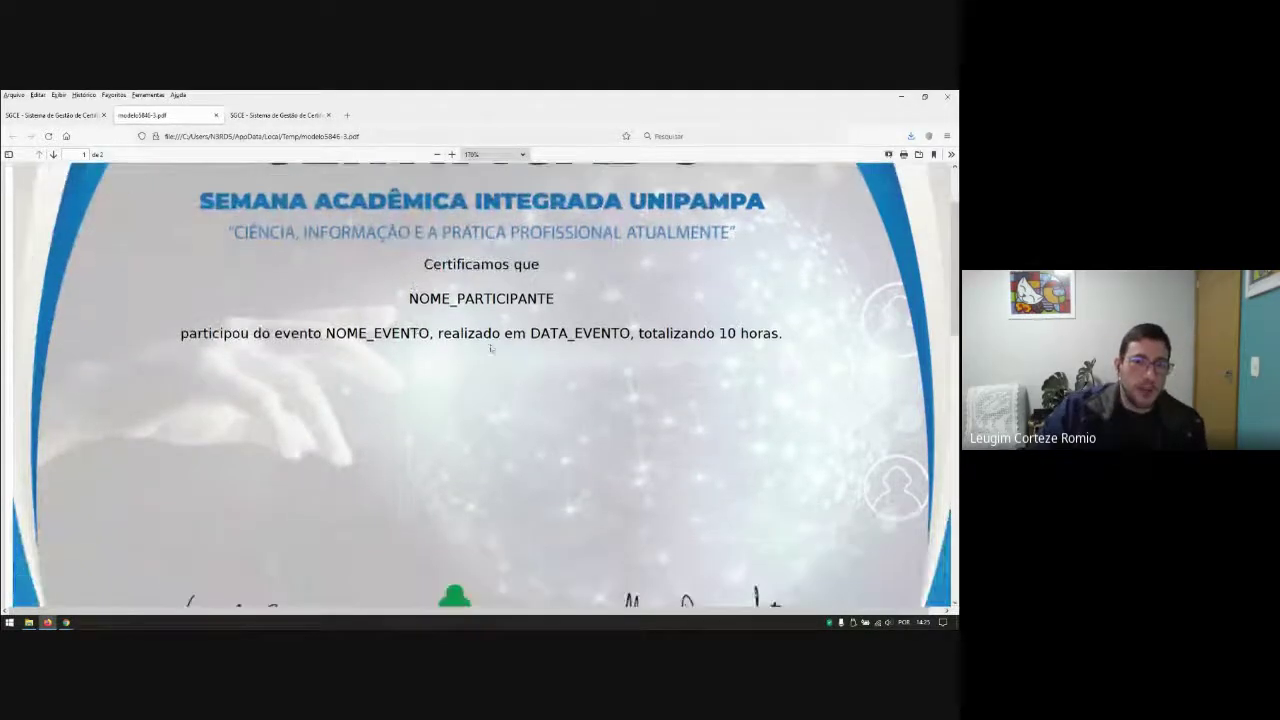
# Step: Change the title-to-text distance from 10 to 20 and save the model
pyautogui.click(216, 115)
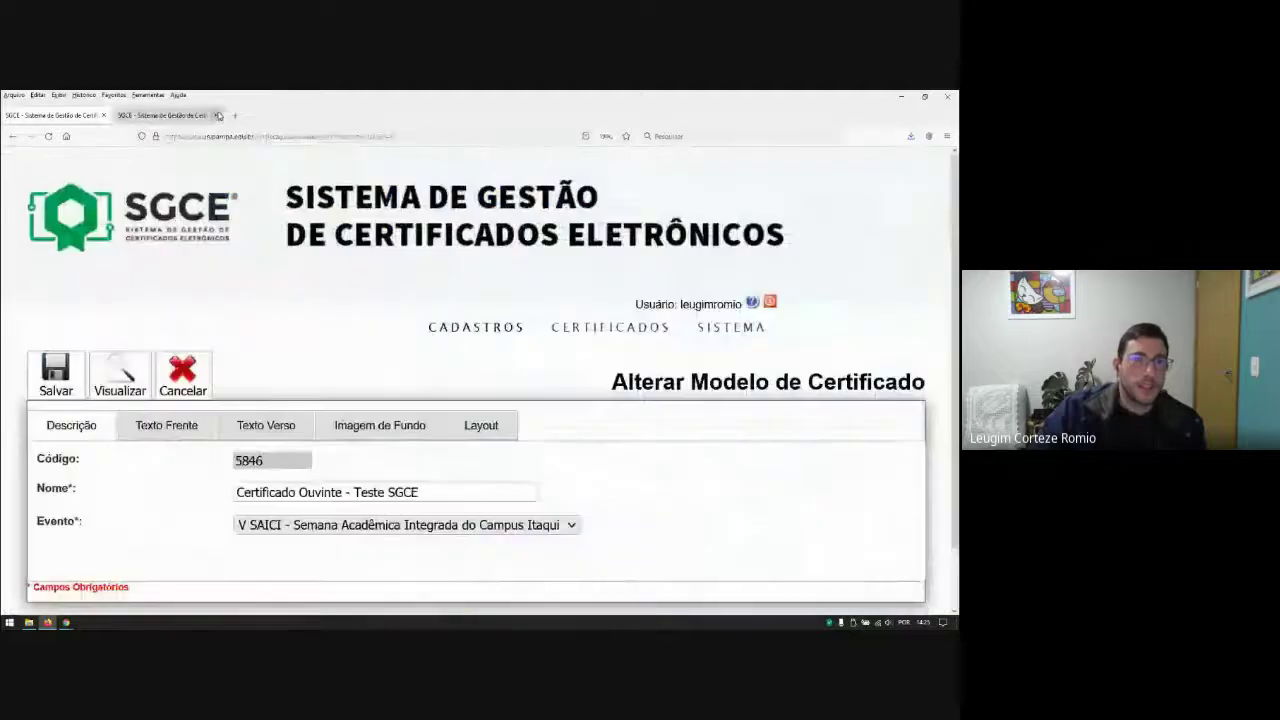
pyautogui.click(479, 426)
pyautogui.scroll(-6, 480, 430)
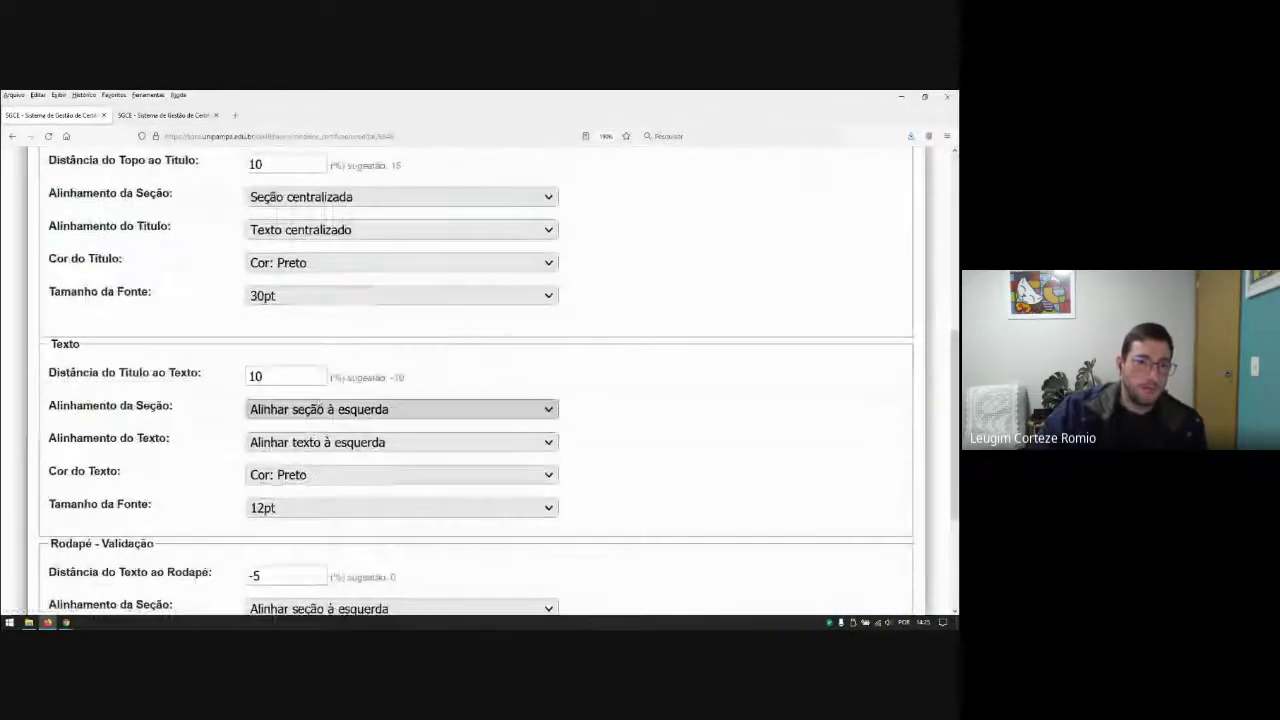
pyautogui.moveTo(300, 375); pyautogui.dragTo(242, 378)
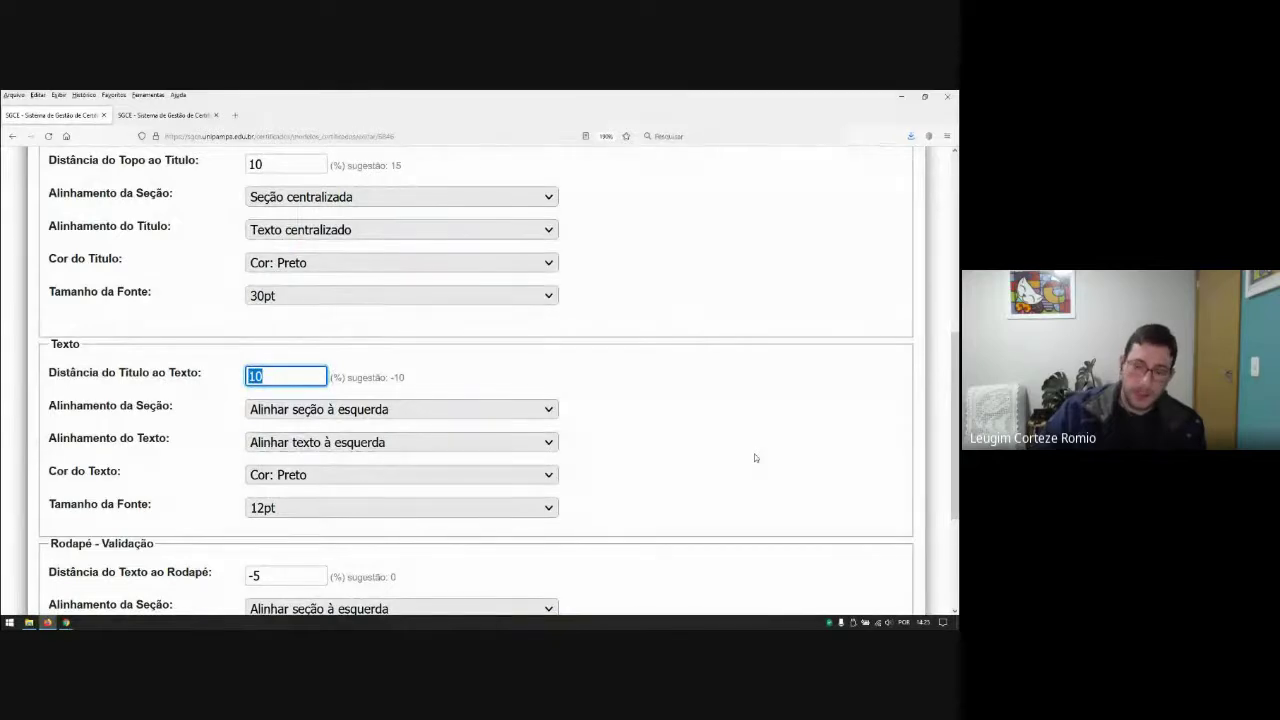
pyautogui.write('20')
pyautogui.click(787, 440)
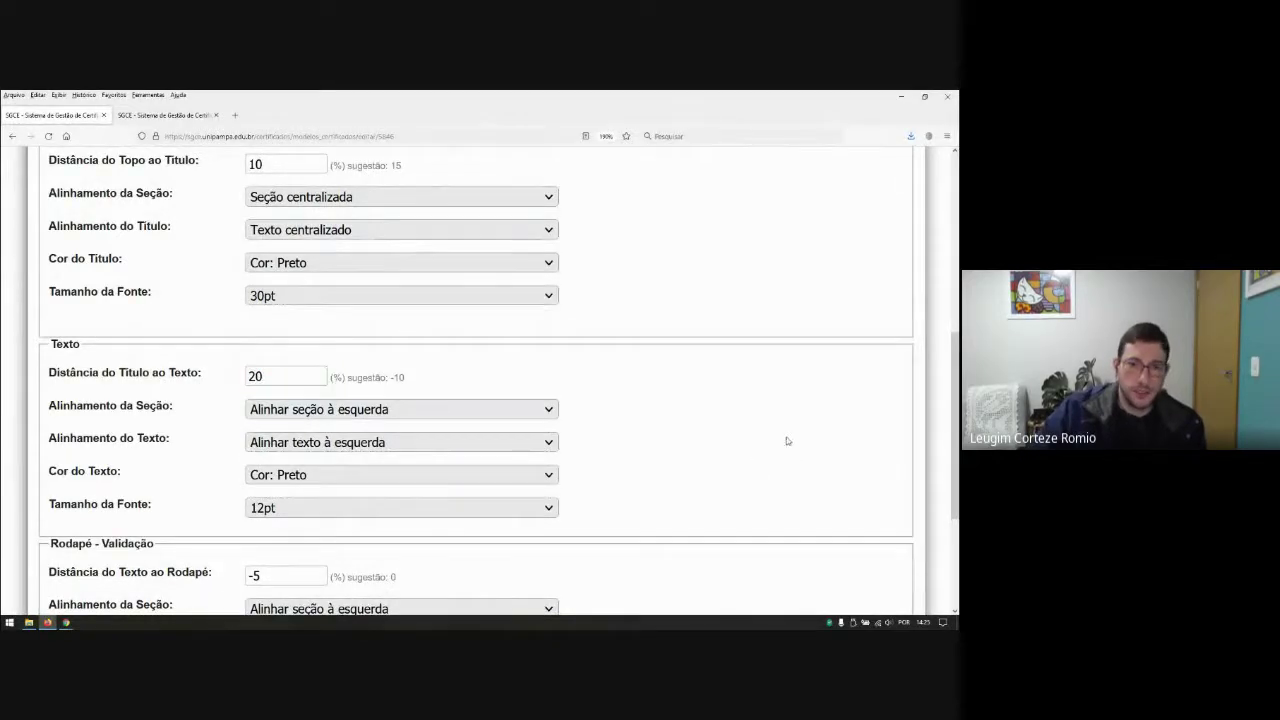
pyautogui.scroll(-3, 795, 440)
pyautogui.scroll(6, 700, 450)
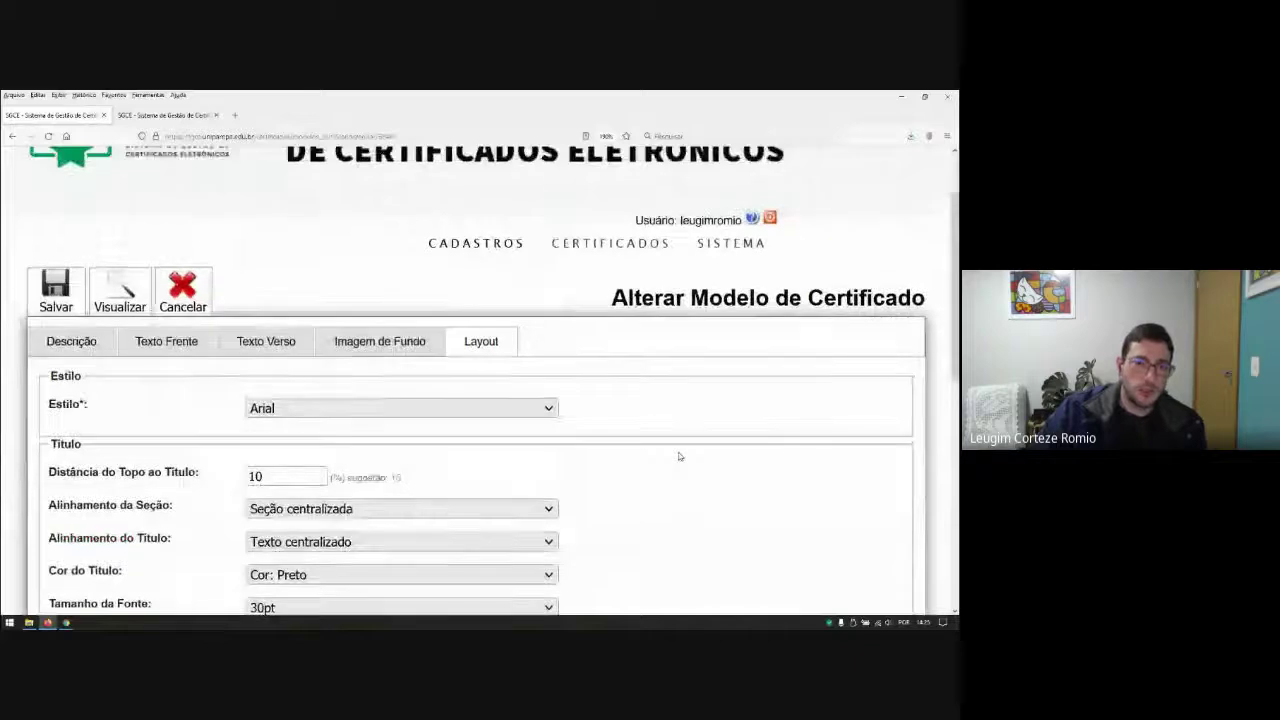
pyautogui.click(72, 378)
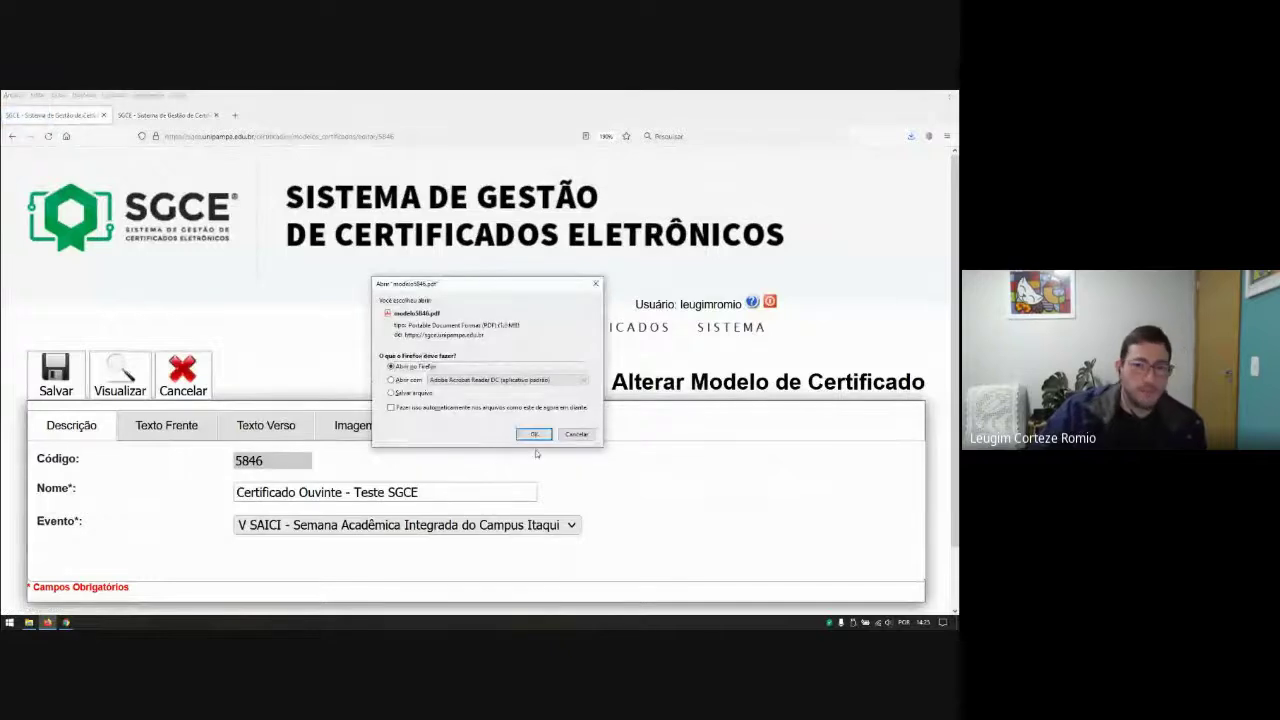
# Step: Open the regenerated modelo5846-4.pdf preview and scroll to its second page
pyautogui.click(534, 434)
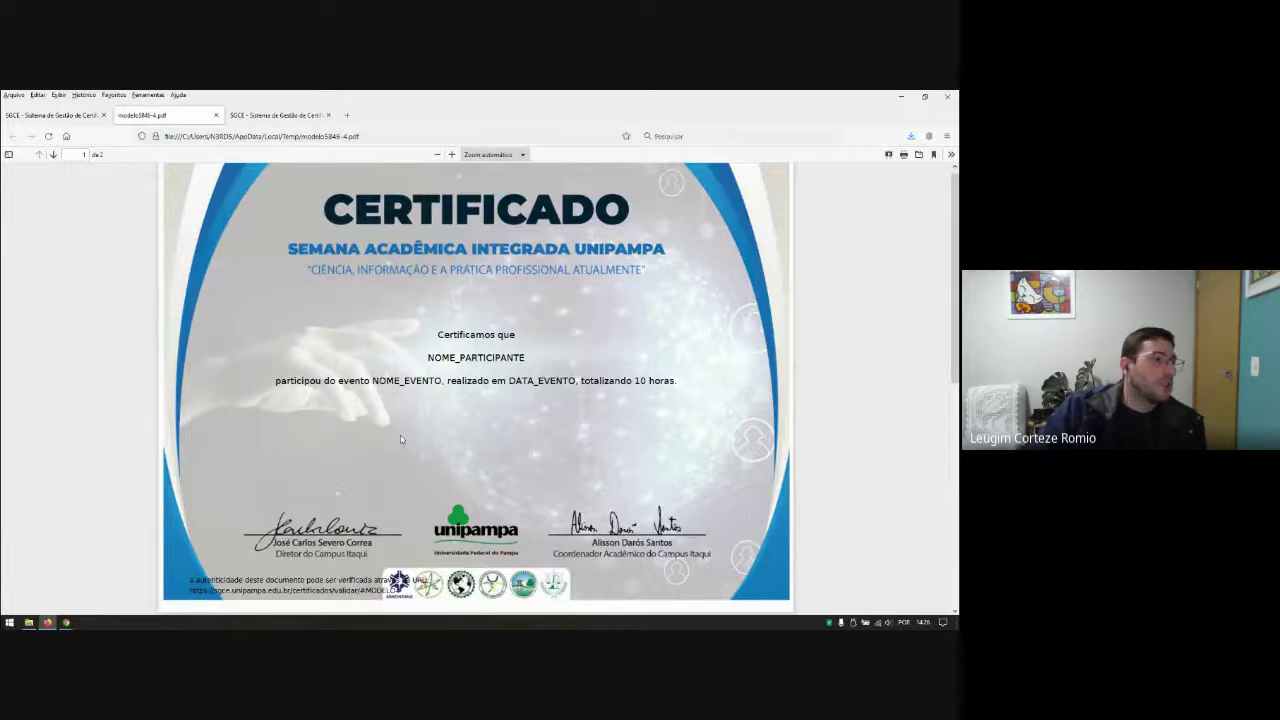
pyautogui.scroll(-5, 409, 446)
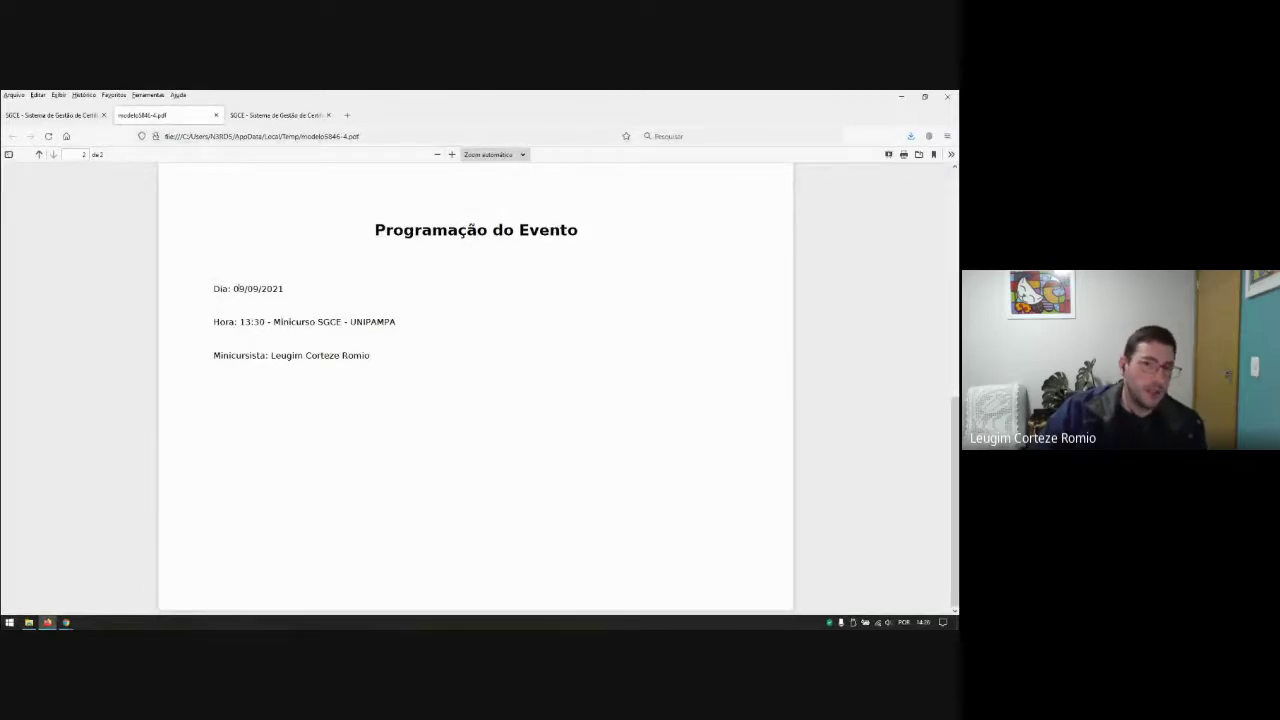
# Step: Make the back-side Dia, Hora and Minicursista lines a bulleted list without empty bullets, then save
pyautogui.click(216, 115)
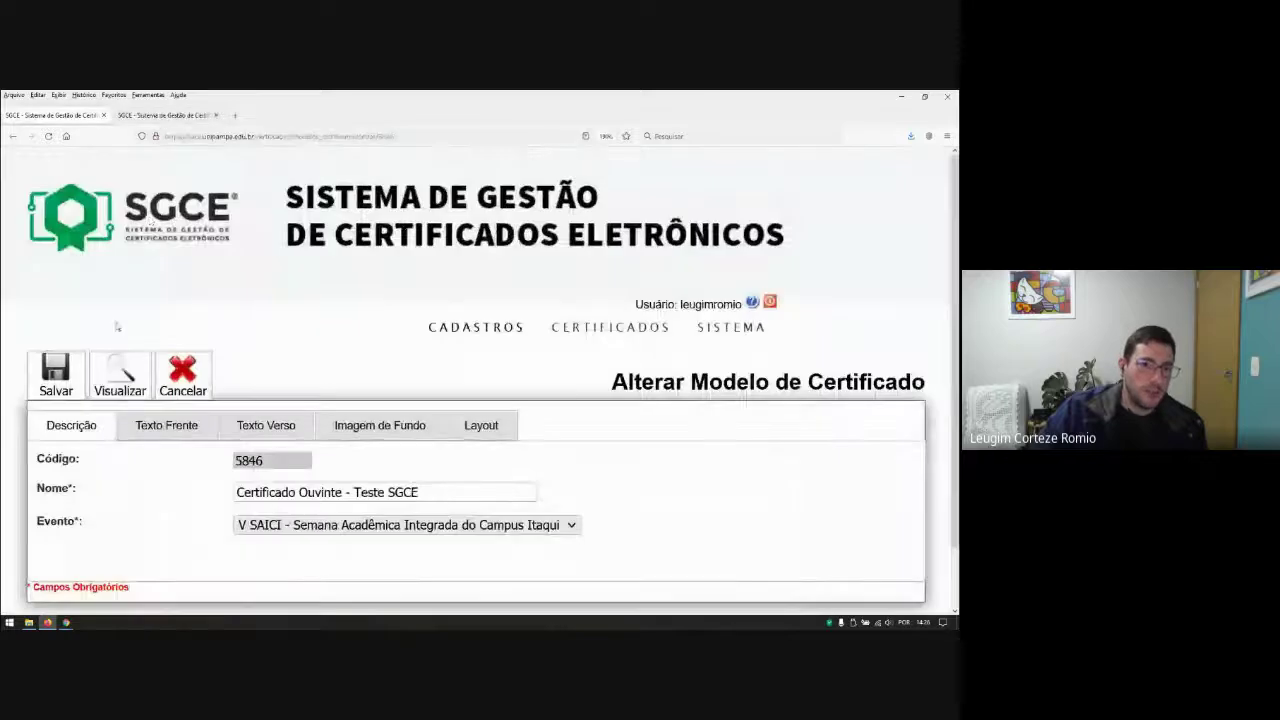
pyautogui.click(284, 438)
pyautogui.scroll(-2, 286, 442)
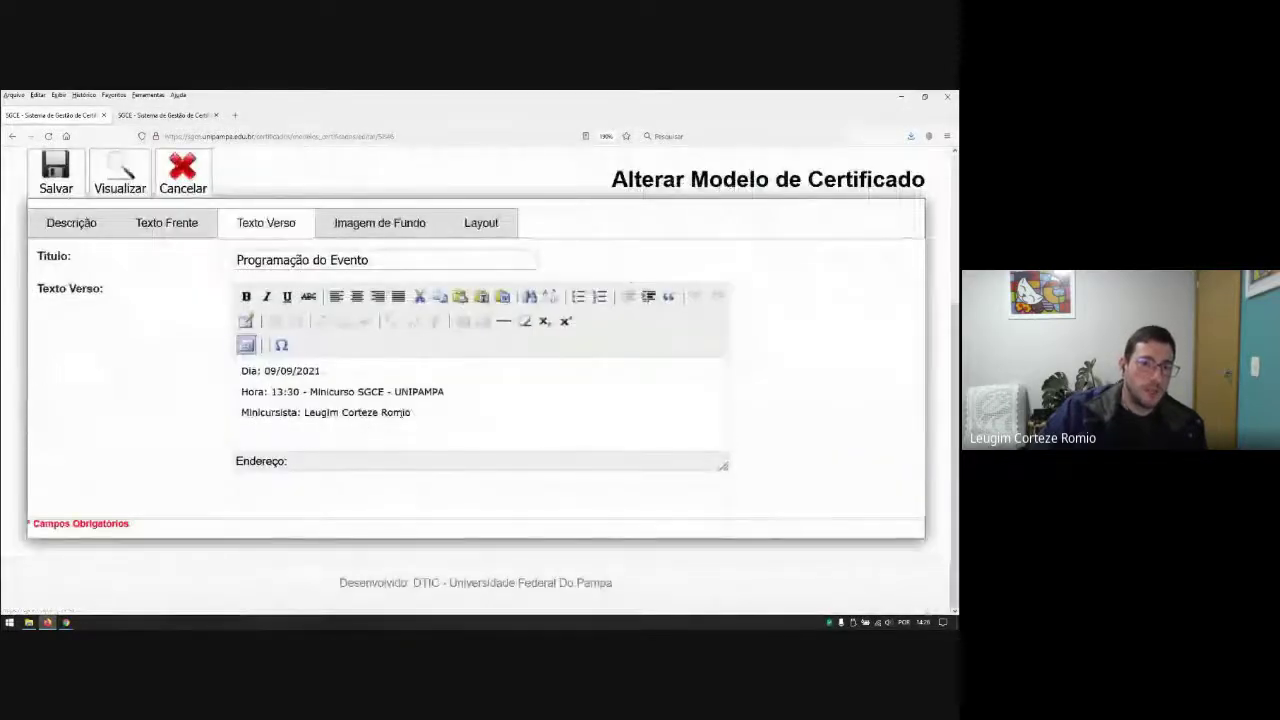
pyautogui.moveTo(412, 412); pyautogui.dragTo(258, 371)
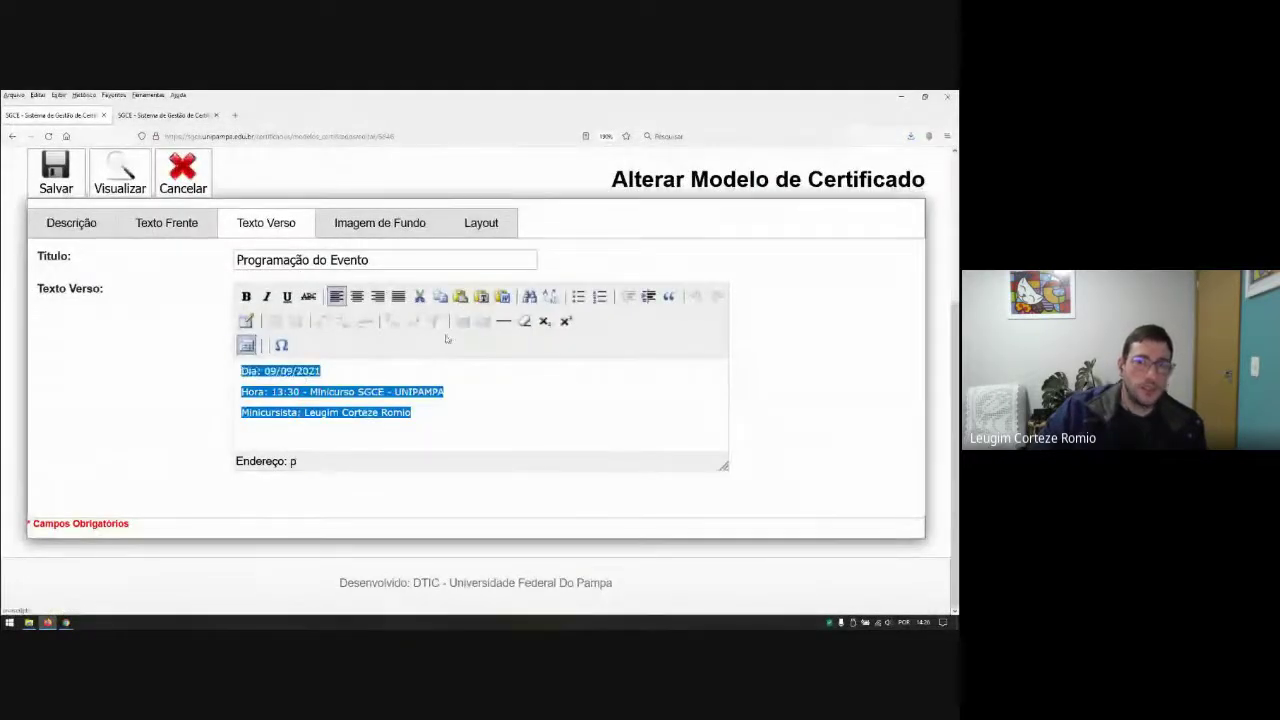
pyautogui.click(578, 296)
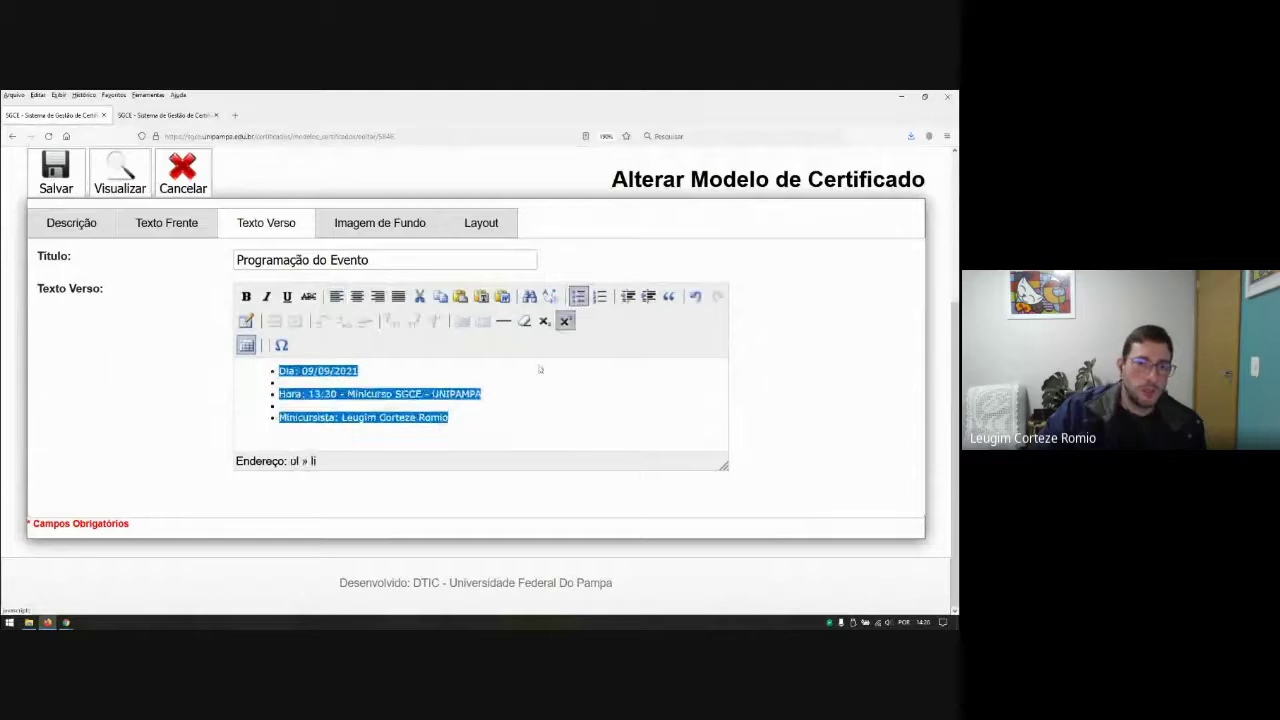
pyautogui.click(300, 381)
pyautogui.press('BackSpace')
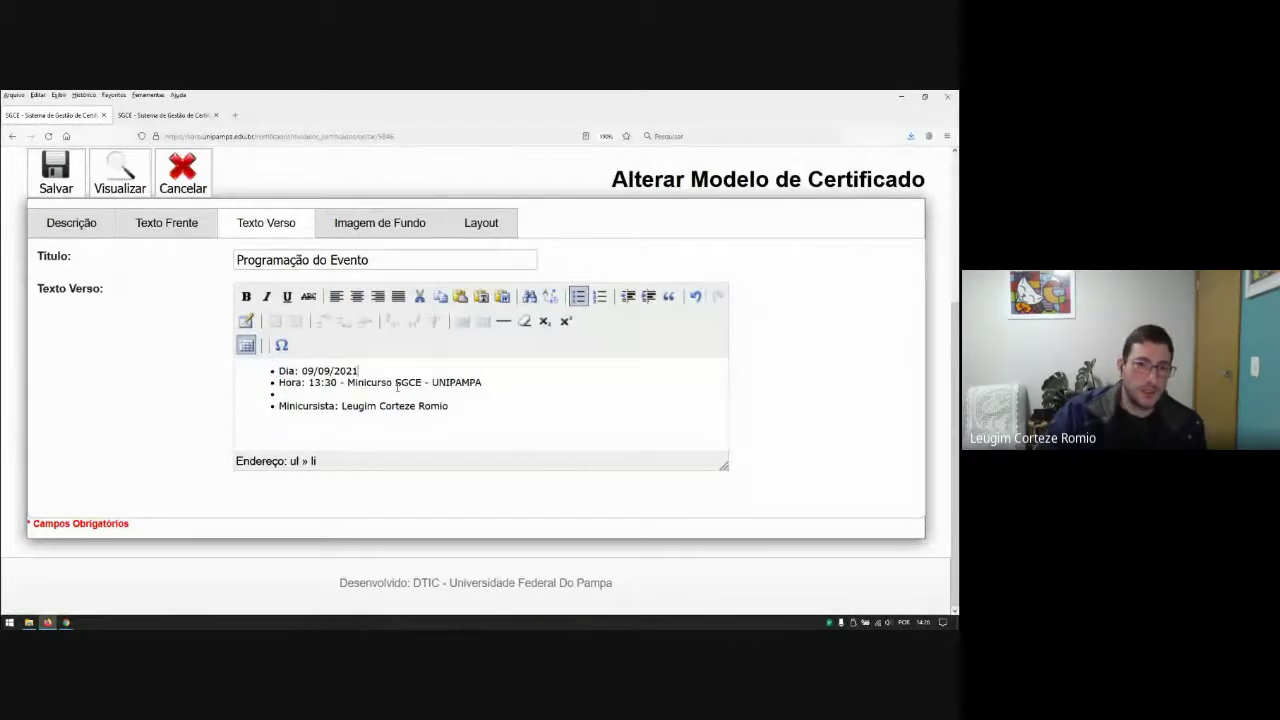
pyautogui.press('BackSpace')
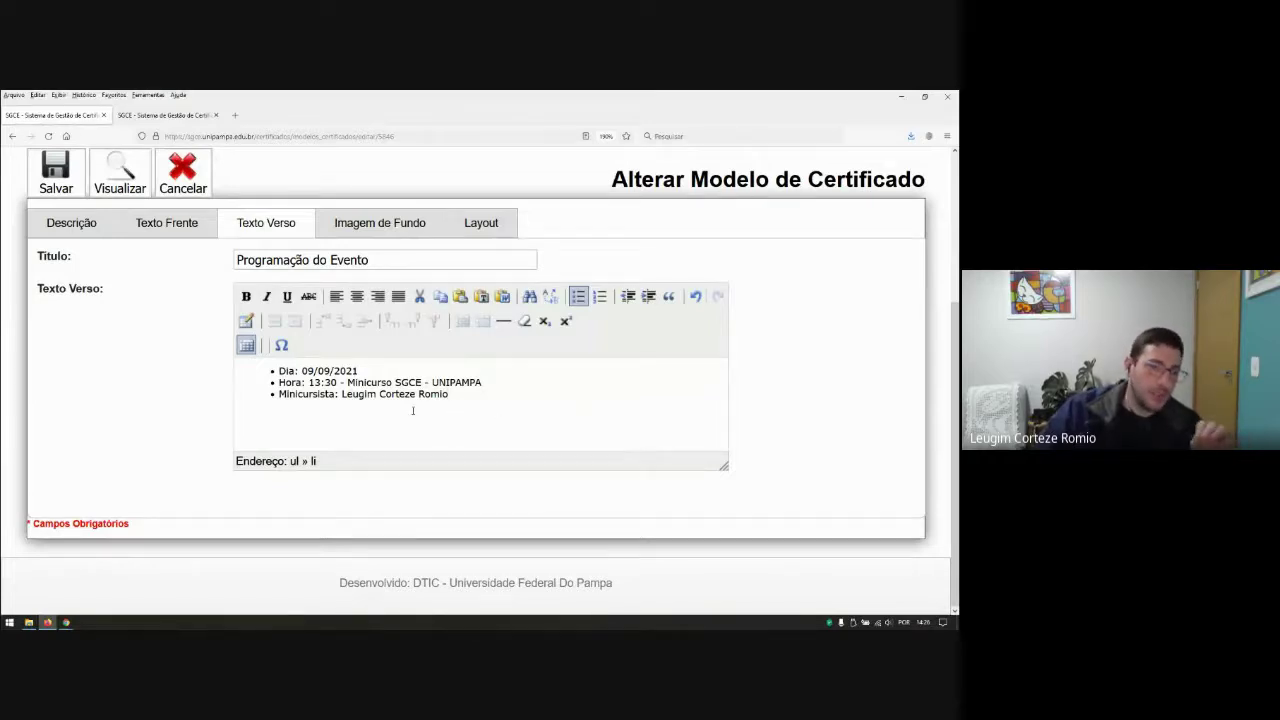
pyautogui.moveTo(362, 385); pyautogui.dragTo(371, 394)
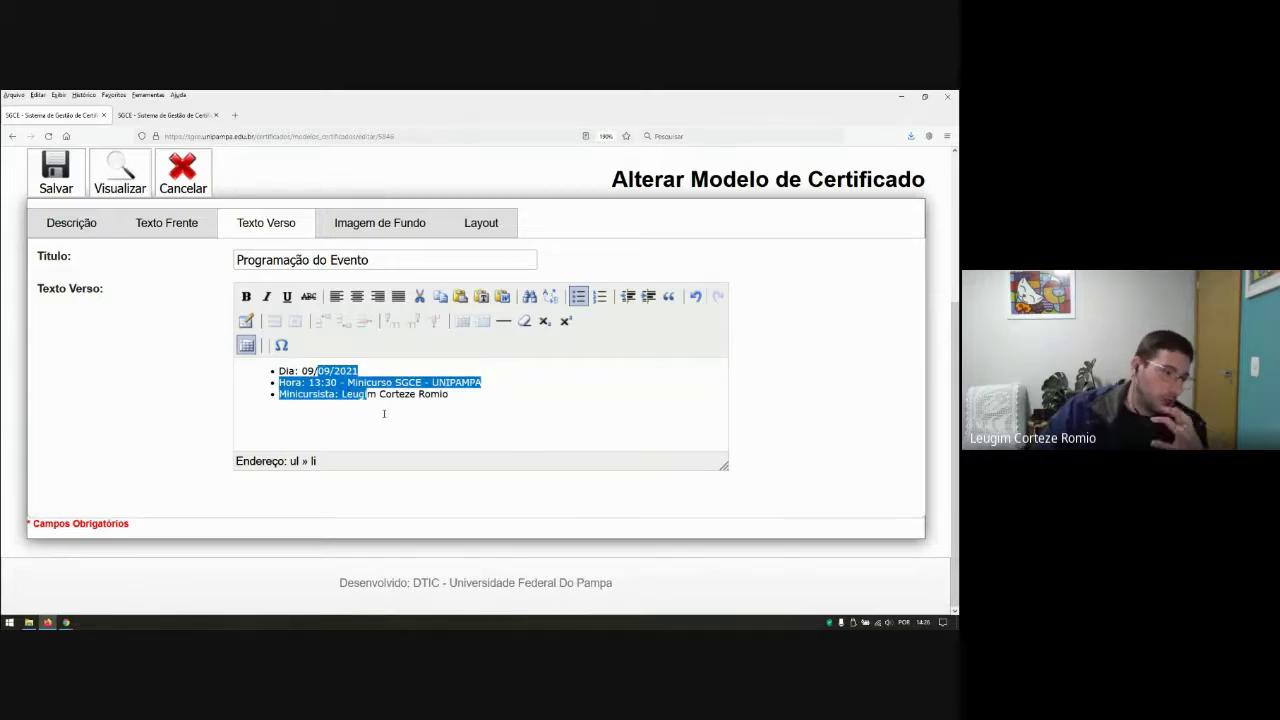
pyautogui.click(351, 403)
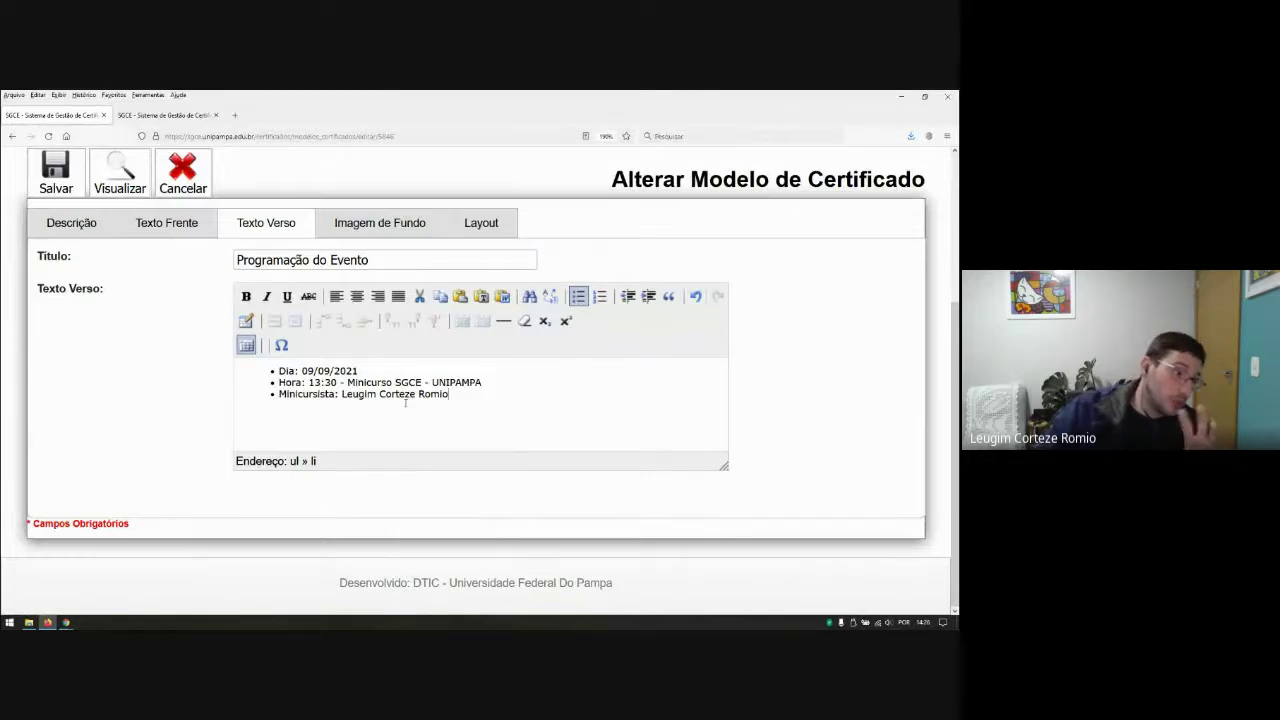
pyautogui.click(57, 195)
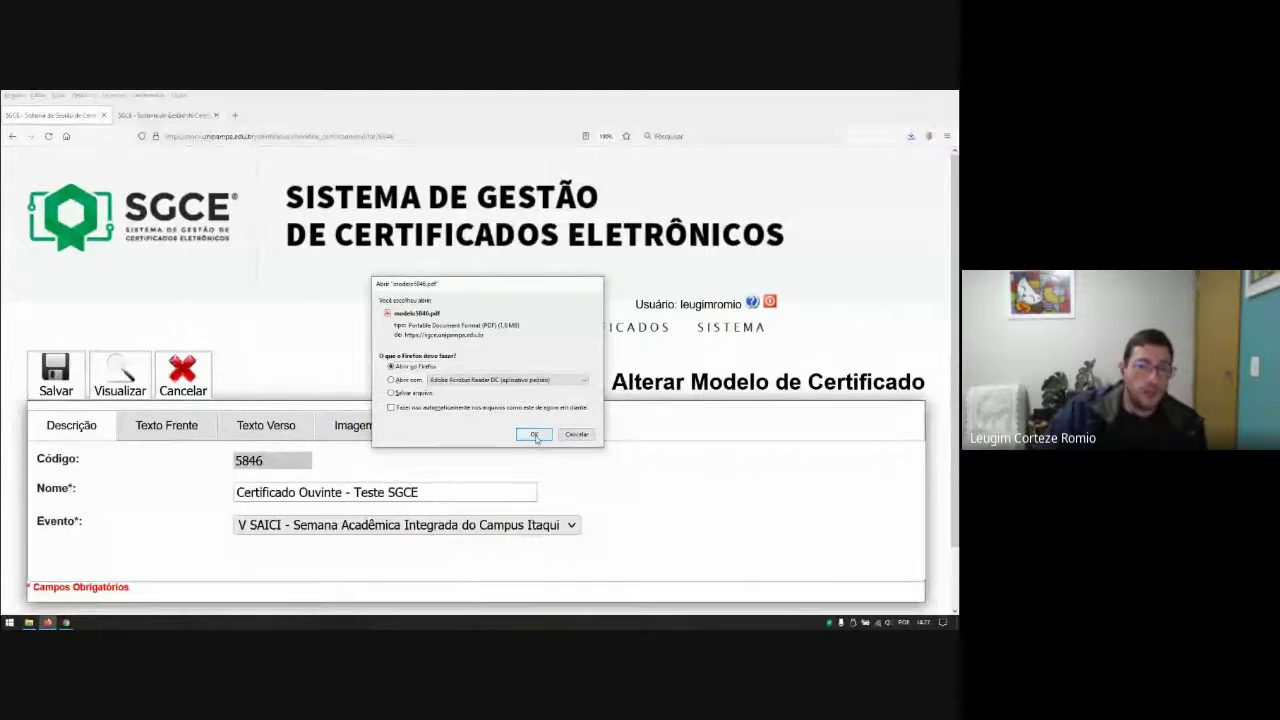
# Step: Open the modelo5846-5.pdf preview and check the bulleted Dia, Hora and Minicursista lines on page 2
pyautogui.click(536, 434)
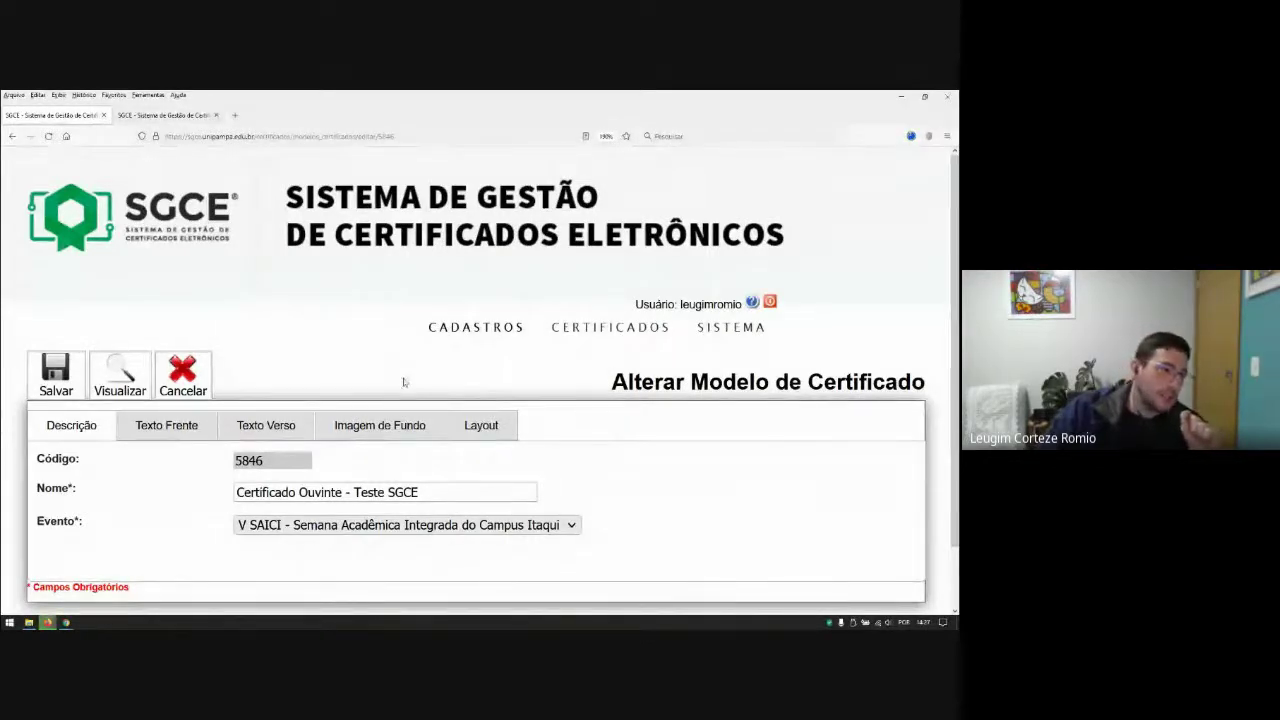
pyautogui.scroll(-6, 390, 368)
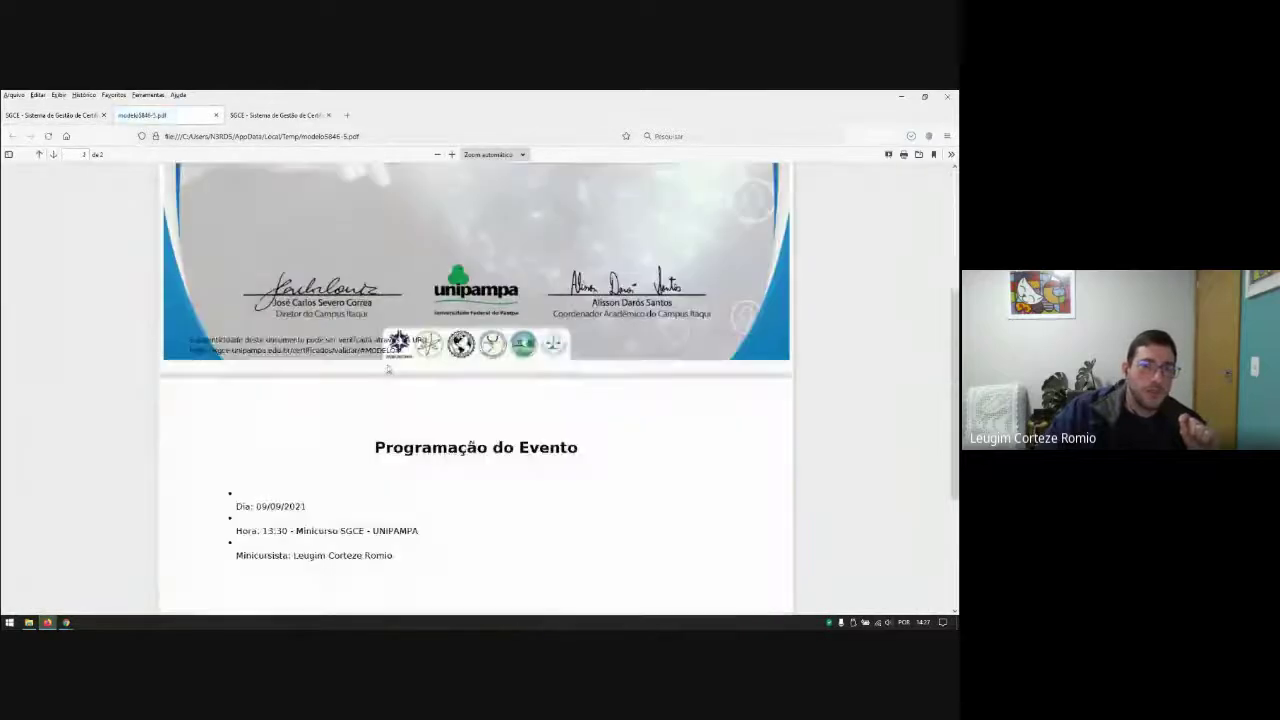
pyautogui.scroll(-1, 388, 370)
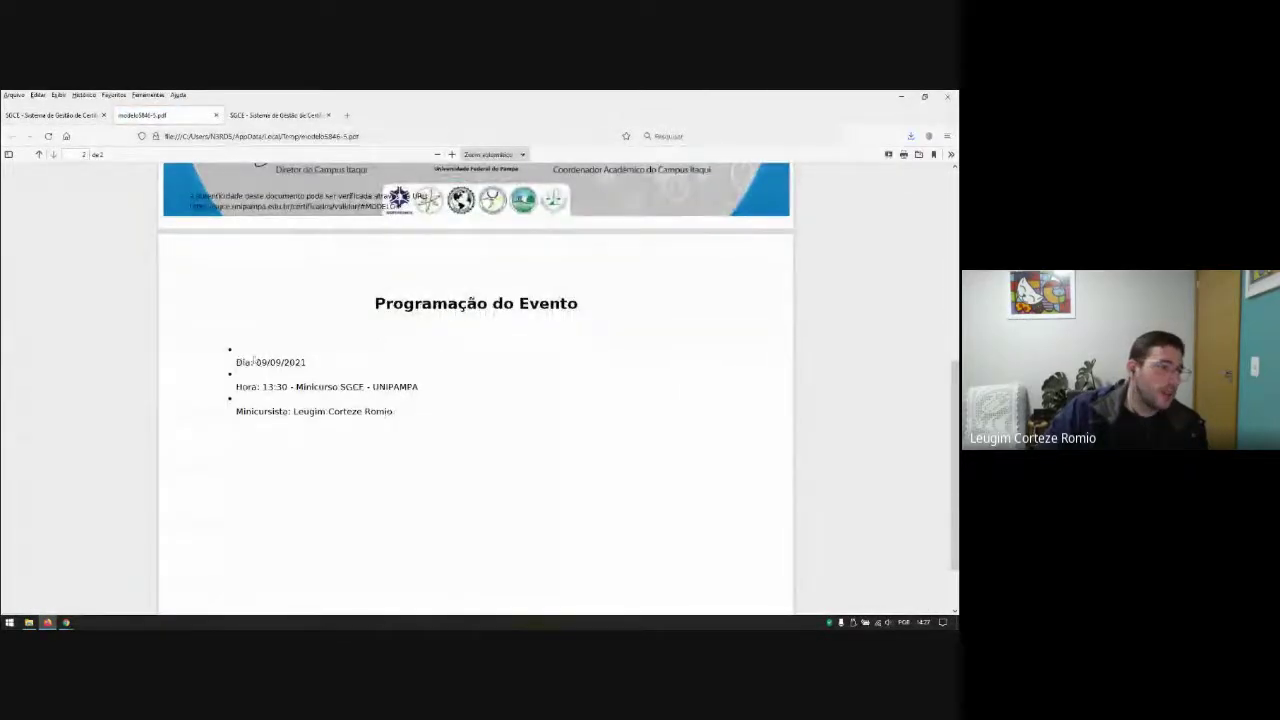
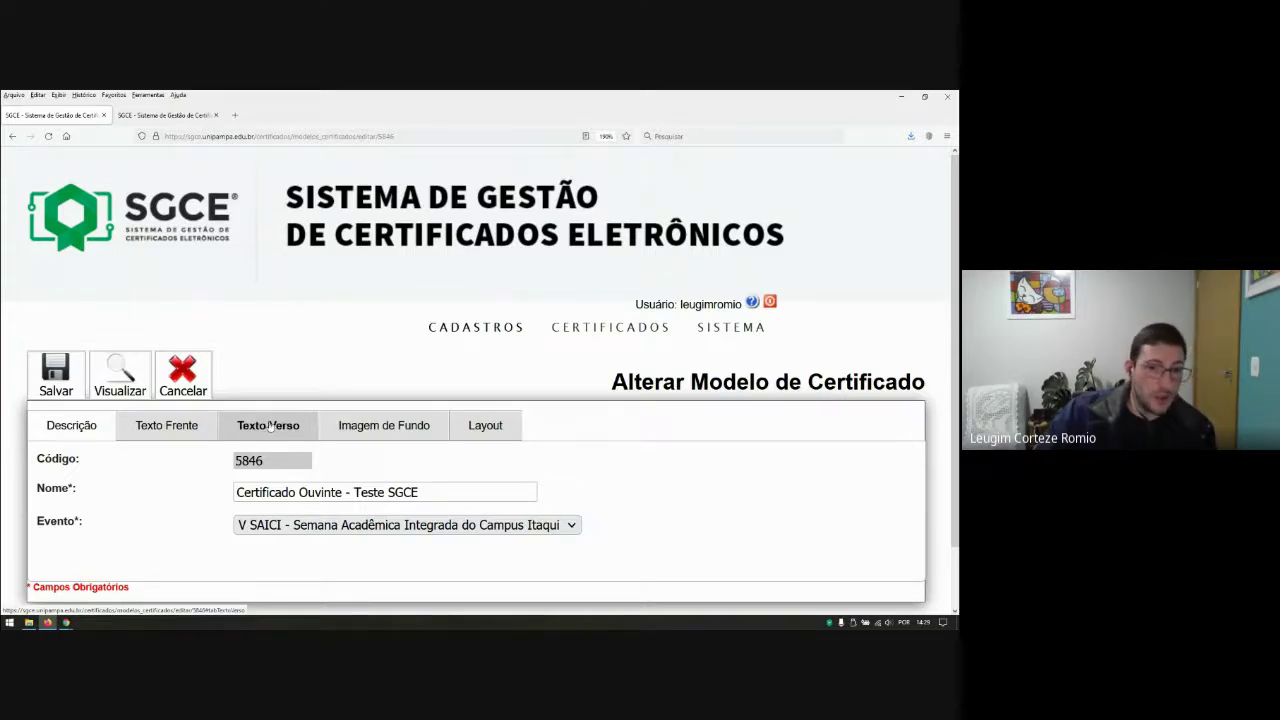
# Step: Review the Texto Verso tab: title 'Programação do Evento', date 09/09/2021, time 13:30 and speaker
pyautogui.scroll(-1, 368, 429)
pyautogui.click(266, 362)
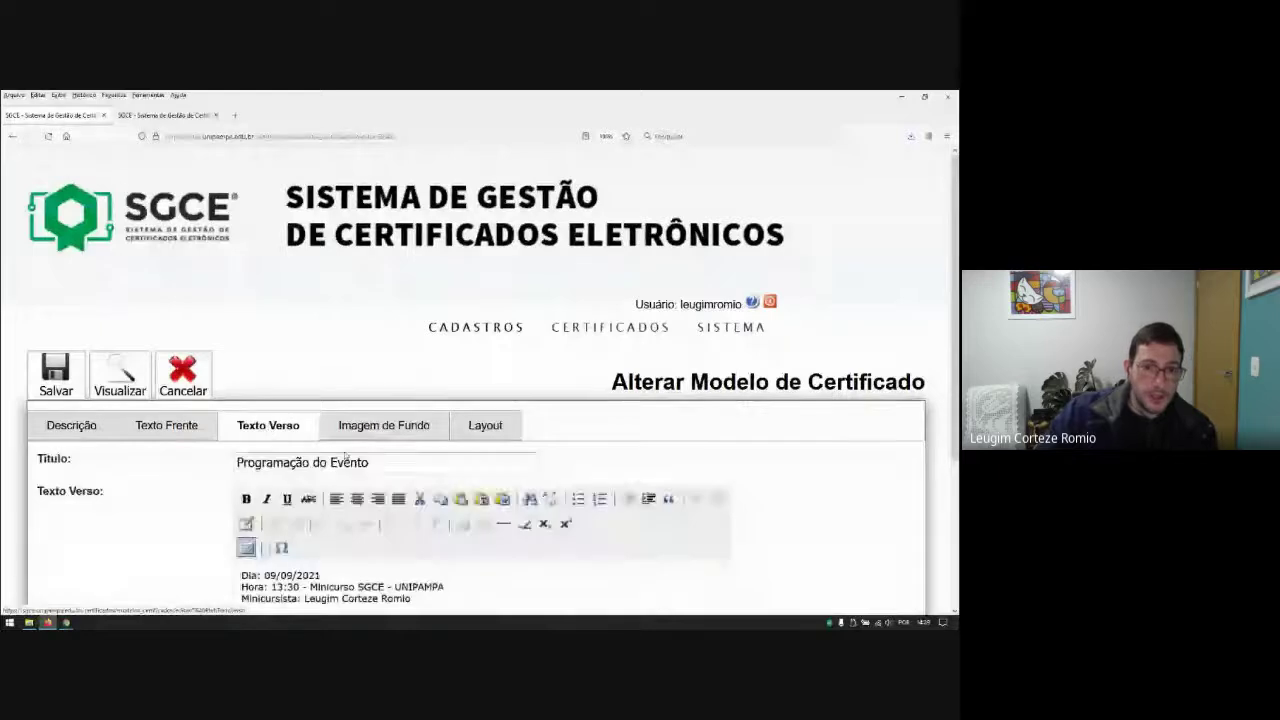
pyautogui.scroll(-2, 484, 400)
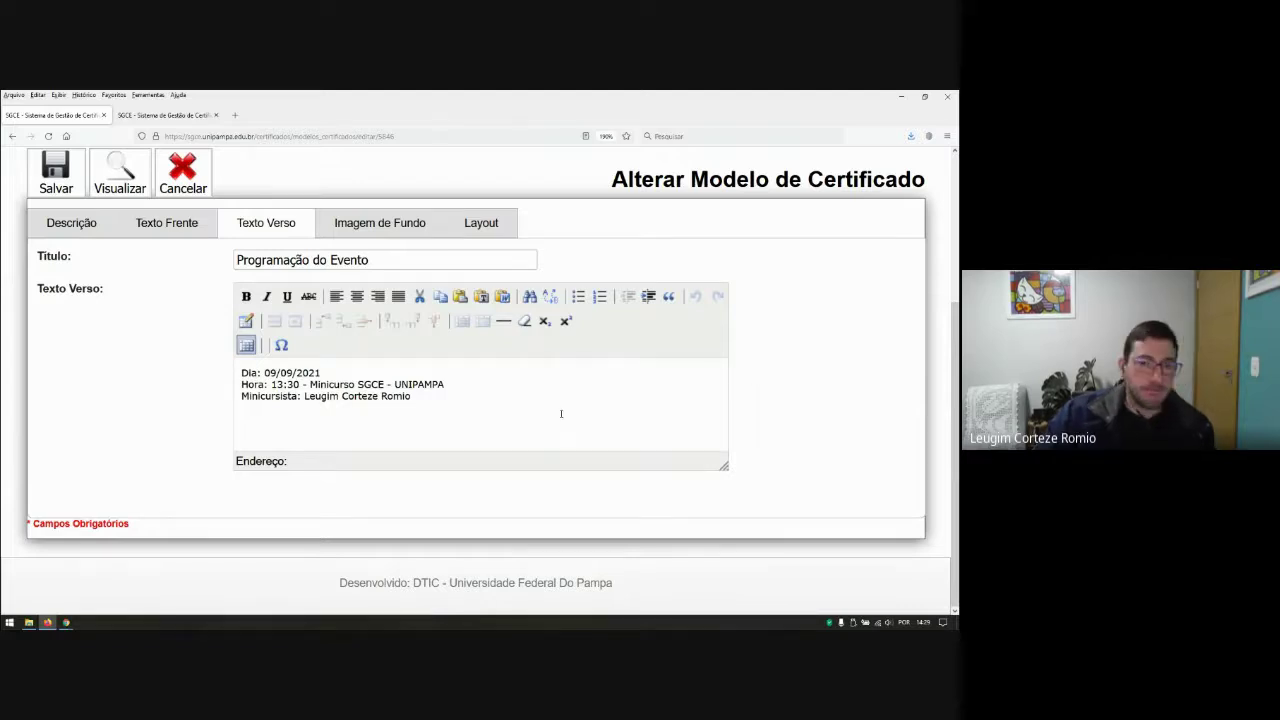
pyautogui.scroll(2, 757, 421)
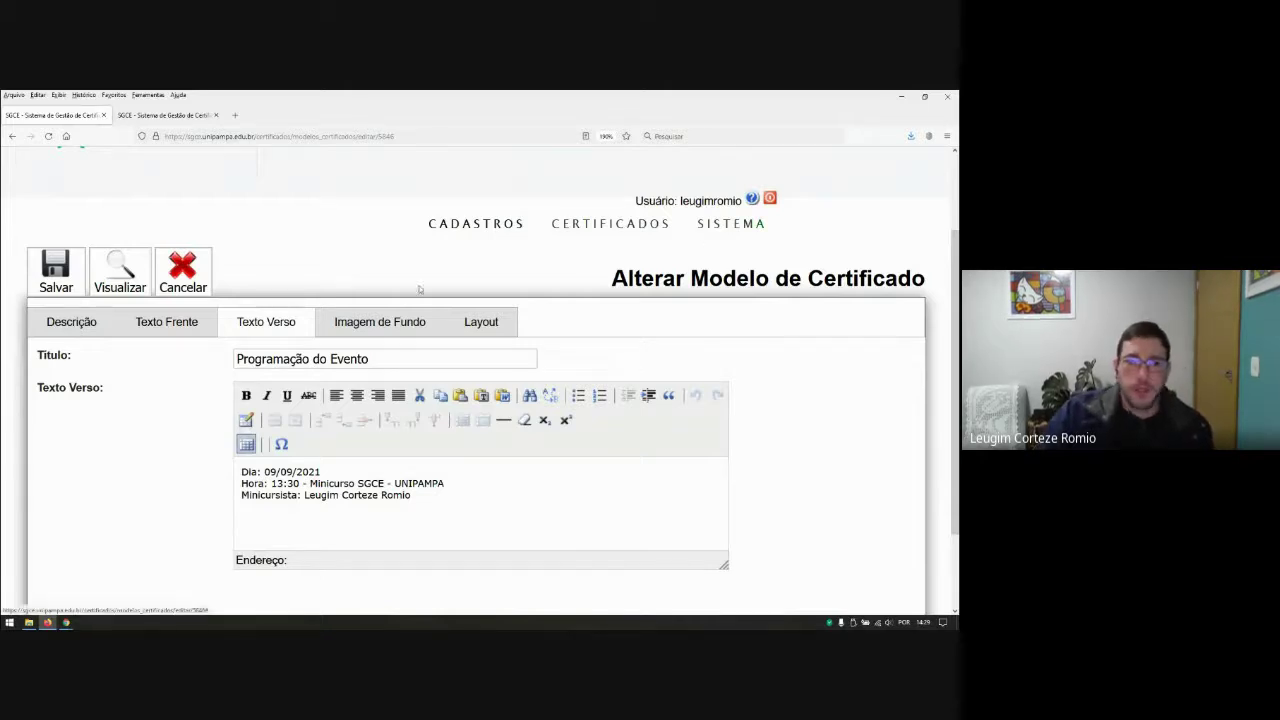
# Step: Review the Layout tab: Arial style, 30pt title, 12pt left-aligned text, footer offset -5
pyautogui.click(484, 322)
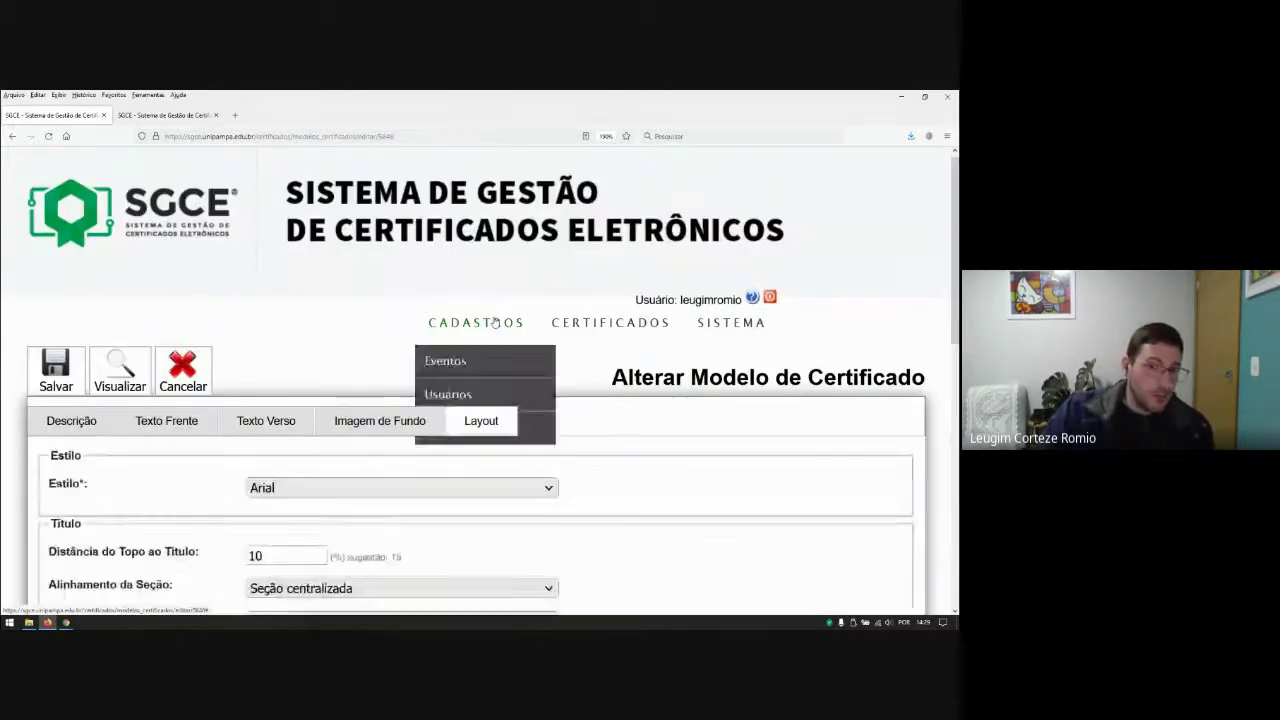
pyautogui.scroll(-3, 643, 372)
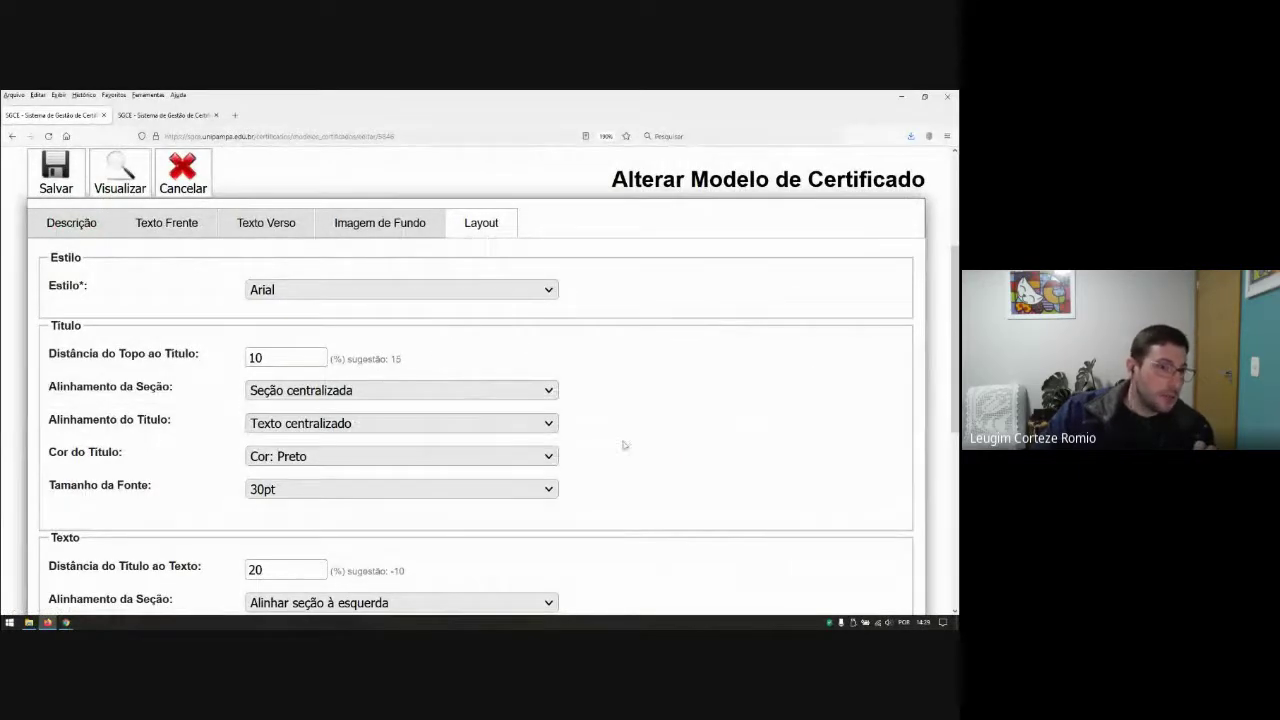
pyautogui.scroll(-2, 380, 394)
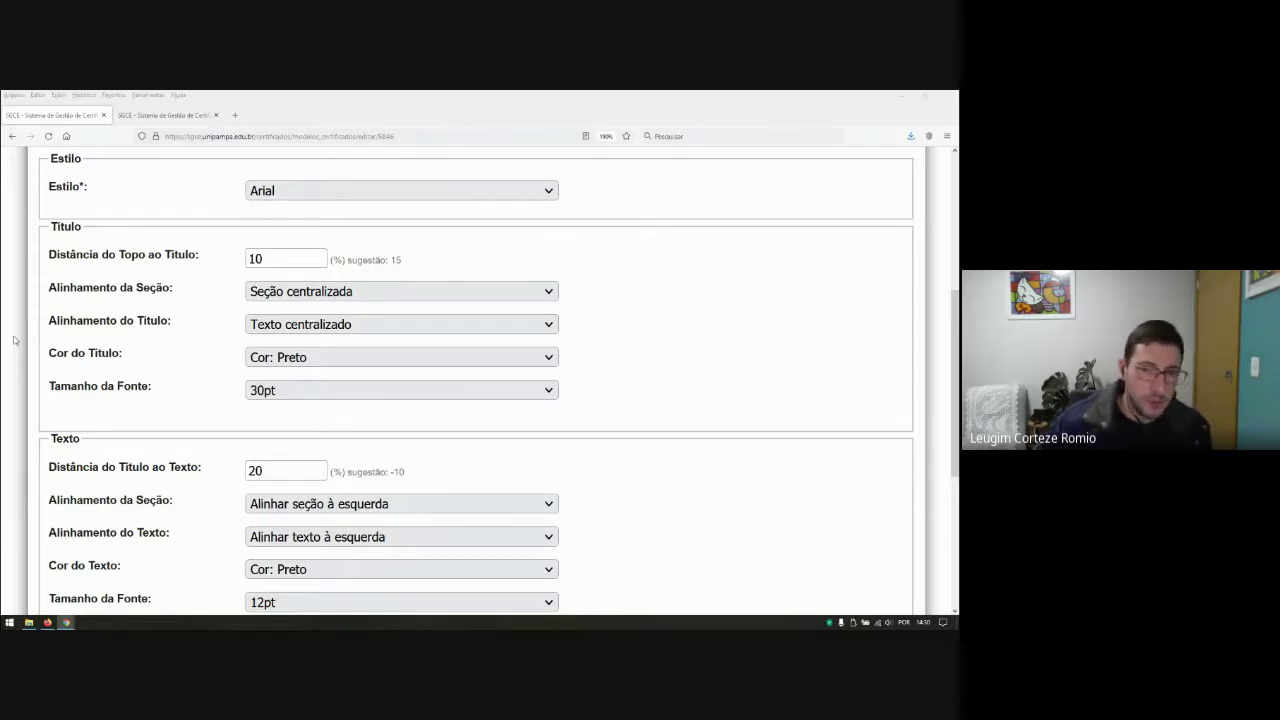
pyautogui.scroll(-3, 757, 391)
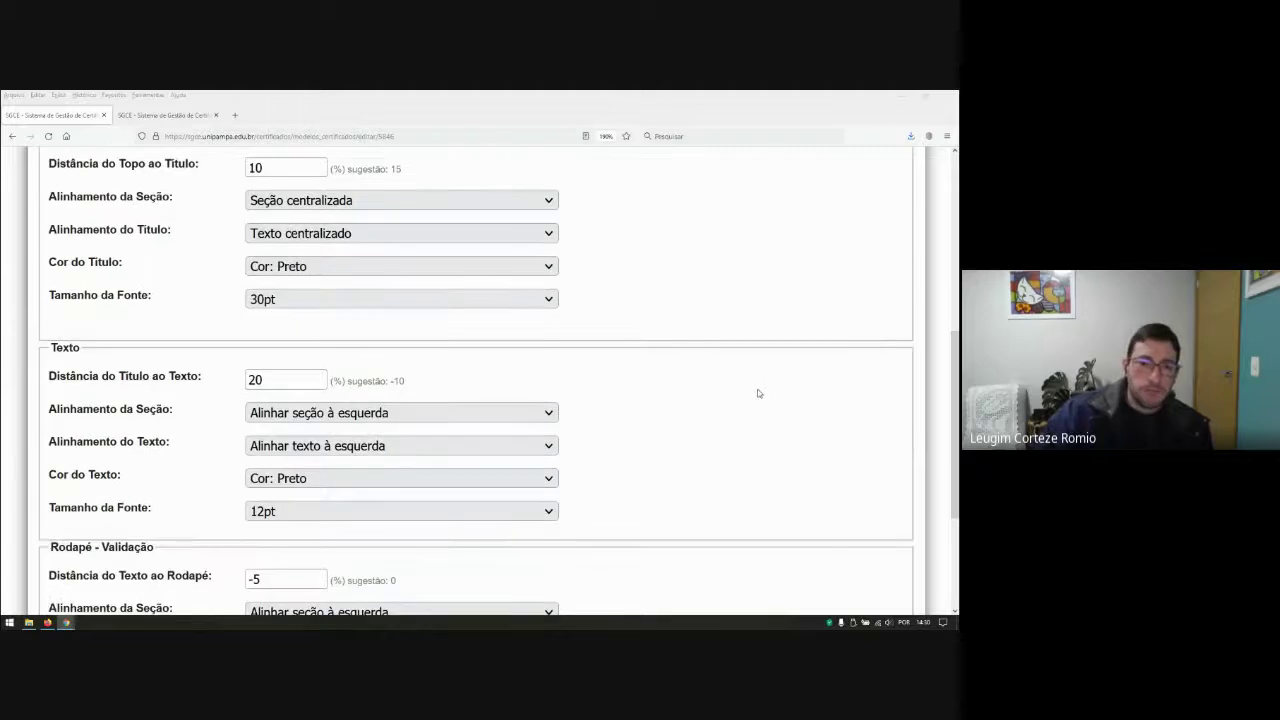
pyautogui.scroll(-3, 631, 519)
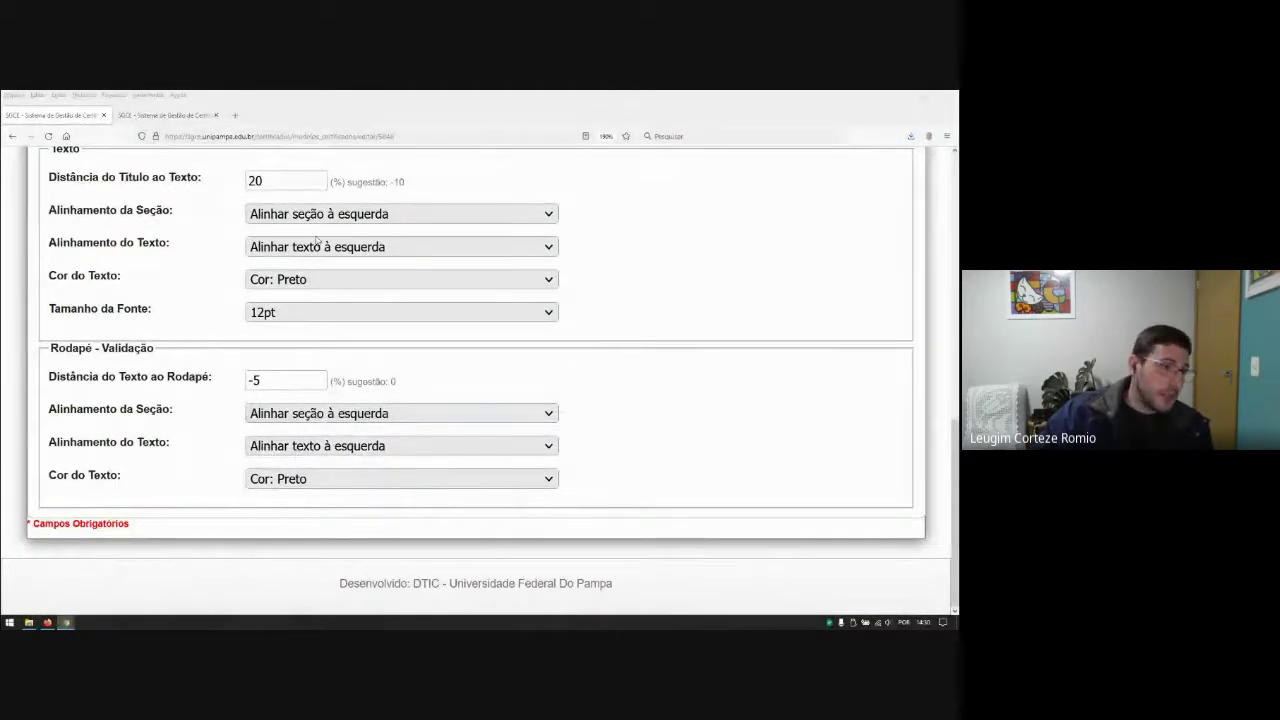
pyautogui.scroll(10, 250, 380)
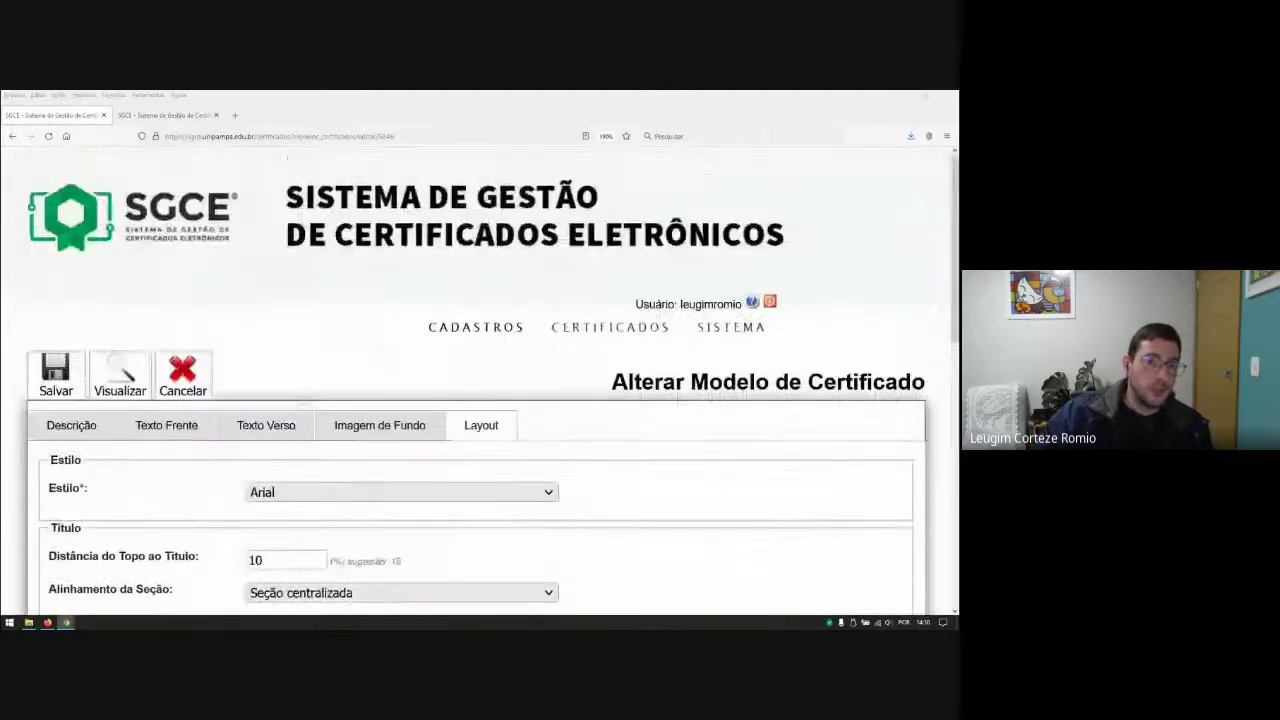
pyautogui.click(172, 426)
pyautogui.scroll(-3, 478, 428)
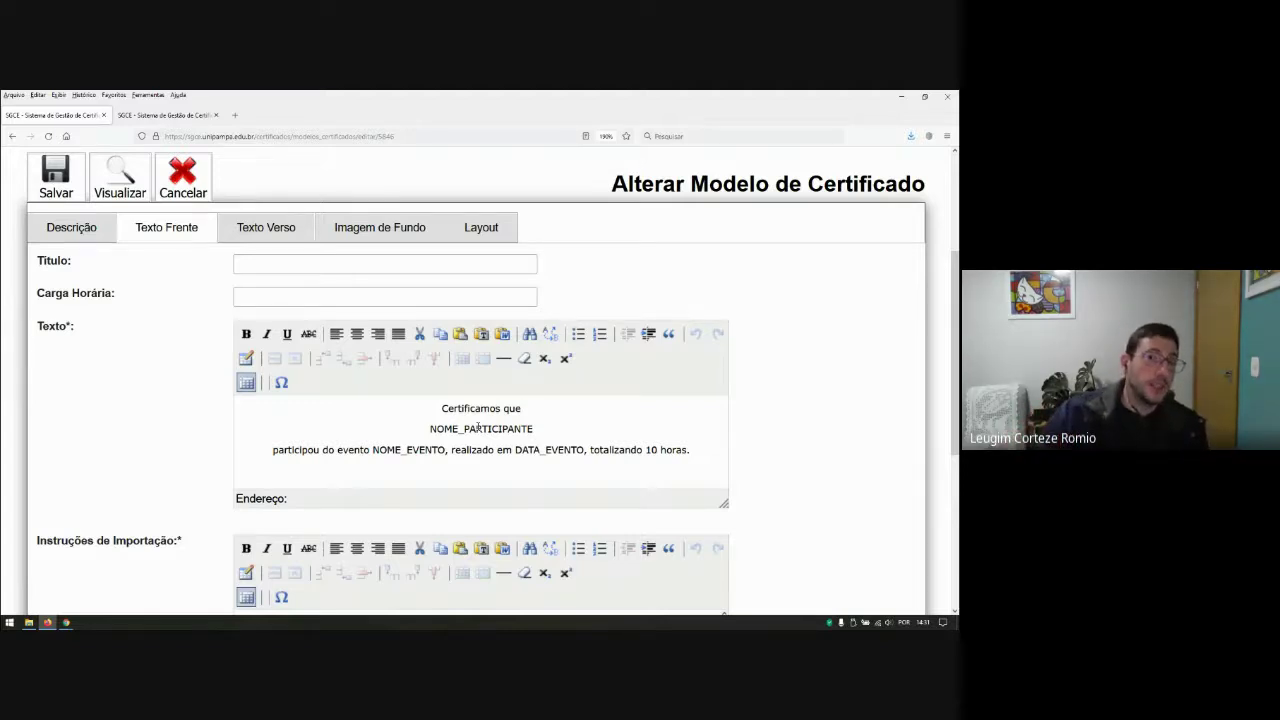
pyautogui.click(482, 226)
pyautogui.scroll(-6, 300, 330)
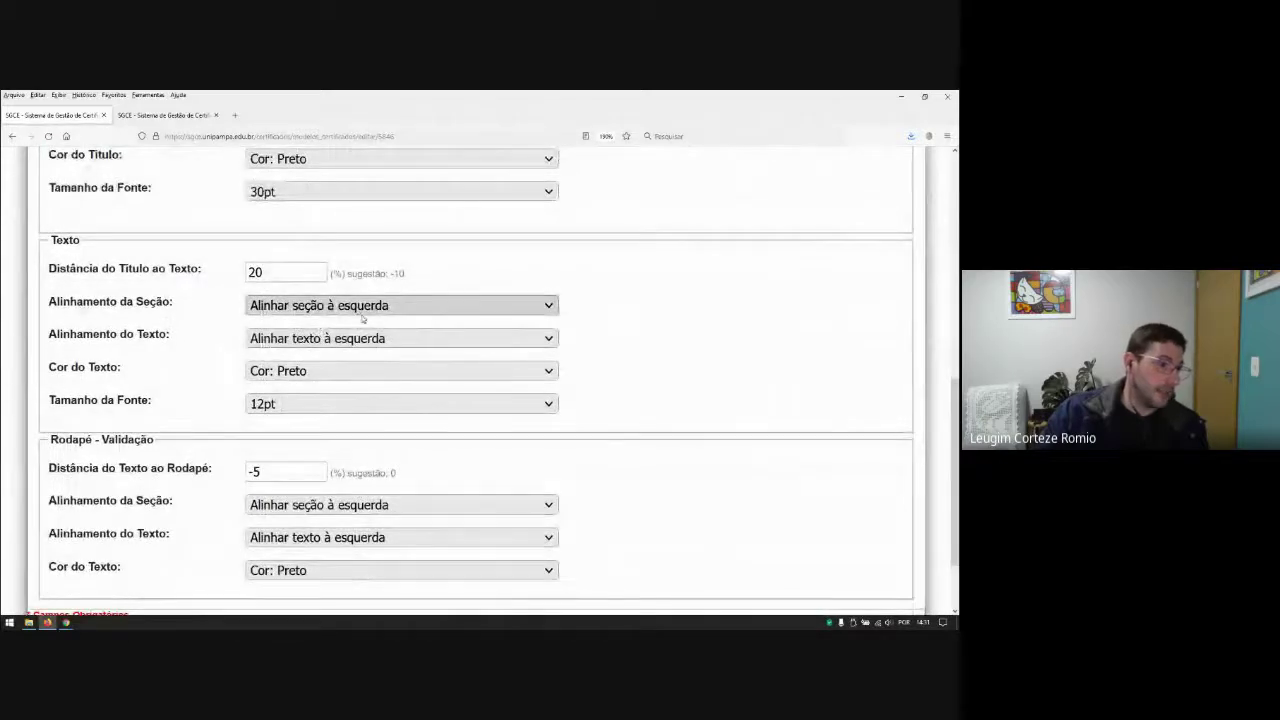
pyautogui.scroll(-2, 588, 394)
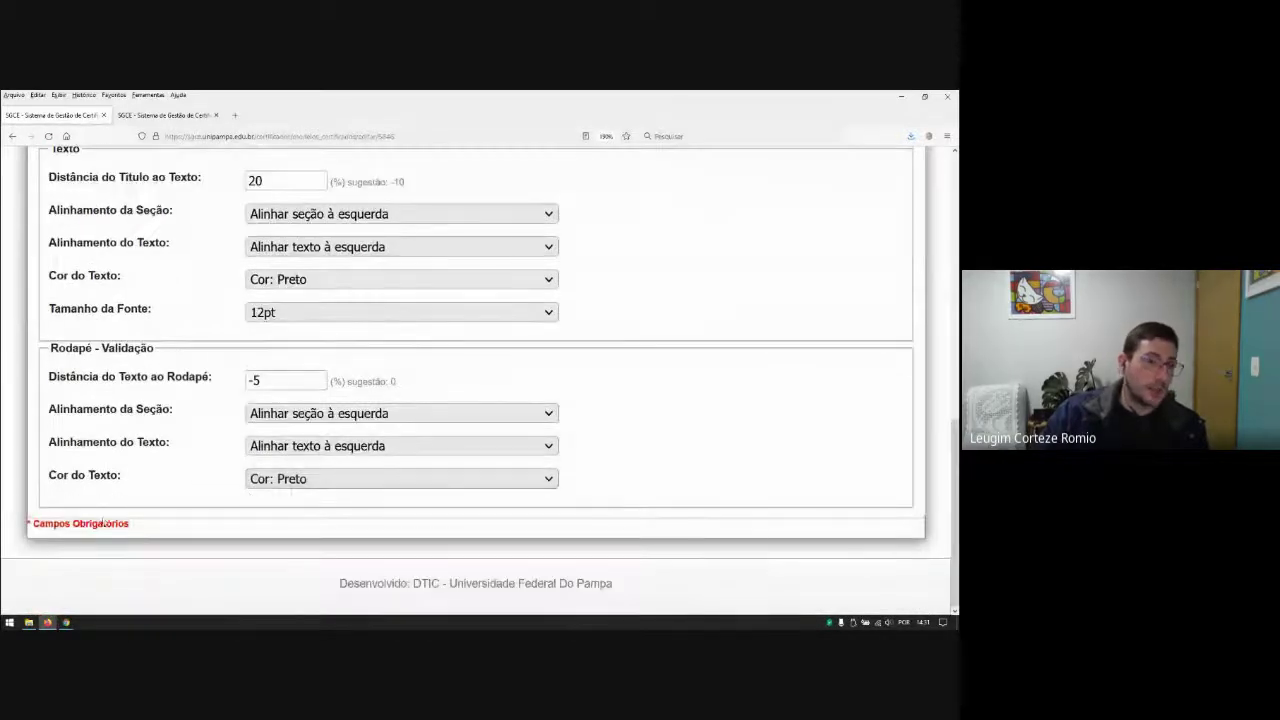
pyautogui.click(311, 281)
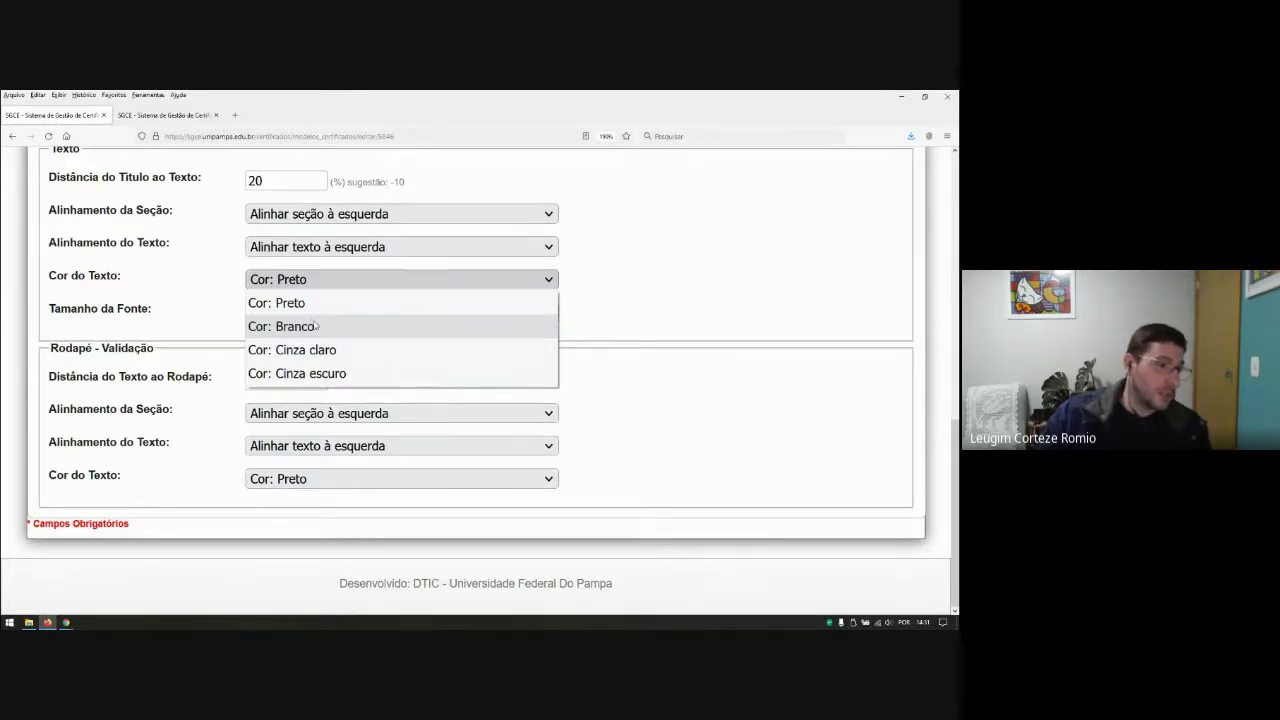
pyautogui.click(643, 308)
pyautogui.scroll(15, 601, 319)
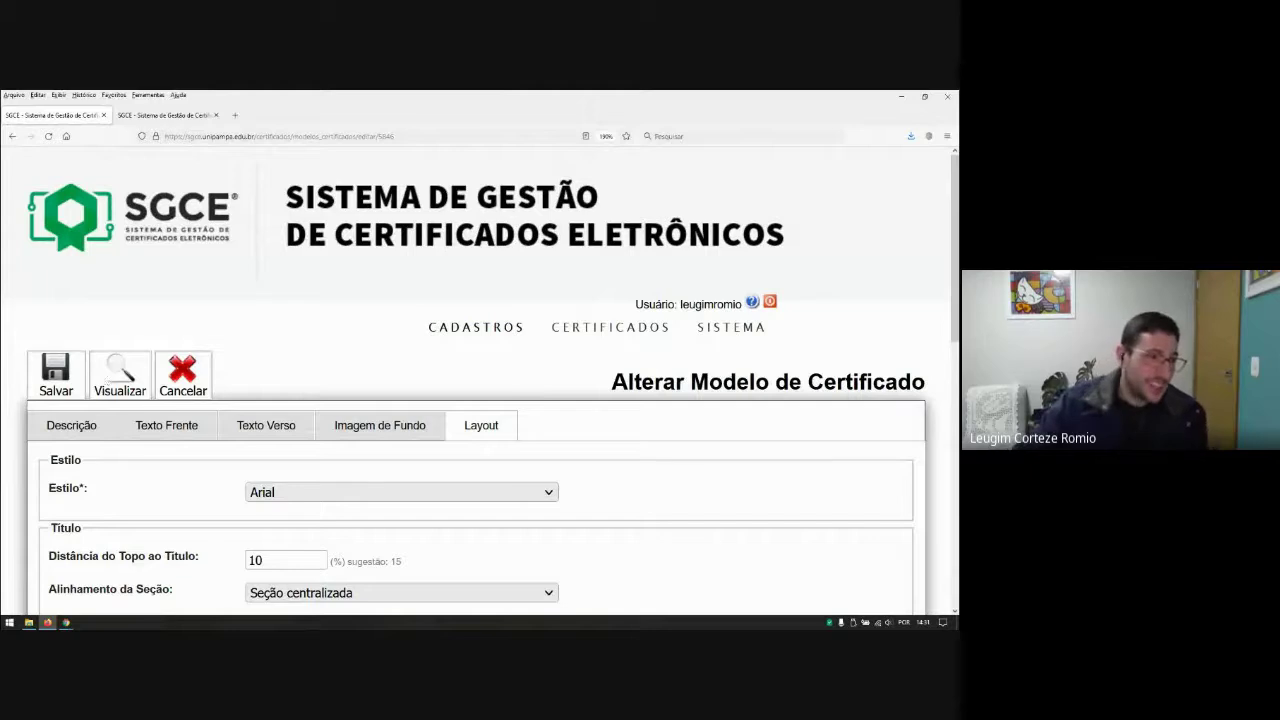
# Step: Save the model, check its Imagem de Fundo tab, and go to CERTIFICADOS > Importar Dados
pyautogui.click(58, 376)
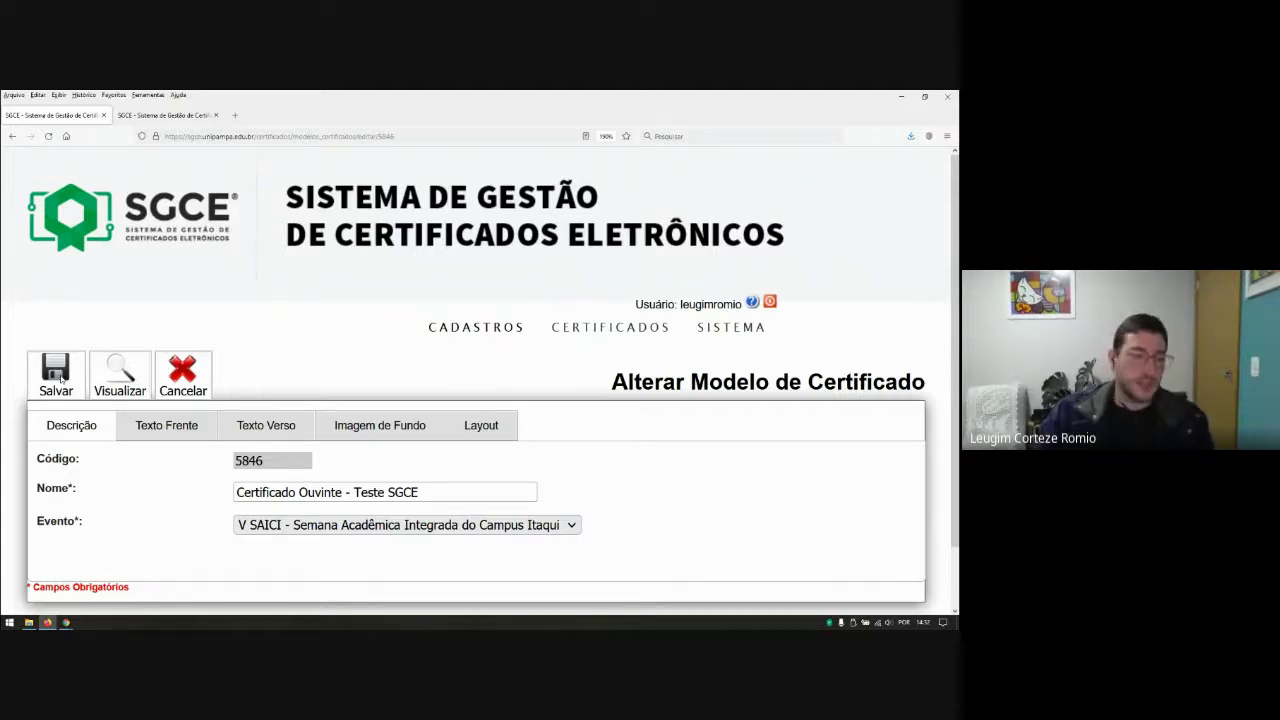
pyautogui.click(46, 388)
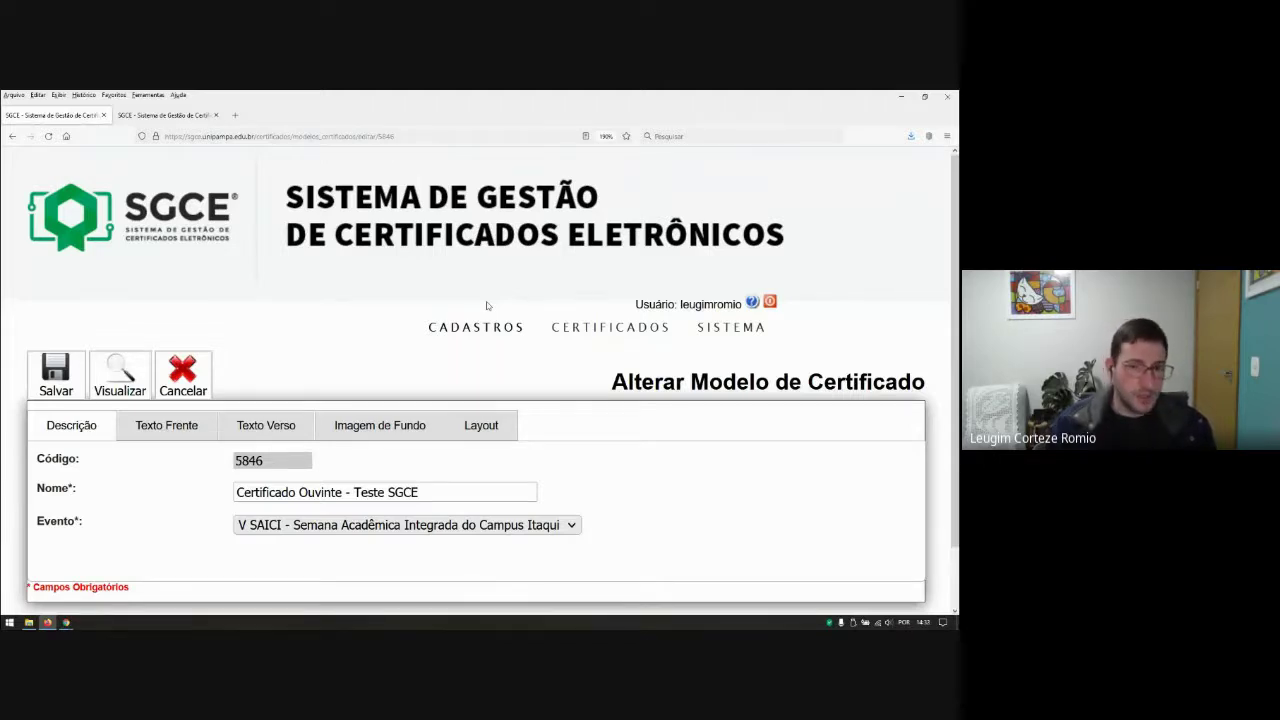
pyautogui.click(362, 428)
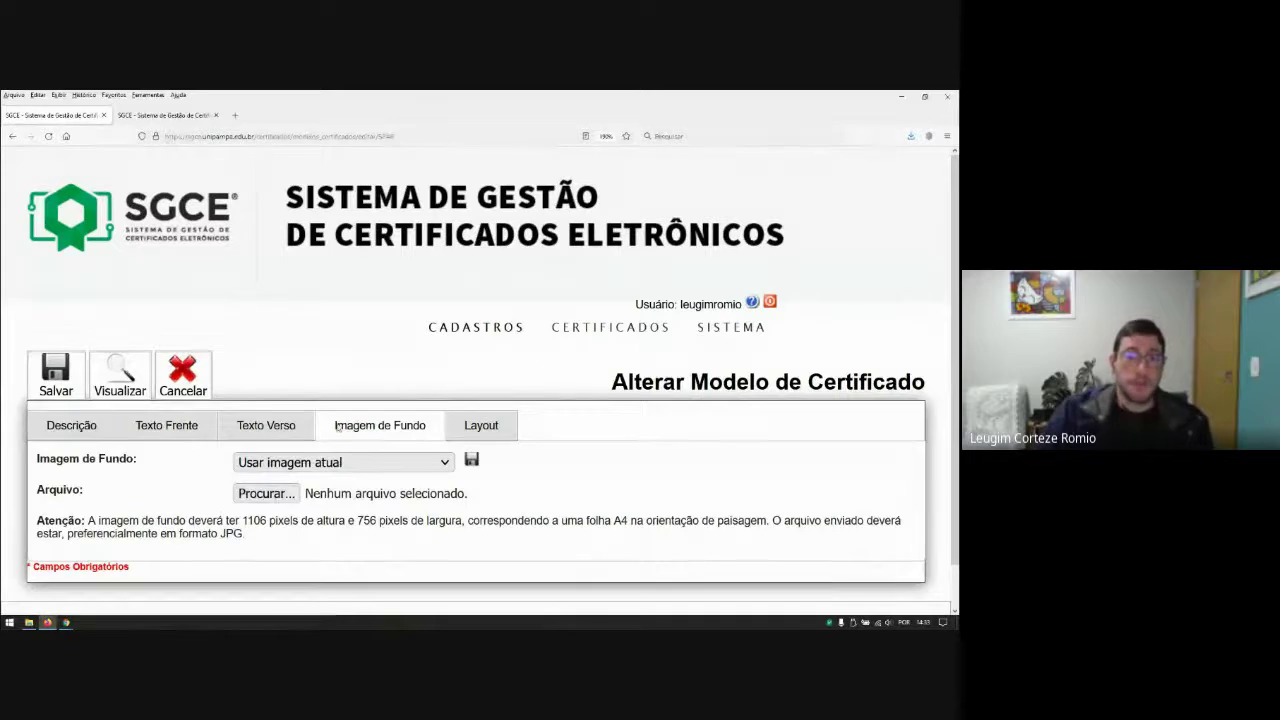
pyautogui.moveTo(597, 327)
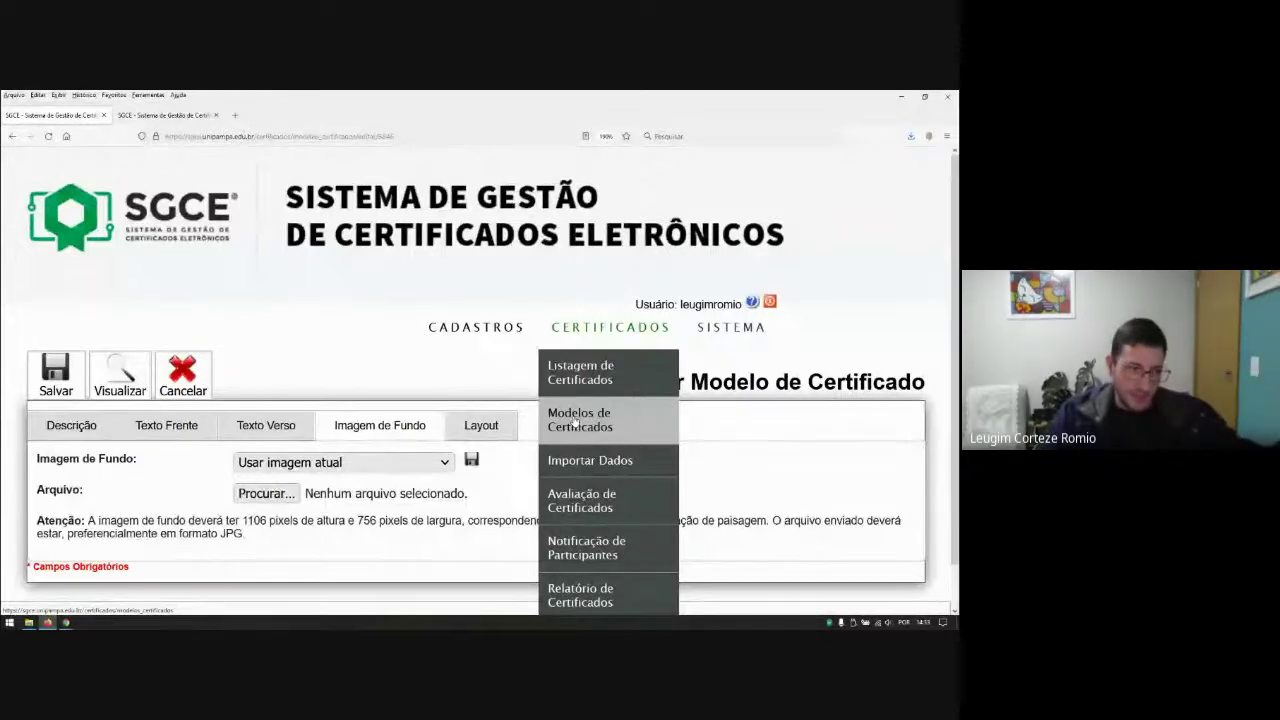
pyautogui.click(578, 462)
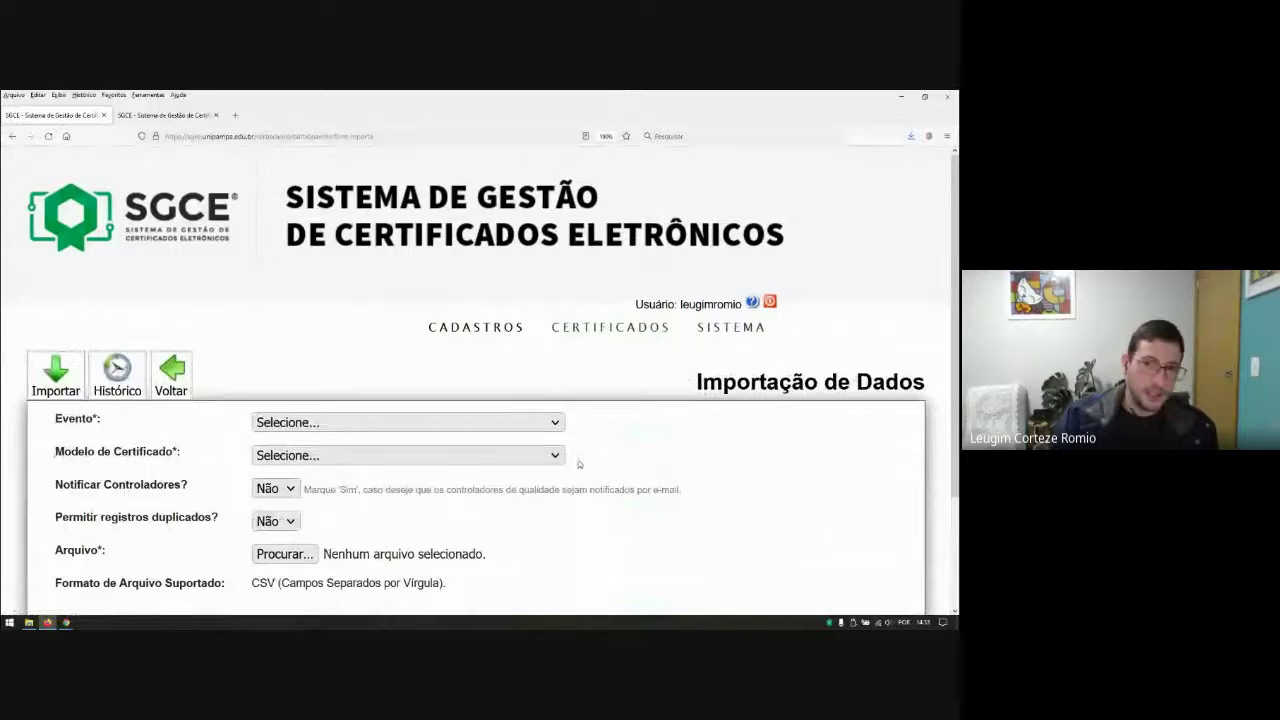
pyautogui.click(578, 464)
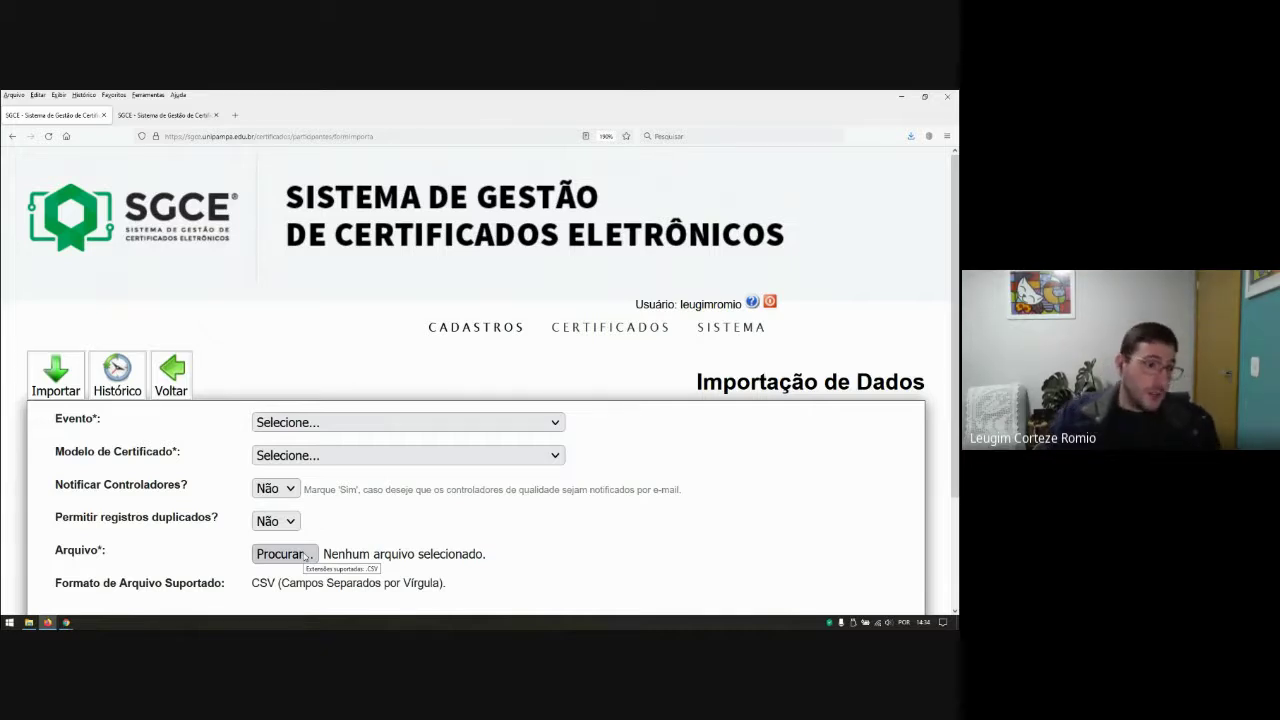
# Step: Choose event V SAICI, model Certificado Ouvinte - Teste SGCE, and Notificar Controladores Sim
pyautogui.click(340, 422)
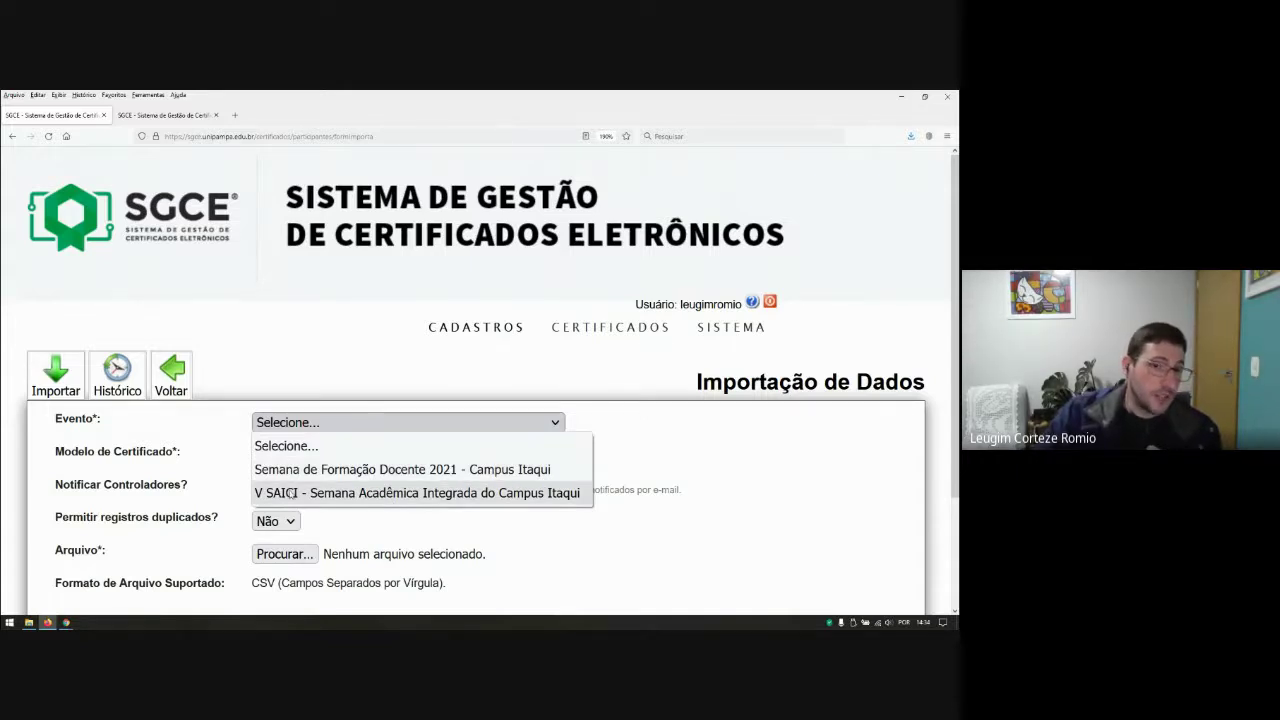
pyautogui.click(292, 495)
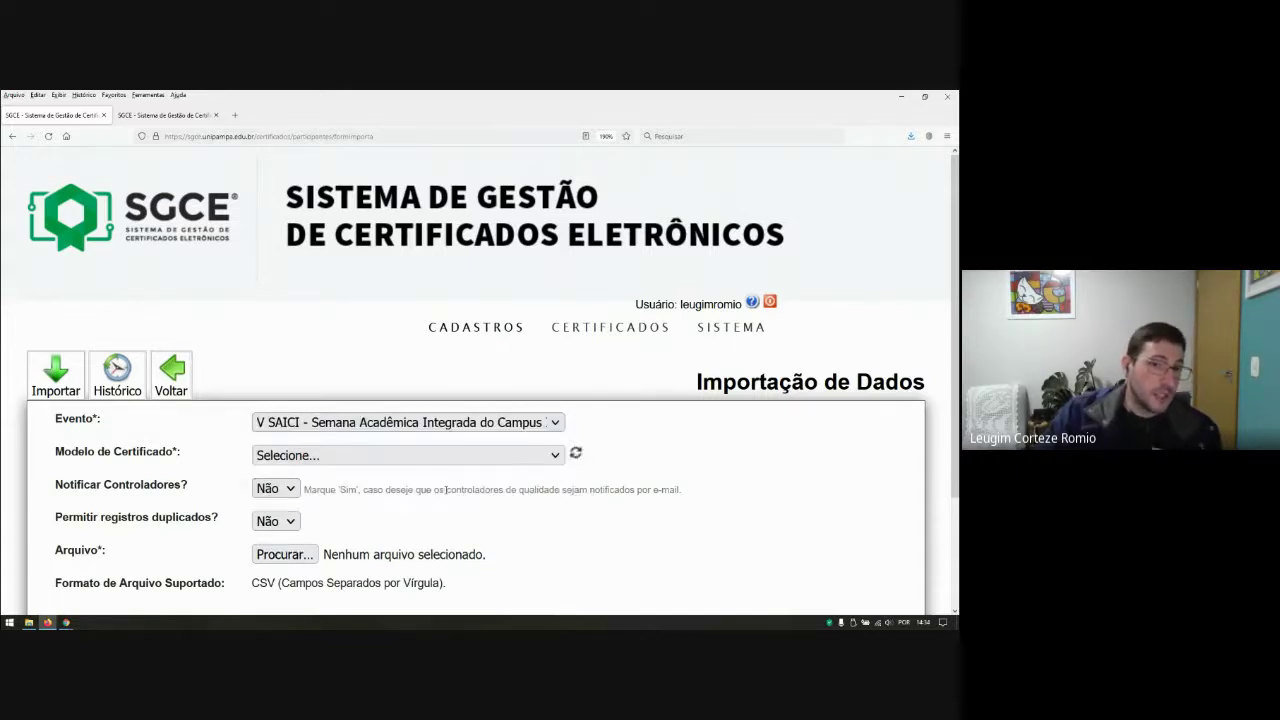
pyautogui.click(300, 457)
pyautogui.scroll(1, 418, 341)
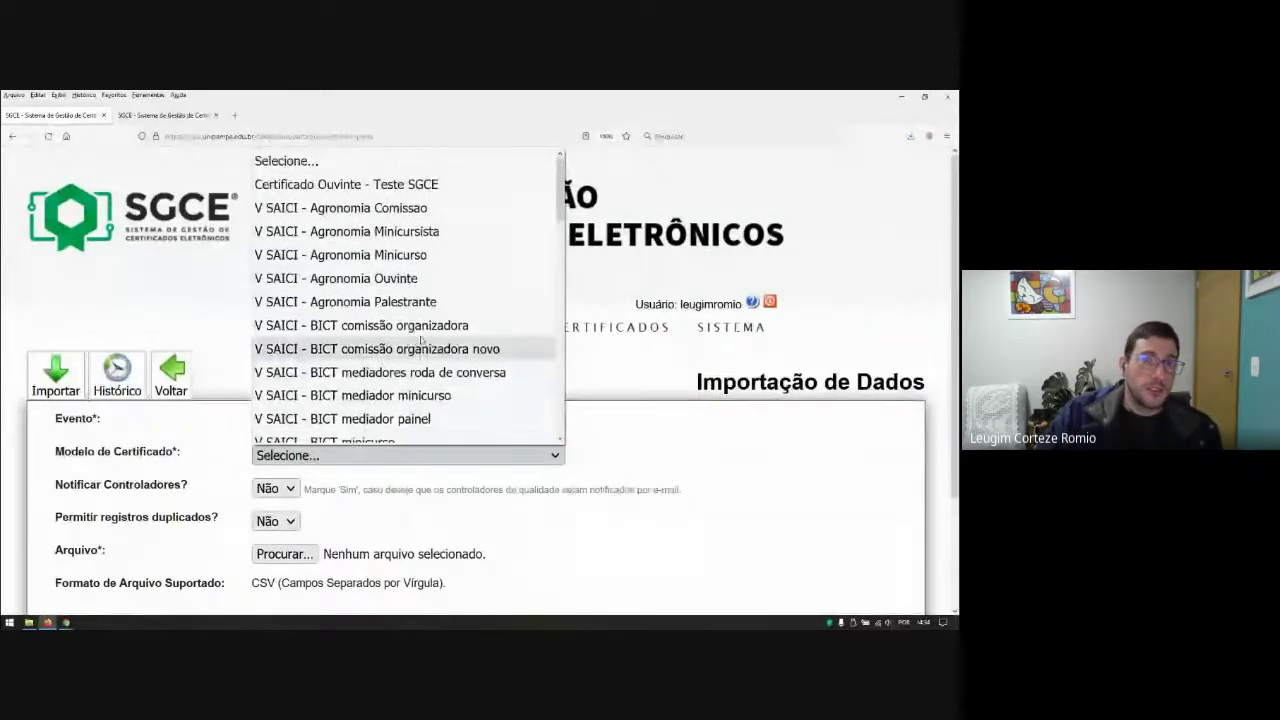
pyautogui.click(337, 186)
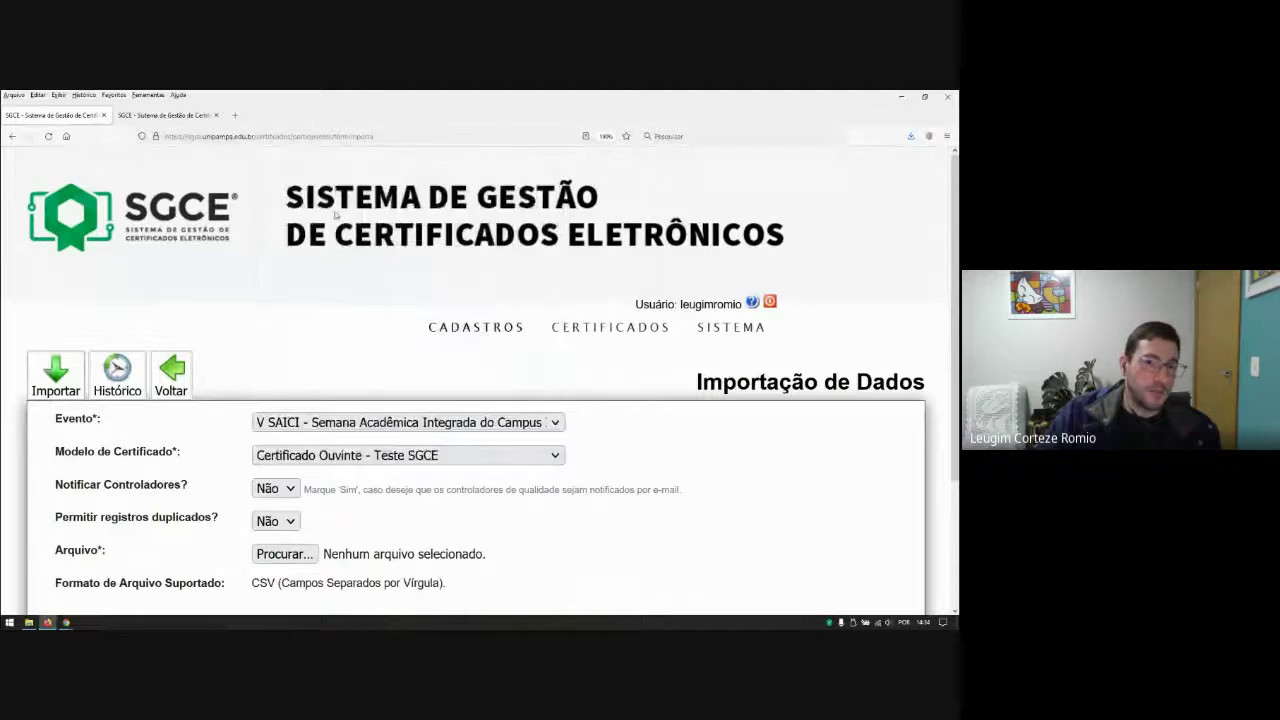
pyautogui.click(289, 489)
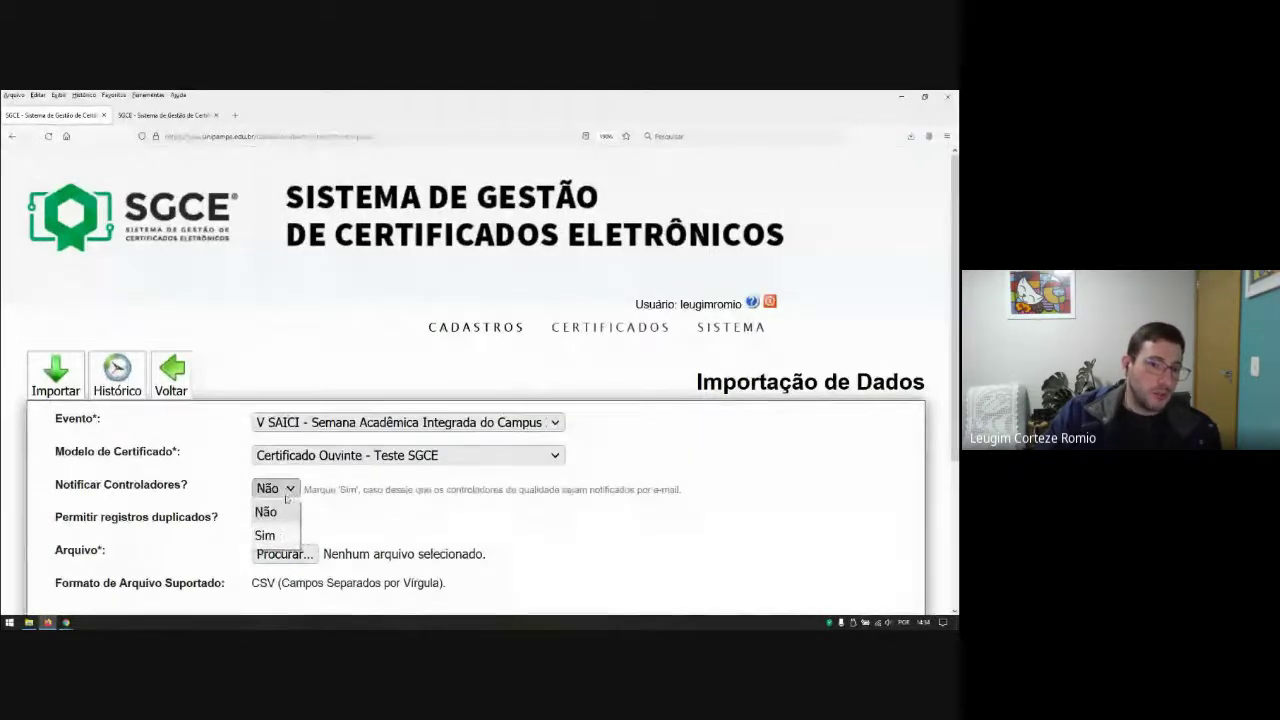
pyautogui.click(280, 538)
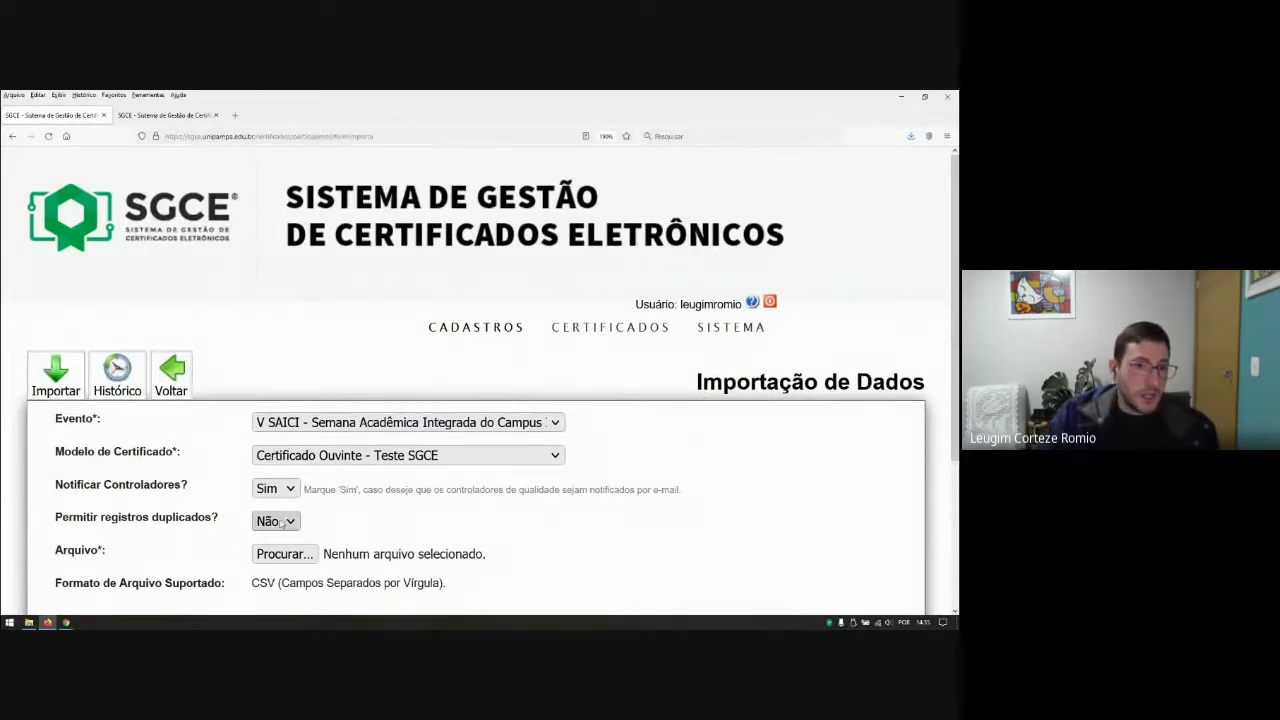
pyautogui.scroll(-2, 283, 521)
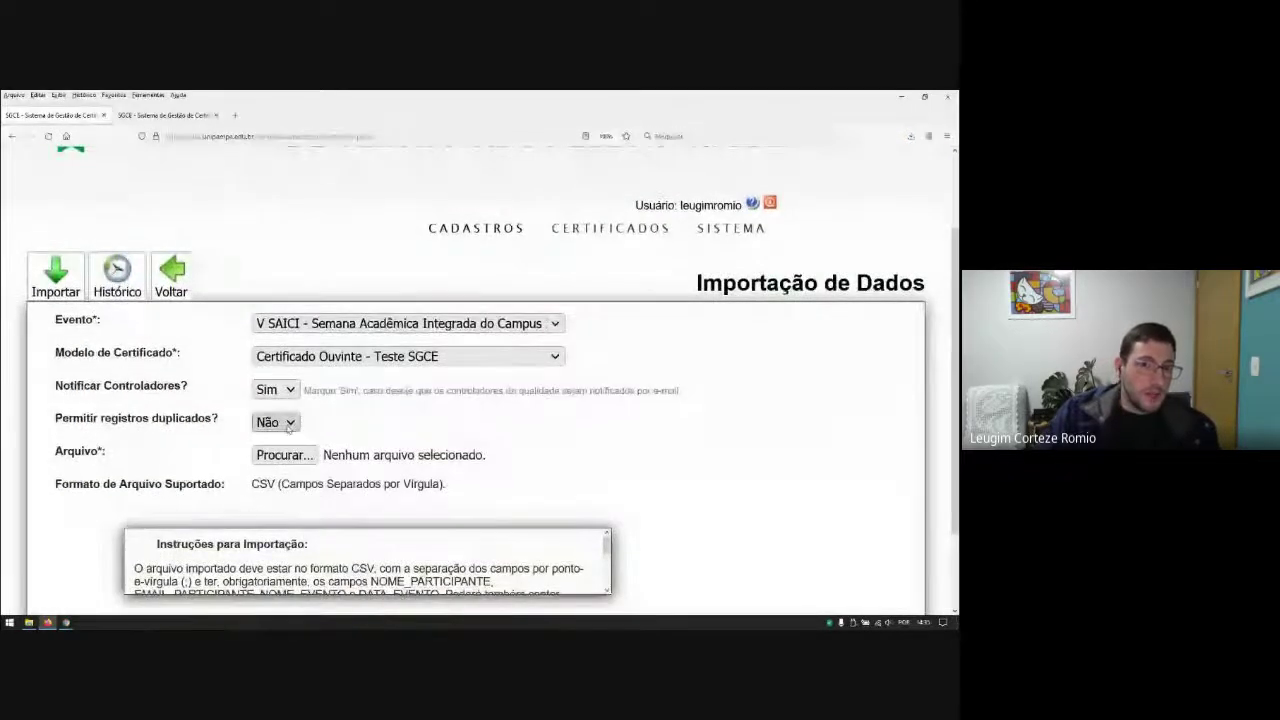
pyautogui.scroll(-2, 606, 449)
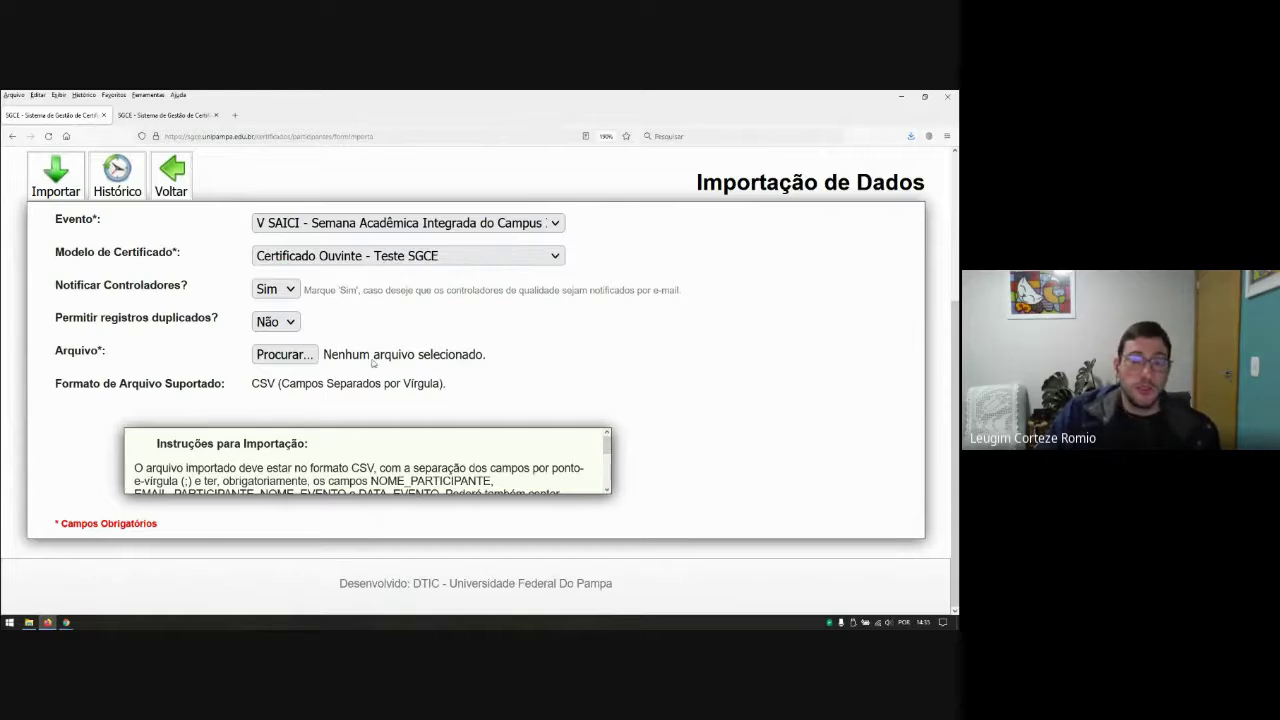
# Step: Set Permitir registros duplicados to Não and cancel the CSV file picker without choosing a file
pyautogui.click(275, 320)
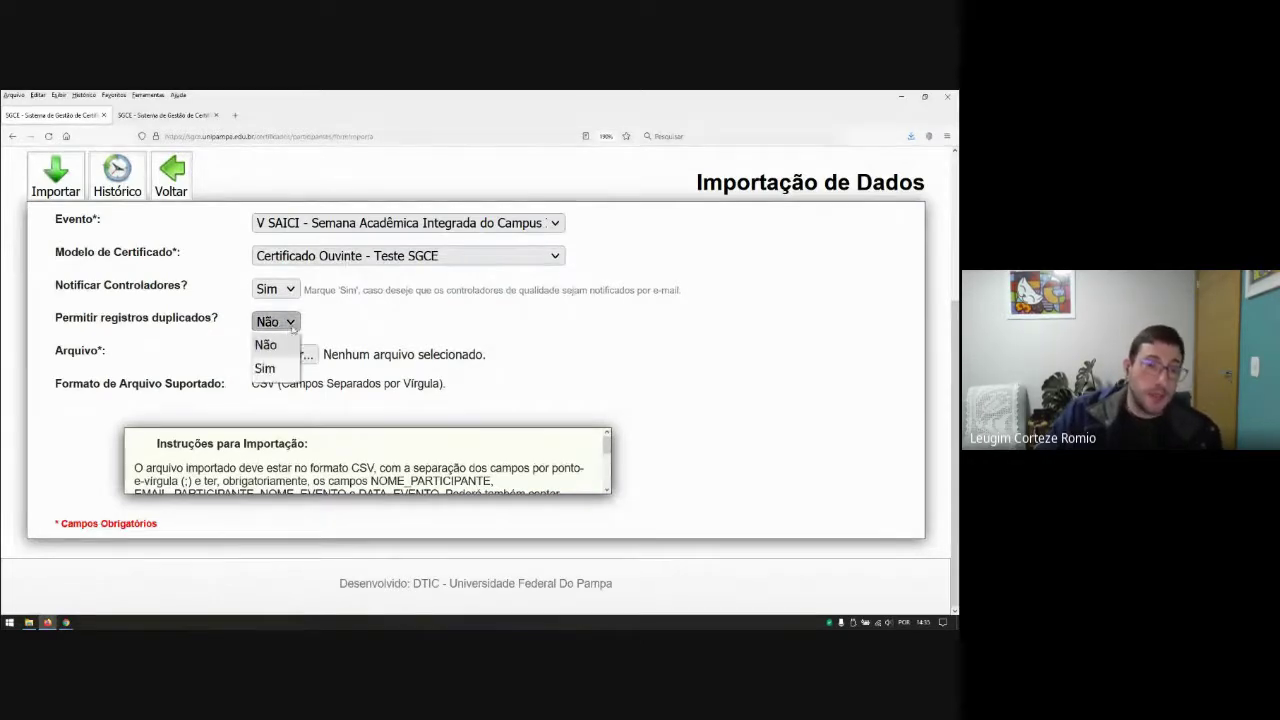
pyautogui.click(265, 369)
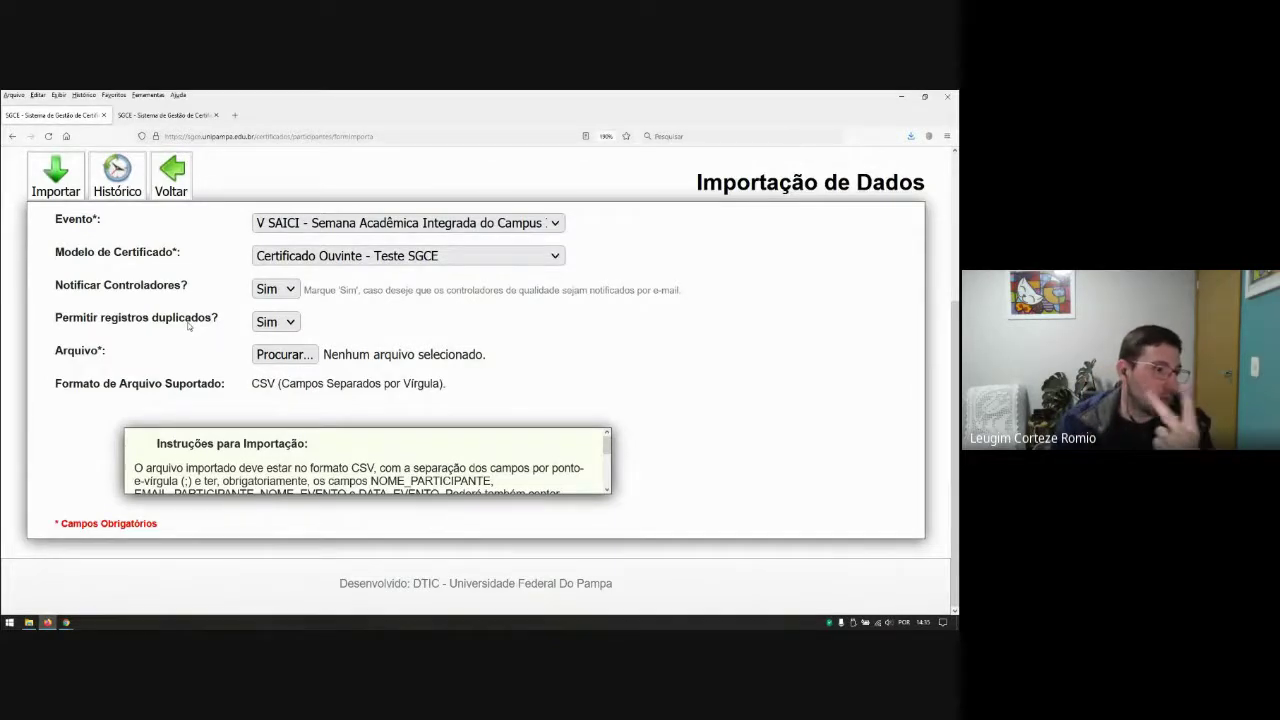
pyautogui.click(275, 321)
pyautogui.click(264, 343)
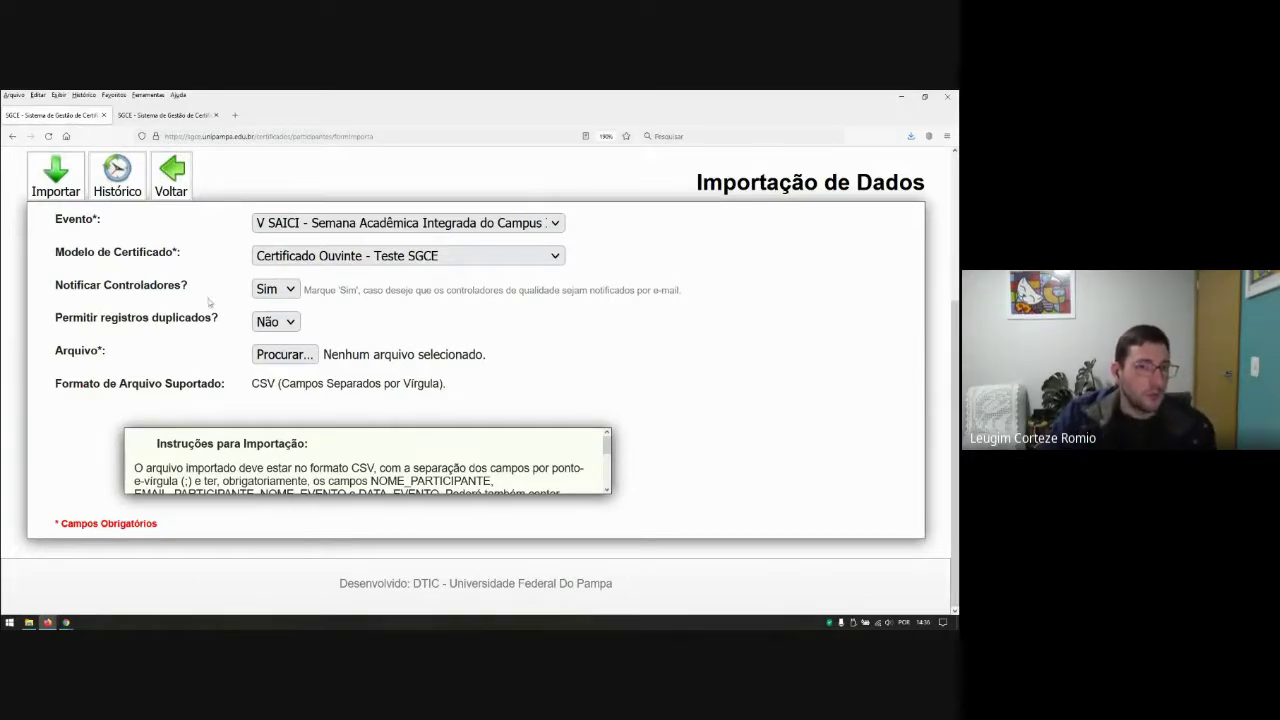
pyautogui.click(258, 356)
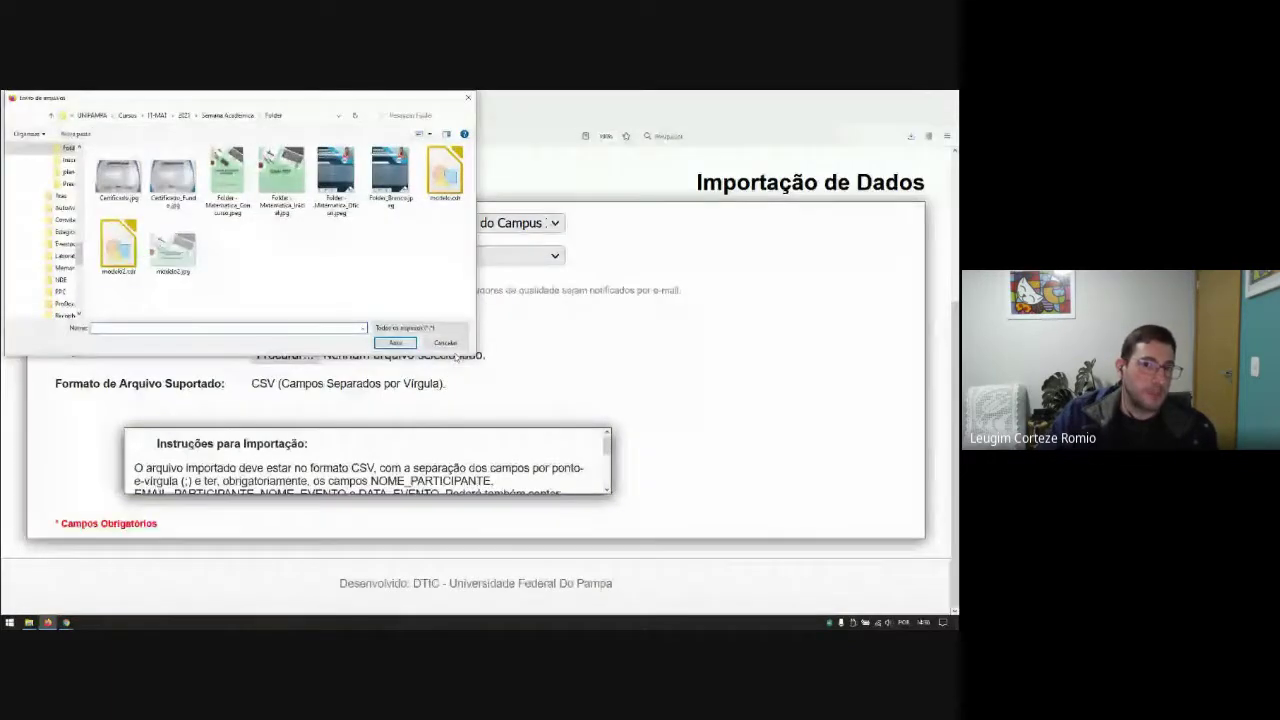
pyautogui.click(446, 342)
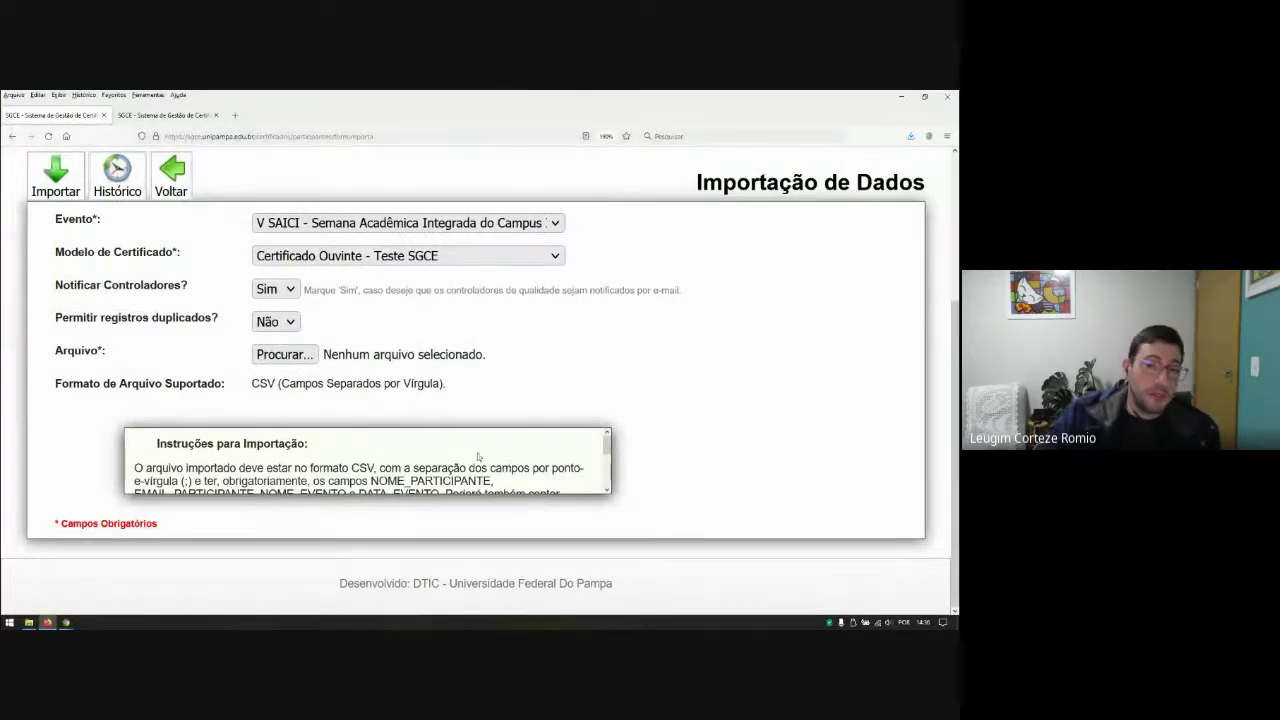
# Step: Highlight the required fields NOME_PARTICIPANTE through DATA_EVENTO in the import instructions, then switch to File Explorer
pyautogui.scroll(-1, 477, 456)
pyautogui.scroll(1, 457, 449)
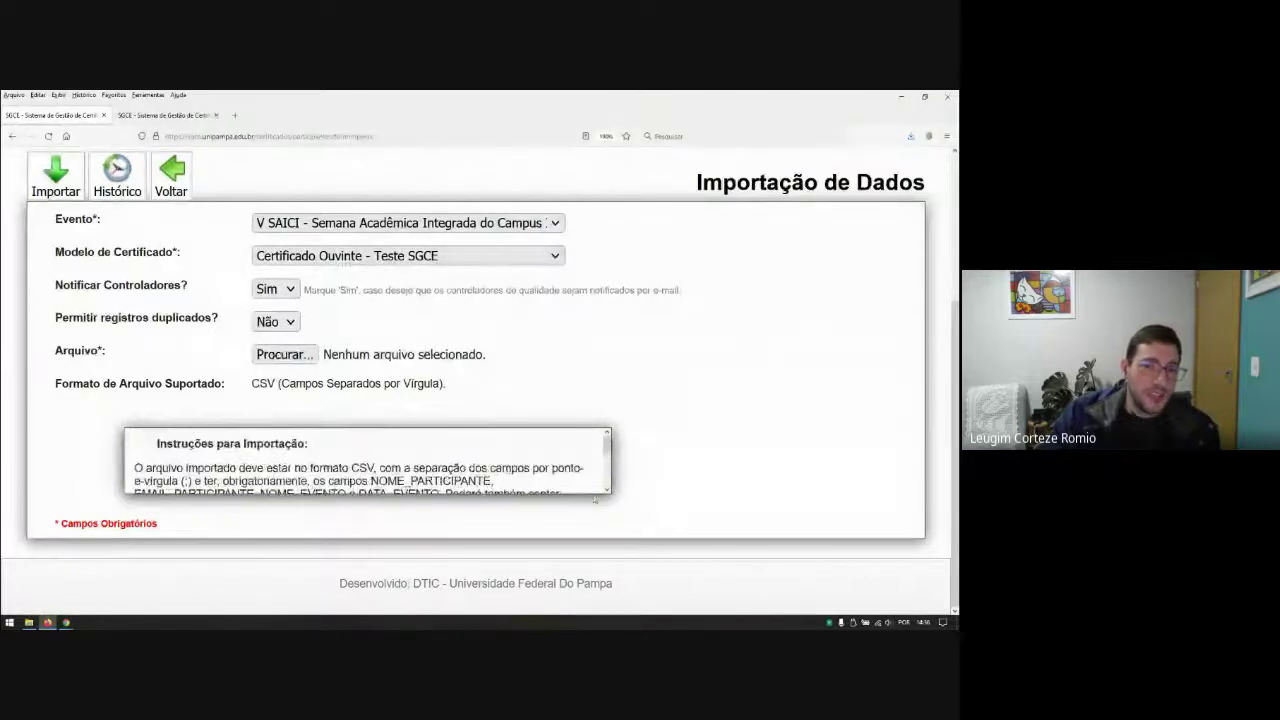
pyautogui.scroll(-1, 605, 488)
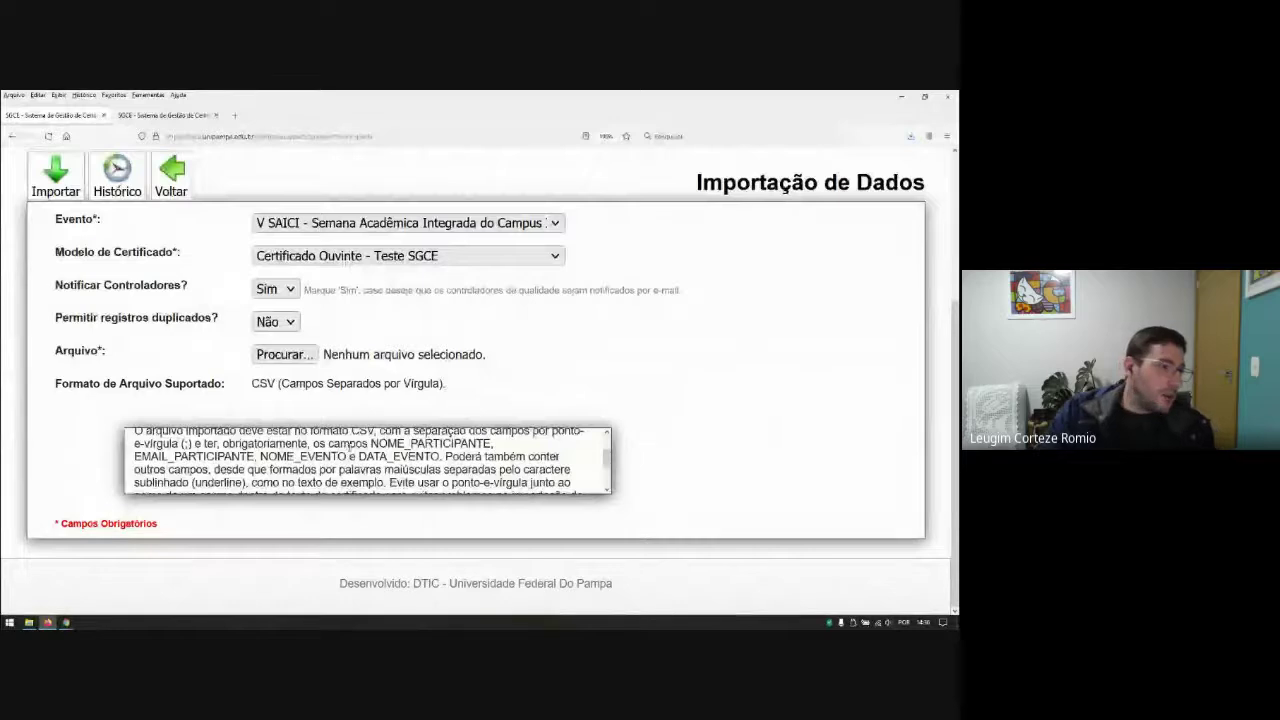
pyautogui.moveTo(372, 443); pyautogui.dragTo(492, 444)
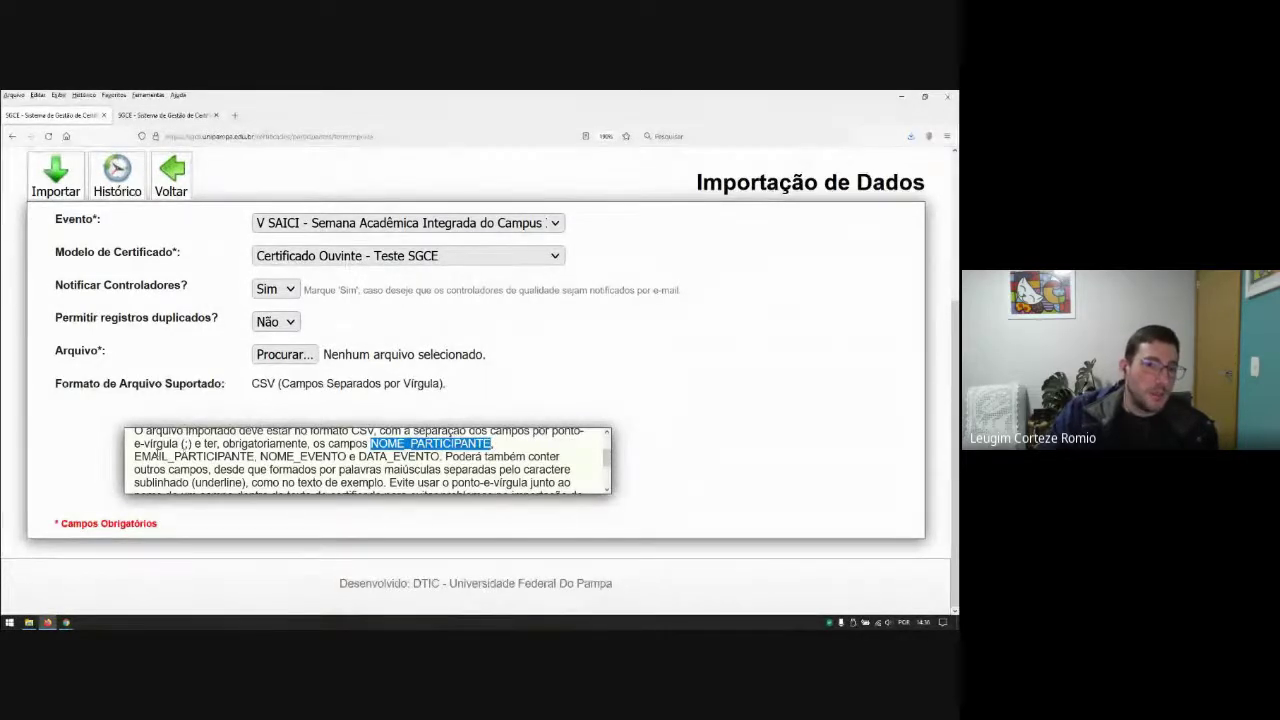
pyautogui.moveTo(134, 457); pyautogui.dragTo(439, 457)
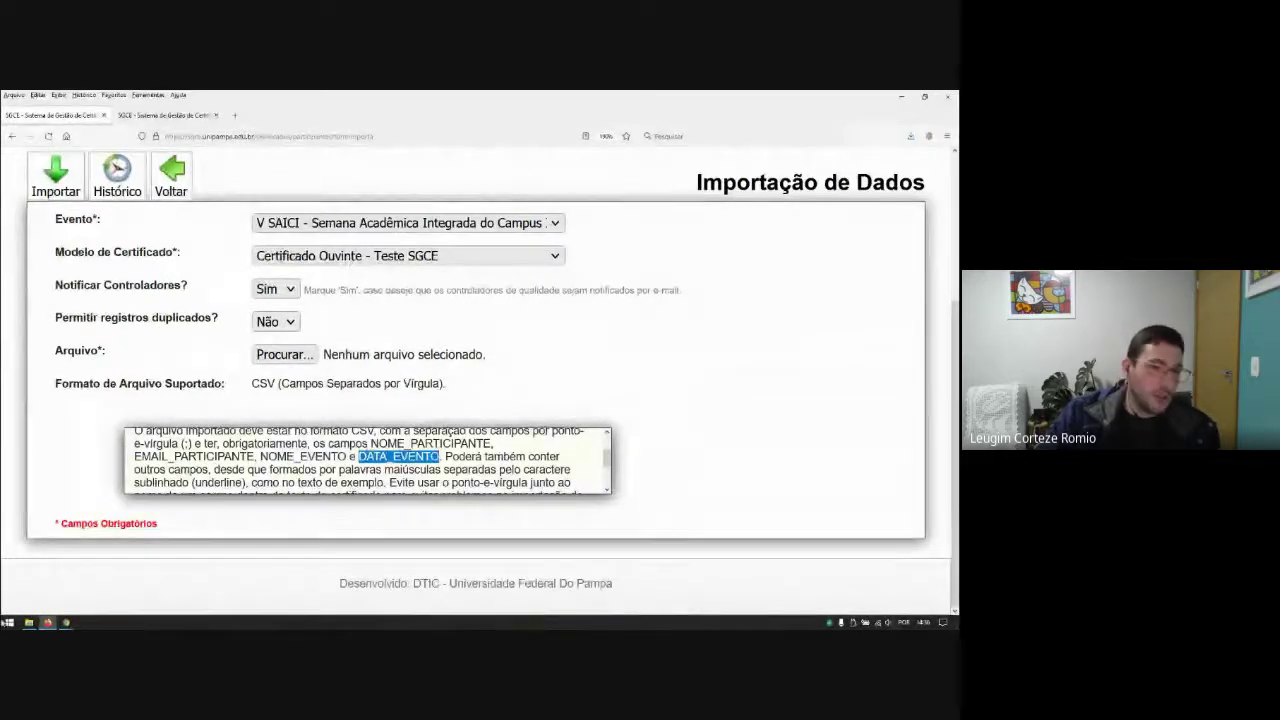
pyautogui.click(28, 622)
# Step: Launch Excel from the Start search and create a blank workbook
pyautogui.click(10, 623)
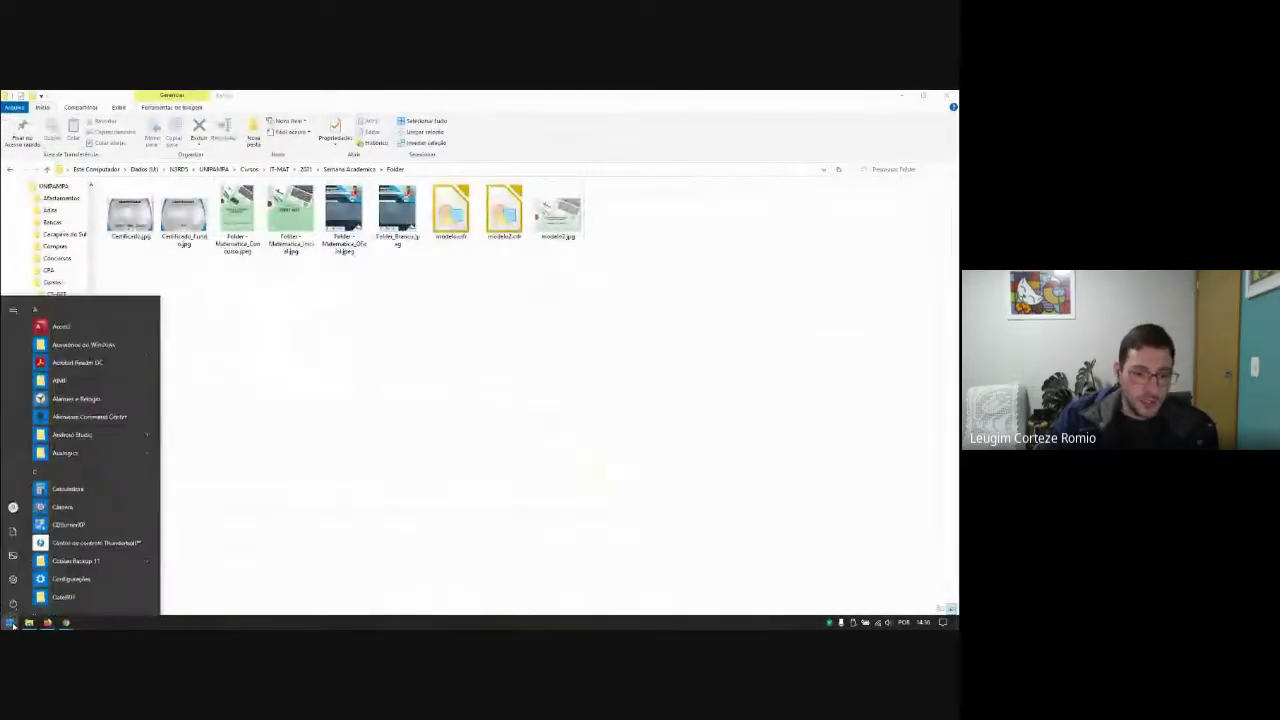
pyautogui.write('excel')
pyautogui.press('Return')
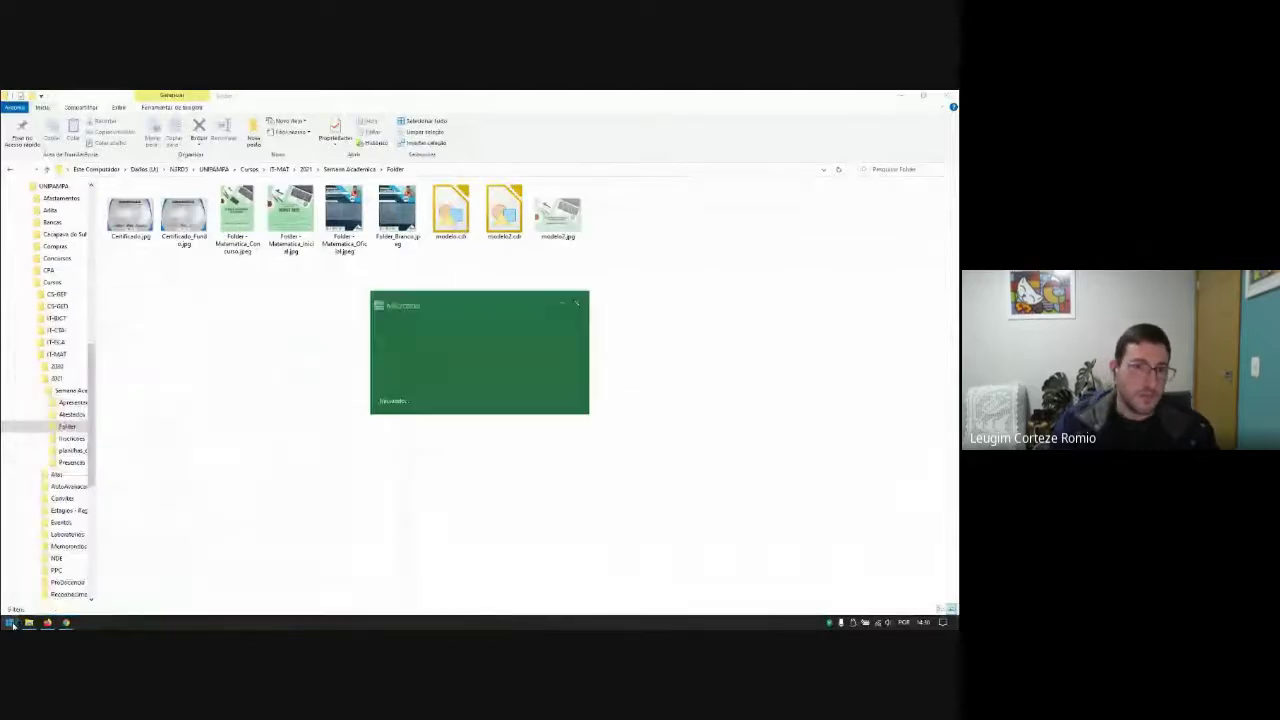
pyautogui.click(134, 194)
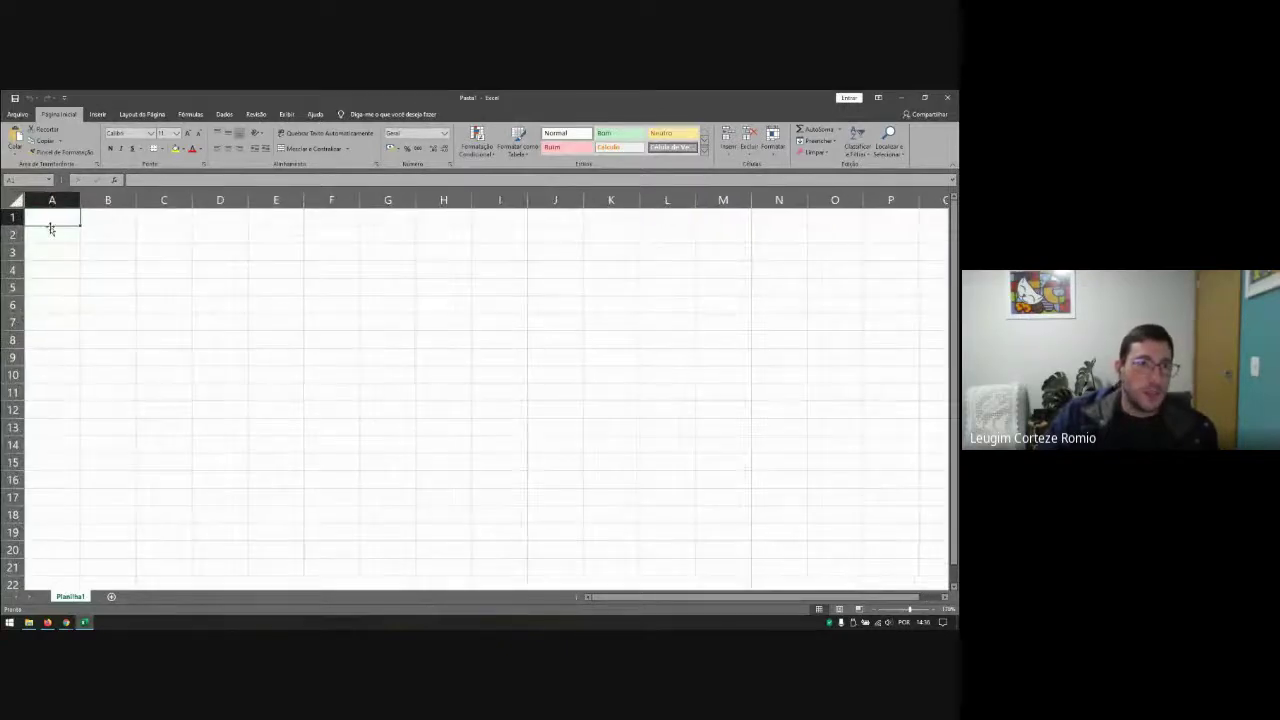
# Step: Enter headers NOME_PARTICIPANTE and EMAIL_PARTICIPANTE in A1:B1, auto-fitting both columns
pyautogui.write('NOME')
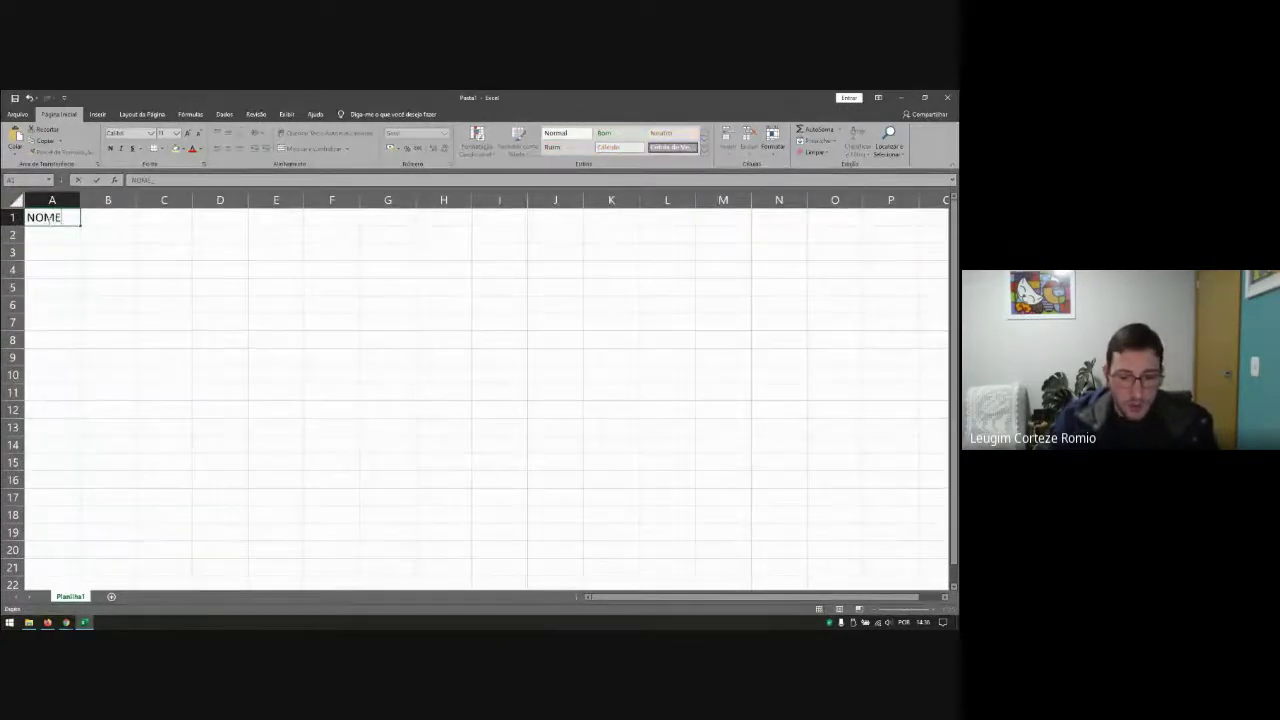
pyautogui.write('_PARTICIPANTE')
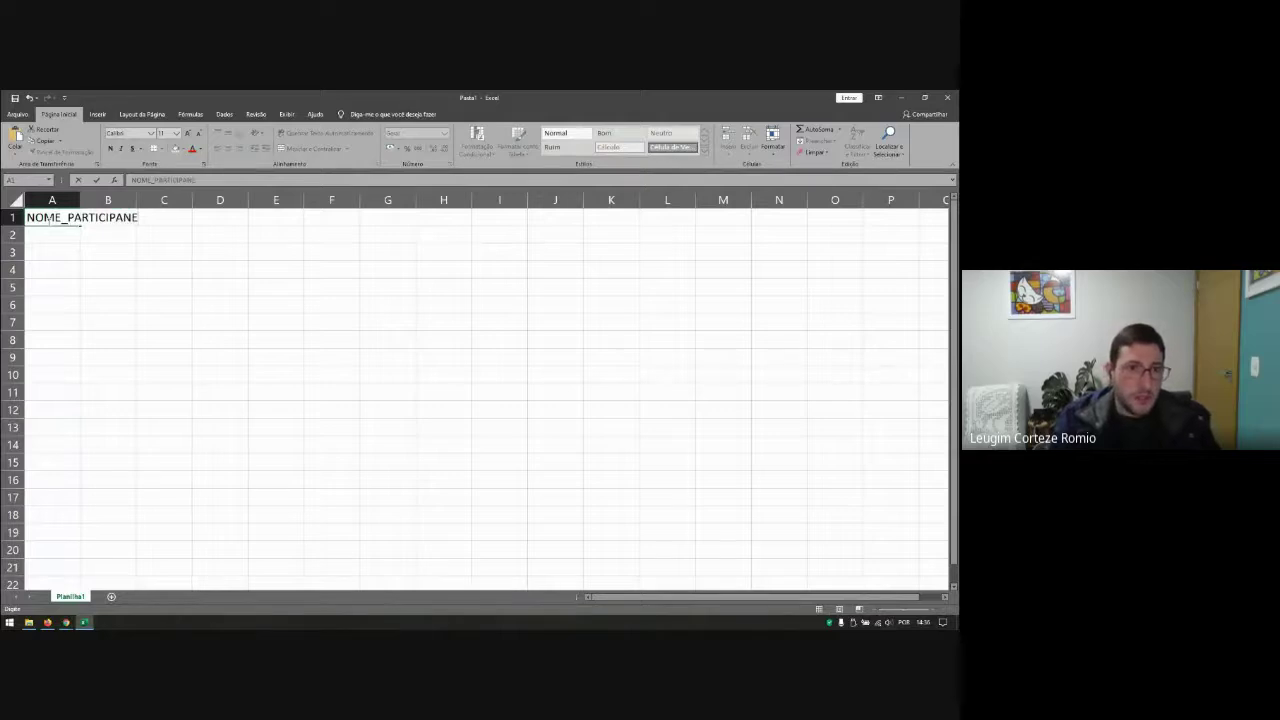
pyautogui.press('Tab')
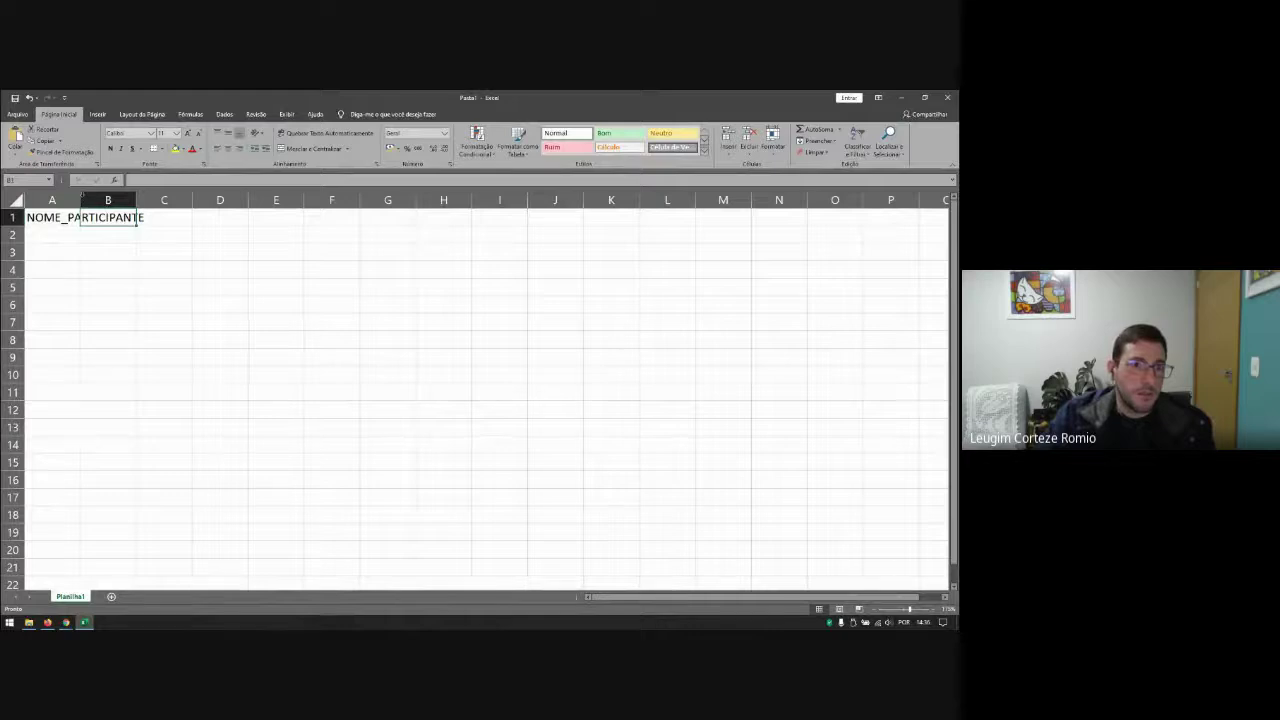
pyautogui.doubleClick(82, 196)
pyautogui.write('EMAIL')
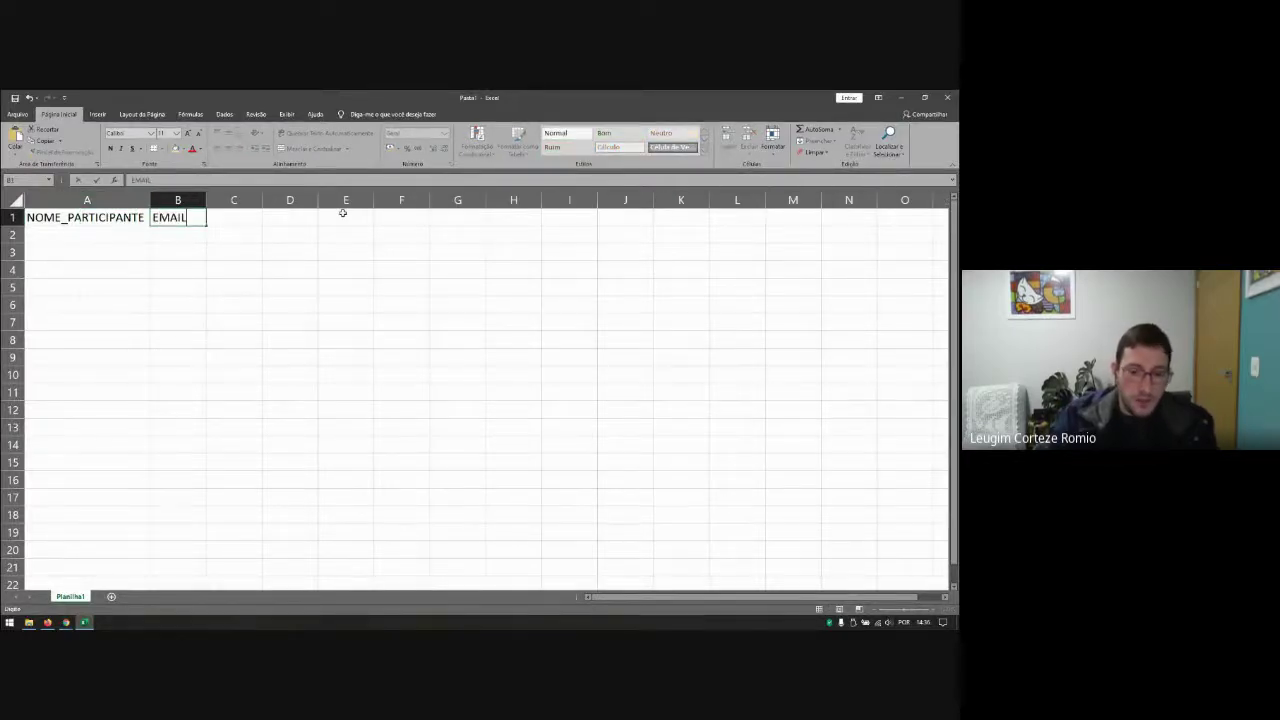
pyautogui.write('_PARTICIPANTE')
pyautogui.press('Return')
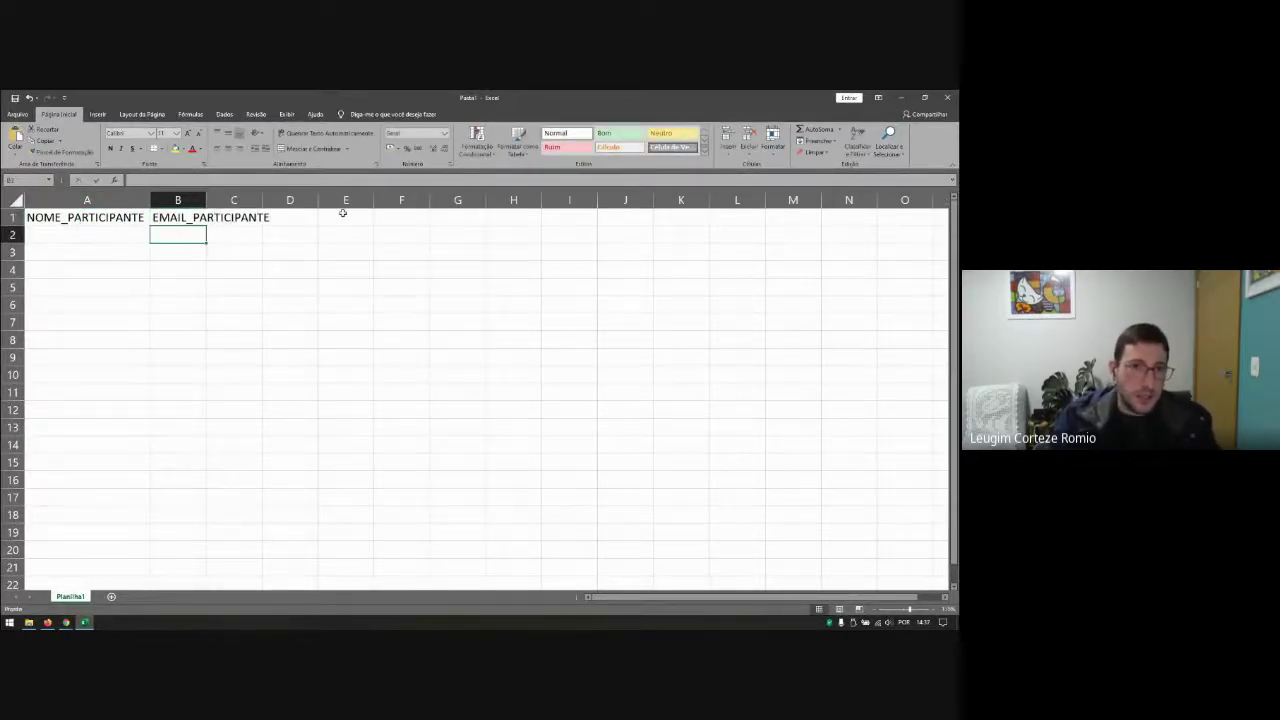
pyautogui.press('Up')
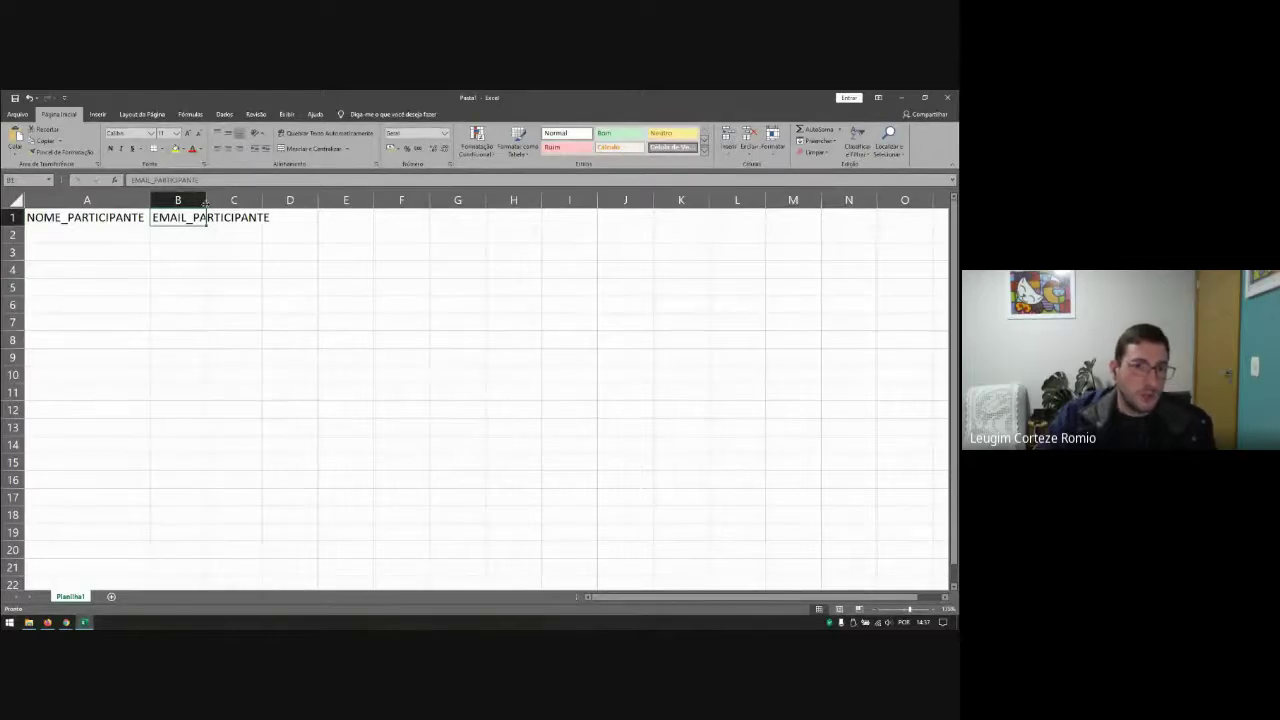
pyautogui.doubleClick(208, 200)
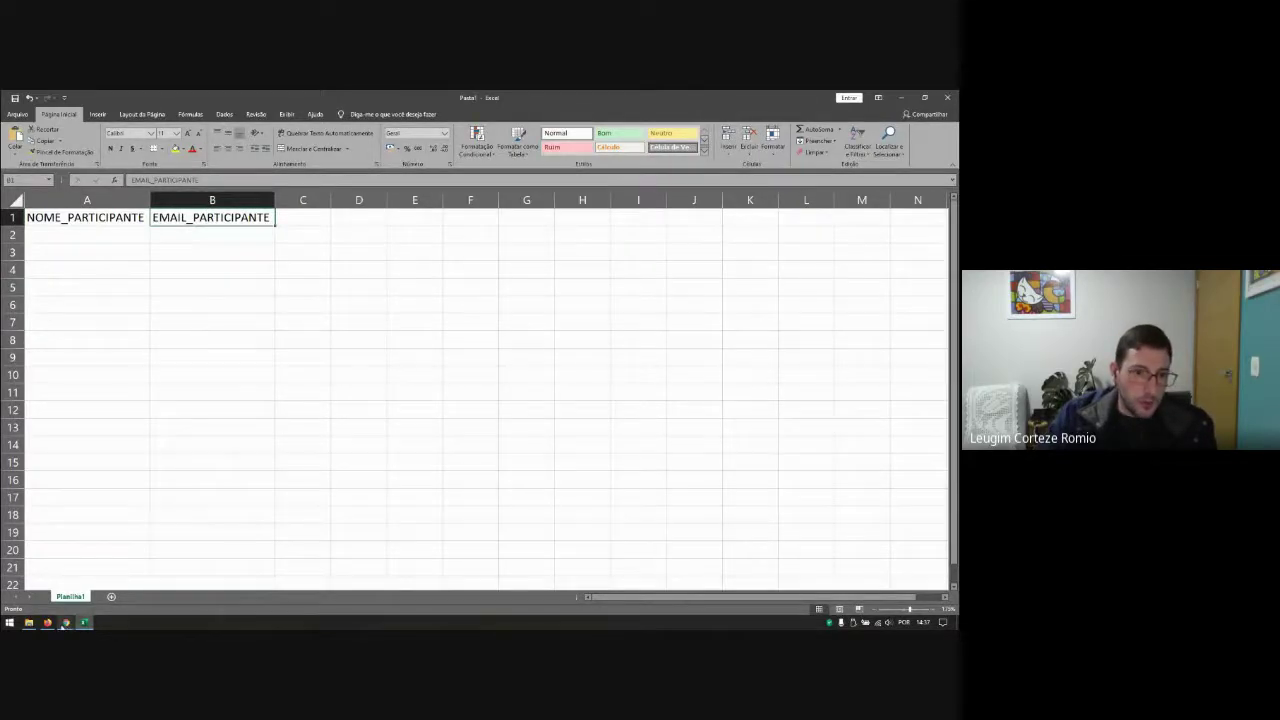
# Step: Add headers NOME_EVENTO and DATA_EVENTO in C1:D1, auto-fitting columns C and D
pyautogui.click(50, 623)
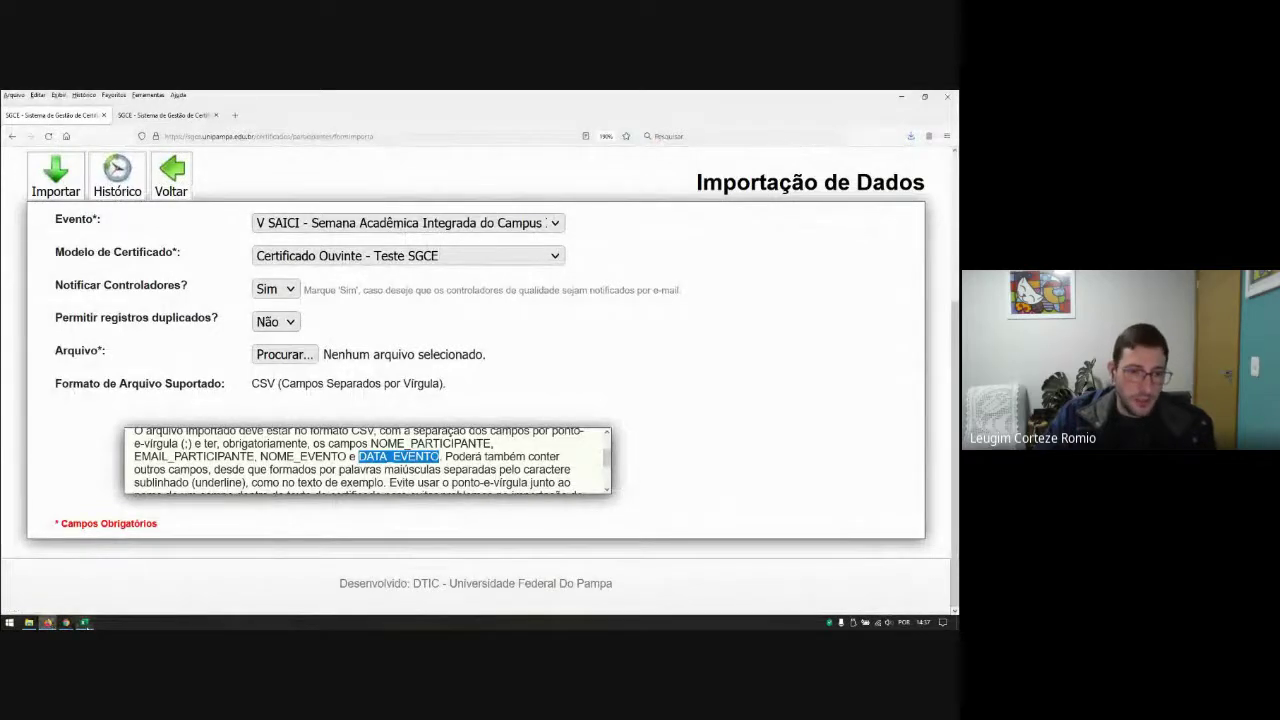
pyautogui.hotkey('alt', 'Tab')
pyautogui.click(298, 226)
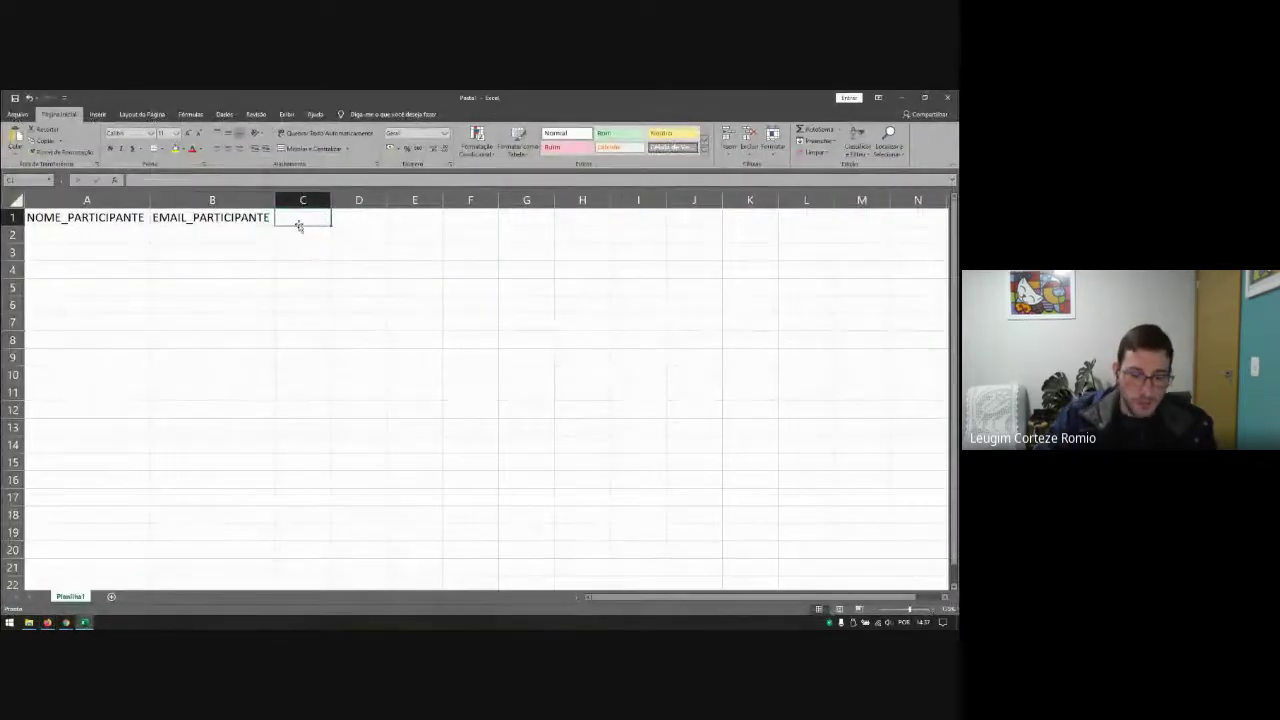
pyautogui.write('NOME_EVENTO')
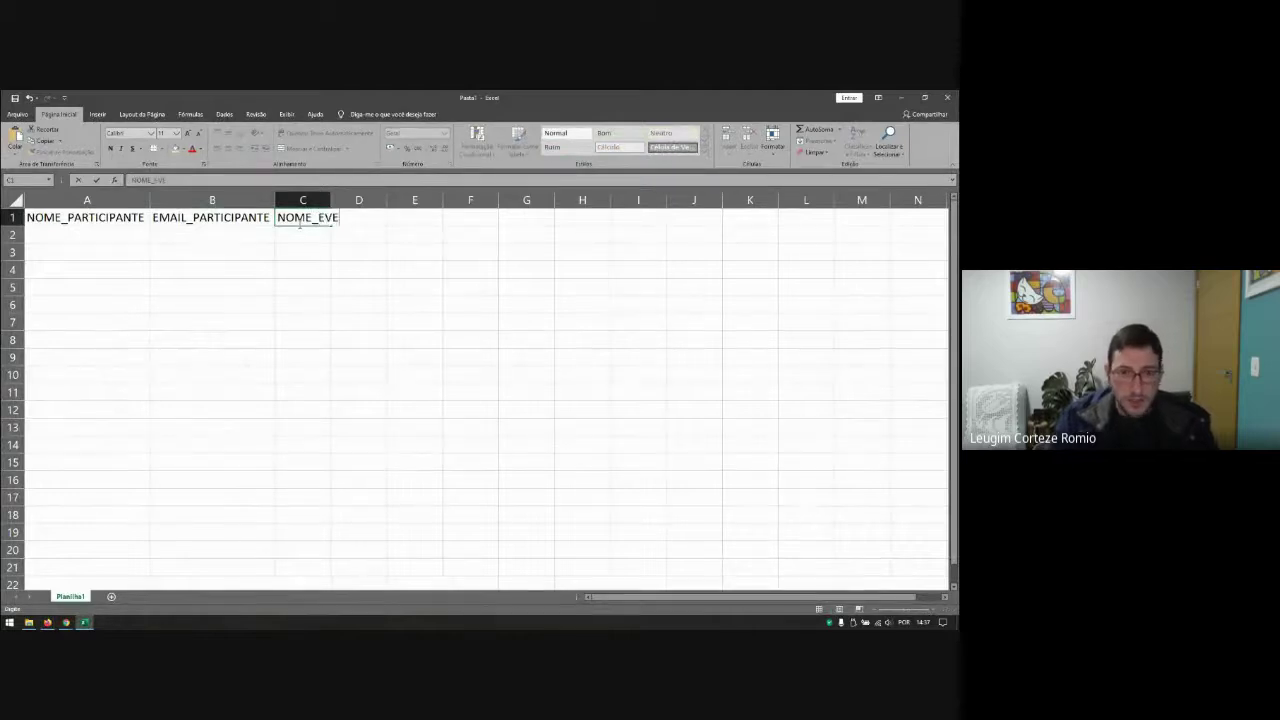
pyautogui.press('Tab')
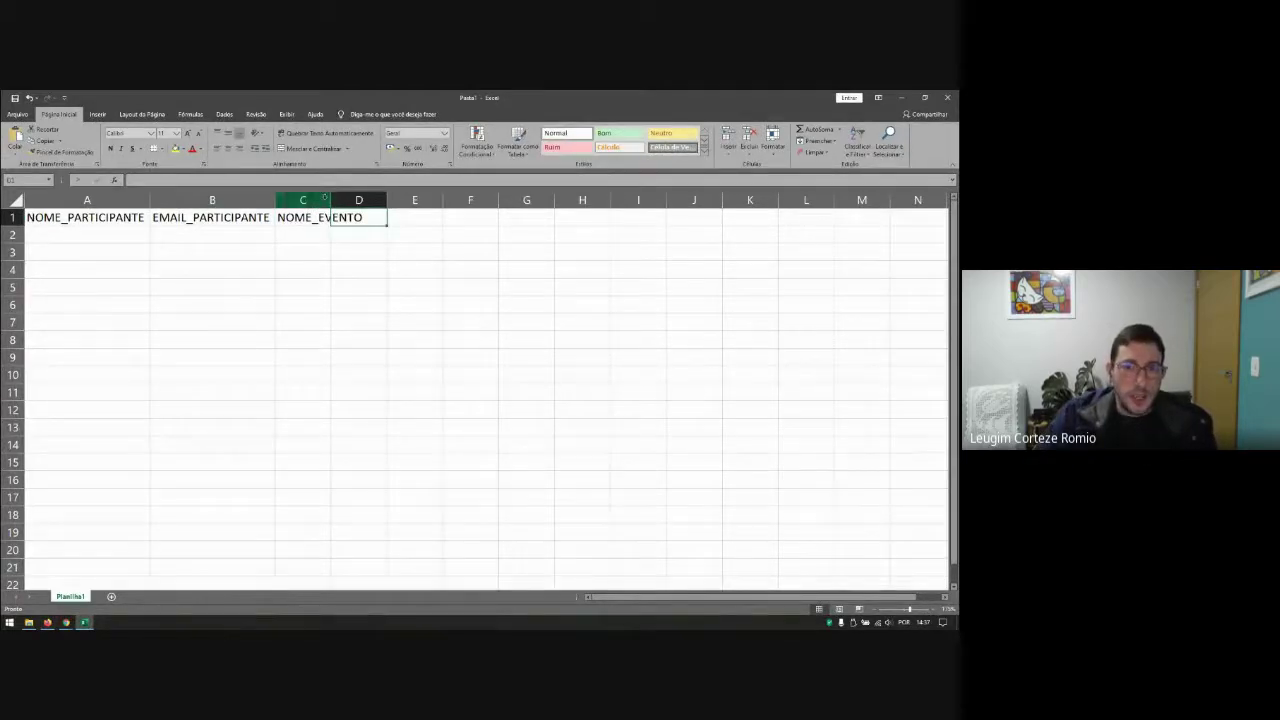
pyautogui.doubleClick(331, 200)
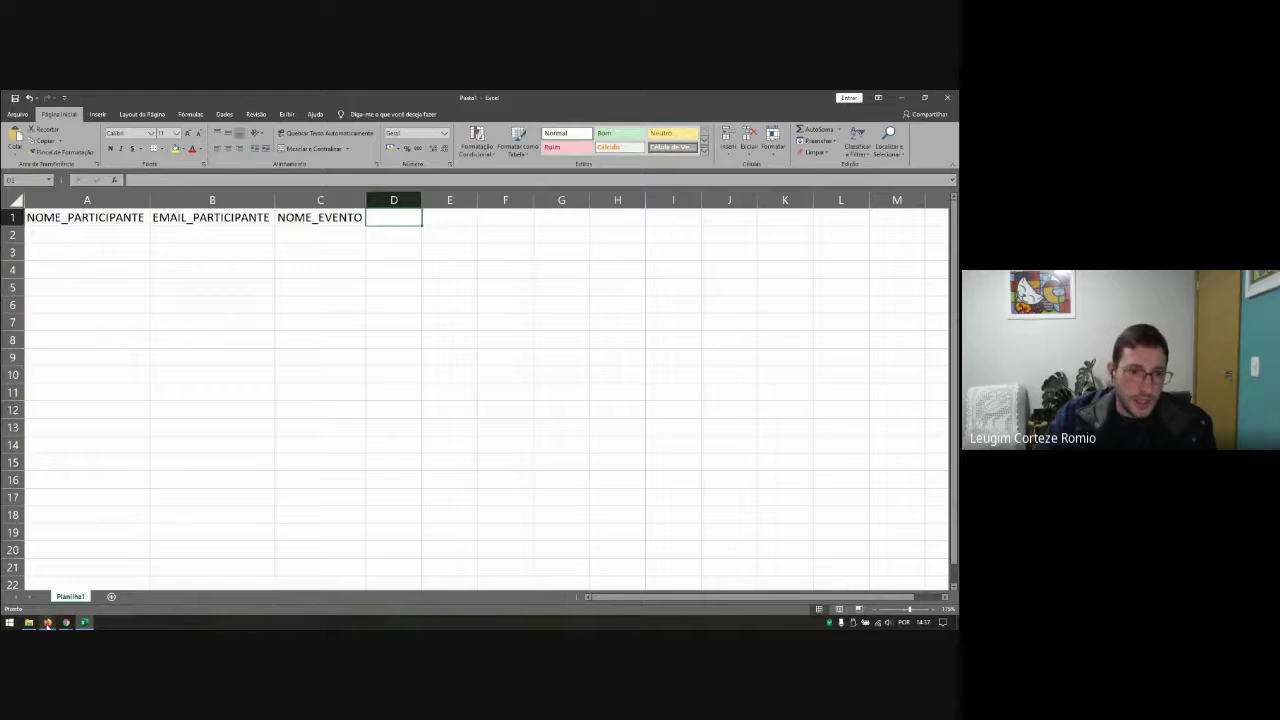
pyautogui.click(48, 622)
pyautogui.click(48, 622)
pyautogui.write('DATA')
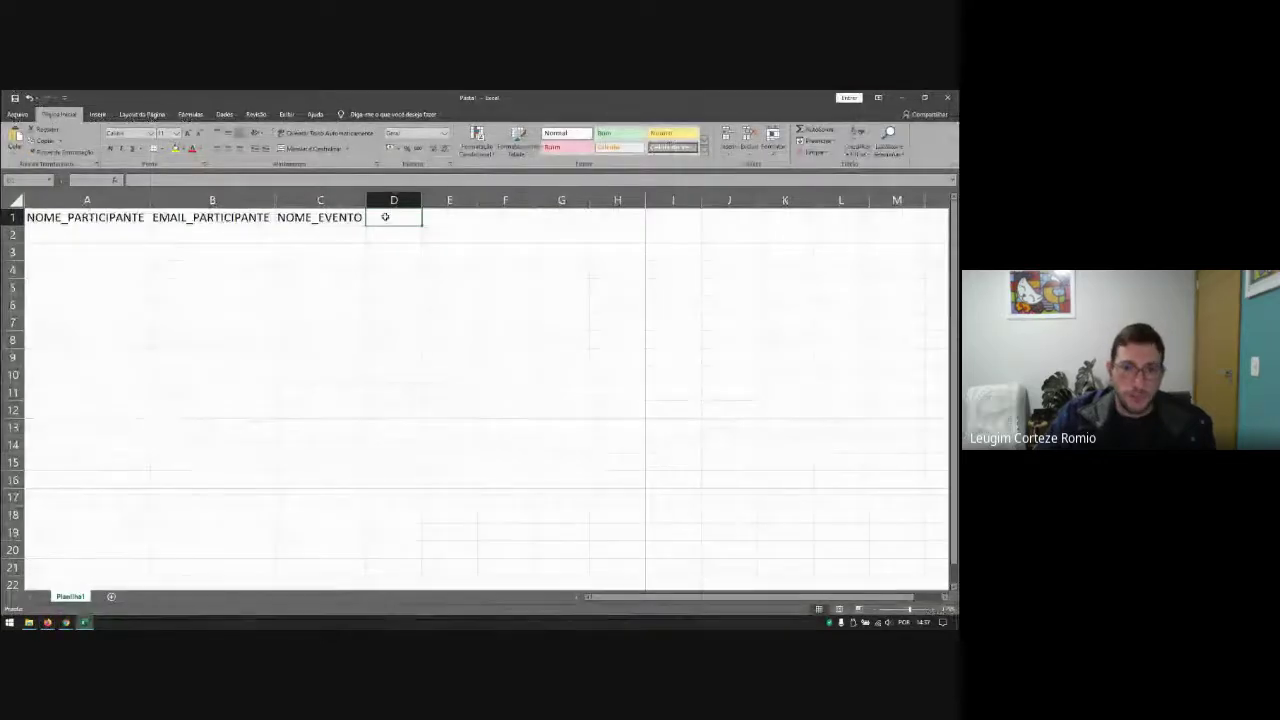
pyautogui.write('_EVENTO')
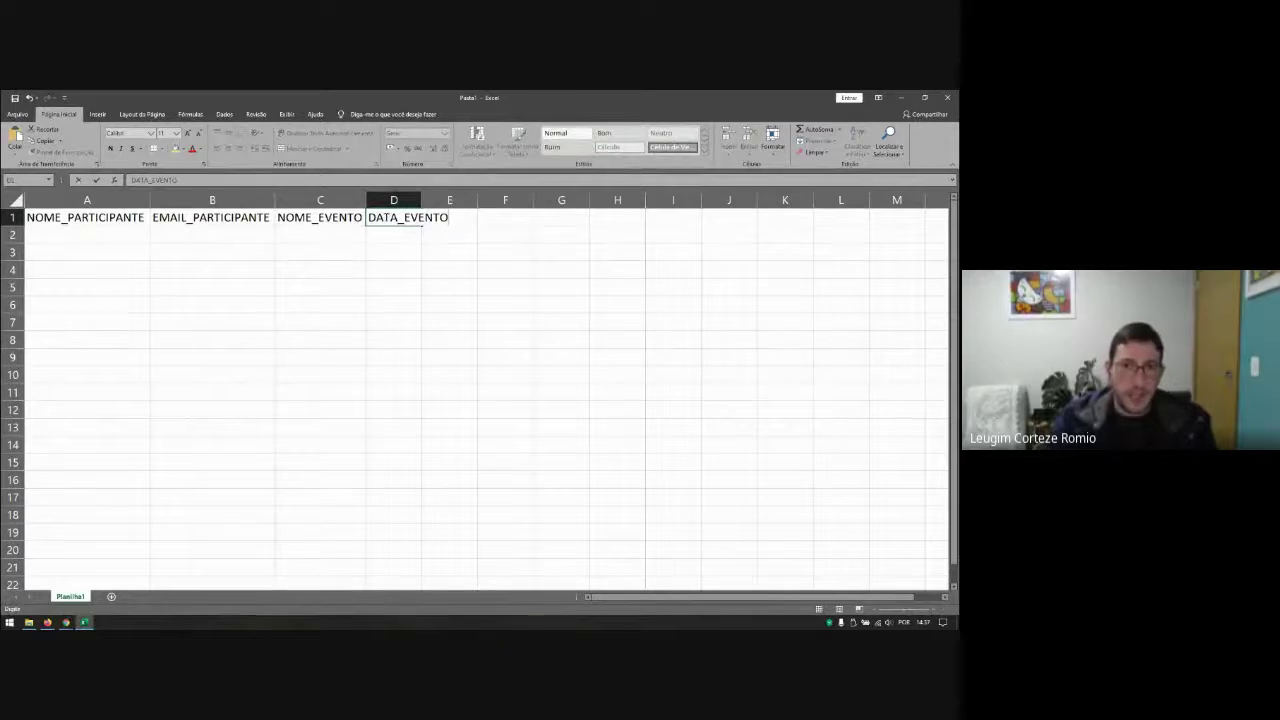
pyautogui.press('Tab')
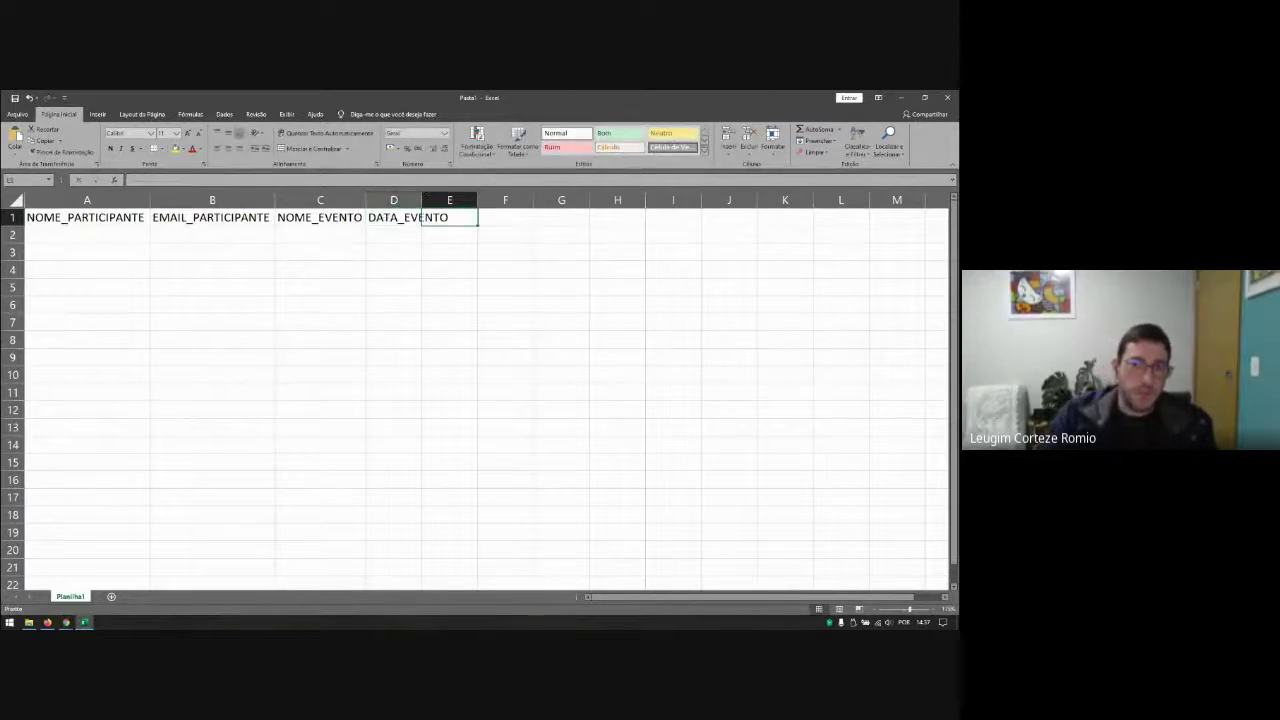
pyautogui.doubleClick(420, 193)
# Step: Enter the participant's full name in A2 and e-mail in B2, auto-fitting column B
pyautogui.click(91, 236)
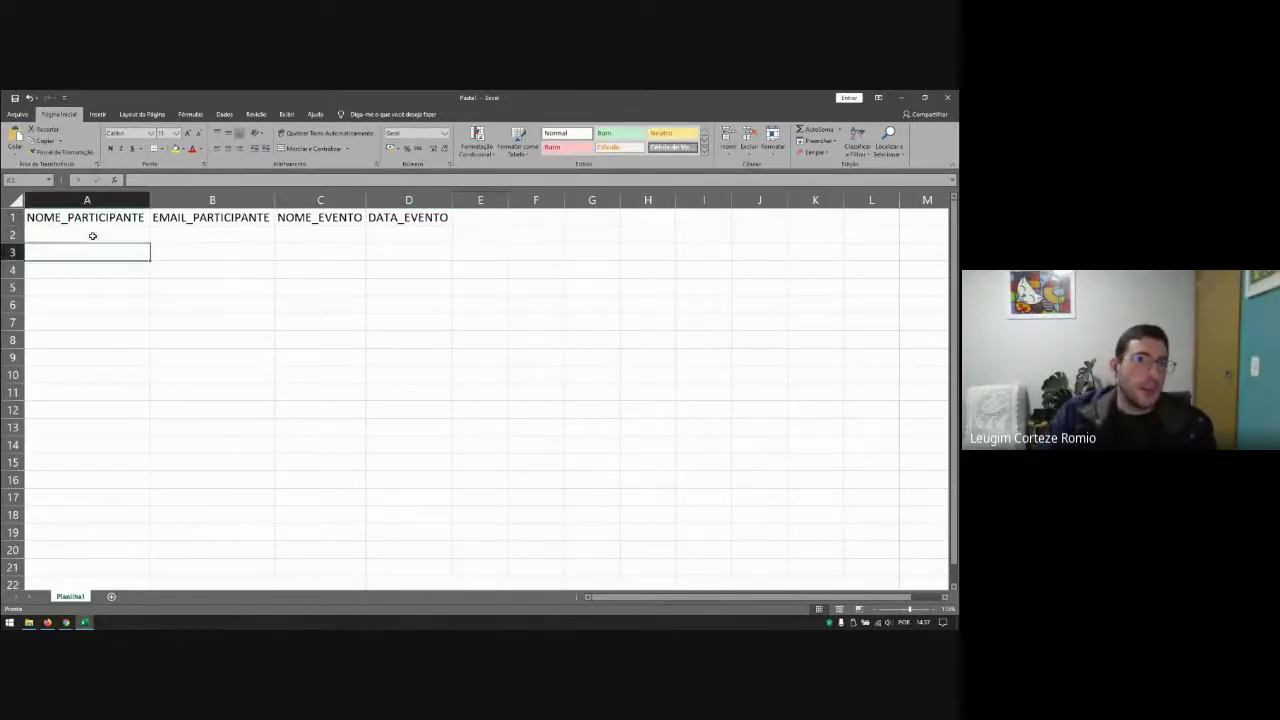
pyautogui.write('L')
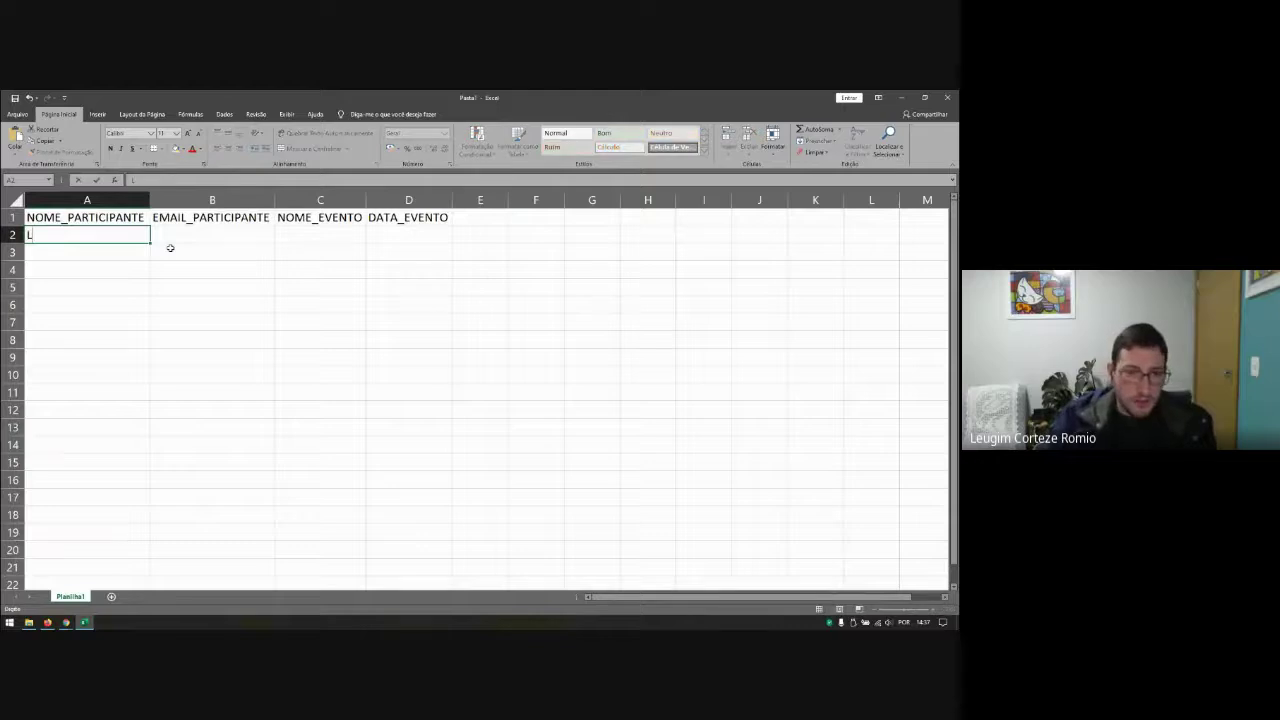
pyautogui.write('eugim Corteze R')
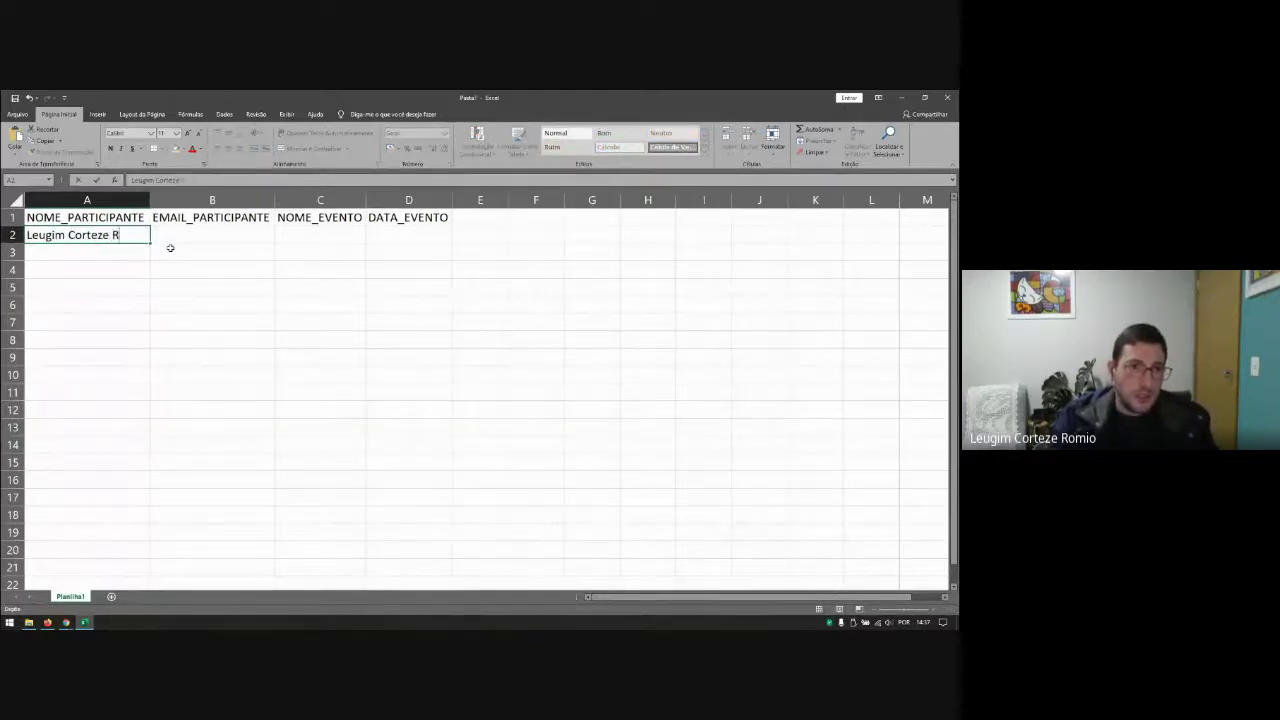
pyautogui.write('omio')
pyautogui.press('Tab')
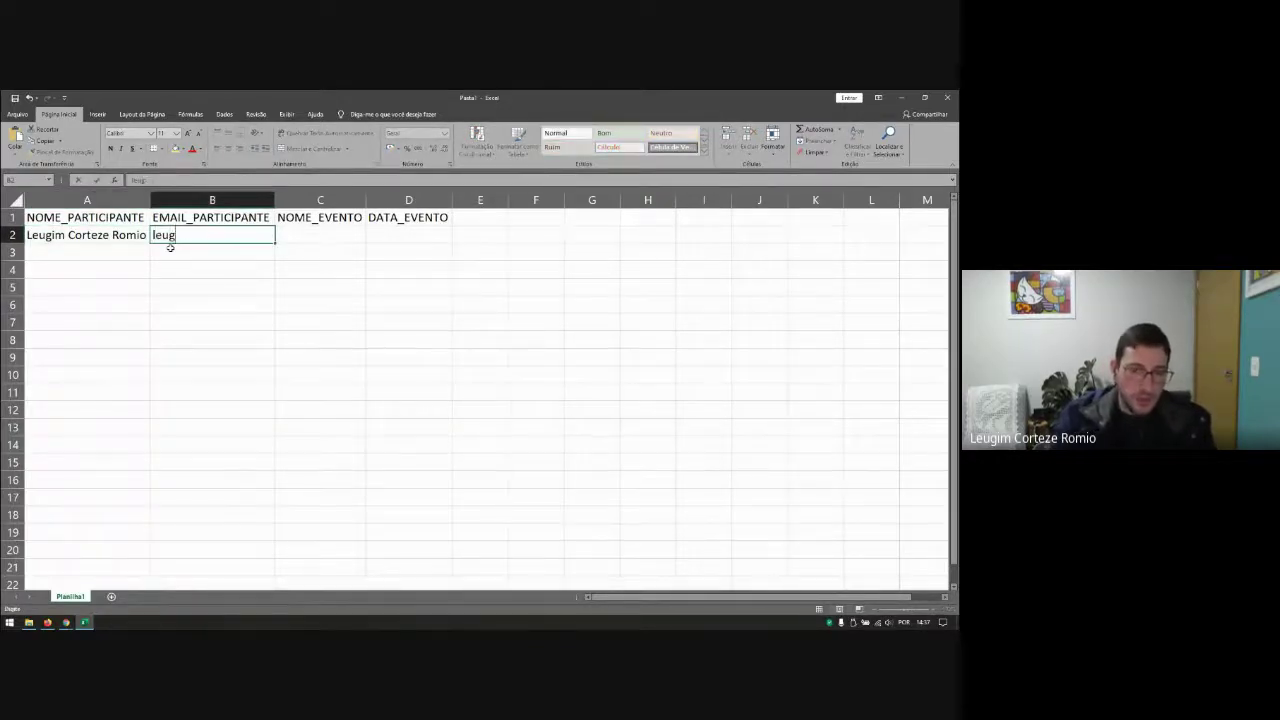
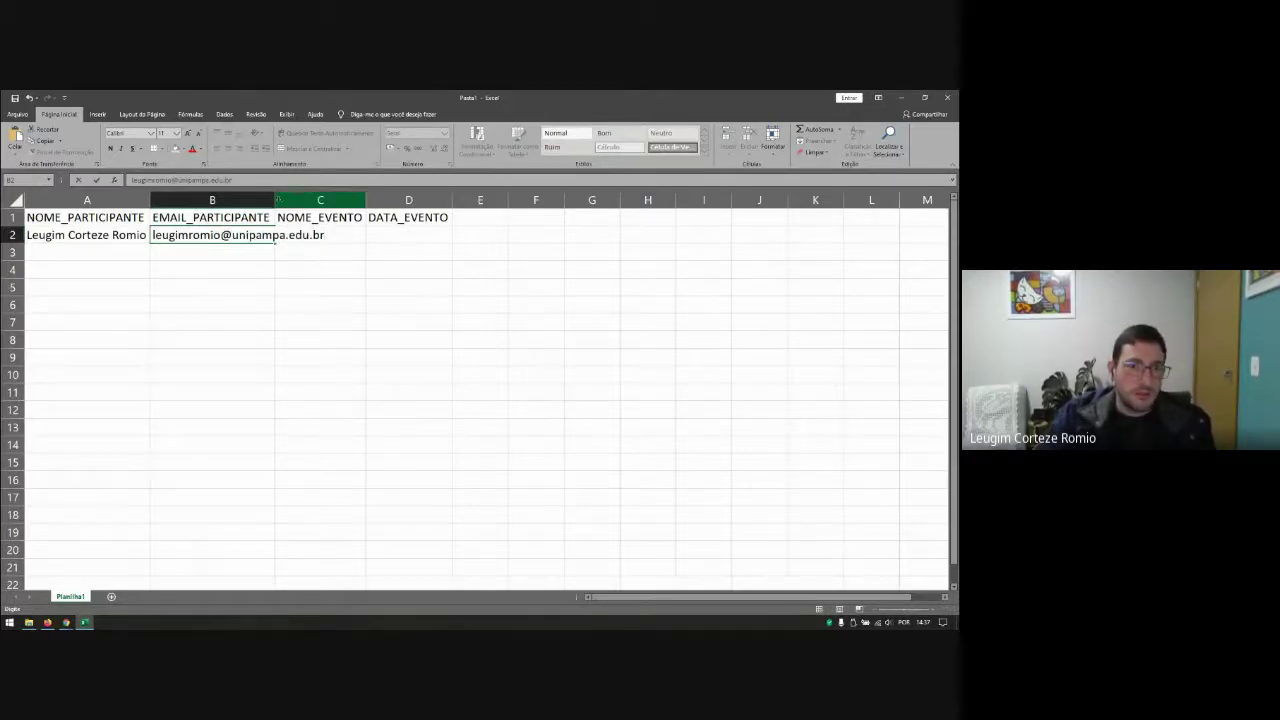
pyautogui.click(288, 235)
pyautogui.click(280, 256)
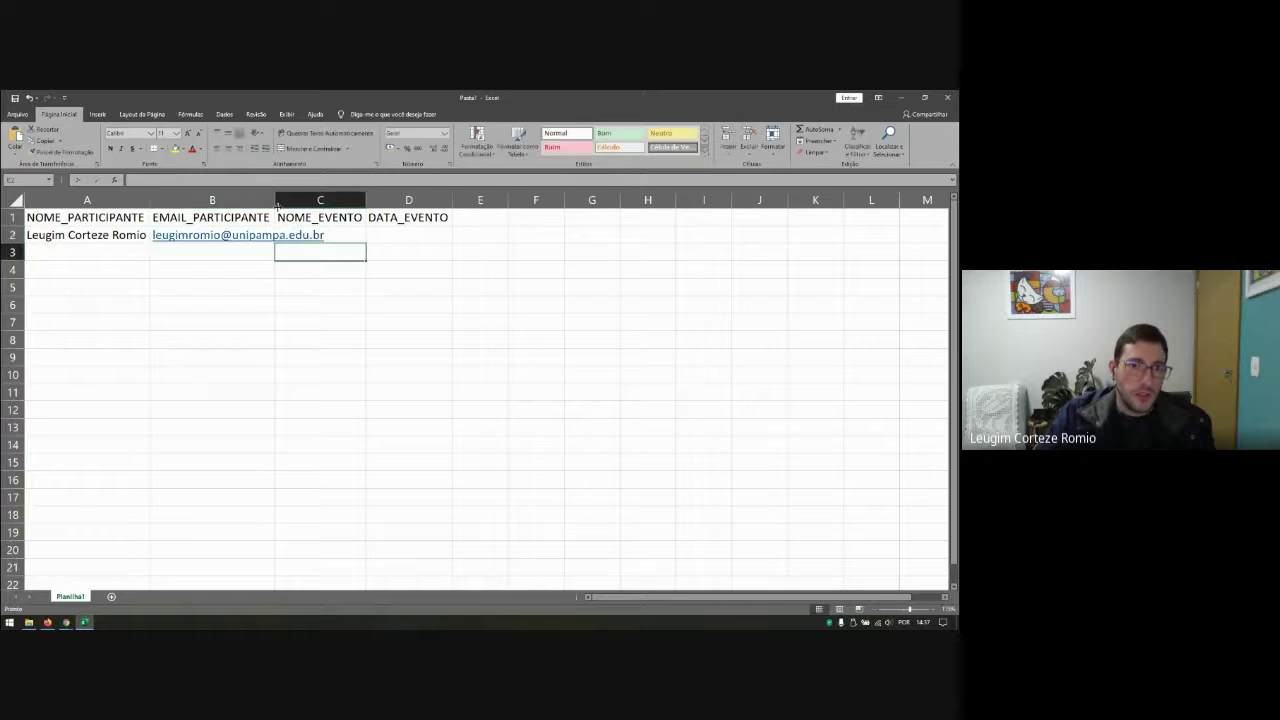
pyautogui.doubleClick(275, 201)
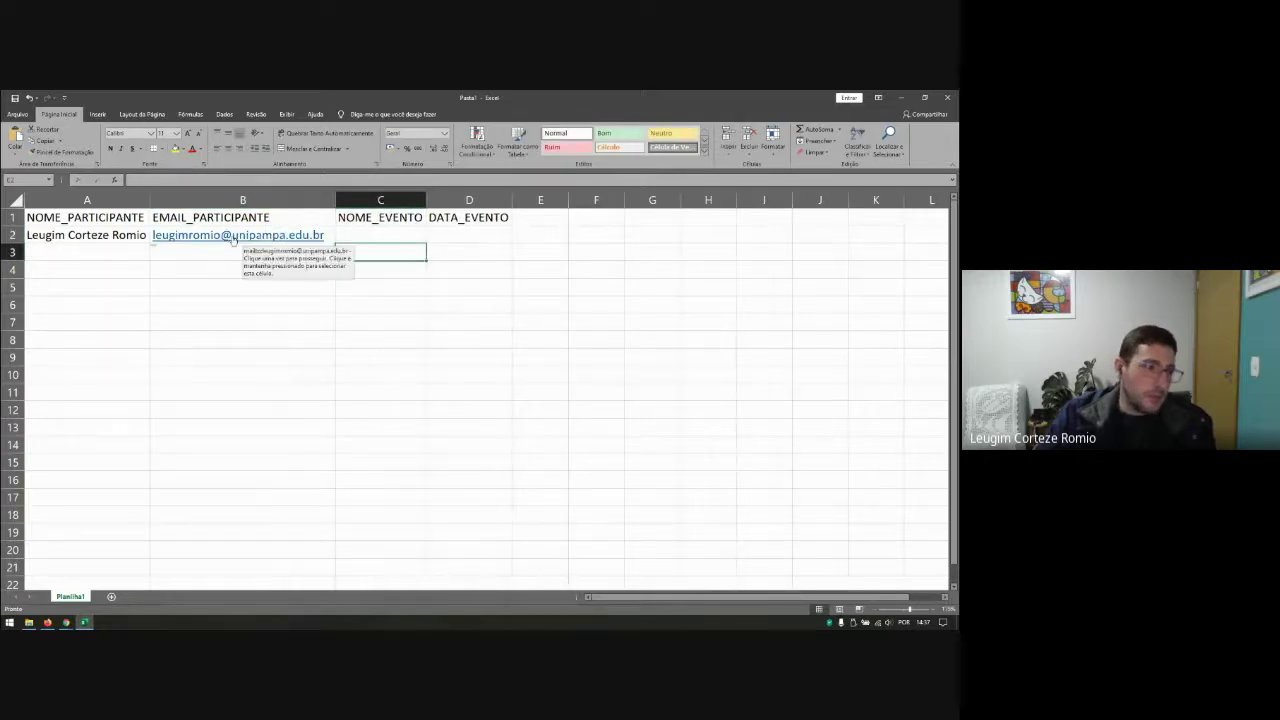
# Step: Enter Minicurso SGCE UNIPAMPA in C2 and auto-fit column C
pyautogui.click(389, 234)
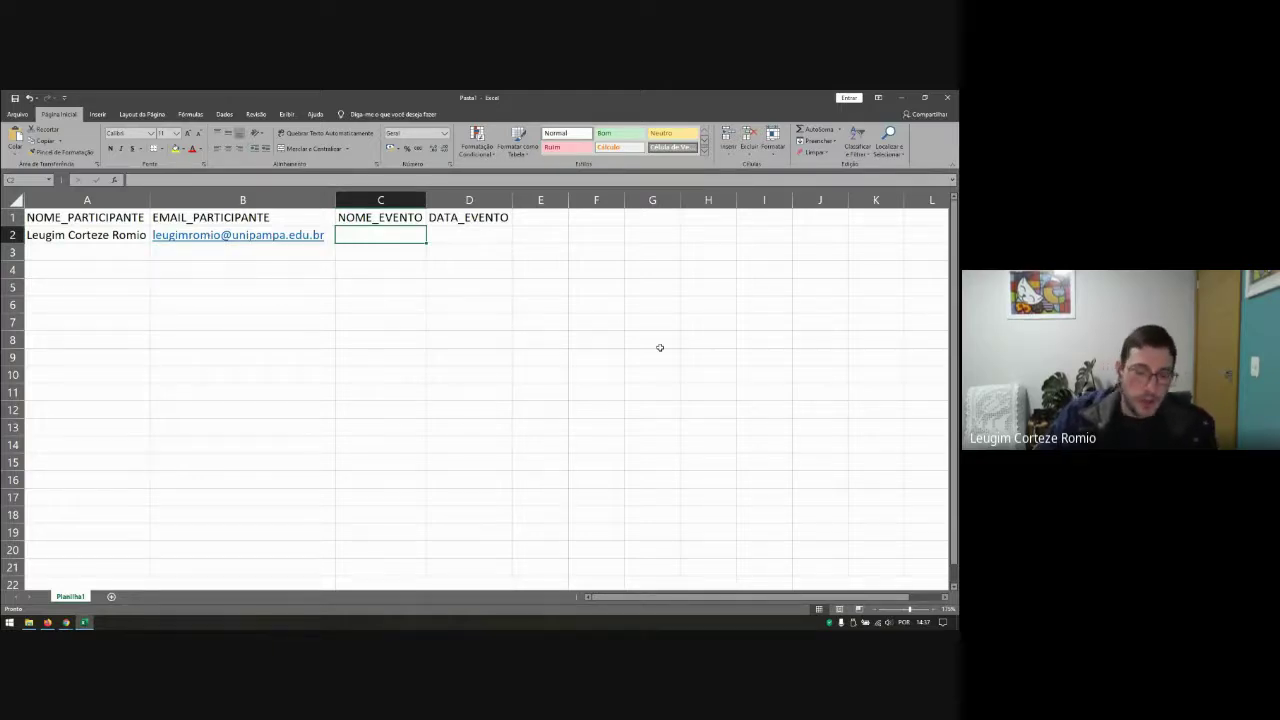
pyautogui.write('Ev')
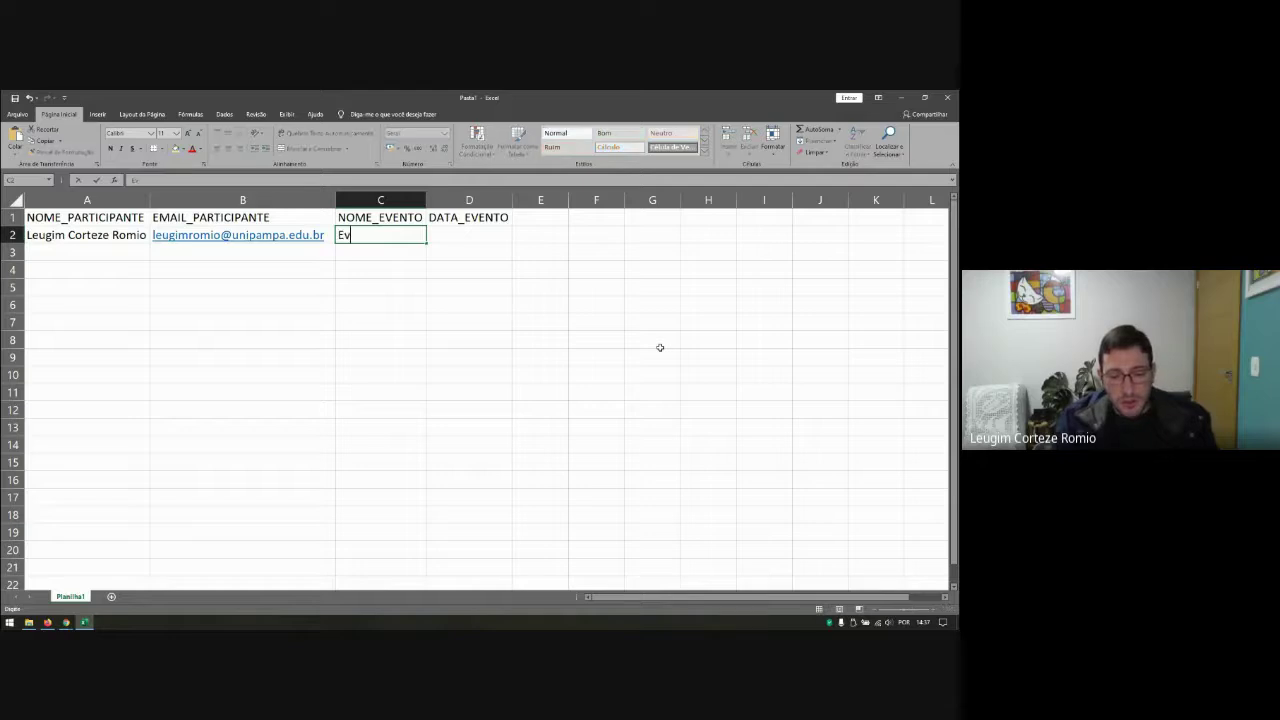
pyautogui.write('ento Mi')
pyautogui.press('BackSpace')
pyautogui.press('BackSpace')
pyautogui.press('BackSpace')
pyautogui.press('BackSpace')
pyautogui.press('BackSpace')
pyautogui.press('BackSpace')
pyautogui.press('BackSpace')
pyautogui.press('BackSpace')
pyautogui.press('BackSpace')
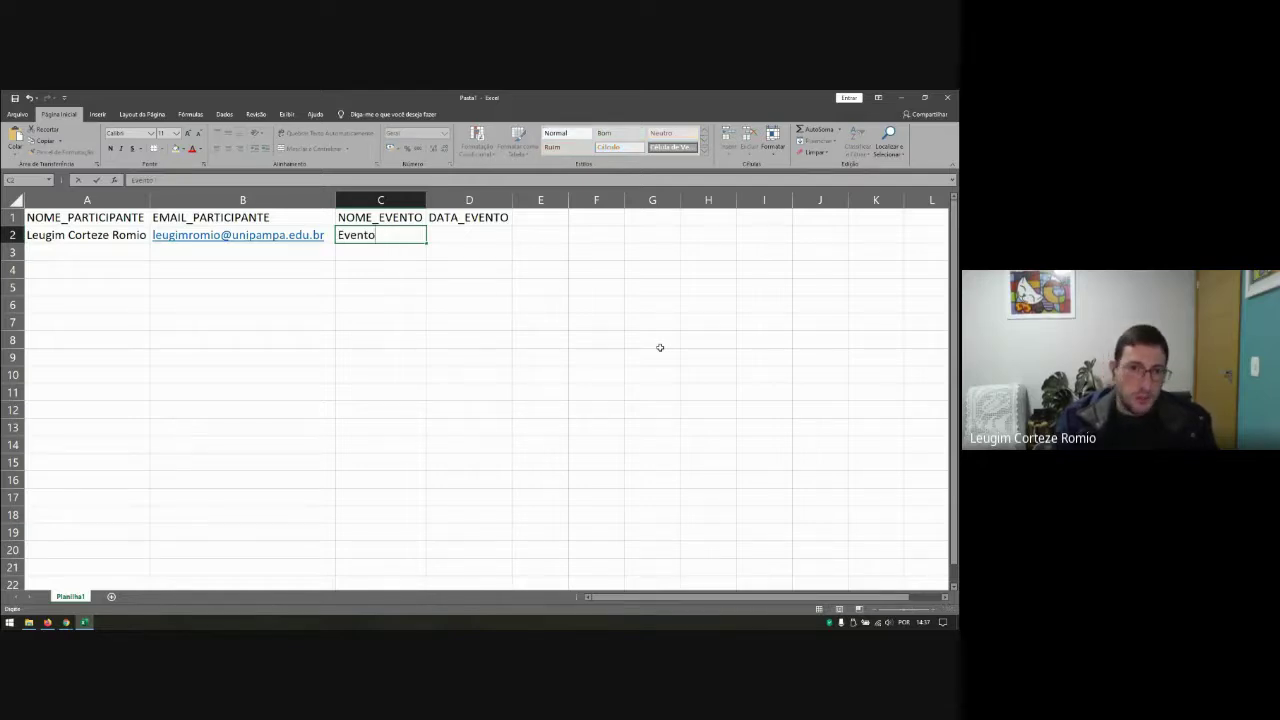
pyautogui.write('Minicurso')
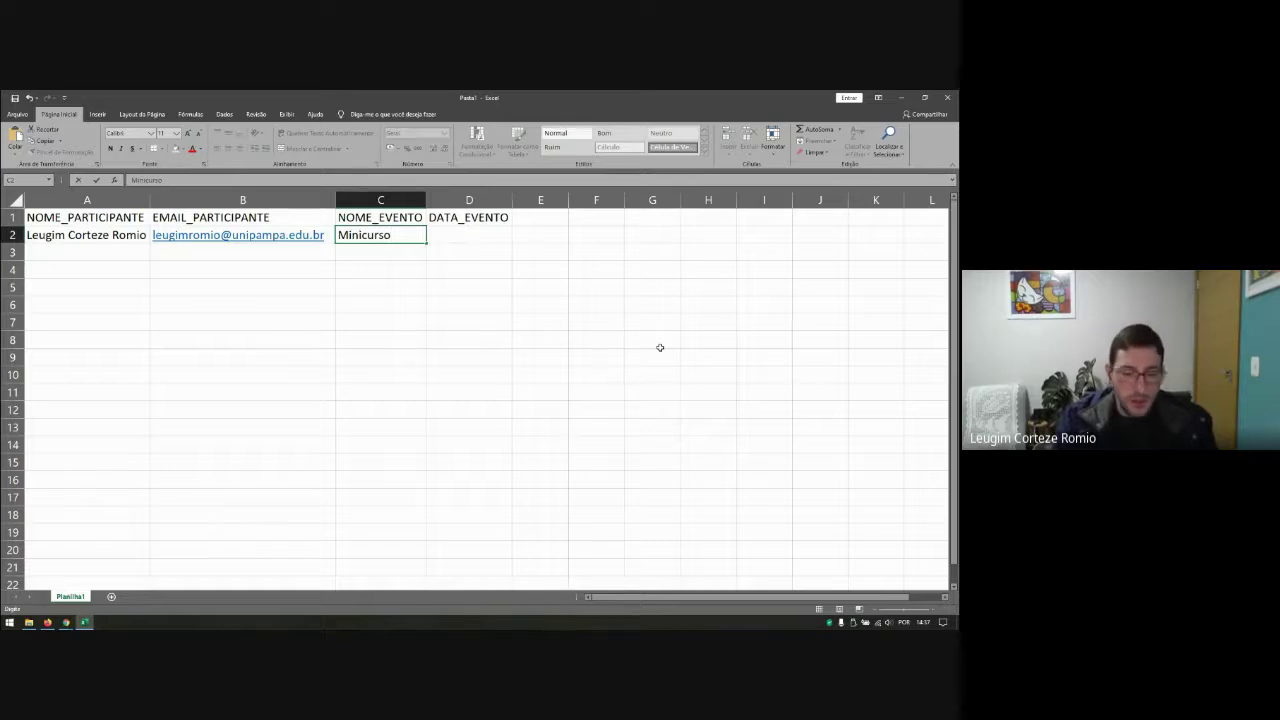
pyautogui.write(' SGCE UN')
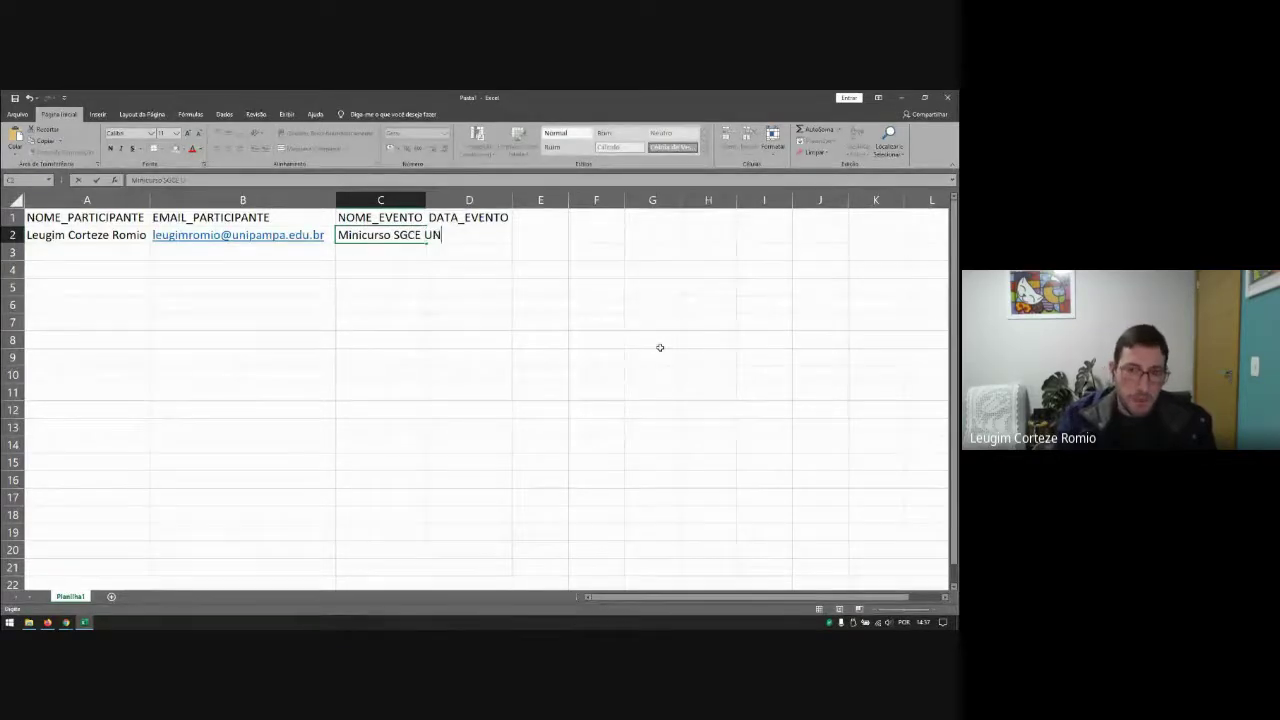
pyautogui.write('IPAMPA')
pyautogui.click(582, 284)
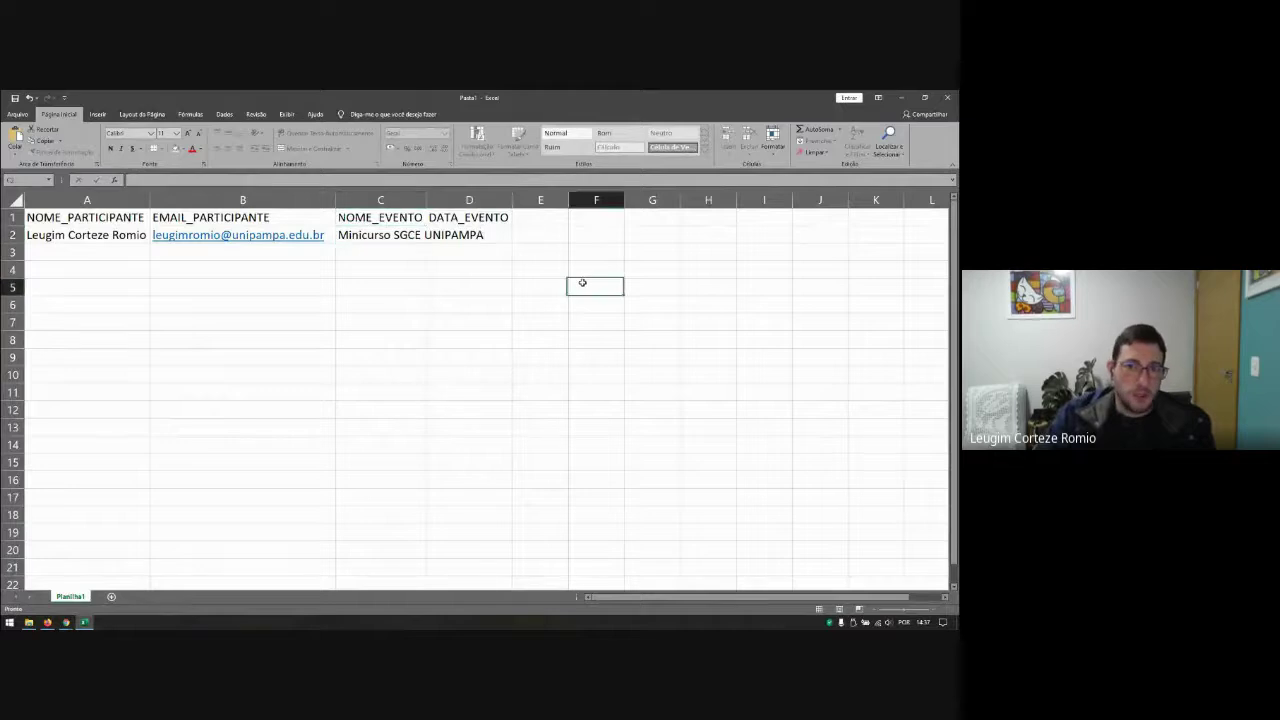
pyautogui.doubleClick(426, 200)
# Step: Enter the date 09/09/2021 in D2 and copy the completed row A2:D2
pyautogui.click(544, 237)
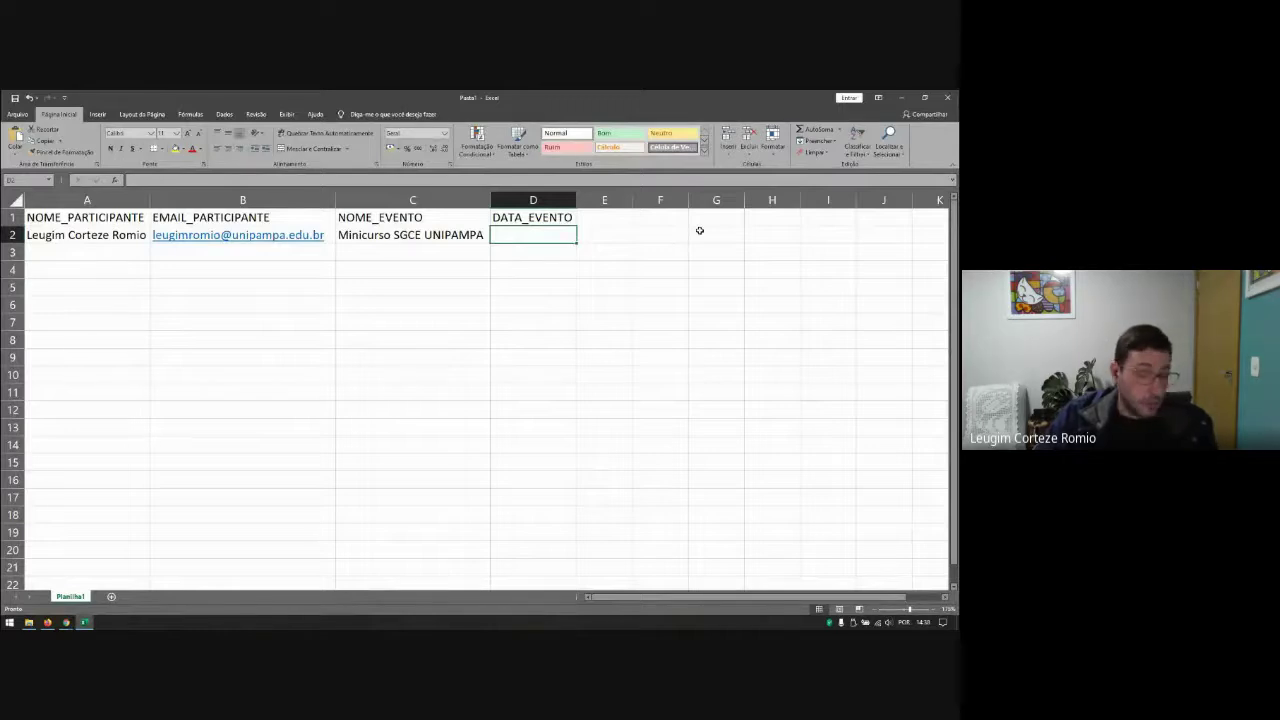
pyautogui.write('09')
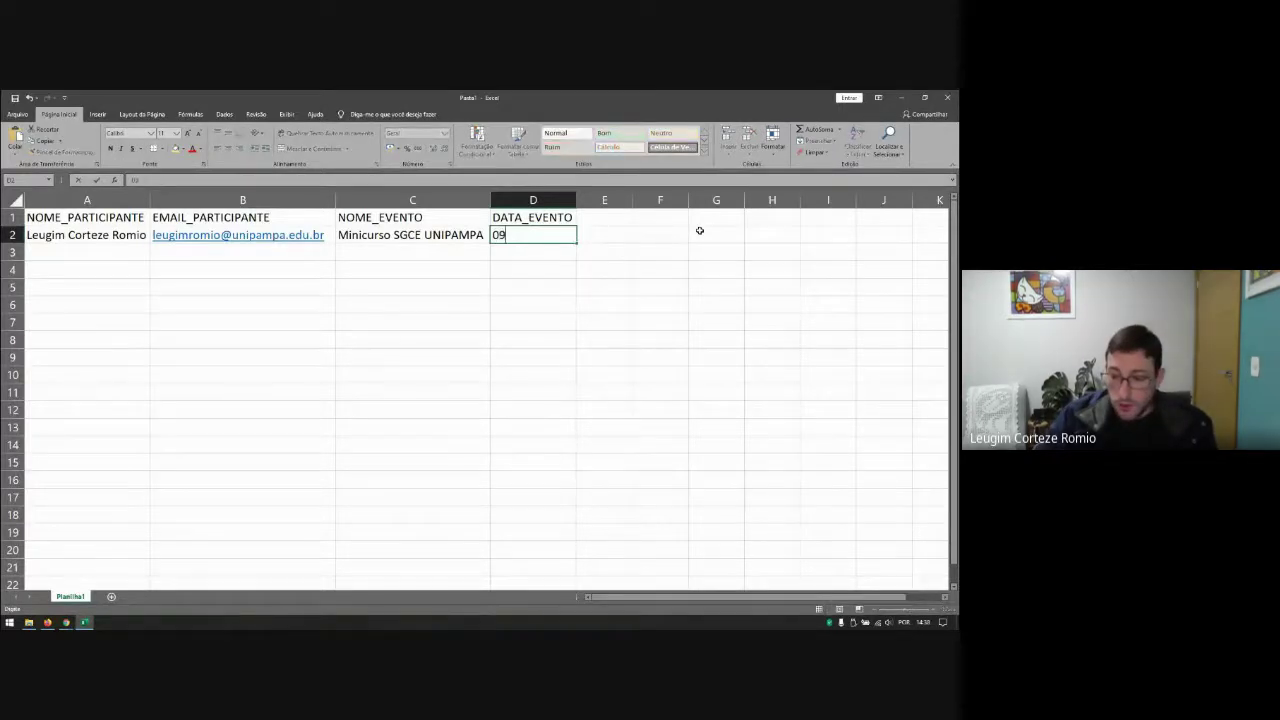
pyautogui.write('/09/2021')
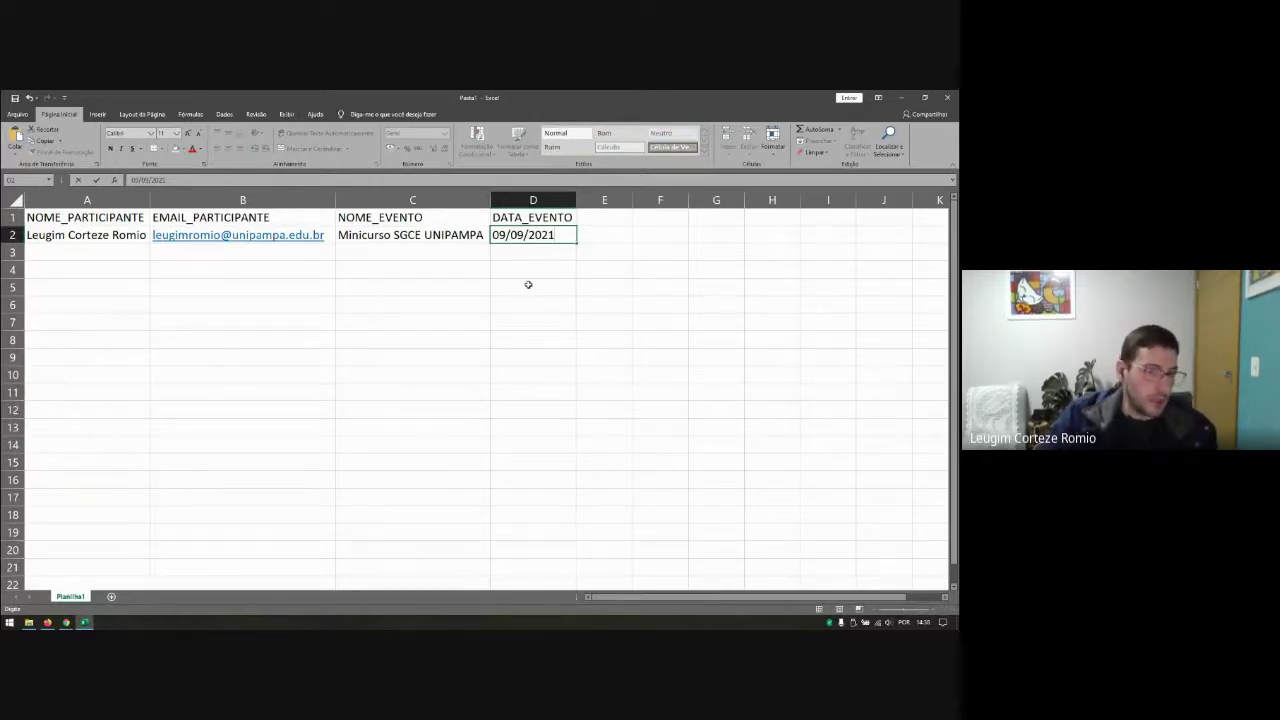
pyautogui.click(544, 247)
pyautogui.click(543, 237)
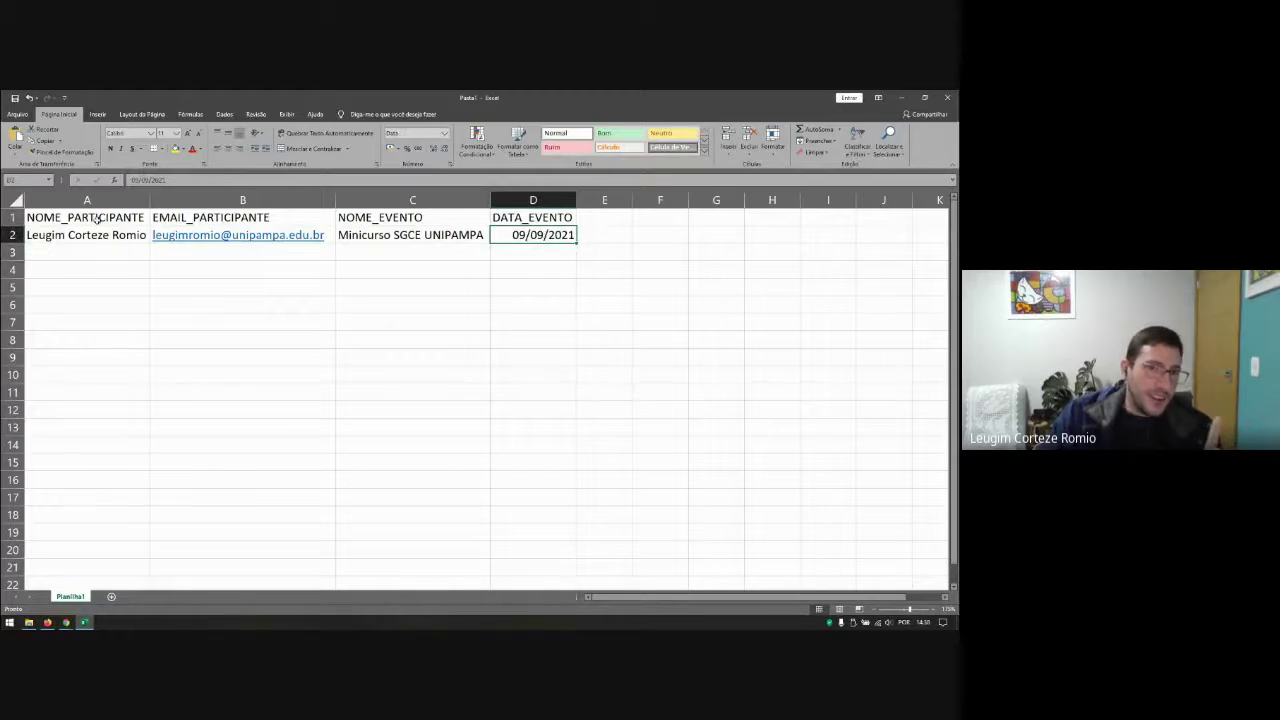
pyautogui.moveTo(90, 234); pyautogui.dragTo(540, 236)
pyautogui.hotkey('ctrl', 'c')
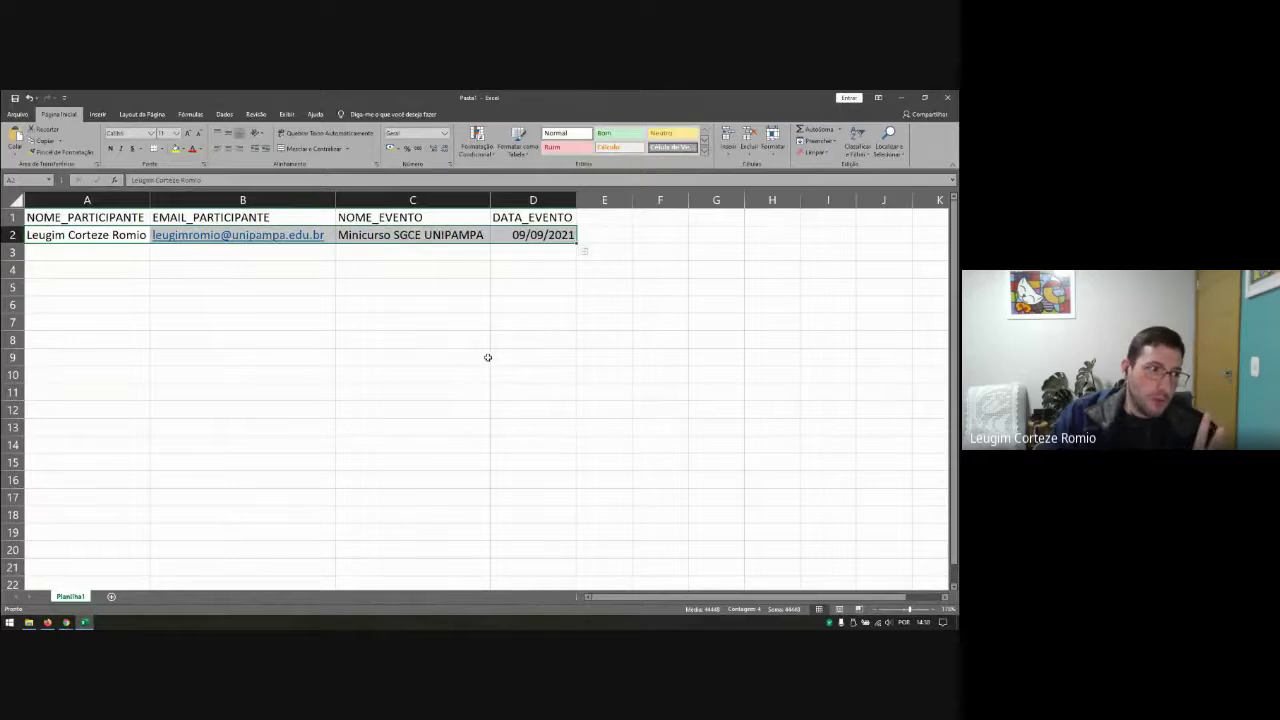
pyautogui.click(481, 364)
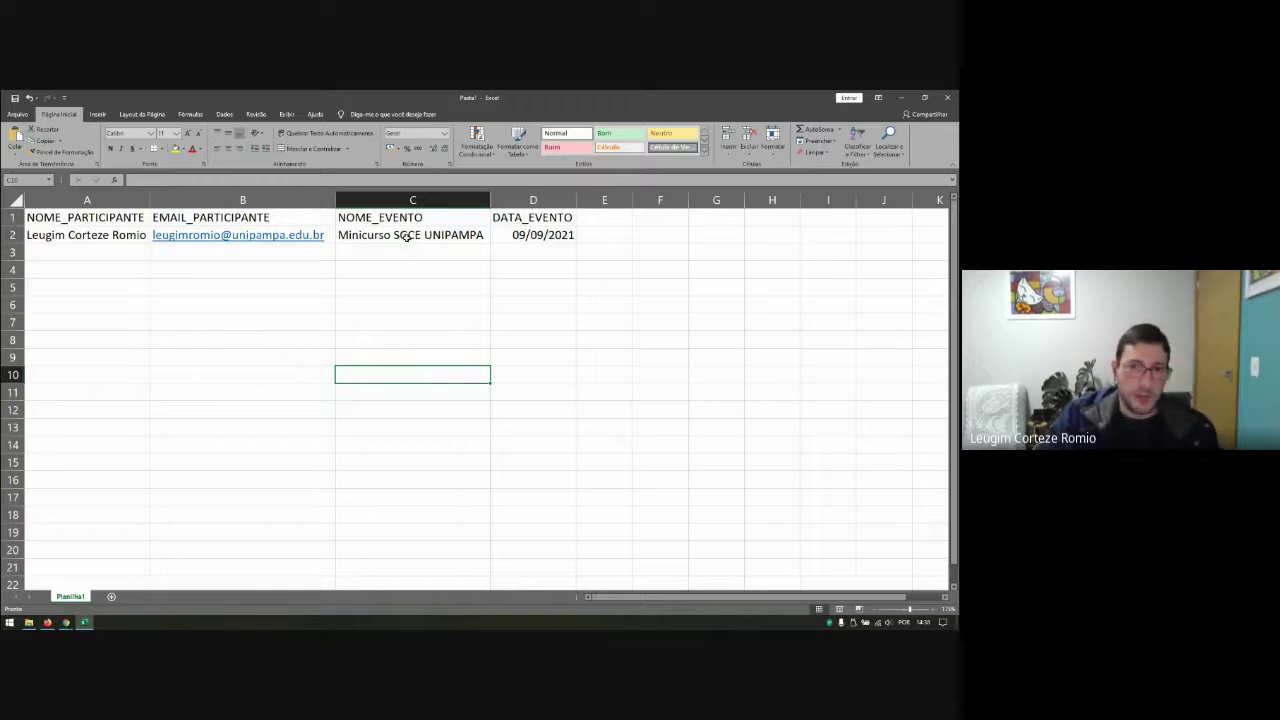
pyautogui.click(243, 270)
pyautogui.click(100, 258)
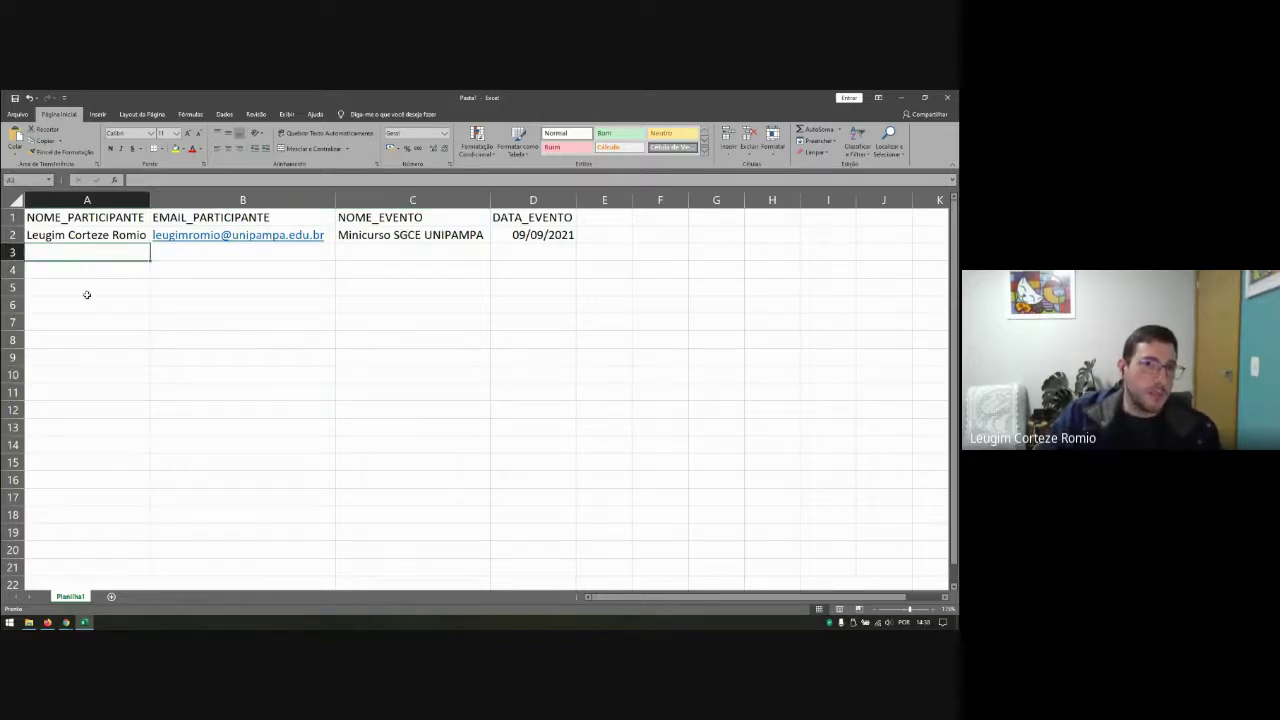
pyautogui.click(17, 114)
# Step: Save the workbook on the Área de Trabalho as teste.xlsx, replacing the default name Pasta1
pyautogui.click(38, 228)
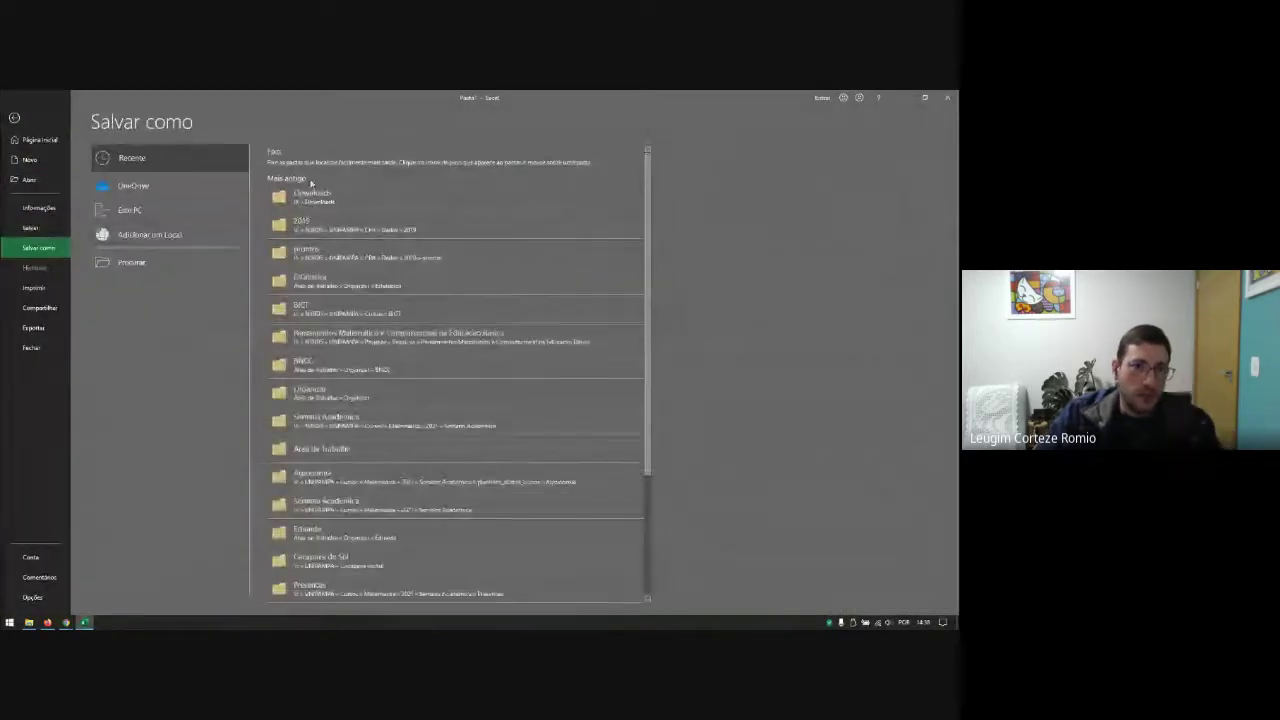
pyautogui.click(140, 261)
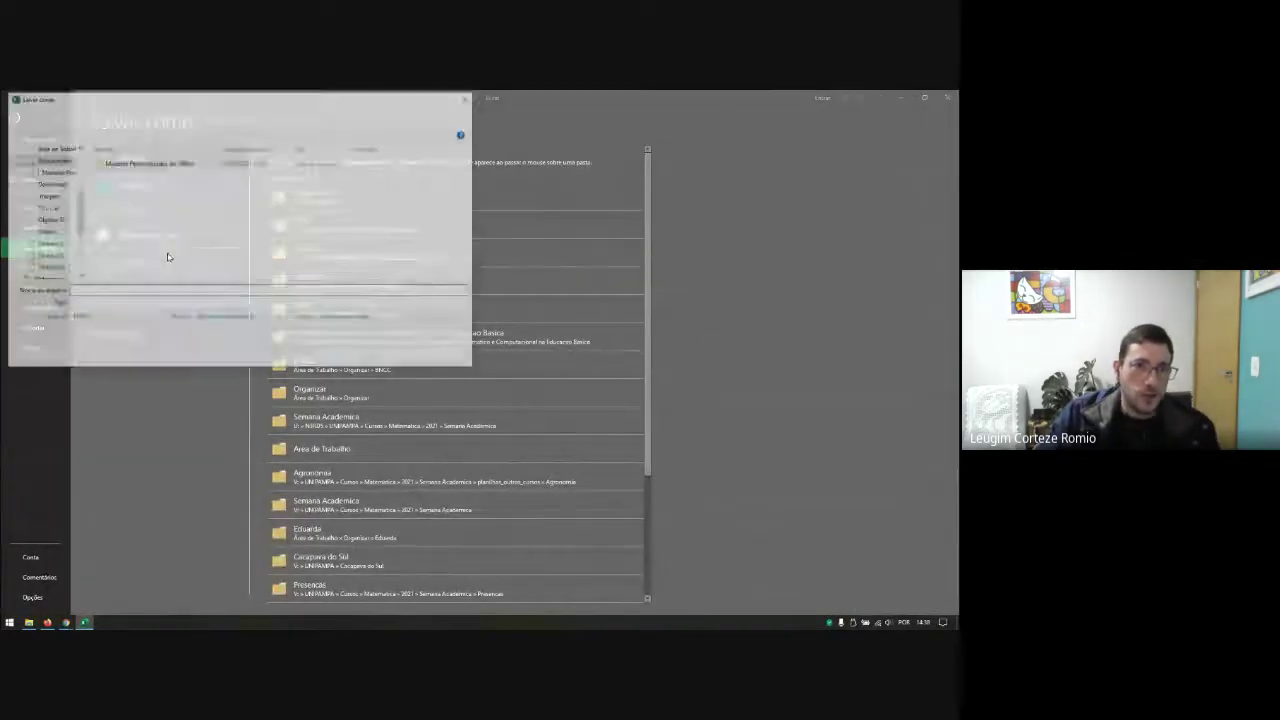
pyautogui.scroll(3, 81, 206)
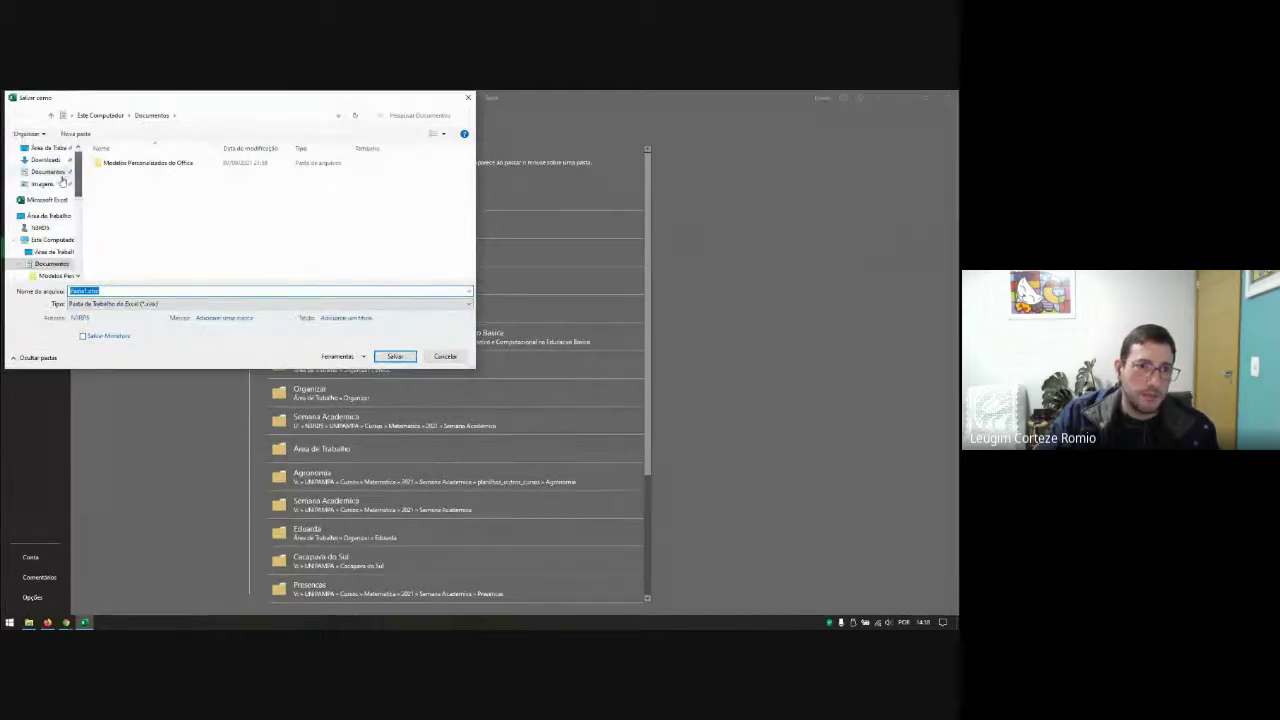
pyautogui.click(48, 215)
pyautogui.moveTo(88, 291); pyautogui.dragTo(68, 291)
pyautogui.write('testeplu')
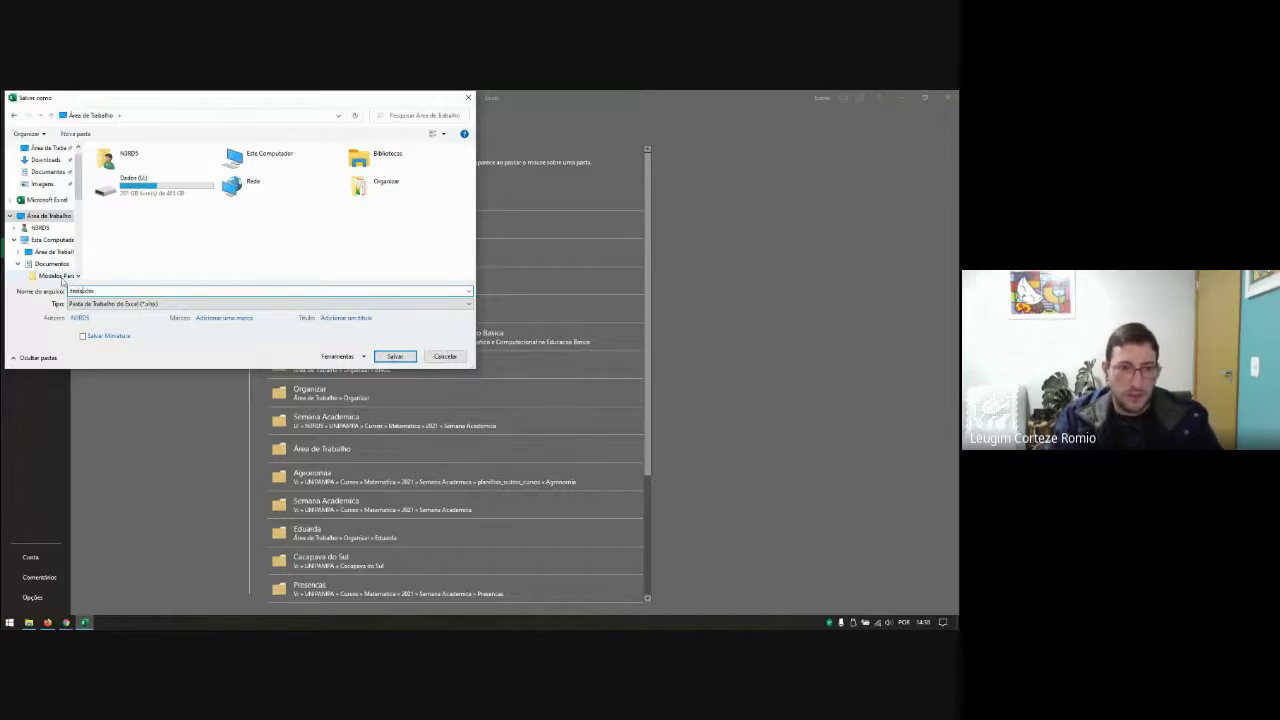
pyautogui.press('Return')
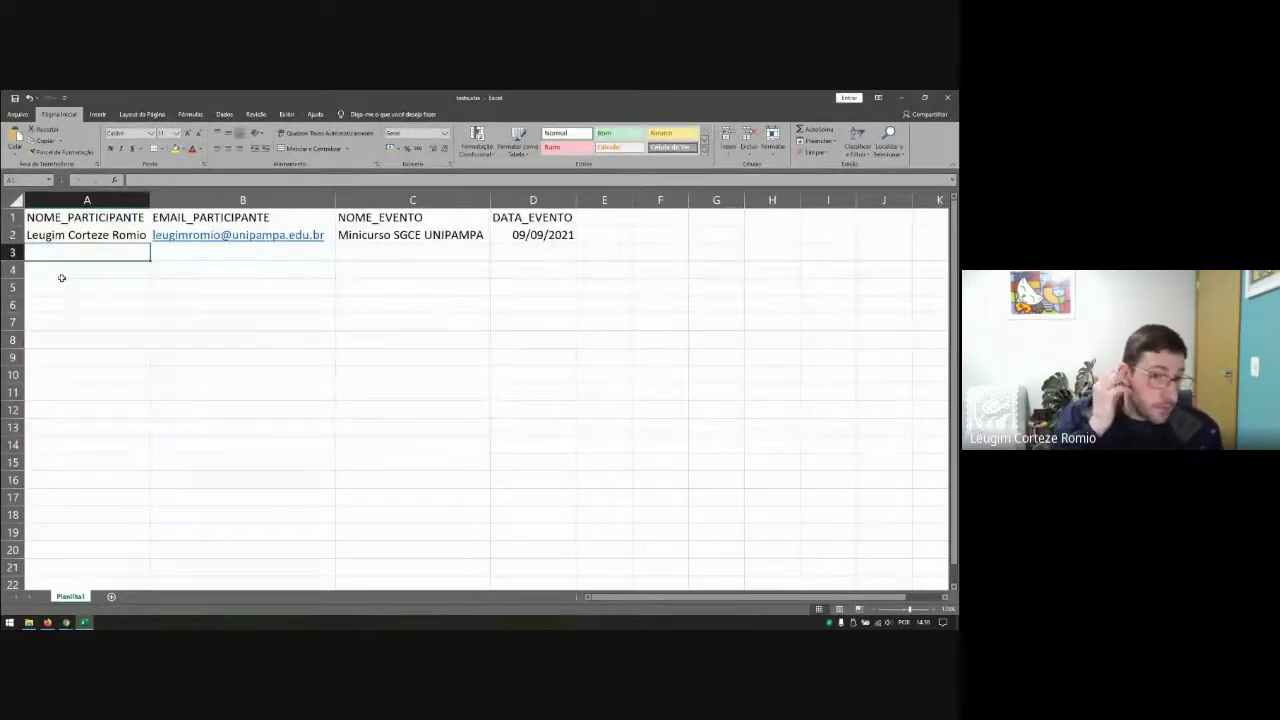
pyautogui.click(33, 116)
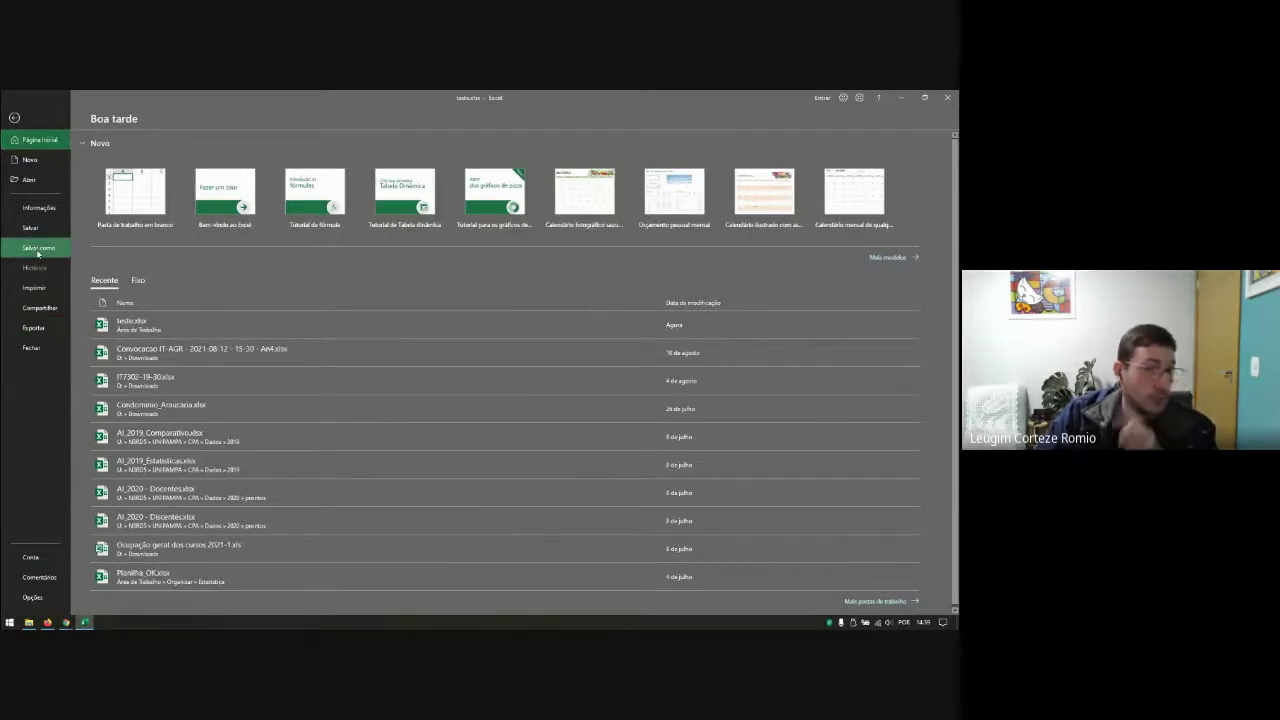
# Step: Export the sheet as CSV (separado por vírgulas) to the Desktop as teste.csv, then minimize Excel
pyautogui.click(40, 331)
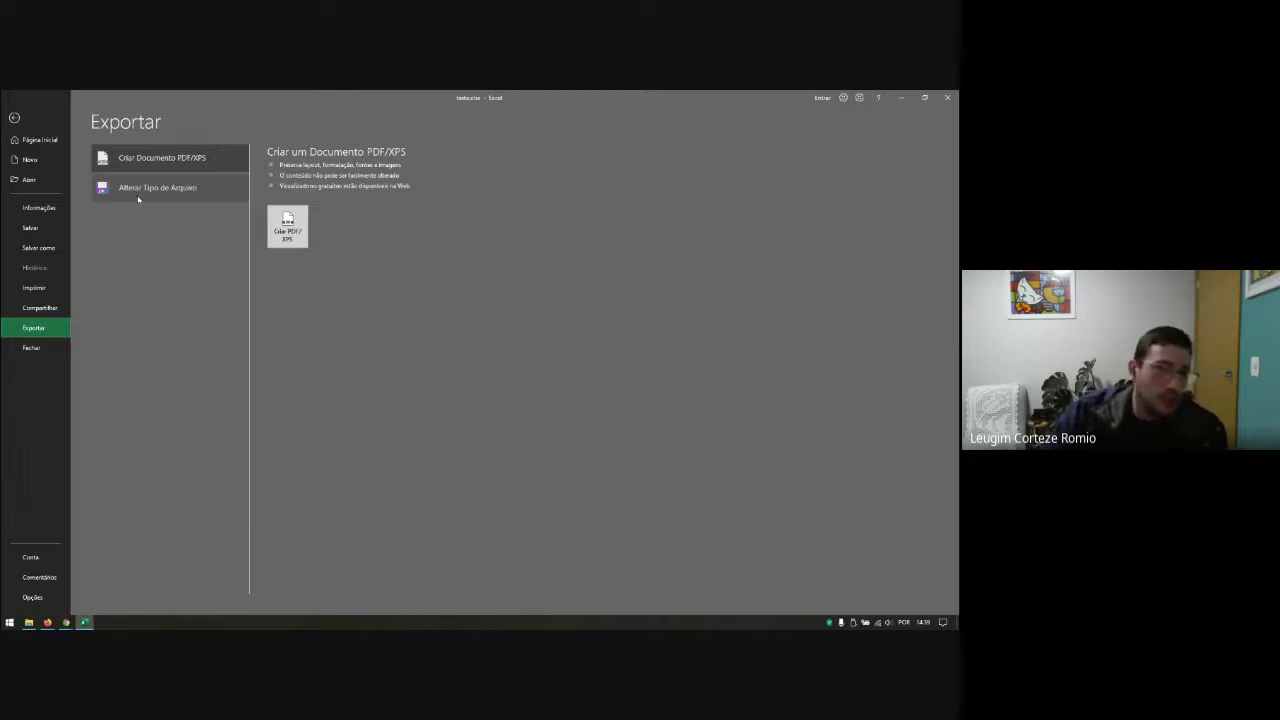
pyautogui.click(138, 199)
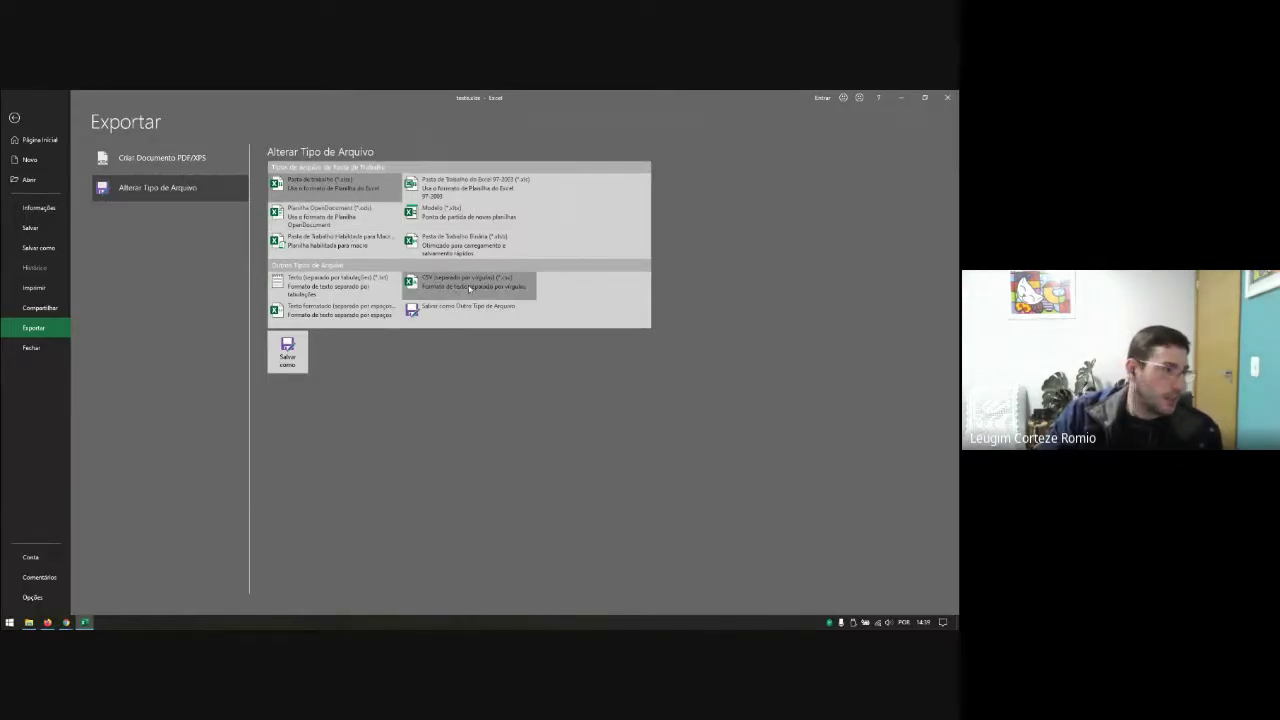
pyautogui.click(470, 288)
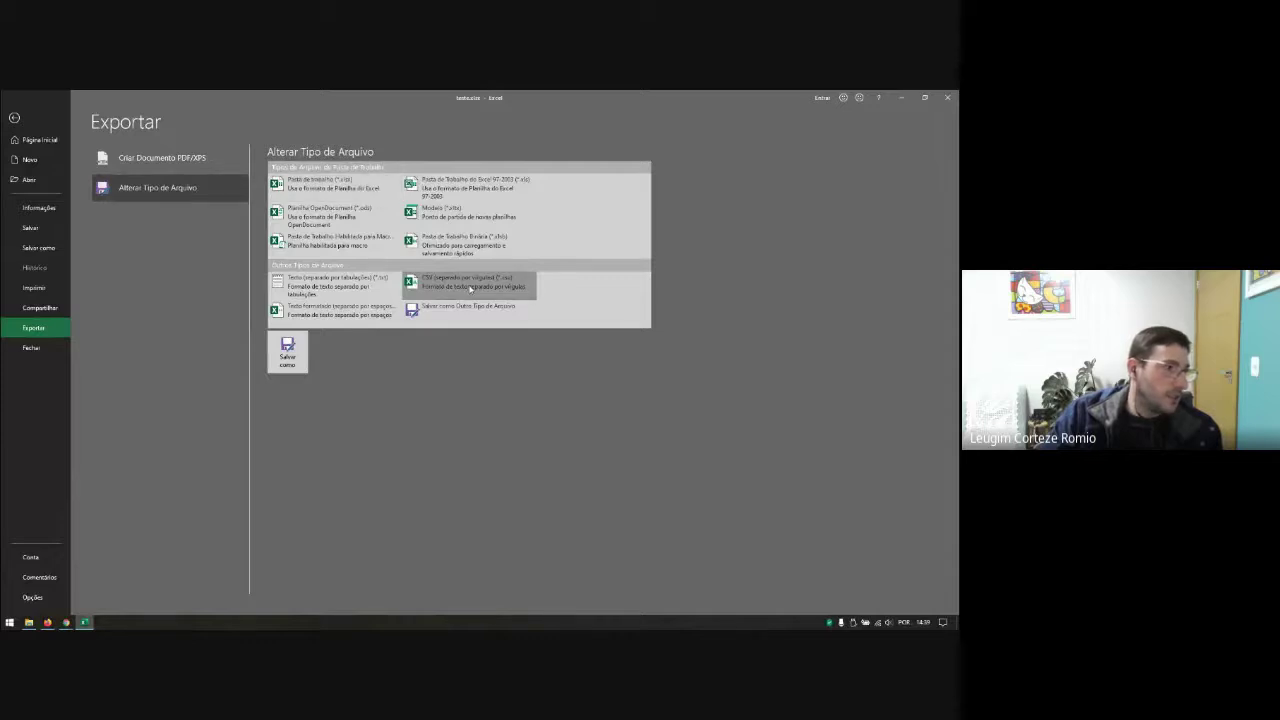
pyautogui.click(289, 362)
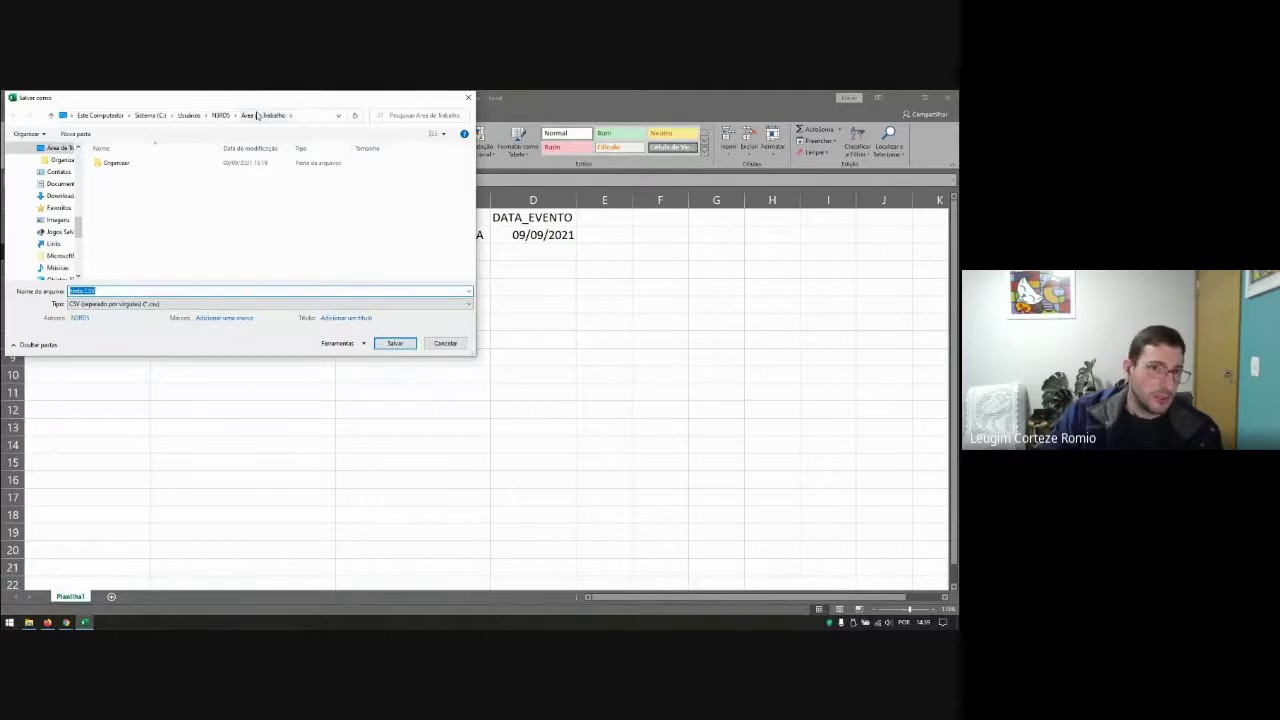
pyautogui.click(396, 344)
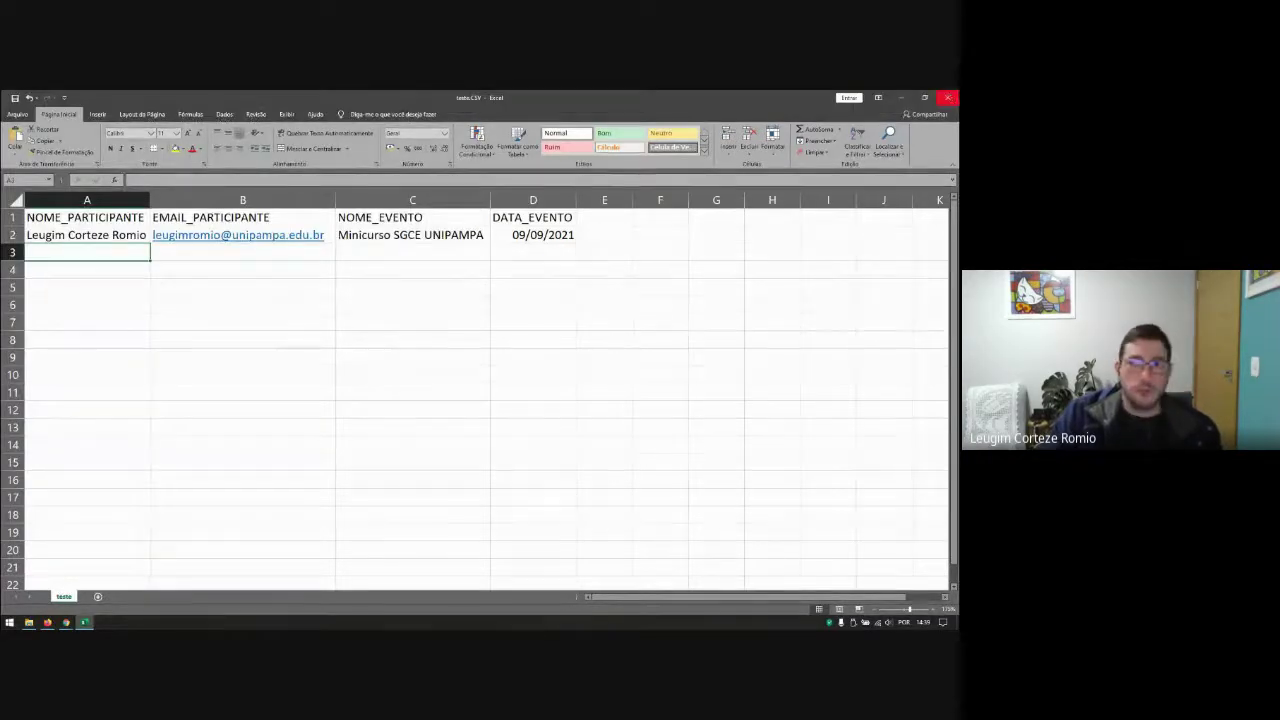
pyautogui.click(902, 97)
# Step: Open teste.CSV from the desktop in Notepad++ to view its header and participant row
pyautogui.click(902, 97)
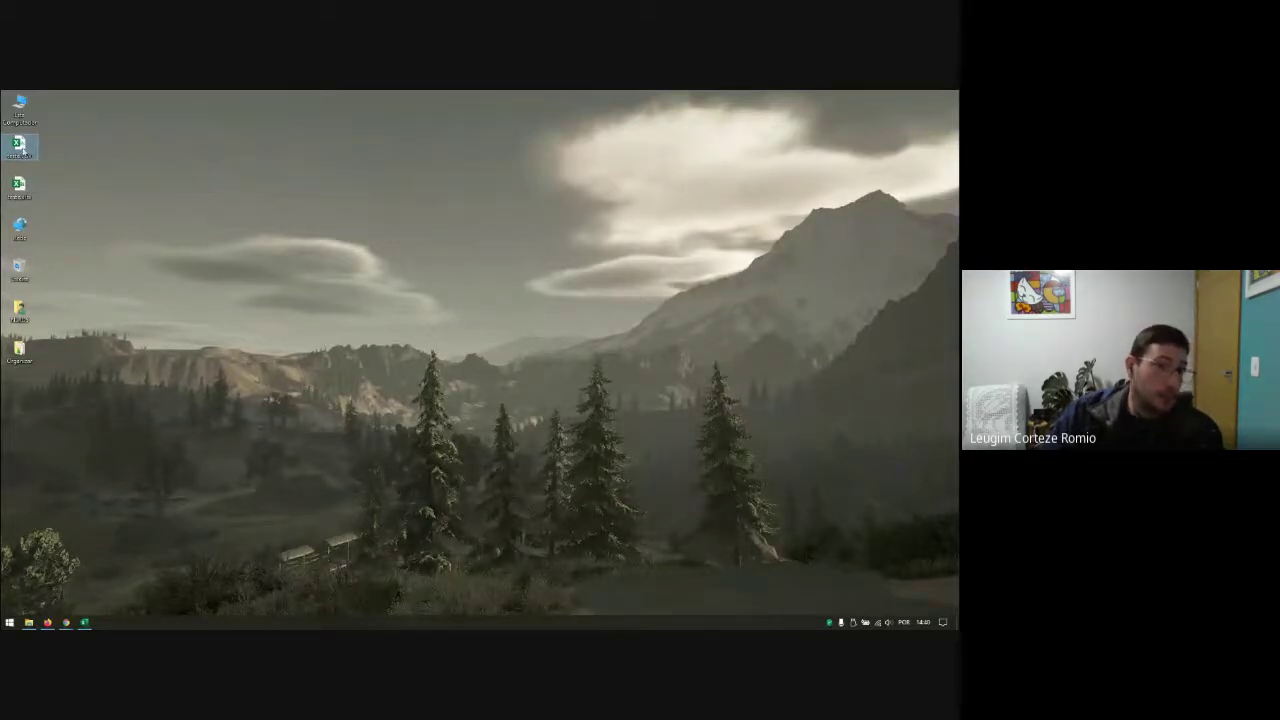
pyautogui.rightClick(20, 147)
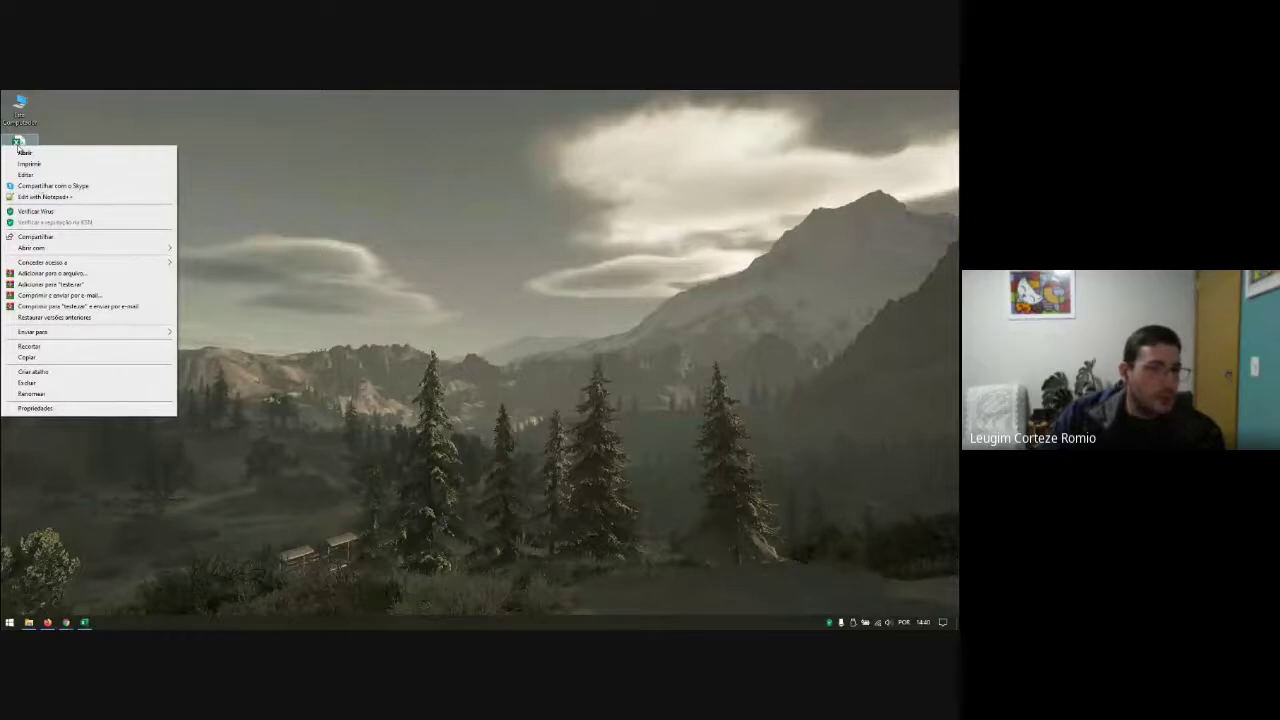
pyautogui.click(43, 198)
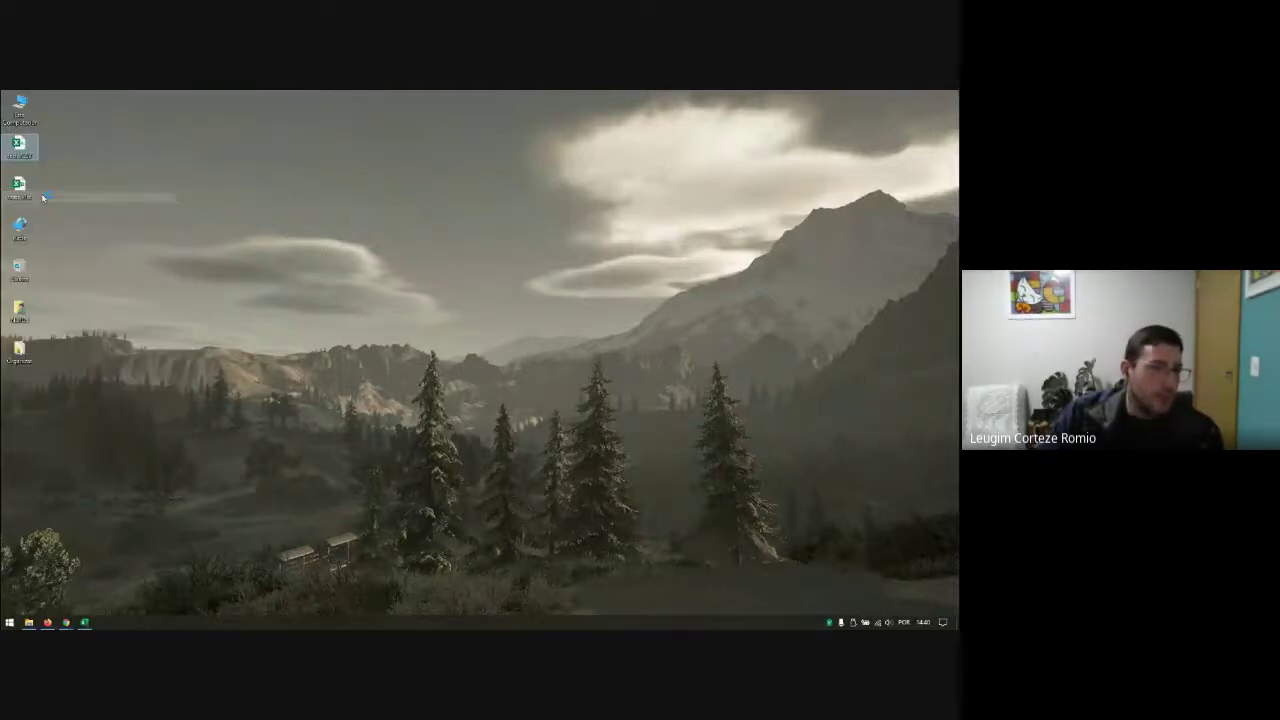
pyautogui.scroll(7, 108, 208)
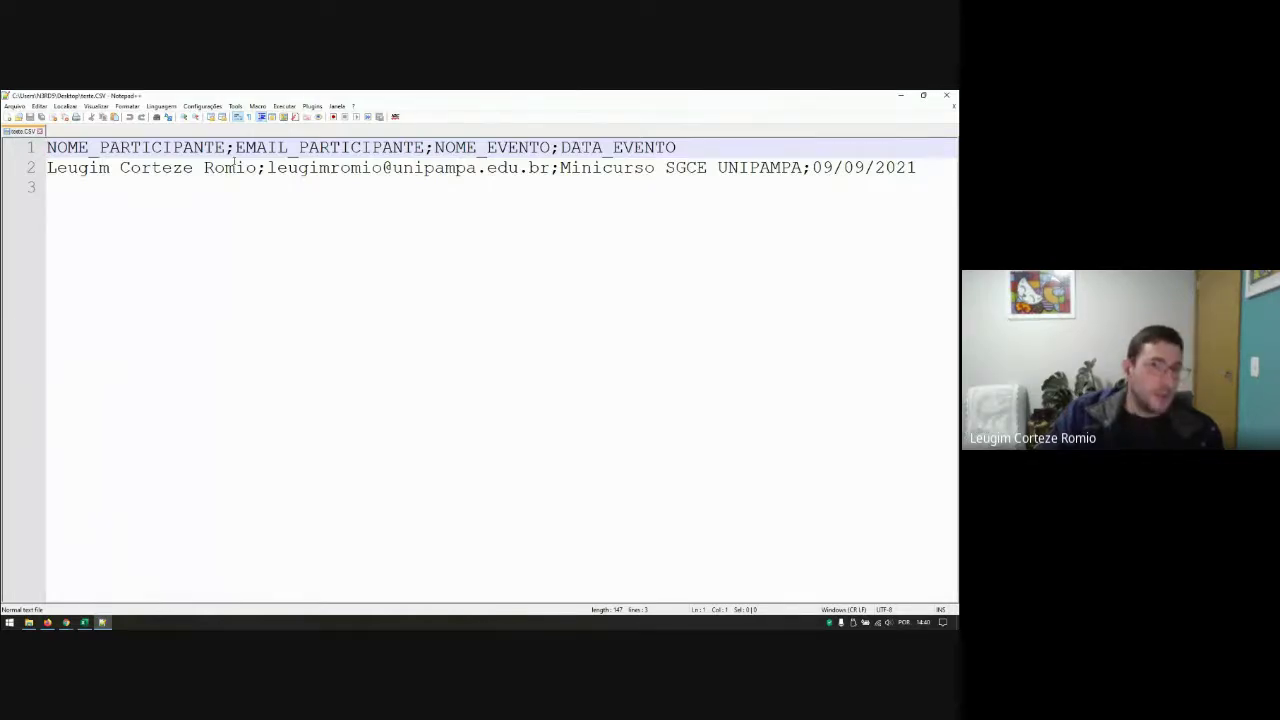
# Step: Inspect the semicolon separators and e-mail value in teste.CSV, then close Notepad++
pyautogui.click(233, 147)
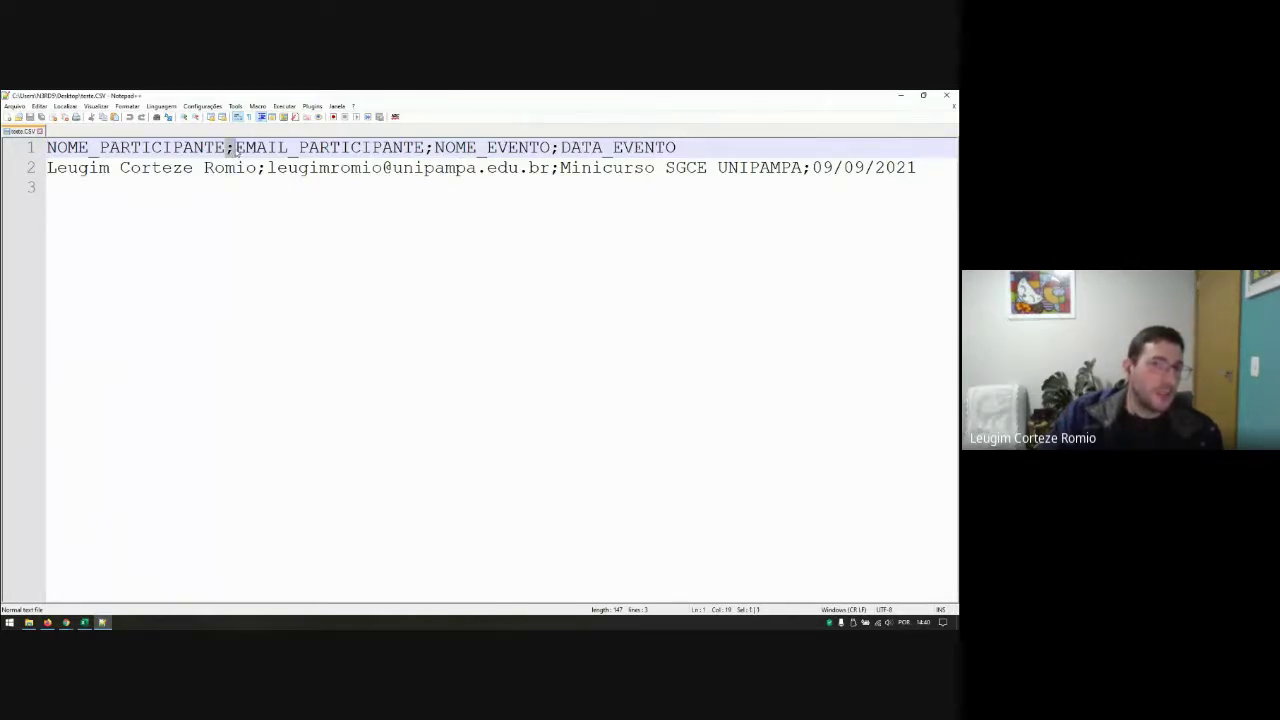
pyautogui.keyDown('ctrl'); pyautogui.scroll(1, 240, 160); pyautogui.keyUp('ctrl')
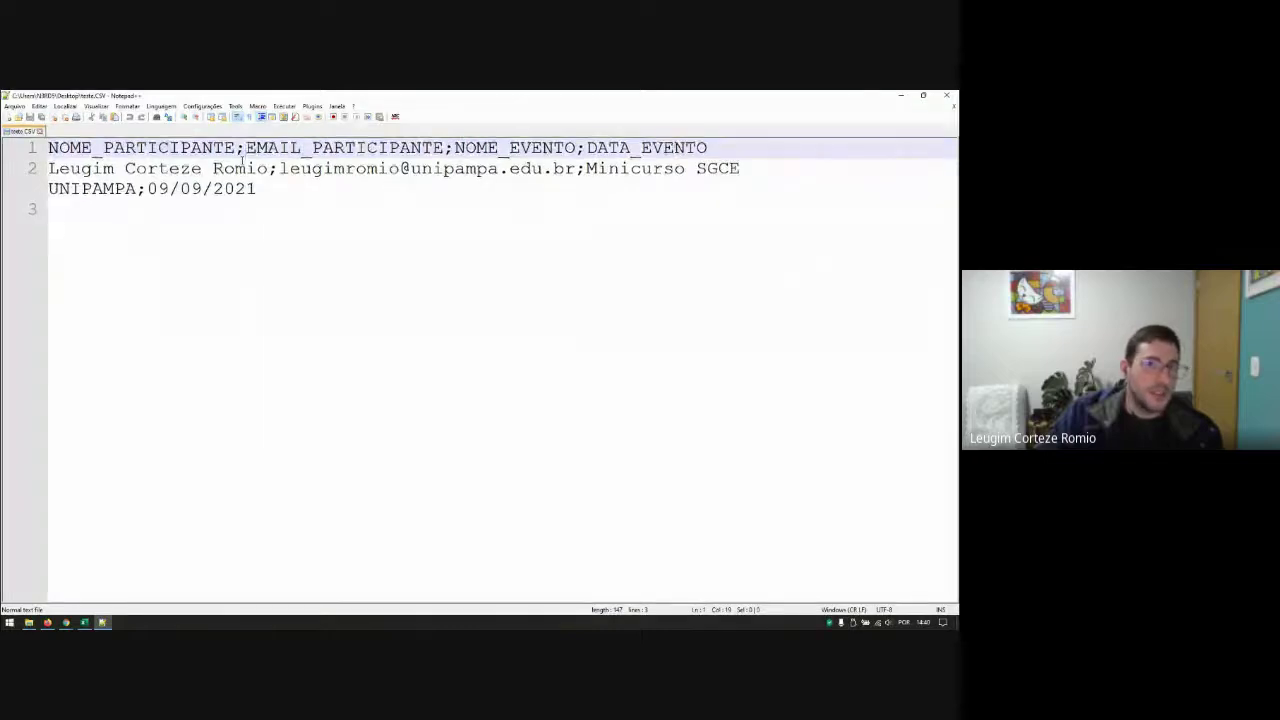
pyautogui.keyDown('ctrl'); pyautogui.scroll(-1, 241, 160); pyautogui.keyUp('ctrl')
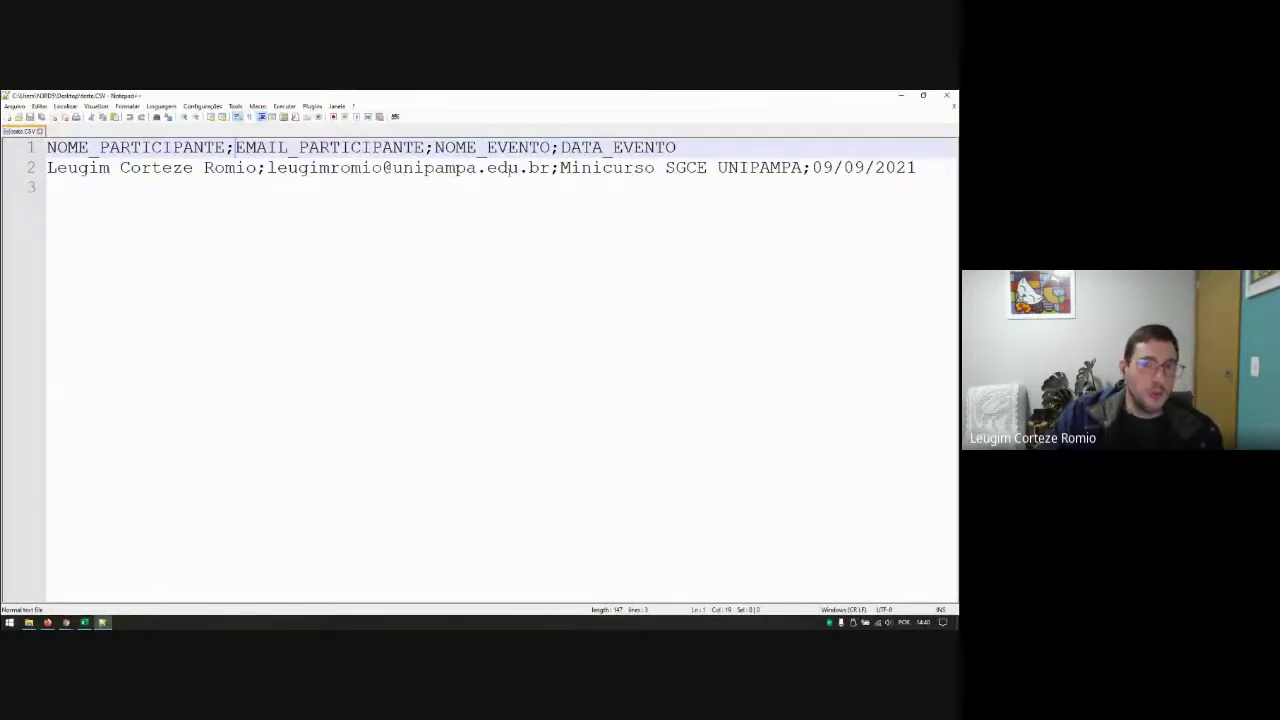
pyautogui.click(382, 167)
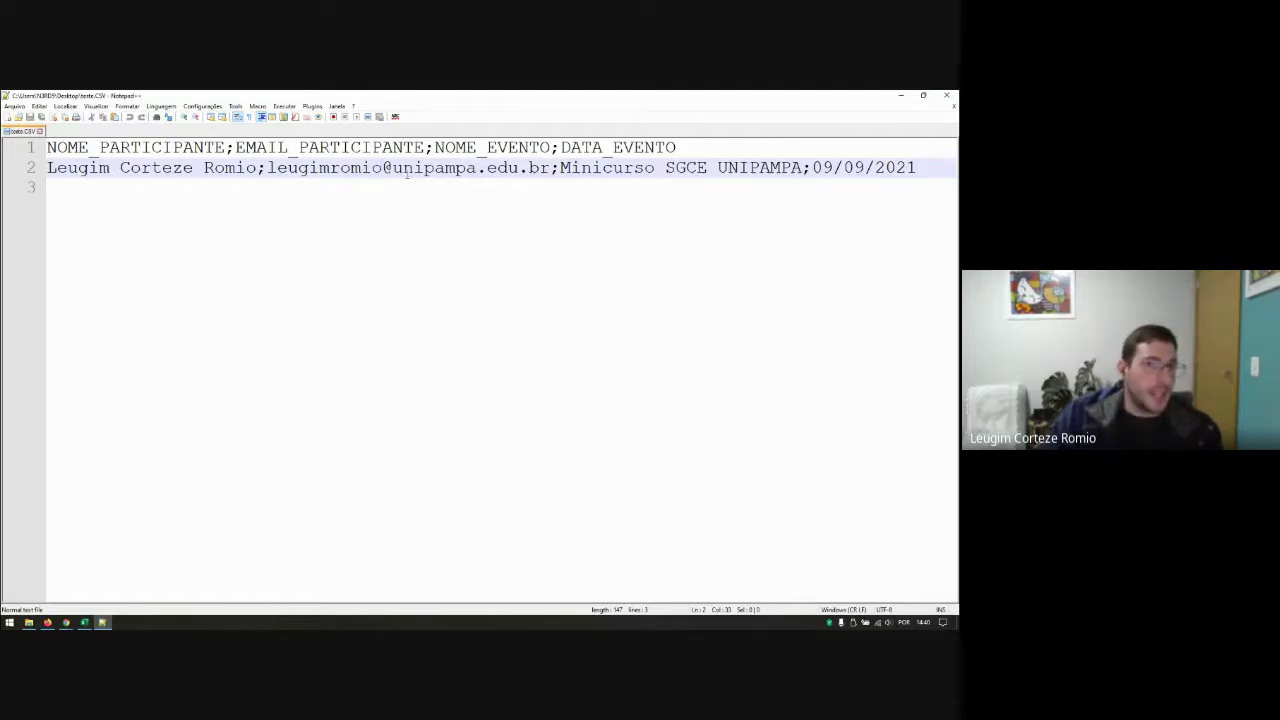
pyautogui.click(465, 218)
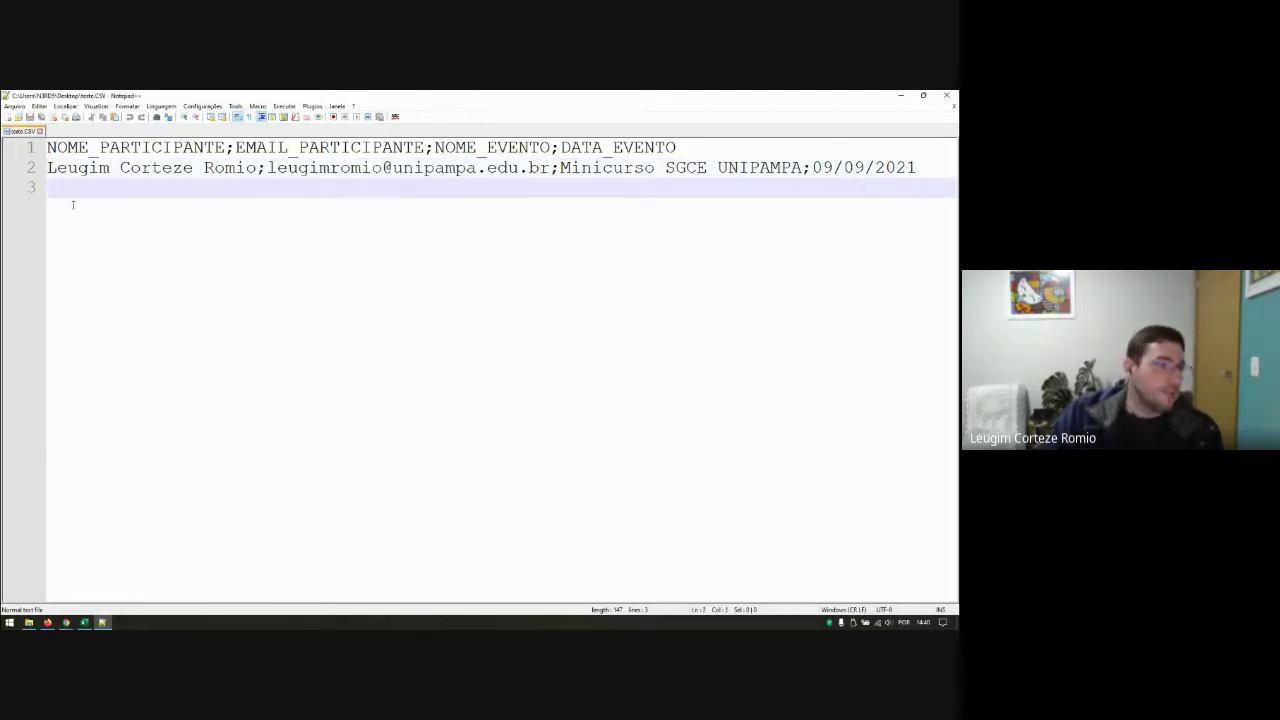
pyautogui.moveTo(257, 169); pyautogui.dragTo(268, 170)
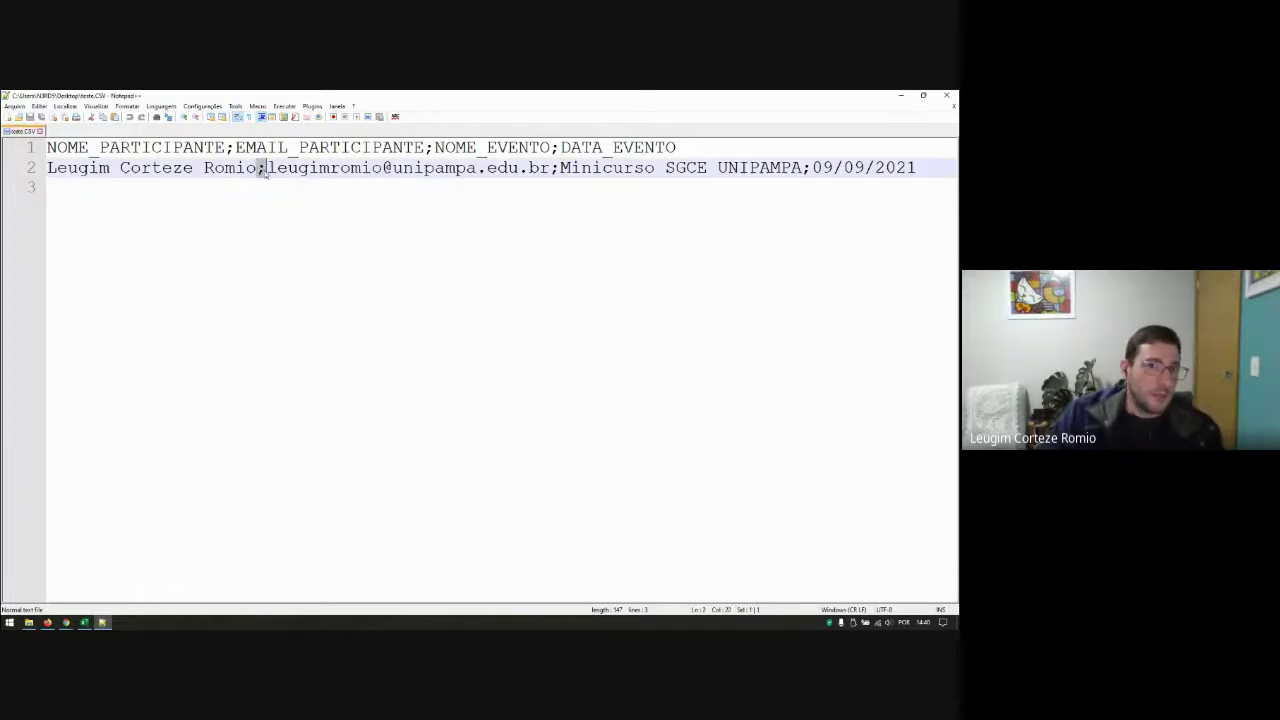
pyautogui.click(304, 258)
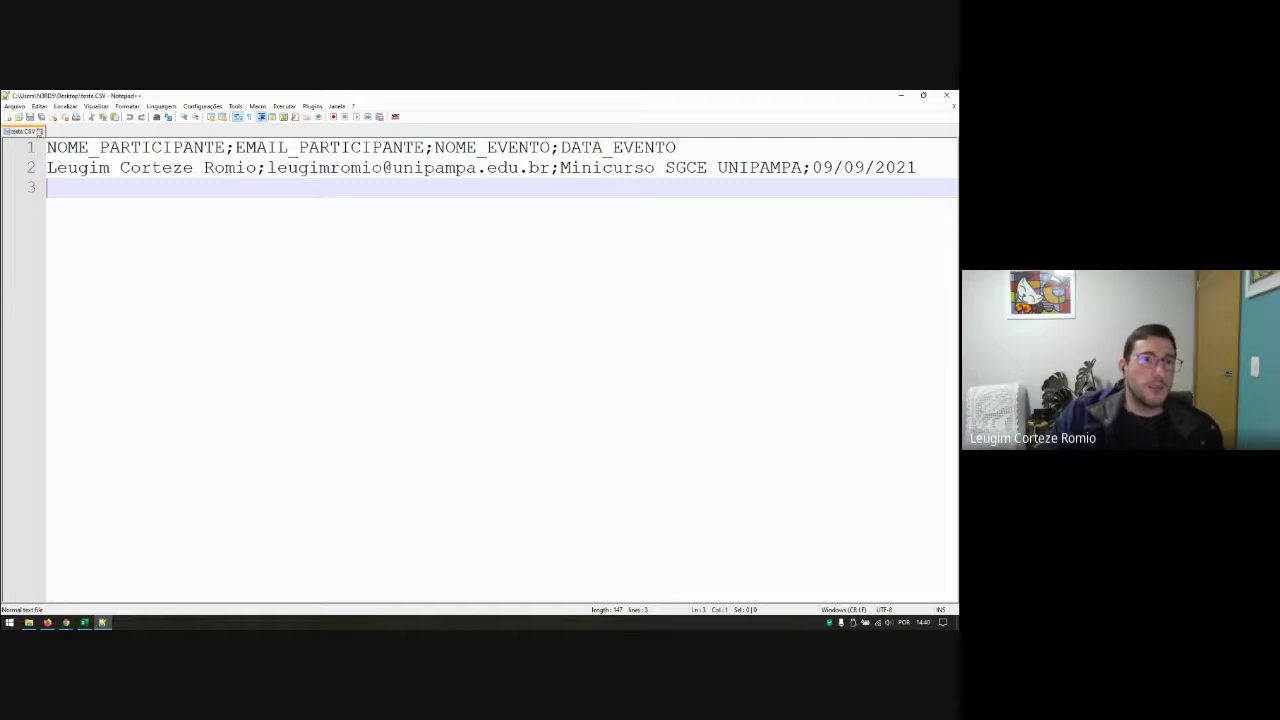
pyautogui.click(946, 95)
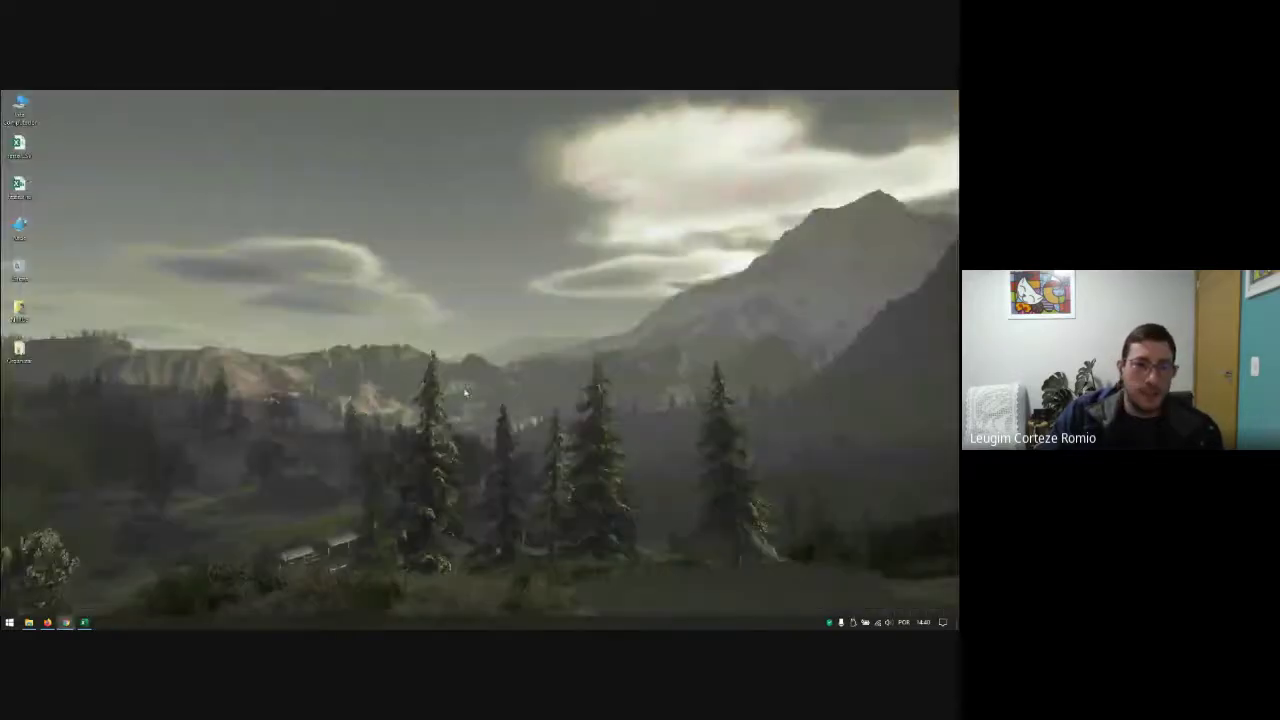
# Step: Reopen the desktop file teste.CSV in Notepad++ for editing
pyautogui.rightClick(14, 146)
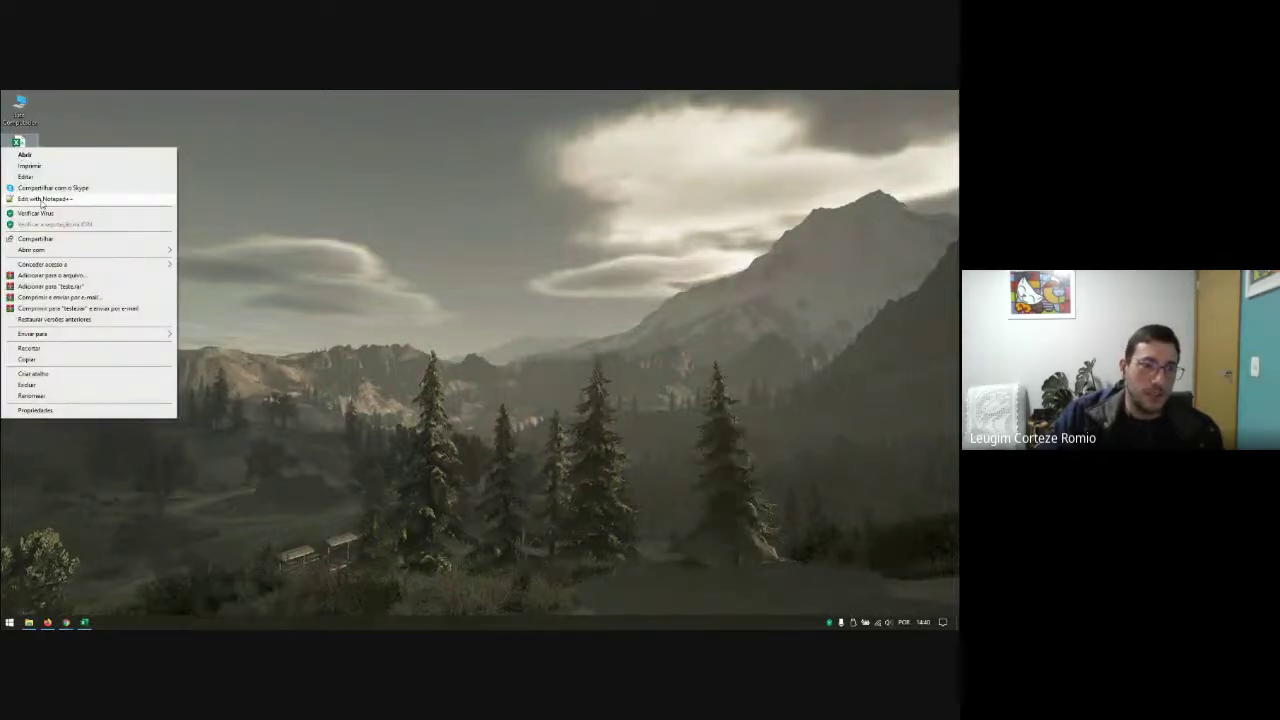
pyautogui.click(42, 199)
pyautogui.click(181, 271)
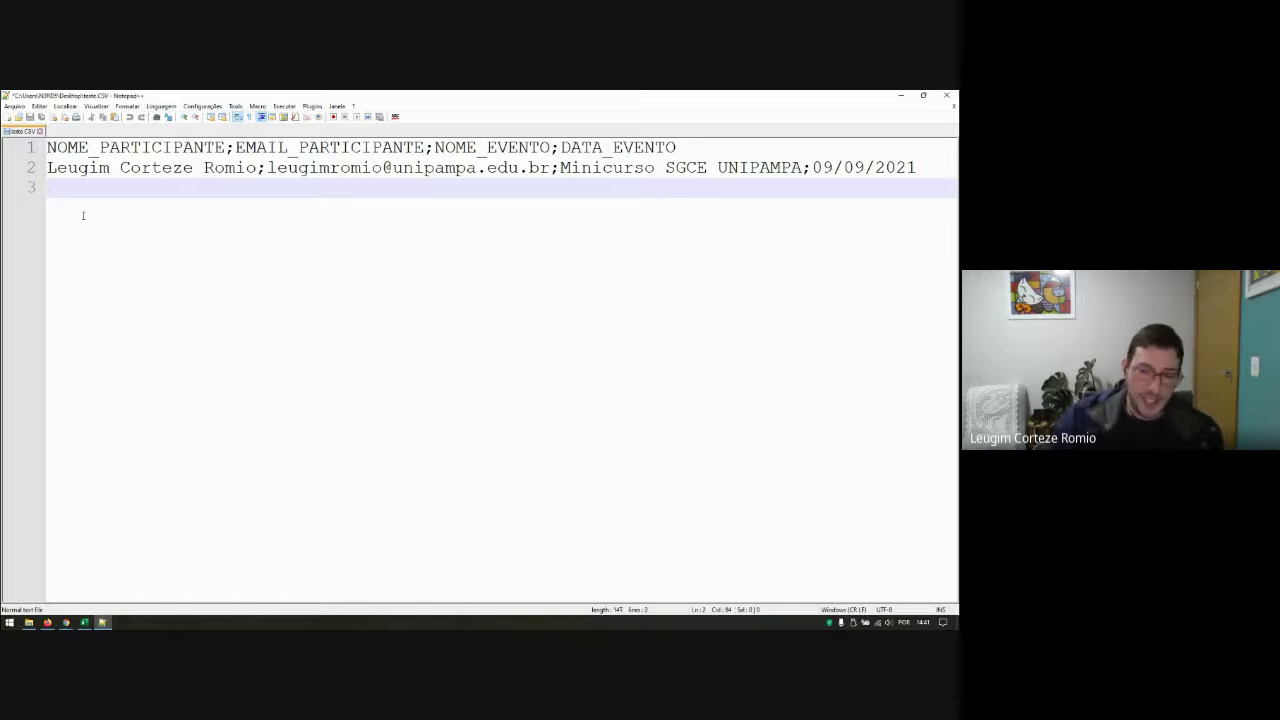
# Step: Keep the date as 09/09/2021, add an empty final line, and save teste.CSV on closing
pyautogui.press('BackSpace')
pyautogui.press('BackSpace')
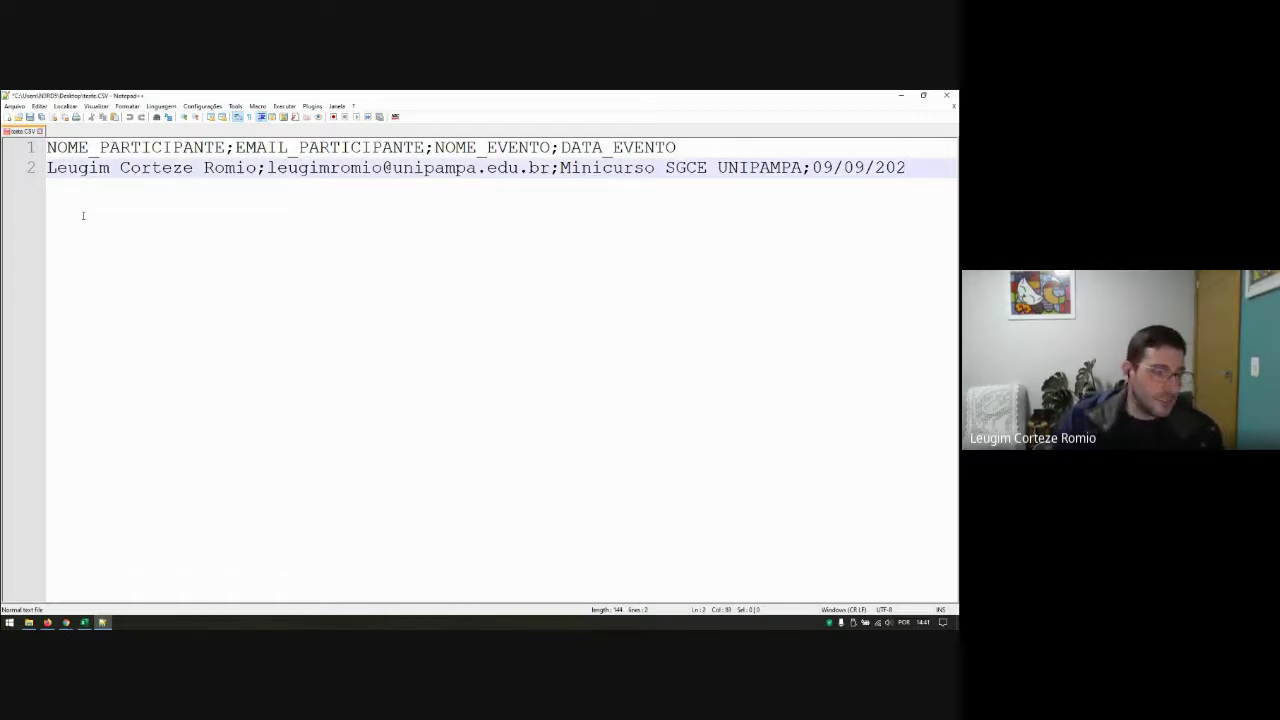
pyautogui.write('1')
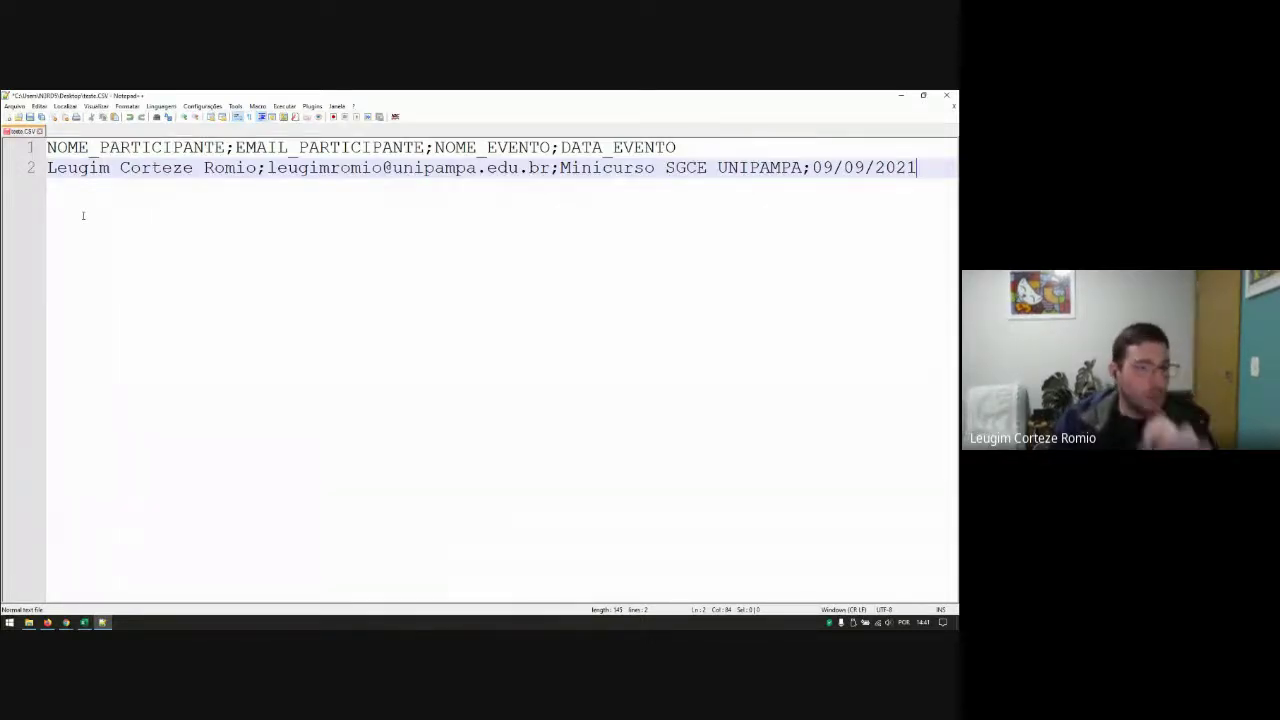
pyautogui.press('Return')
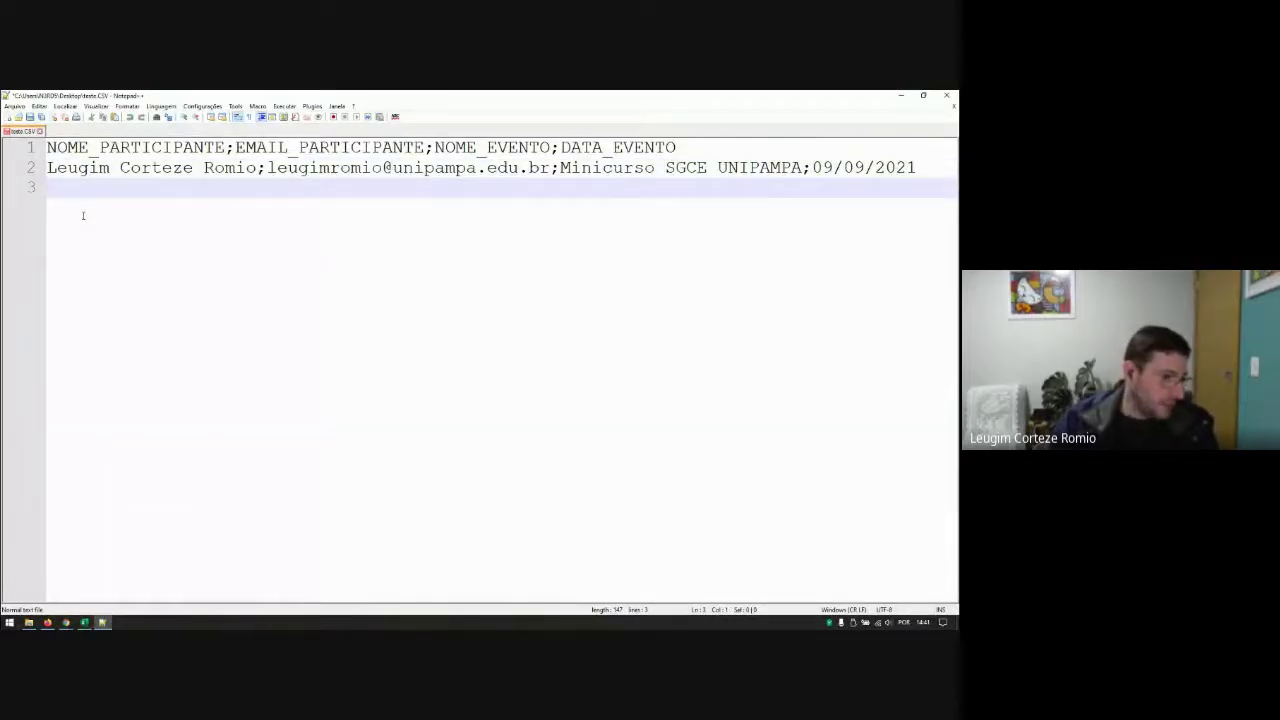
pyautogui.click(946, 95)
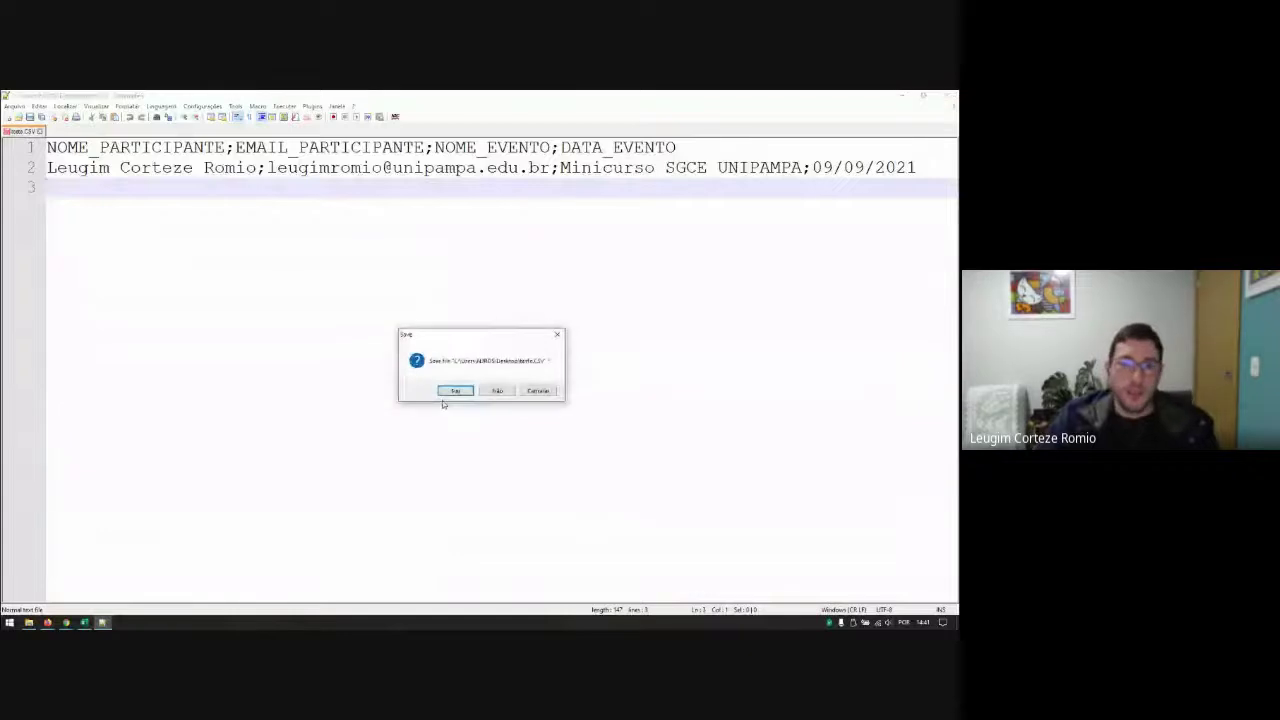
pyautogui.click(455, 390)
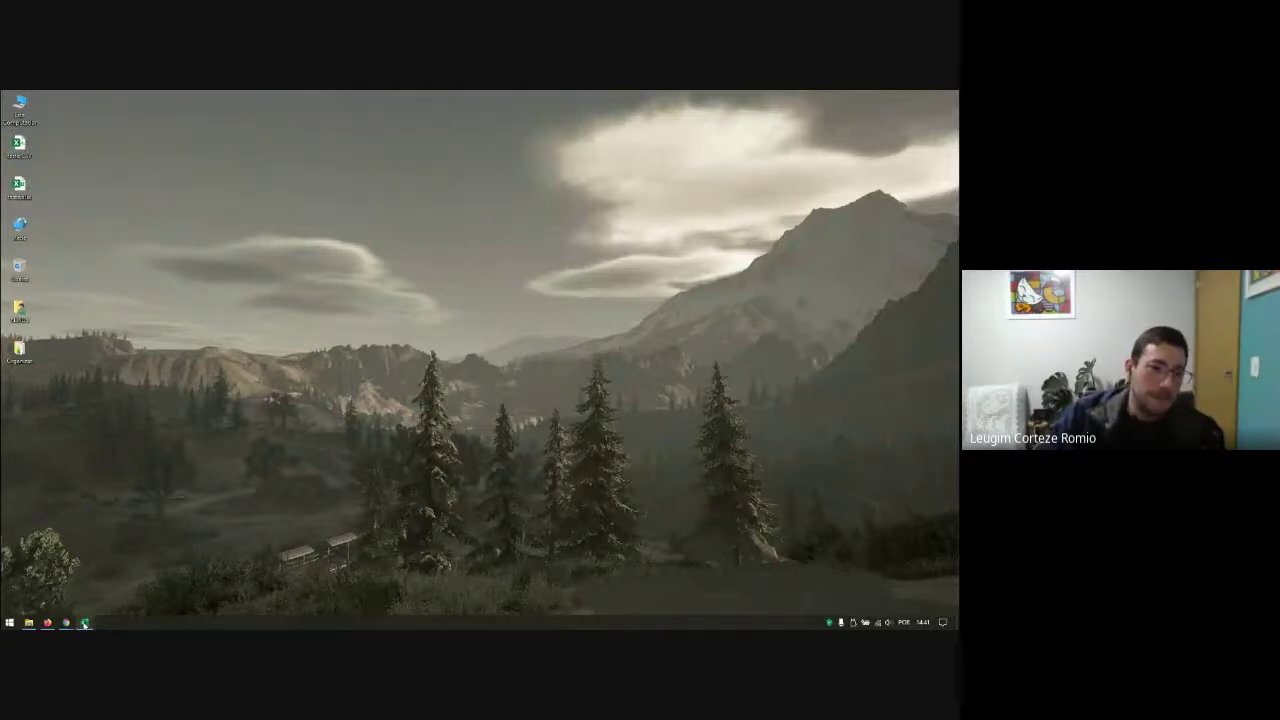
# Step: Attach teste.CSV from Área de Trabalho as the SGCE import file
pyautogui.click(47, 622)
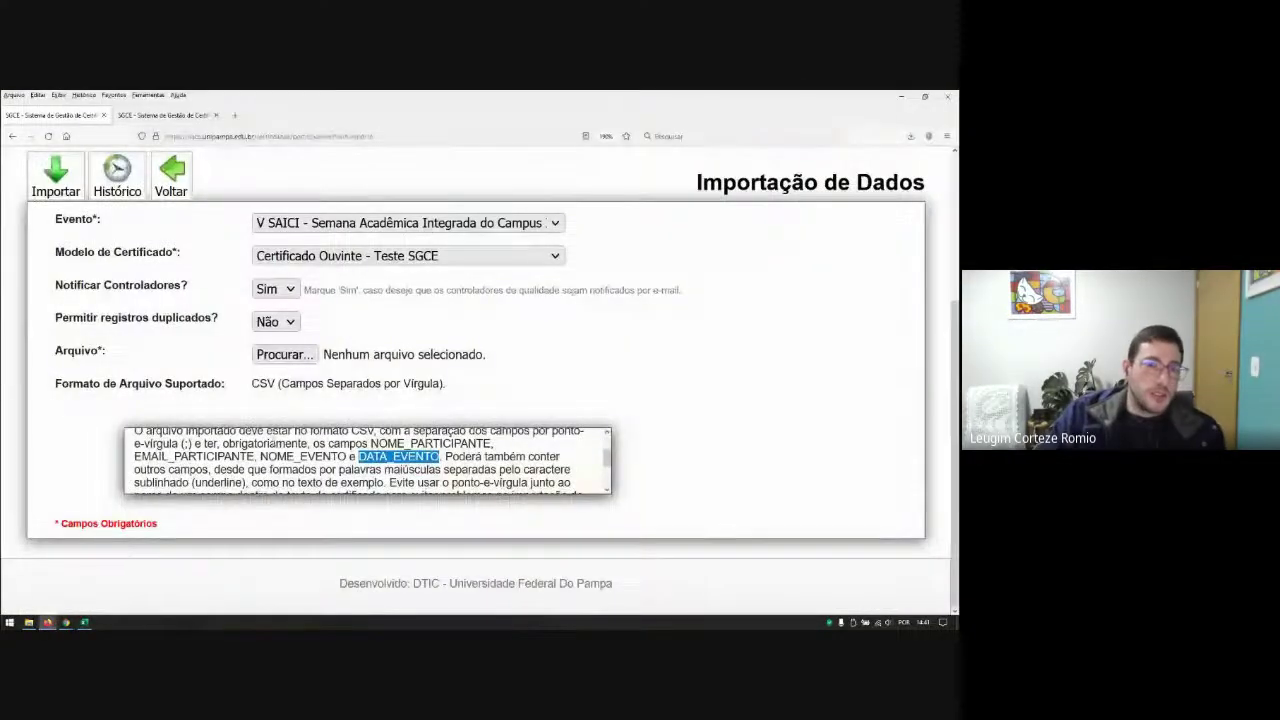
pyautogui.click(284, 354)
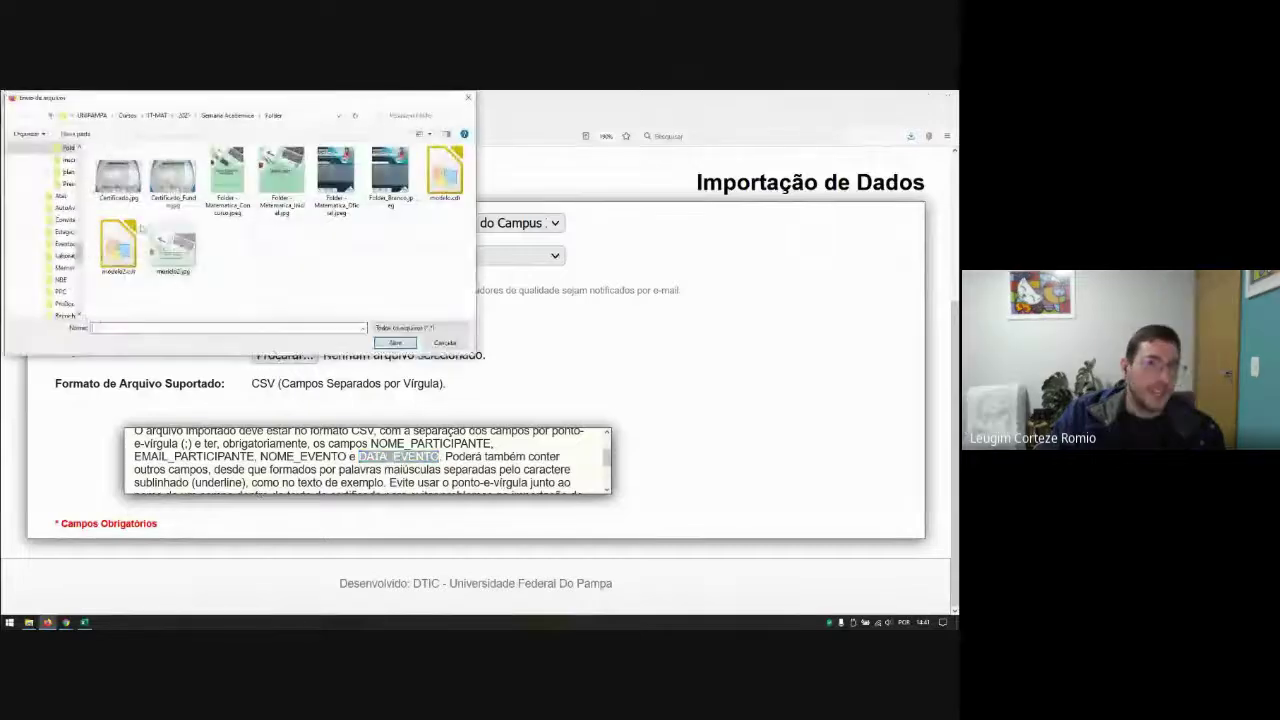
pyautogui.moveTo(80, 256); pyautogui.dragTo(78, 150)
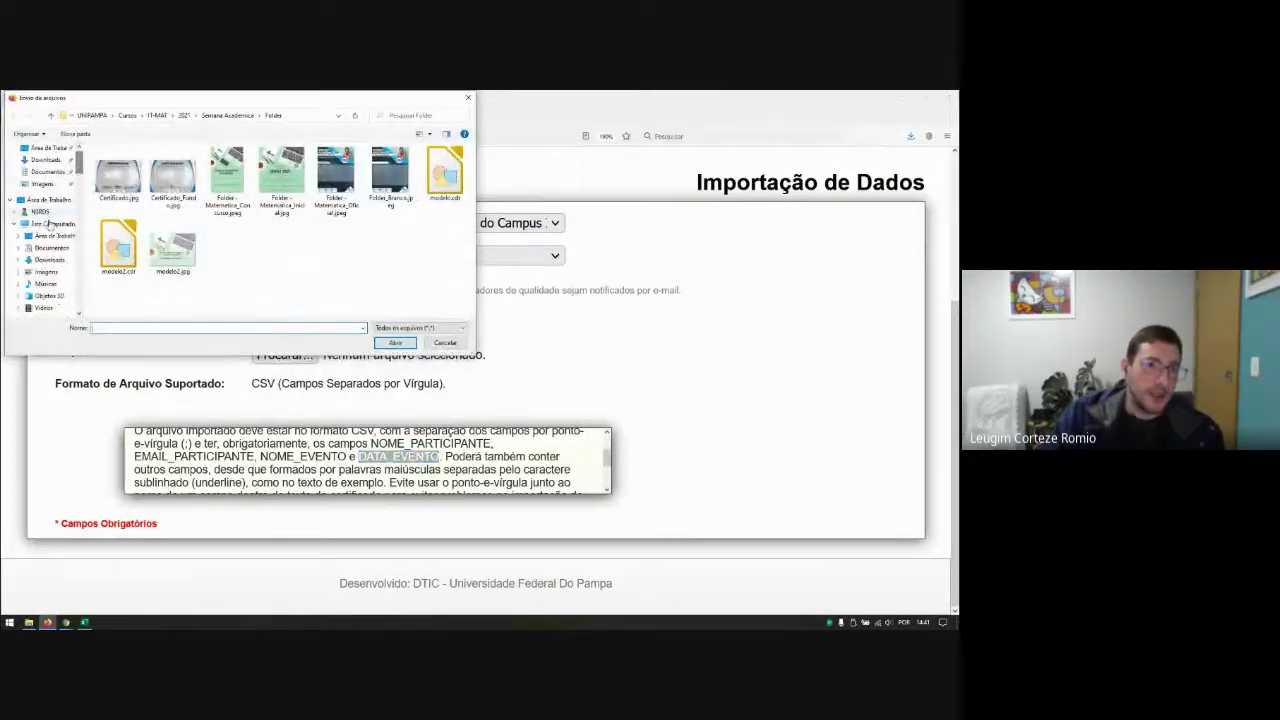
pyautogui.click(52, 235)
pyautogui.click(106, 174)
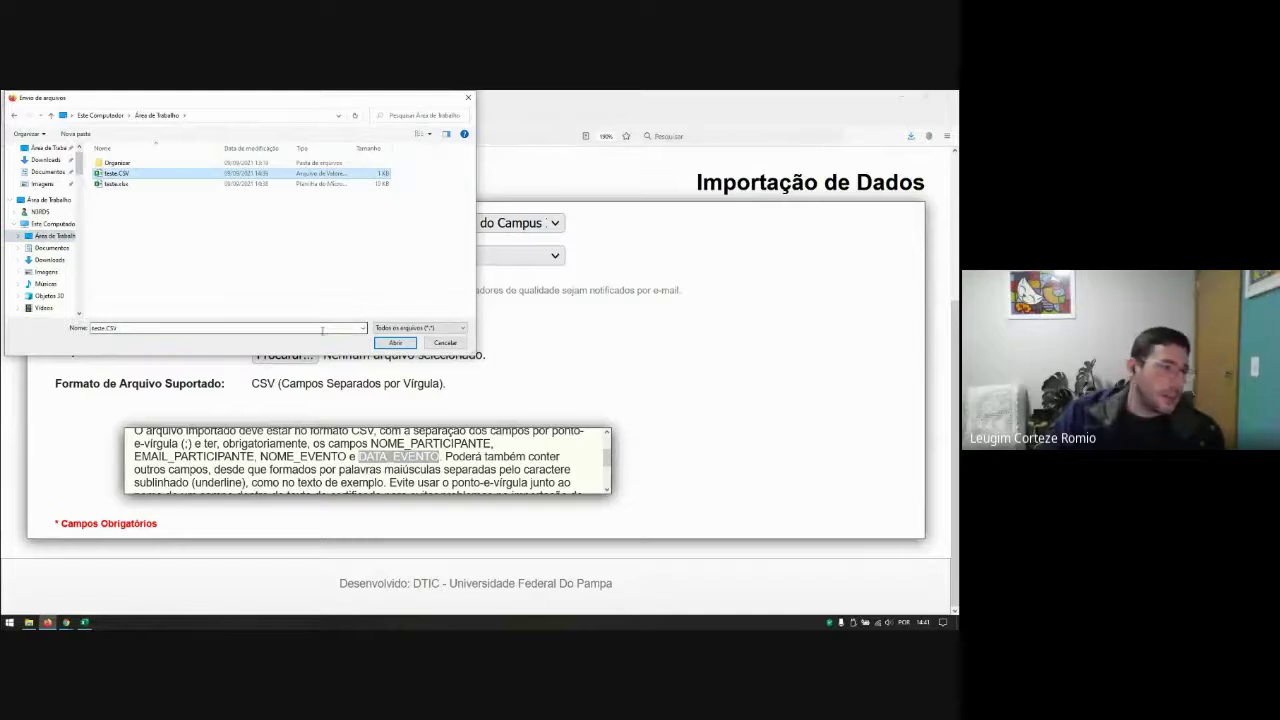
pyautogui.click(396, 343)
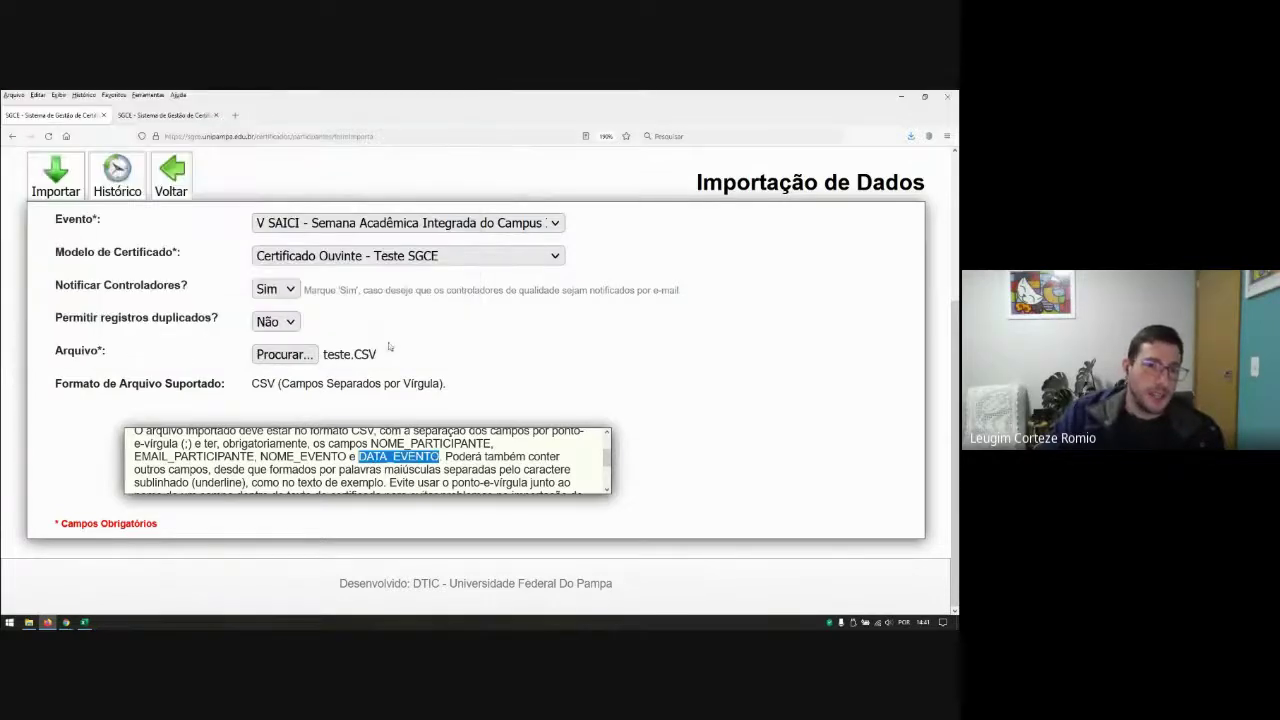
pyautogui.click(772, 454)
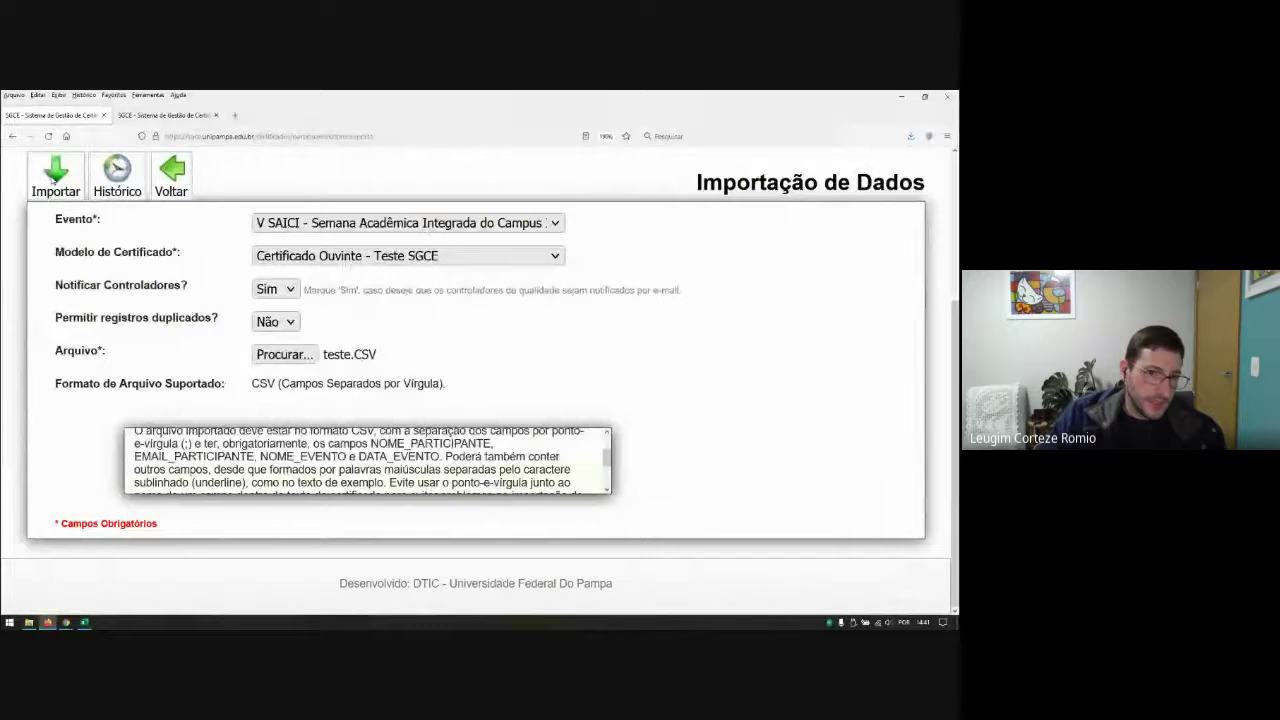
# Step: Set Notificar Controladores to Não and run the import
pyautogui.click(290, 289)
pyautogui.click(283, 313)
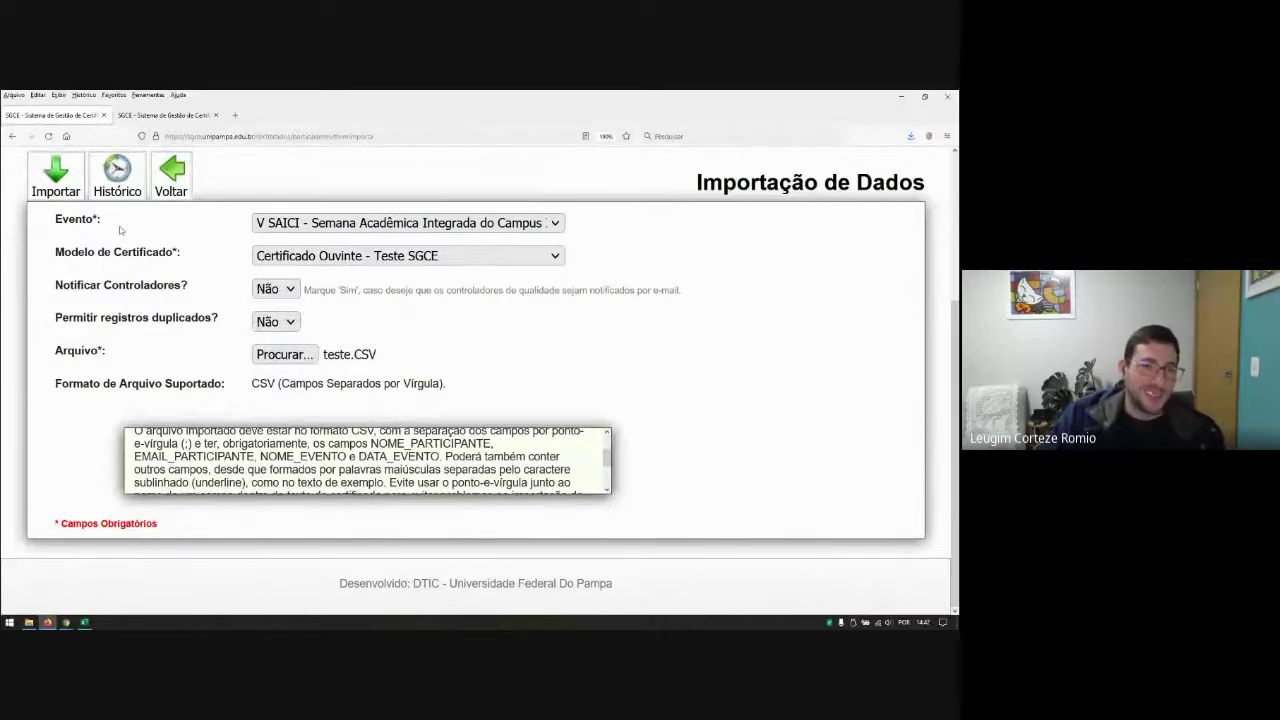
pyautogui.click(57, 180)
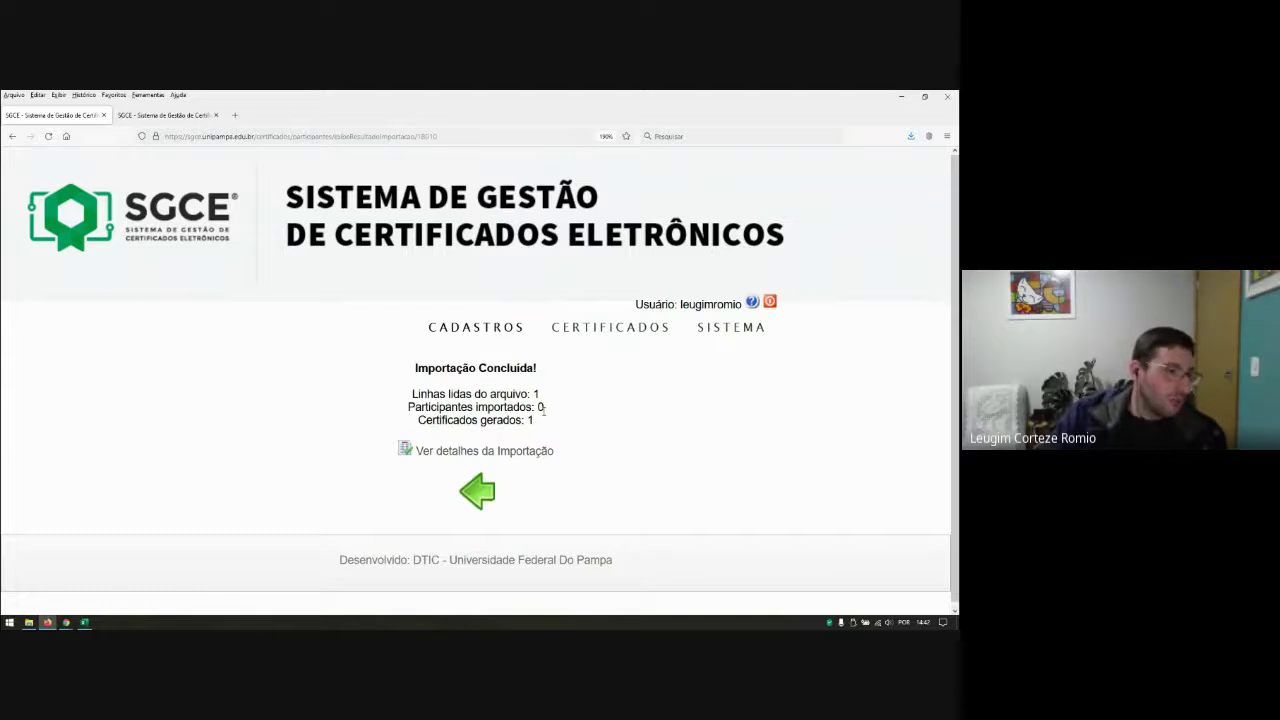
# Step: Check the 1 generated certificate and the details flagging line 2 as Participante já existente
pyautogui.moveTo(453, 421); pyautogui.dragTo(572, 426)
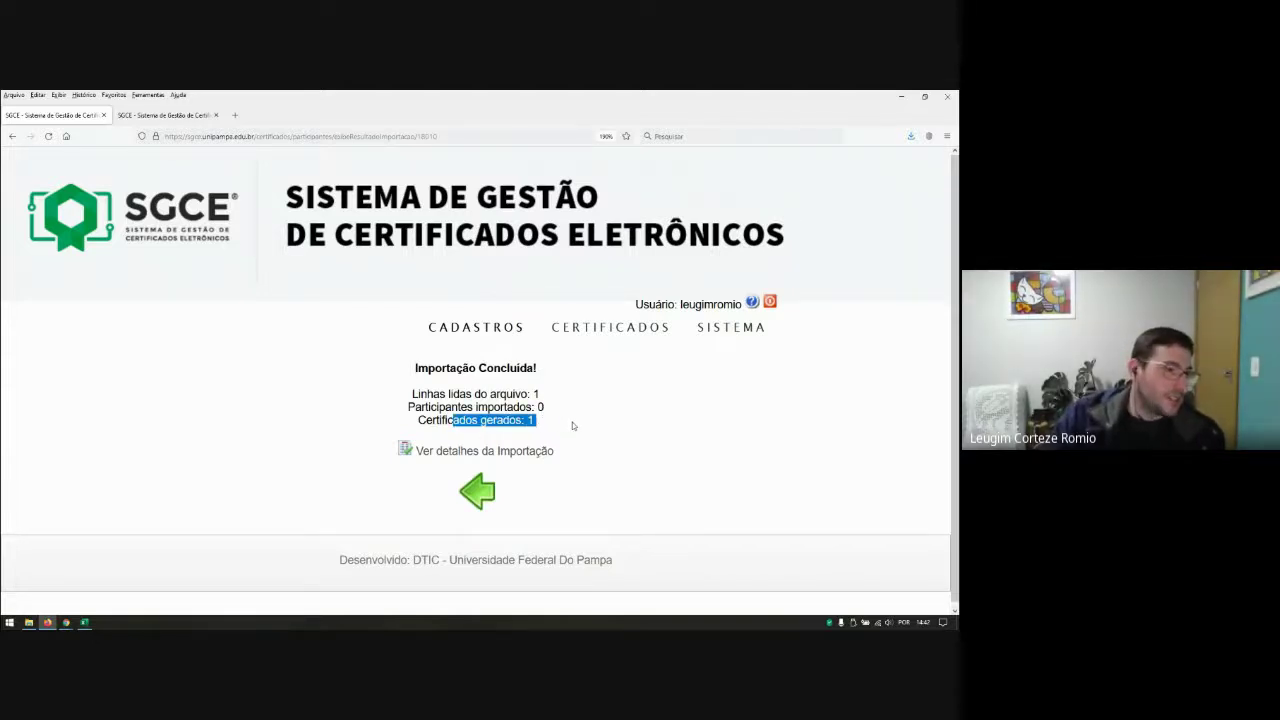
pyautogui.click(465, 455)
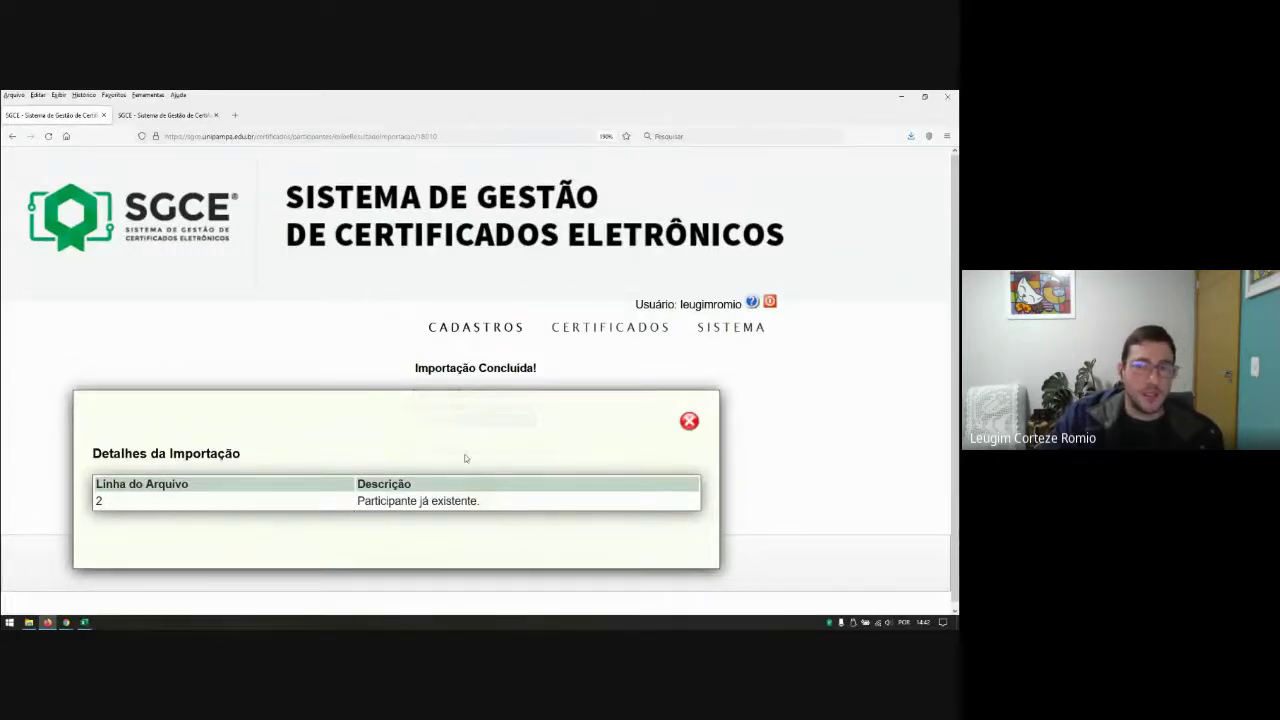
pyautogui.click(688, 422)
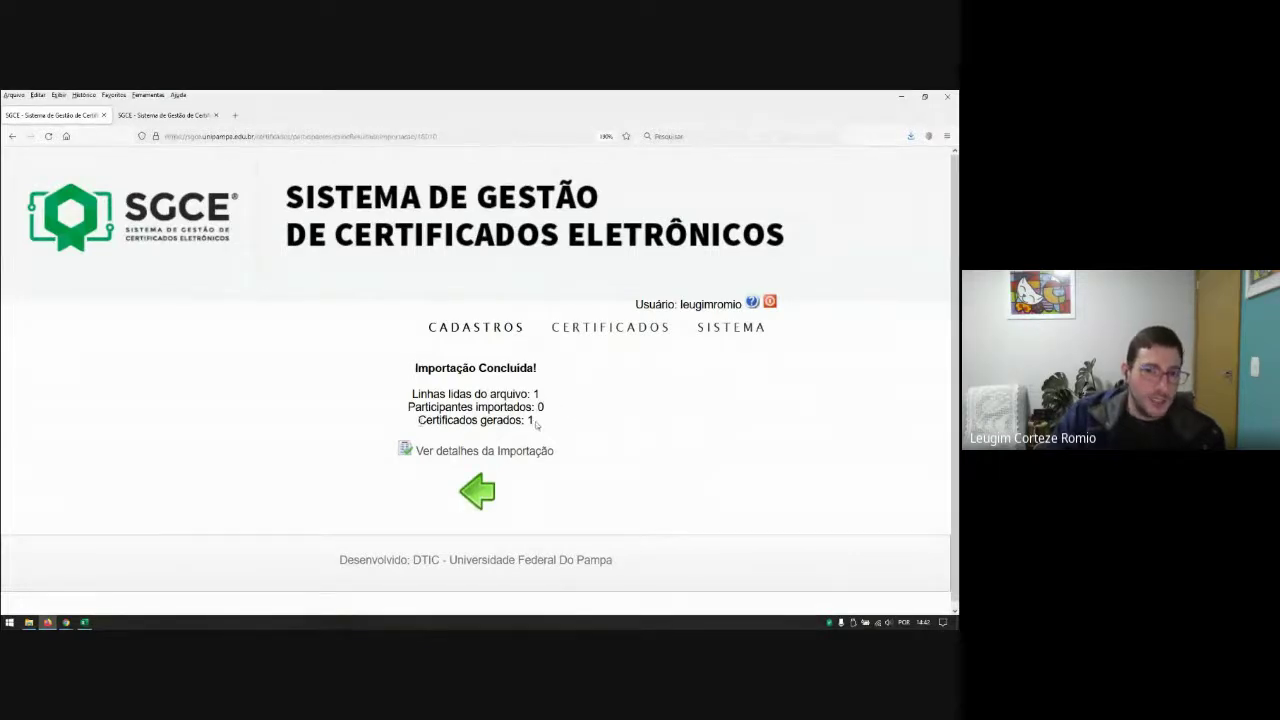
# Step: Return to the blank Importação de Dados form and show the CERTIFICADOS menu
pyautogui.click(478, 492)
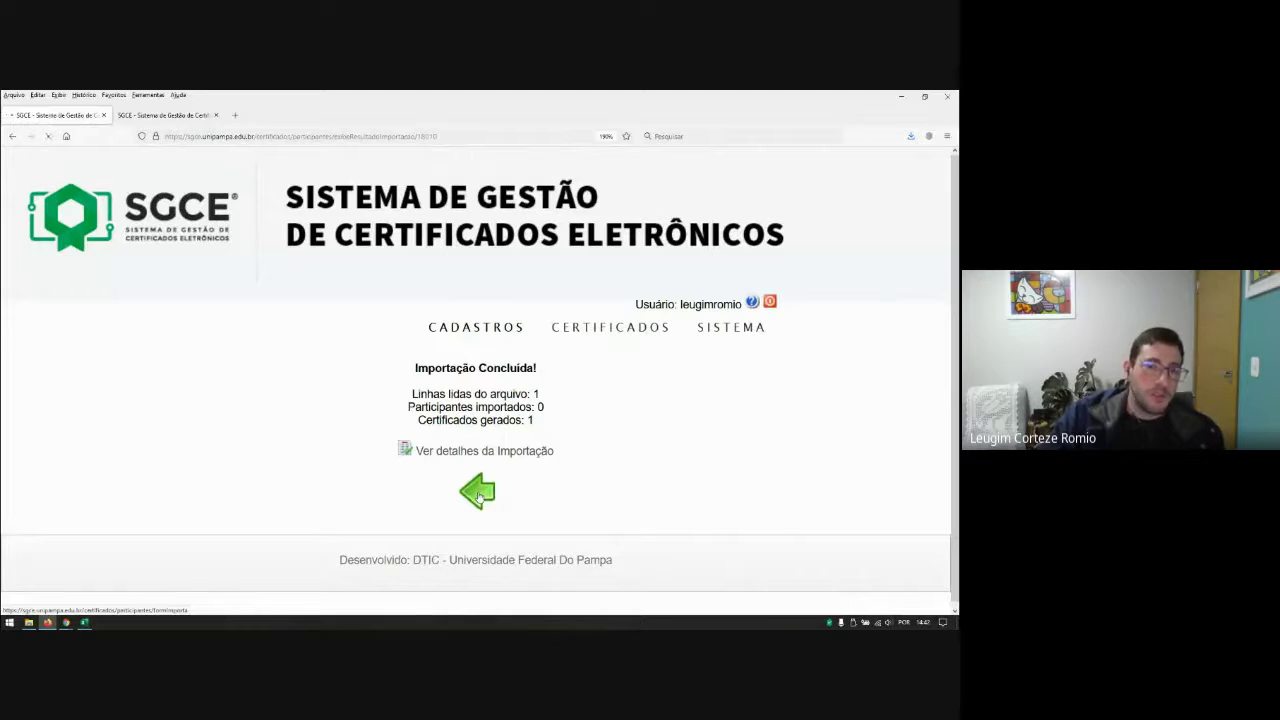
pyautogui.scroll(-2, 287, 490)
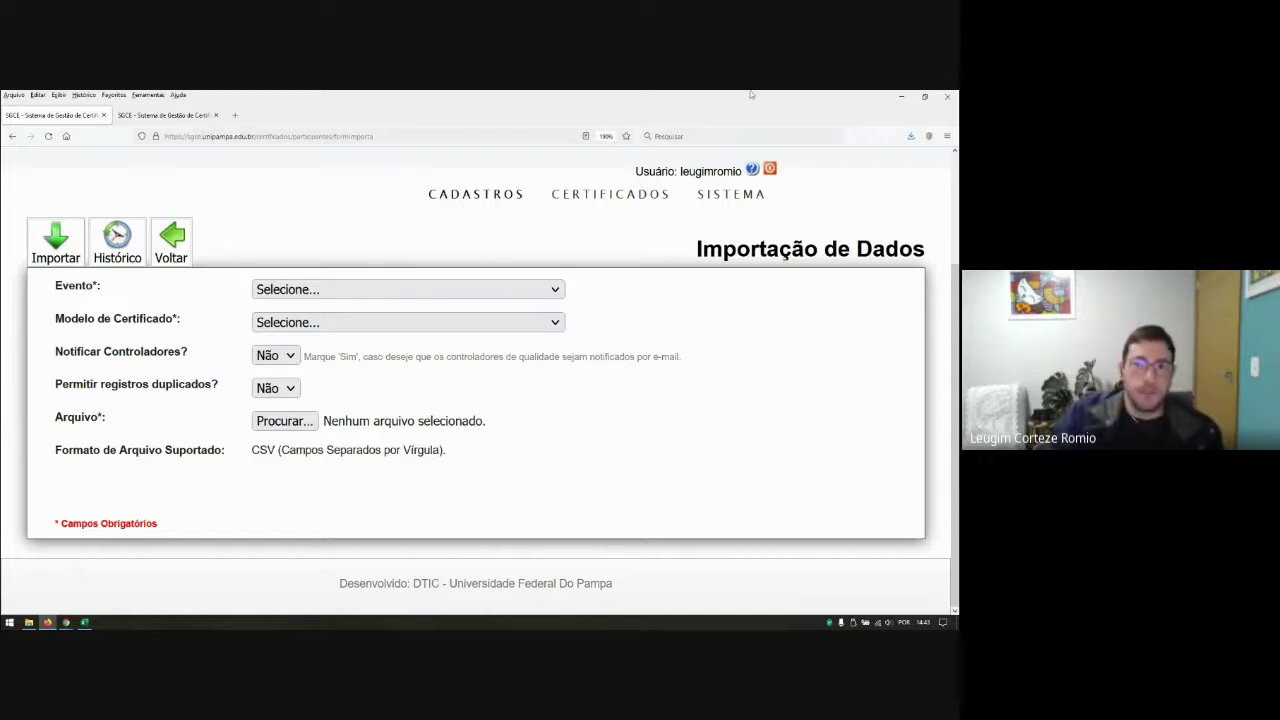
pyautogui.moveTo(626, 194)
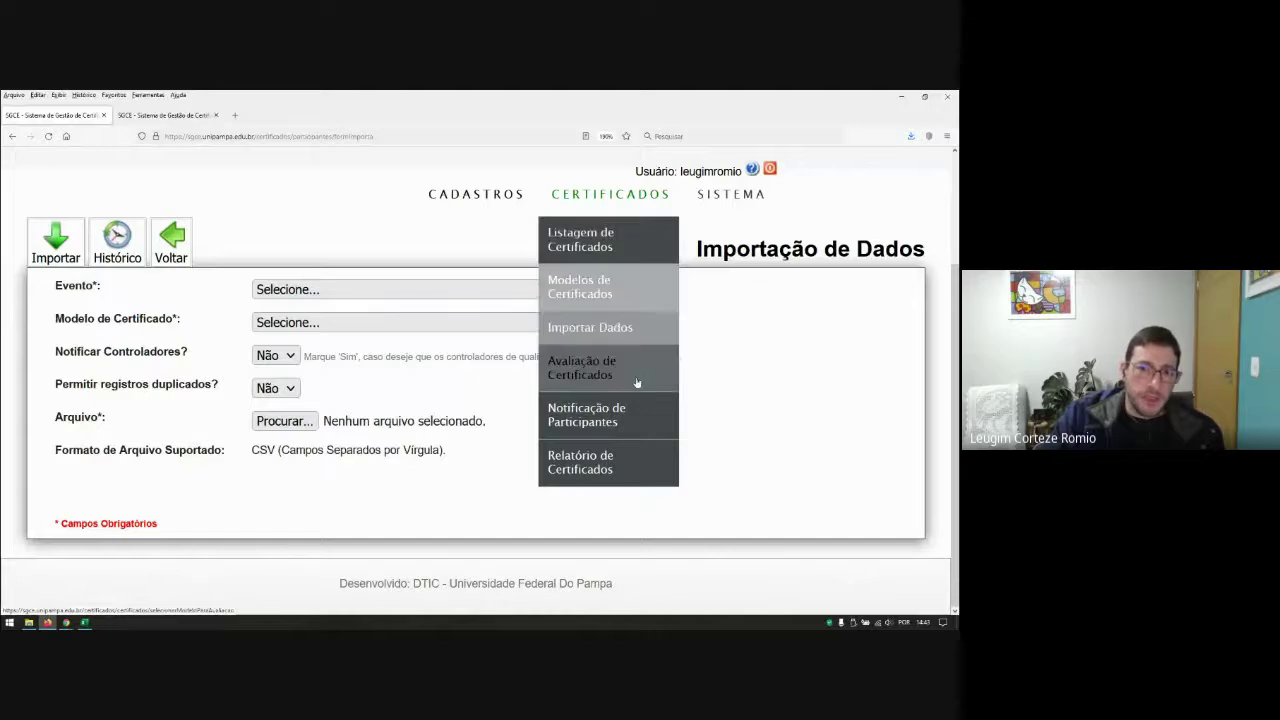
# Step: Open Avaliação de Certificados for event V SAICI and model Certificado Ouvinte - Teste SGCE
pyautogui.click(591, 375)
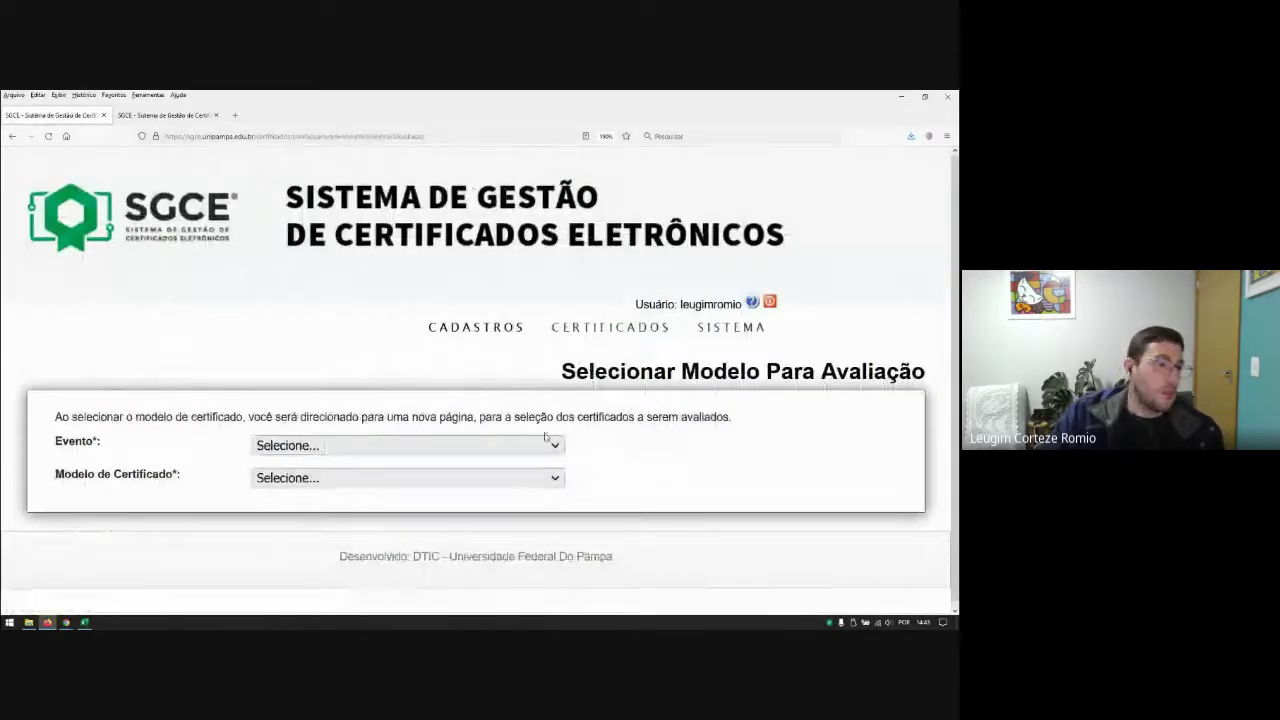
pyautogui.click(440, 445)
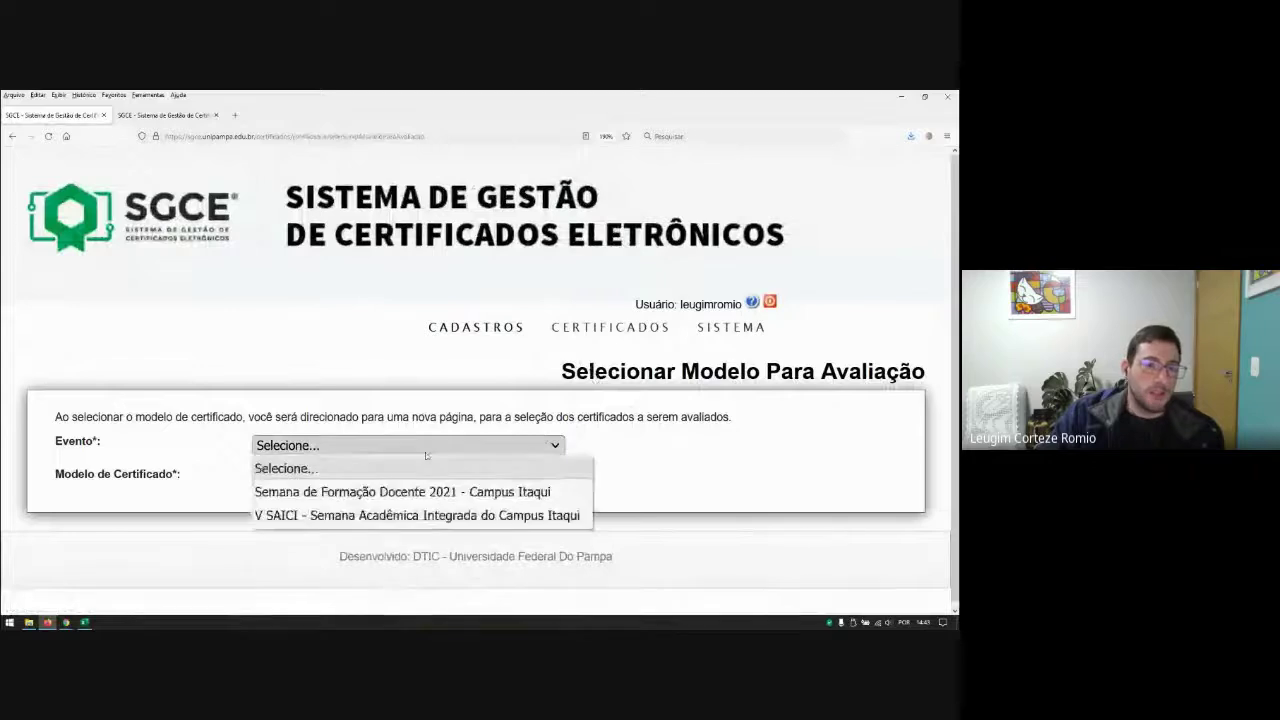
pyautogui.click(372, 522)
pyautogui.click(348, 484)
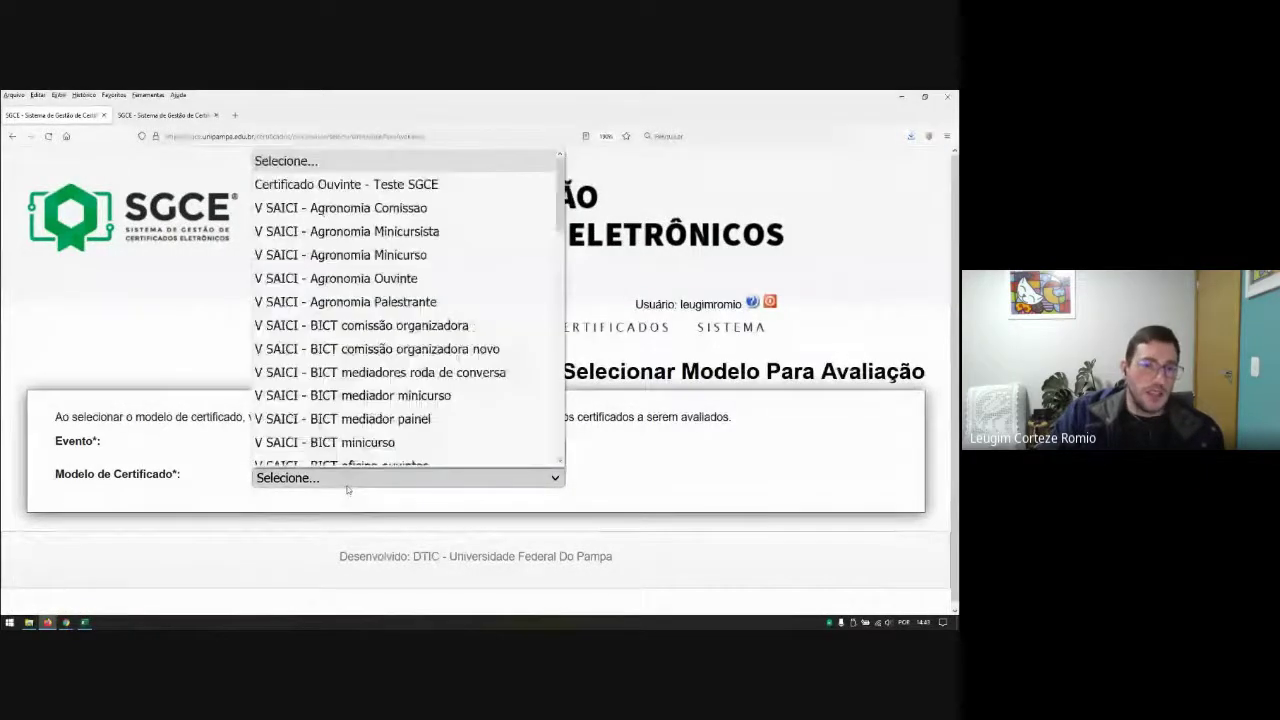
pyautogui.click(342, 172)
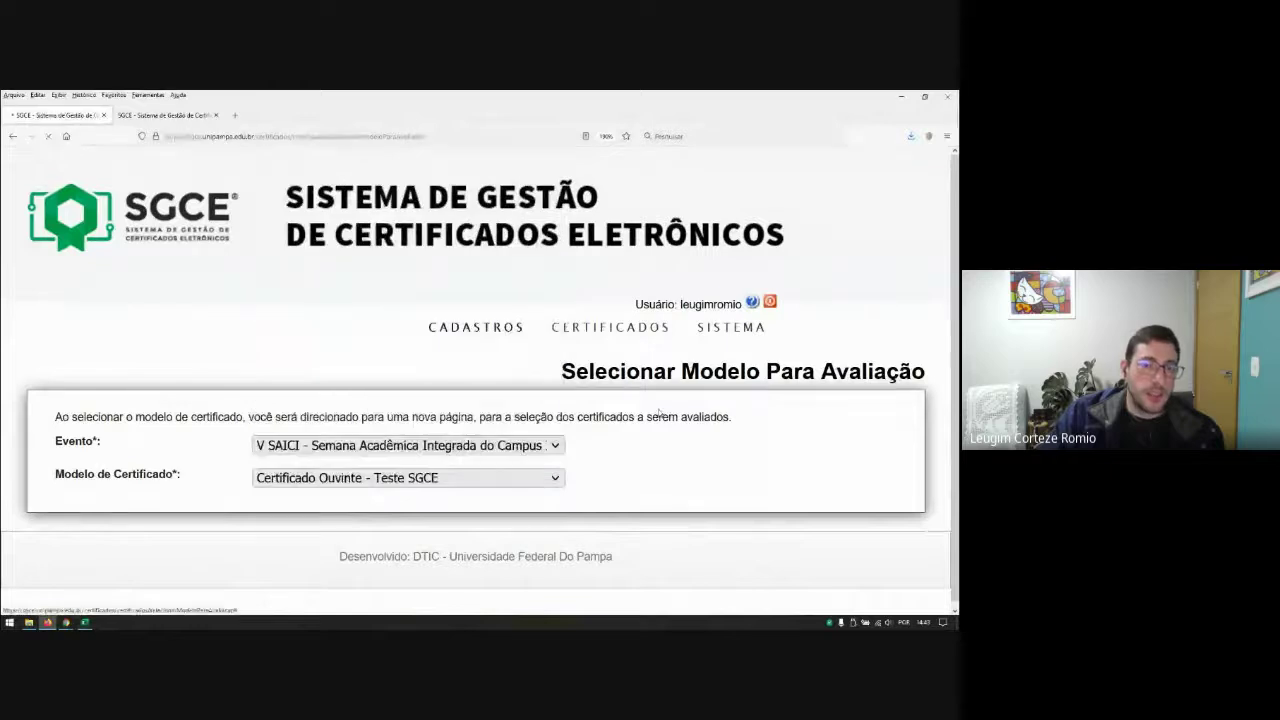
pyautogui.scroll(-3, 708, 425)
pyautogui.scroll(-1, 708, 425)
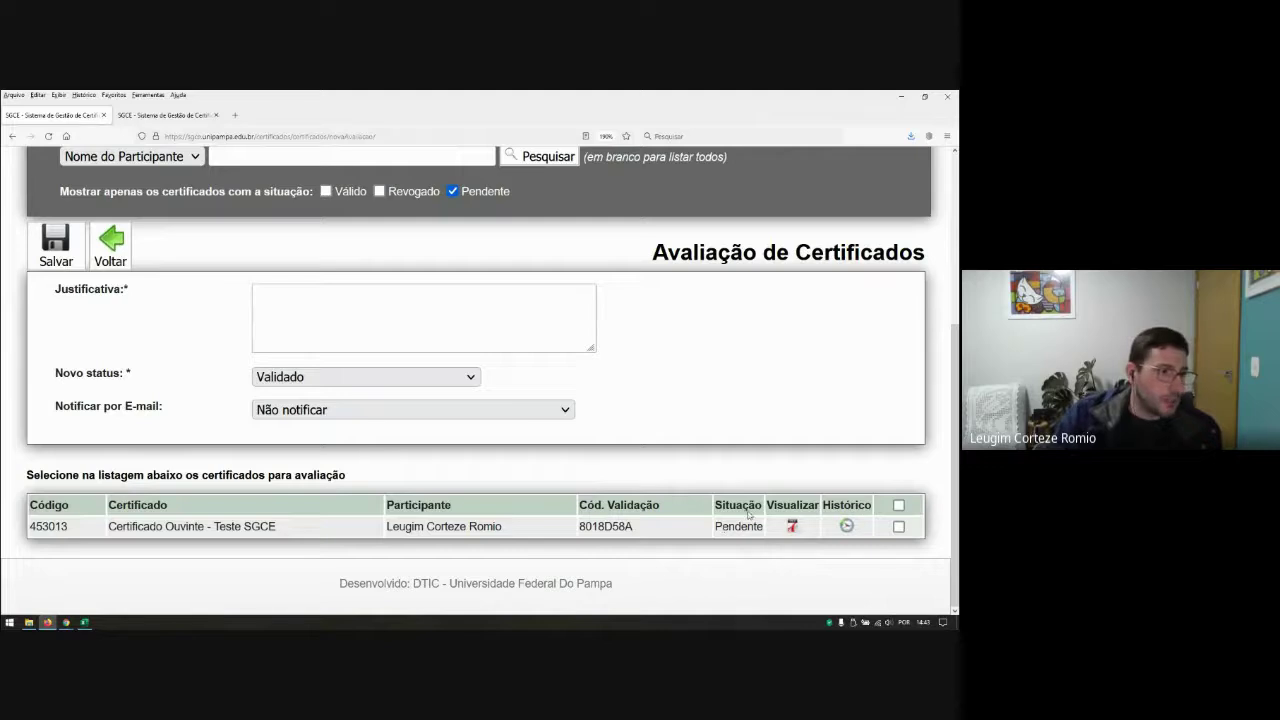
# Step: Select the pending certificate's validation code and request its PDF
pyautogui.moveTo(580, 526); pyautogui.dragTo(634, 527)
pyautogui.click(653, 564)
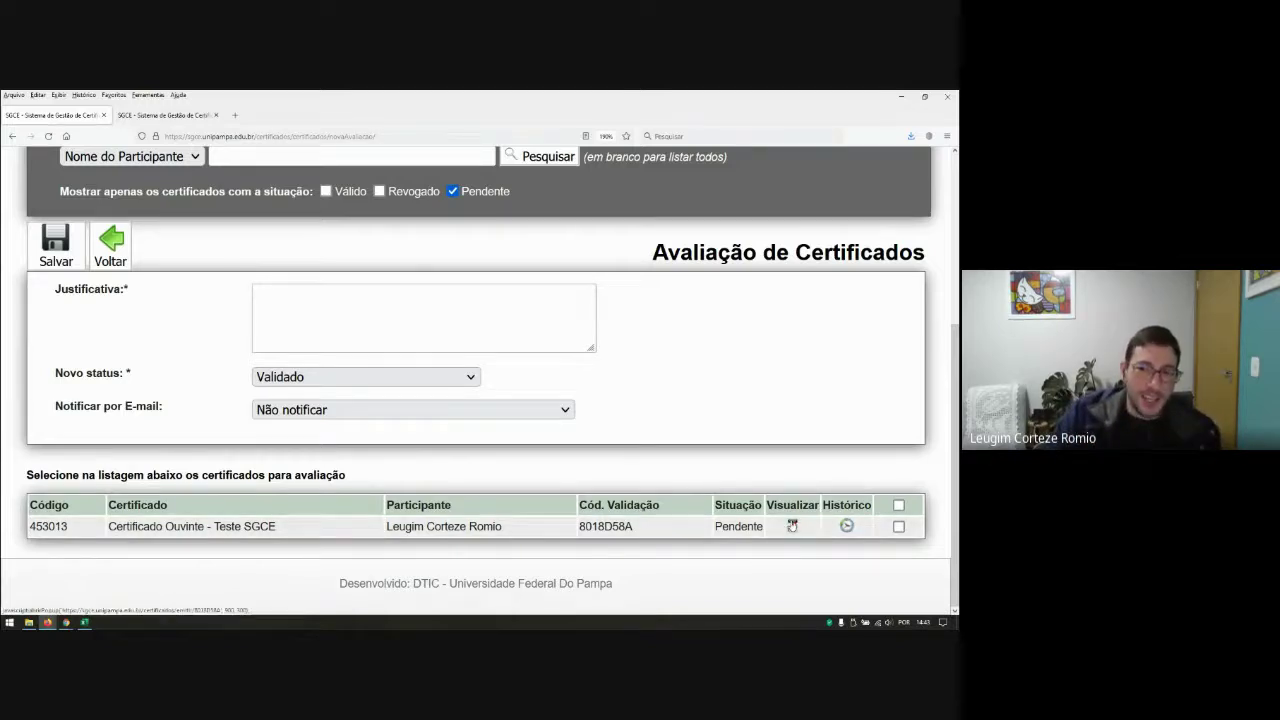
pyautogui.click(792, 525)
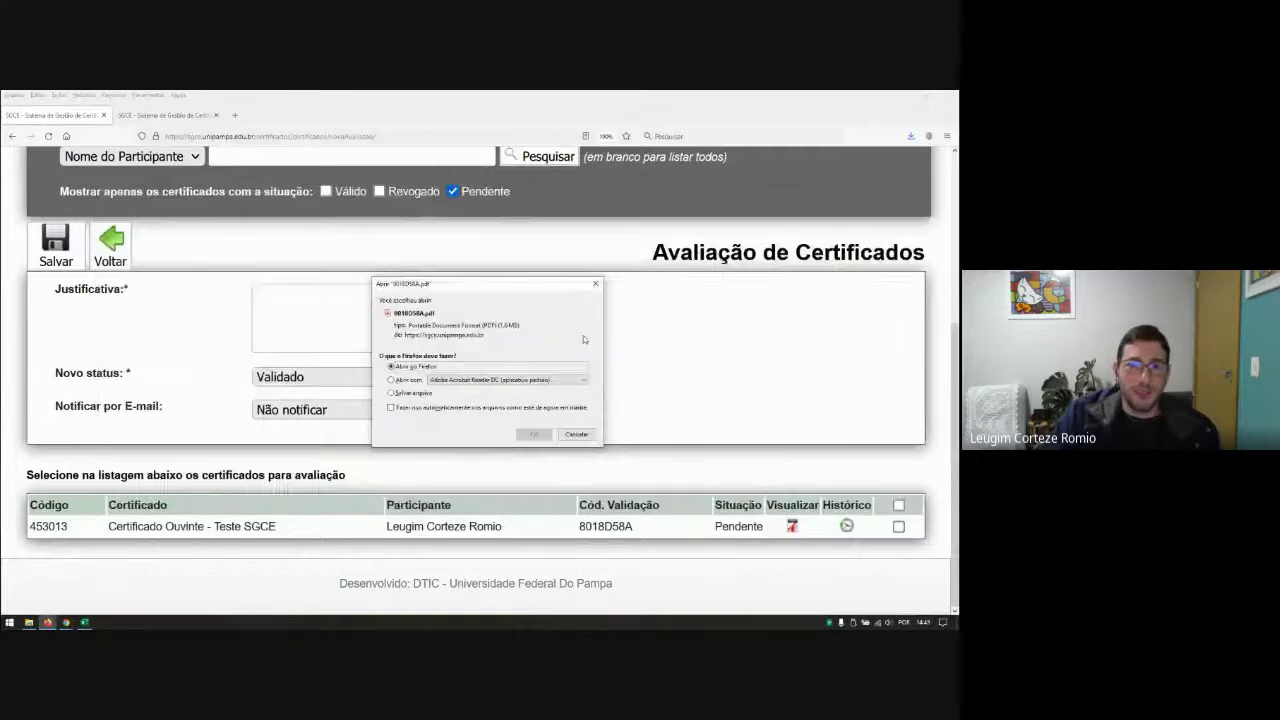
# Step: Open the certificate PDF and highlight the participant name, Minicurso SGCE UNIPAMPA and 09/09/2021
pyautogui.click(534, 434)
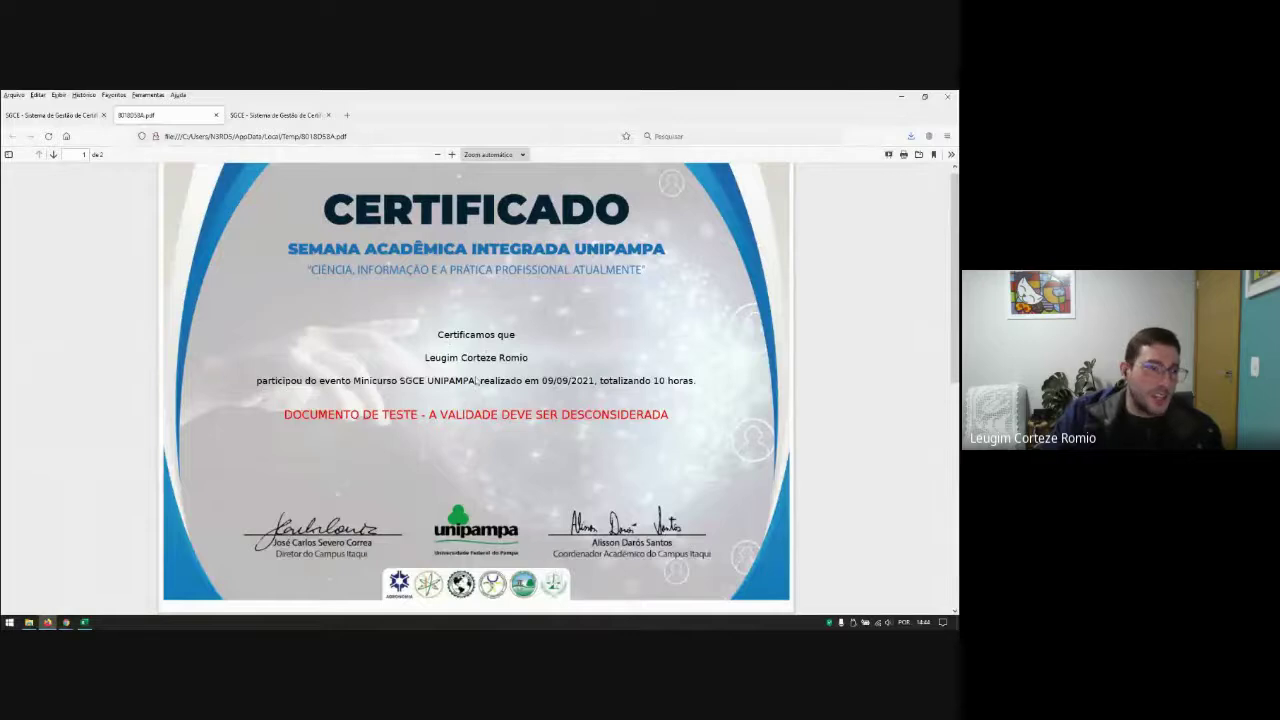
pyautogui.scroll(4, 477, 381)
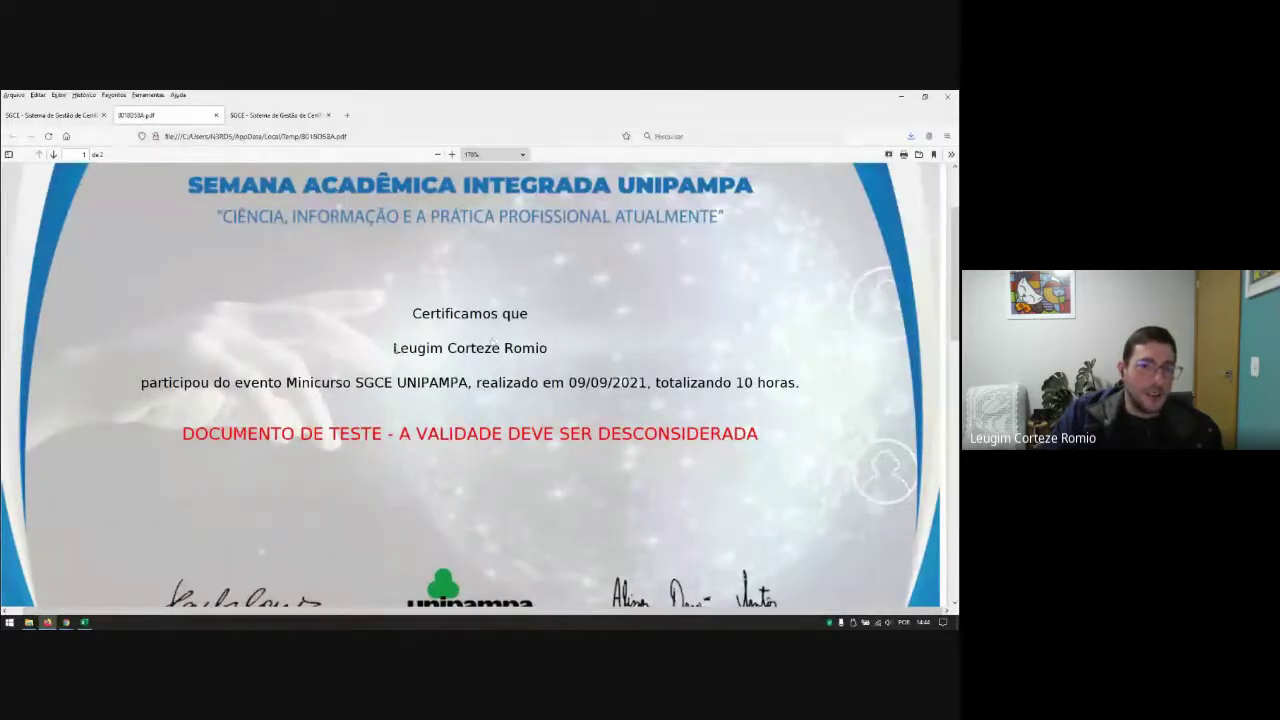
pyautogui.moveTo(393, 348); pyautogui.dragTo(549, 350)
pyautogui.click(567, 366)
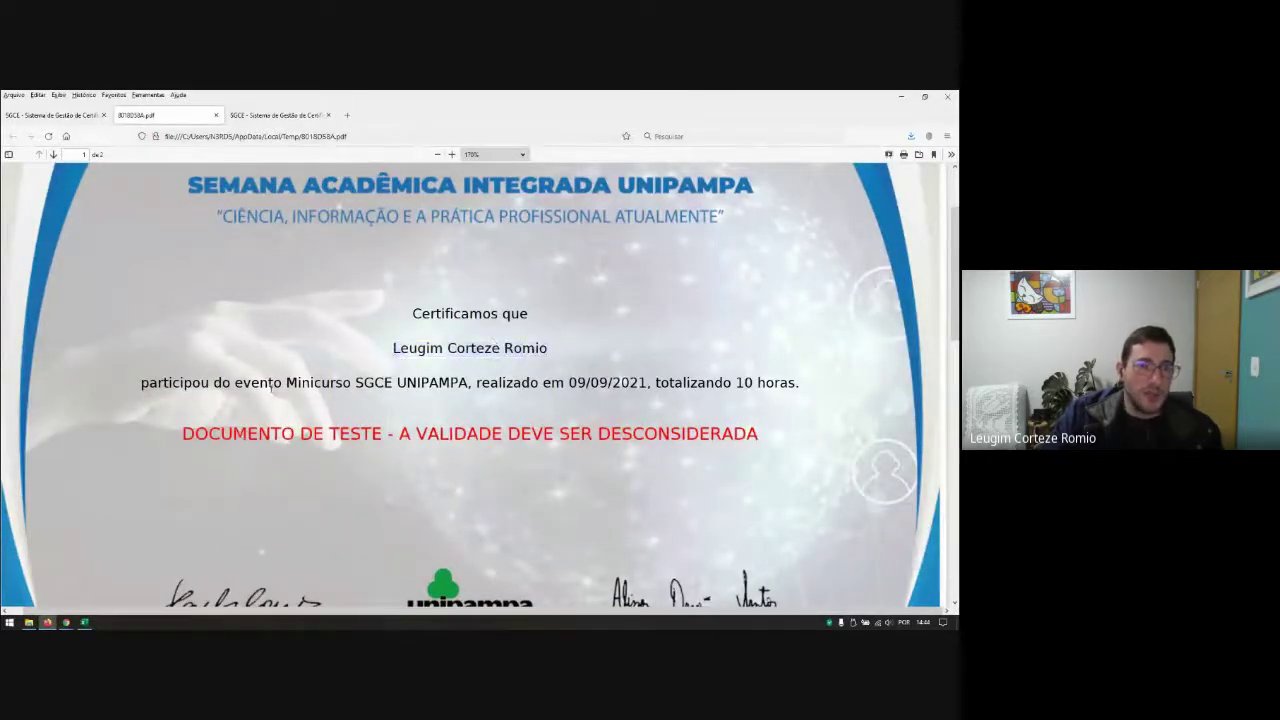
pyautogui.moveTo(292, 383); pyautogui.dragTo(468, 383)
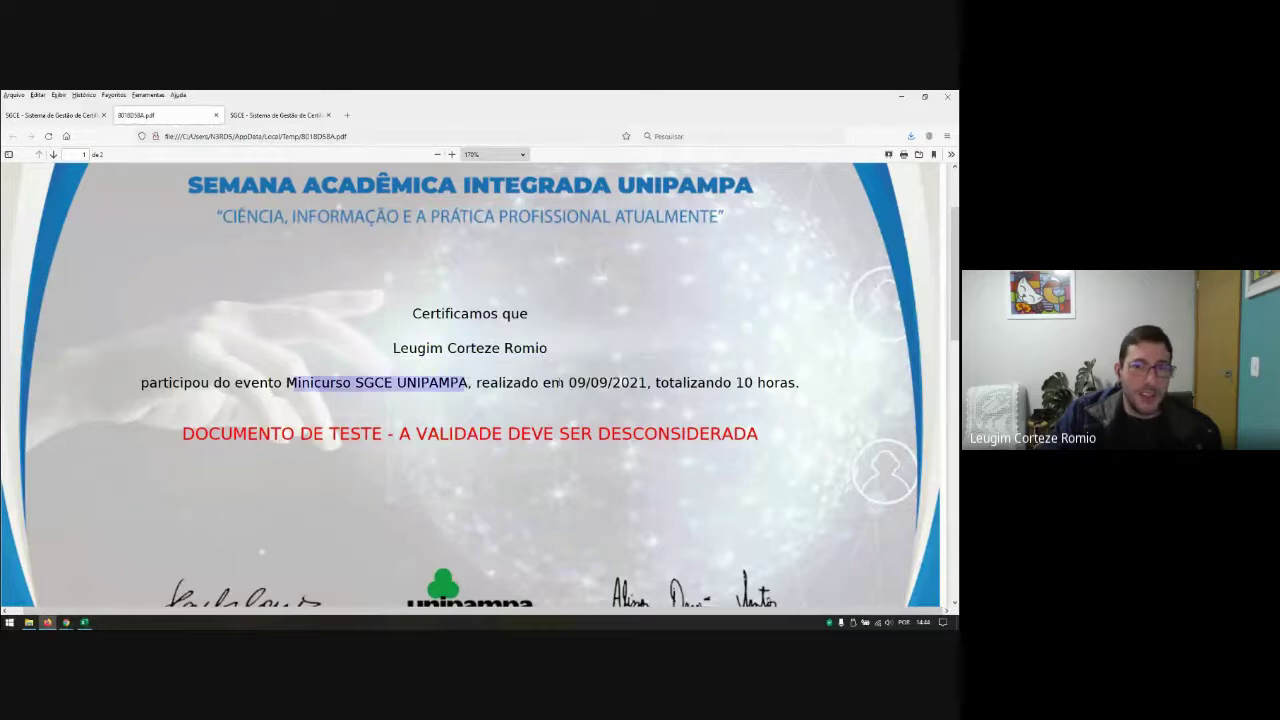
pyautogui.moveTo(569, 383); pyautogui.dragTo(637, 383)
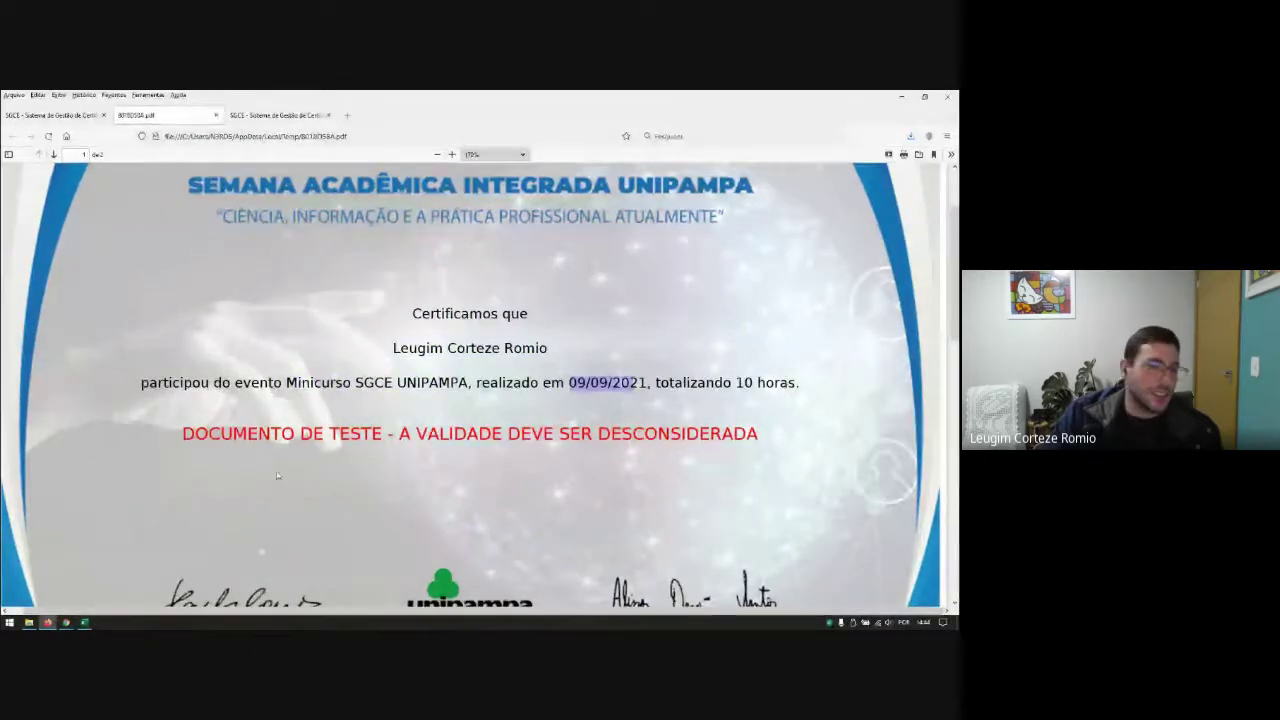
# Step: Review the second-page schedule, then close the PDF to return to SGCE
pyautogui.keyDown('ctrl'); pyautogui.scroll(-4, 343, 450); pyautogui.keyUp('ctrl')
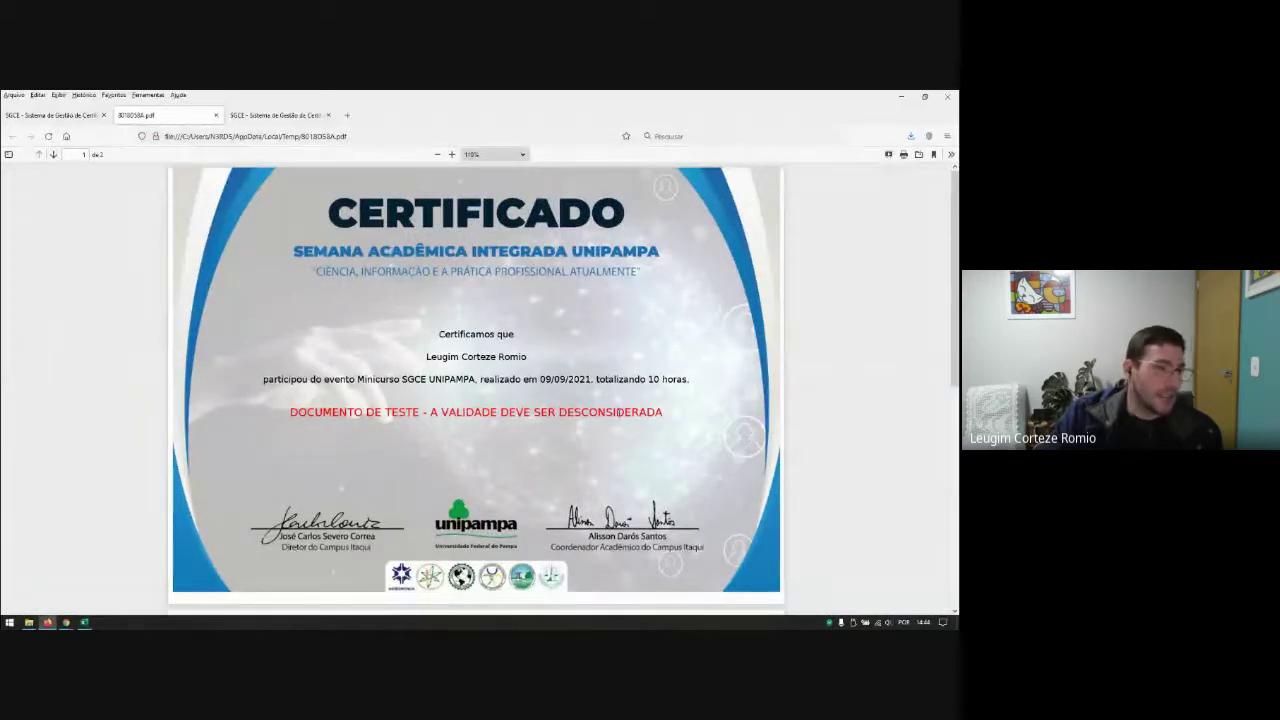
pyautogui.scroll(-1, 281, 524)
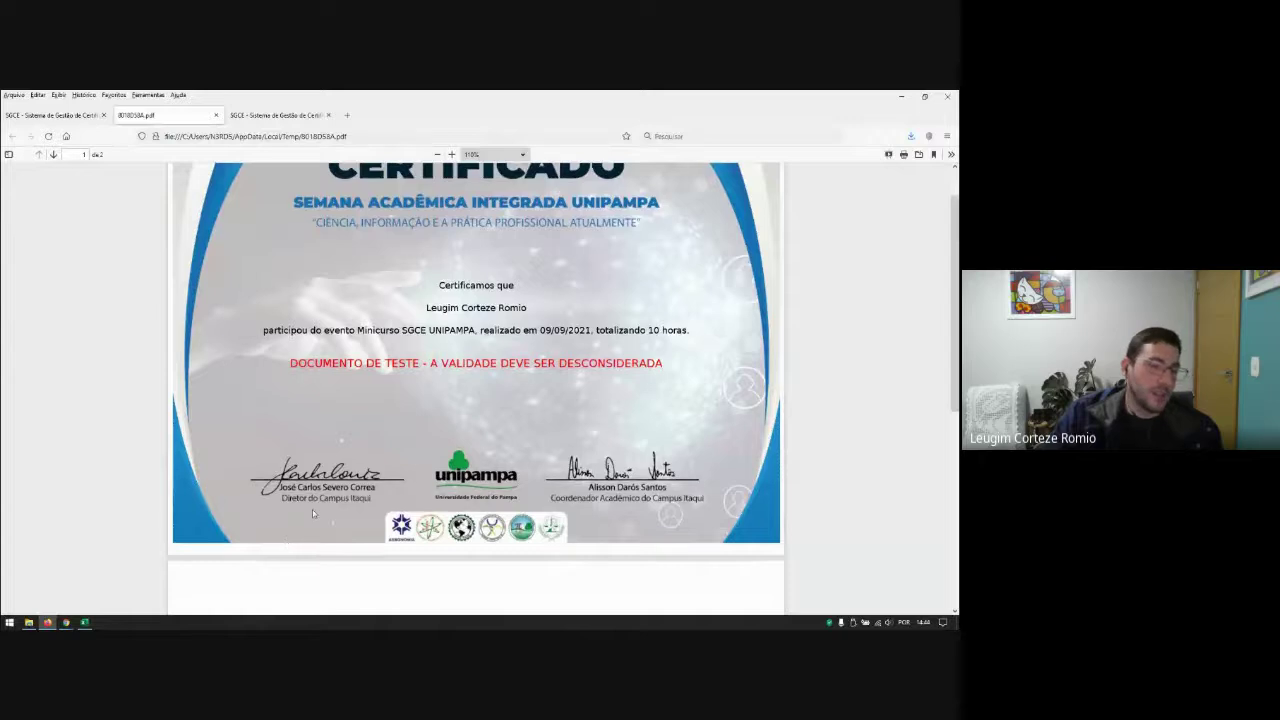
pyautogui.scroll(-4, 312, 509)
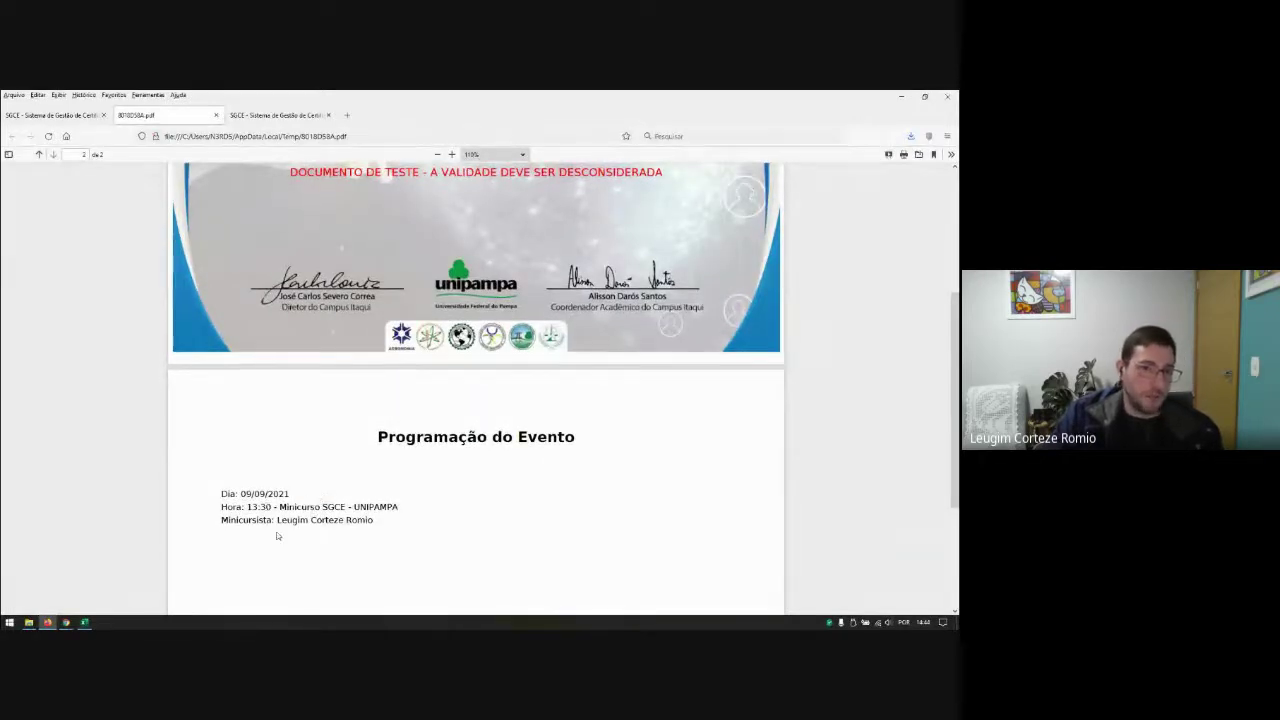
pyautogui.scroll(-4, 278, 536)
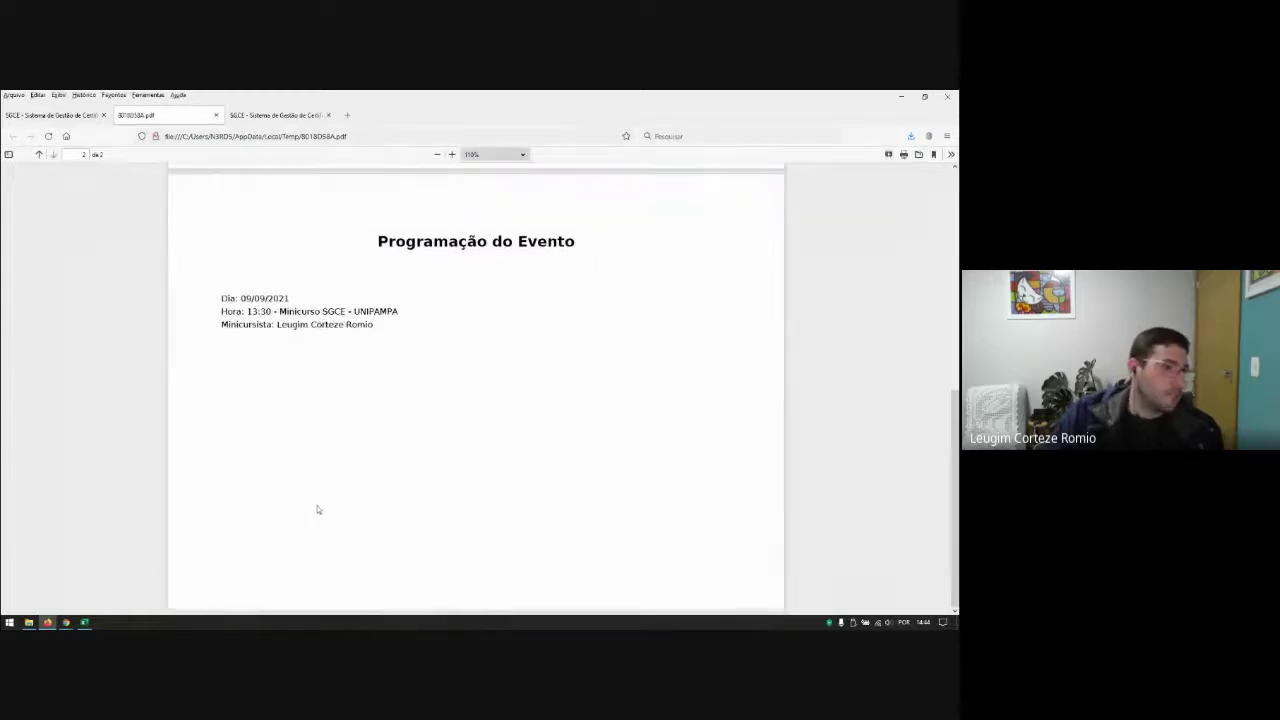
pyautogui.scroll(9, 317, 505)
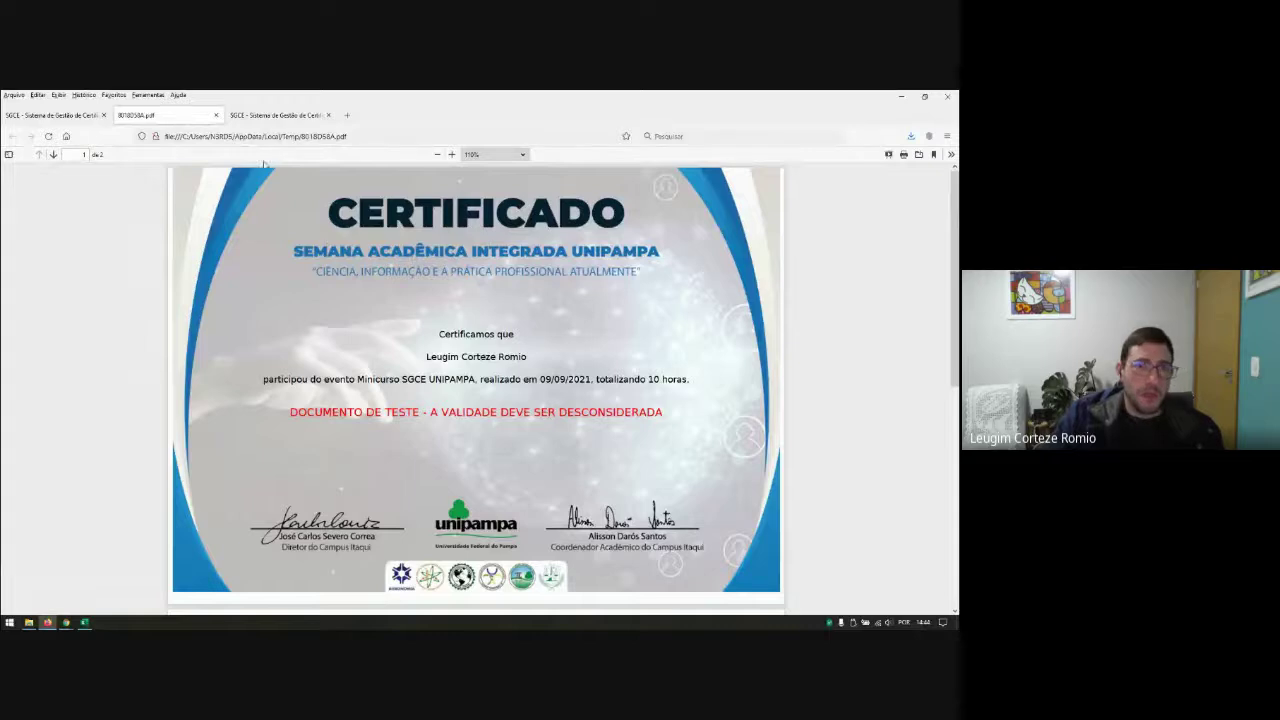
pyautogui.click(216, 115)
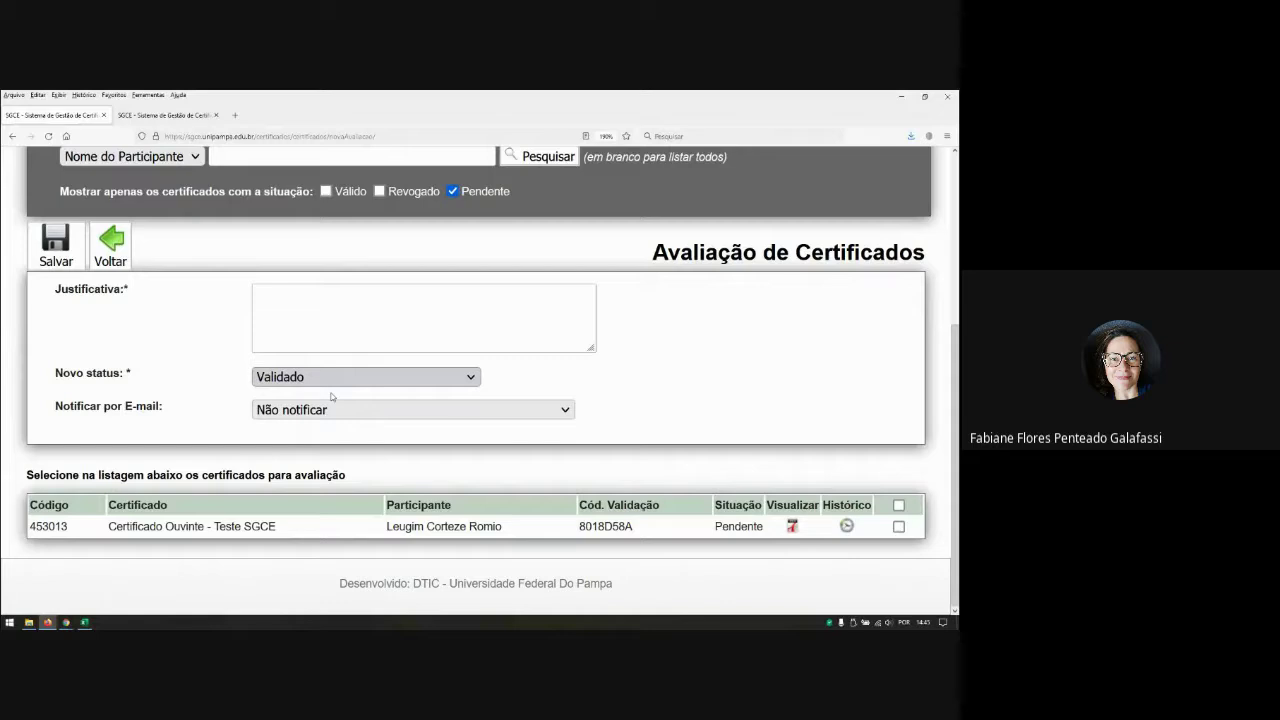
pyautogui.click(318, 310)
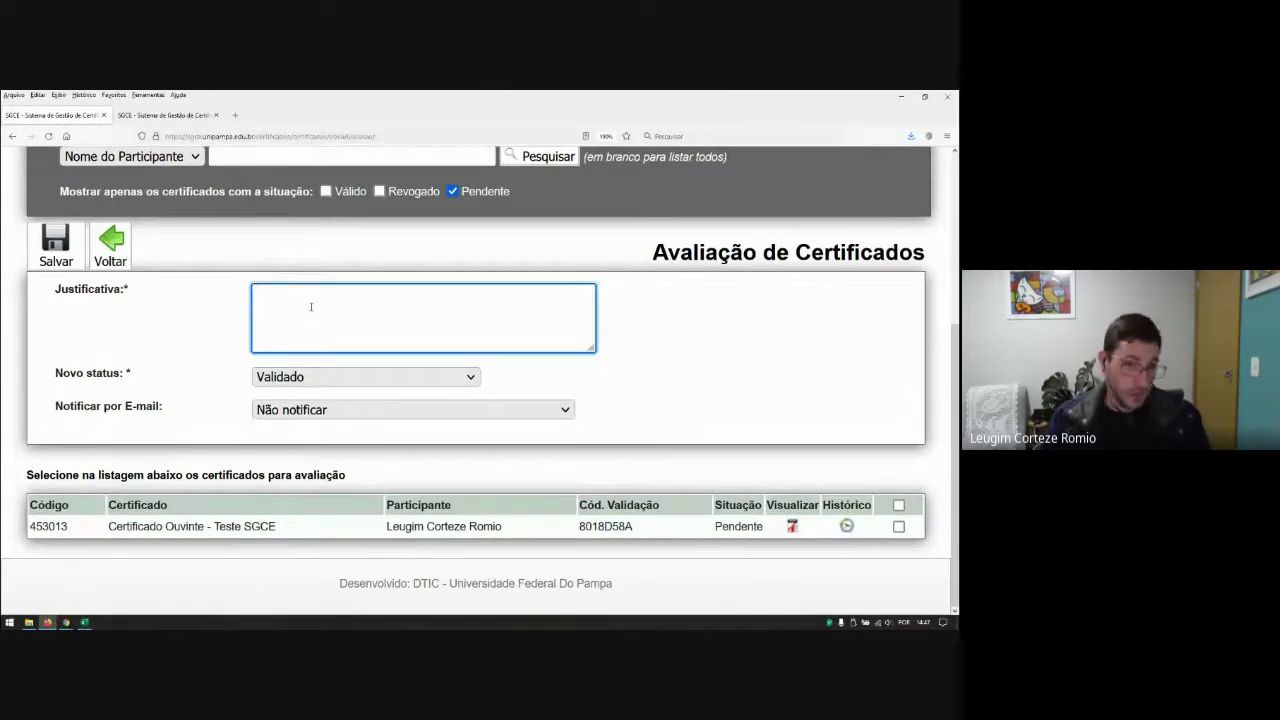
pyautogui.scroll(3, 311, 307)
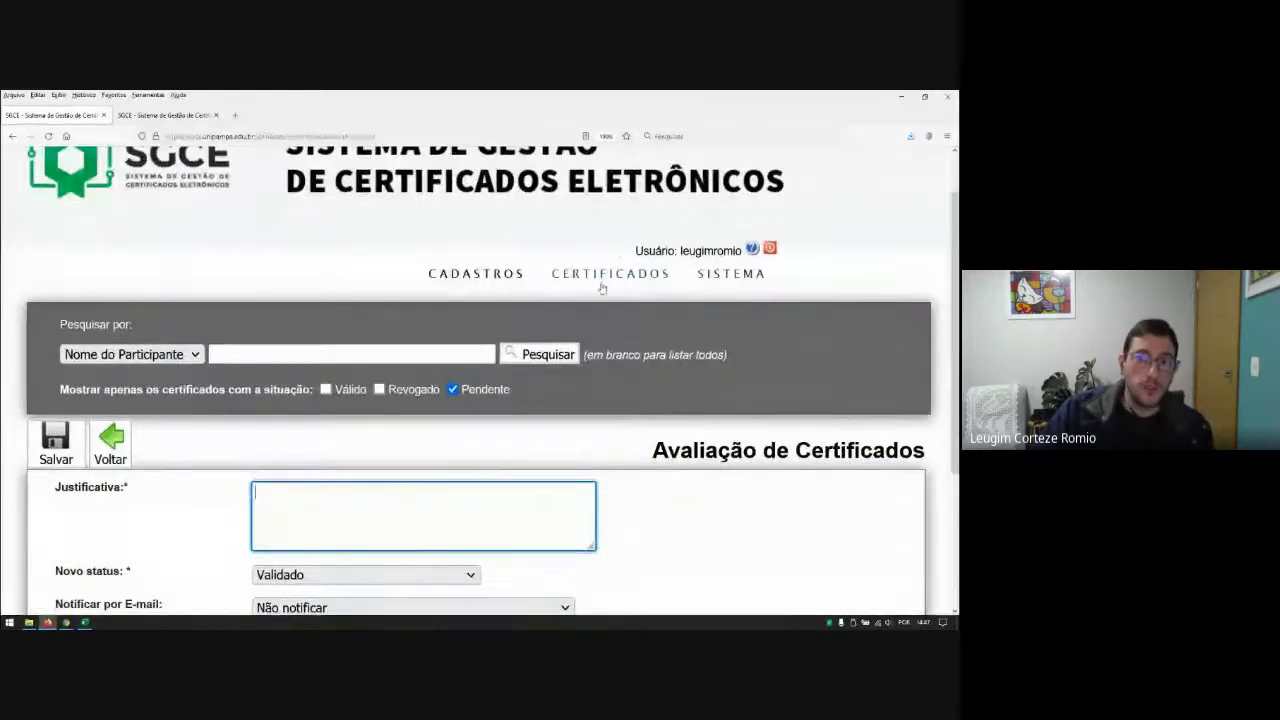
# Step: Open Modelos de Certificados and sort the list by Modelo Certificado name
pyautogui.moveTo(610, 273)
pyautogui.click(577, 370)
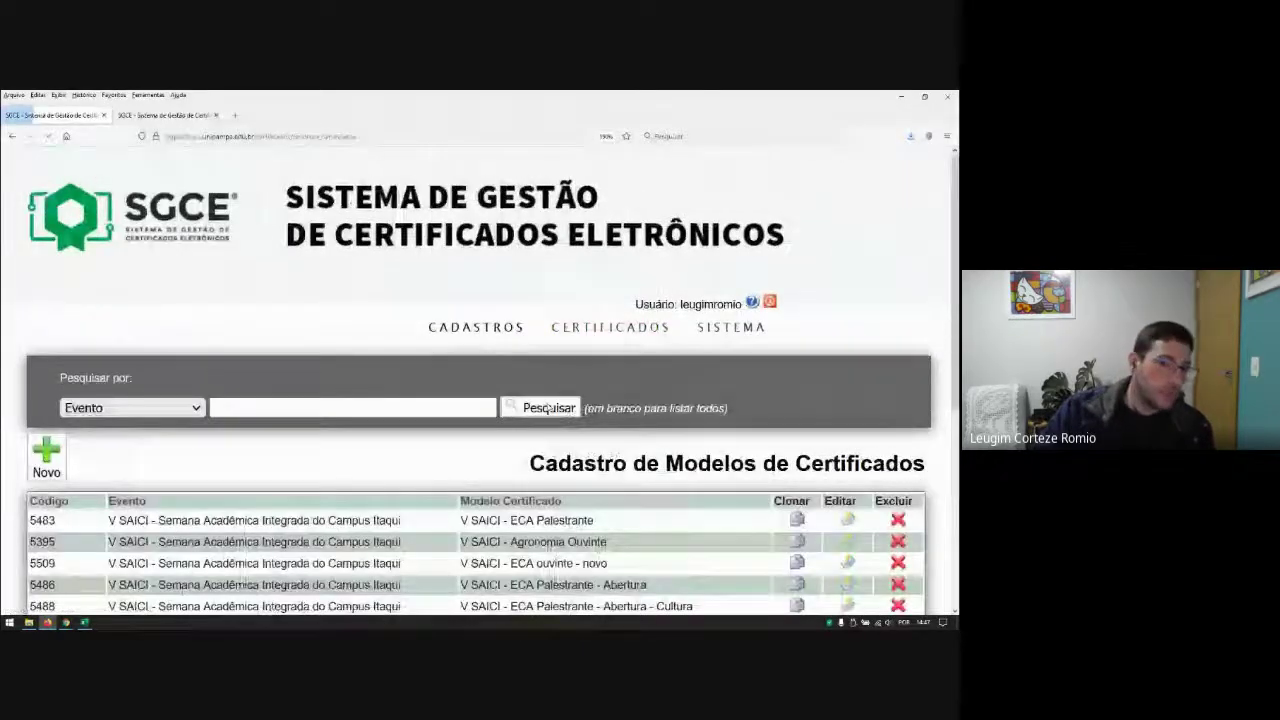
pyautogui.scroll(-5, 284, 460)
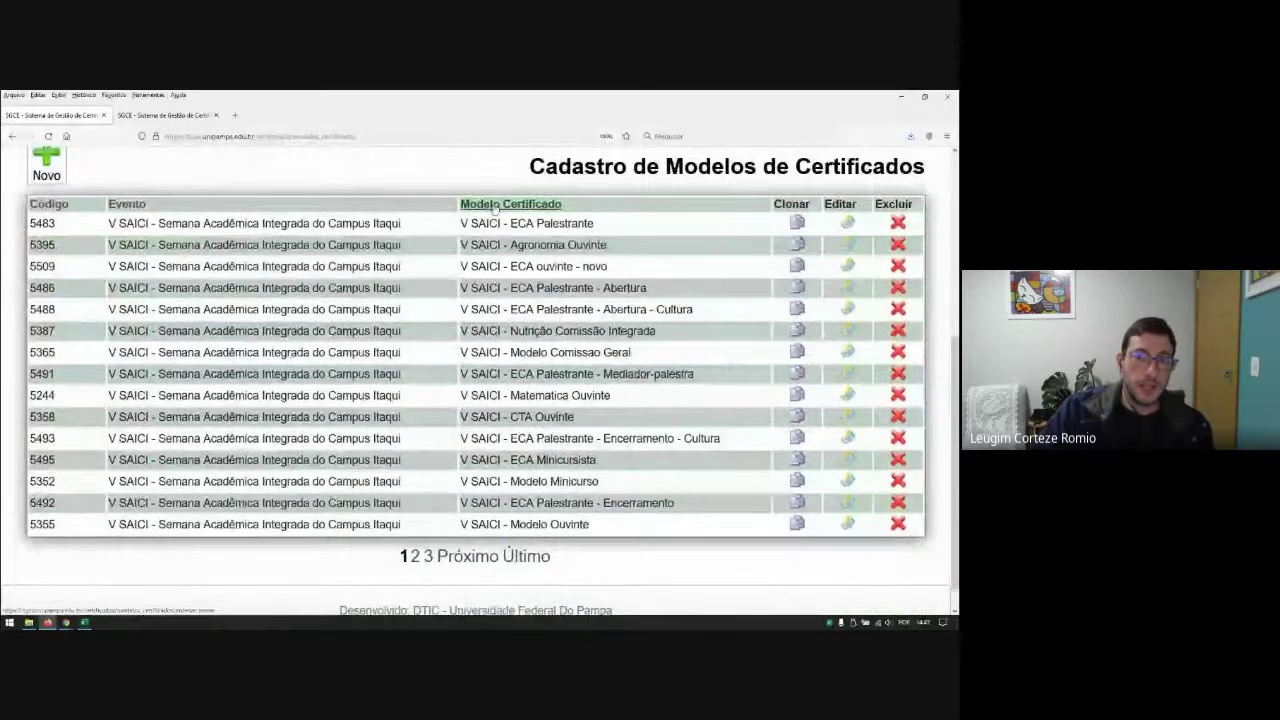
pyautogui.click(508, 205)
pyautogui.scroll(-3, 512, 389)
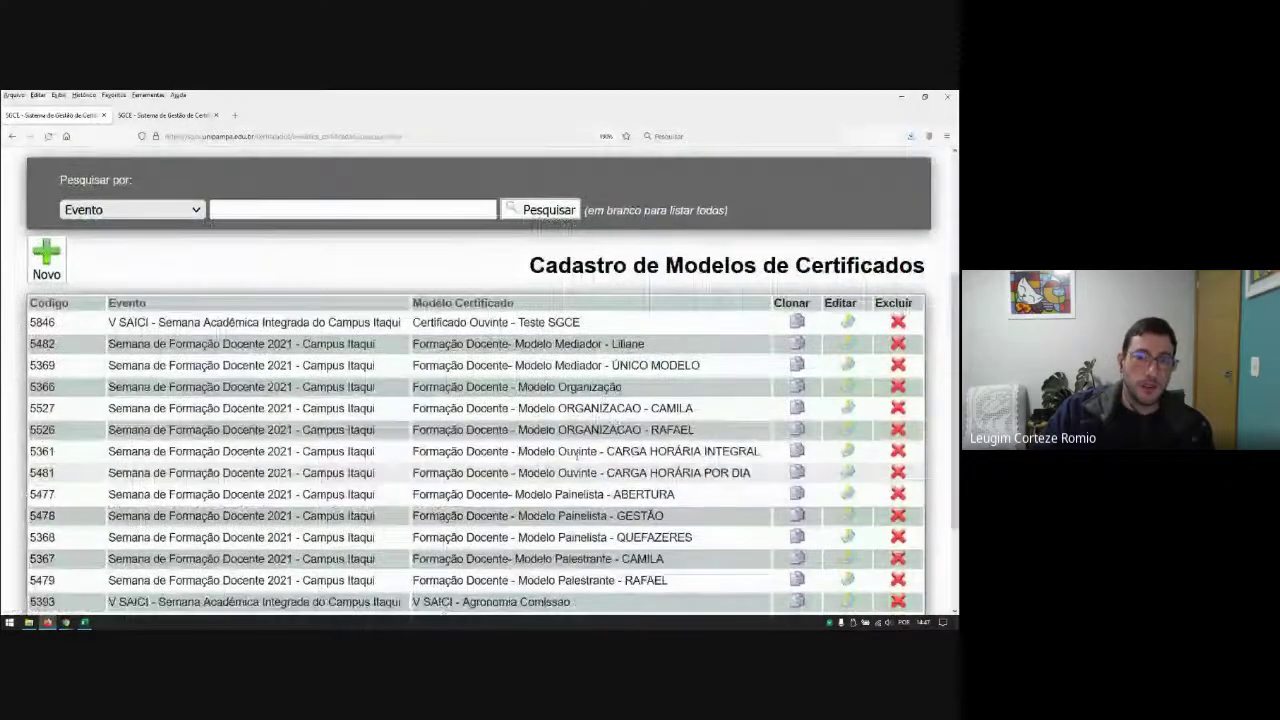
pyautogui.scroll(-2, 578, 455)
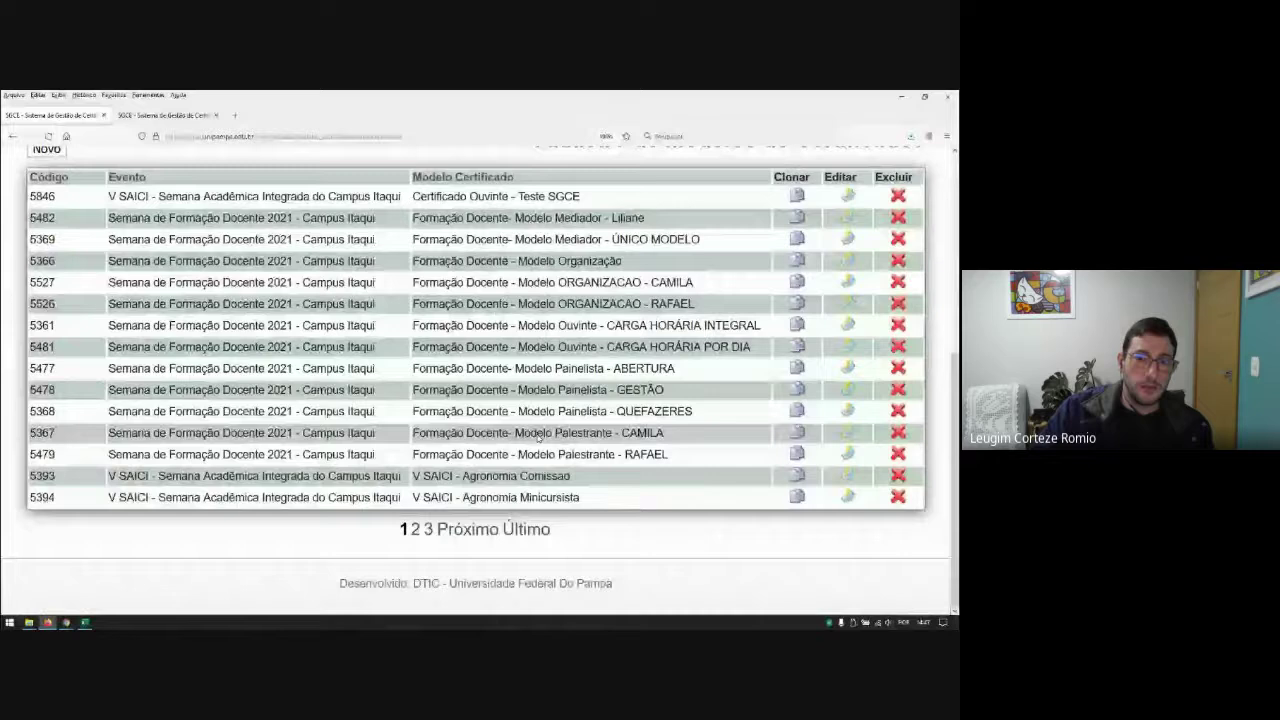
# Step: Page forward through the sorted model list to page 4
pyautogui.click(471, 537)
pyautogui.scroll(-4, 527, 322)
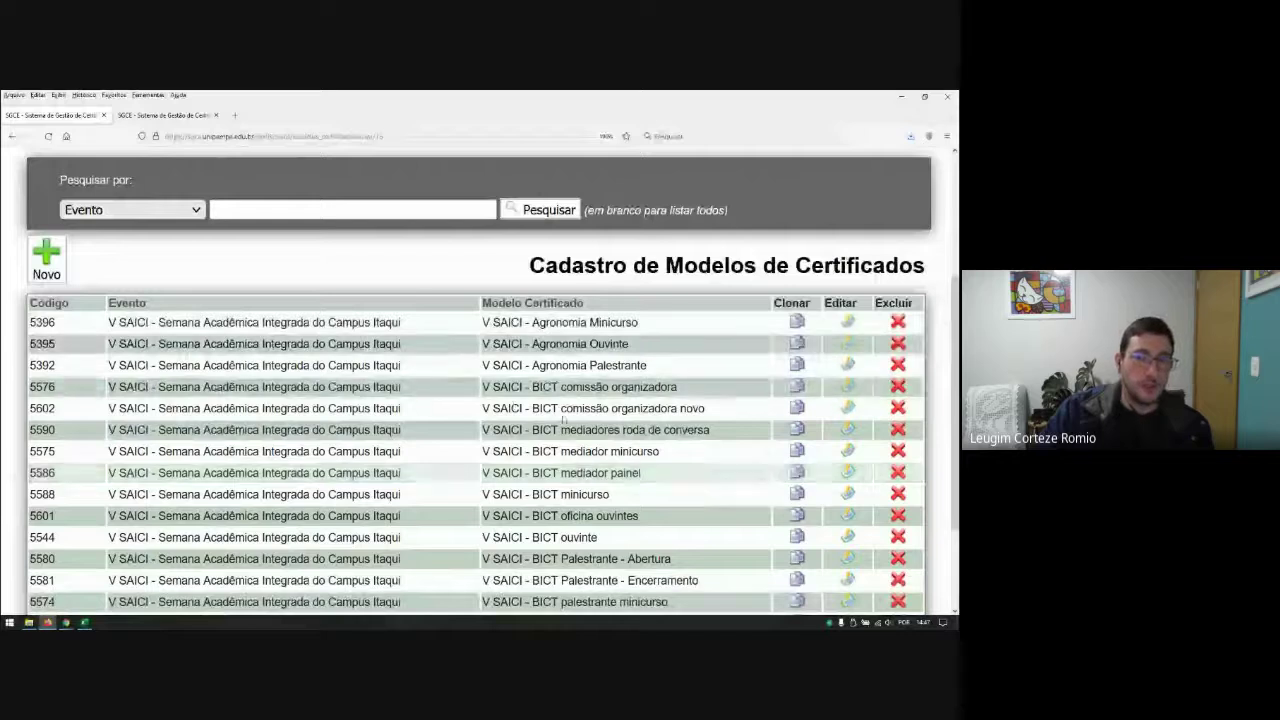
pyautogui.scroll(-2, 563, 420)
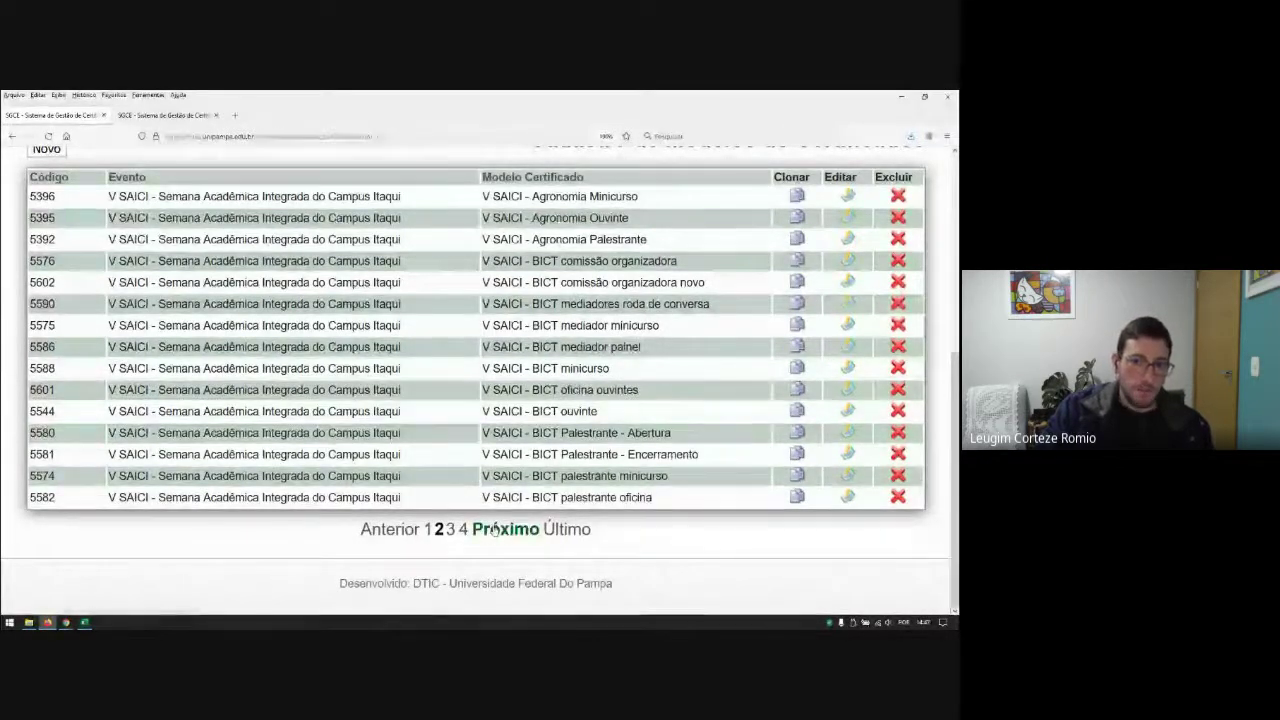
pyautogui.click(494, 529)
pyautogui.scroll(-3, 537, 328)
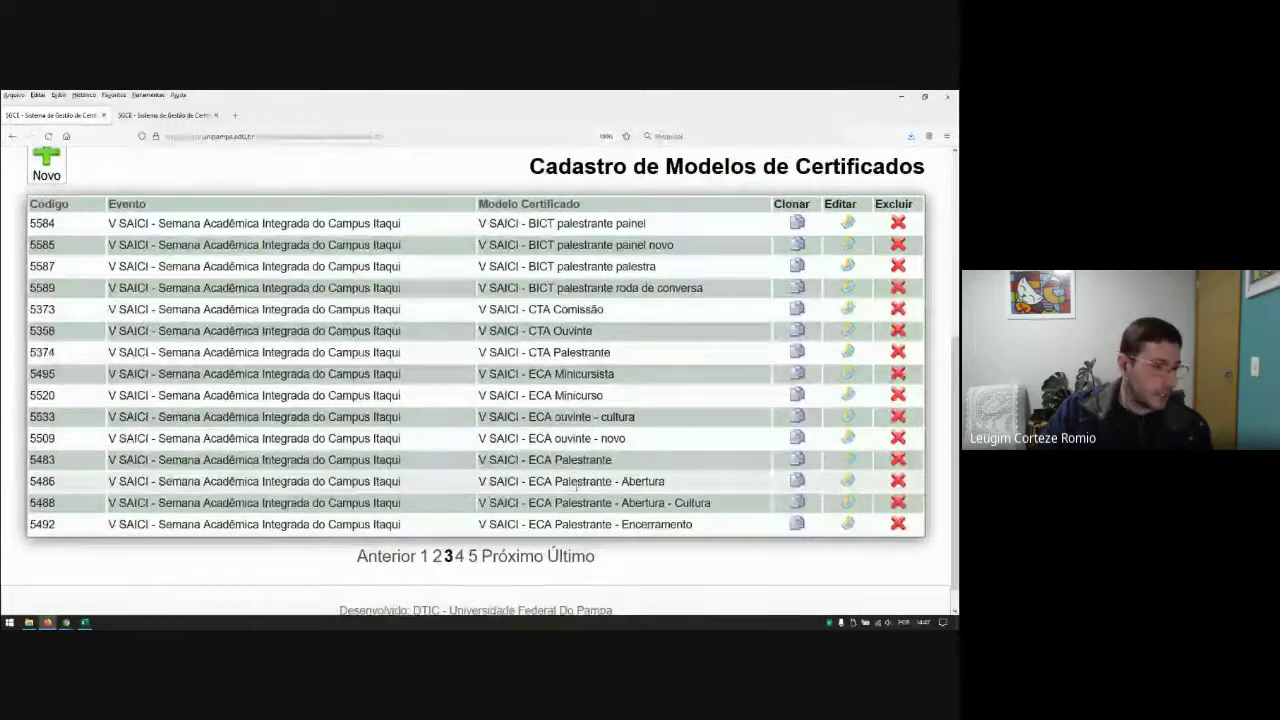
pyautogui.scroll(-1, 584, 478)
pyautogui.click(512, 532)
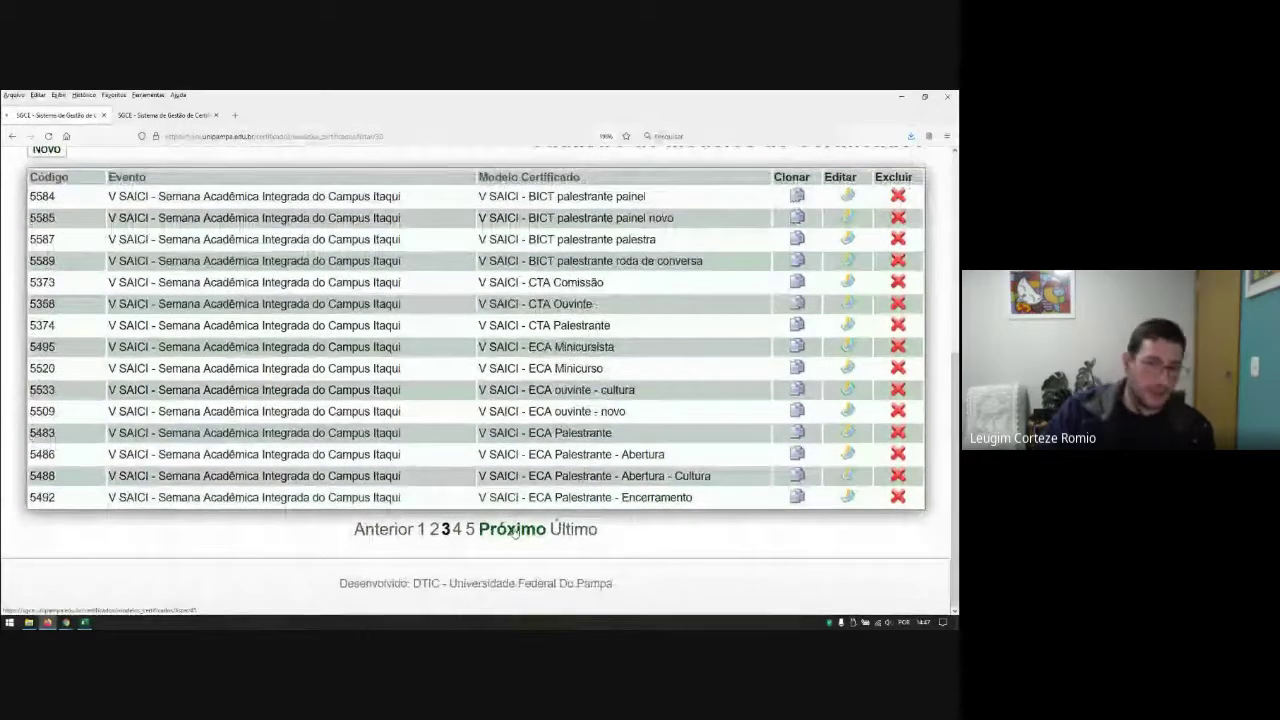
pyautogui.scroll(-3, 584, 432)
pyautogui.scroll(-1, 584, 432)
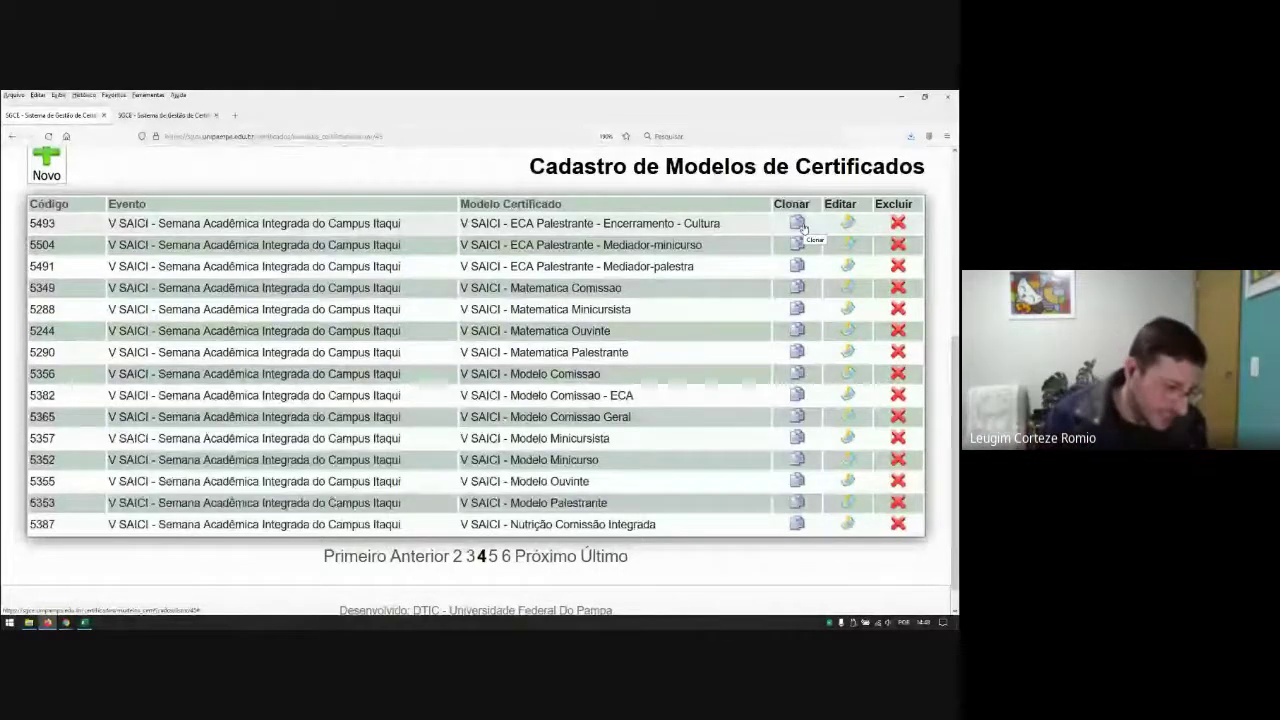
# Step: Clone the ECA Palestrante - Encerramento - Cultura model and return to the top of the register
pyautogui.click(800, 226)
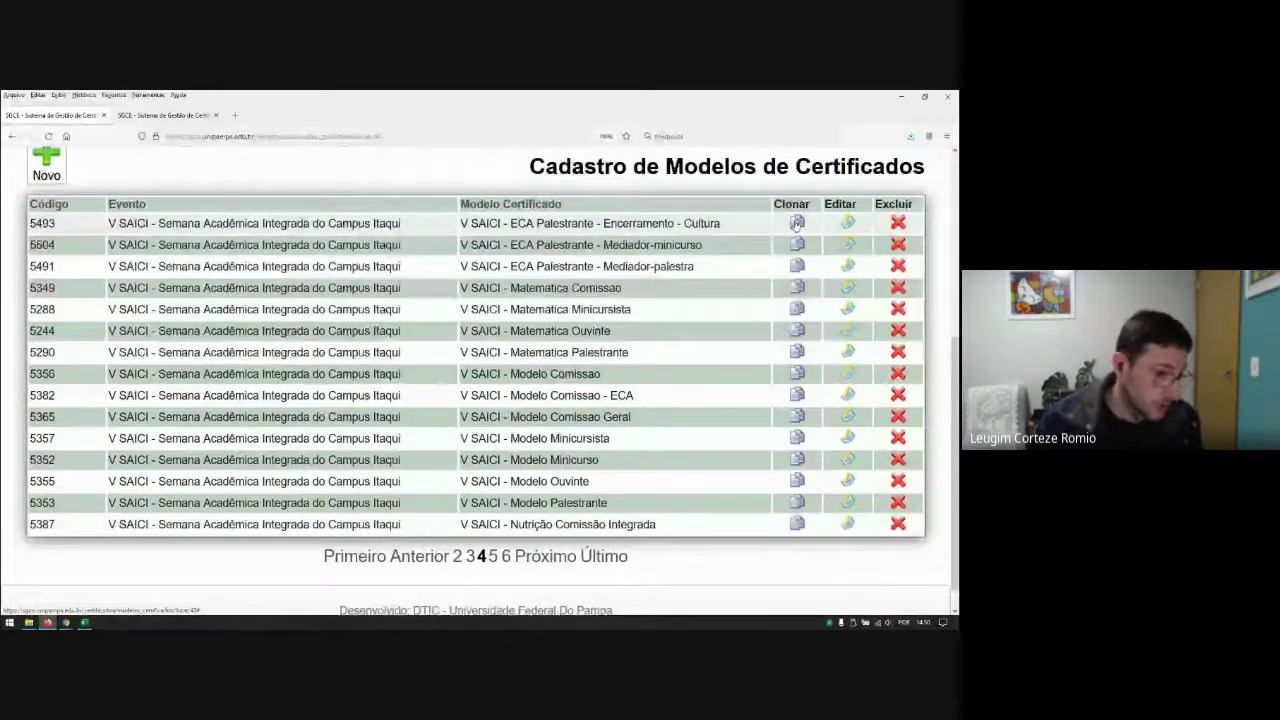
pyautogui.scroll(2, 797, 222)
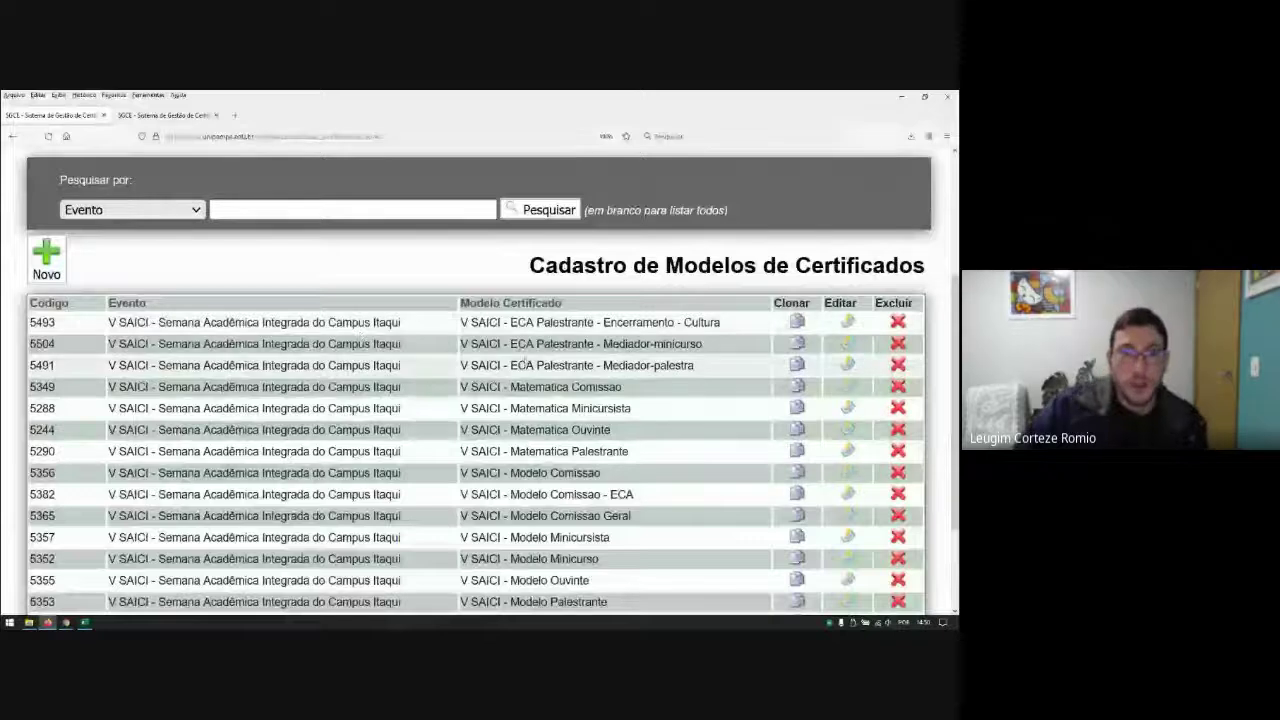
pyautogui.scroll(3, 519, 357)
# Step: Open Avaliação de Certificados and choose event V SAICI with model Certificado Ouvinte - Teste SGCE
pyautogui.moveTo(519, 357)
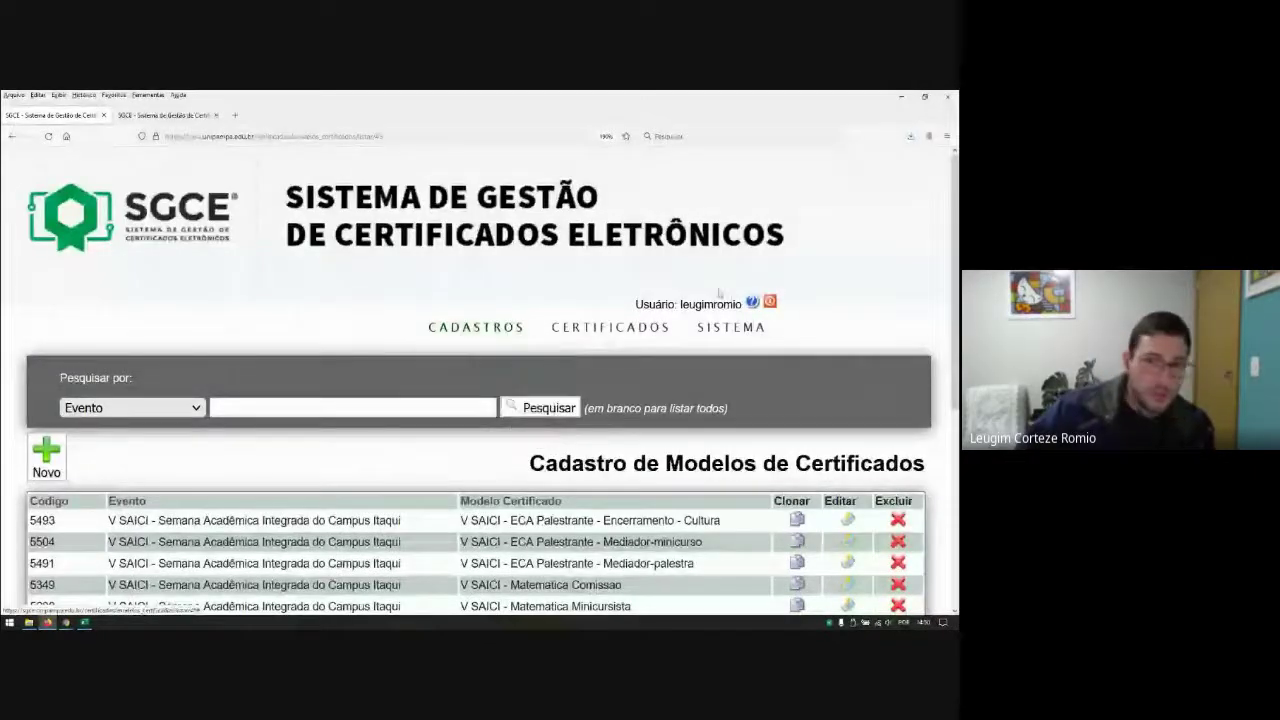
pyautogui.moveTo(615, 332)
pyautogui.scroll(-2, 575, 390)
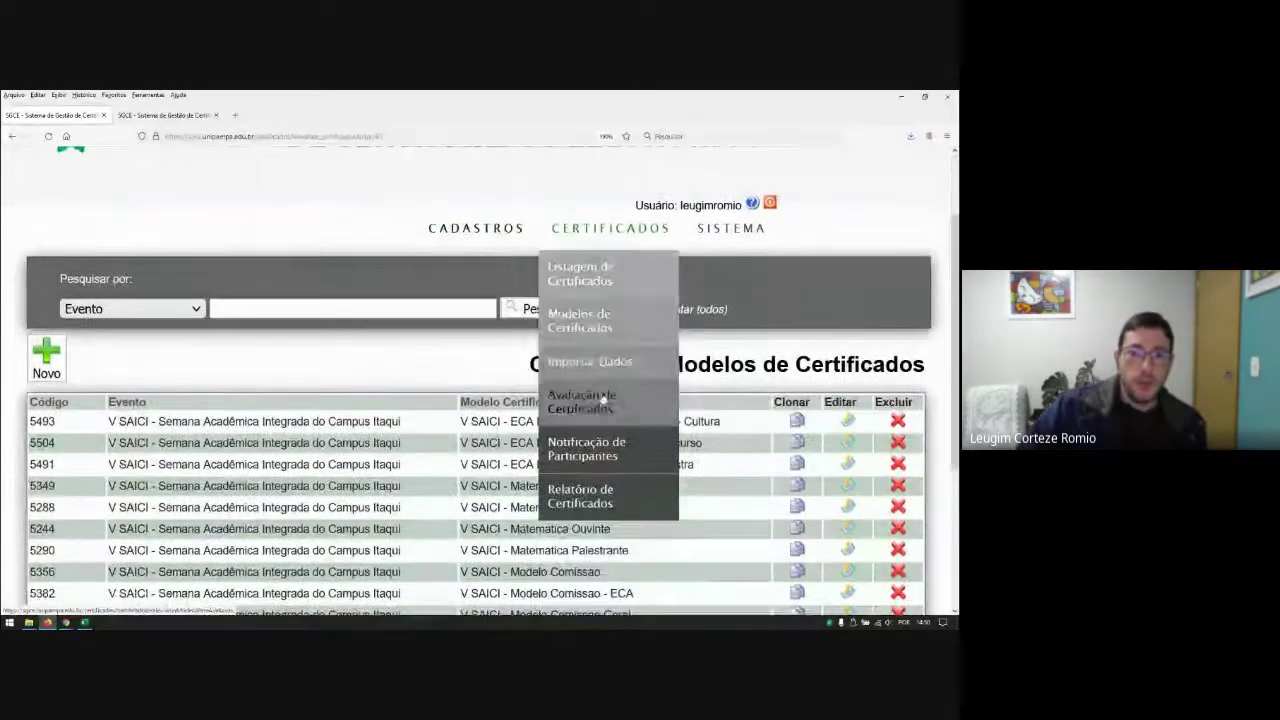
pyautogui.click(570, 400)
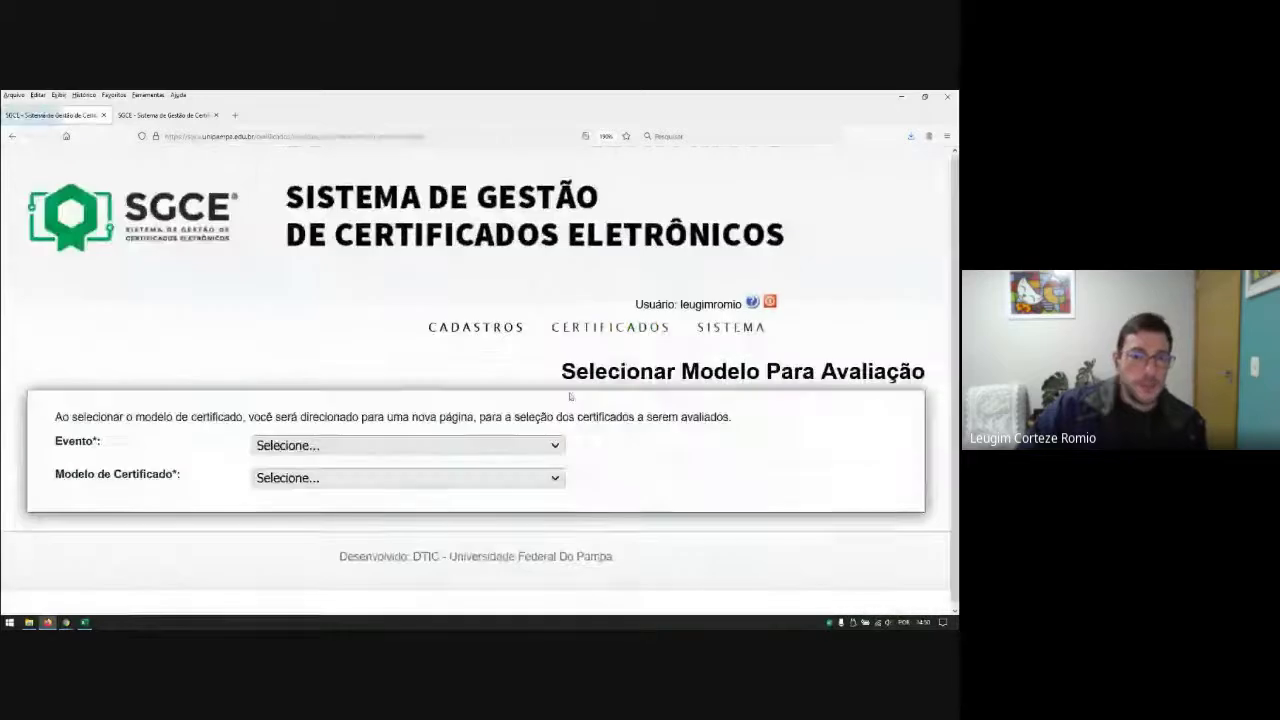
pyautogui.click(370, 445)
pyautogui.click(336, 515)
pyautogui.click(352, 477)
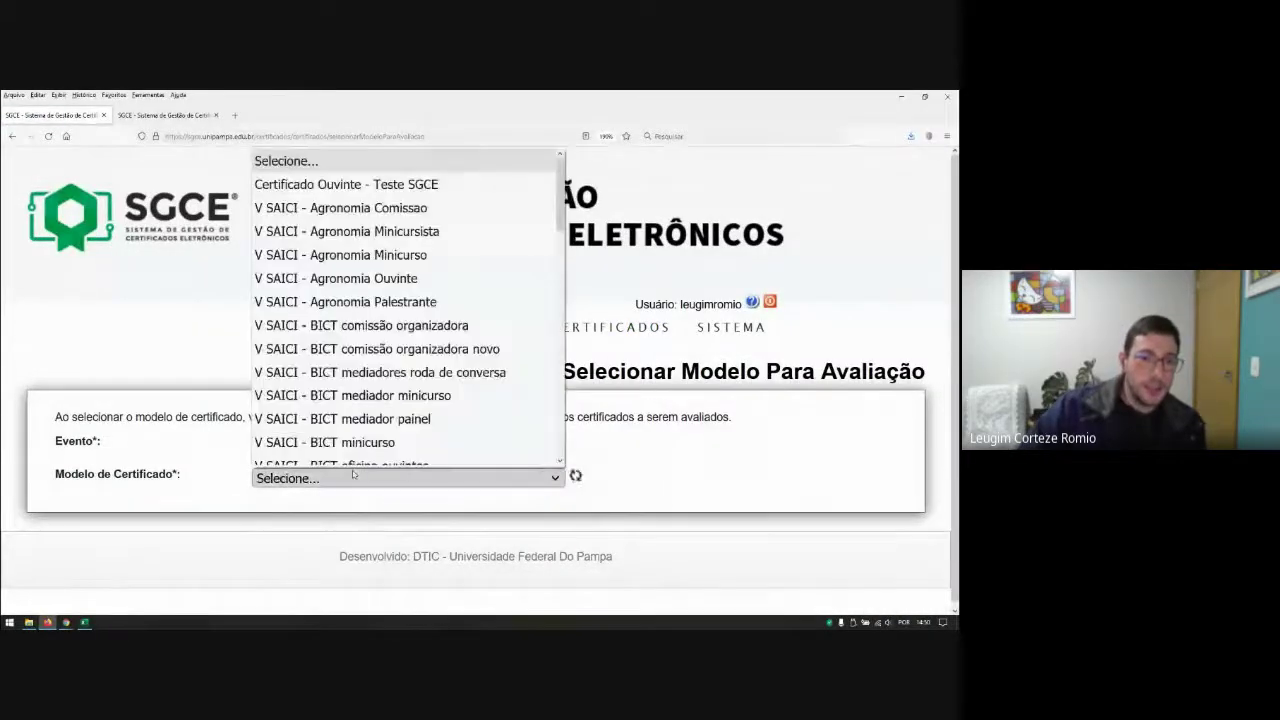
pyautogui.click(374, 176)
pyautogui.scroll(-5, 427, 442)
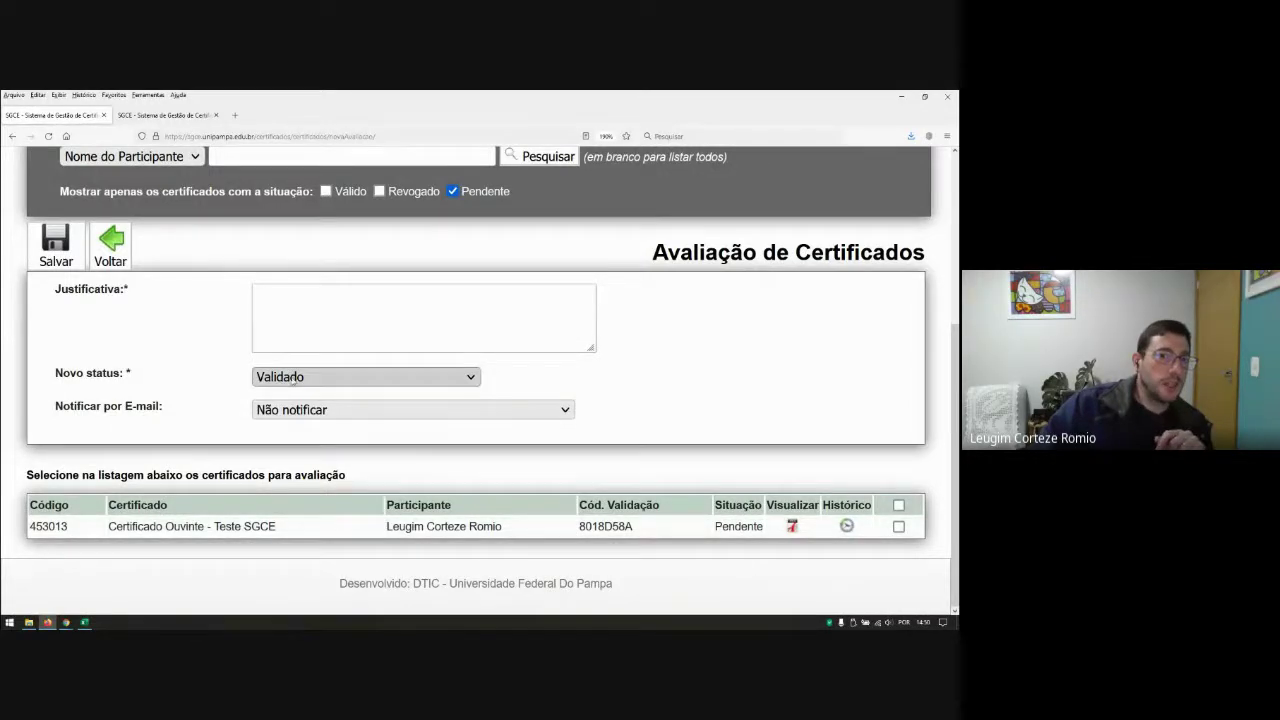
pyautogui.scroll(2, 629, 329)
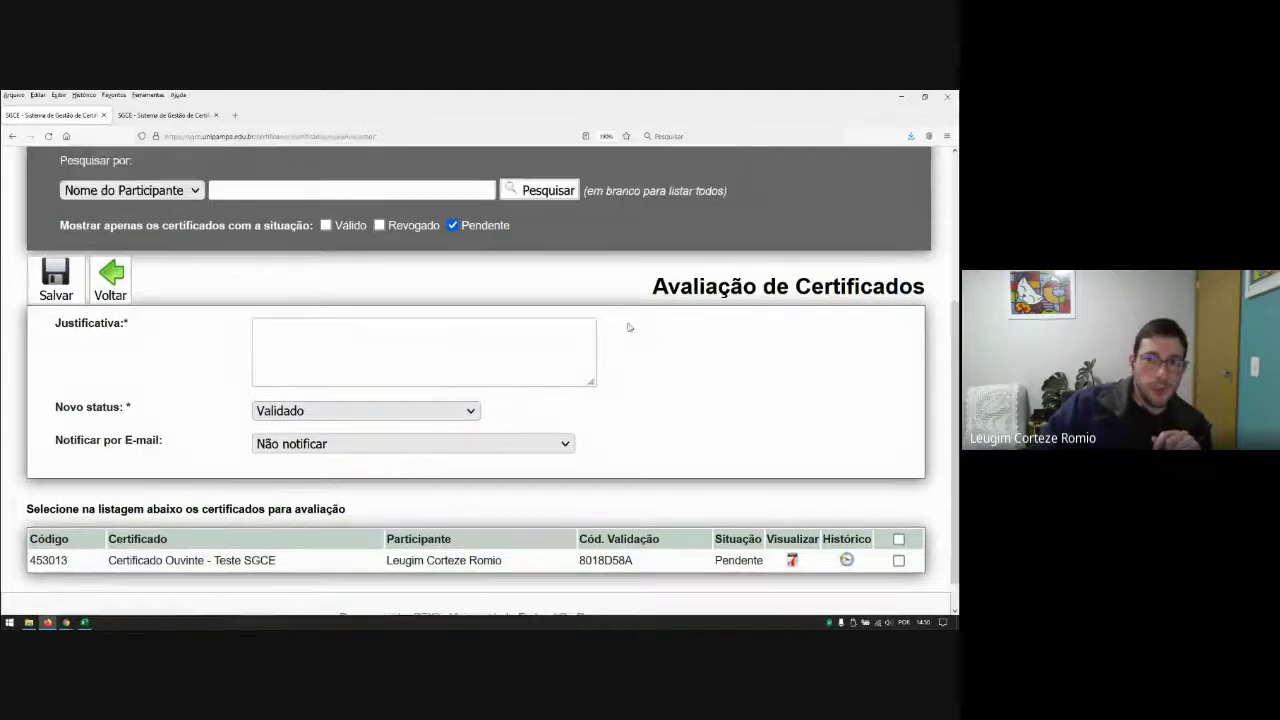
# Step: Restart Avaliação de Certificados and reselect V SAICI with Certificado Ouvinte - Teste SGCE
pyautogui.moveTo(607, 187)
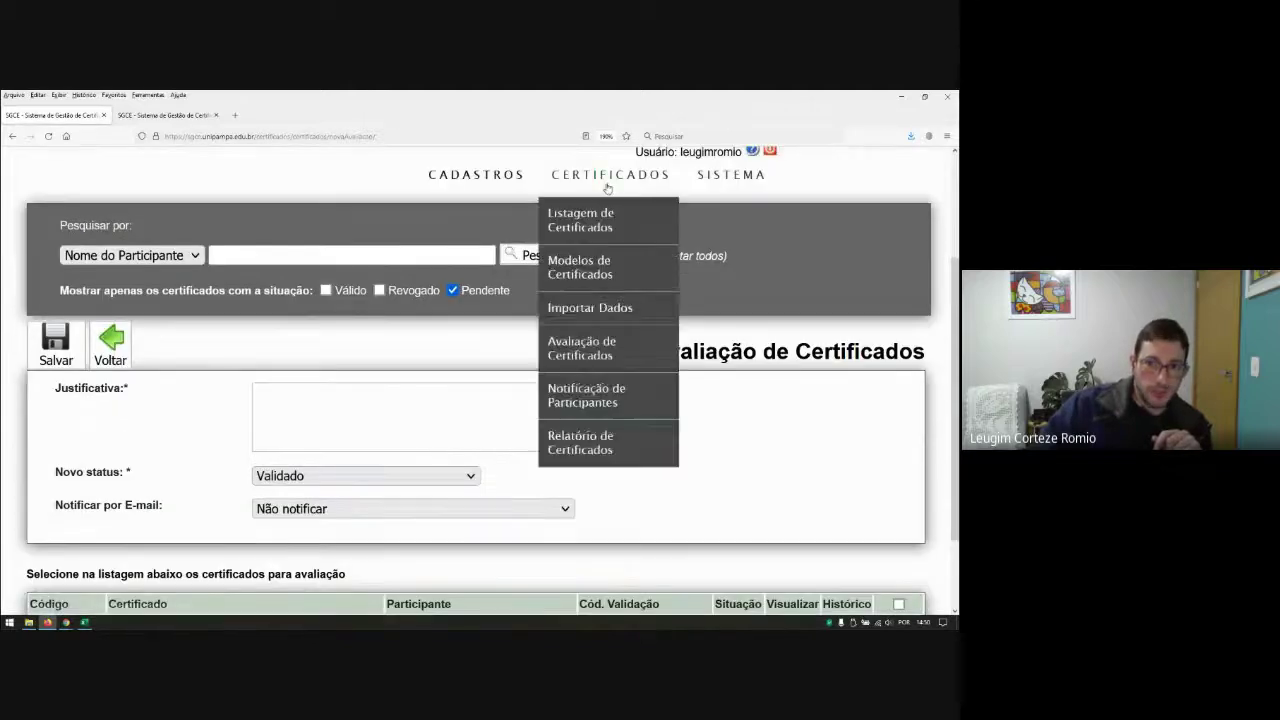
pyautogui.click(588, 346)
pyautogui.click(356, 446)
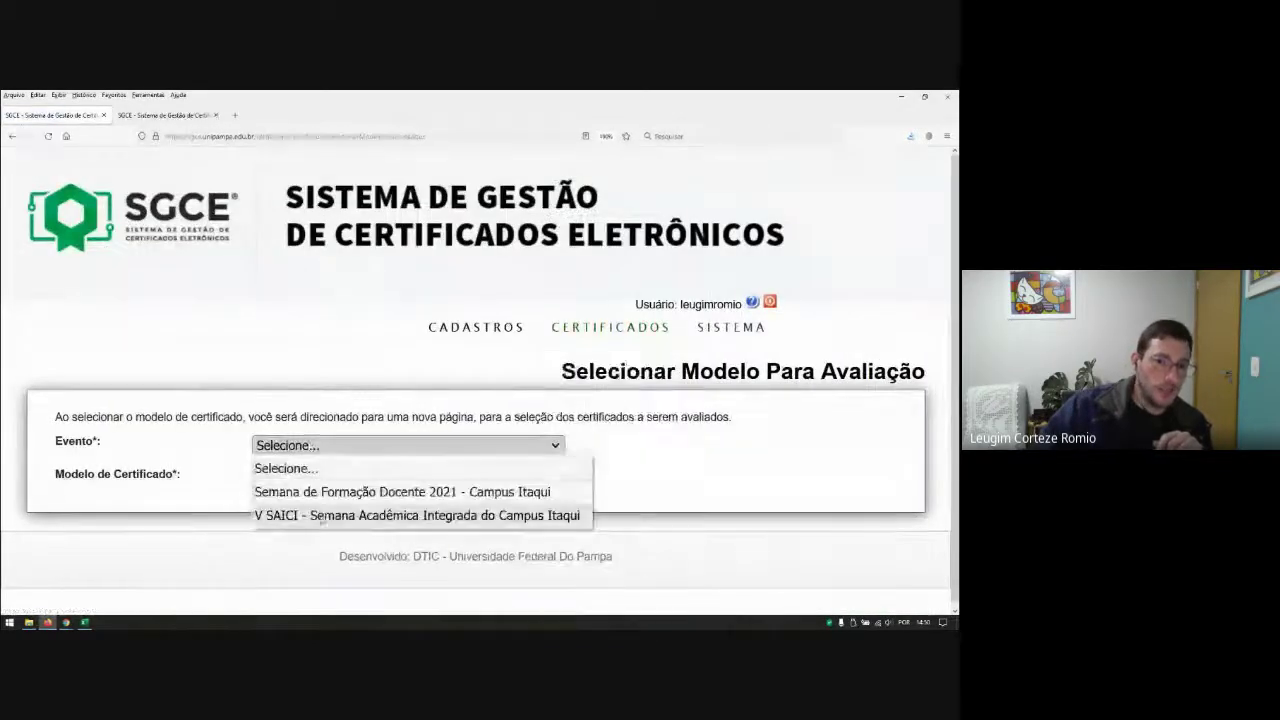
pyautogui.click(340, 514)
pyautogui.click(308, 478)
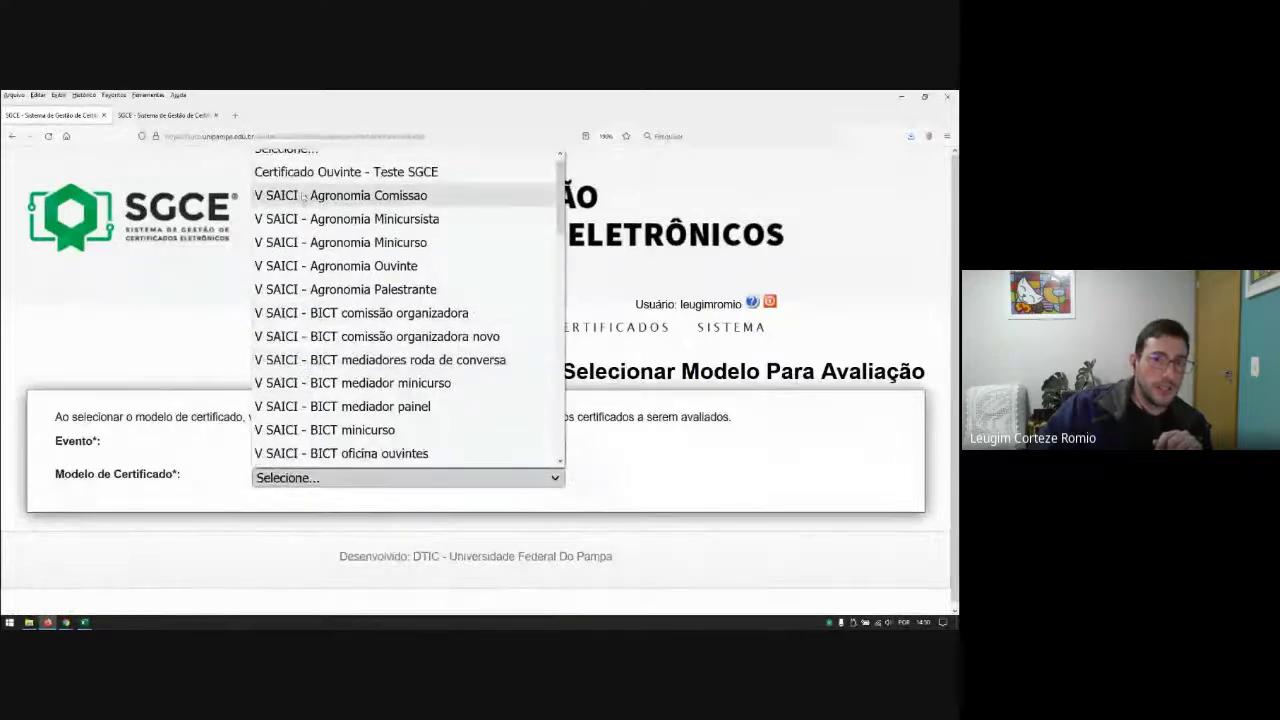
pyautogui.click(335, 176)
pyautogui.scroll(-5, 684, 443)
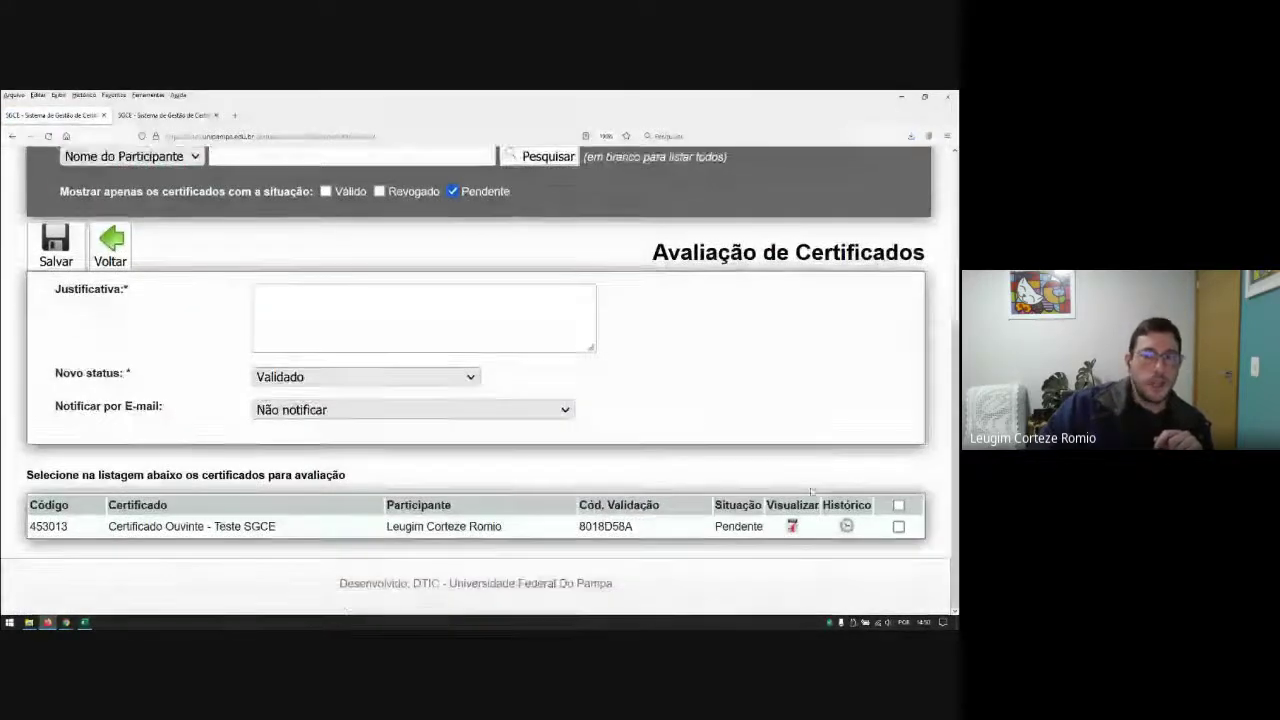
# Step: Select only certificate 453013 in the evaluation list
pyautogui.click(899, 527)
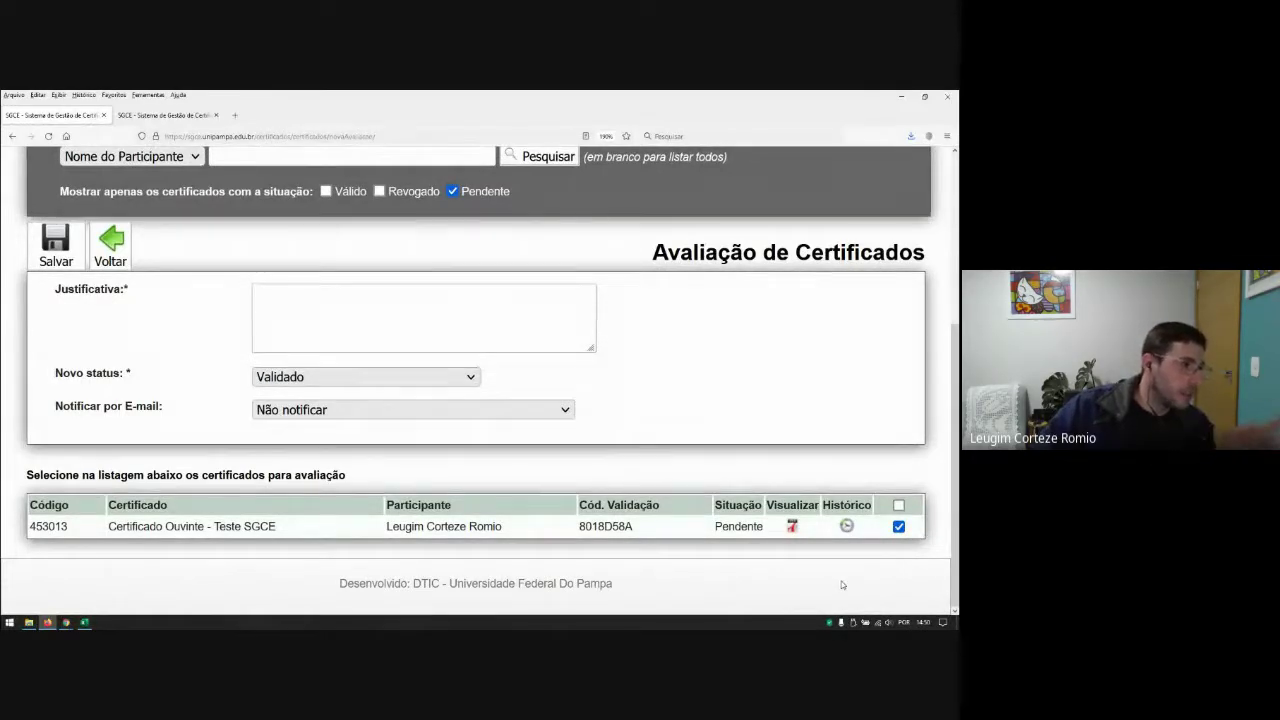
pyautogui.click(899, 506)
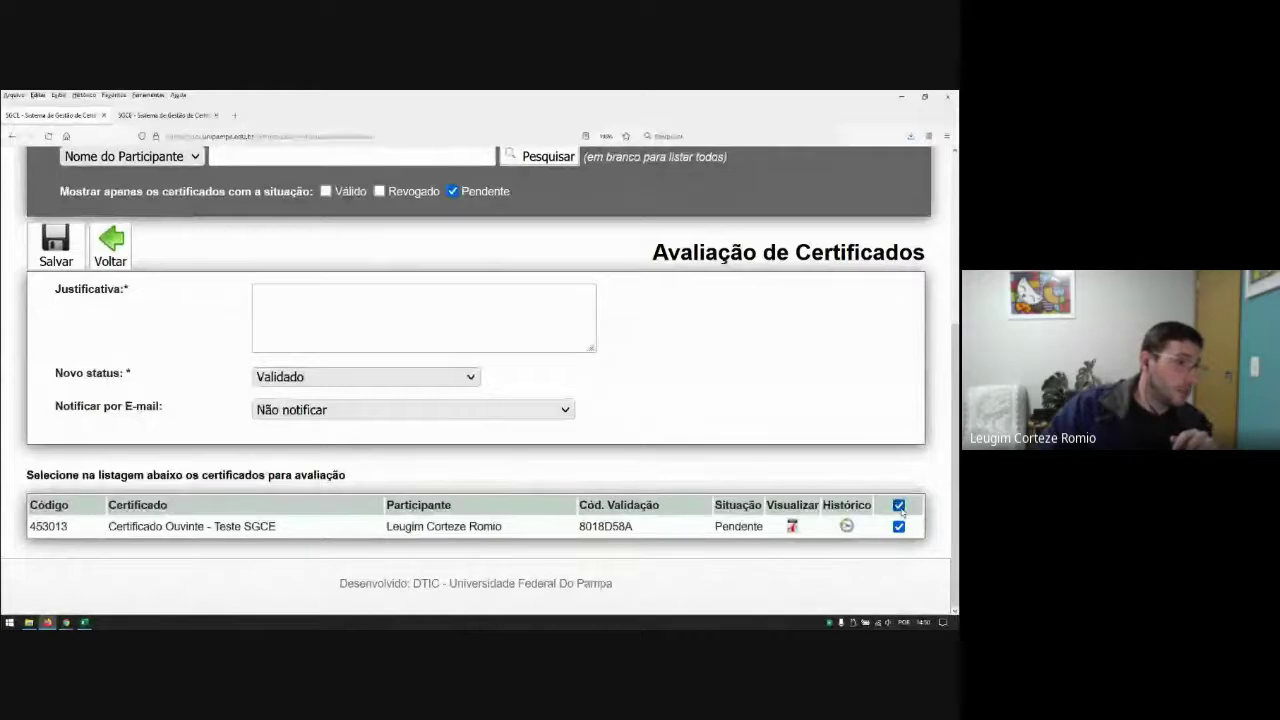
pyautogui.click(899, 506)
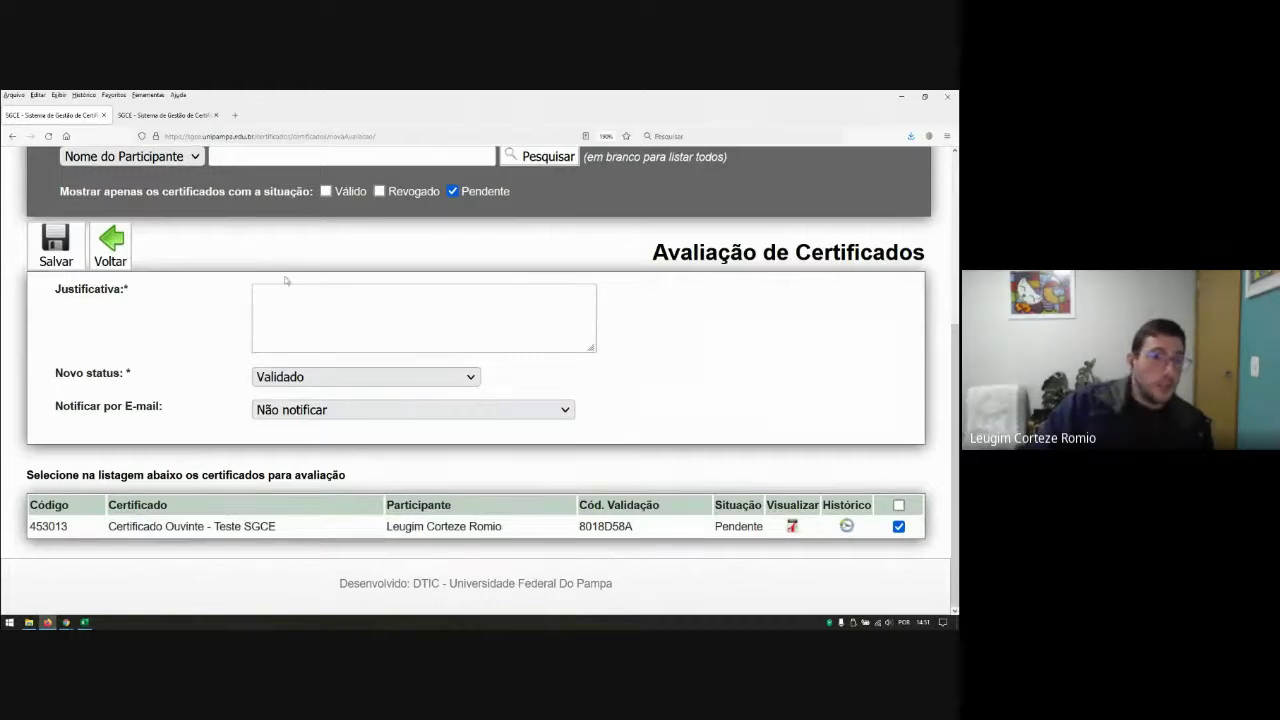
# Step: Enter the justification 'Certificados Corretos!!!'
pyautogui.click(470, 304)
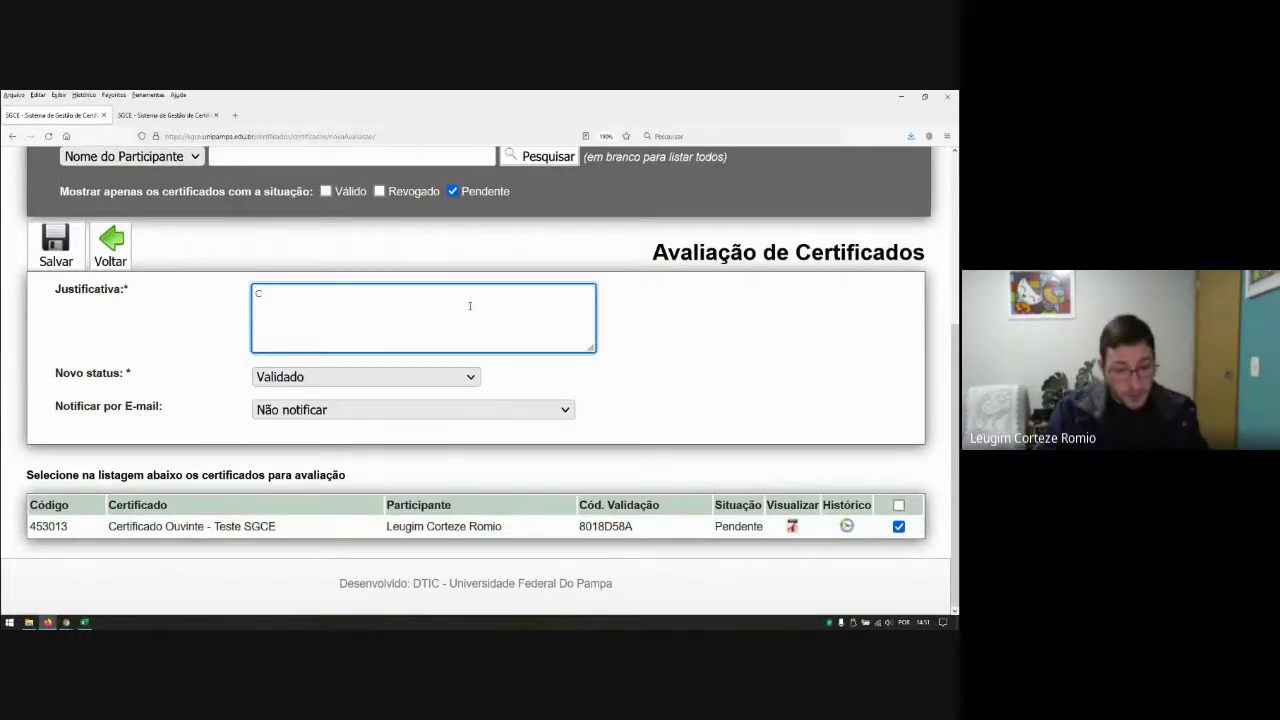
pyautogui.write('Certificados')
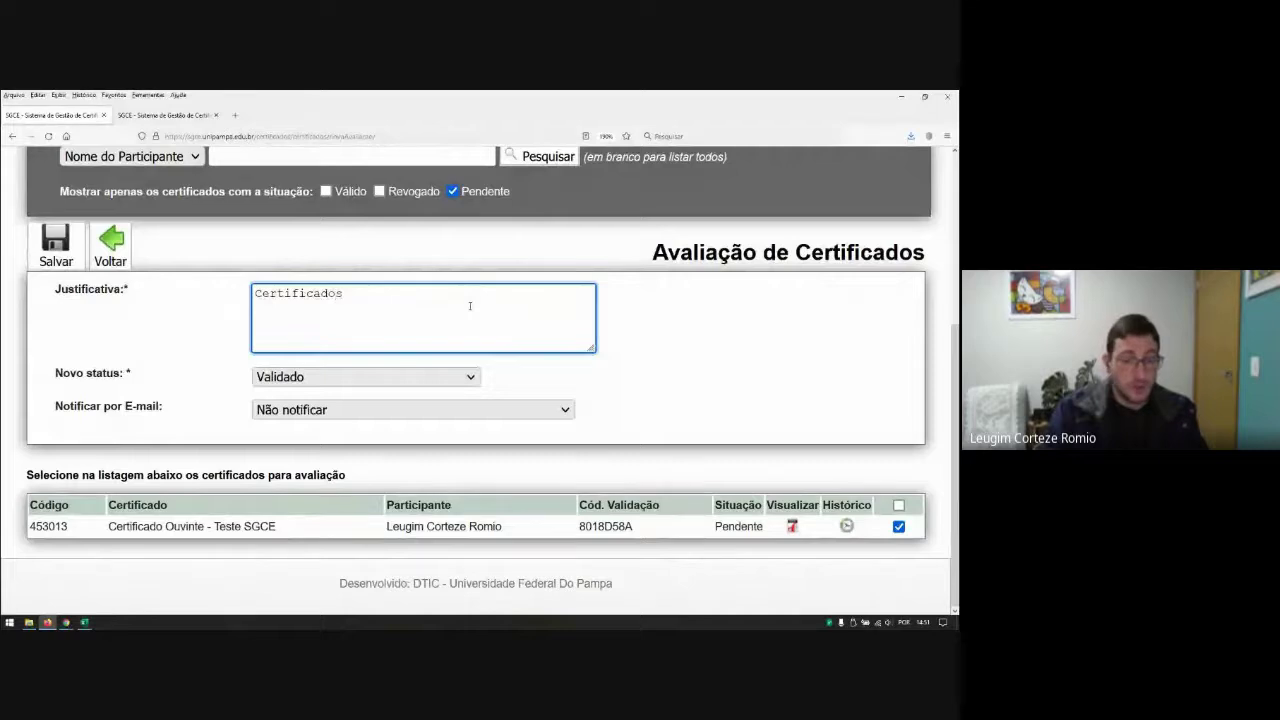
pyautogui.press('BackSpace')
pyautogui.press('BackSpace')
pyautogui.press('BackSpace')
pyautogui.press('BackSpace')
pyautogui.press('BackSpace')
pyautogui.press('BackSpace')
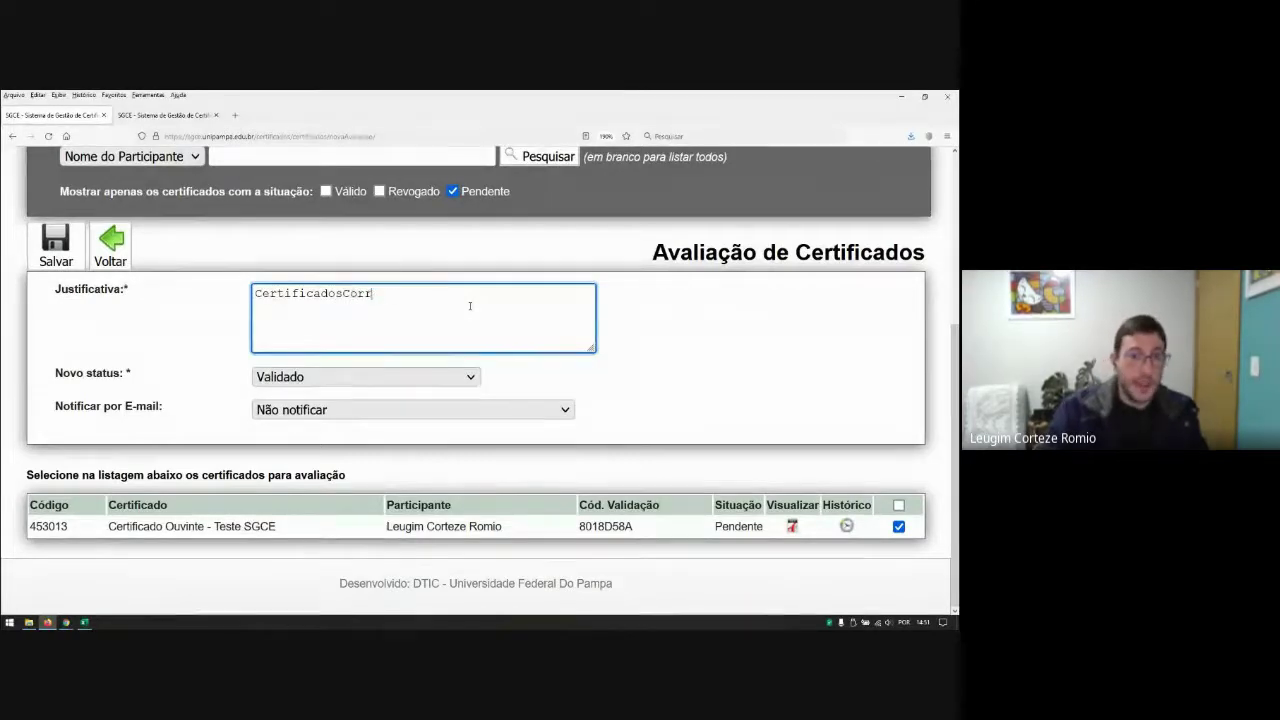
pyautogui.write('Corretos!!!')
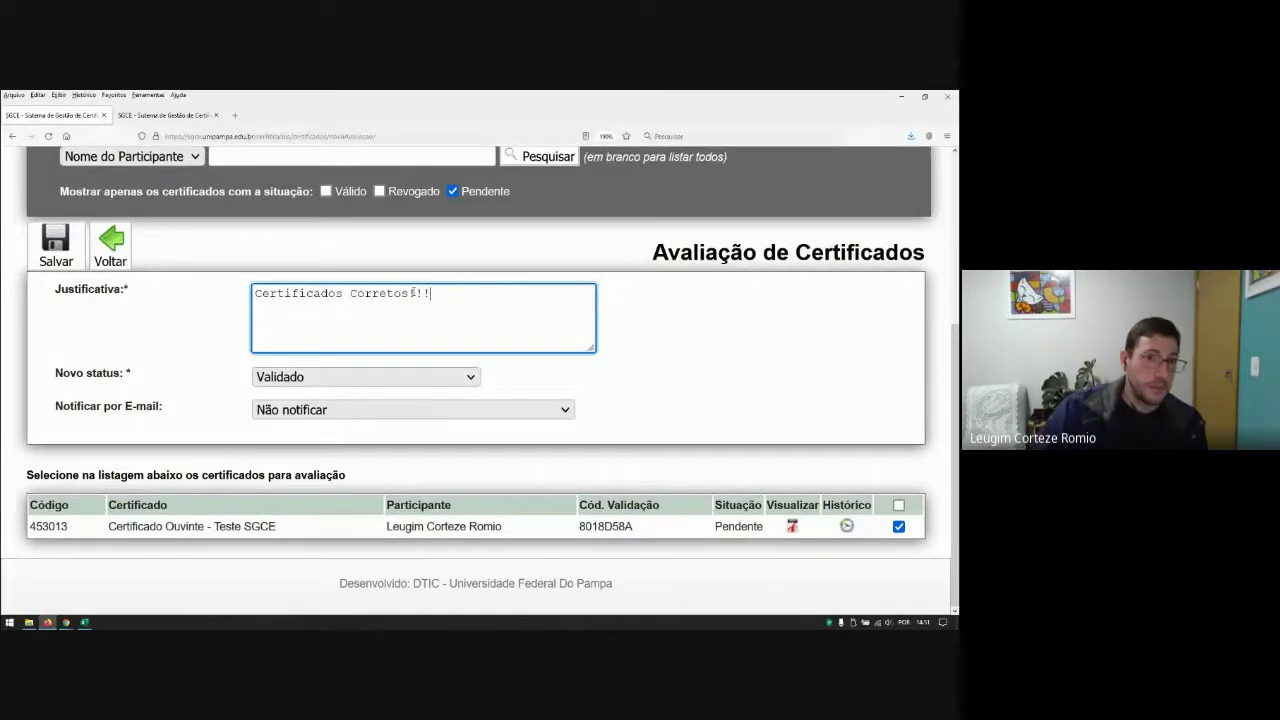
# Step: Check that the Novo status dropdown is set to Validado
pyautogui.click(337, 376)
pyautogui.click(337, 376)
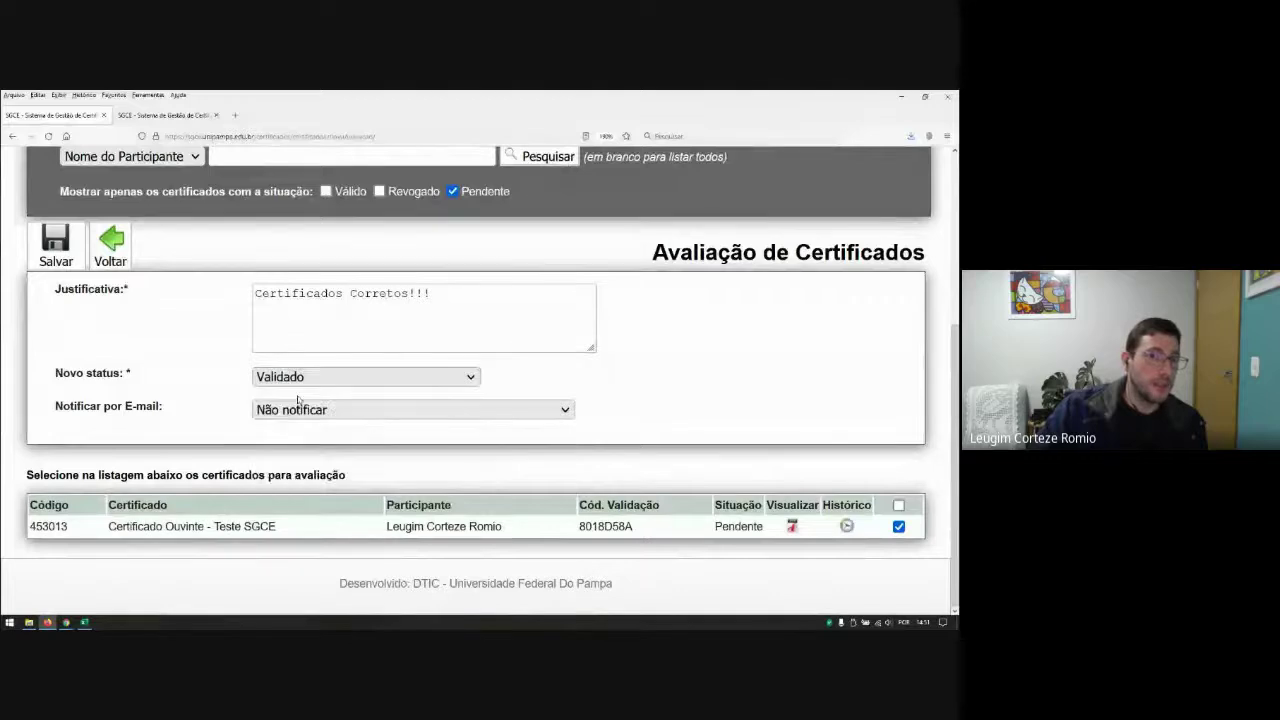
pyautogui.click(390, 377)
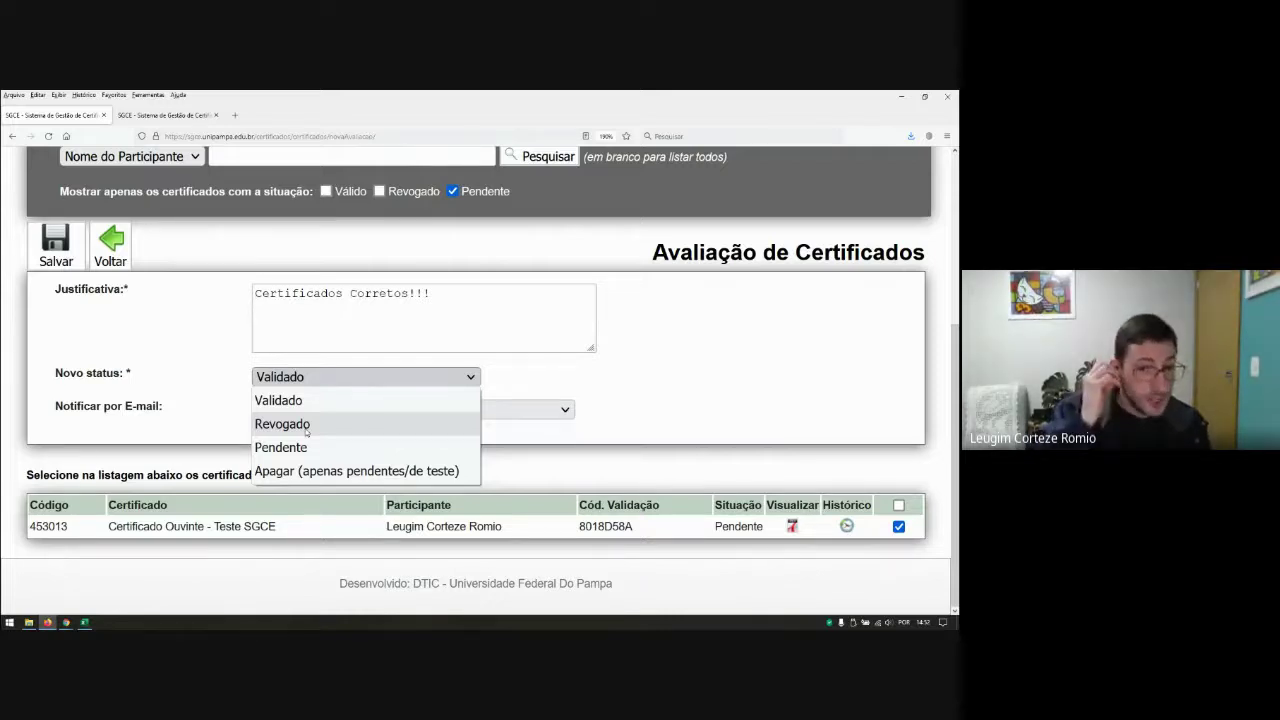
pyautogui.click(299, 400)
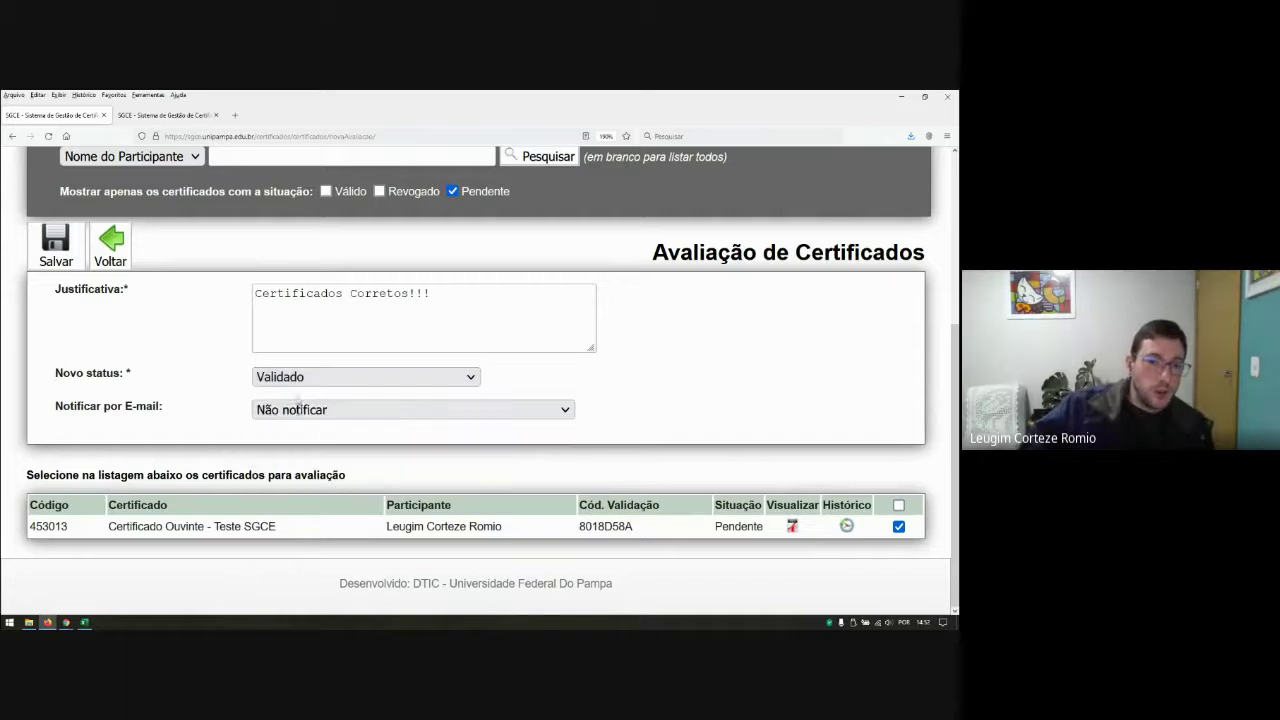
pyautogui.click(326, 413)
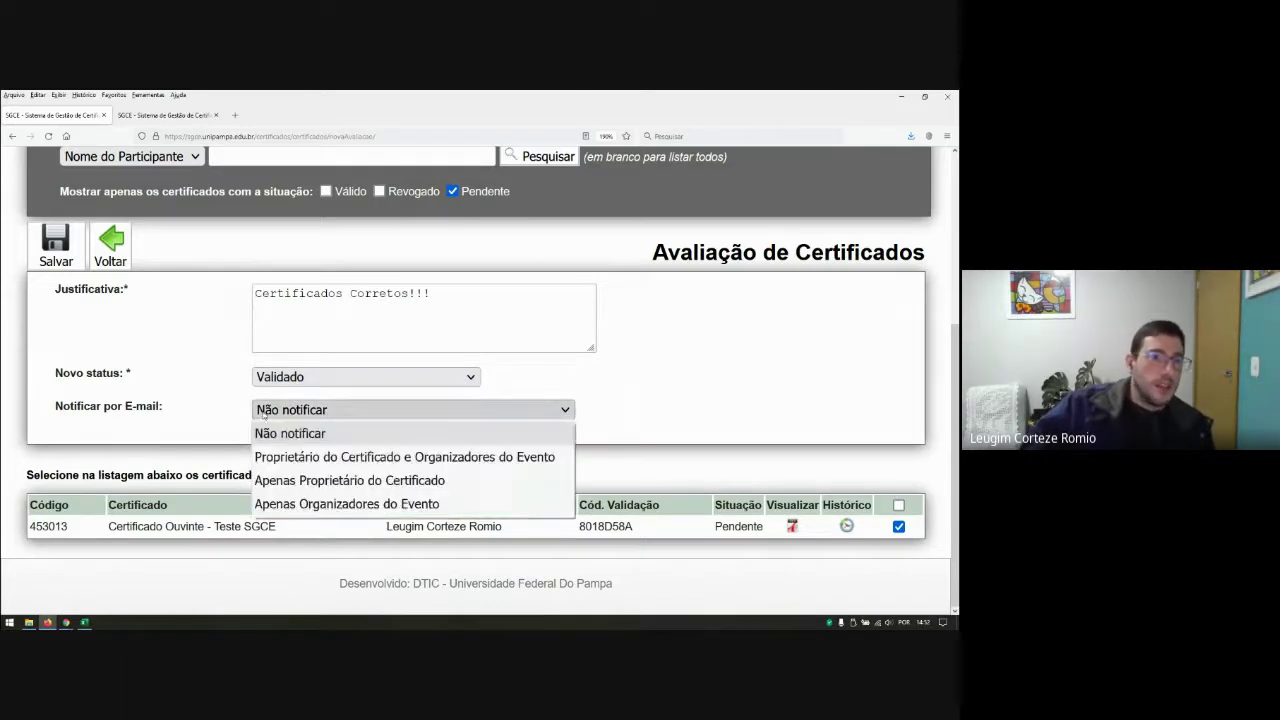
pyautogui.click(264, 417)
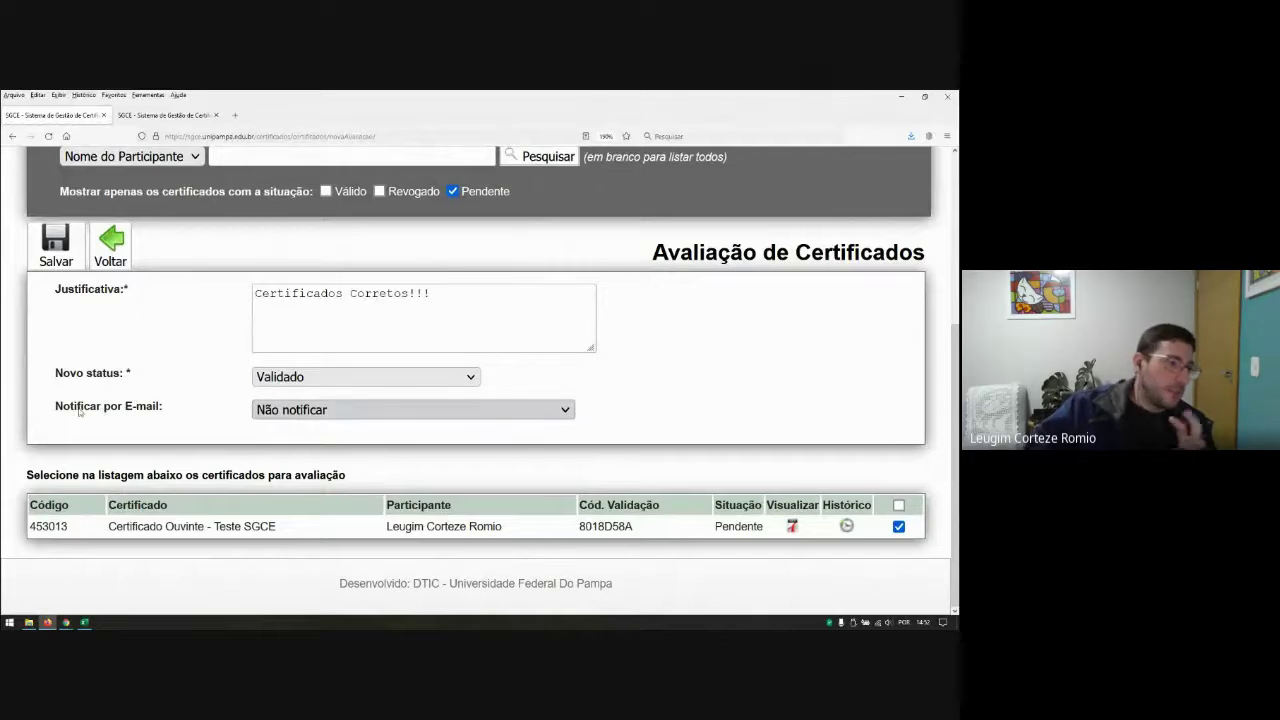
pyautogui.click(293, 409)
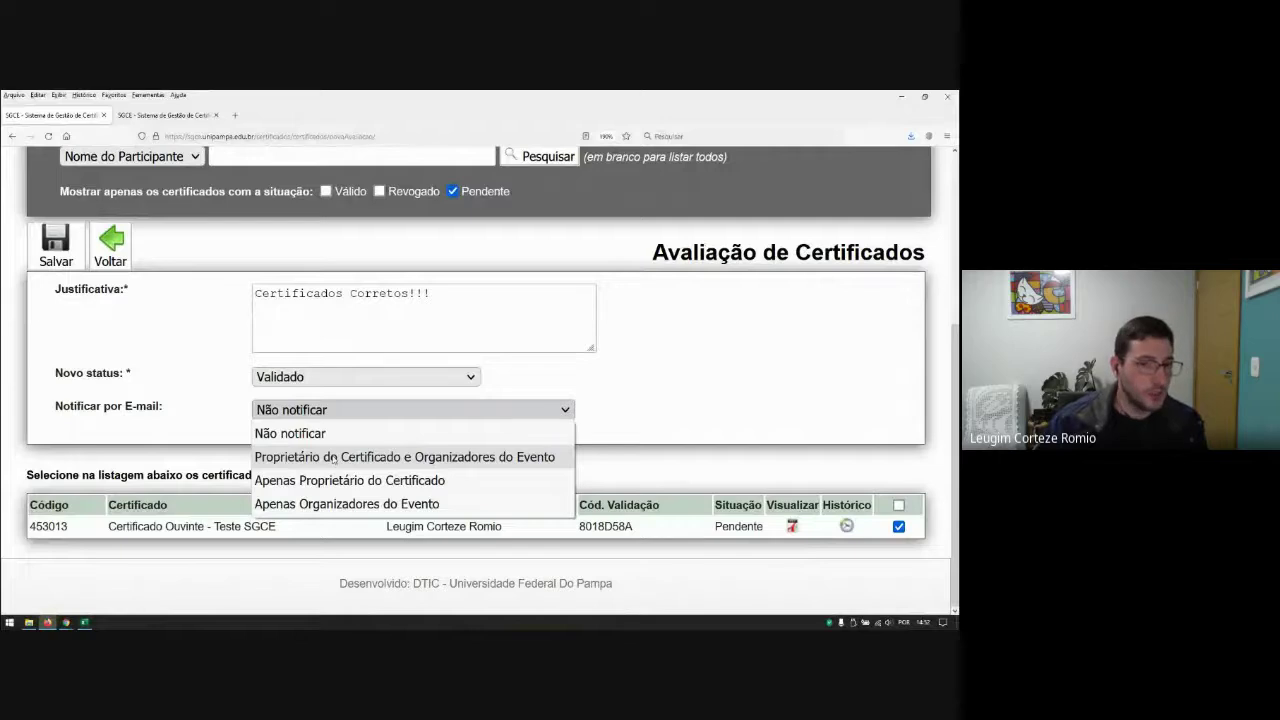
pyautogui.click(169, 428)
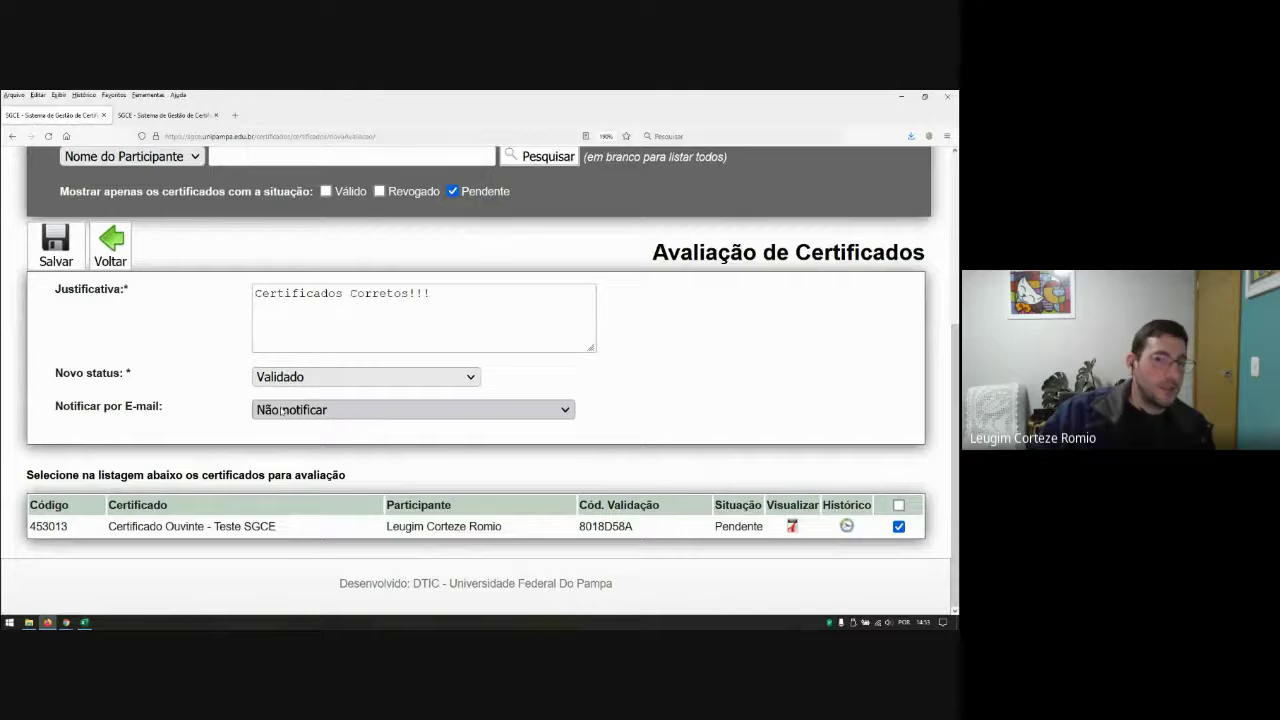
pyautogui.click(284, 412)
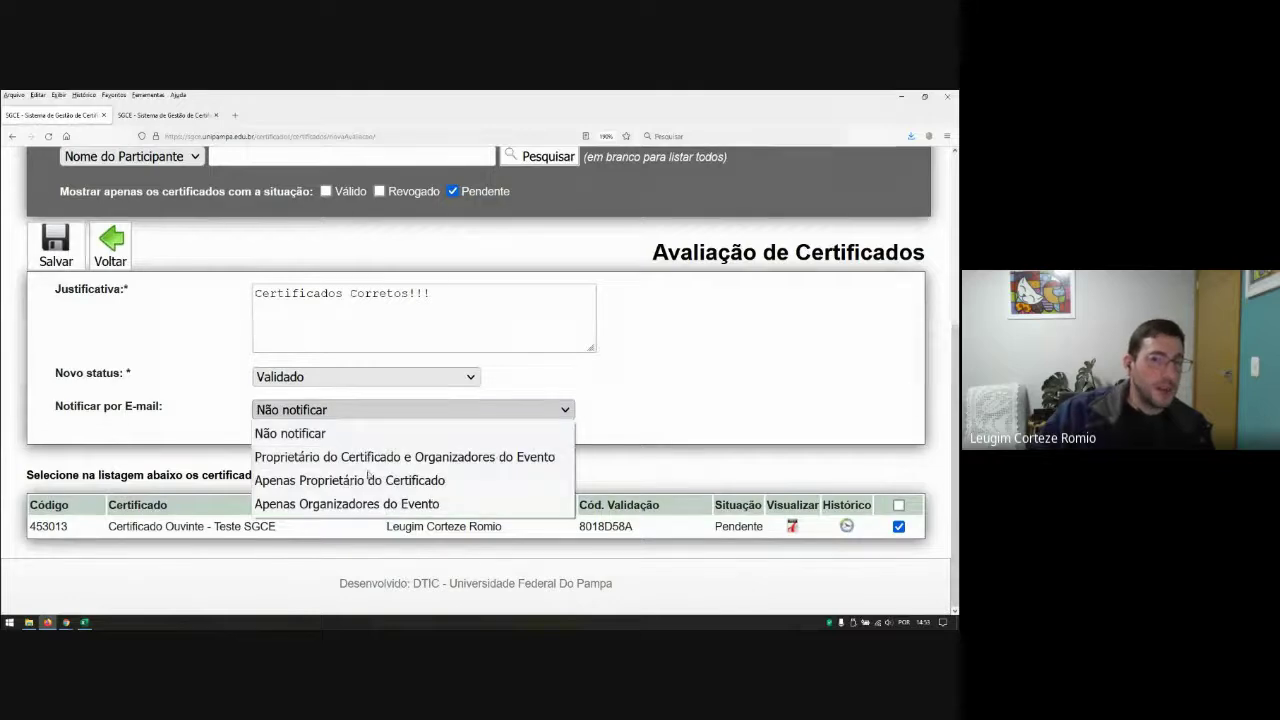
pyautogui.click(316, 437)
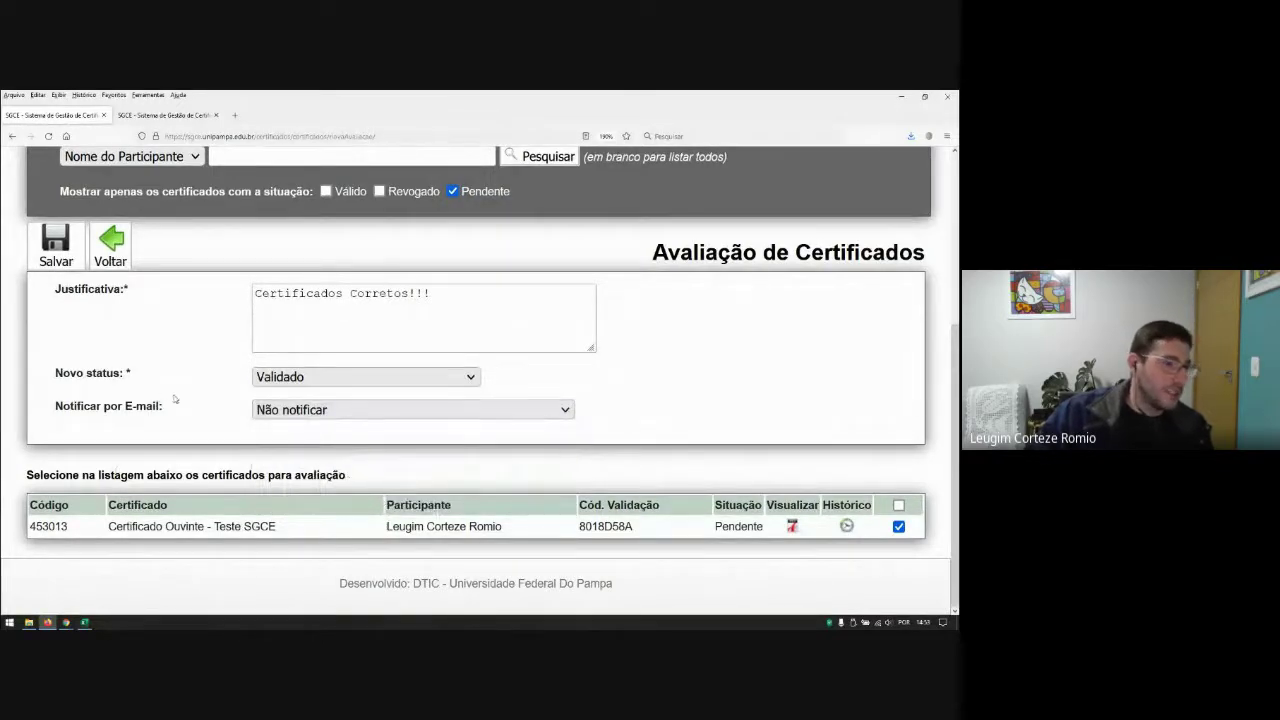
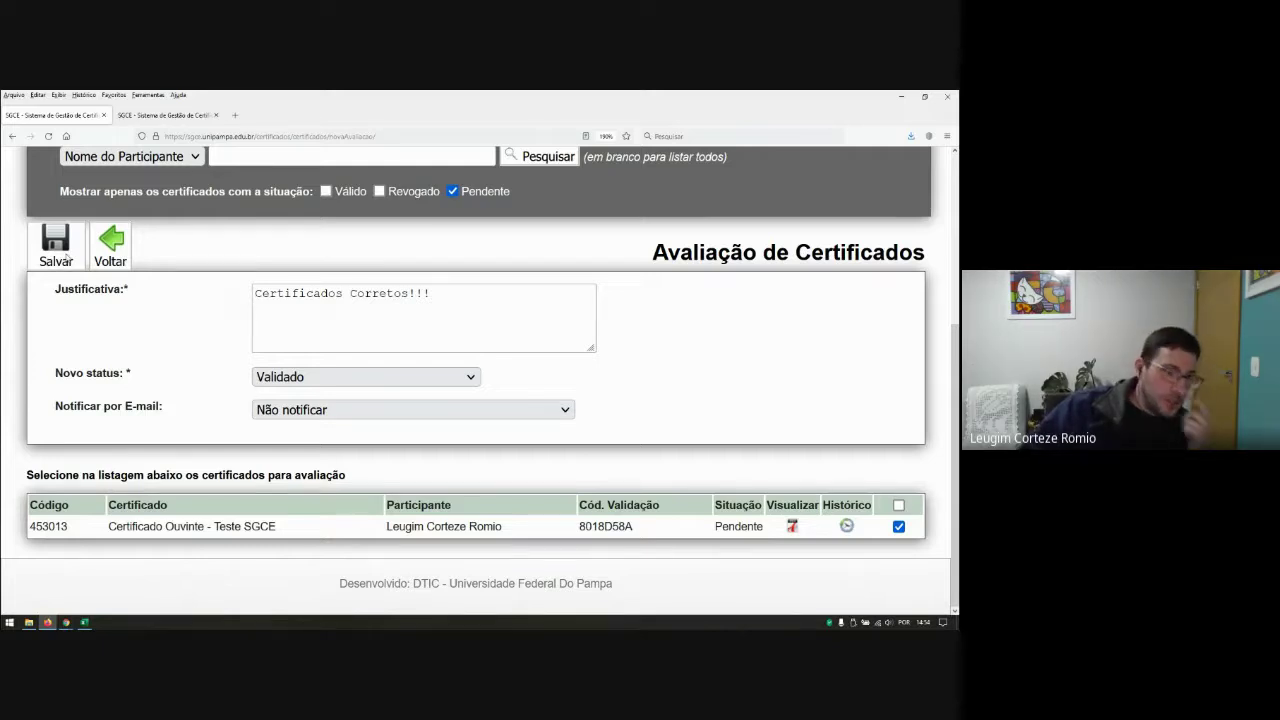
# Step: Keep e-mail notification at Não notificar and save the evaluation as Validado
pyautogui.click(297, 412)
pyautogui.click(312, 412)
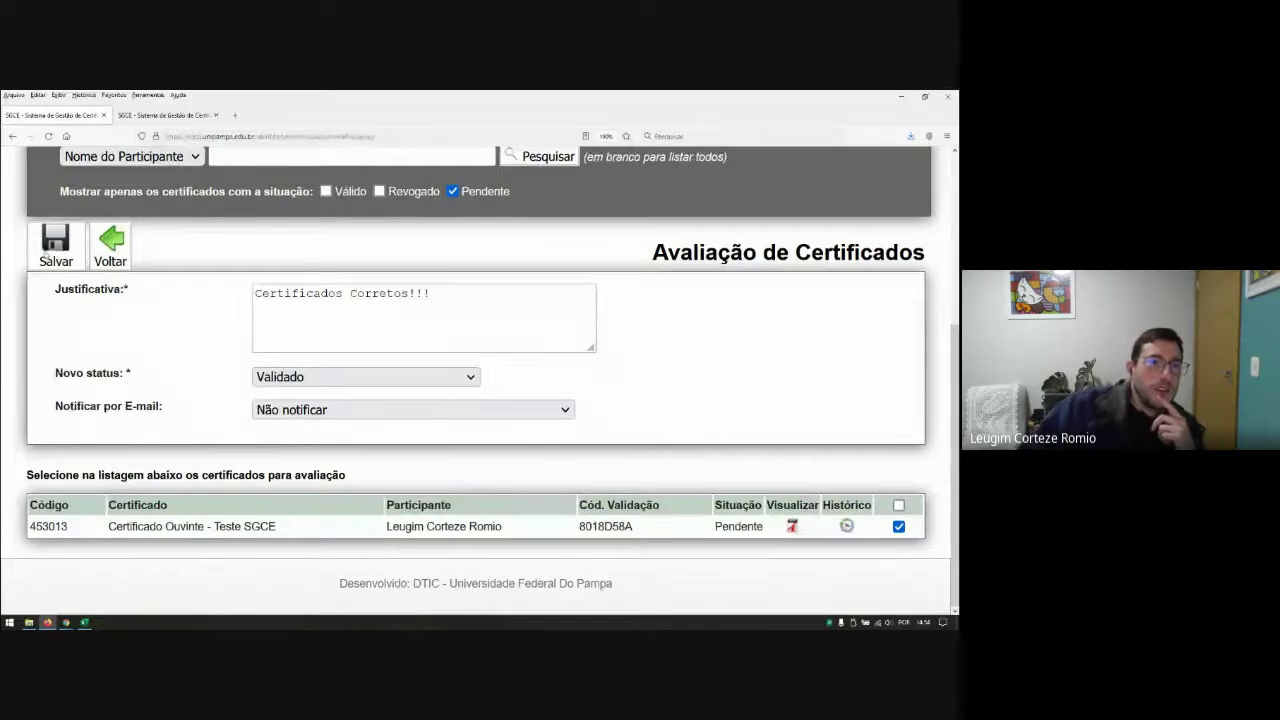
pyautogui.click(50, 253)
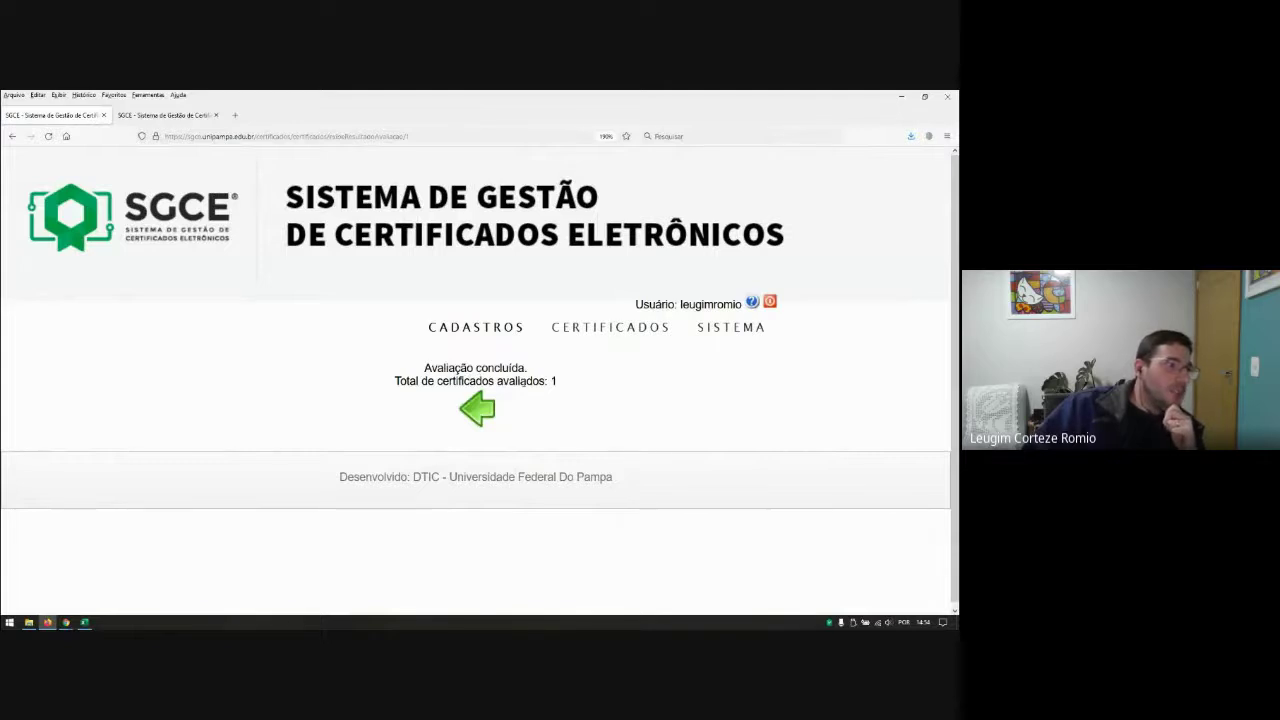
# Step: Reopen Avaliação de Certificados for V SAICI and the Certificado Ouvinte - Teste SGCE model
pyautogui.click(497, 411)
pyautogui.moveTo(621, 328)
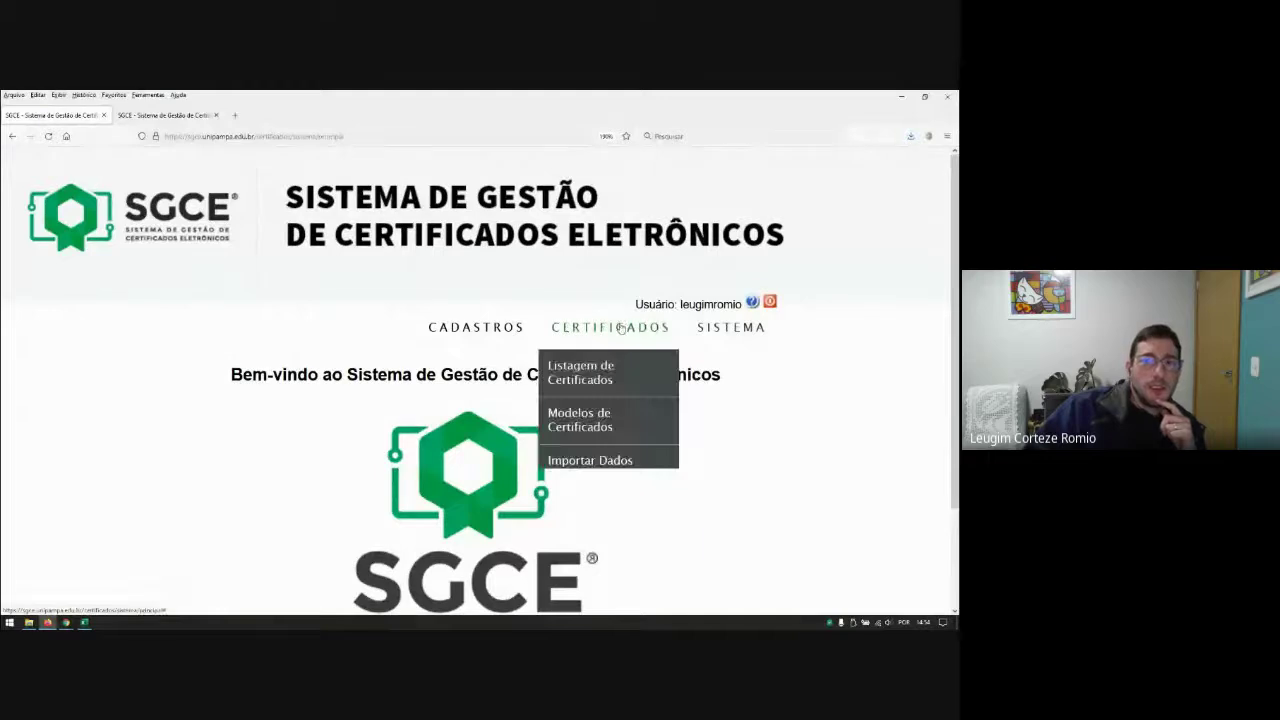
pyautogui.click(580, 500)
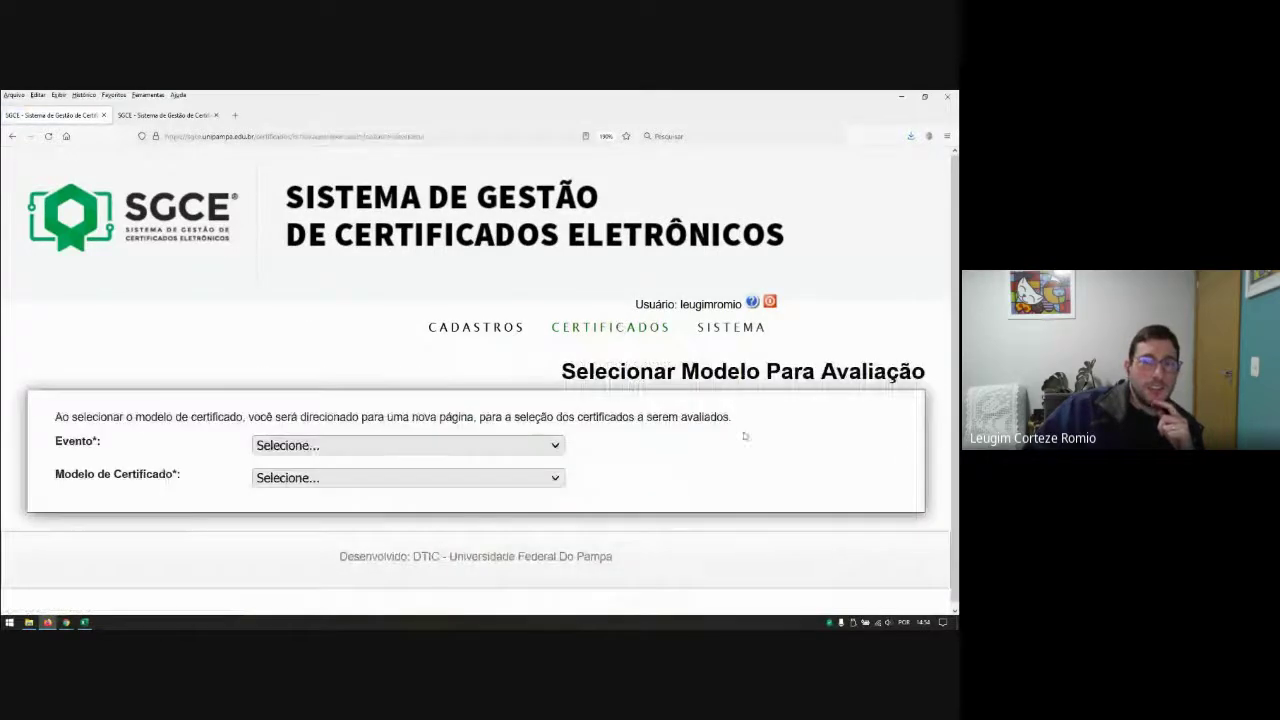
pyautogui.click(370, 446)
pyautogui.click(420, 514)
pyautogui.click(323, 479)
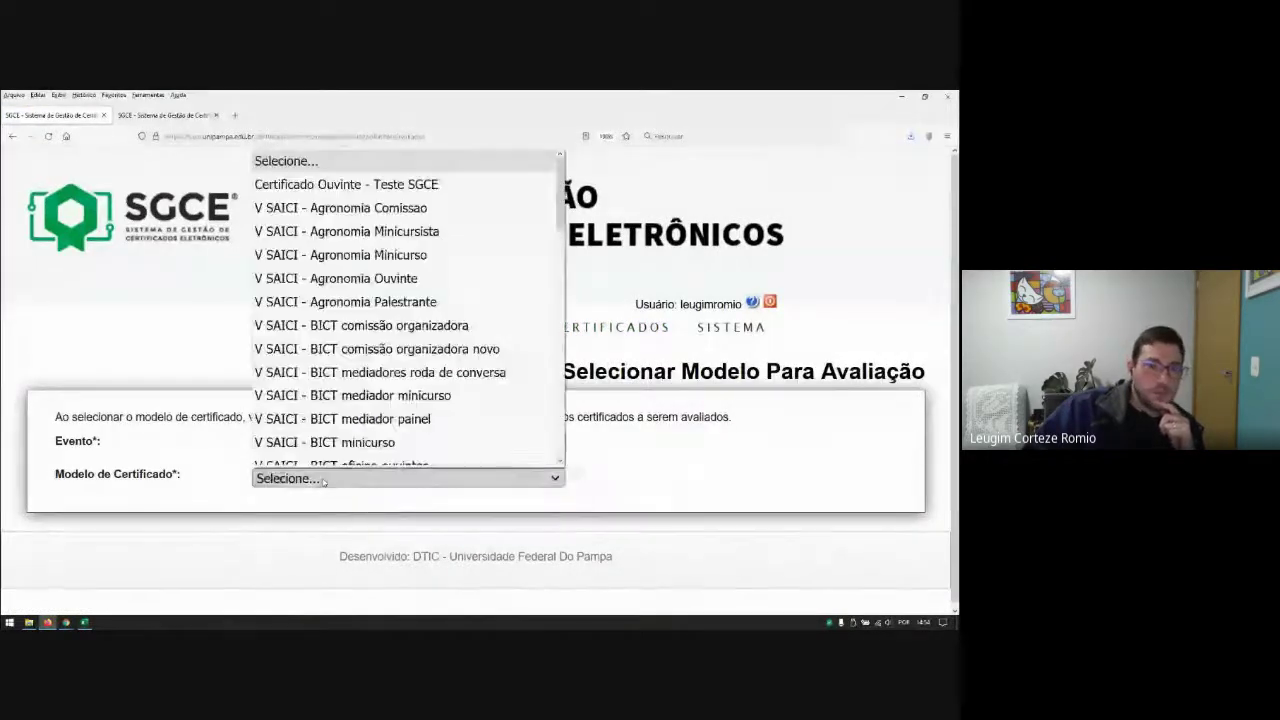
pyautogui.click(346, 184)
pyautogui.moveTo(733, 333)
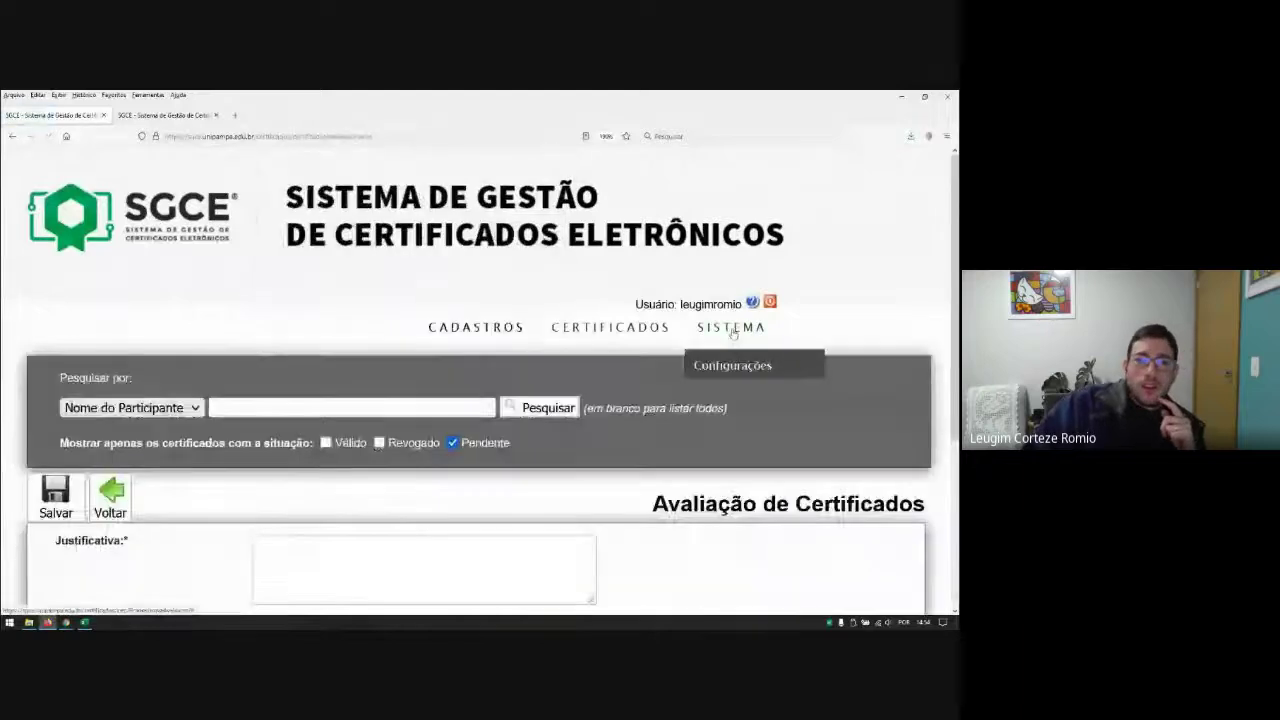
pyautogui.scroll(-3, 733, 333)
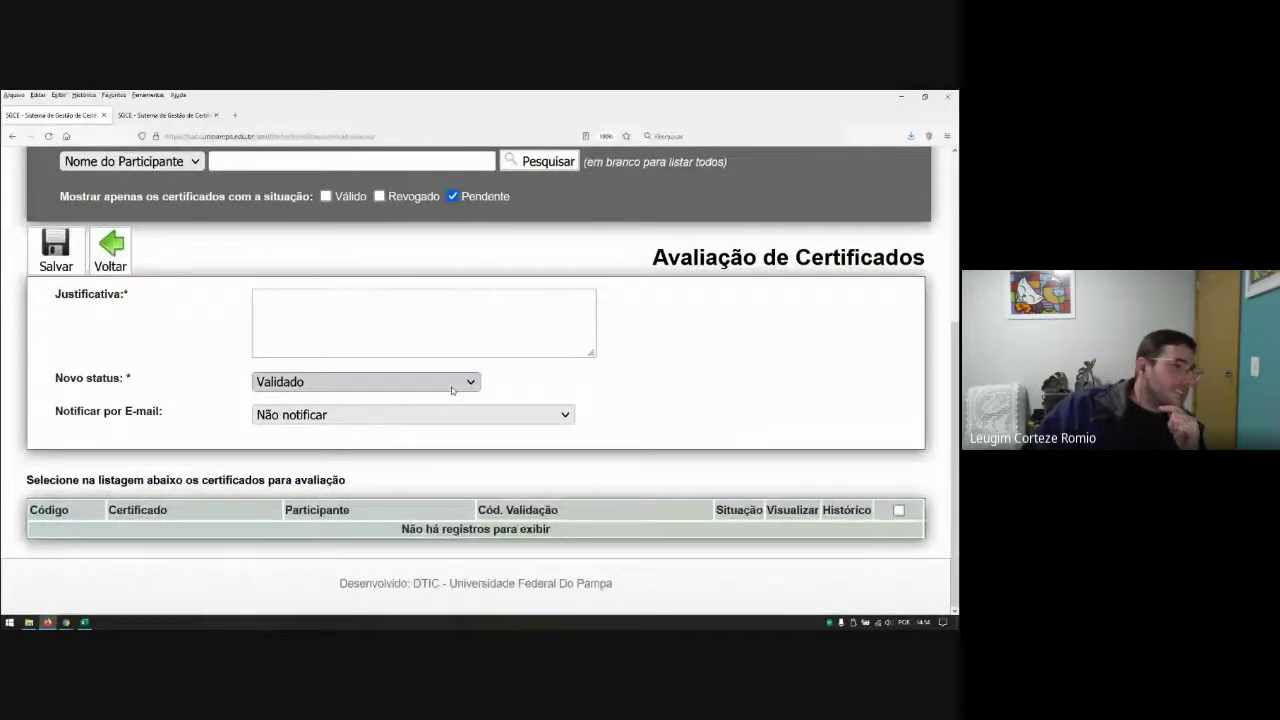
pyautogui.scroll(1, 451, 386)
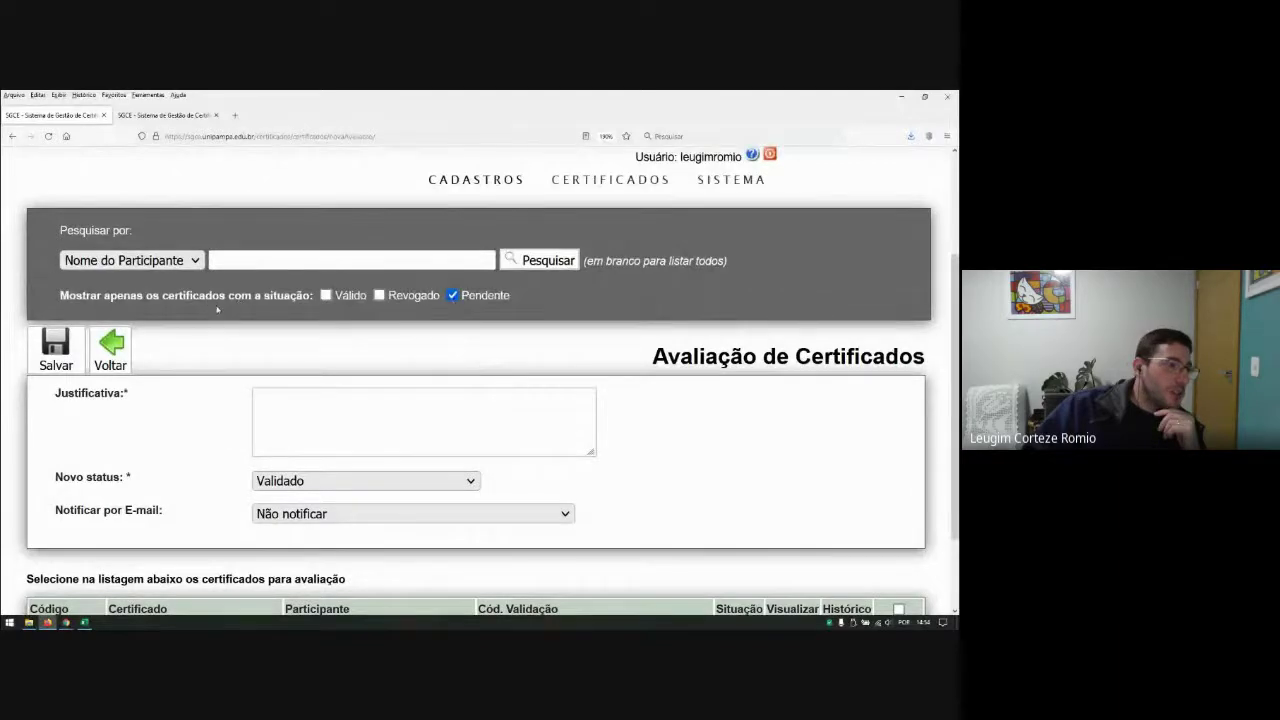
# Step: Filter the certificate list to Válido instead of Pendente
pyautogui.click(453, 295)
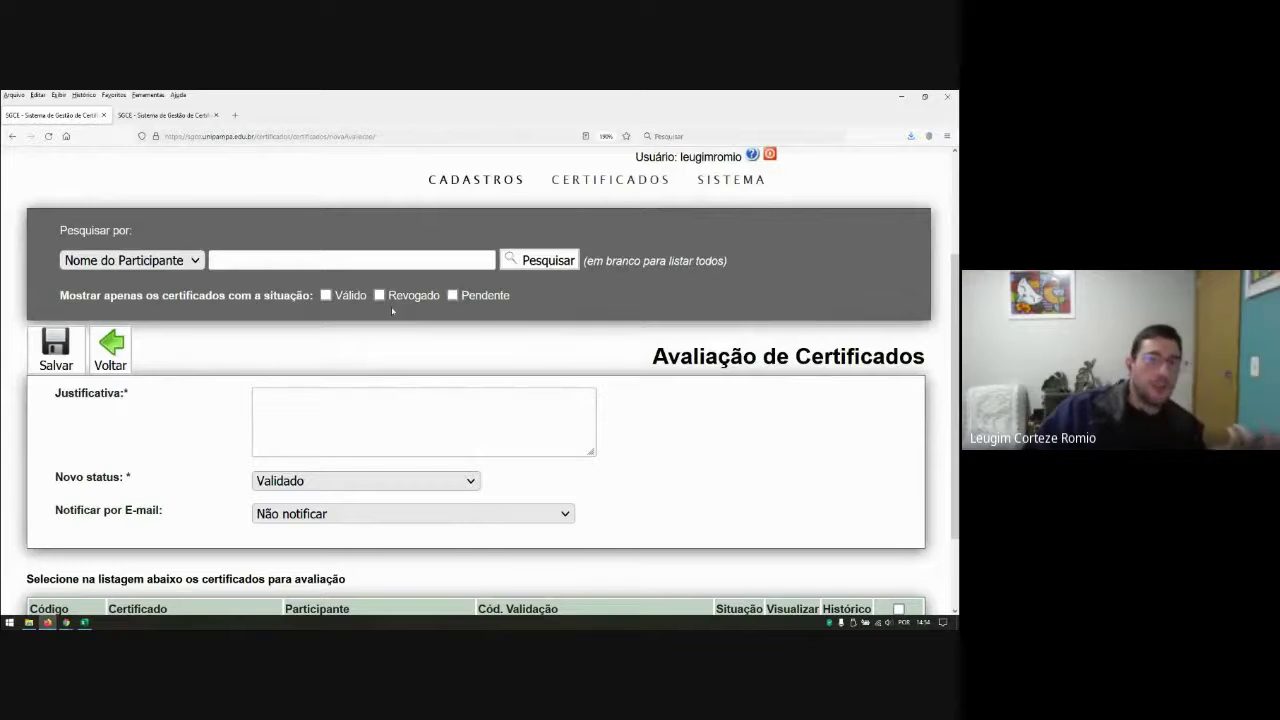
pyautogui.scroll(3, 329, 294)
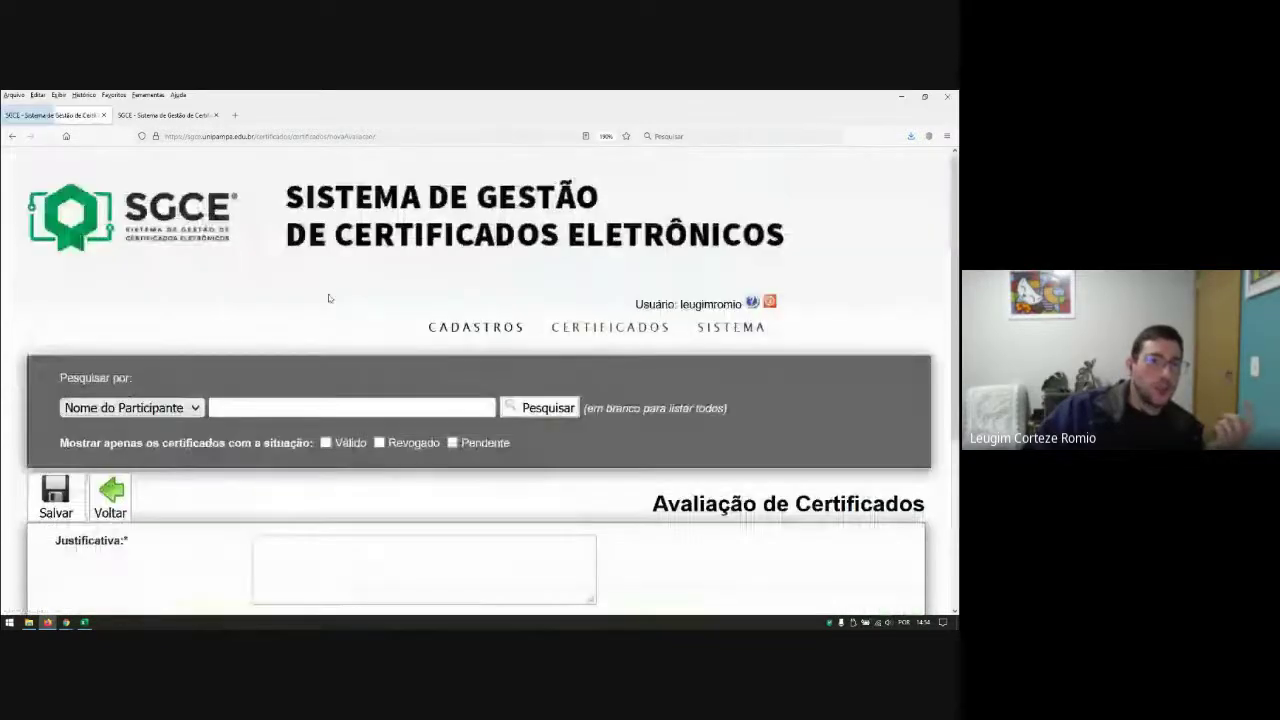
pyautogui.click(325, 443)
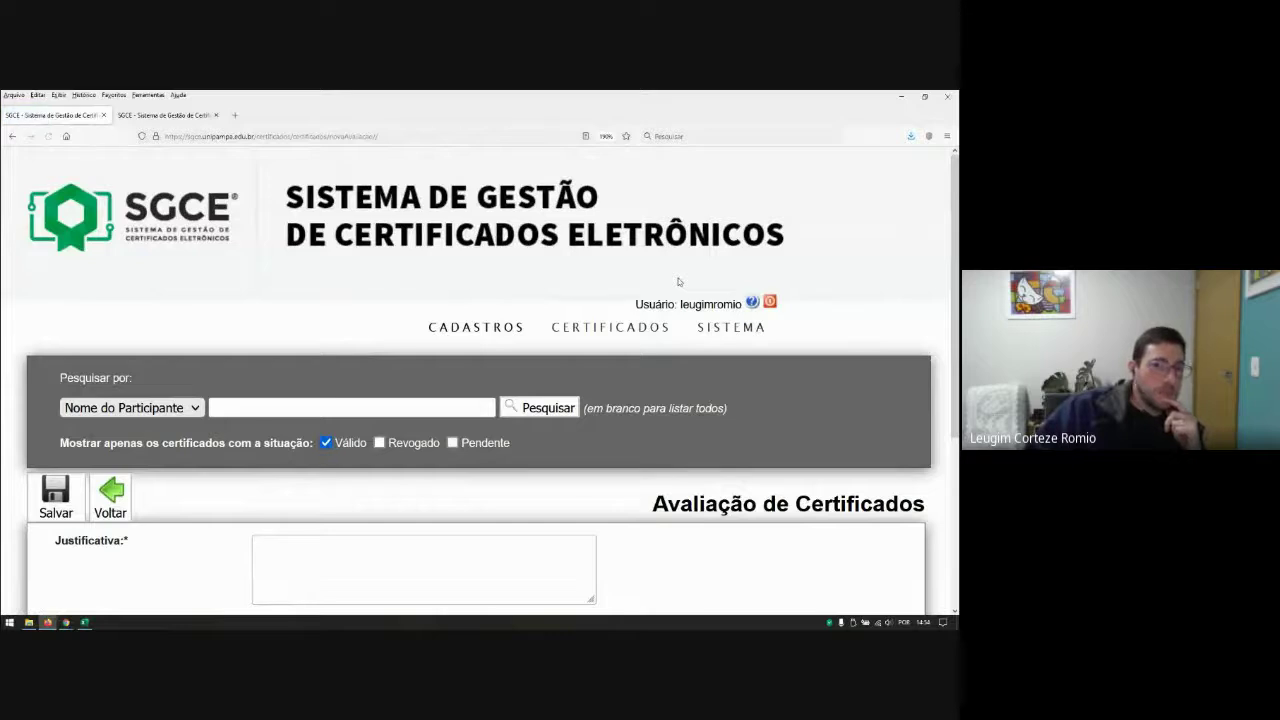
pyautogui.scroll(-5, 755, 535)
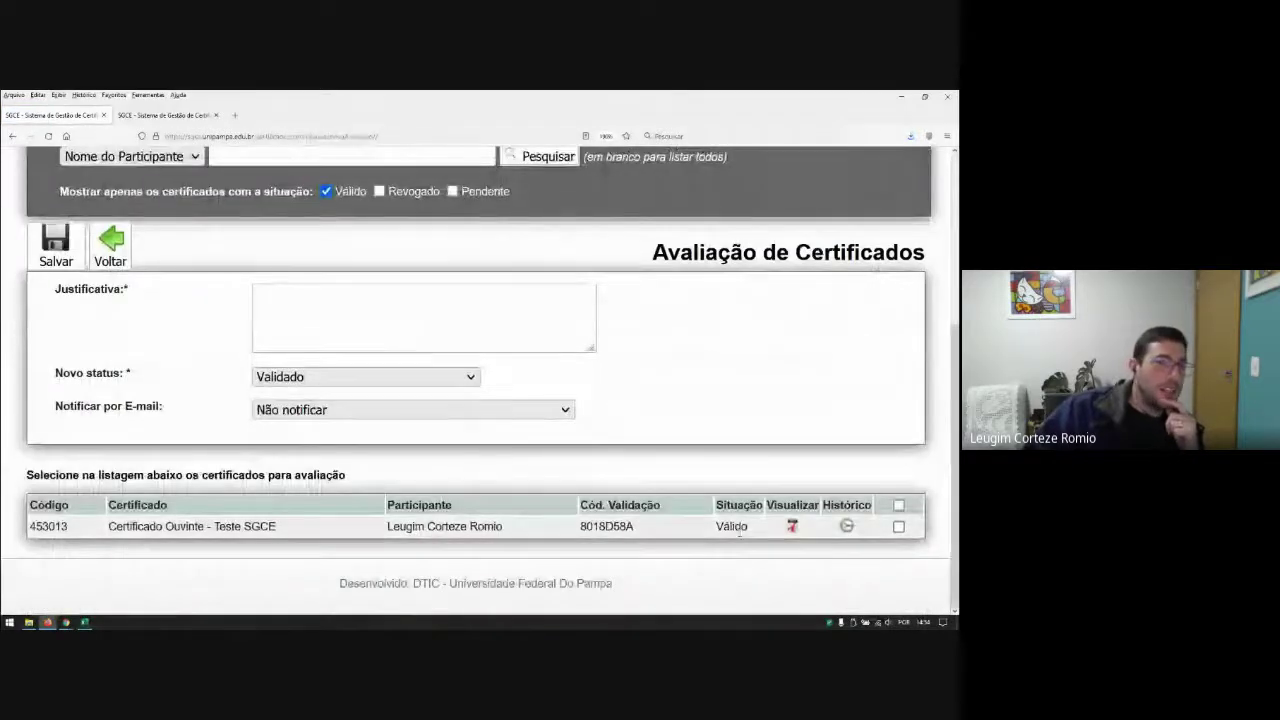
# Step: Tick certificate 453013 and review the Novo status options, leaving Validado selected
pyautogui.click(898, 526)
pyautogui.click(365, 376)
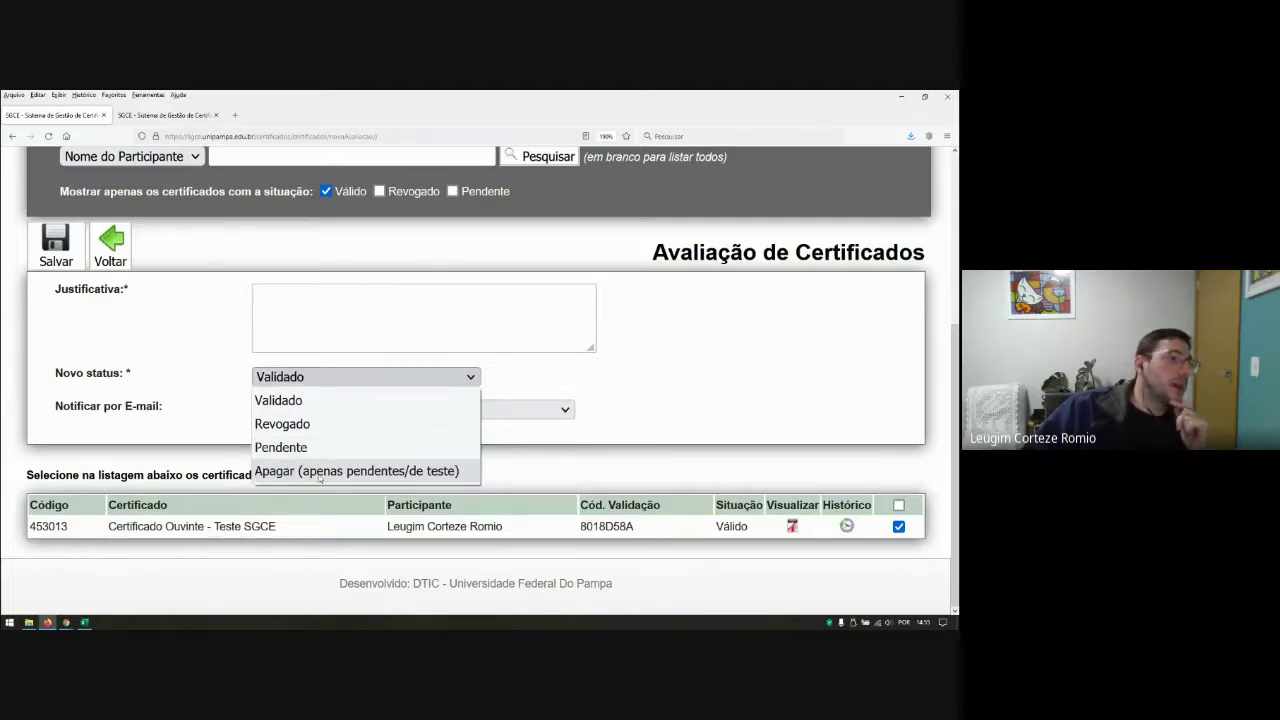
pyautogui.click(657, 422)
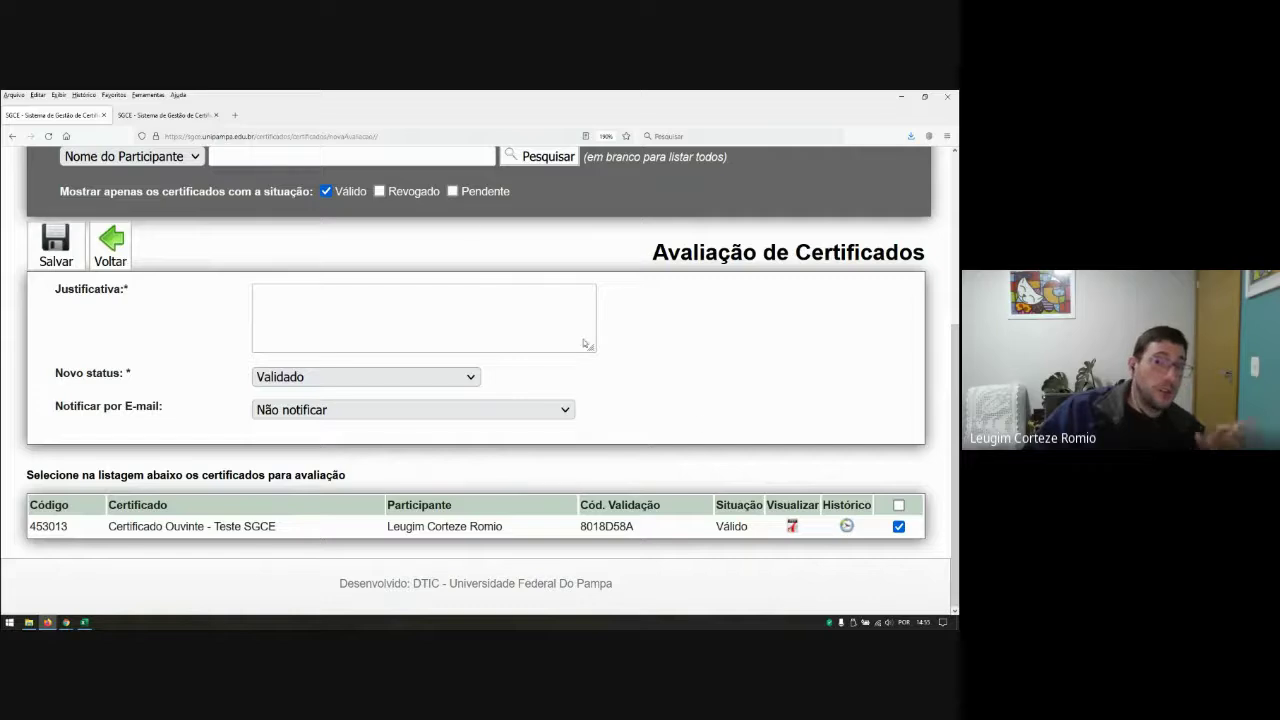
pyautogui.scroll(3, 584, 343)
pyautogui.moveTo(624, 275)
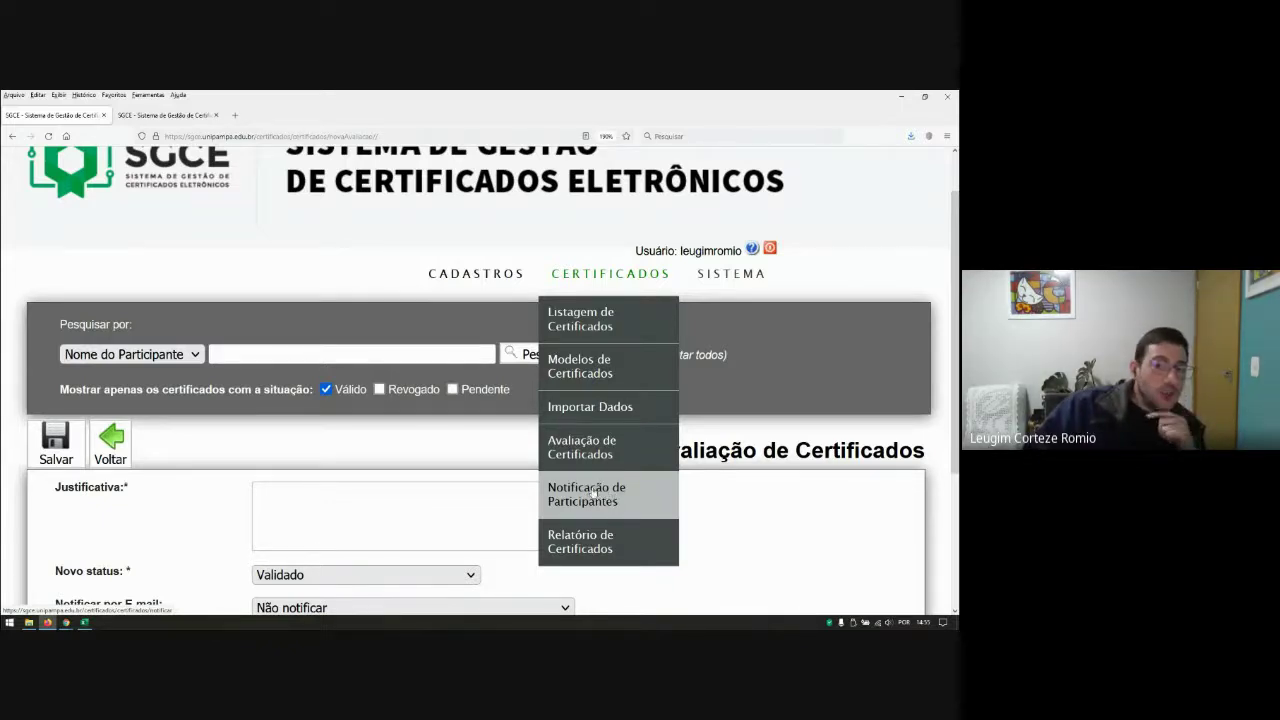
# Step: Open Notificação de Participantes and choose V SAICI with the Certificado Ouvinte - Teste SGCE model
pyautogui.click(594, 495)
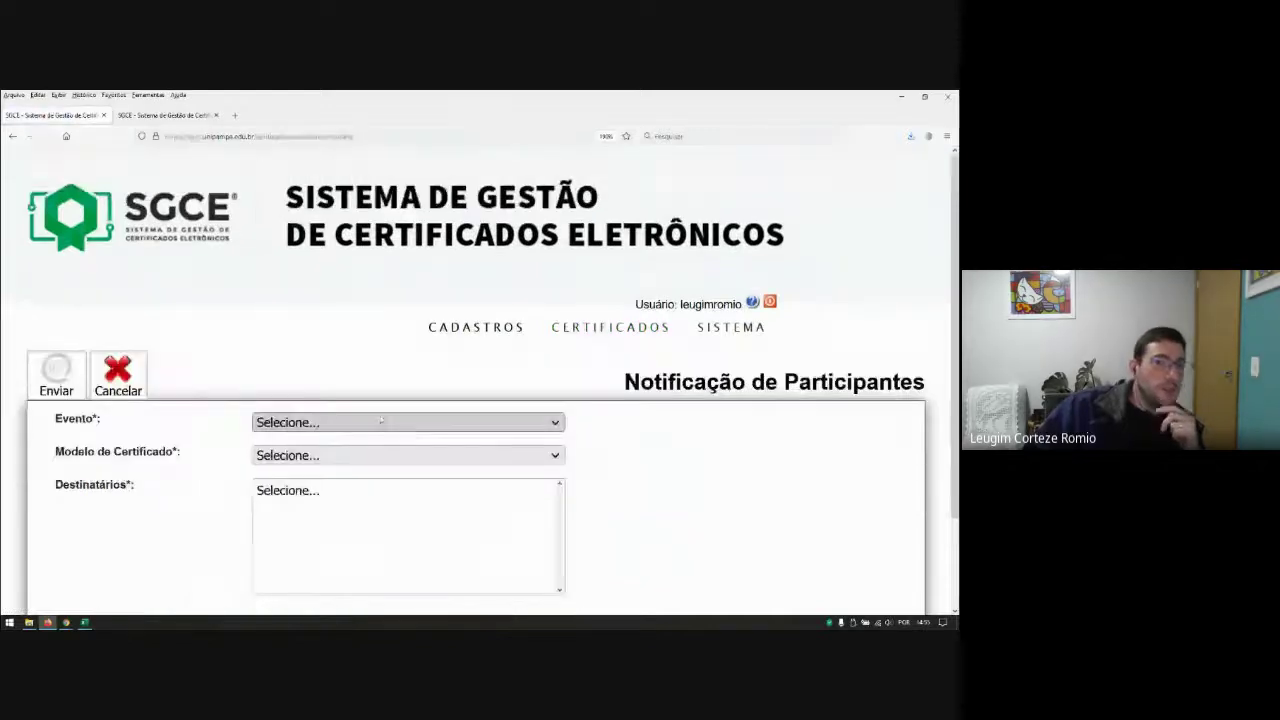
pyautogui.click(366, 423)
pyautogui.click(352, 489)
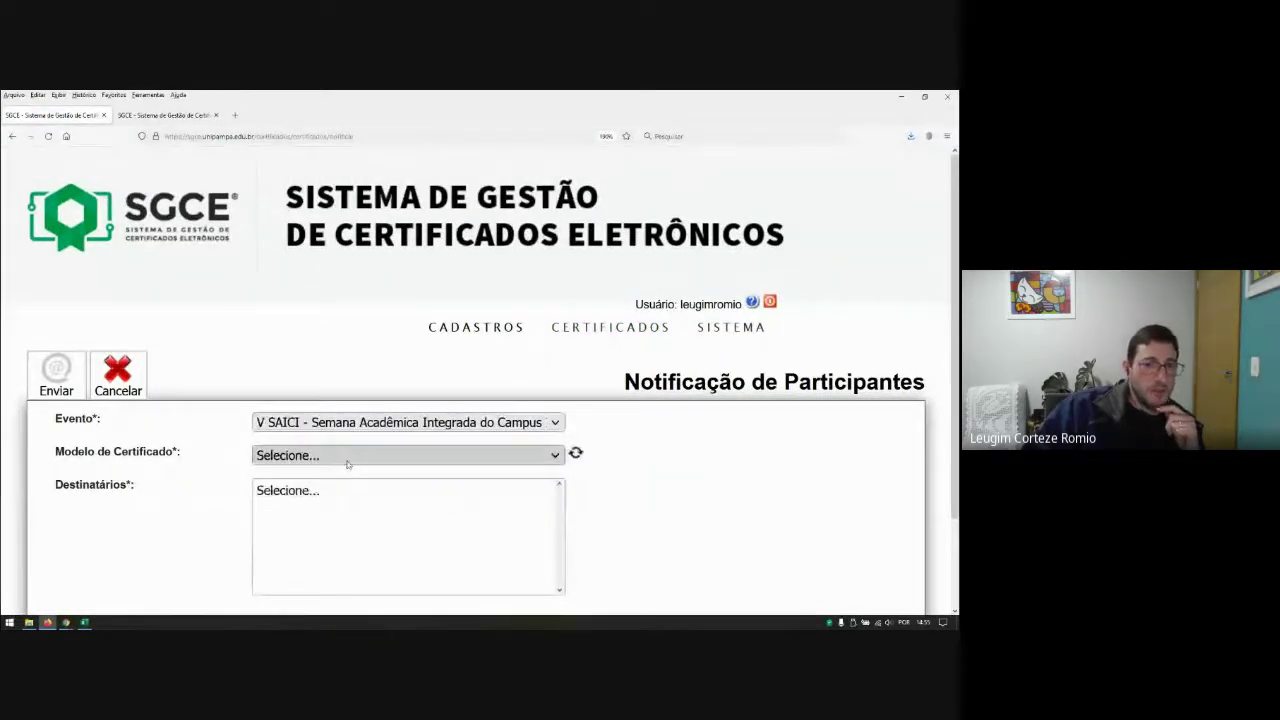
pyautogui.click(556, 455)
pyautogui.click(326, 194)
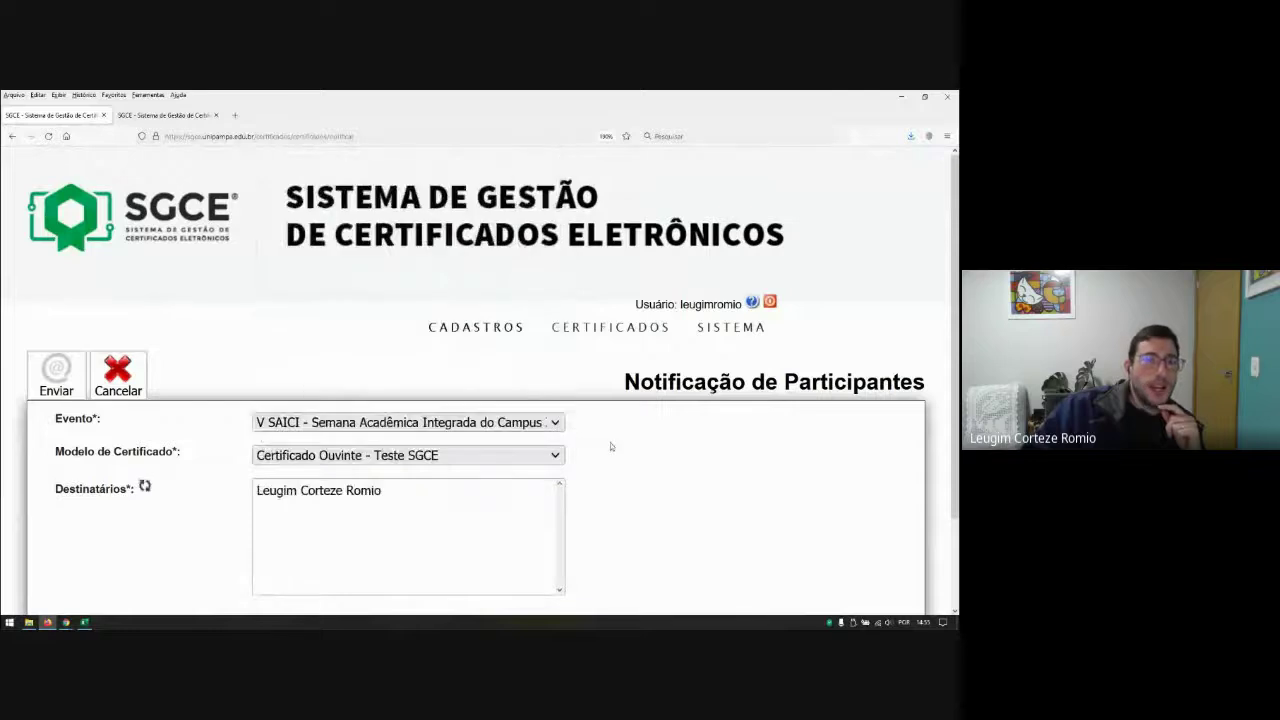
pyautogui.scroll(-2, 610, 442)
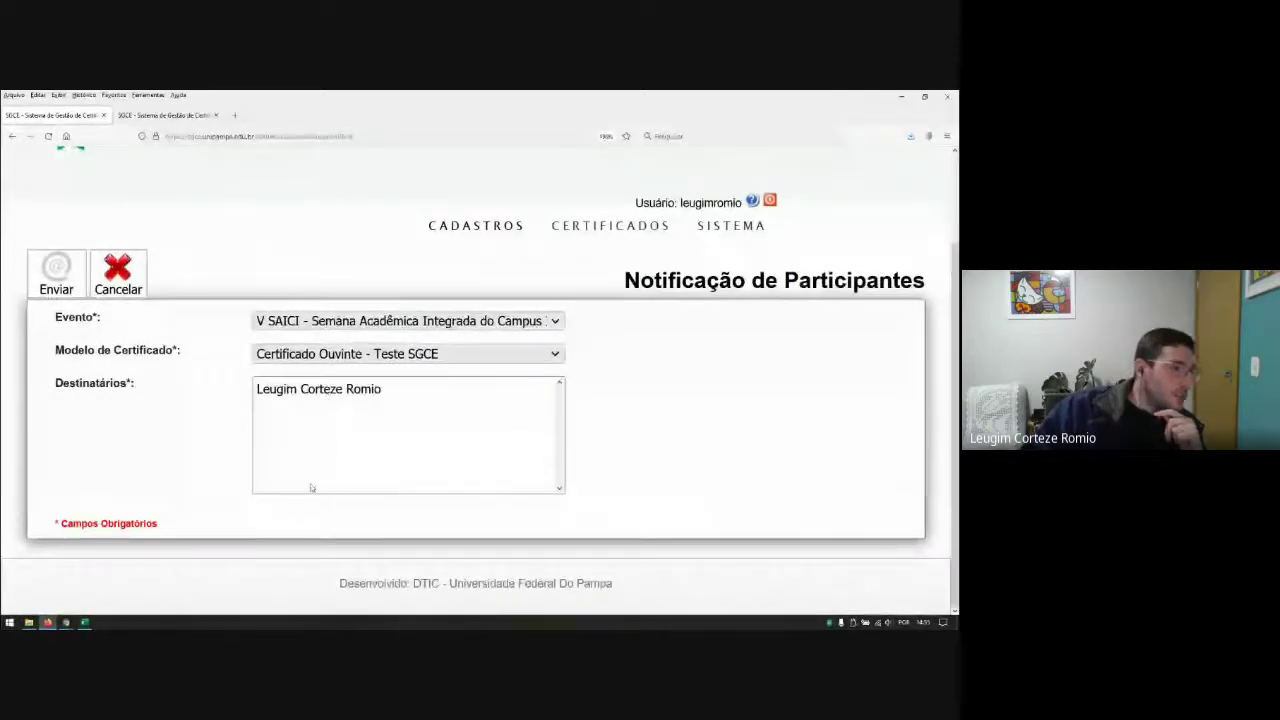
# Step: Switch to the V SAICI - Matematica Comissao model and select all its recipients
pyautogui.click(400, 353)
pyautogui.scroll(-5, 398, 500)
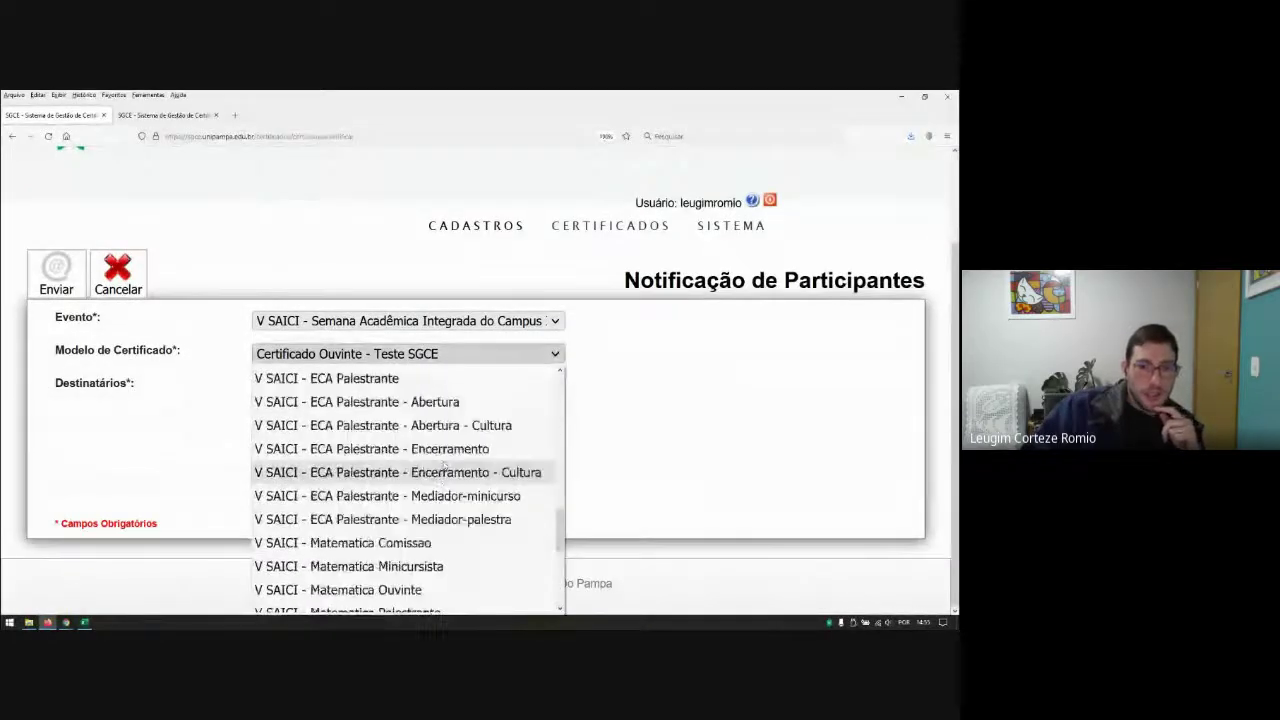
pyautogui.click(402, 543)
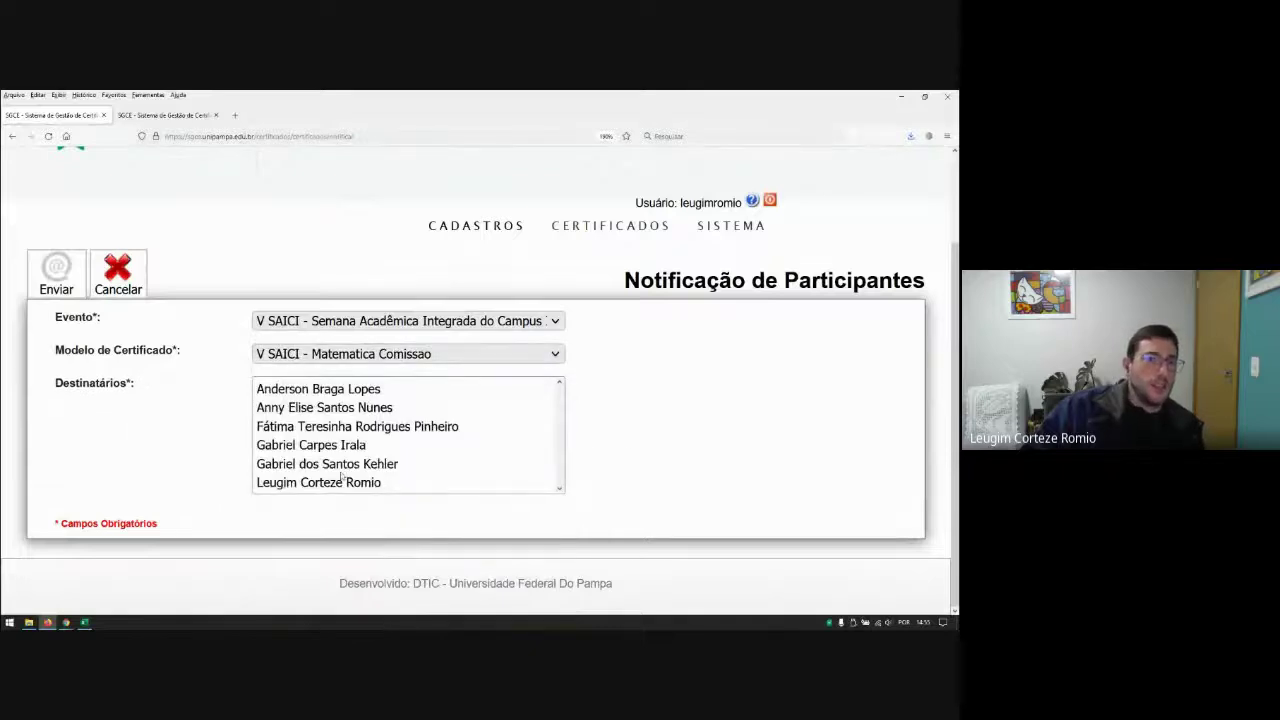
pyautogui.click(339, 395)
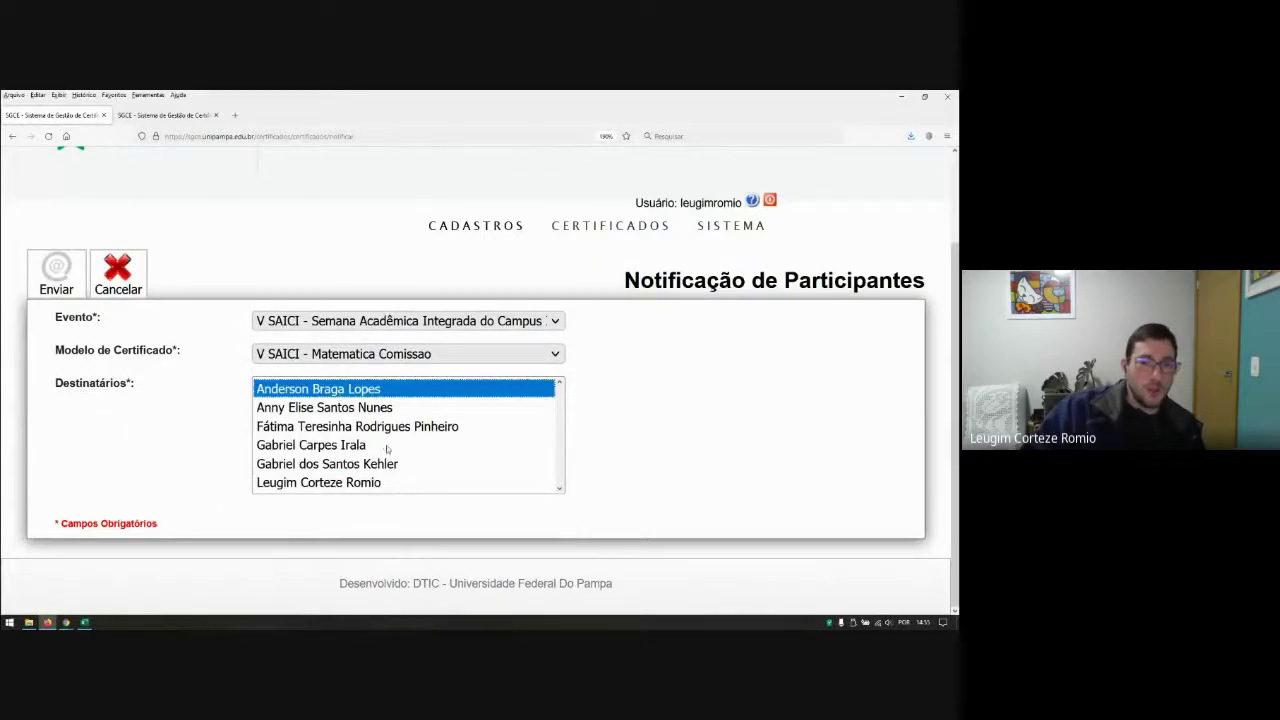
pyautogui.keyDown('shift'); pyautogui.click(339, 483); pyautogui.keyUp('shift')
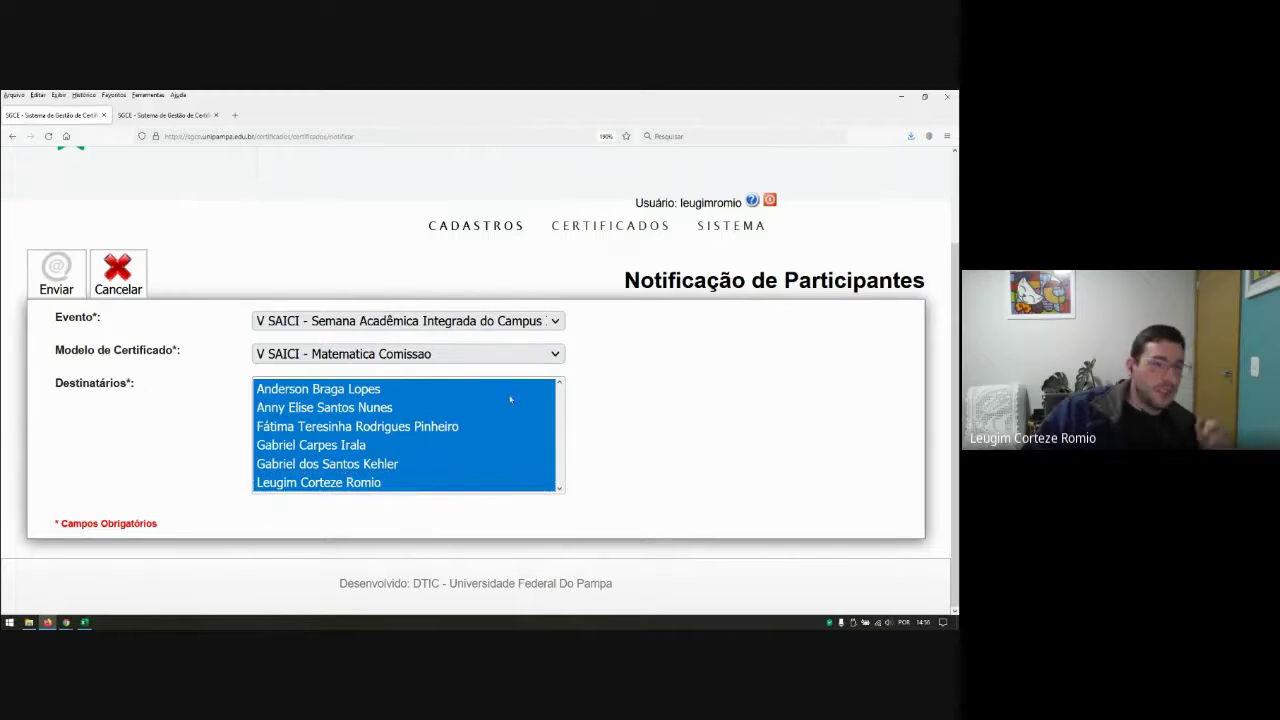
# Step: Switch back to the Certificado Ouvinte - Teste SGCE model and select its only recipient
pyautogui.click(456, 358)
pyautogui.scroll(5, 467, 432)
pyautogui.scroll(3, 467, 432)
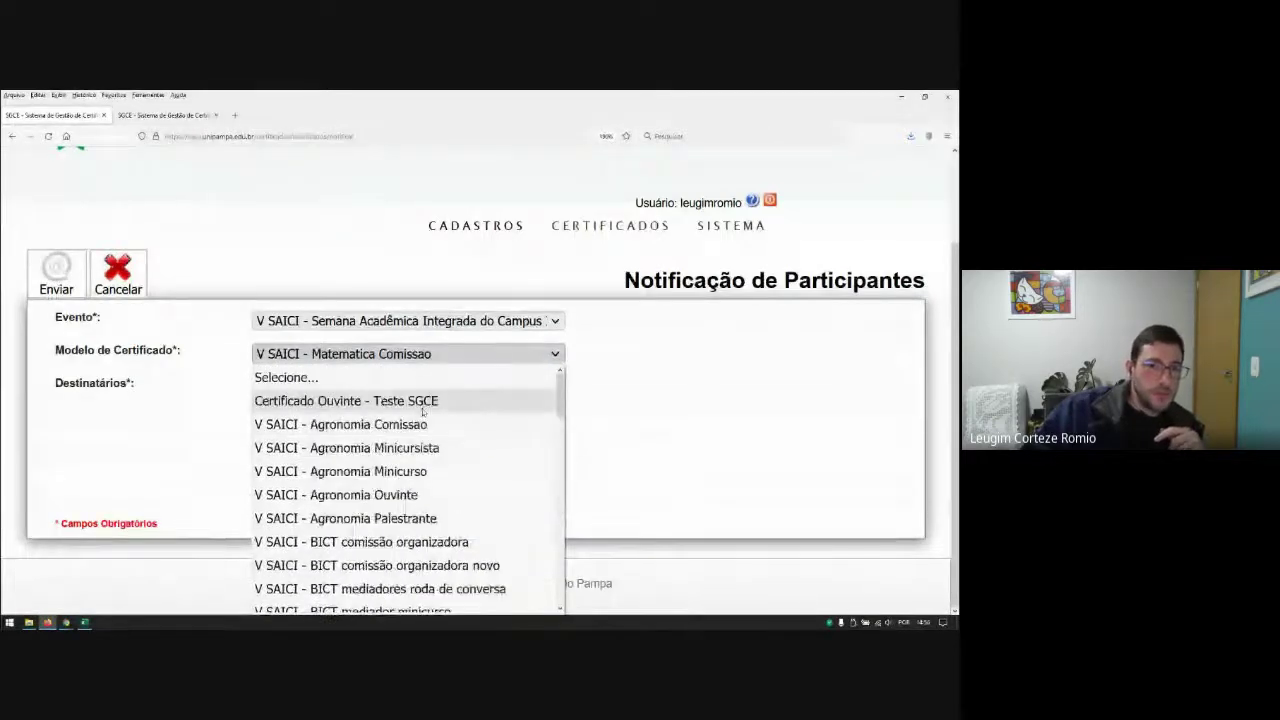
pyautogui.click(467, 400)
pyautogui.click(306, 388)
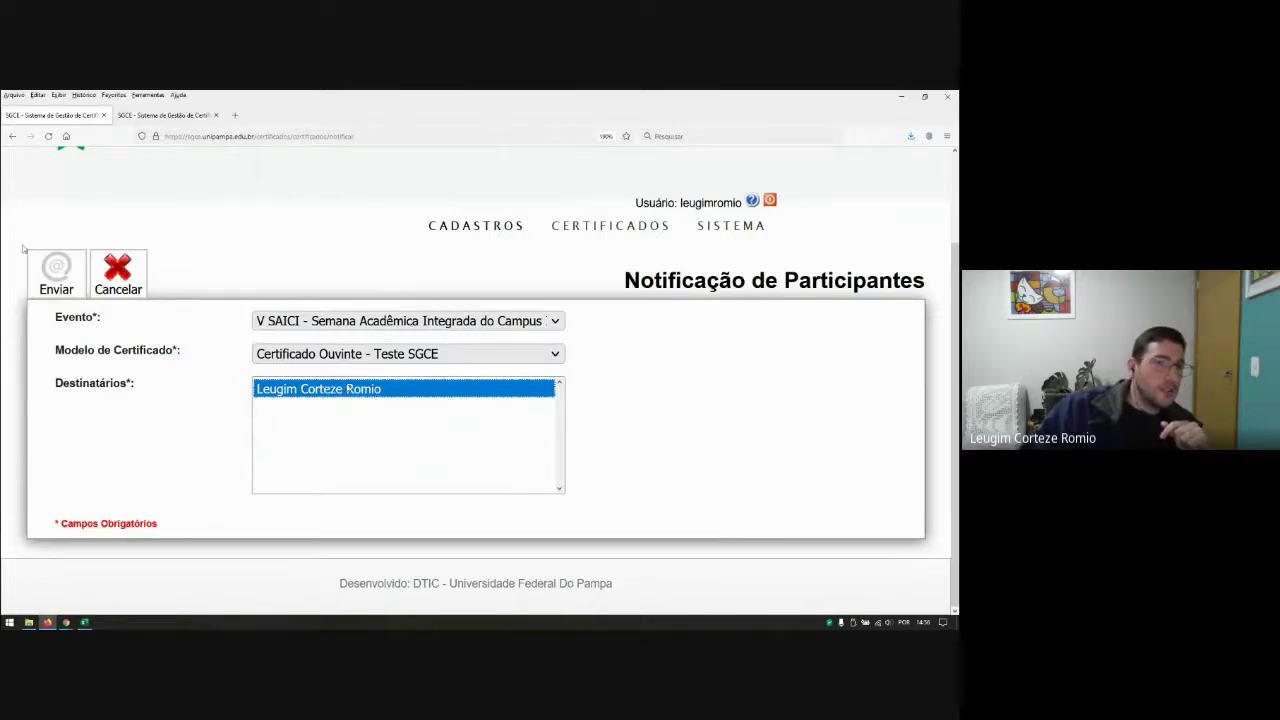
# Step: Send the notification e-mail, check the results, and return to the notification form
pyautogui.click(56, 278)
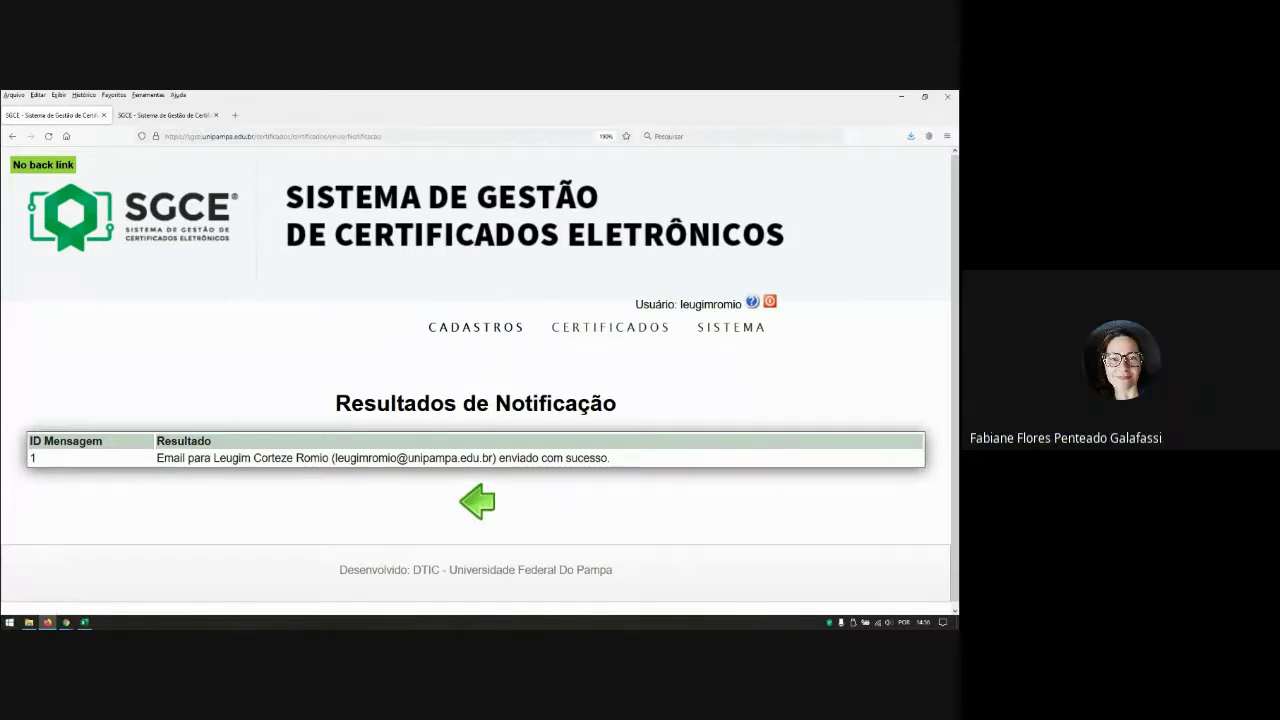
pyautogui.hotkey('alt', 'Tab')
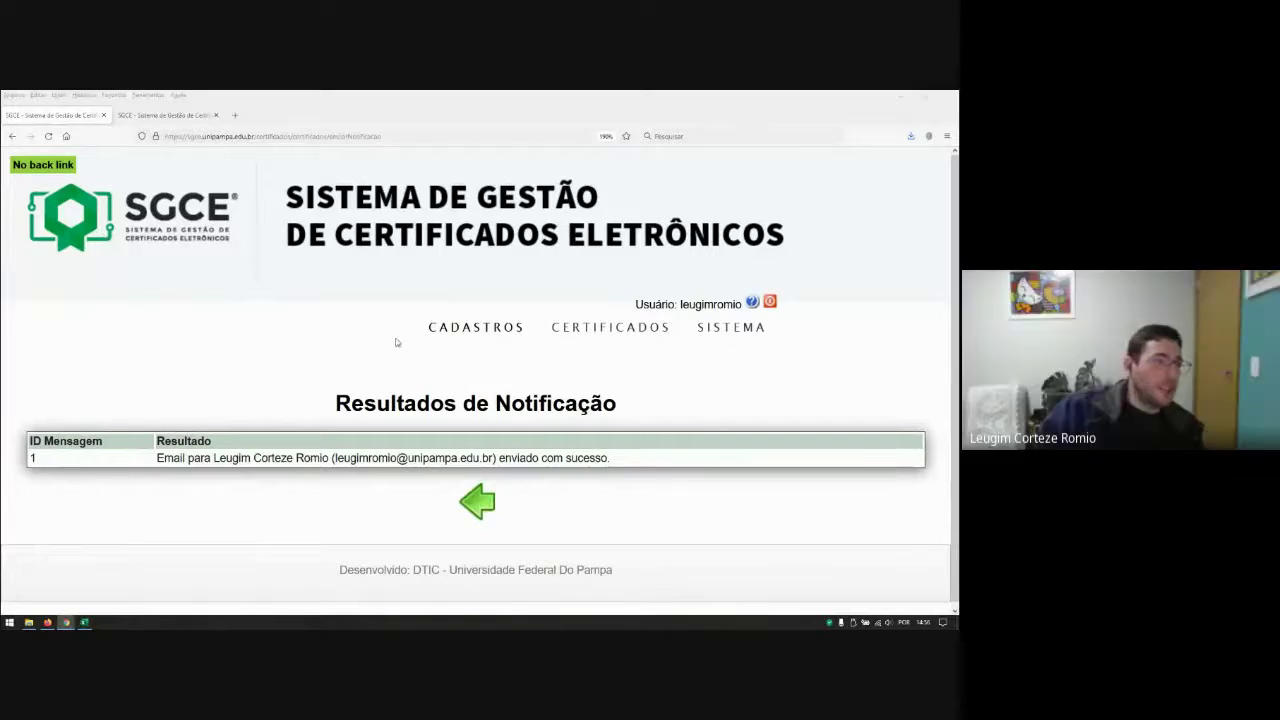
pyautogui.click(479, 500)
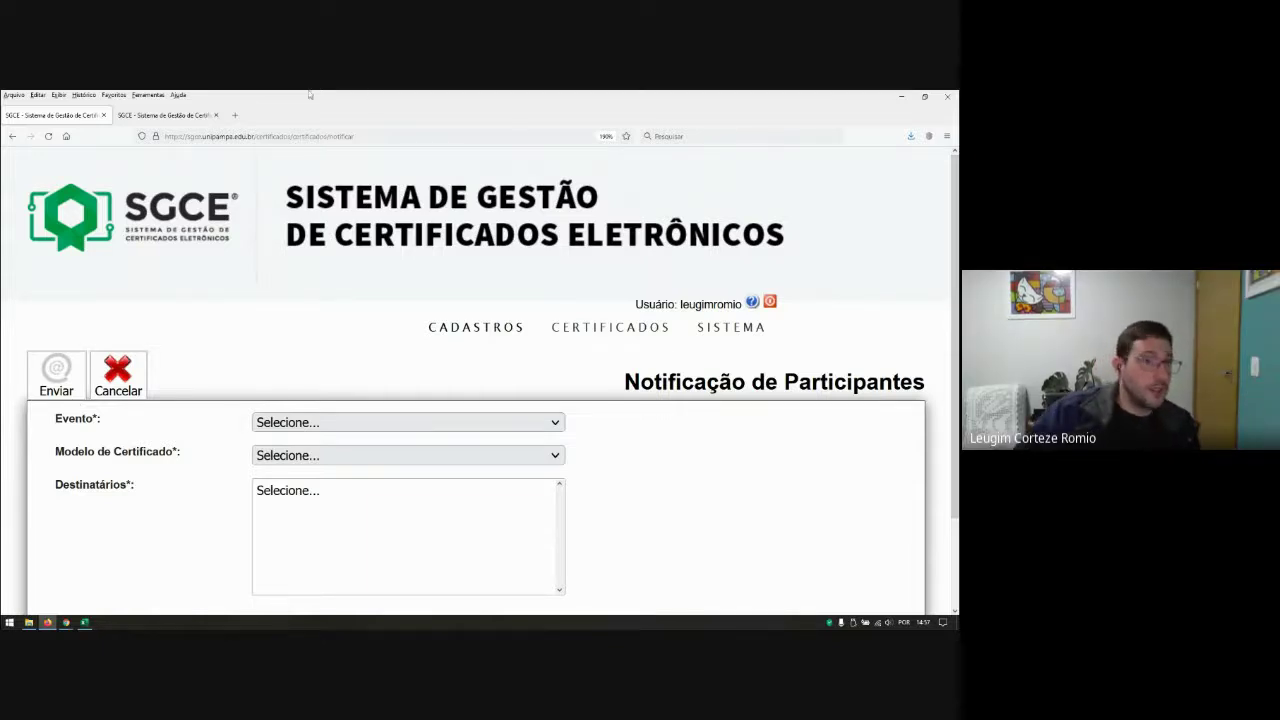
pyautogui.hotkey('alt', 'Tab')
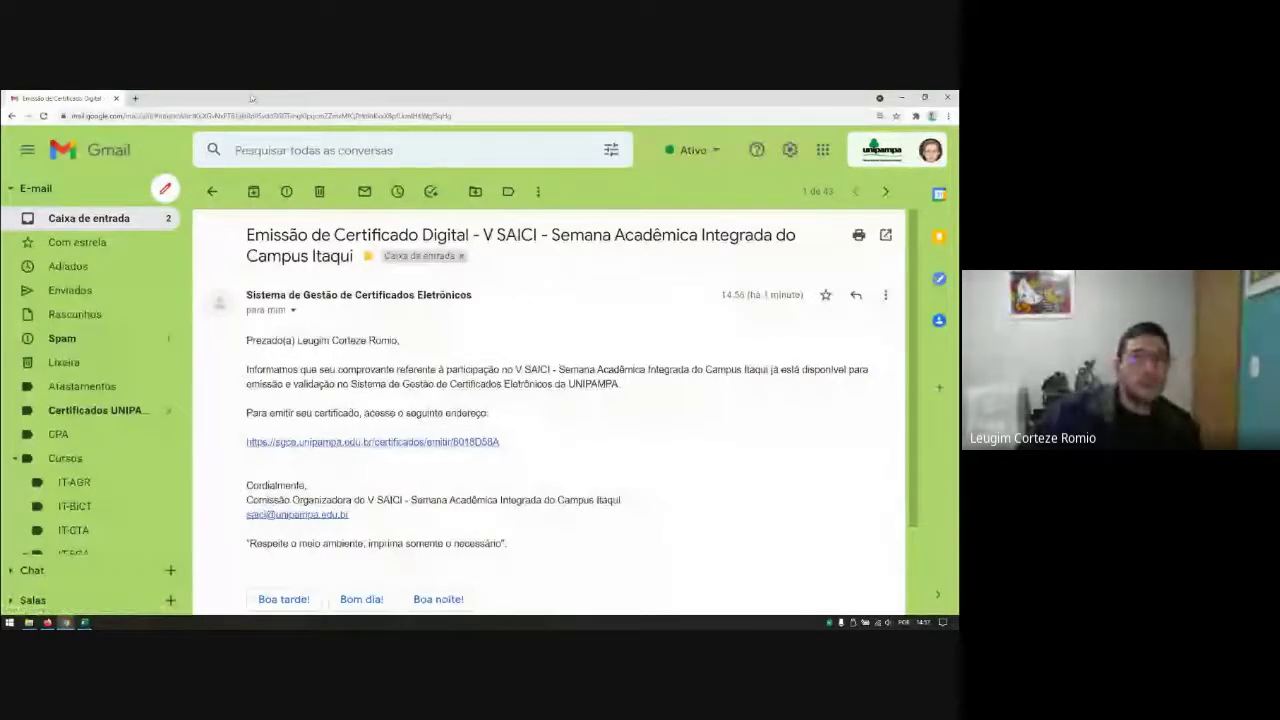
# Step: Zoom the Gmail message out two steps, then back in two steps
pyautogui.hotkey('ctrl', '-')
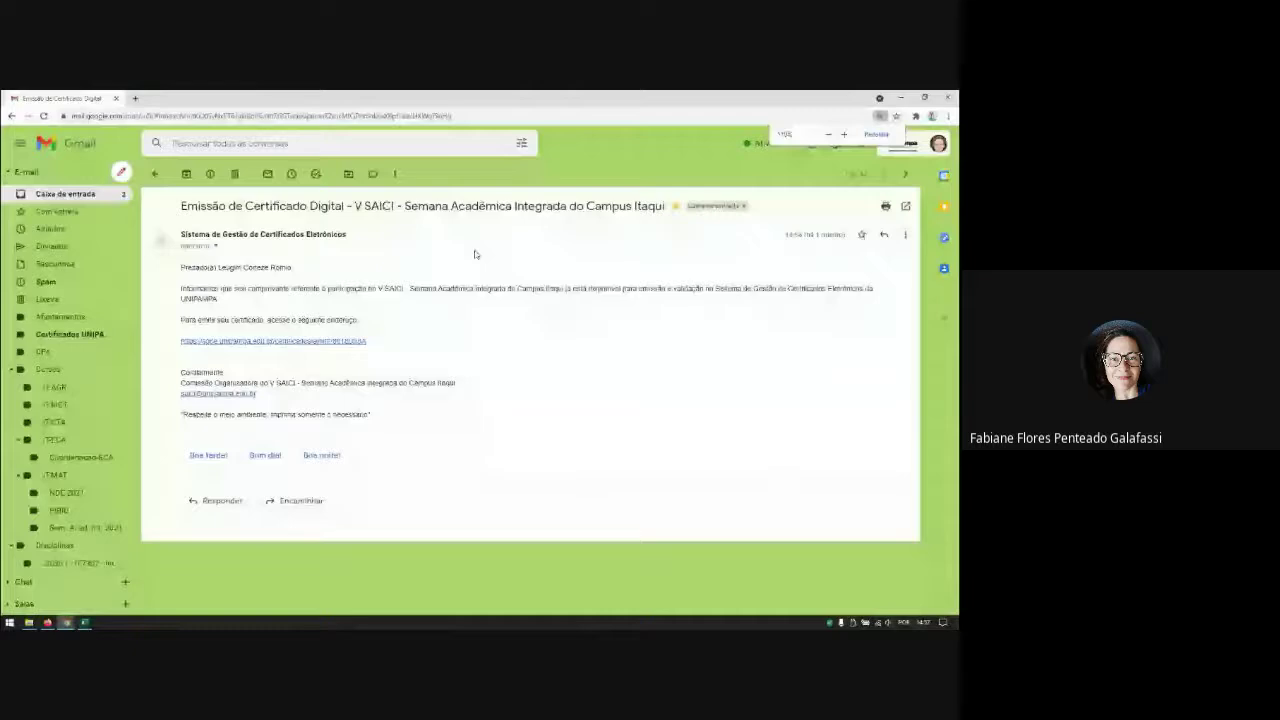
pyautogui.hotkey('ctrl', '-')
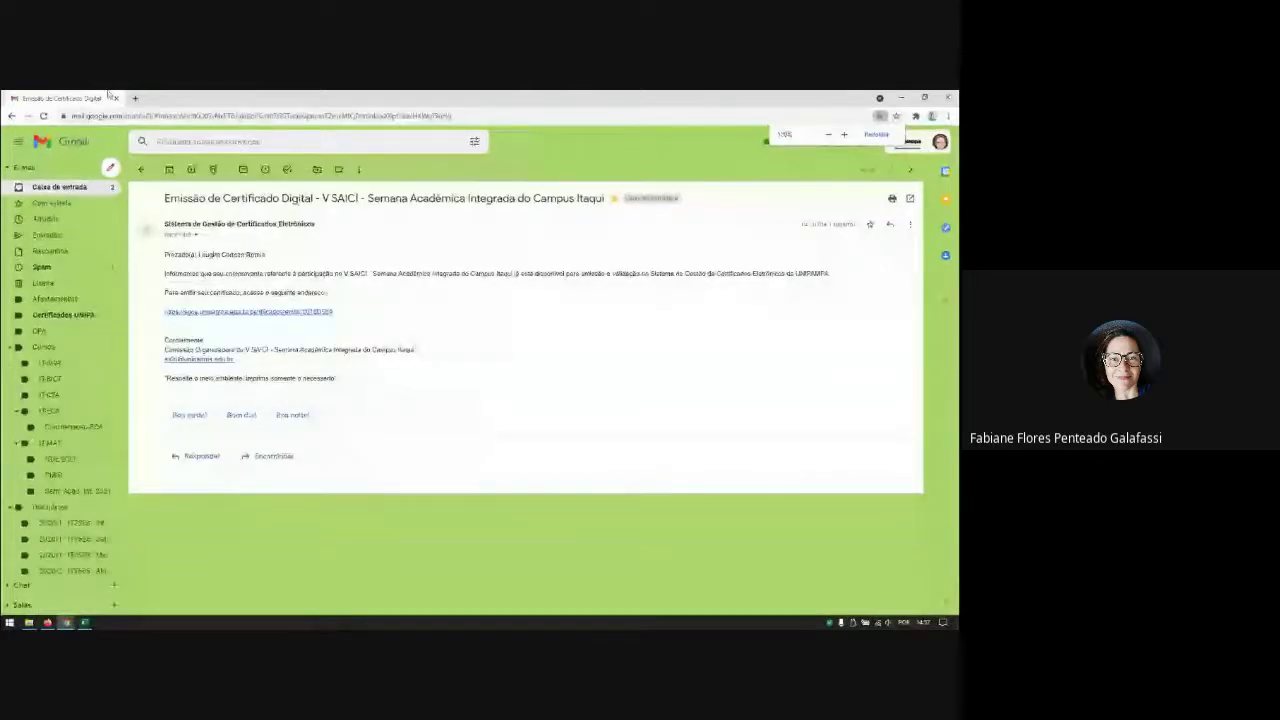
pyautogui.hotkey('ctrl', '+')
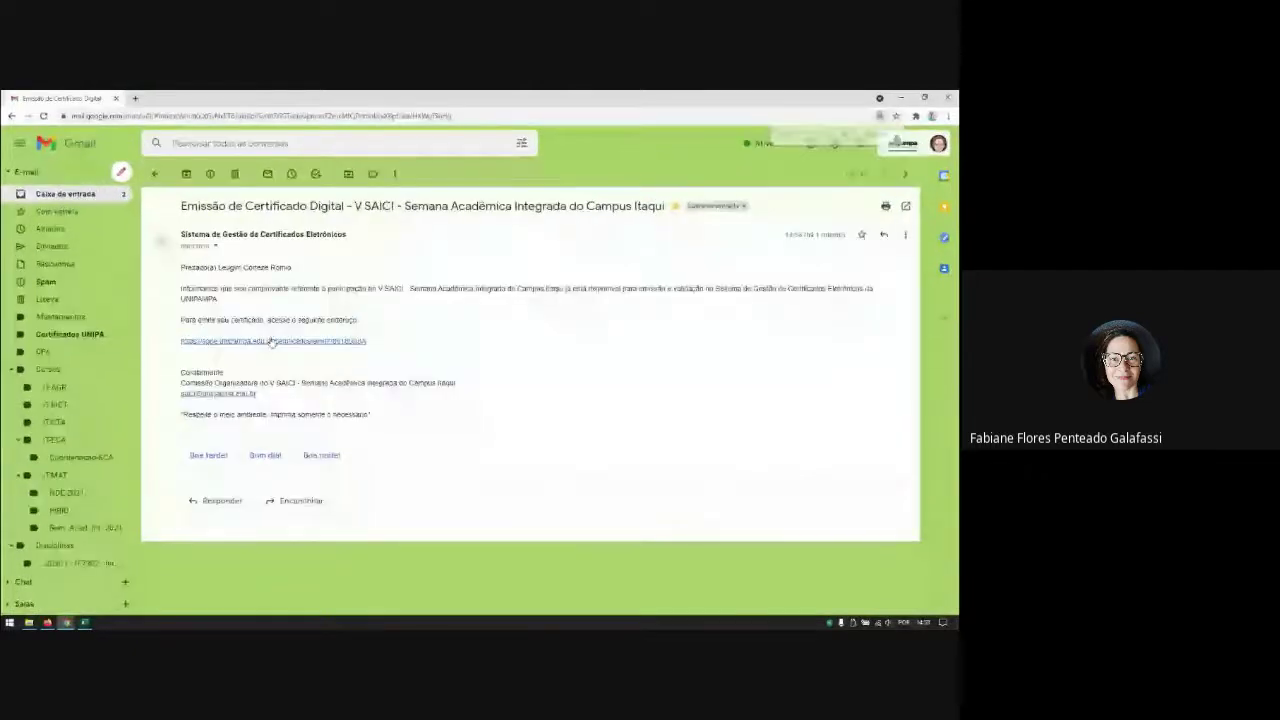
pyautogui.hotkey('ctrl', '+')
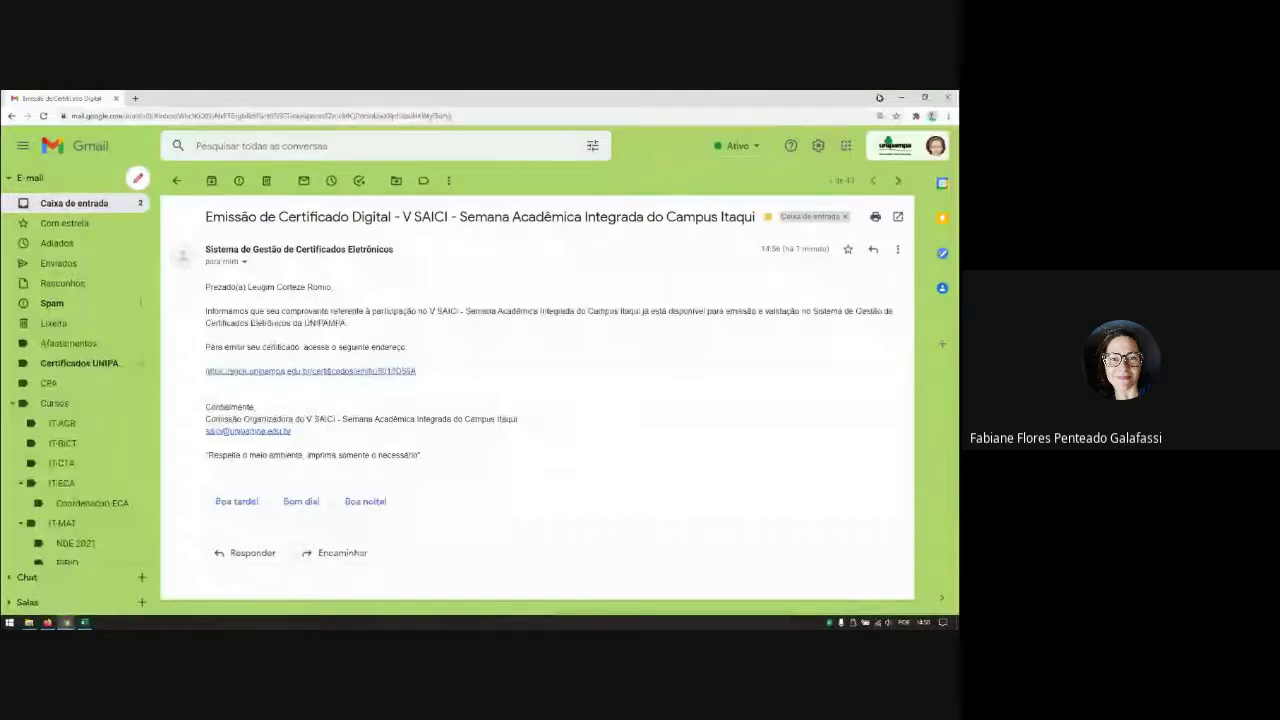
# Step: Back in SGCE, browse the Eventos list without choosing, then open Listagem de Certificados
pyautogui.click(901, 98)
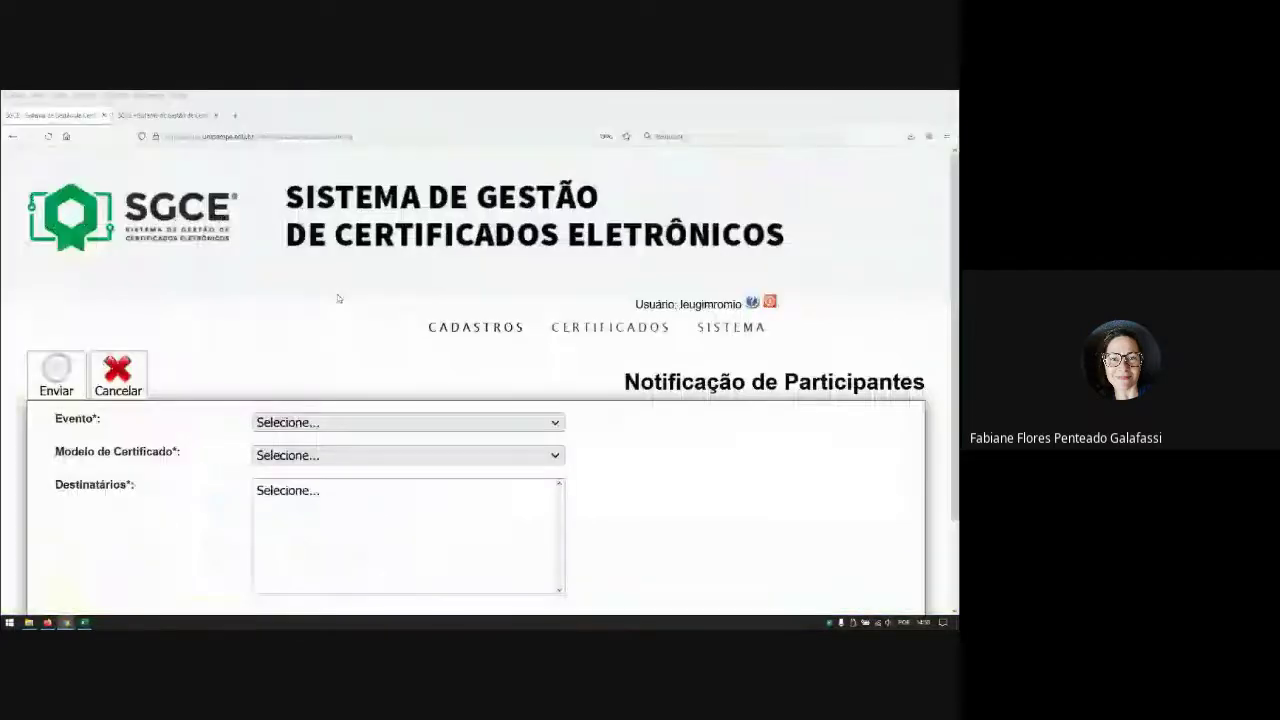
pyautogui.moveTo(613, 331)
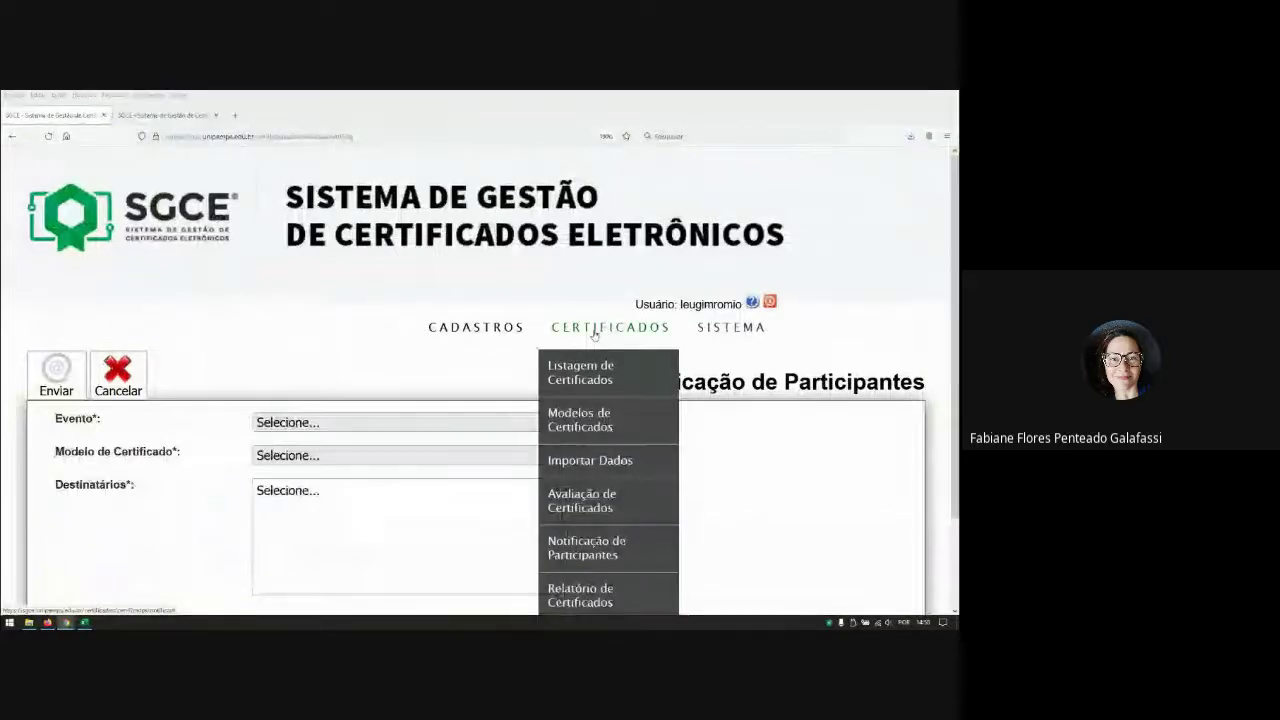
pyautogui.scroll(-2, 605, 323)
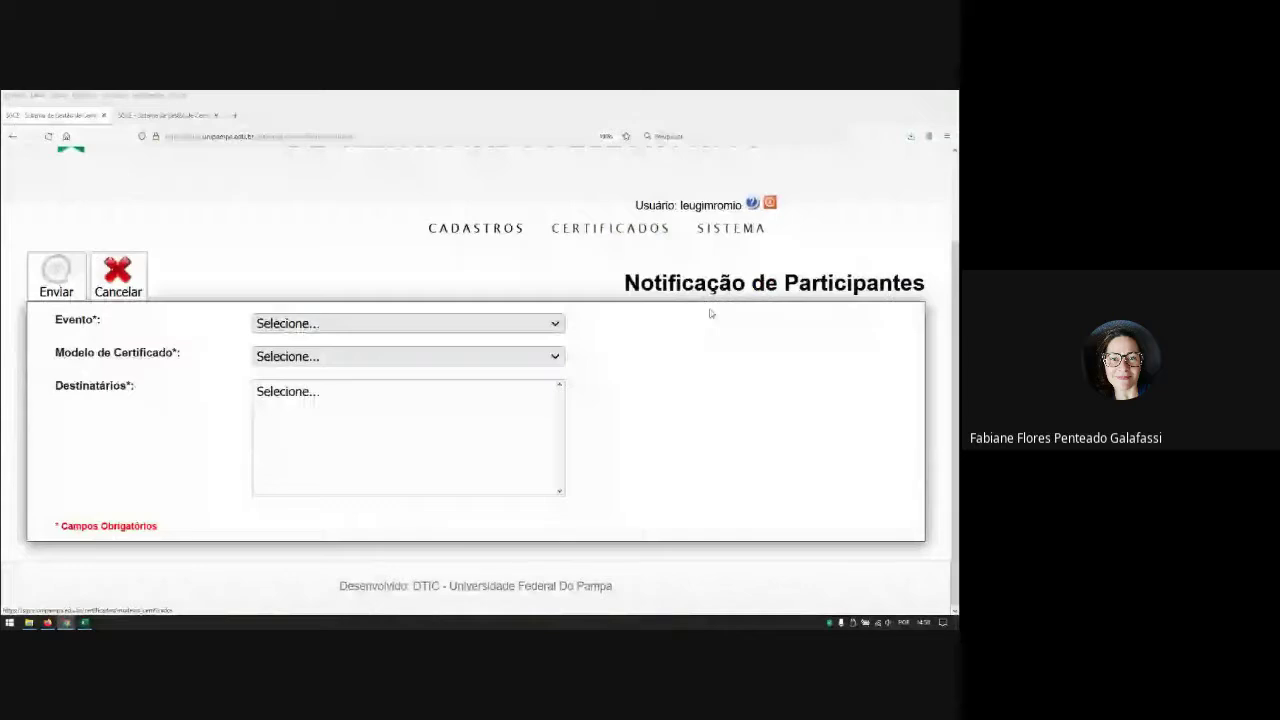
pyautogui.moveTo(476, 228)
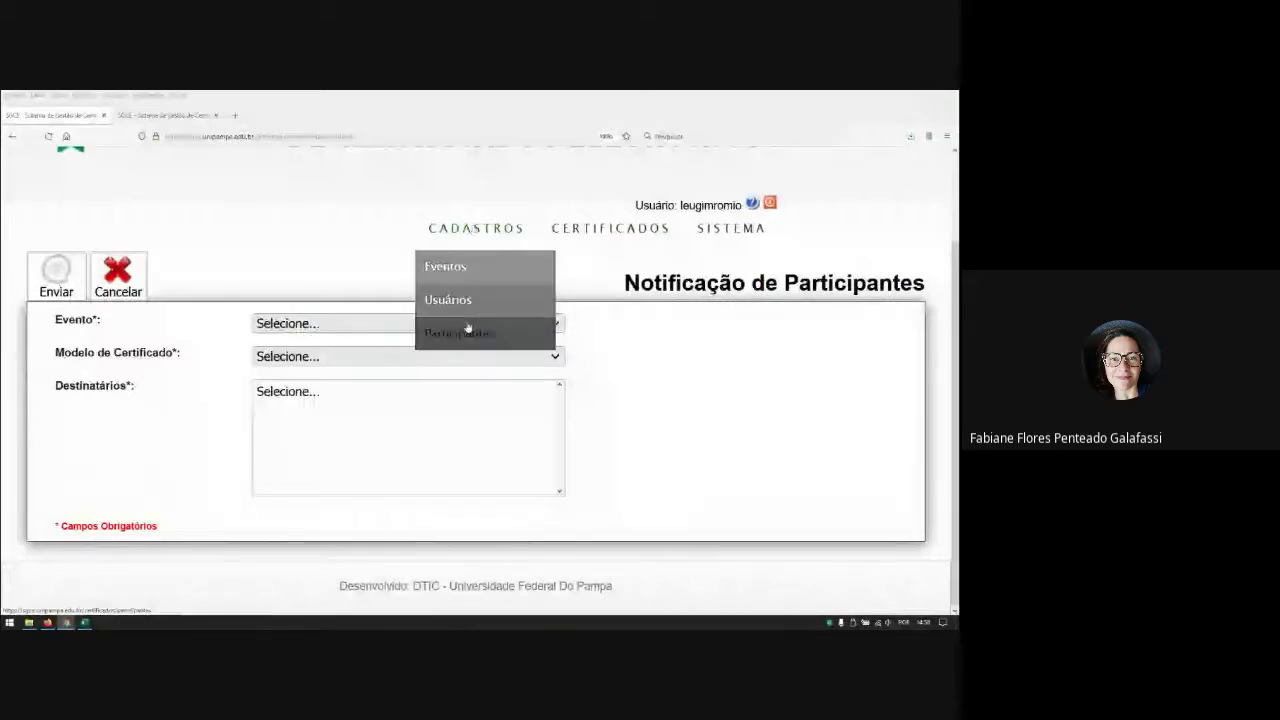
pyautogui.click(455, 270)
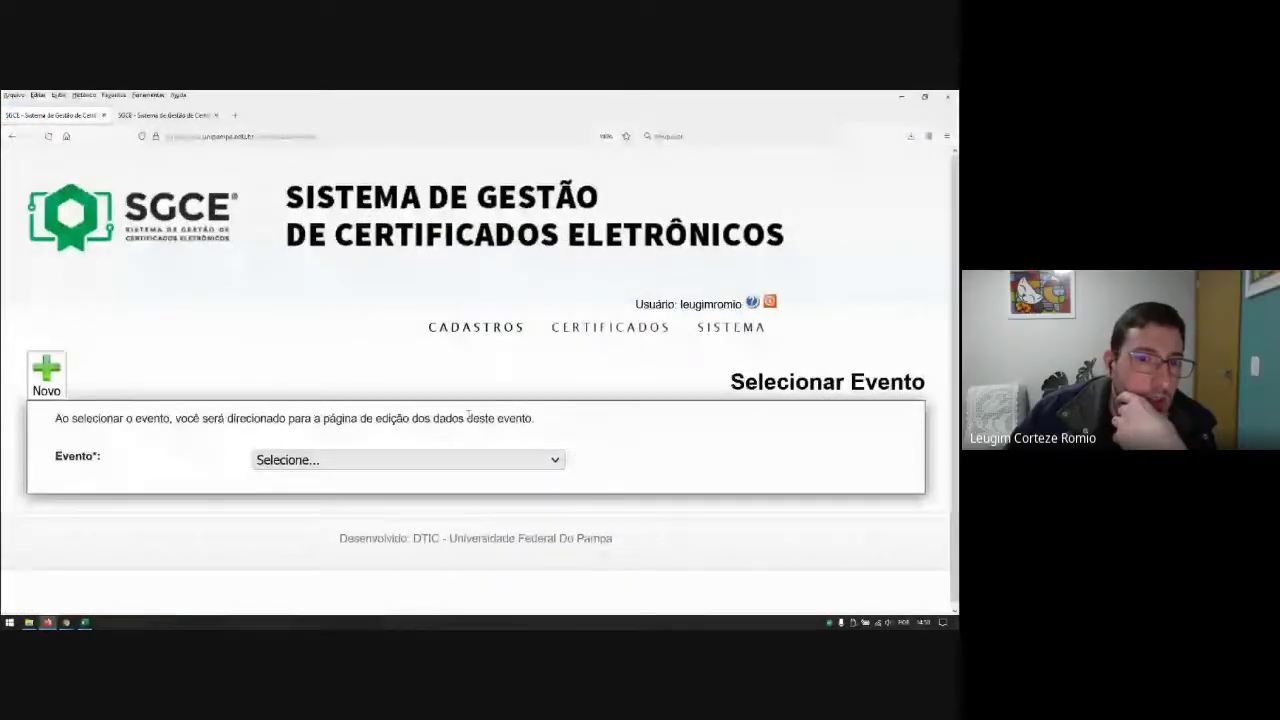
pyautogui.click(556, 458)
pyautogui.click(721, 447)
pyautogui.click(537, 457)
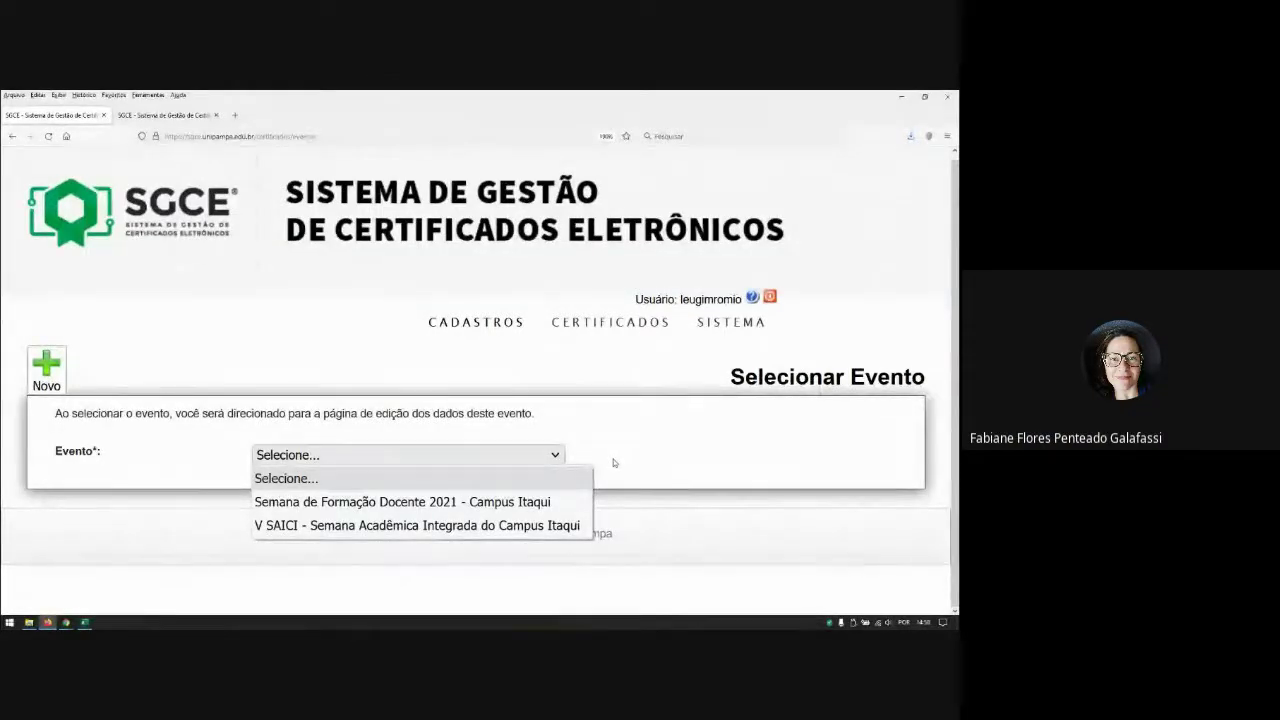
pyautogui.click(615, 462)
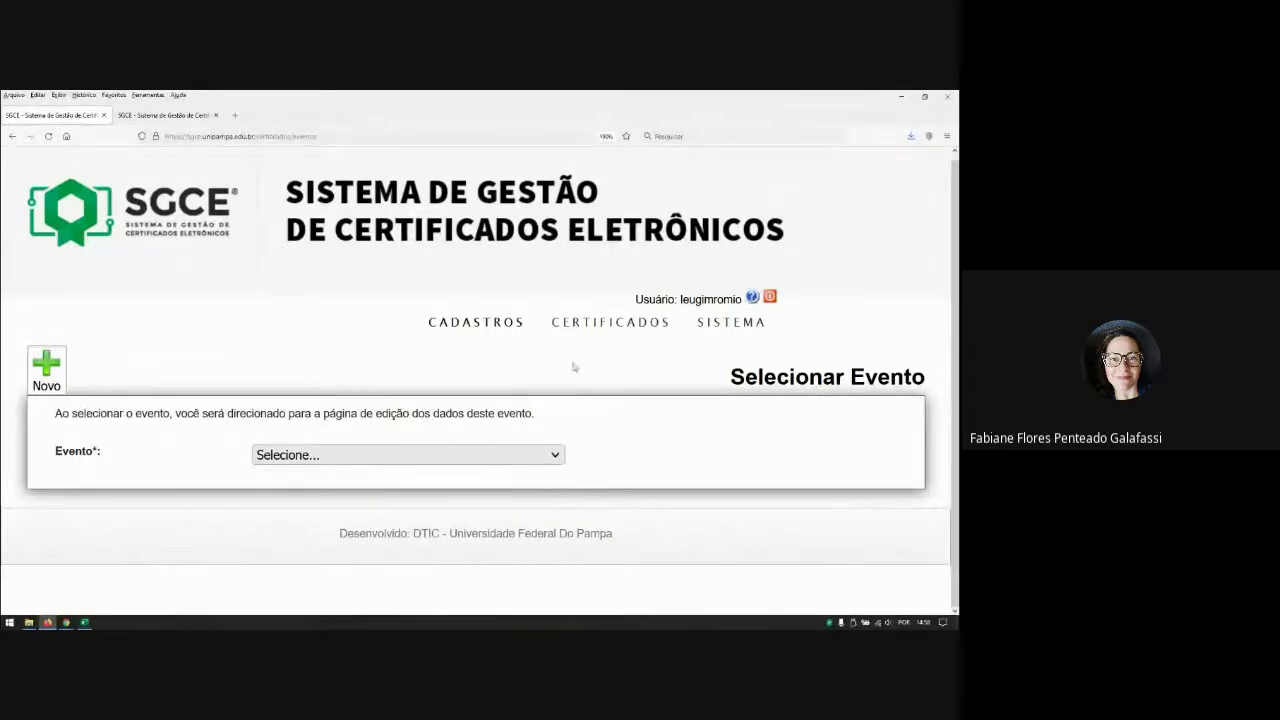
pyautogui.click(574, 330)
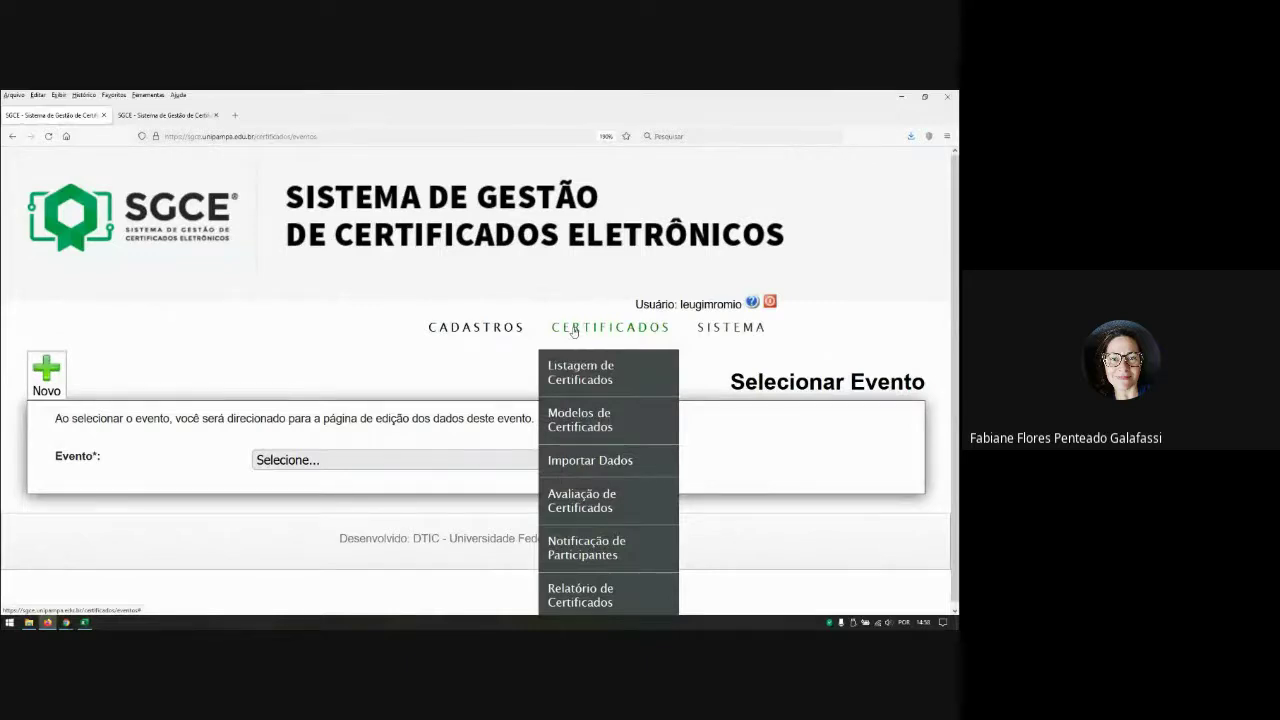
pyautogui.click(598, 380)
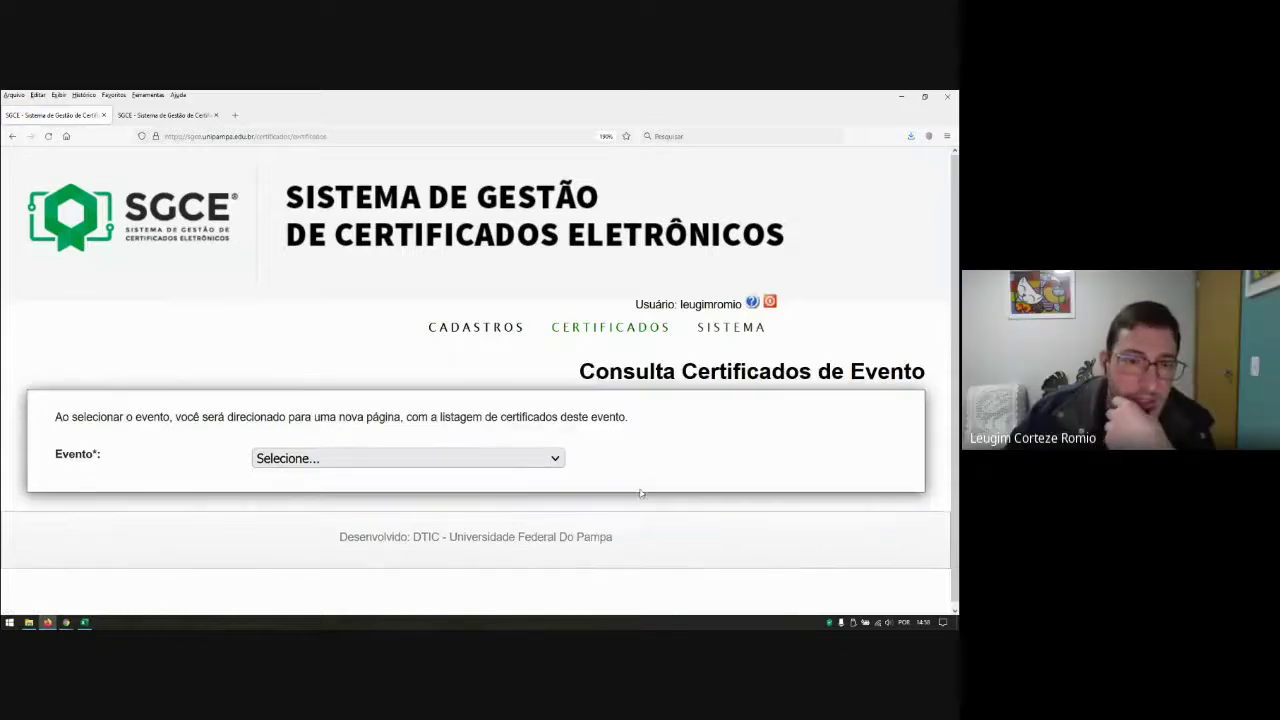
# Step: Close the Evento list without choosing and bring the Gmail certificate e-mail forward
pyautogui.click(523, 455)
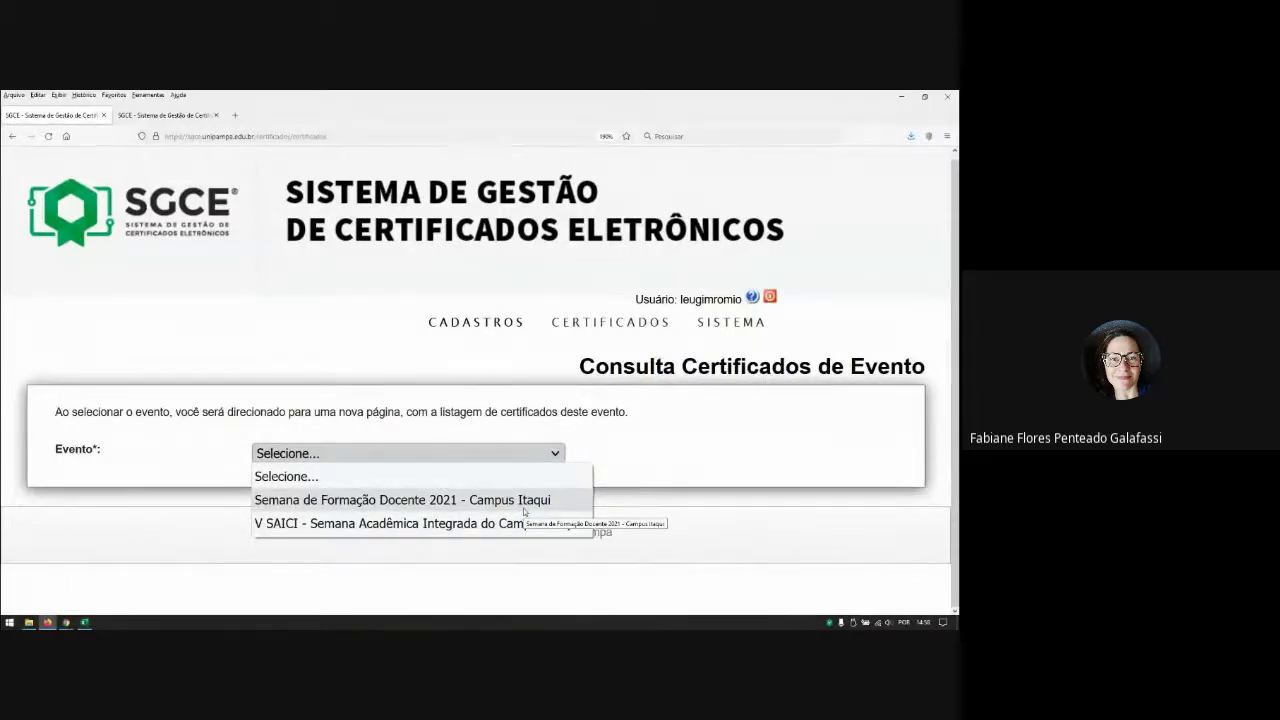
pyautogui.click(681, 479)
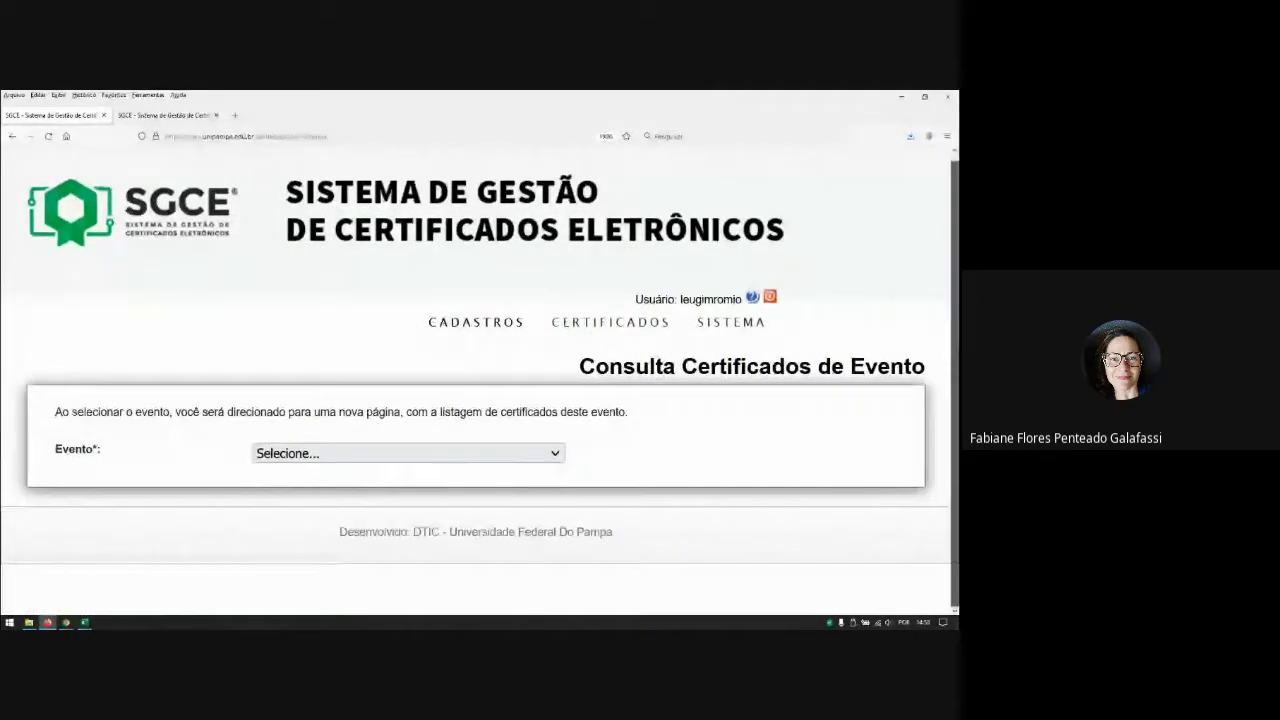
pyautogui.moveTo(645, 333)
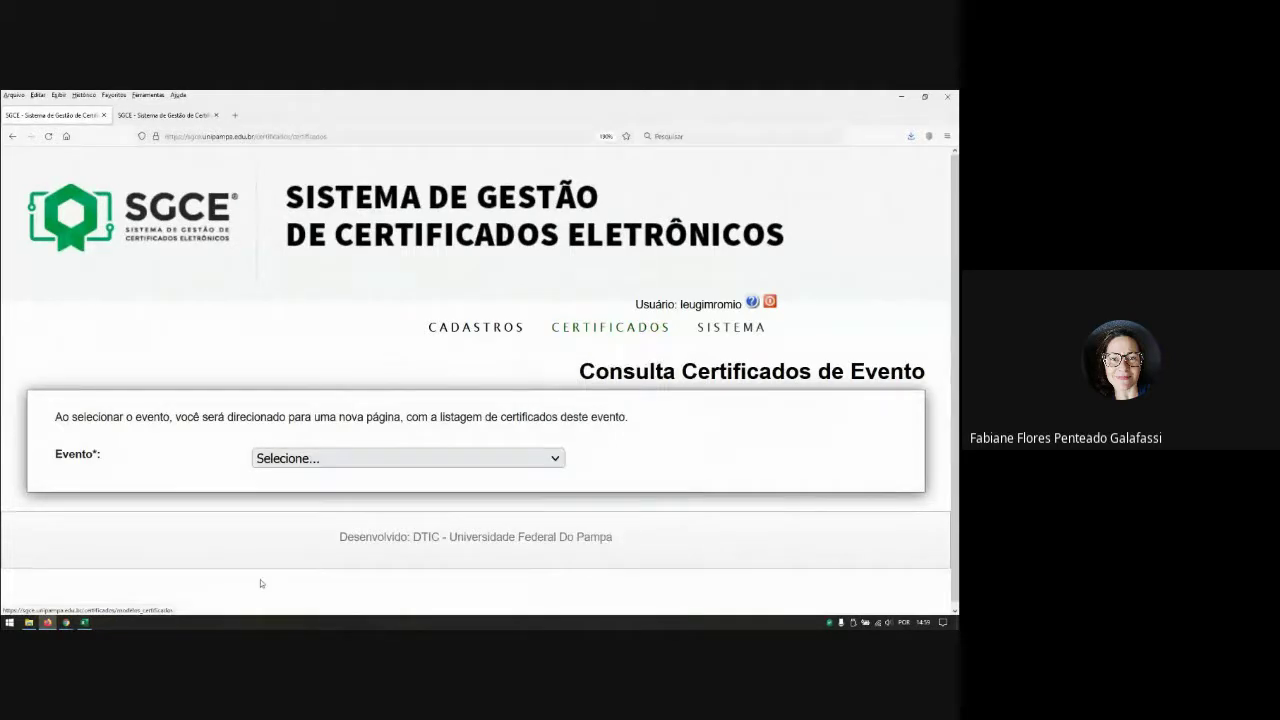
pyautogui.moveTo(66, 624)
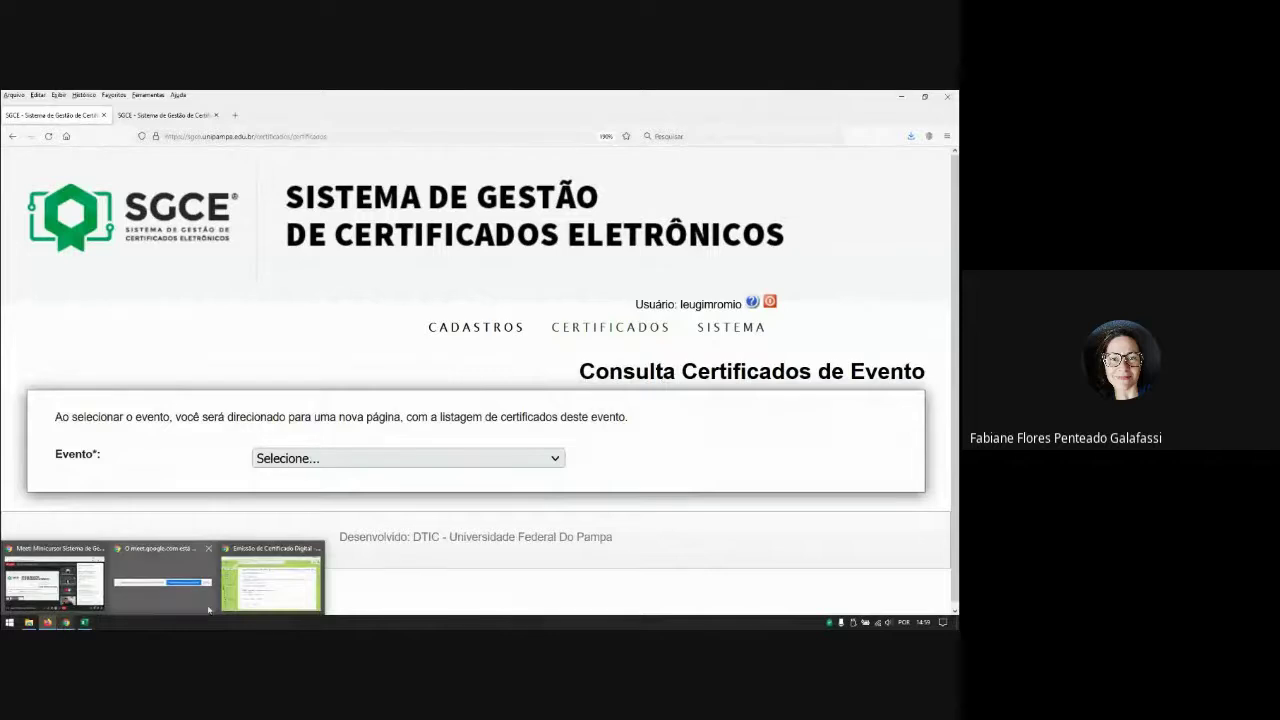
pyautogui.click(255, 590)
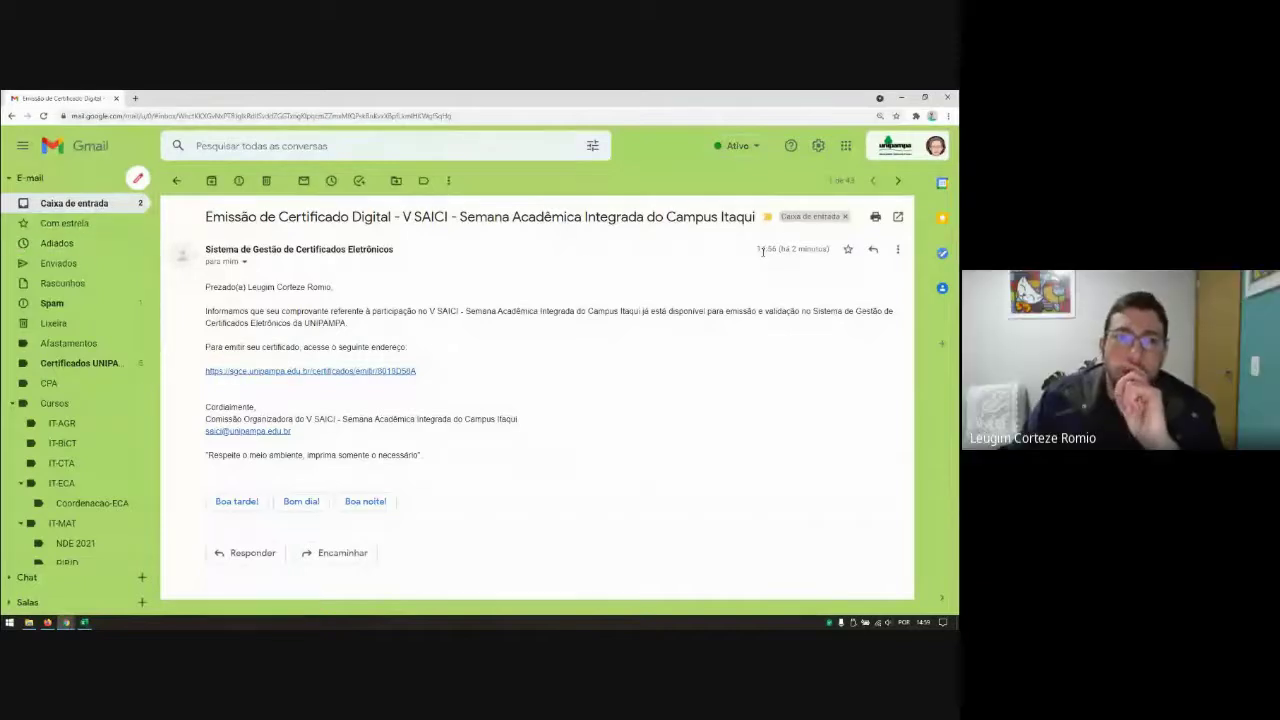
# Step: Bring the SGCE window back to the front and scroll through the certificate lookup page
pyautogui.click(899, 97)
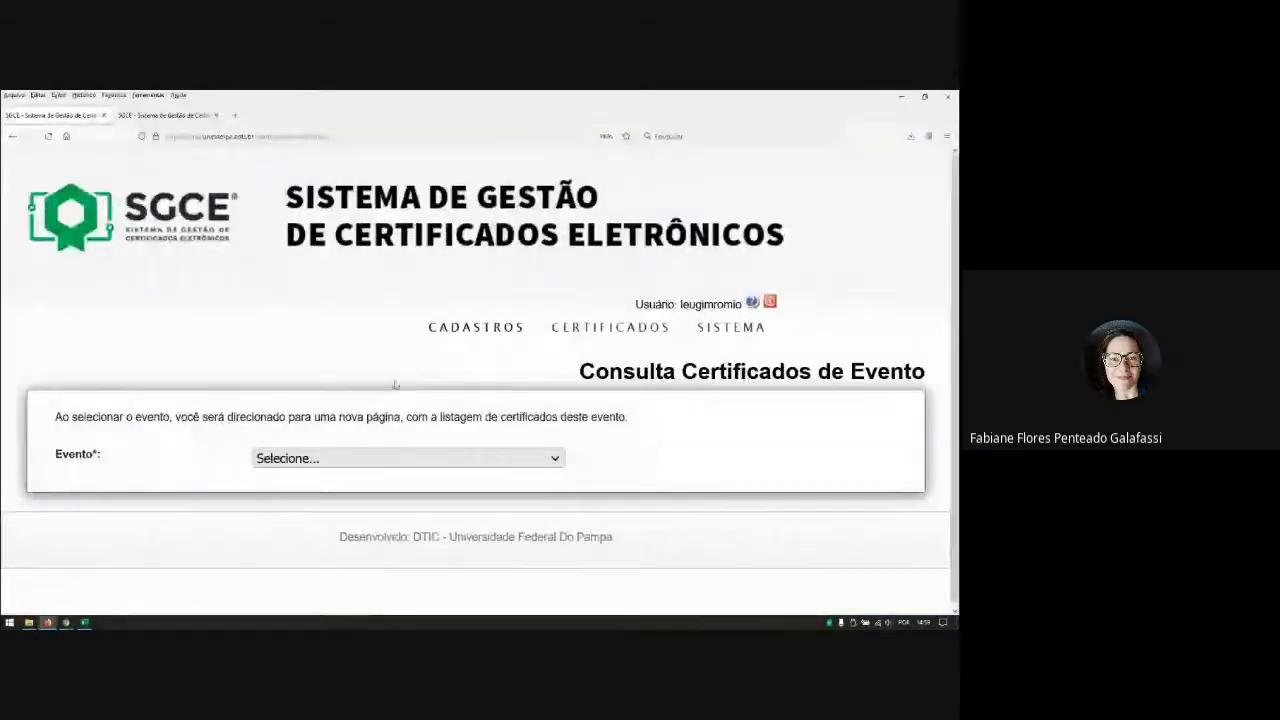
pyautogui.scroll(-1, 632, 318)
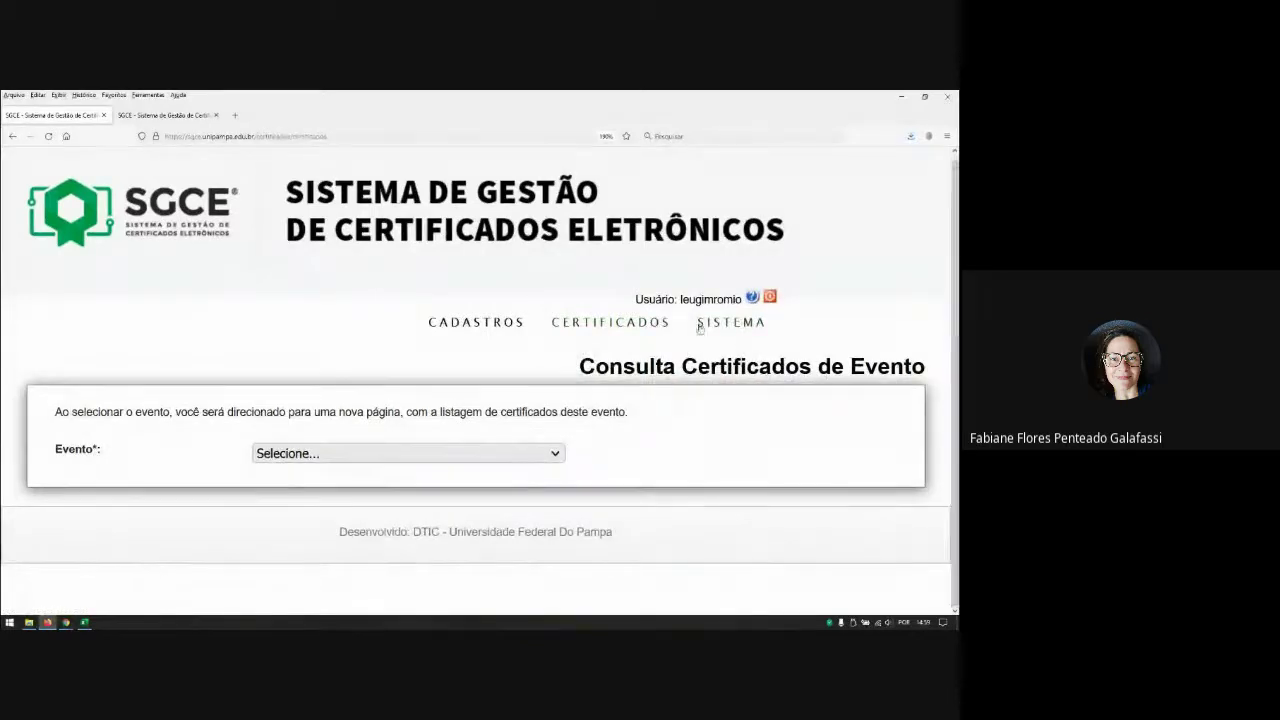
pyautogui.scroll(1, 650, 325)
pyautogui.moveTo(588, 322)
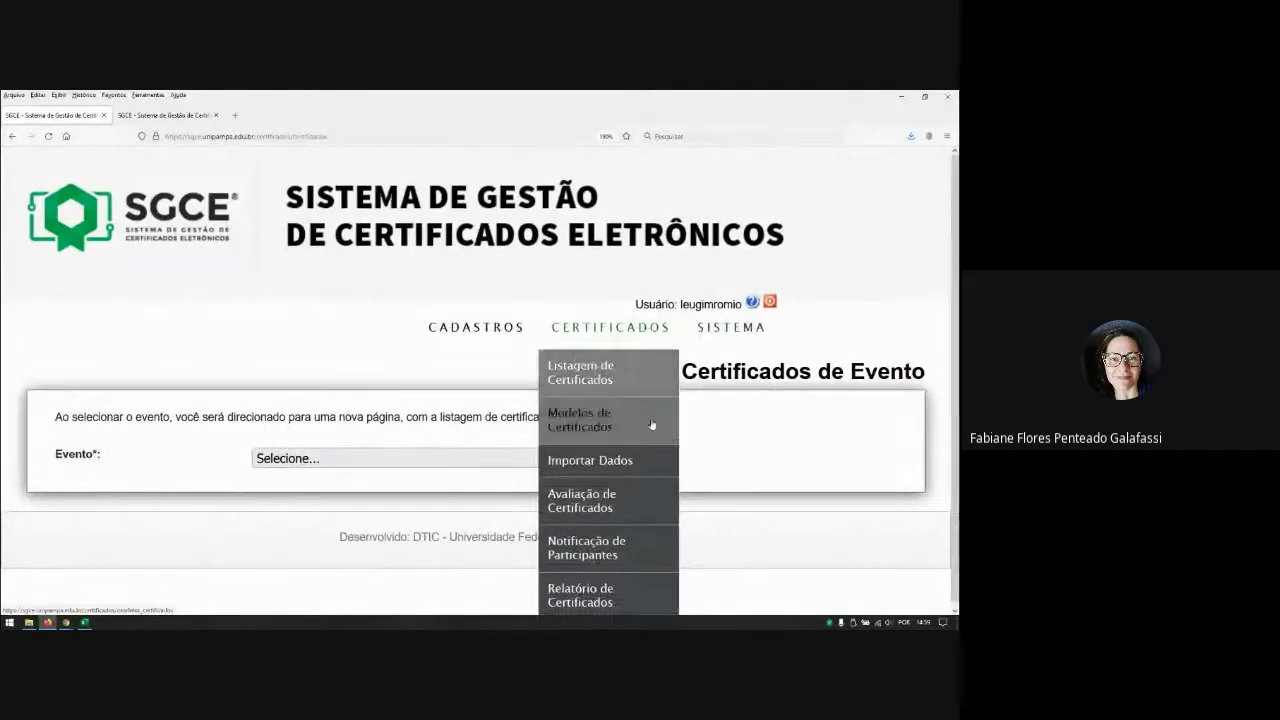
pyautogui.scroll(-1, 651, 422)
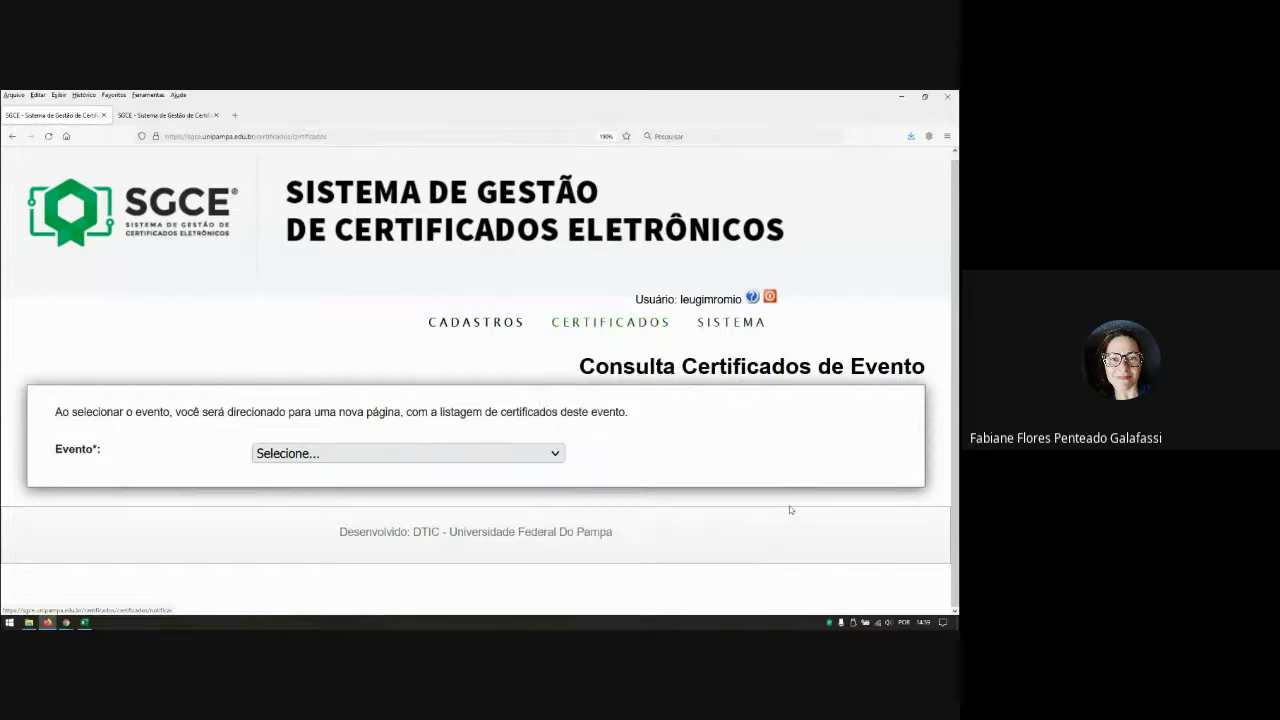
pyautogui.scroll(1, 671, 403)
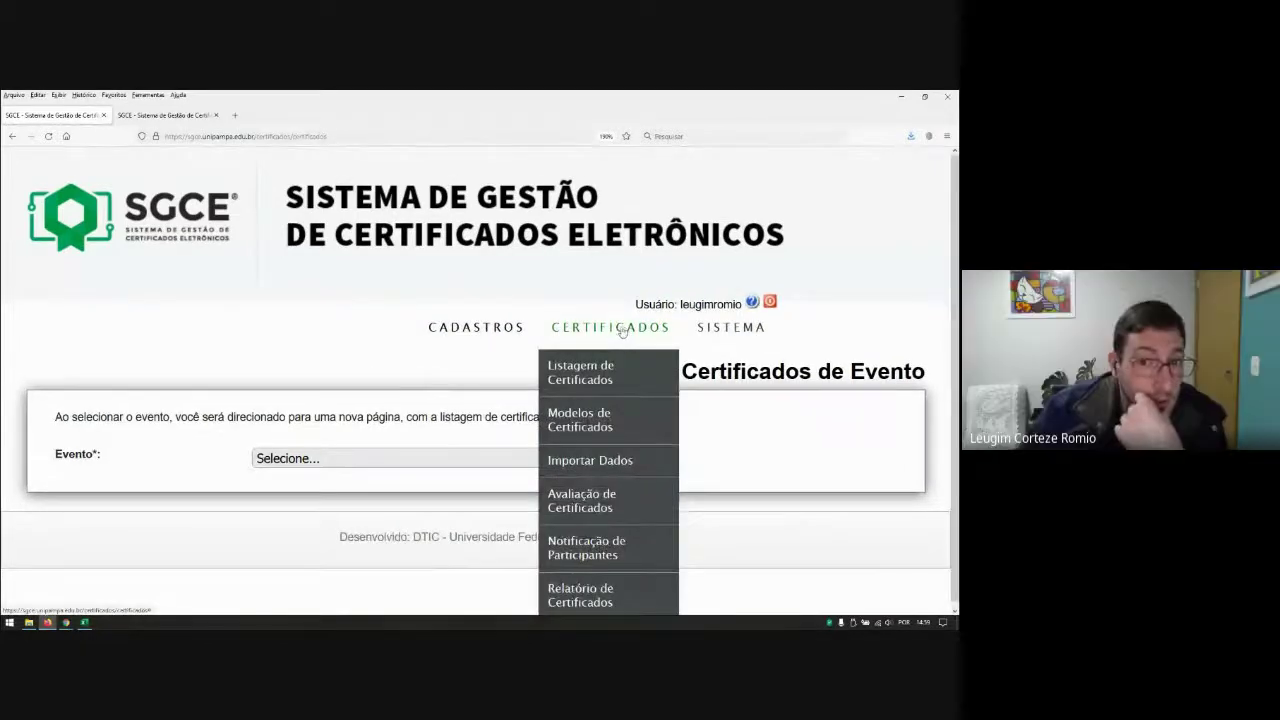
pyautogui.moveTo(494, 331)
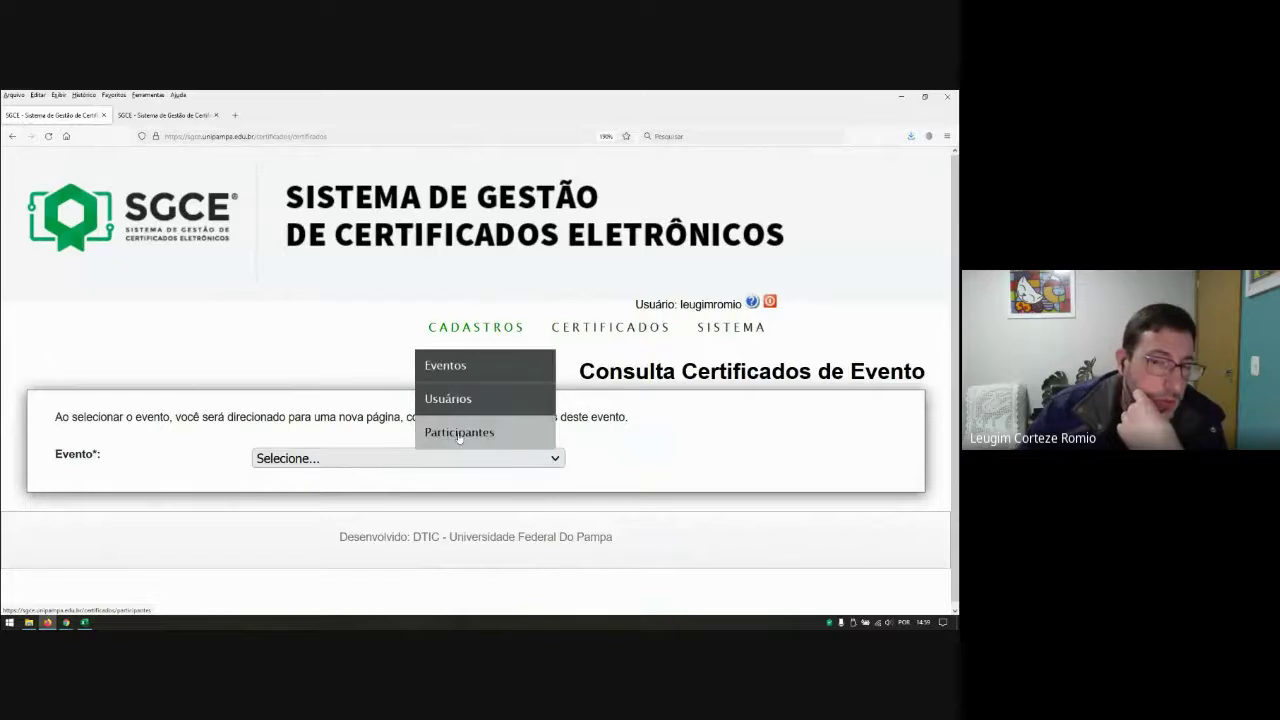
# Step: Open Participantes, search by the presenter's name, and review the matching event registrations
pyautogui.click(459, 433)
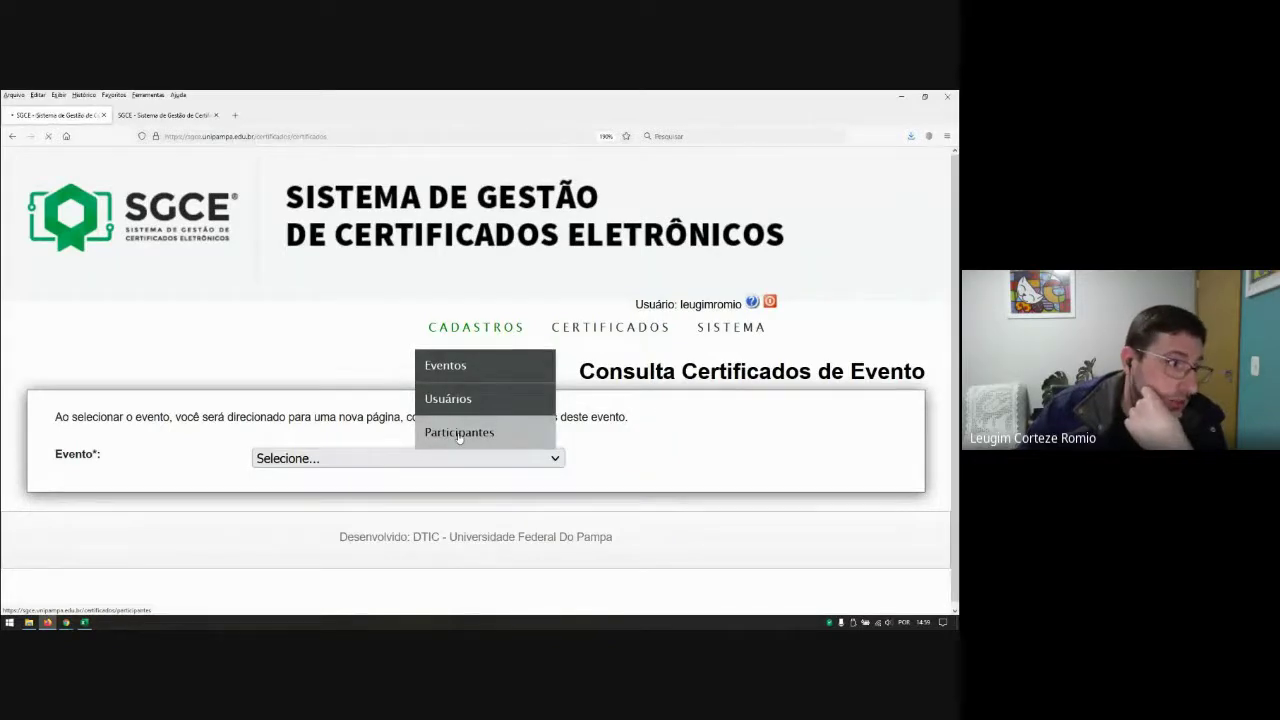
pyautogui.scroll(-4, 459, 436)
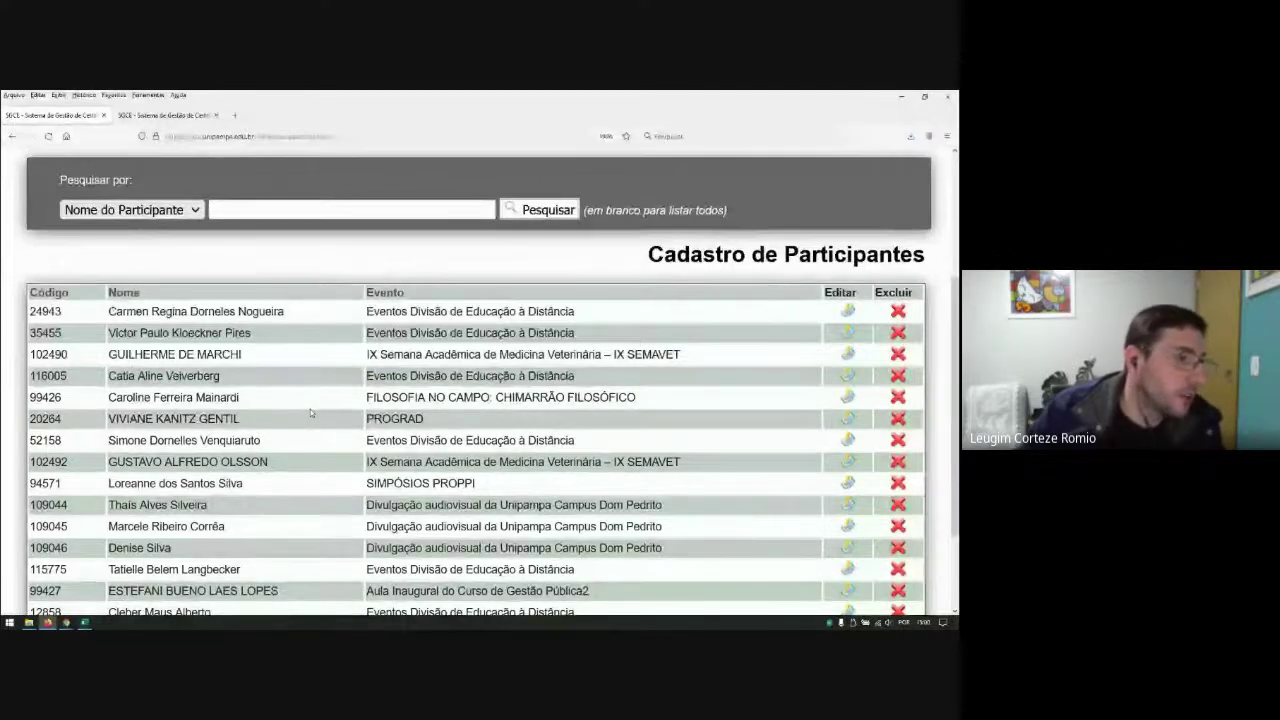
pyautogui.scroll(5, 304, 411)
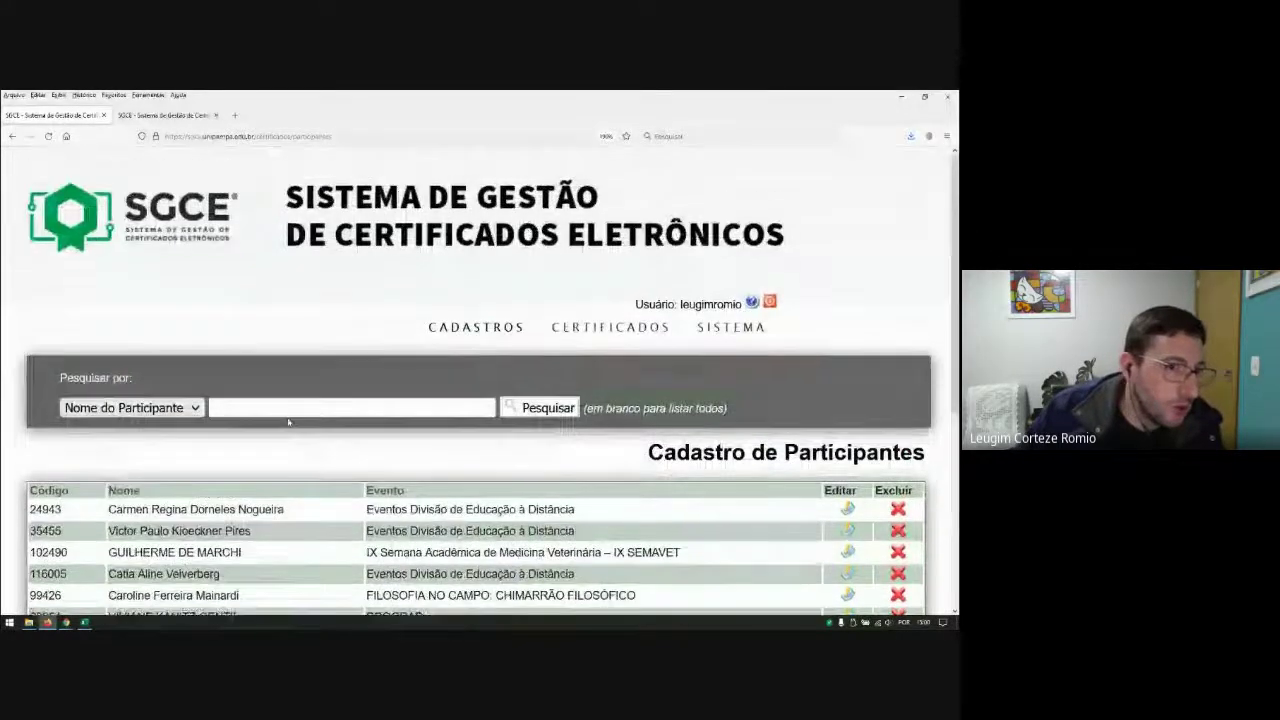
pyautogui.click(369, 414)
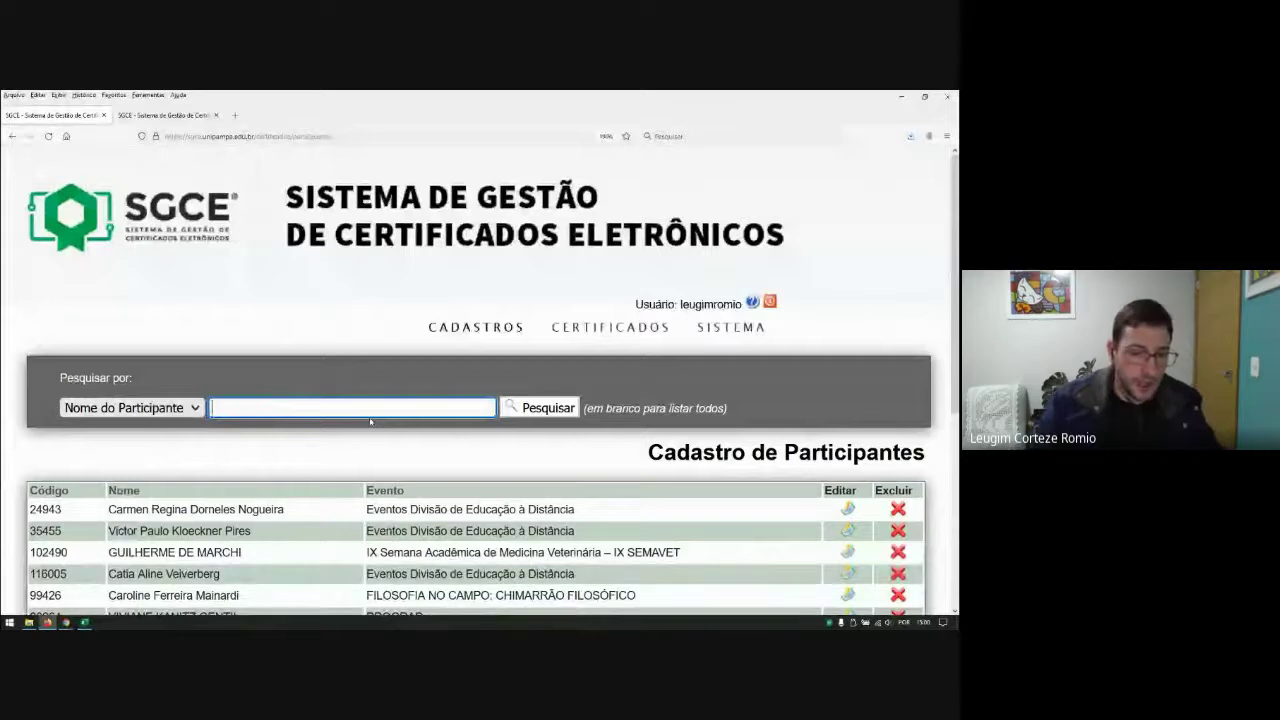
pyautogui.write('leugim')
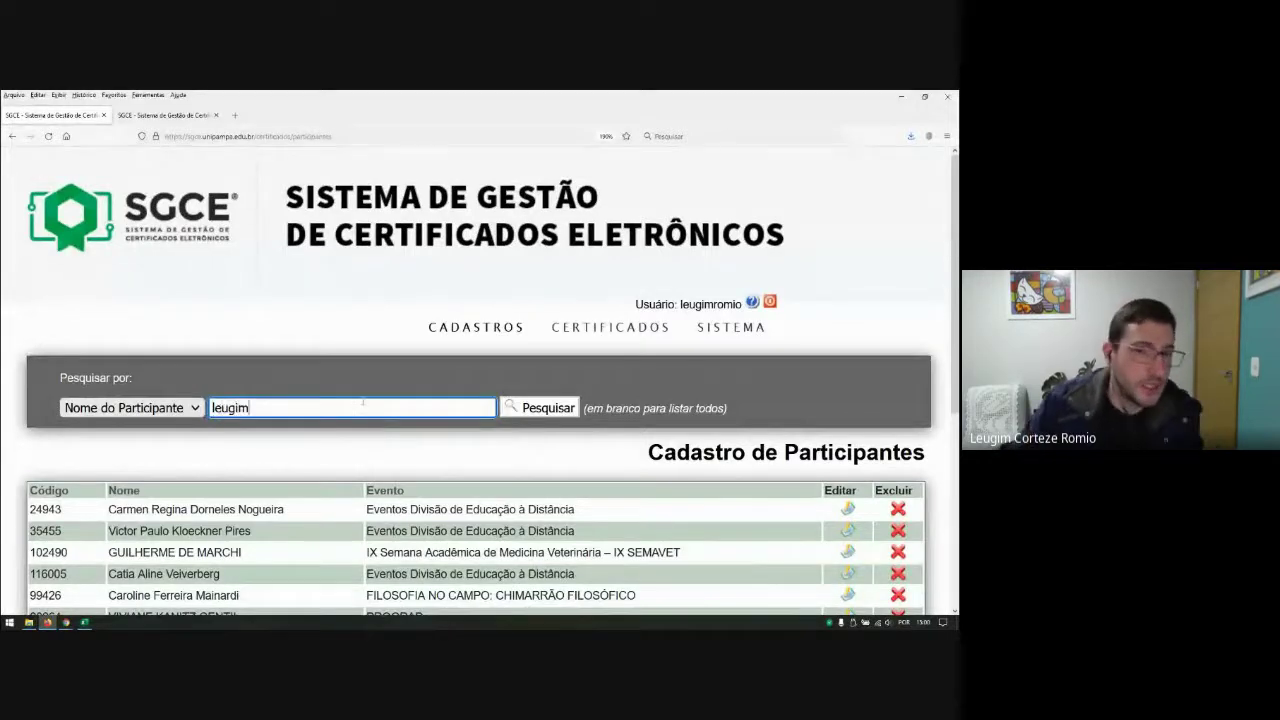
pyautogui.click(522, 409)
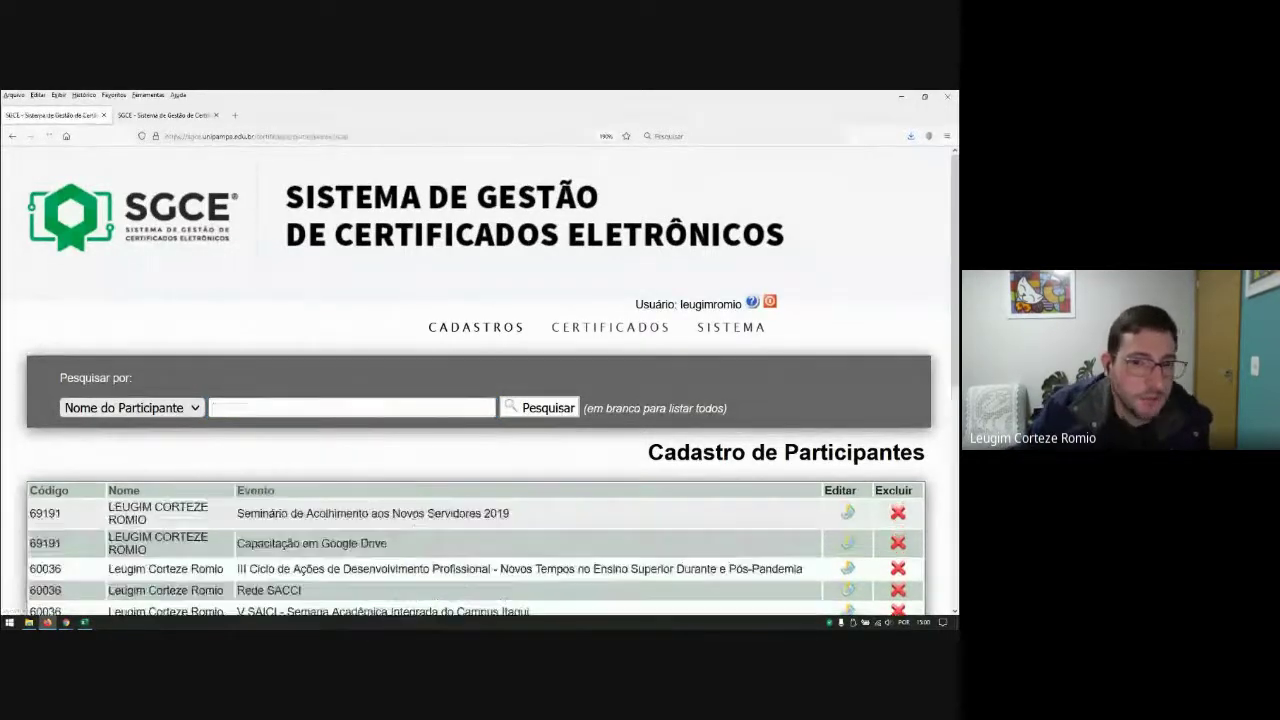
pyautogui.scroll(-3, 357, 428)
pyautogui.scroll(3, 357, 428)
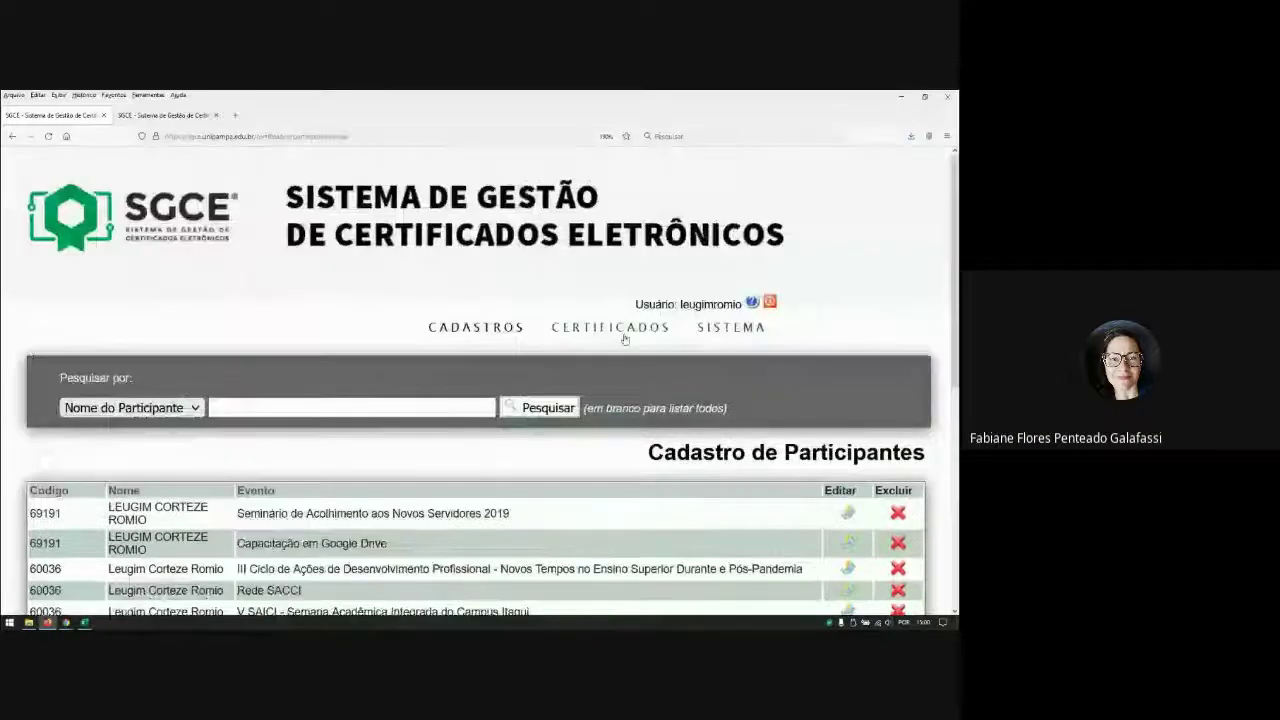
pyautogui.moveTo(624, 339)
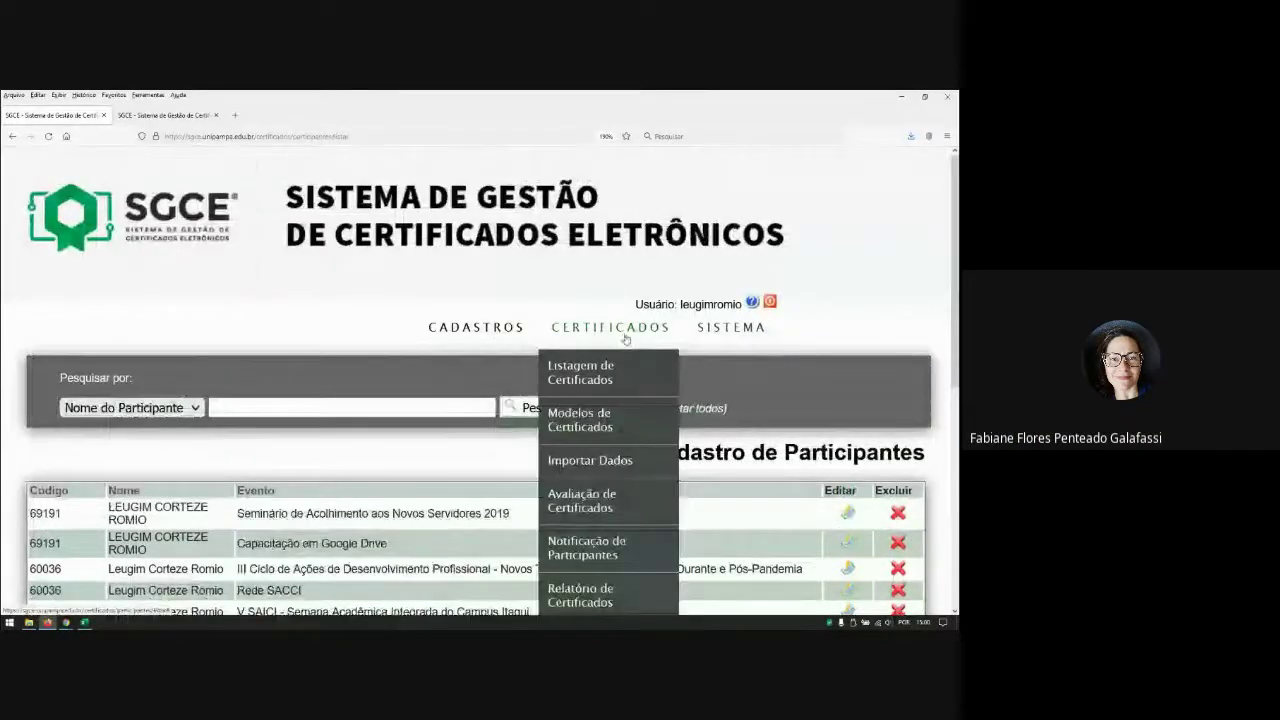
pyautogui.scroll(-2, 630, 350)
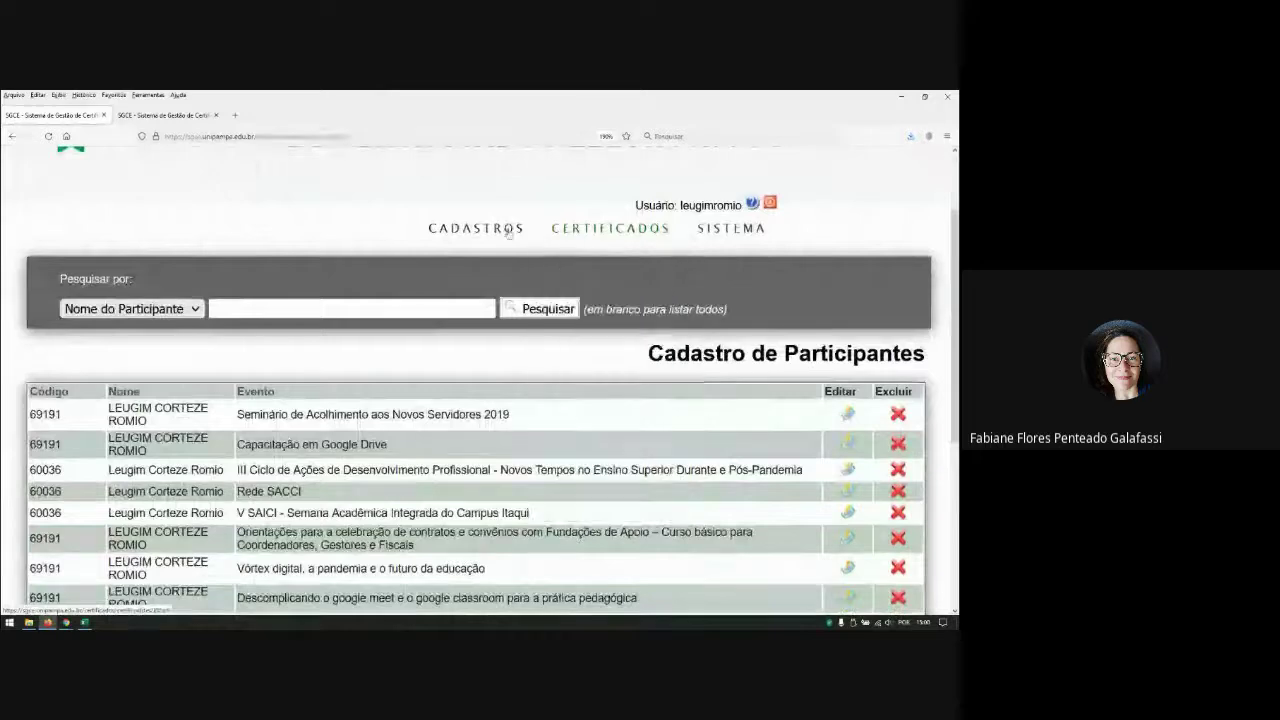
# Step: Load 'V SAICI - Semana Acadêmica Integrada do Campus Itaqui' for editing and review its organizer list
pyautogui.moveTo(480, 232)
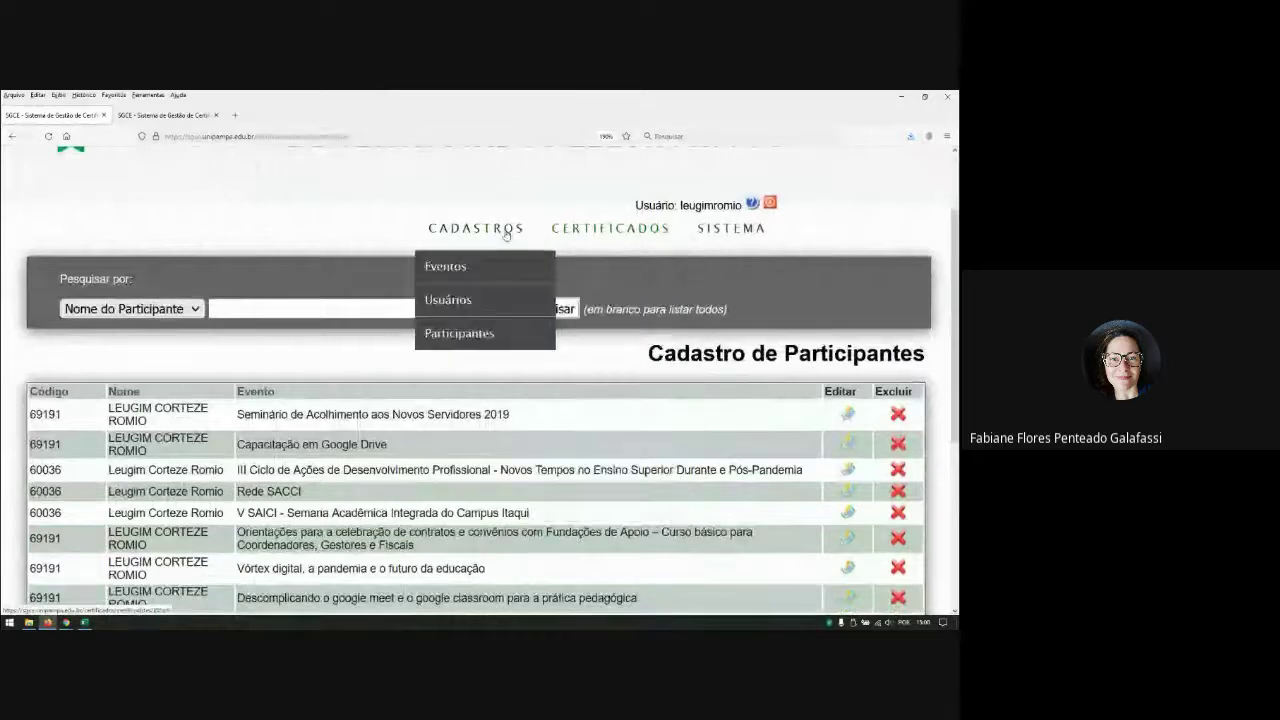
pyautogui.click(447, 266)
pyautogui.click(364, 459)
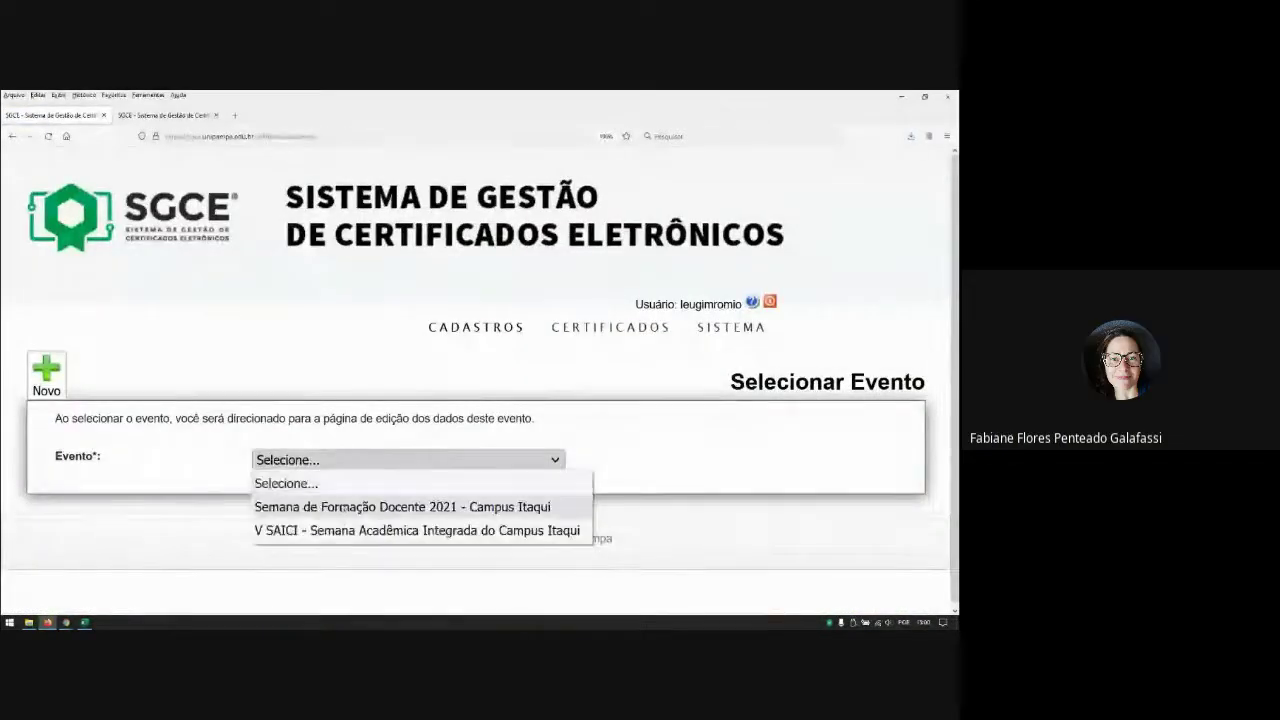
pyautogui.click(362, 528)
pyautogui.scroll(-4, 760, 446)
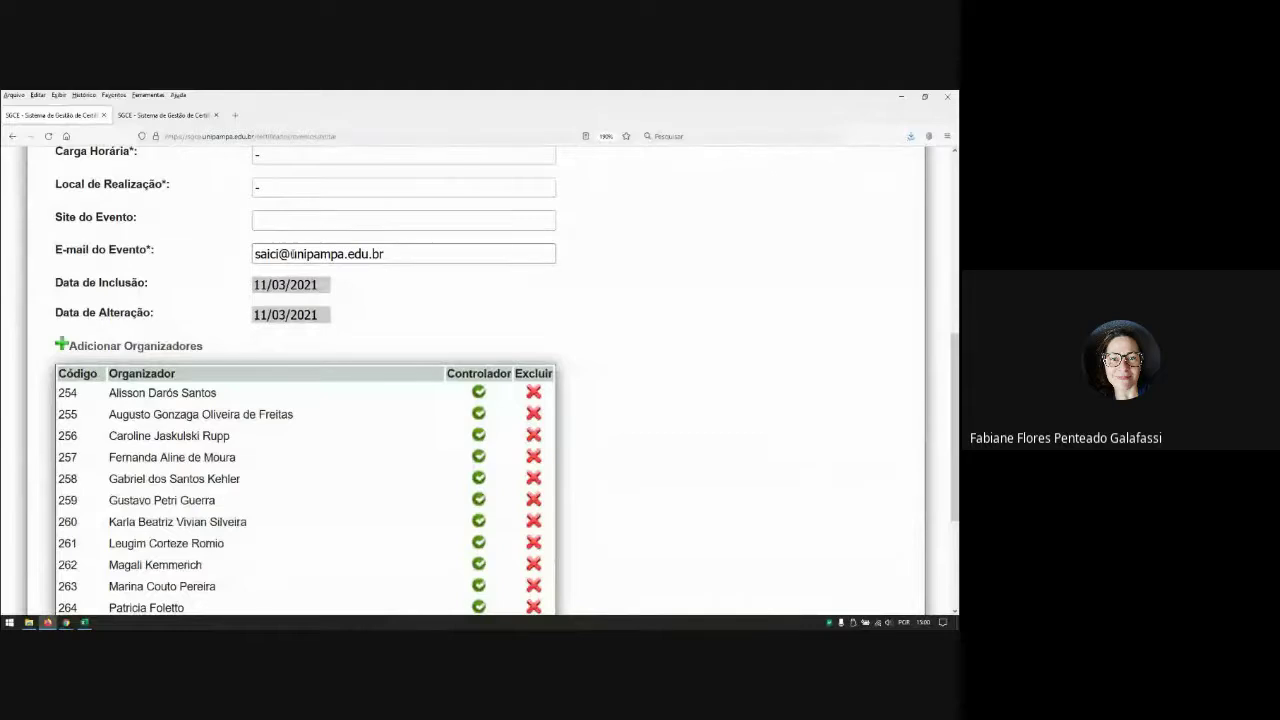
pyautogui.scroll(1, 730, 319)
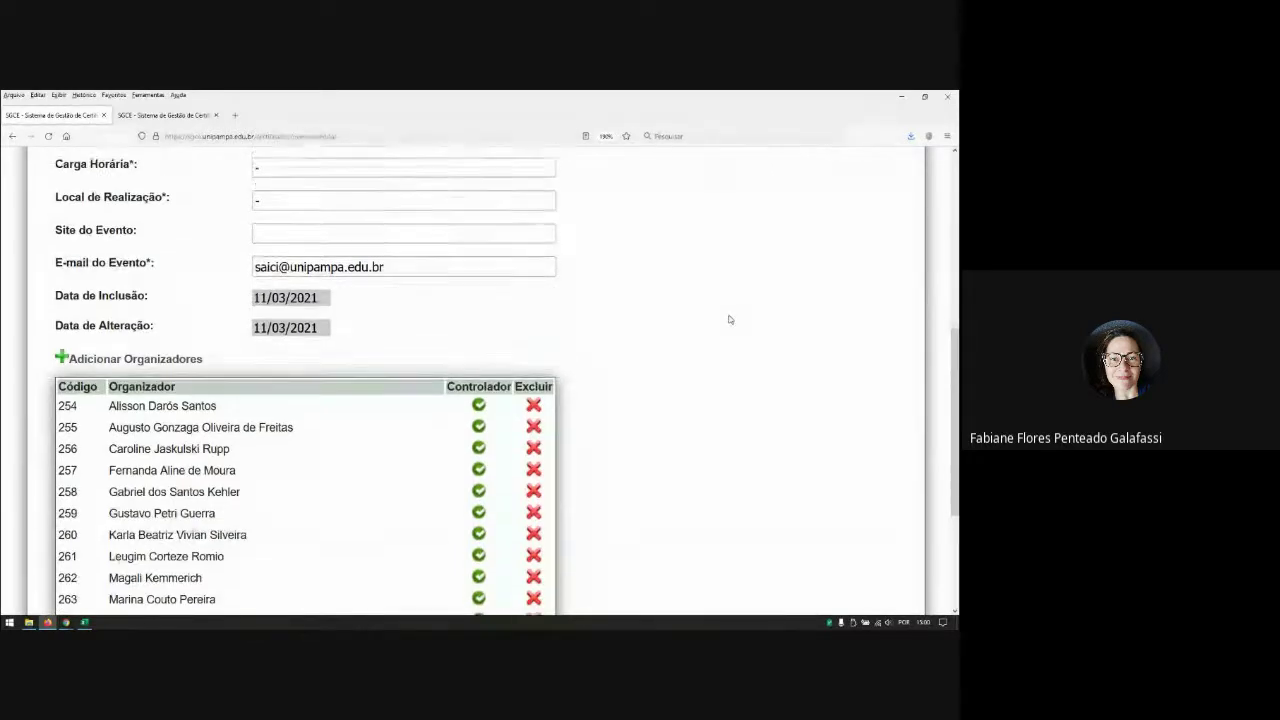
pyautogui.scroll(1, 728, 320)
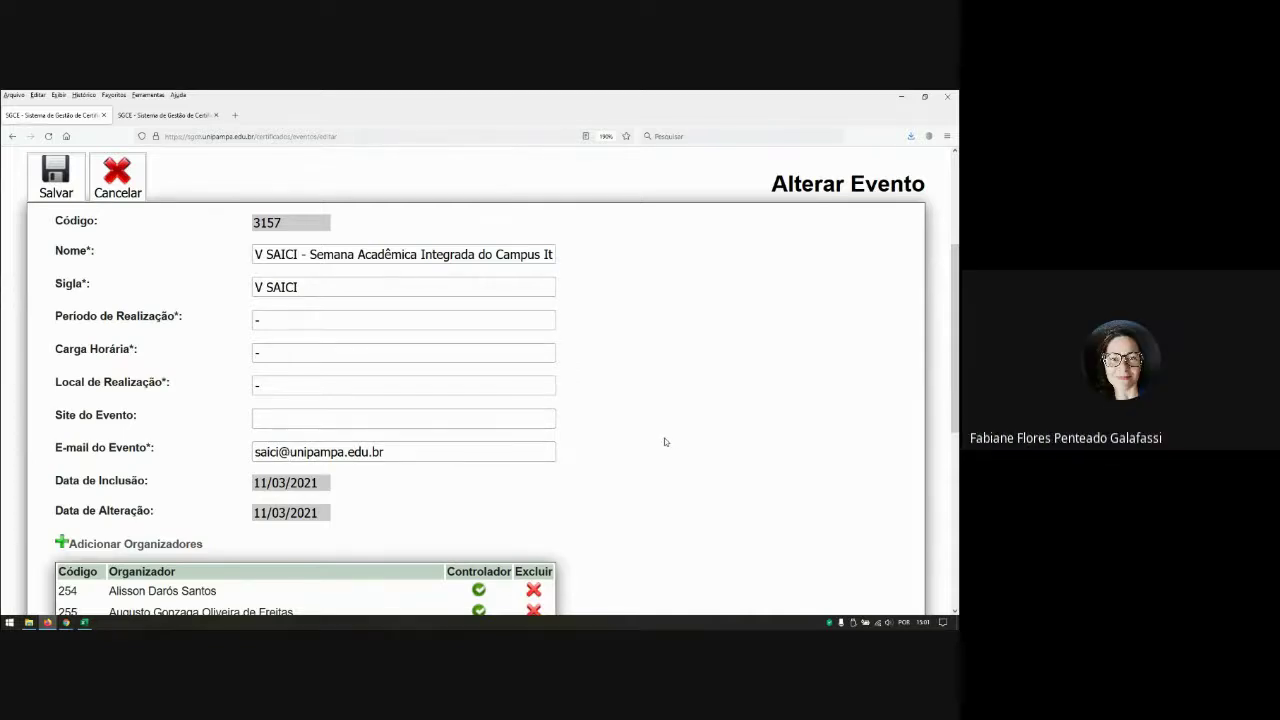
pyautogui.scroll(-2, 680, 449)
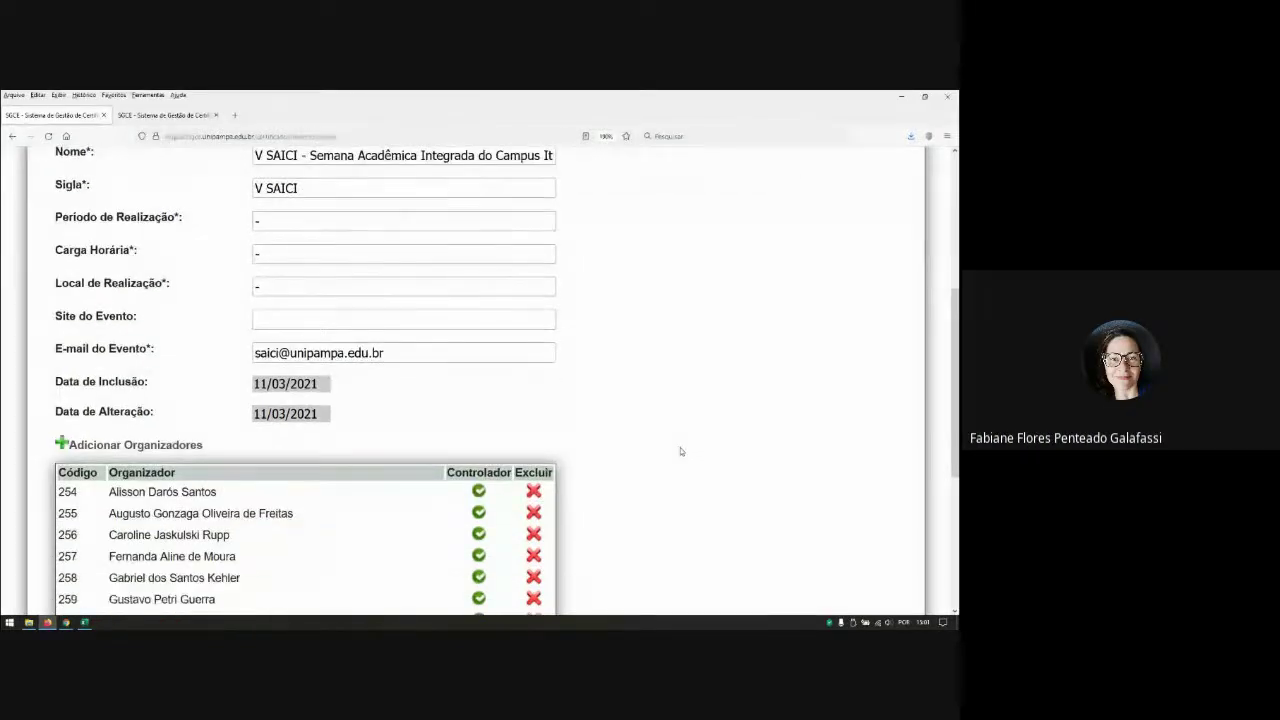
pyautogui.scroll(-2, 680, 451)
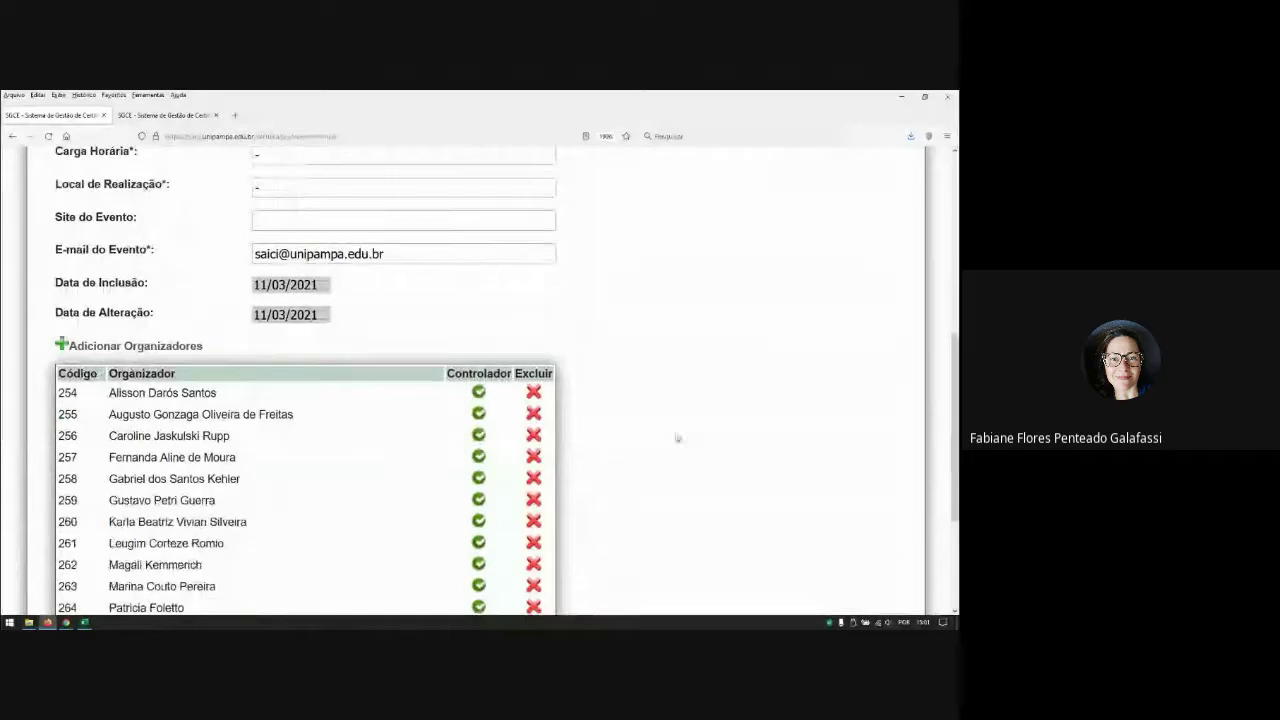
pyautogui.scroll(5, 677, 438)
# Step: Cancel the V SAICI edit and load 'Semana de Formação Docente 2021 - Campus Itaqui' for editing, focusing its e-mail field
pyautogui.click(118, 275)
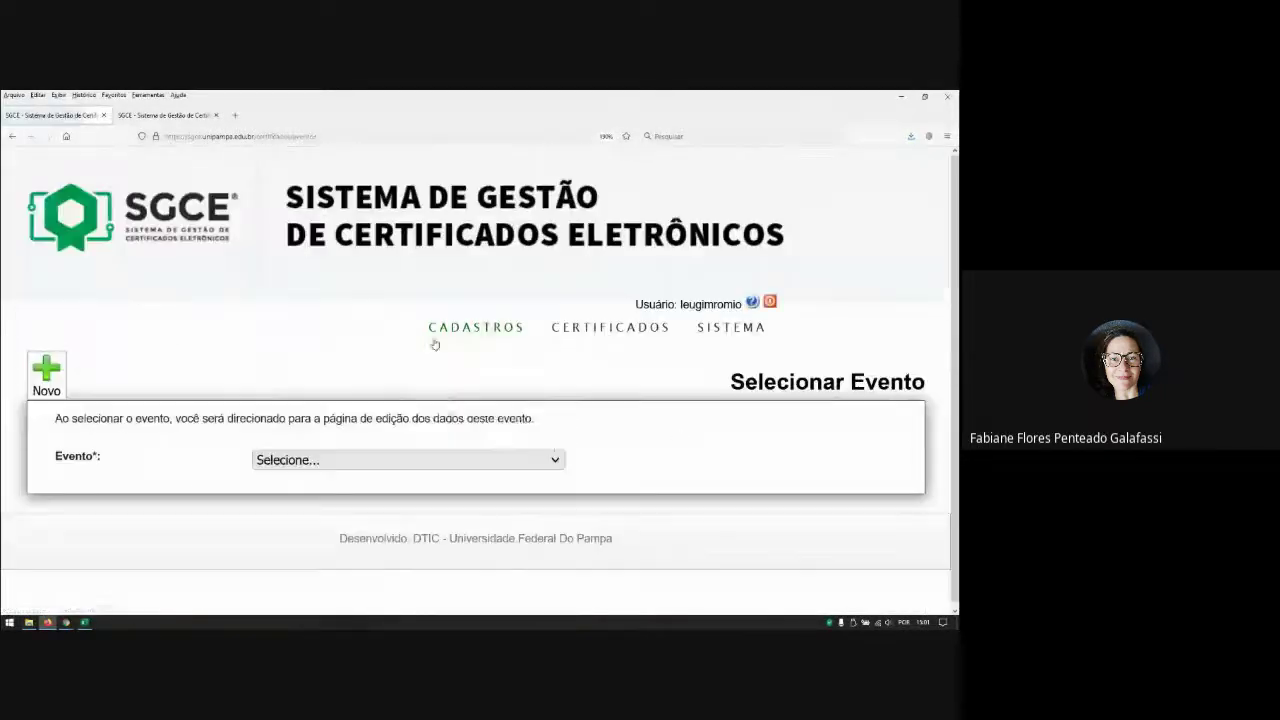
pyautogui.moveTo(438, 340)
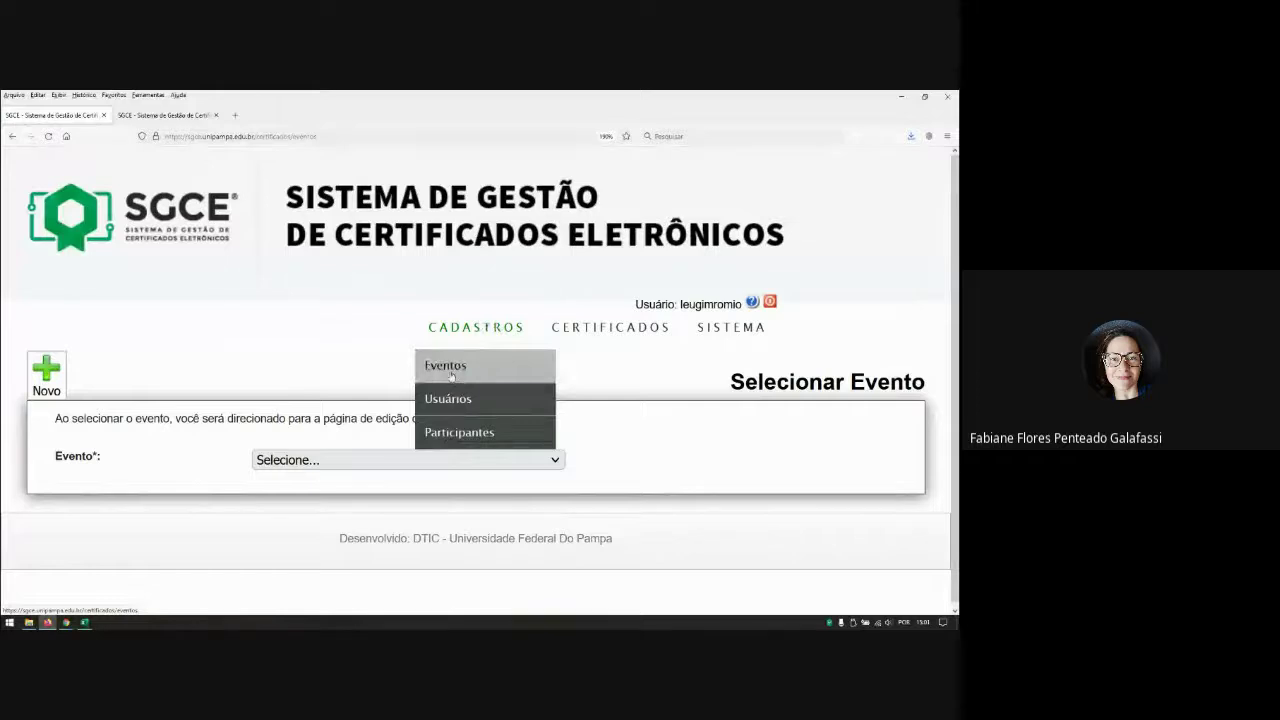
pyautogui.click(345, 460)
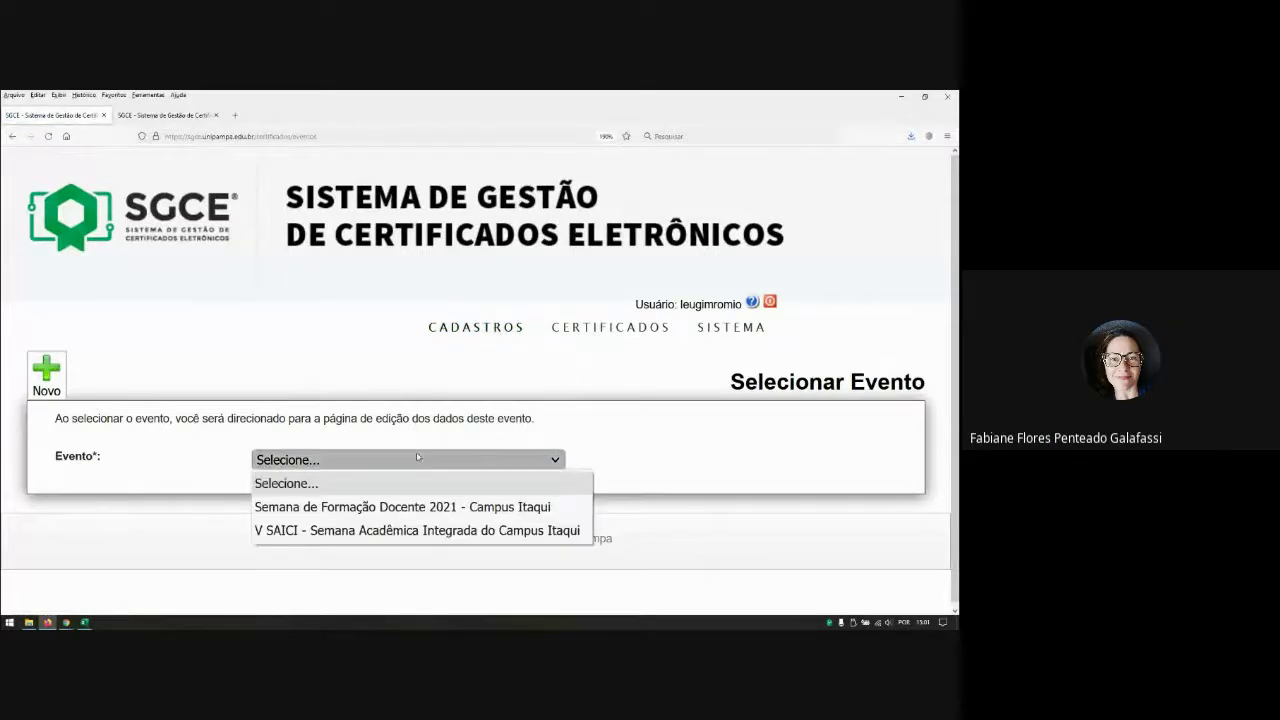
pyautogui.click(352, 507)
pyautogui.scroll(-5, 444, 426)
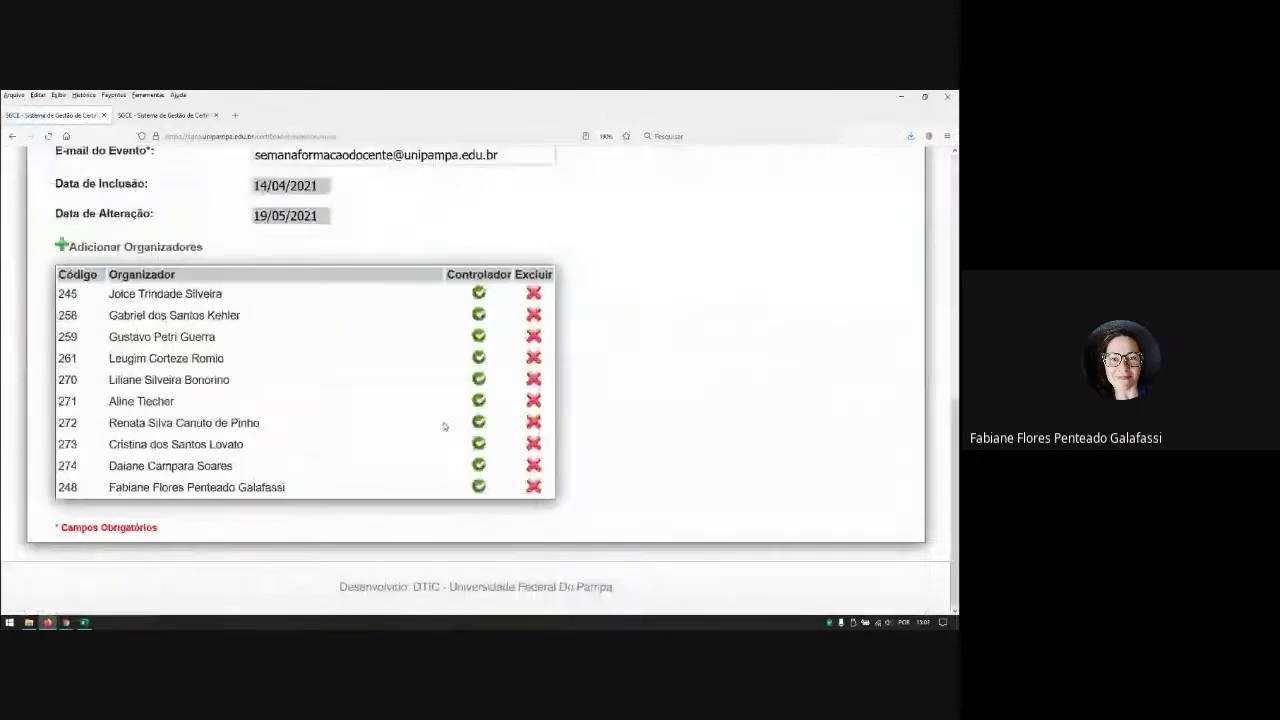
pyautogui.scroll(4, 450, 415)
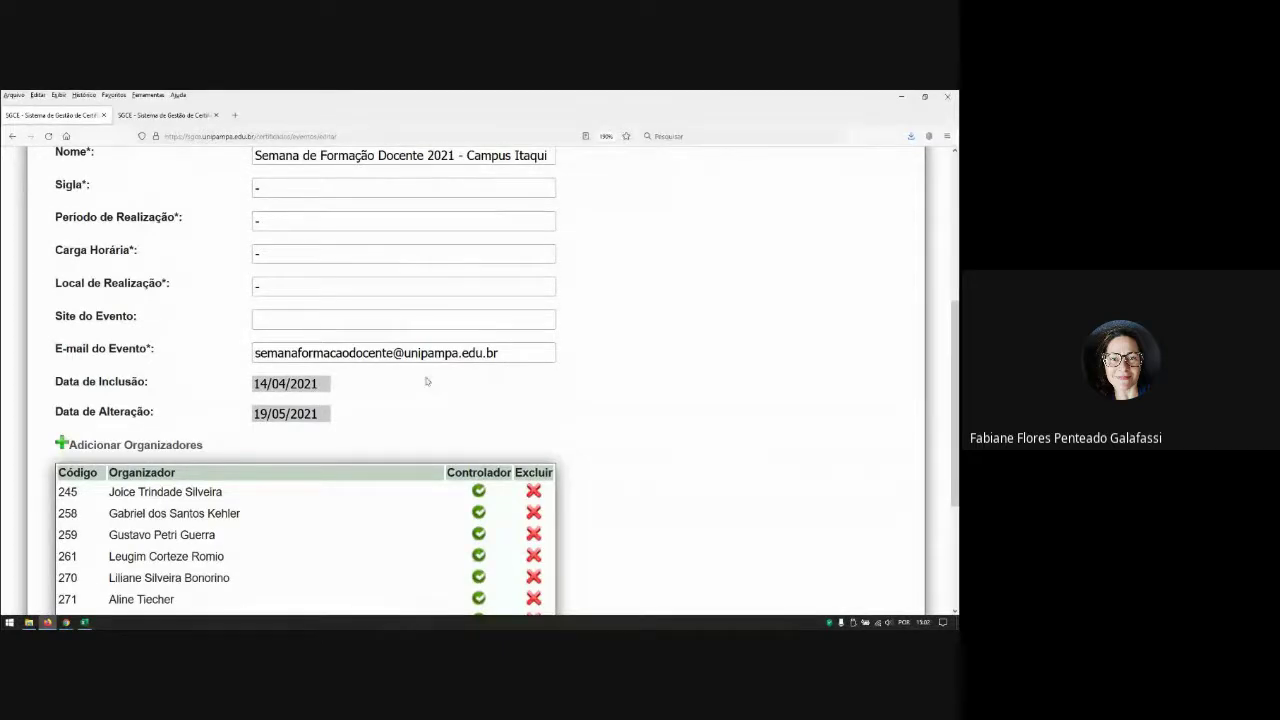
pyautogui.click(535, 354)
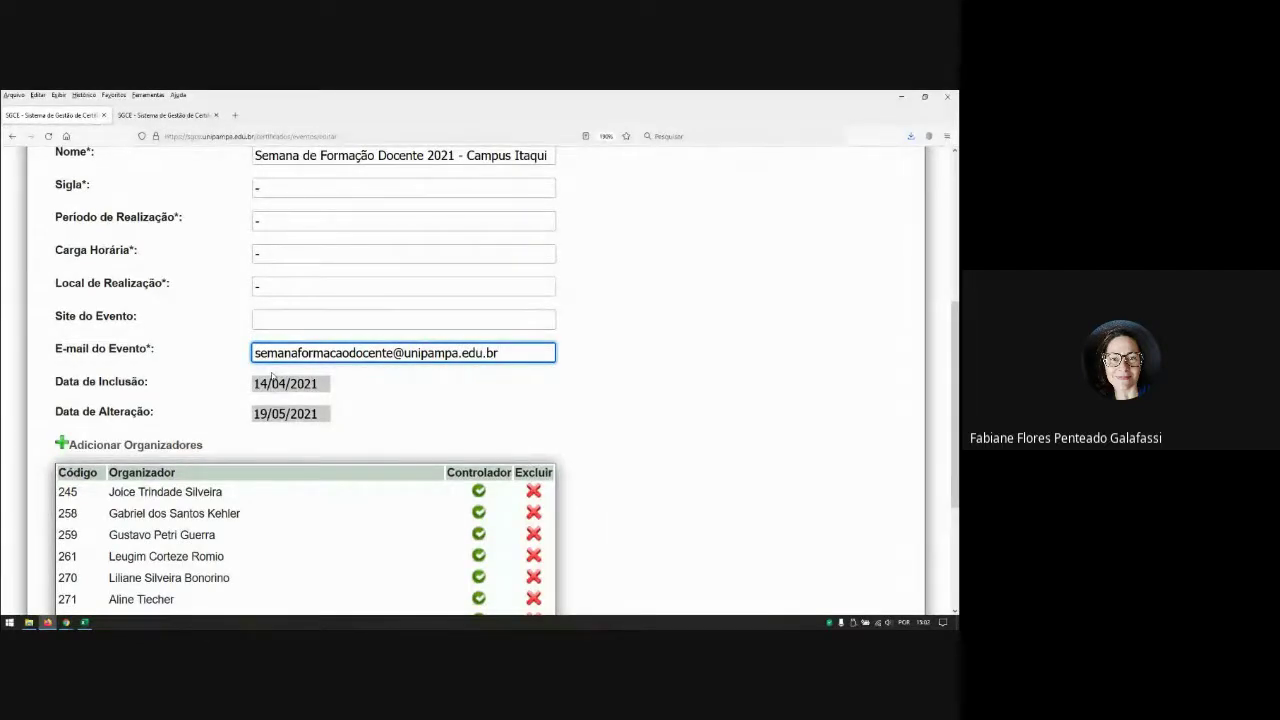
pyautogui.moveTo(394, 353); pyautogui.dragTo(252, 355)
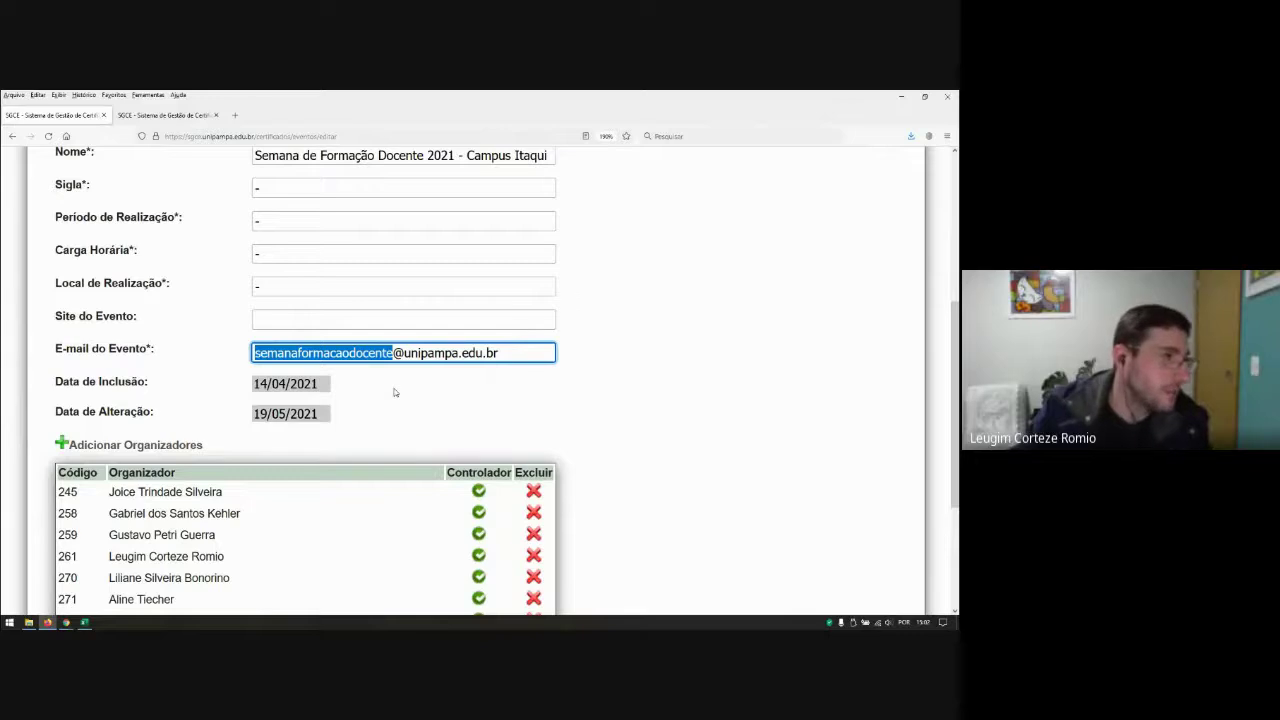
pyautogui.click(431, 396)
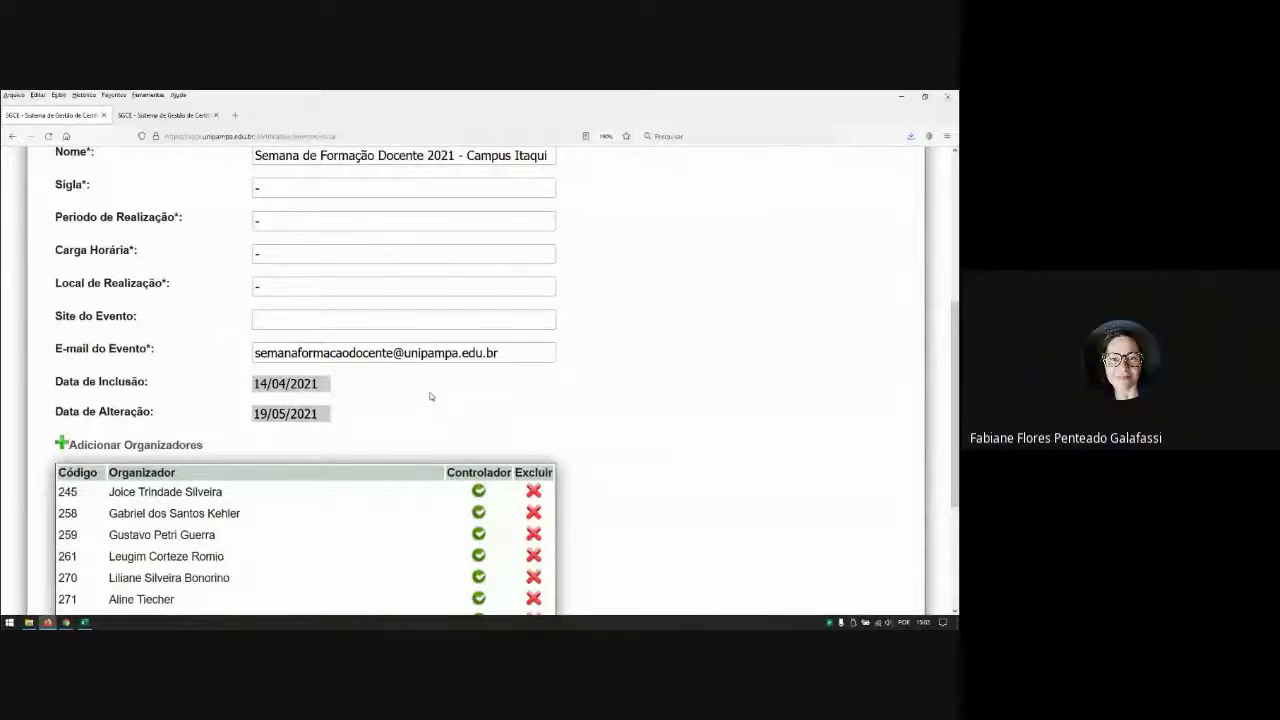
pyautogui.scroll(4, 430, 396)
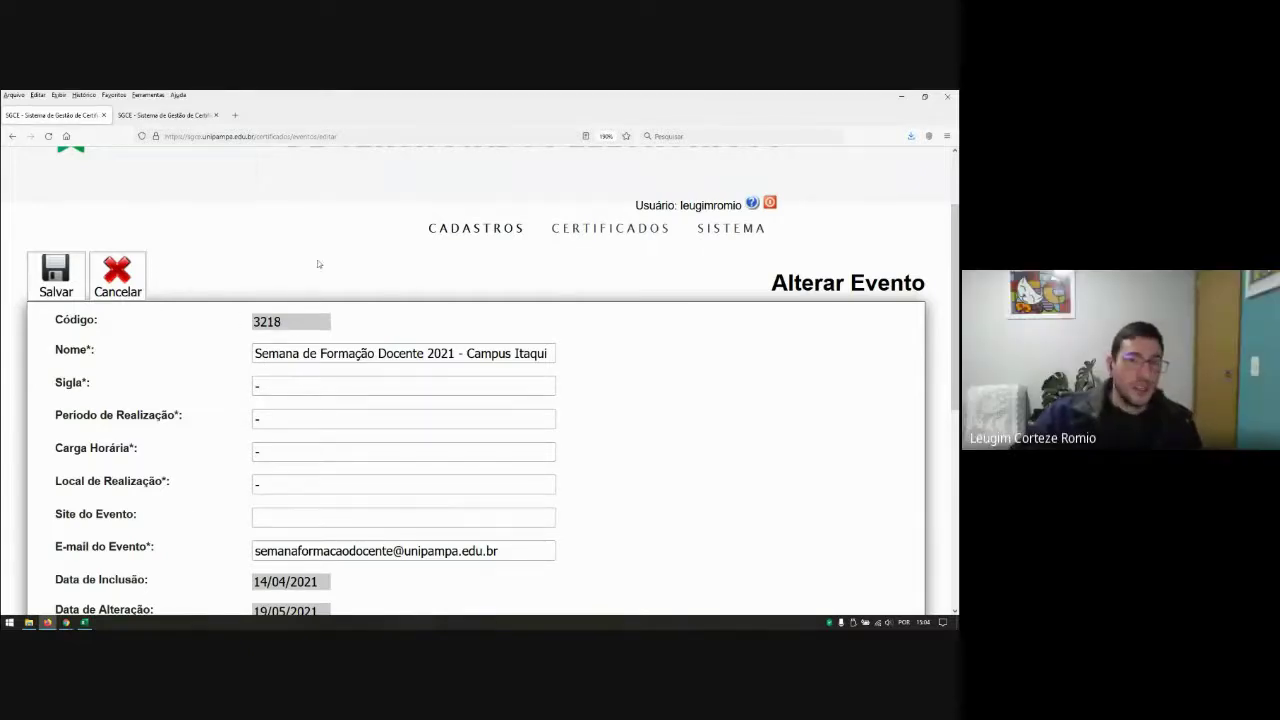
pyautogui.scroll(-2, 394, 337)
pyautogui.scroll(2, 257, 344)
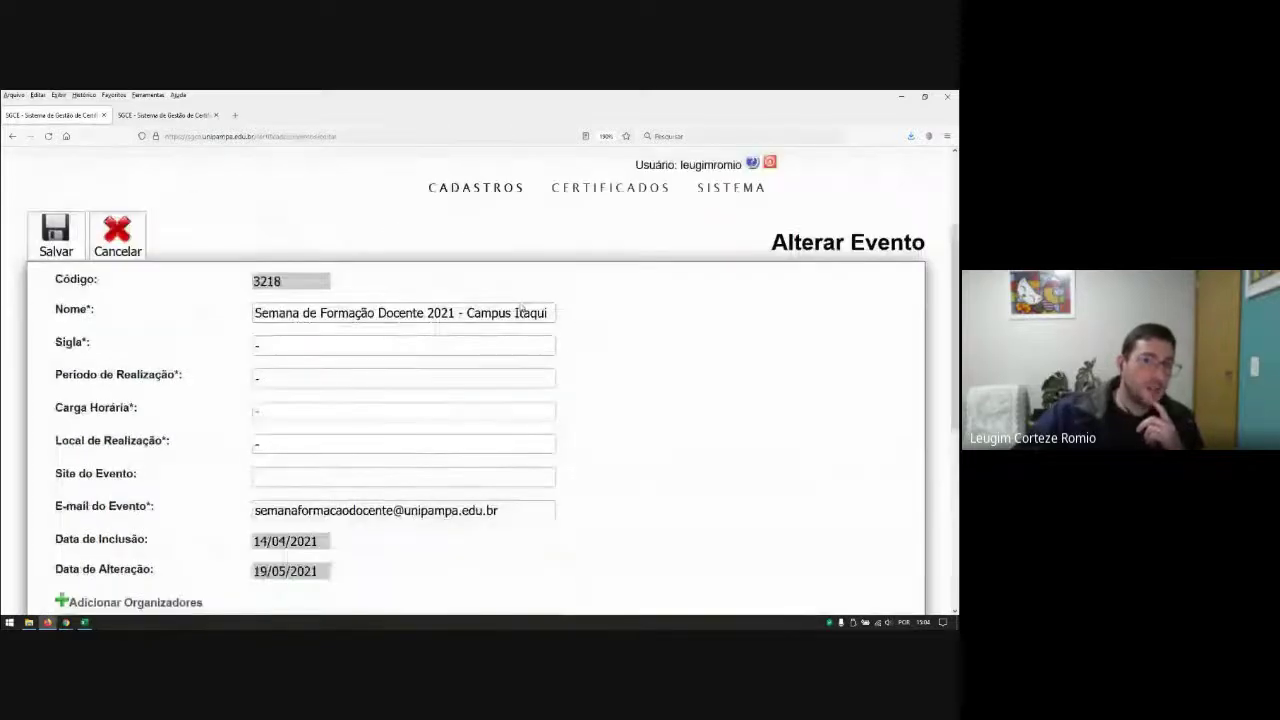
pyautogui.scroll(-4, 358, 287)
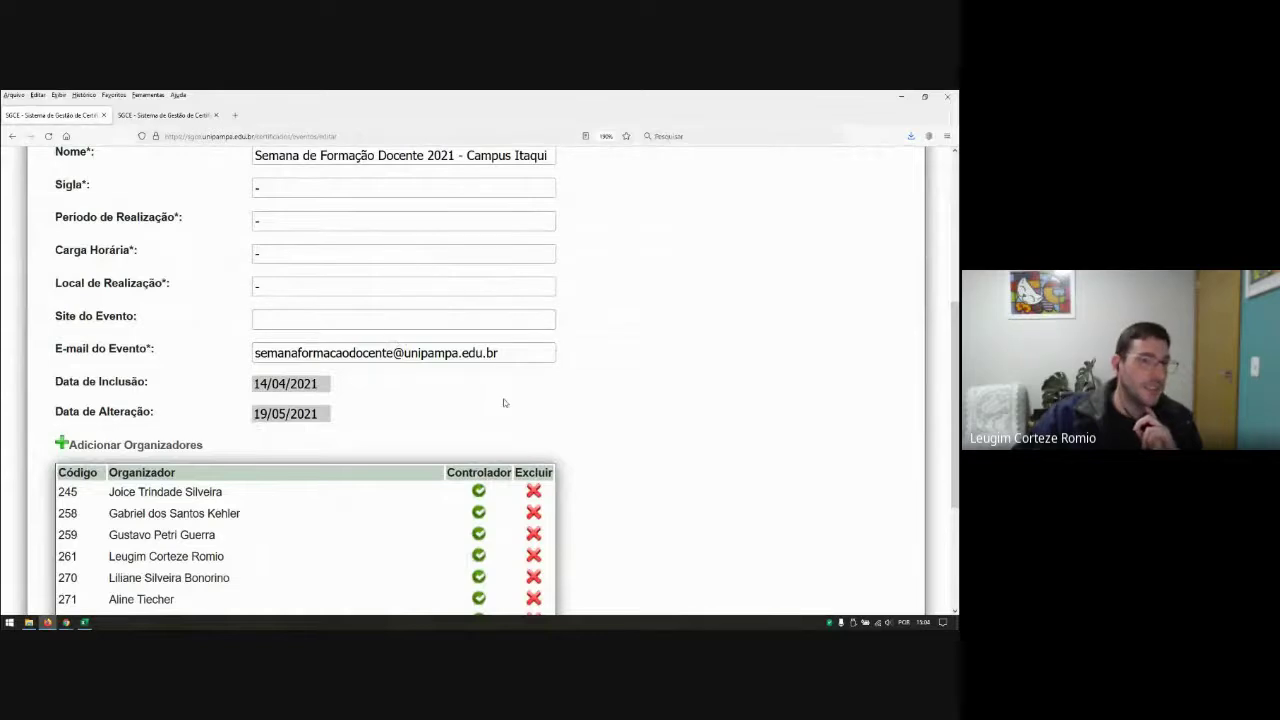
pyautogui.scroll(2, 329, 340)
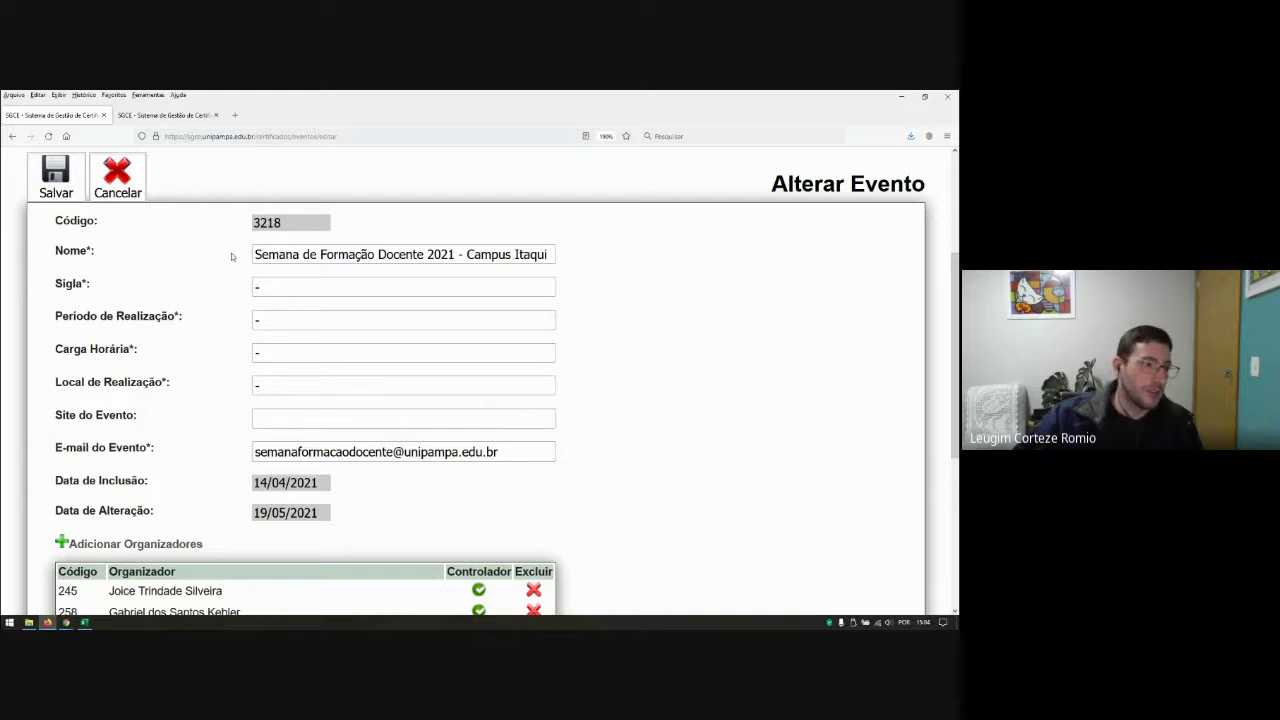
pyautogui.scroll(3, 445, 447)
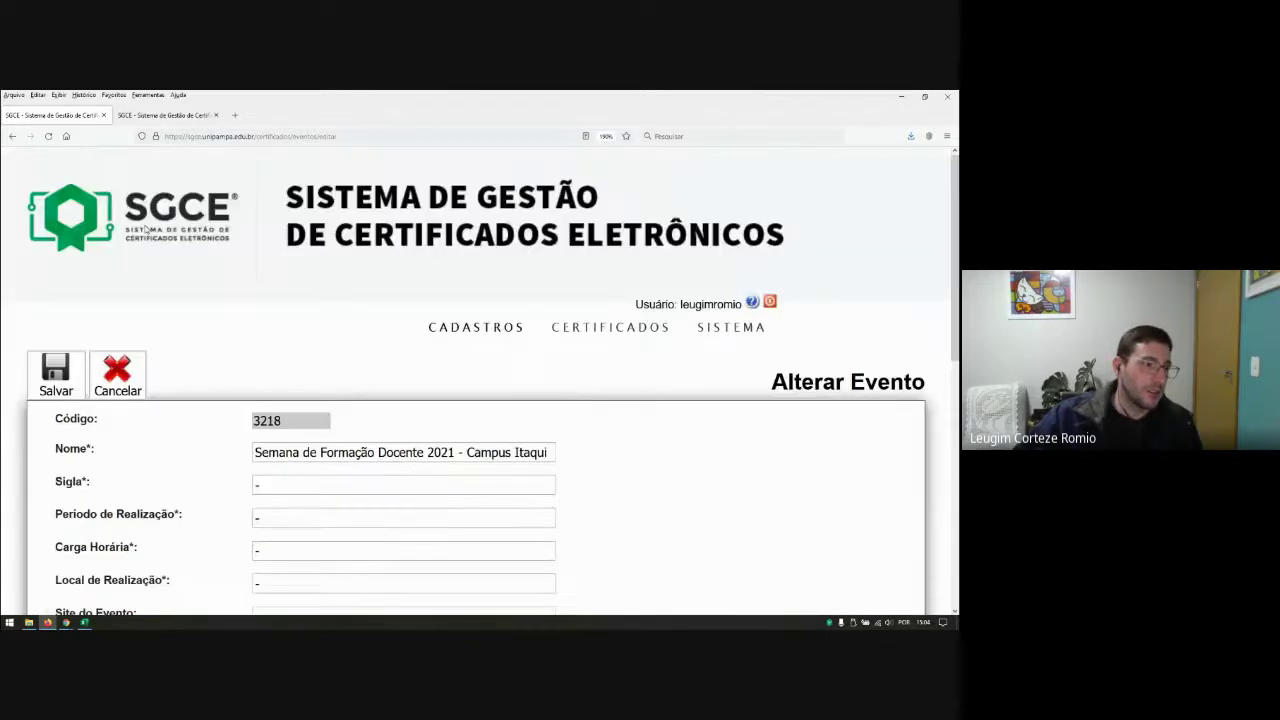
# Step: Cancel the event edit and start a Notificação de Participantes for V SAICI with model 'V SAICI - Agronomia Comissao'
pyautogui.click(124, 388)
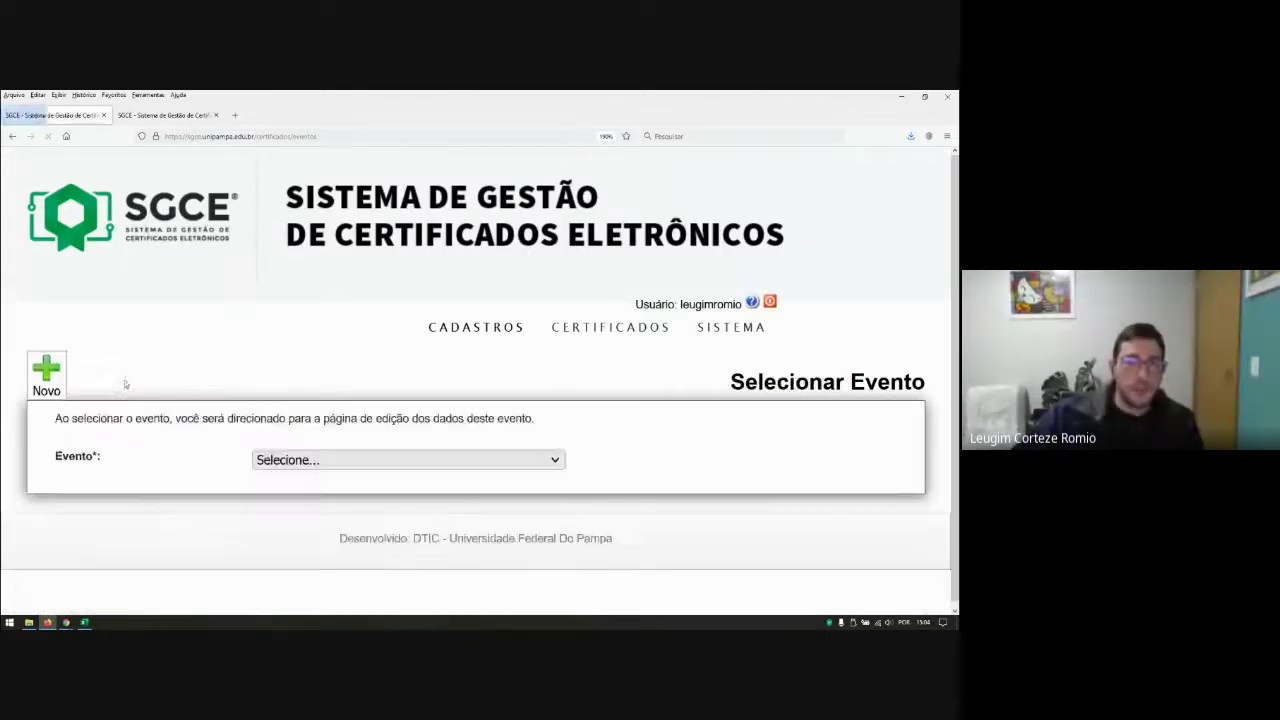
pyautogui.moveTo(610, 327)
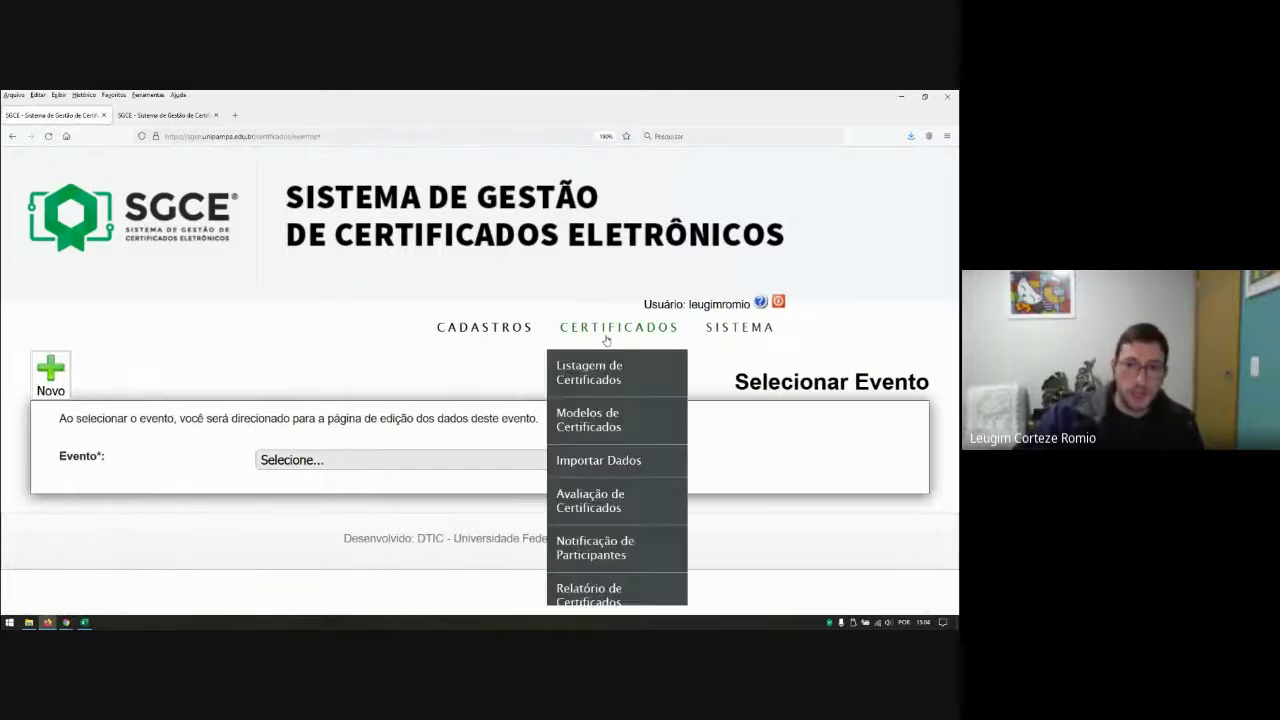
pyautogui.click(595, 545)
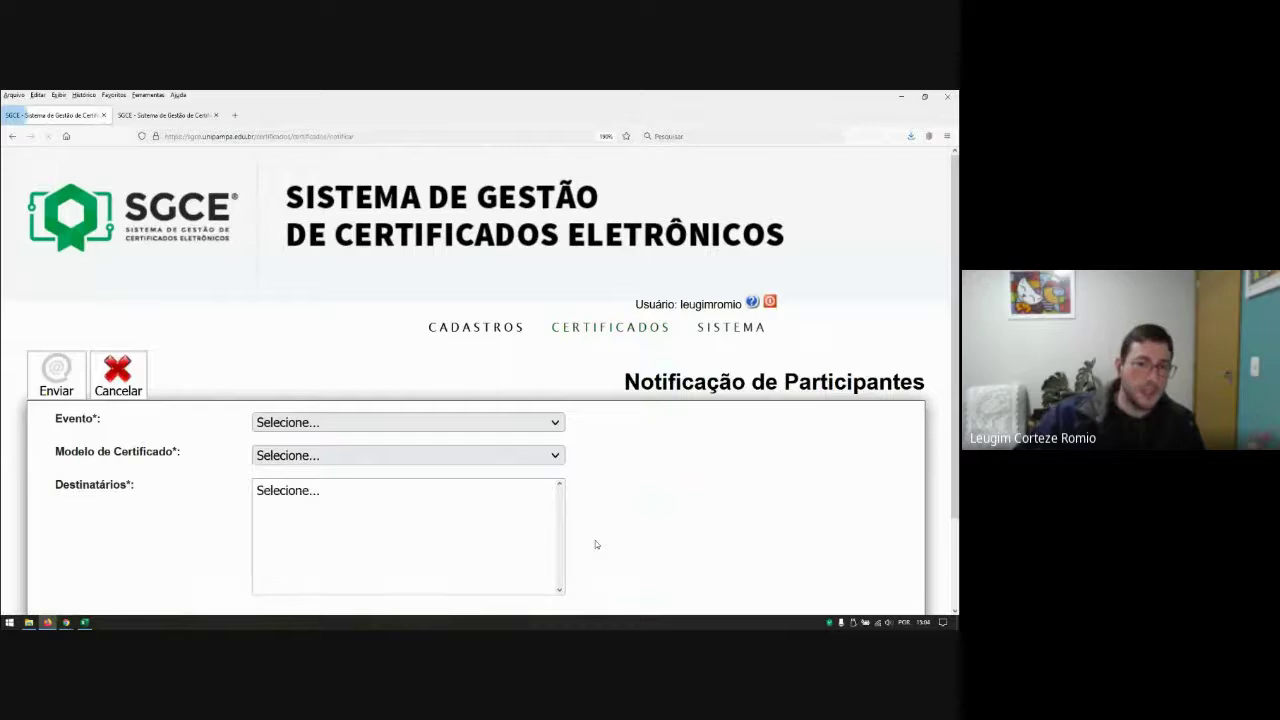
pyautogui.click(520, 425)
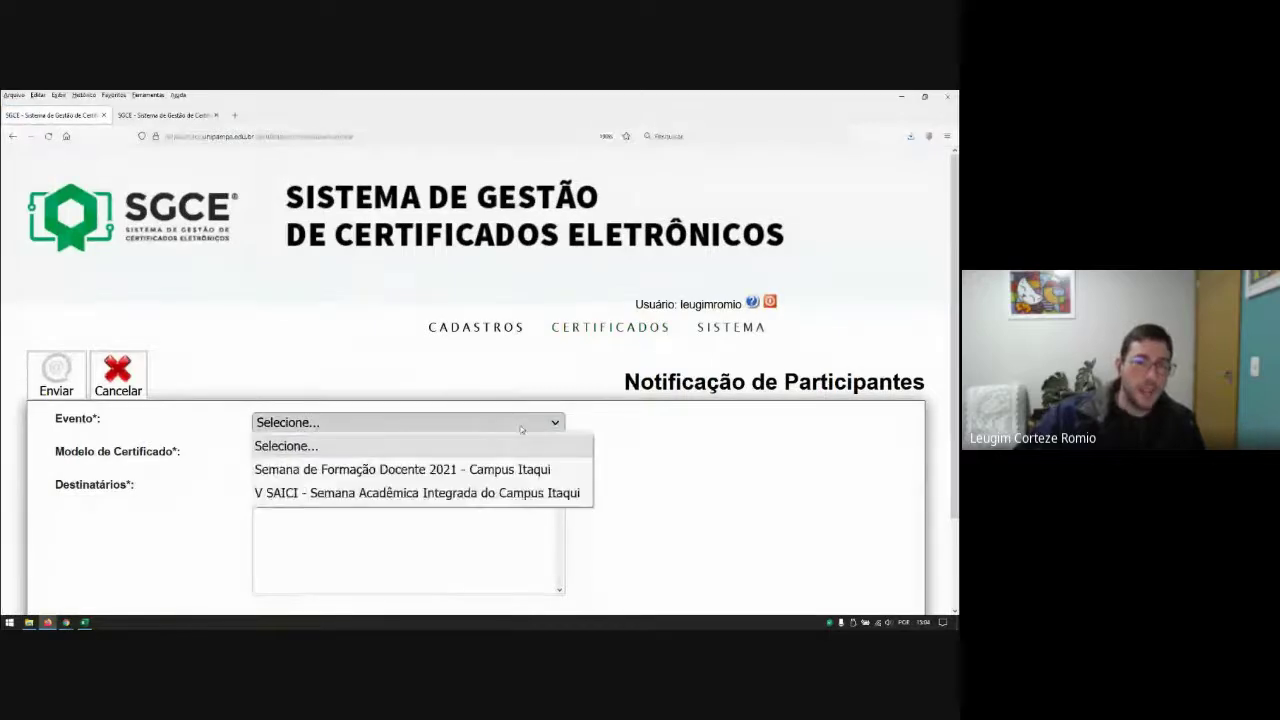
pyautogui.click(332, 497)
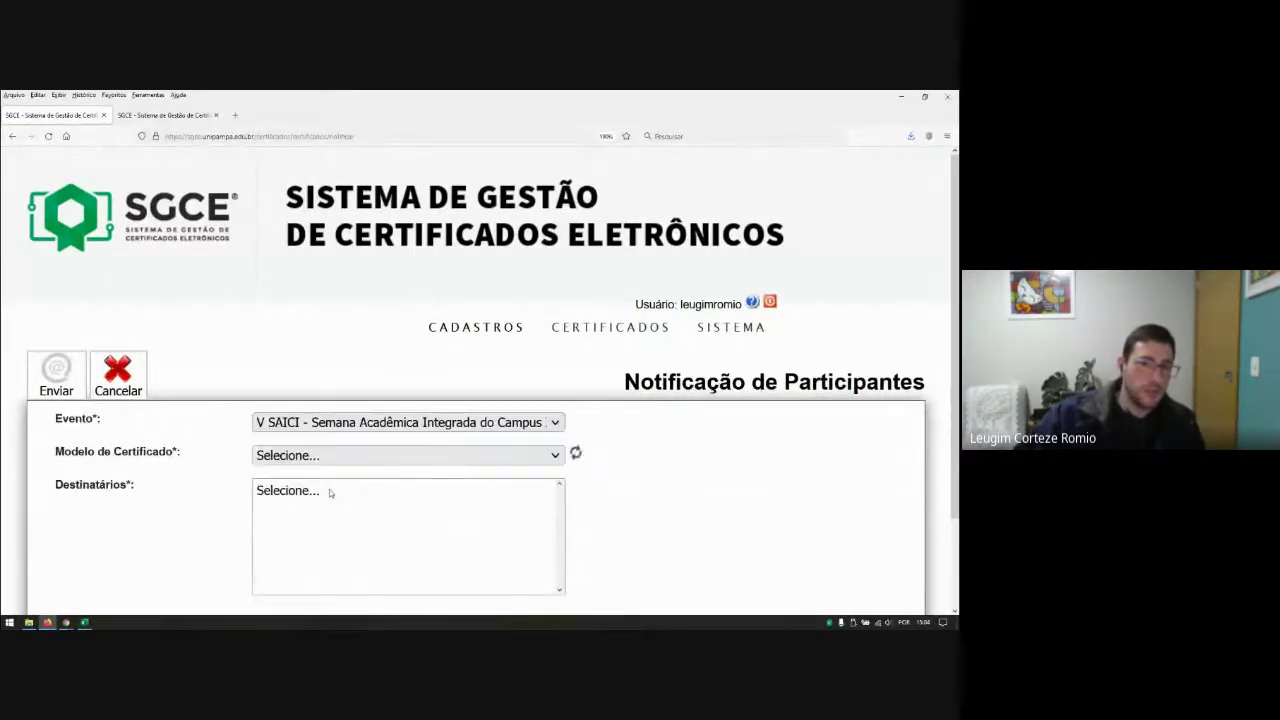
pyautogui.click(503, 456)
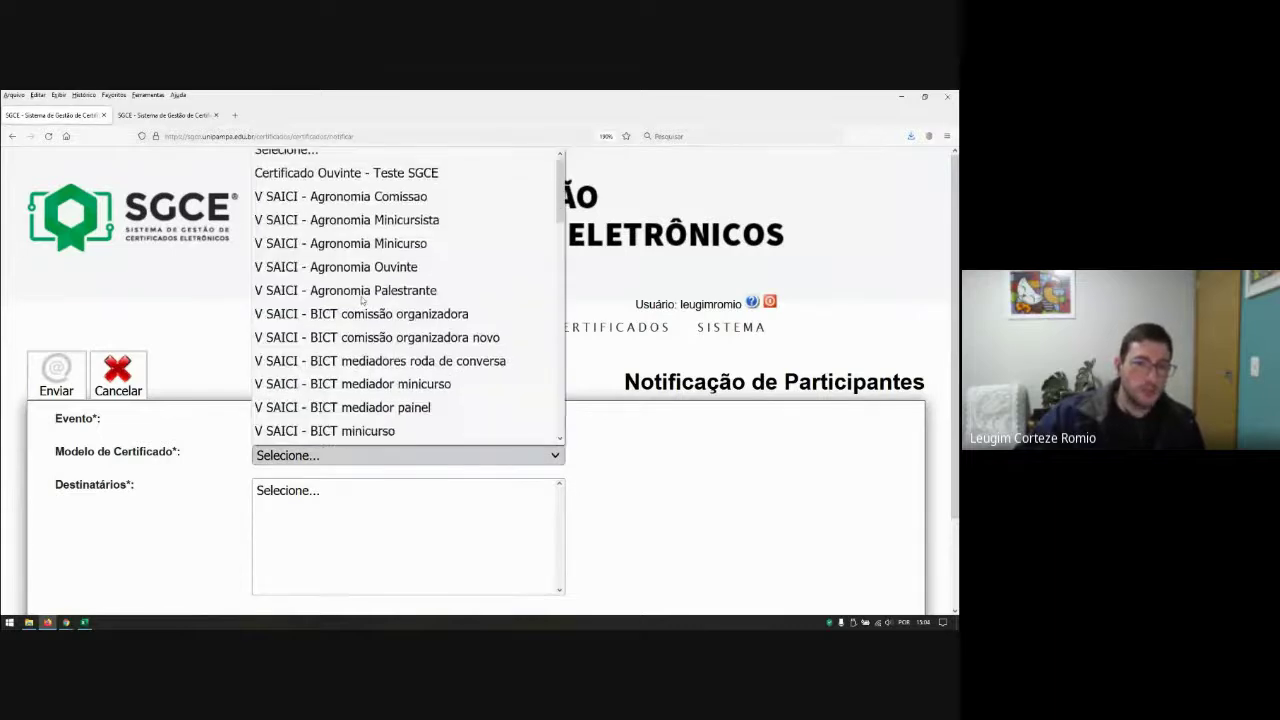
pyautogui.click(369, 204)
# Step: Choose the notification recipients in Destinatários, ending with a single person selected
pyautogui.scroll(-2, 663, 486)
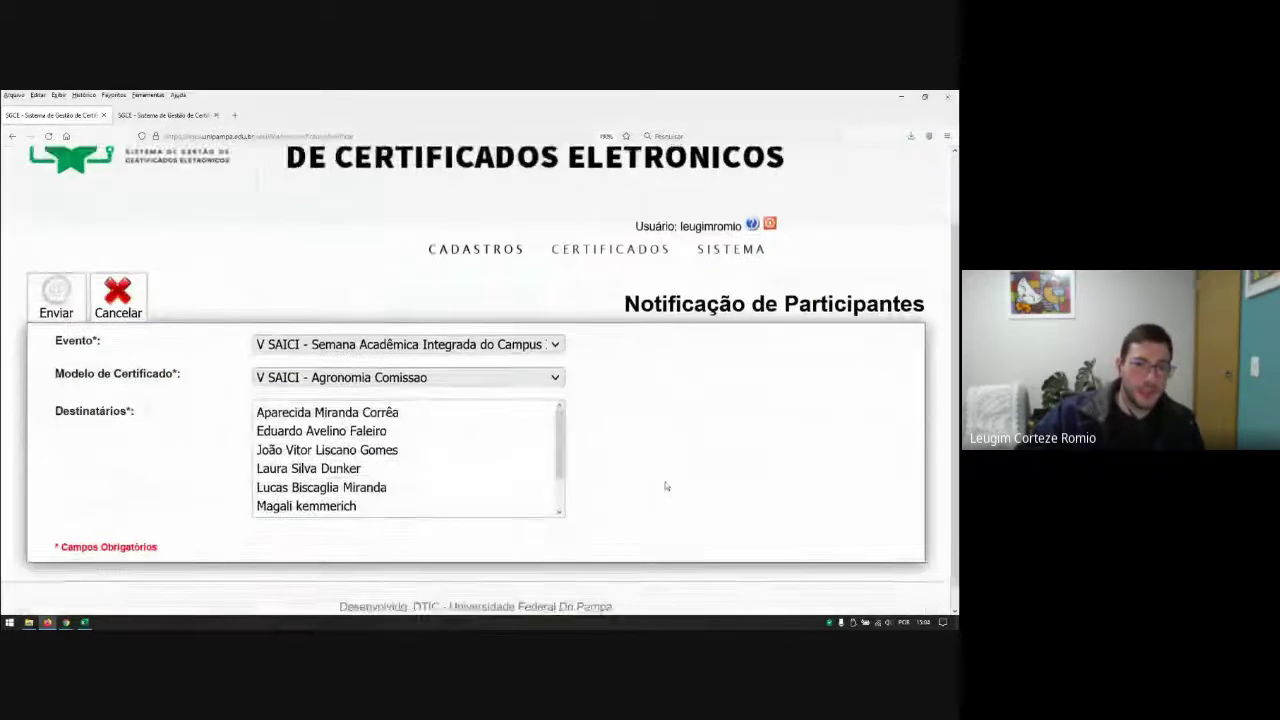
pyautogui.click(326, 392)
pyautogui.keyDown('shift'); pyautogui.click(330, 484); pyautogui.keyUp('shift')
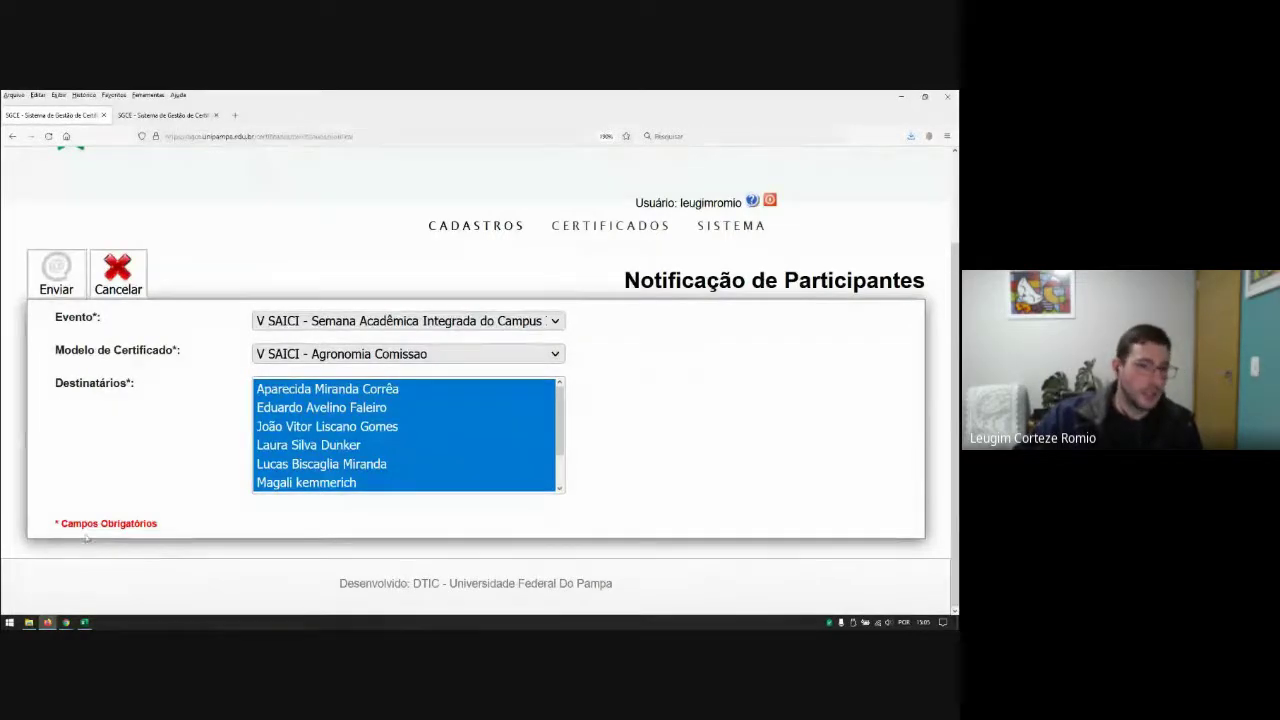
pyautogui.moveTo(58, 523); pyautogui.dragTo(142, 523)
pyautogui.click(277, 556)
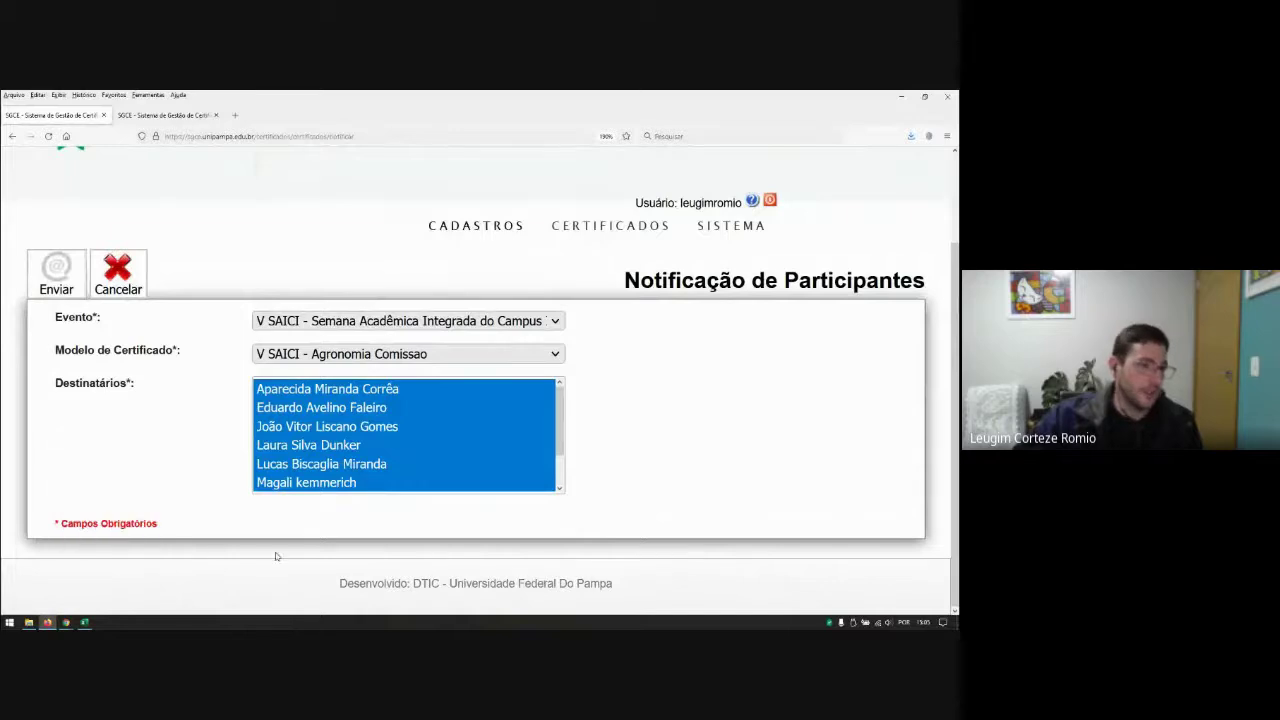
pyautogui.scroll(2, 318, 542)
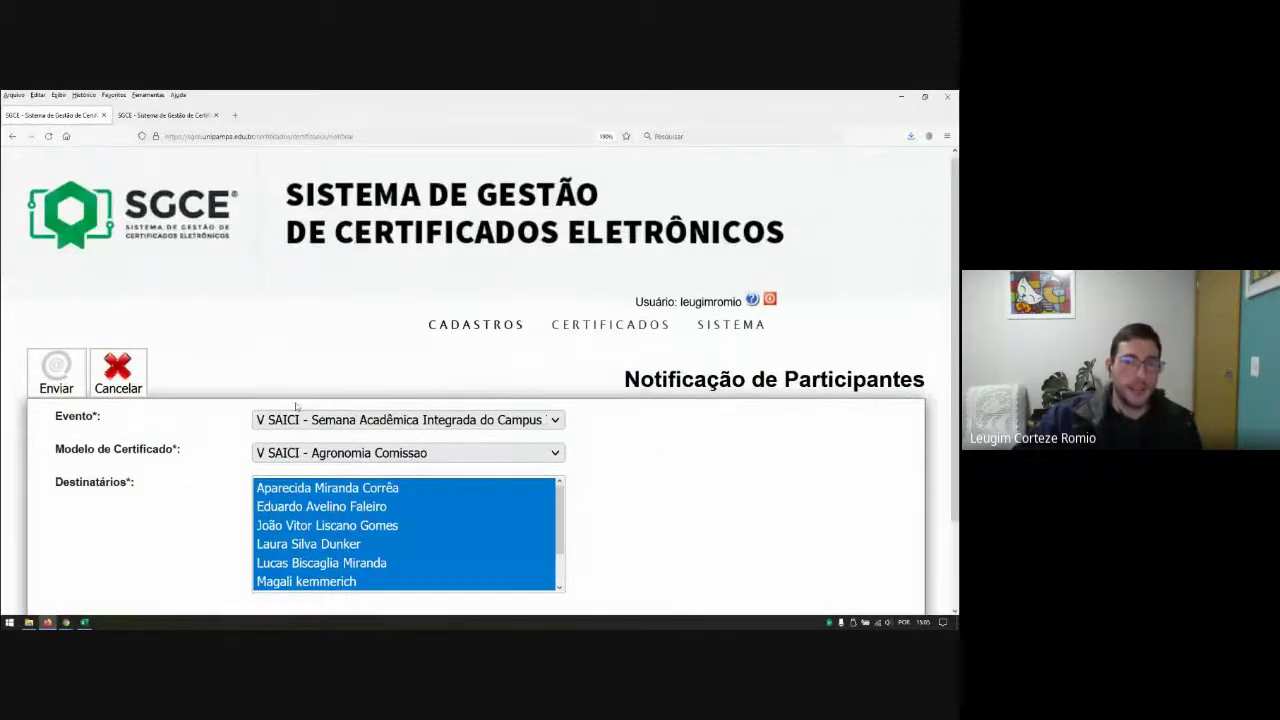
pyautogui.scroll(-2, 684, 471)
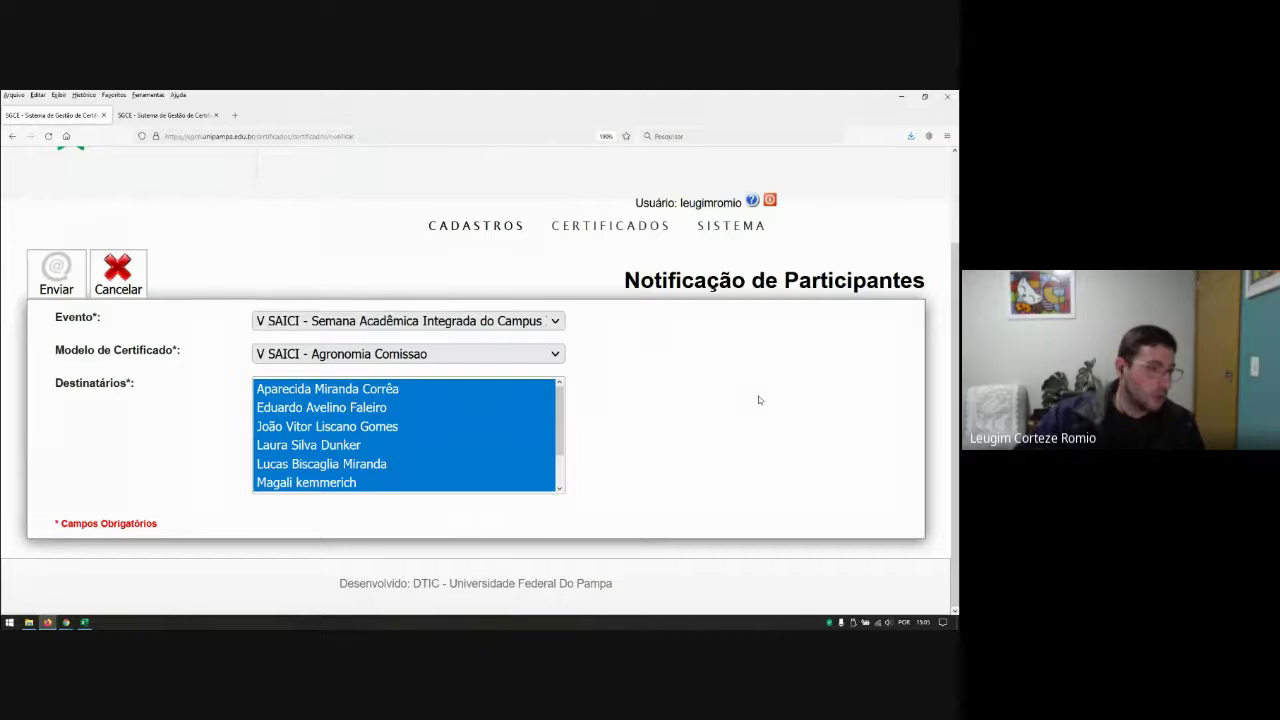
pyautogui.click(412, 424)
# Step: Search Relatório de Certificados for V SAICI certificates of model 'Certificado Ouvinte - Teste SGCE'
pyautogui.moveTo(585, 238)
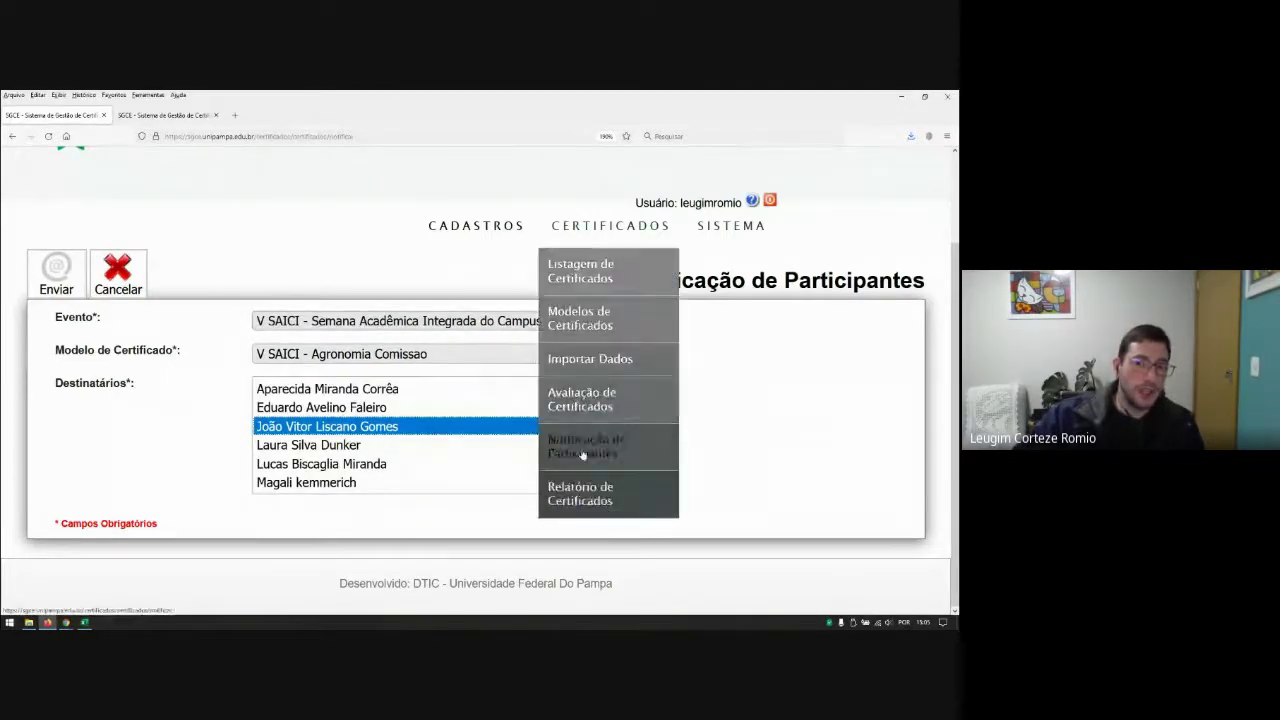
pyautogui.click(580, 490)
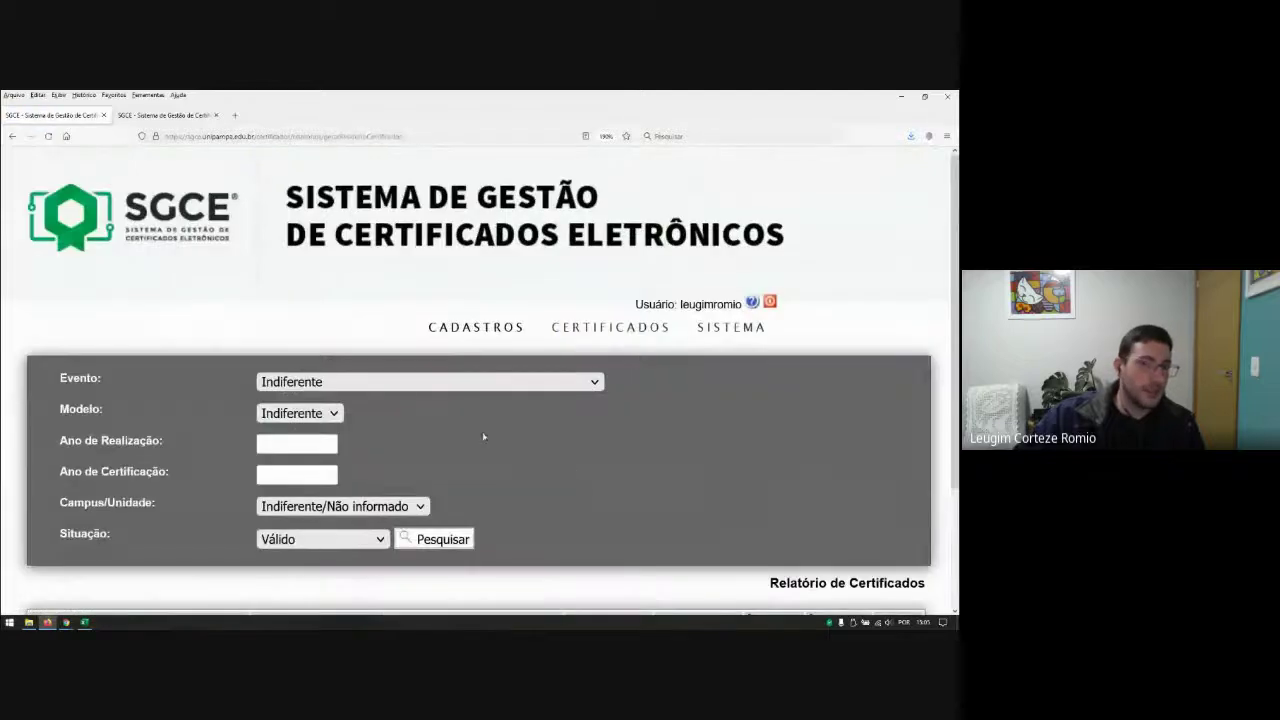
pyautogui.click(560, 382)
pyautogui.click(400, 452)
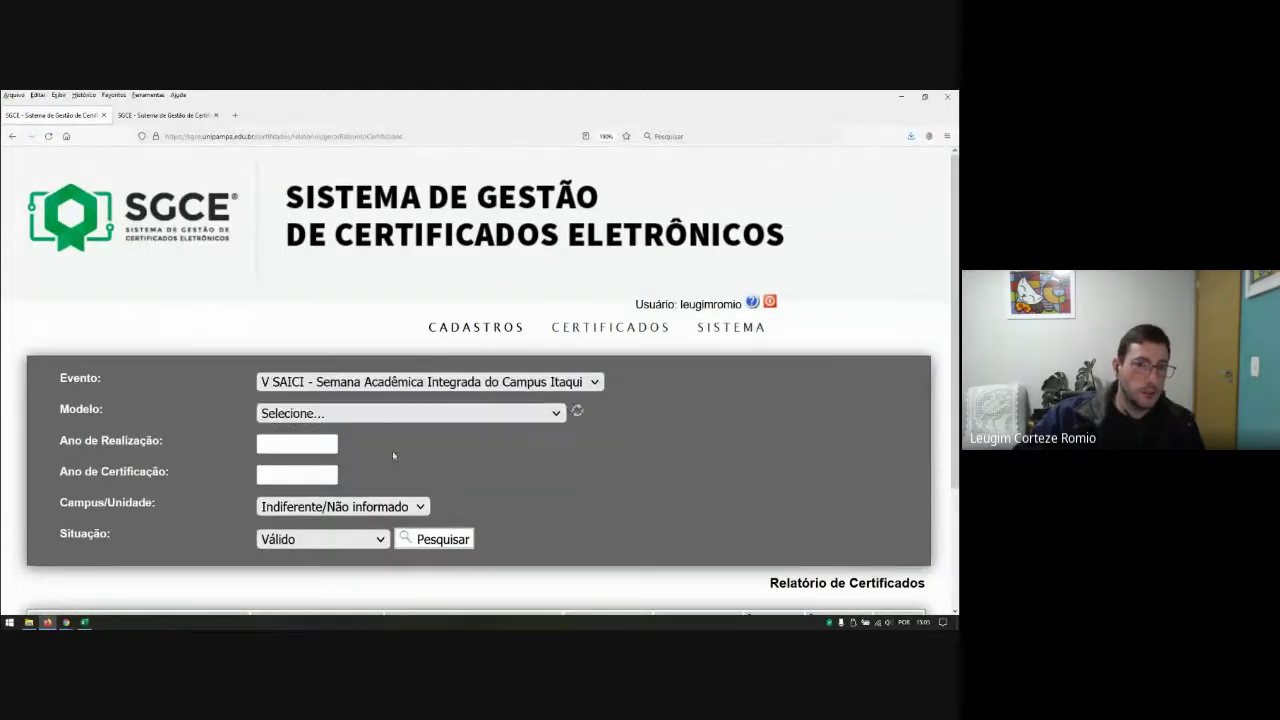
pyautogui.click(374, 416)
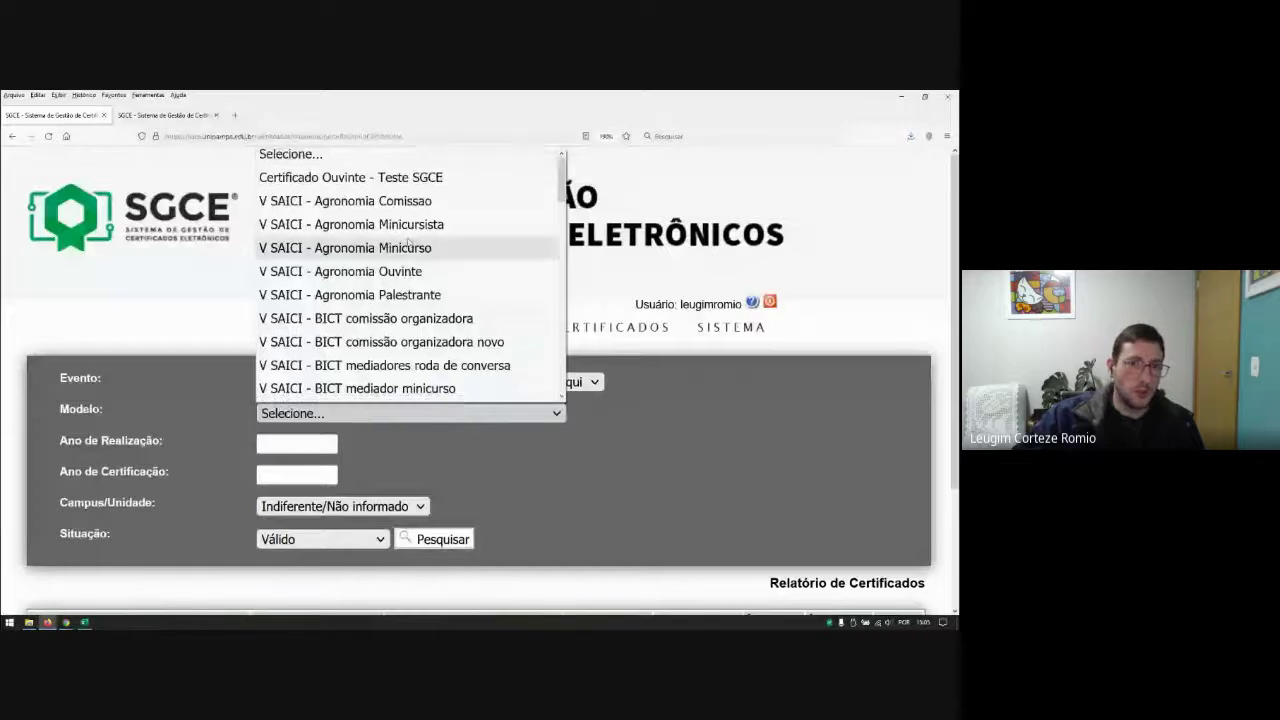
pyautogui.click(412, 185)
pyautogui.scroll(-3, 477, 447)
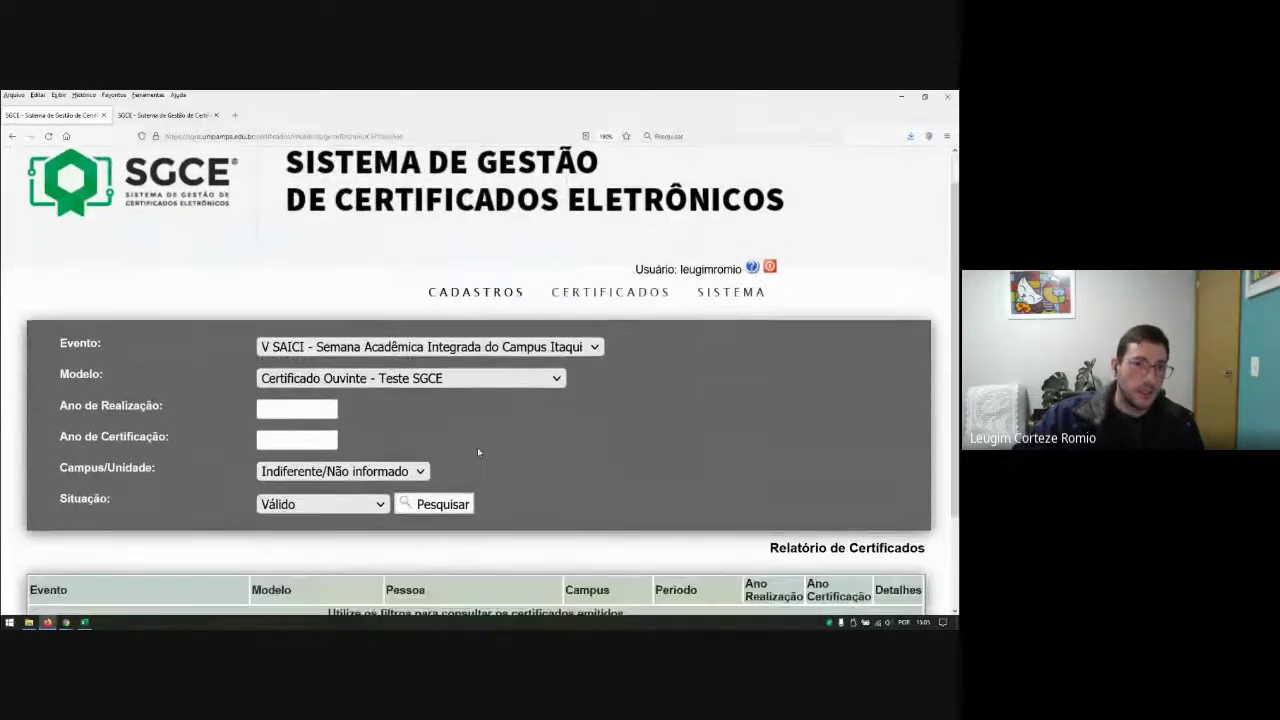
pyautogui.click(438, 440)
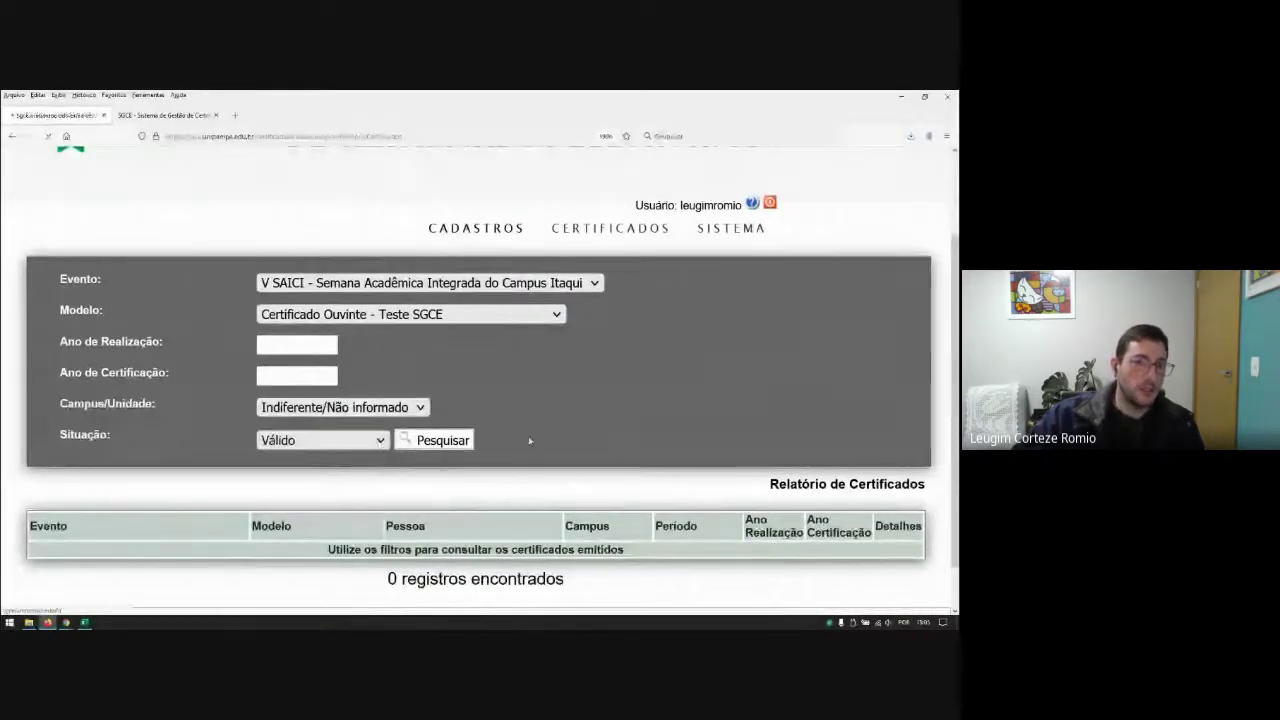
# Step: Show the found certificate's details and generate its PDF
pyautogui.scroll(-3, 567, 467)
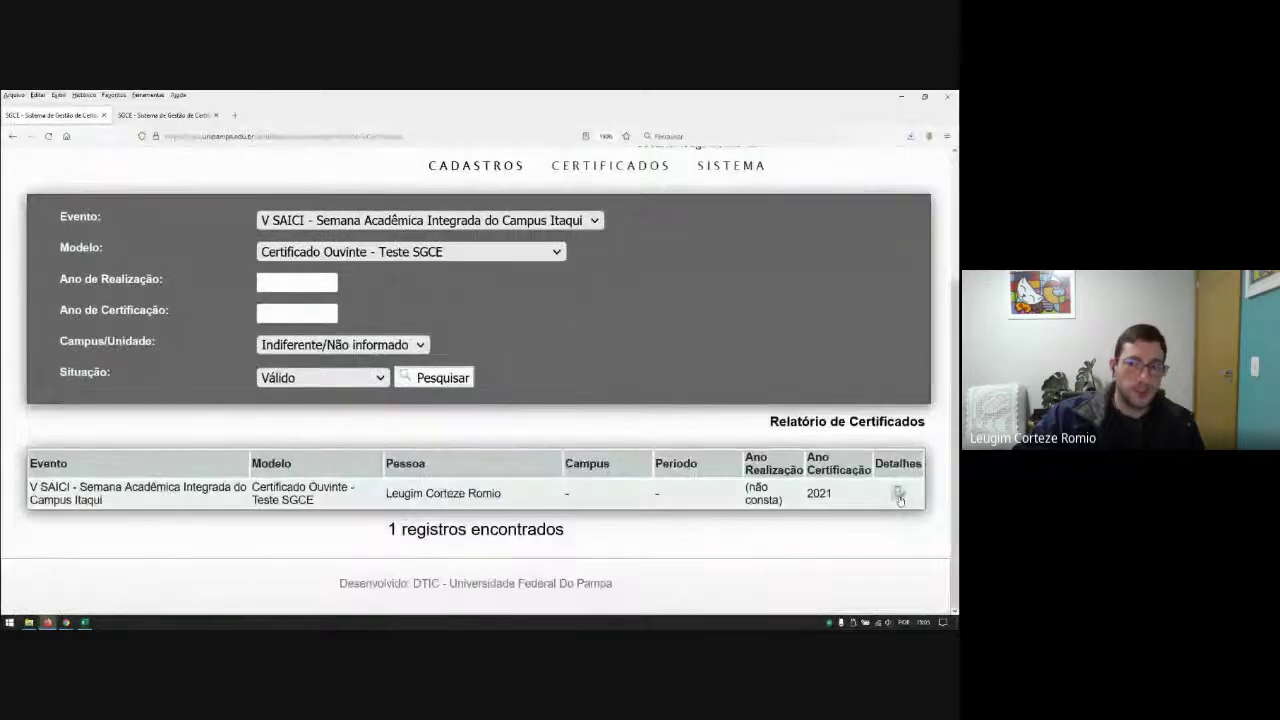
pyautogui.click(899, 497)
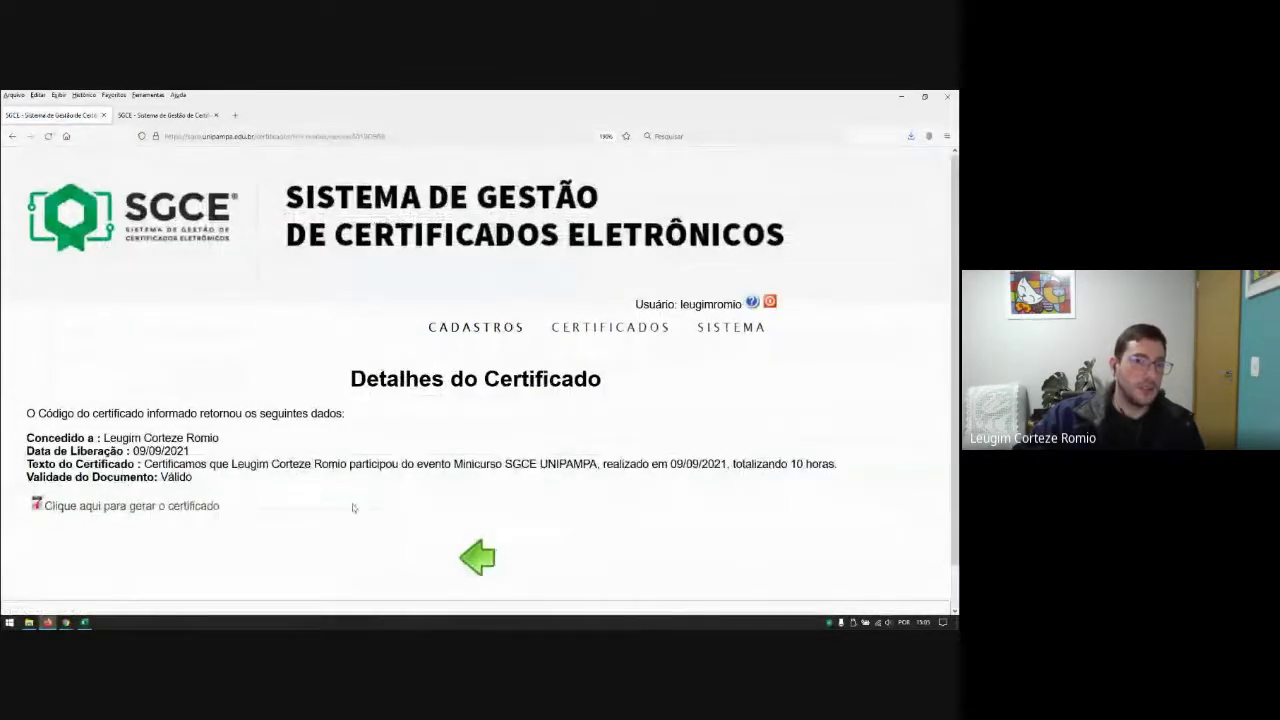
pyautogui.click(135, 507)
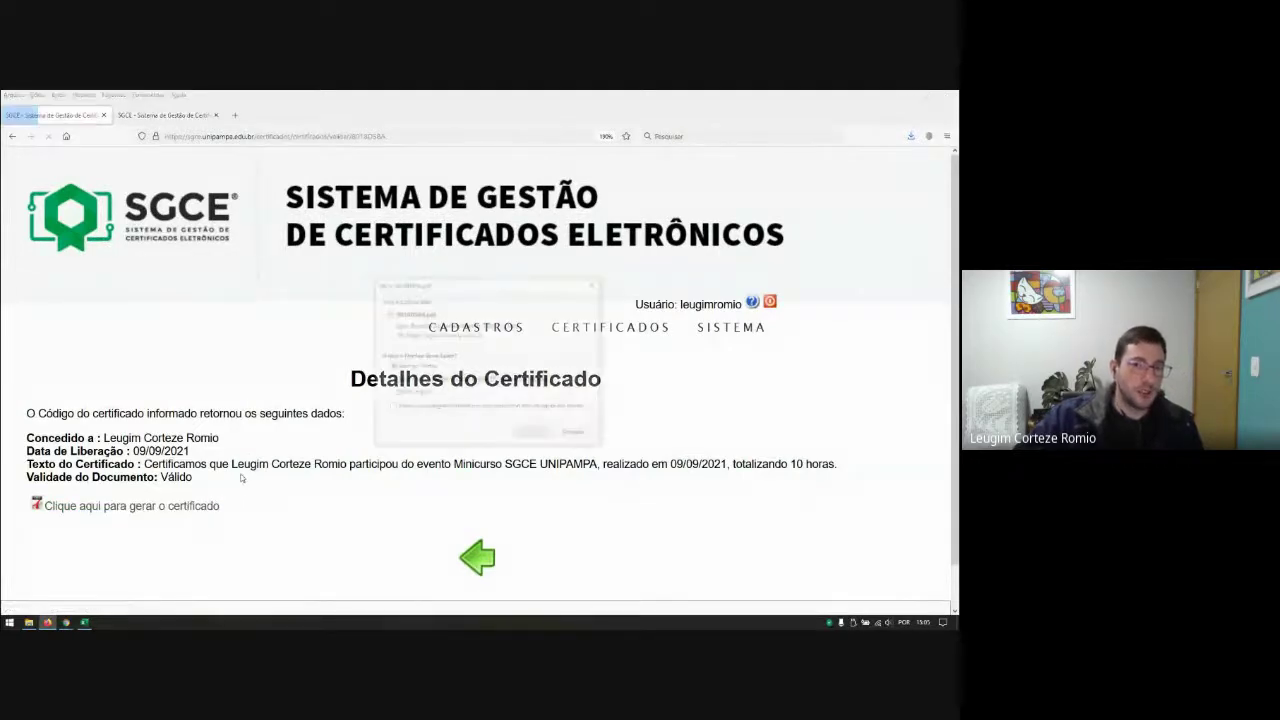
# Step: Copy the validation URL printed at the bottom of the certificate PDF into a new browser tab
pyautogui.click(538, 434)
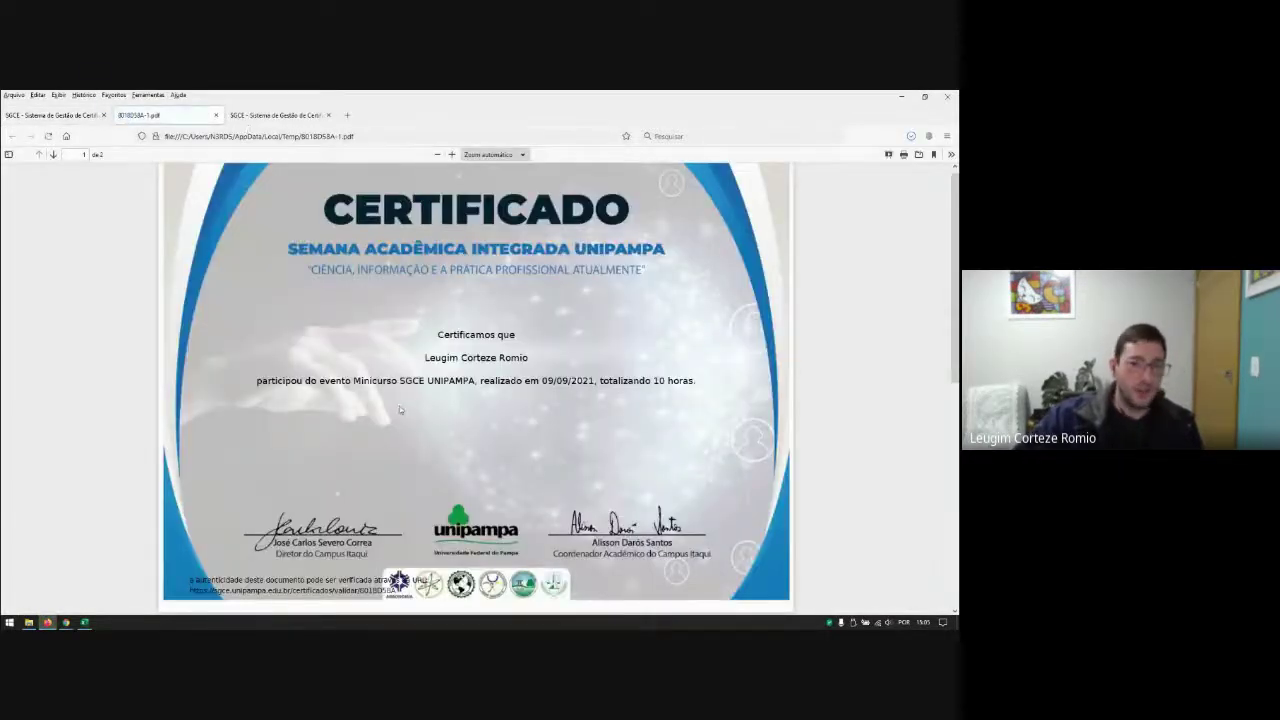
pyautogui.scroll(5, 399, 428)
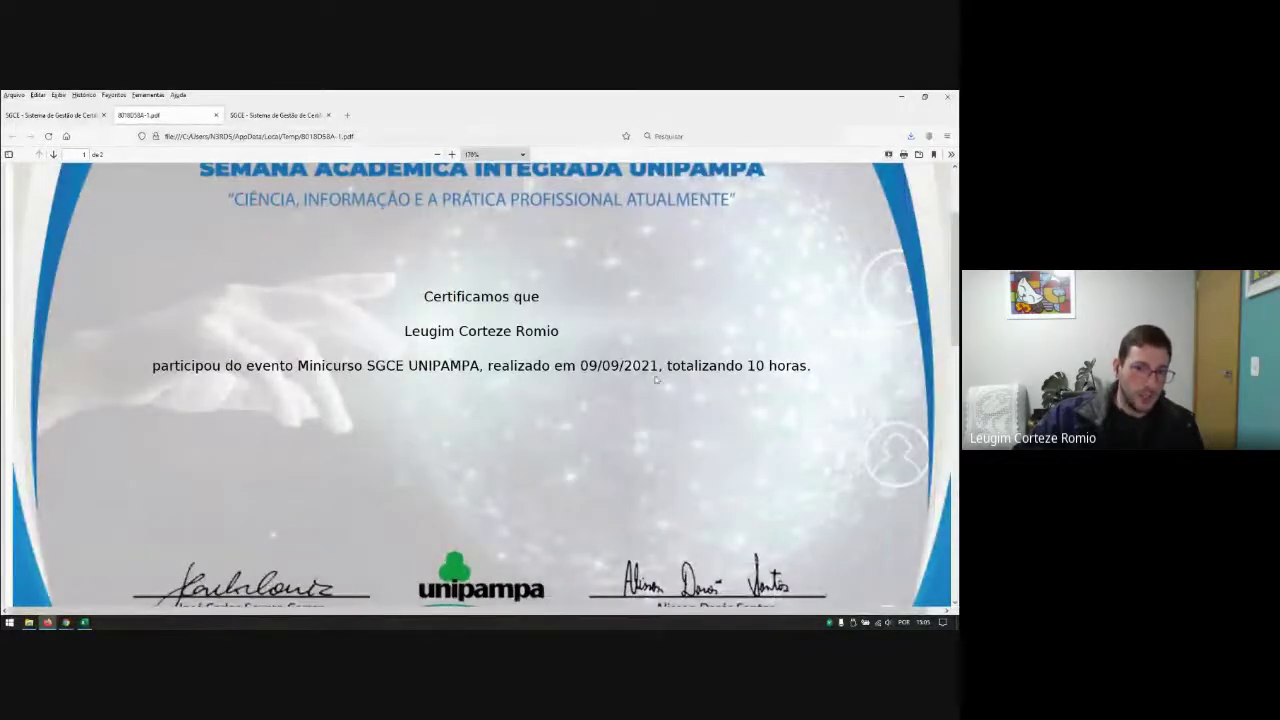
pyautogui.scroll(-4, 455, 500)
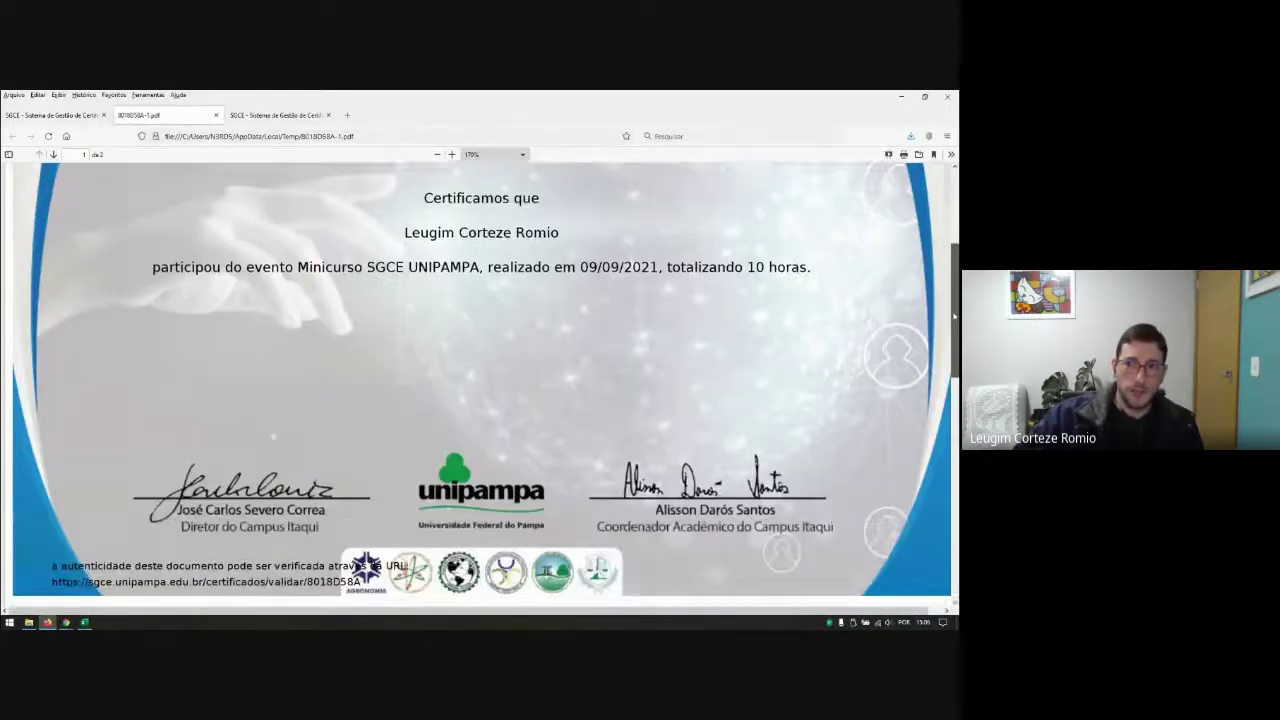
pyautogui.scroll(3, 210, 500)
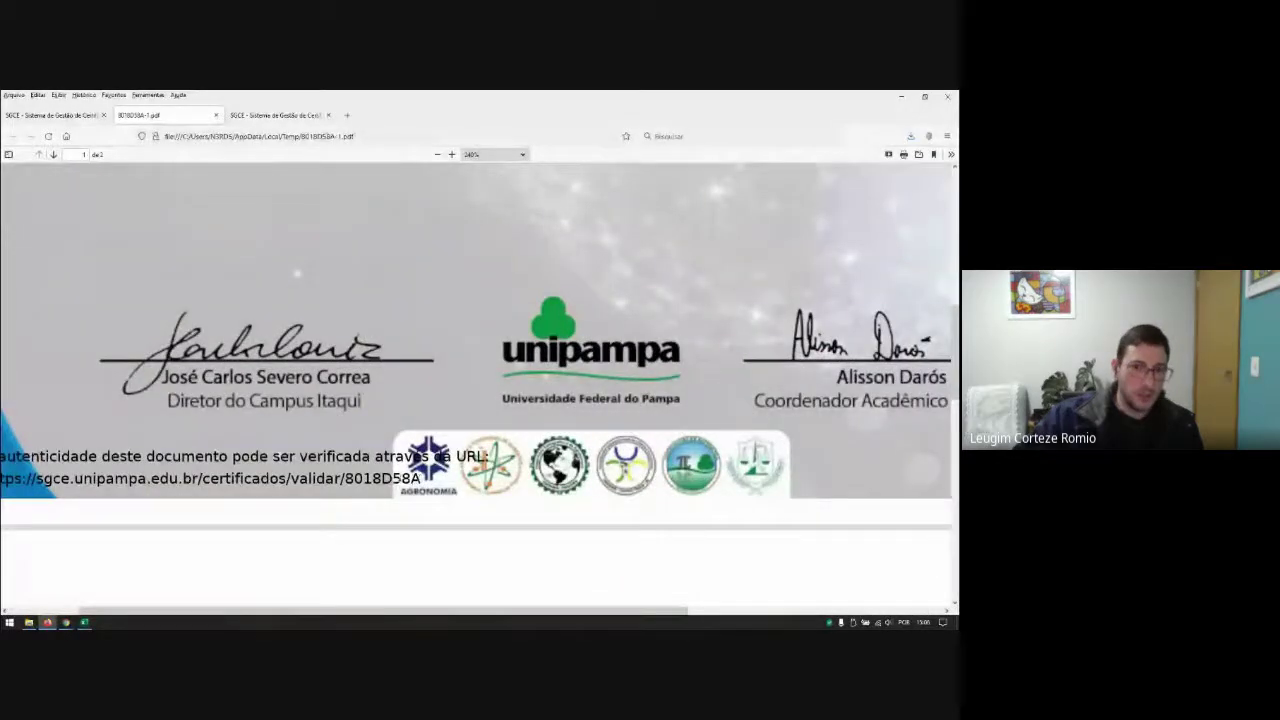
pyautogui.moveTo(420, 478); pyautogui.dragTo(72, 479)
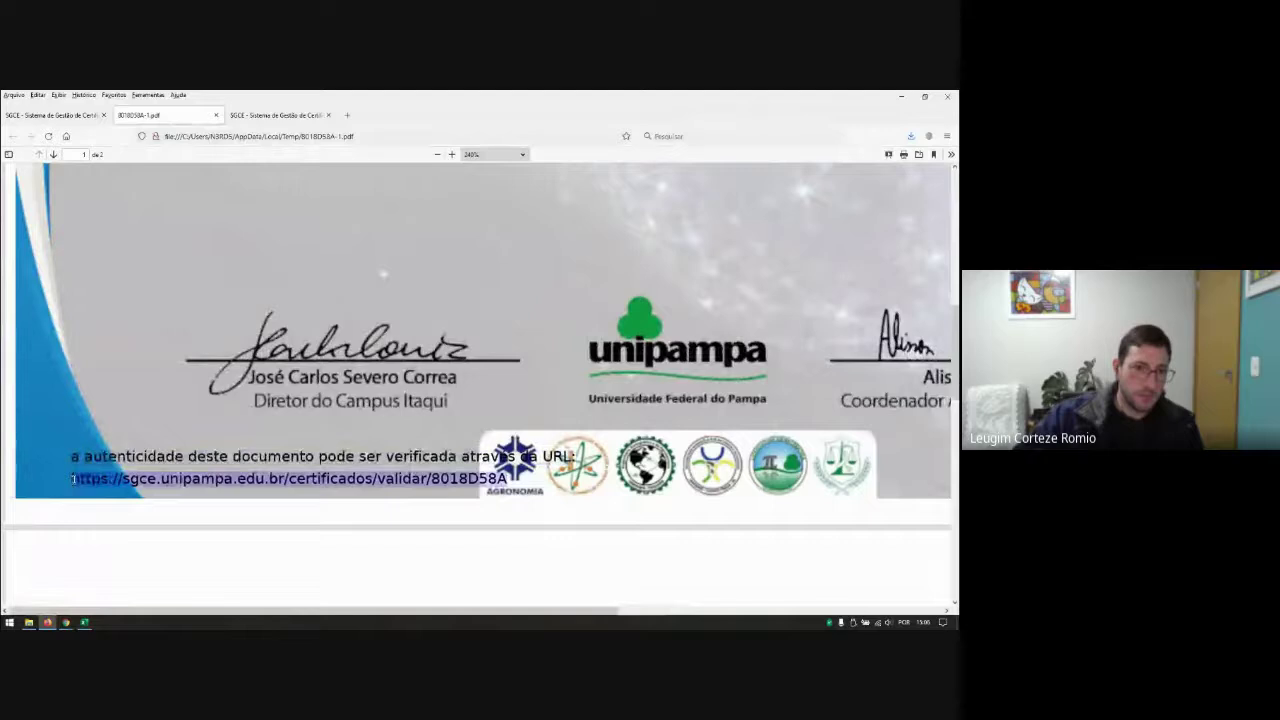
pyautogui.rightClick(72, 479)
pyautogui.click(100, 393)
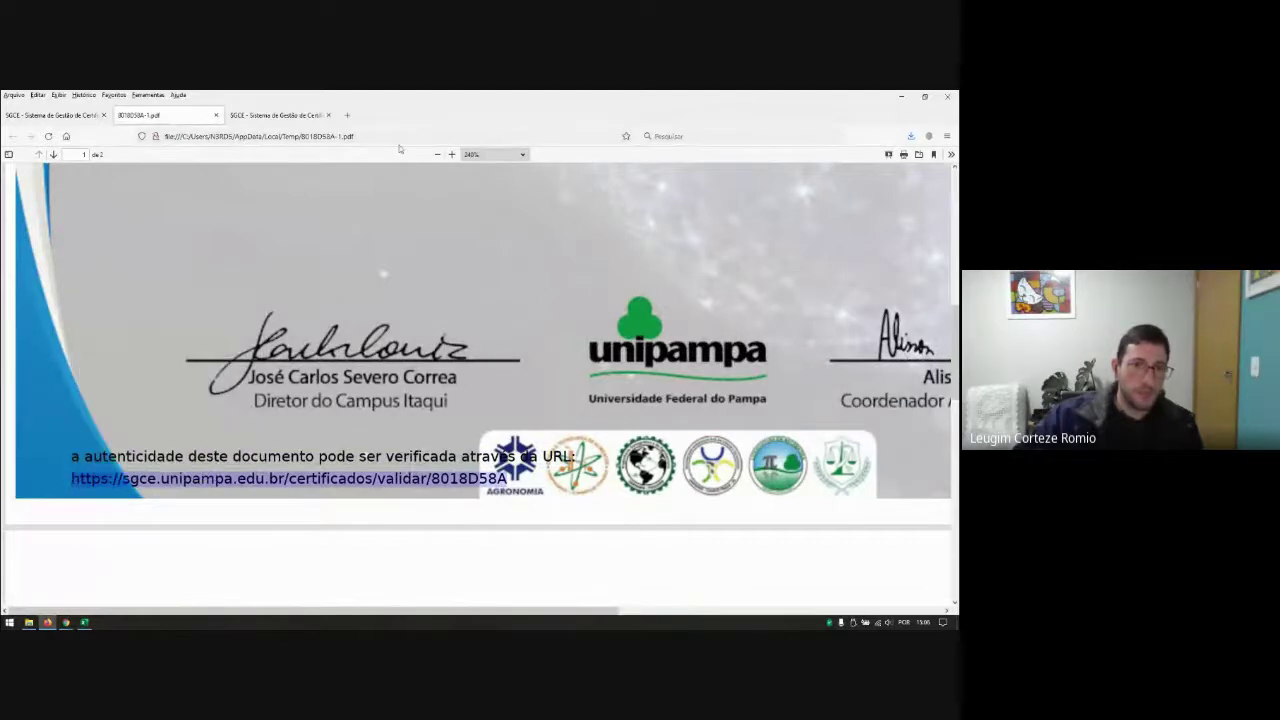
pyautogui.click(347, 115)
# Step: Load the pasted validation URL showing status Válido, then close the extra tabs and return to the first SGCE tab
pyautogui.hotkey('ctrl', 'v')
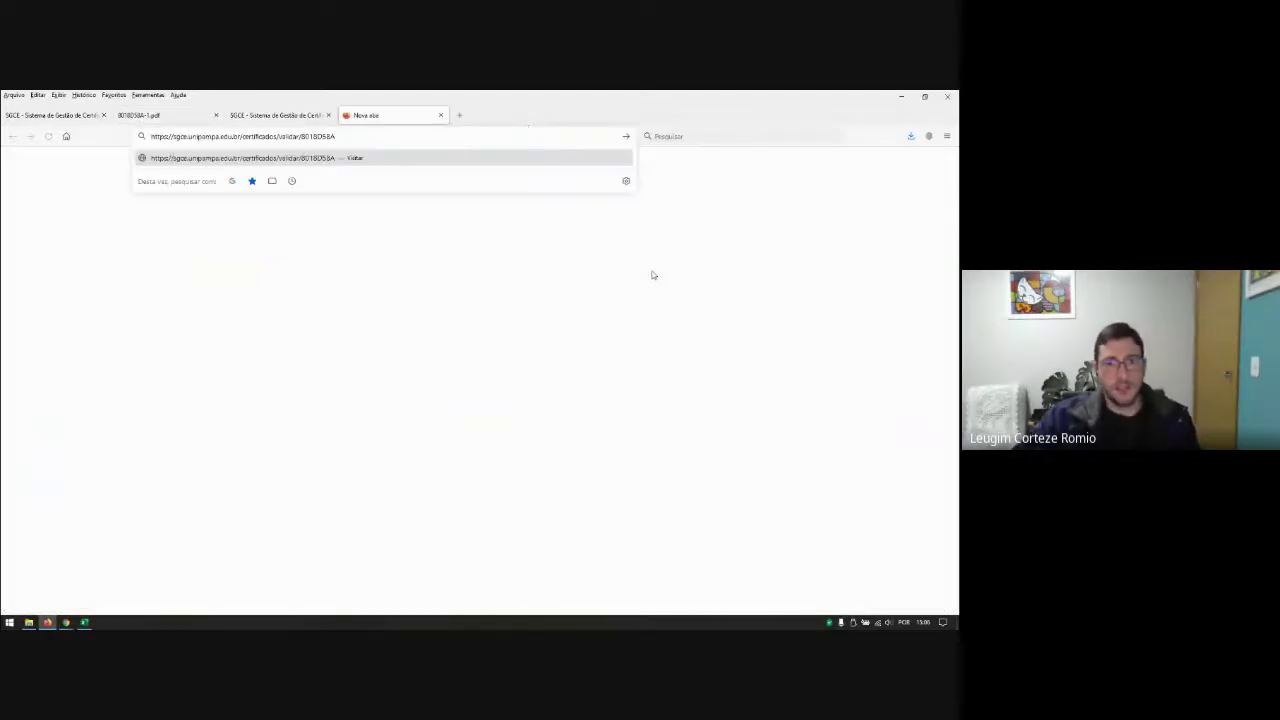
pyautogui.press('Return')
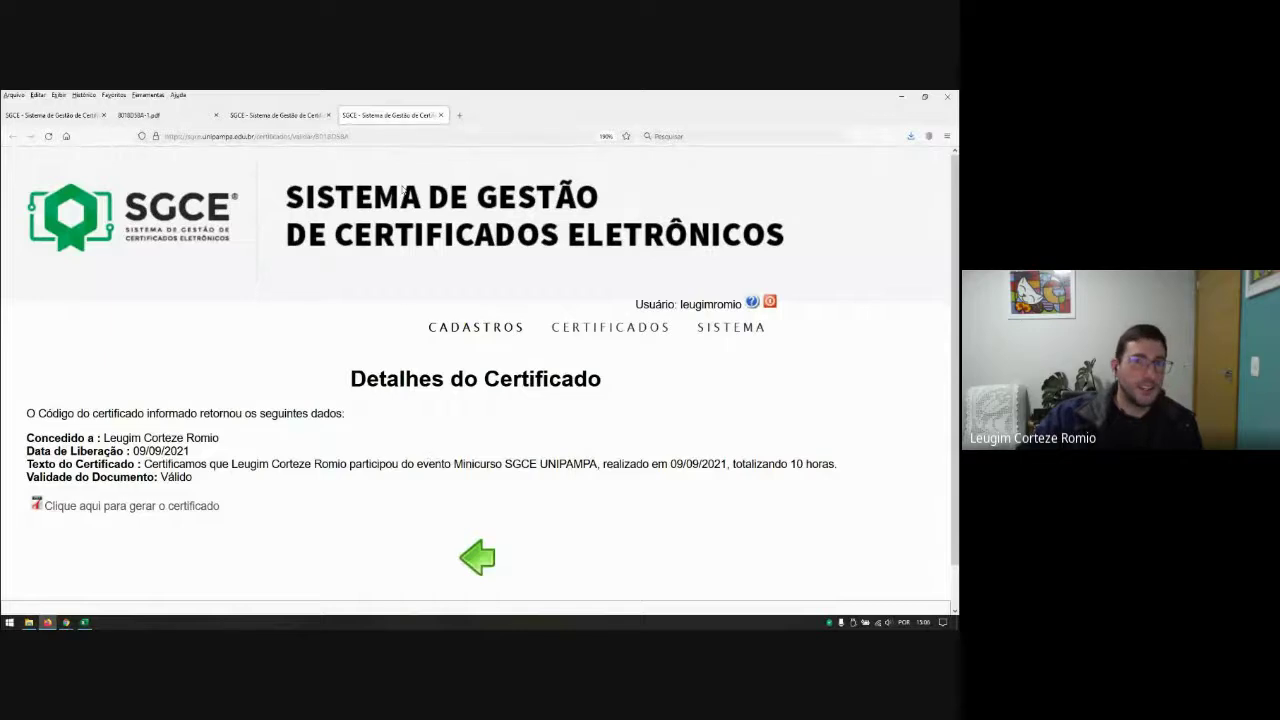
pyautogui.click(440, 115)
pyautogui.click(320, 116)
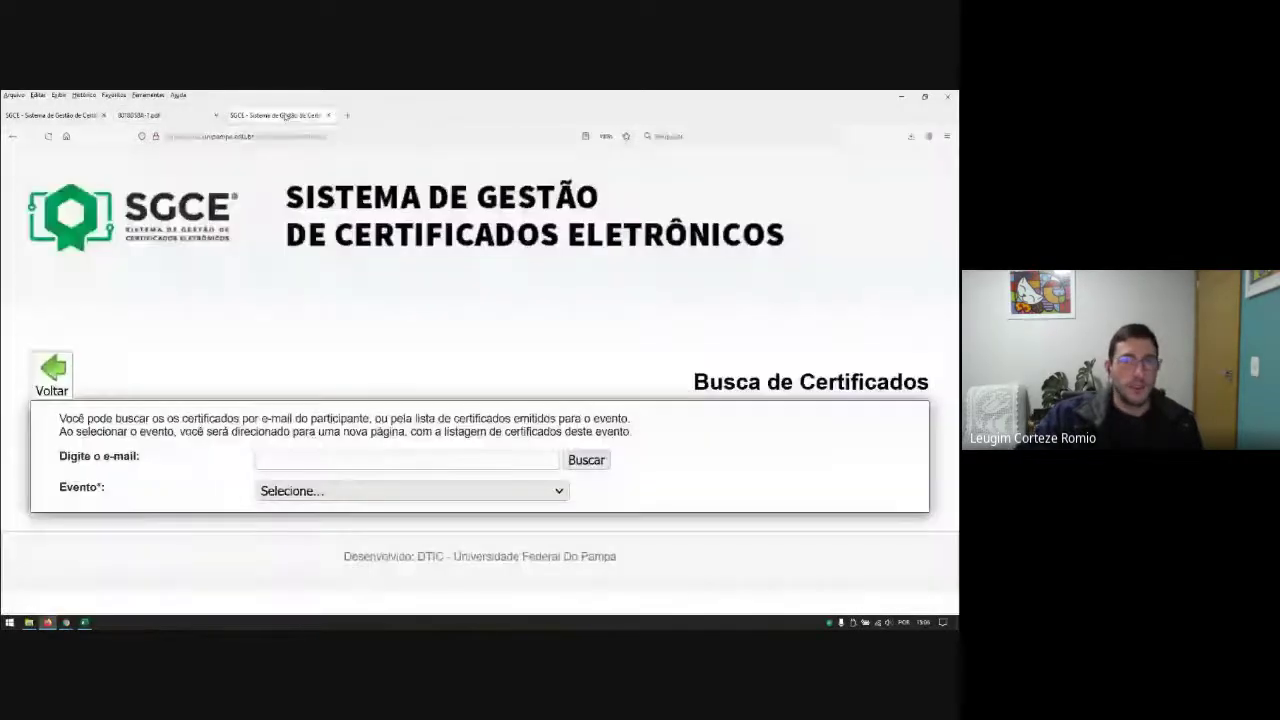
pyautogui.click(160, 115)
pyautogui.click(216, 115)
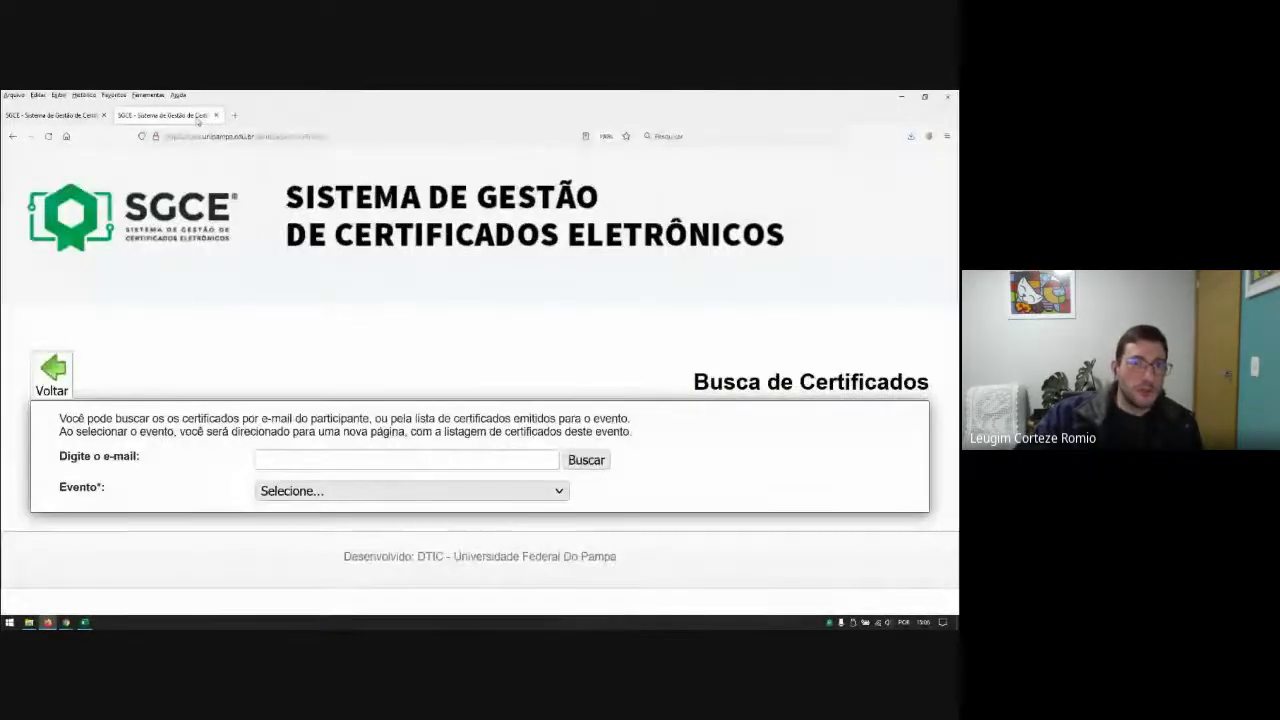
pyautogui.click(90, 118)
# Step: Rerun the V SAICI certificate report with Situação set to Avaliação Pendente
pyautogui.moveTo(578, 334)
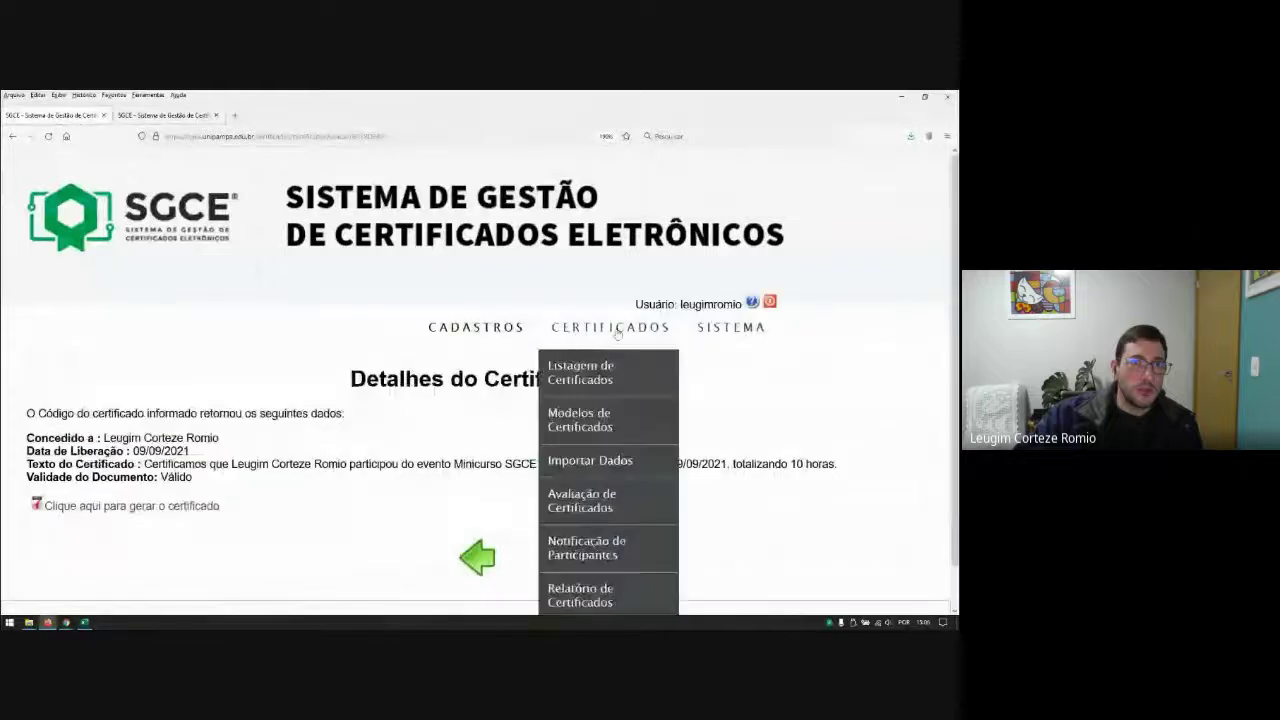
pyautogui.scroll(-1, 618, 408)
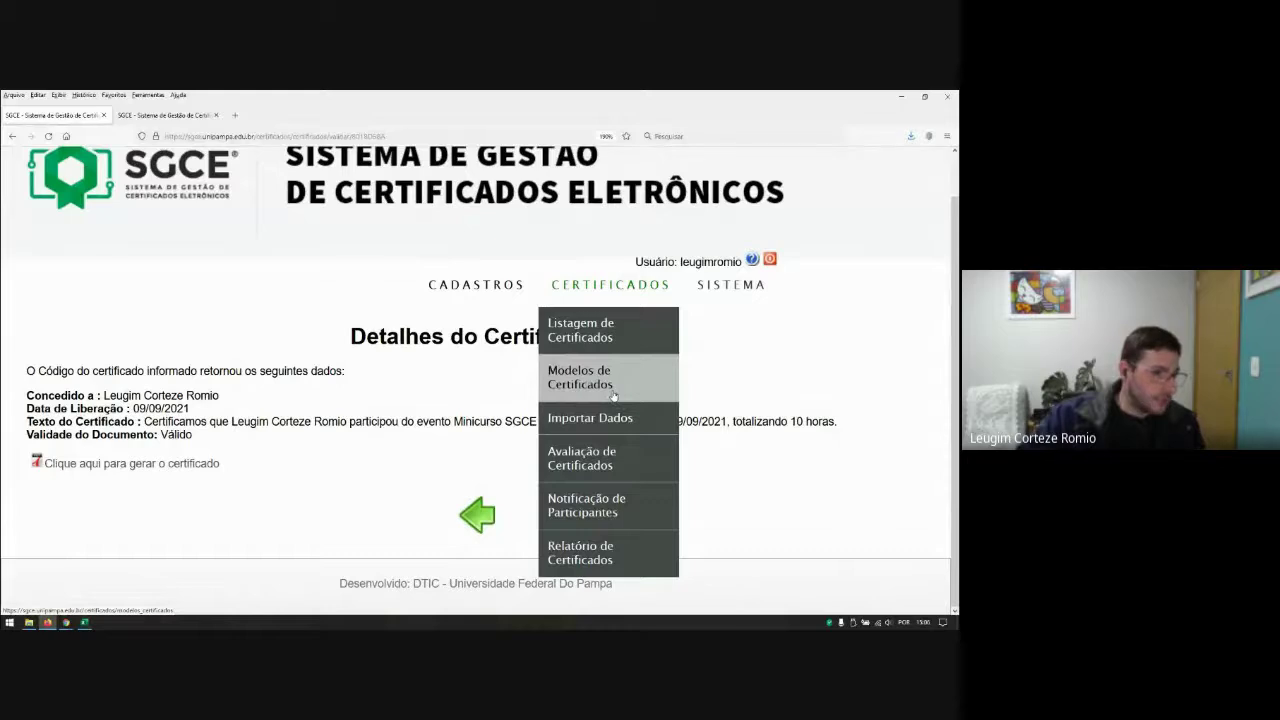
pyautogui.click(484, 515)
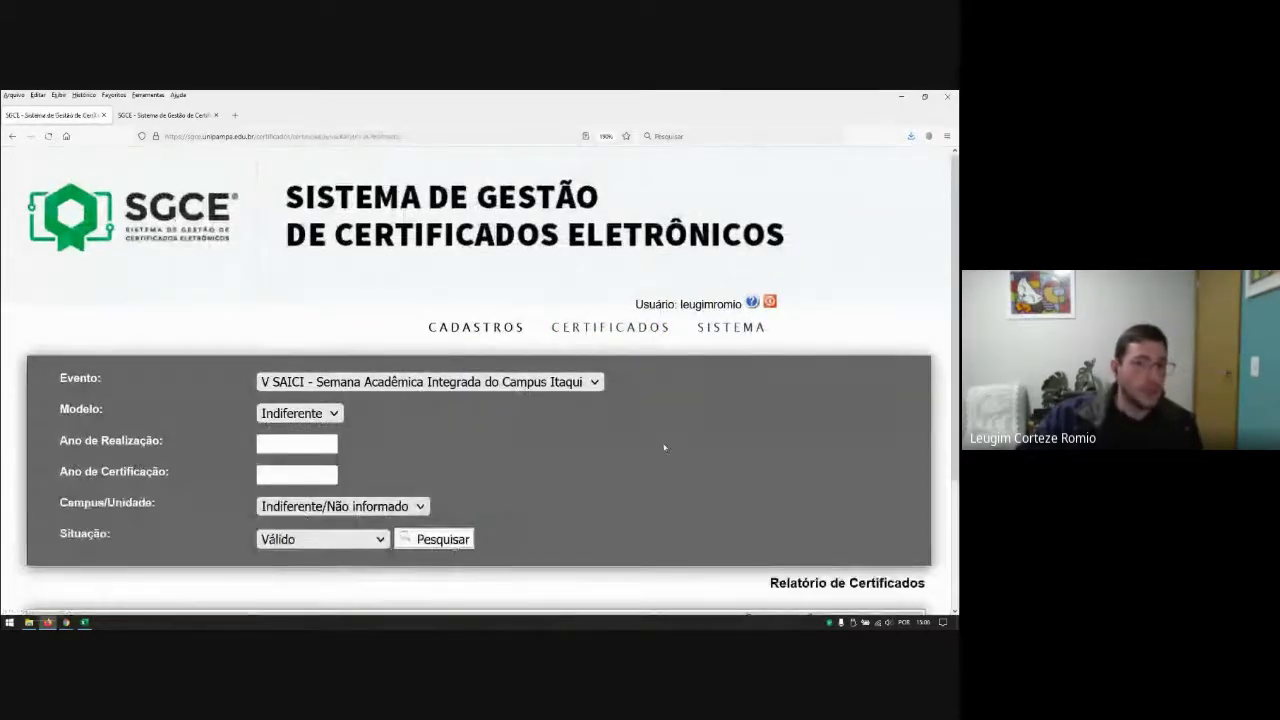
pyautogui.scroll(-3, 657, 445)
pyautogui.click(320, 378)
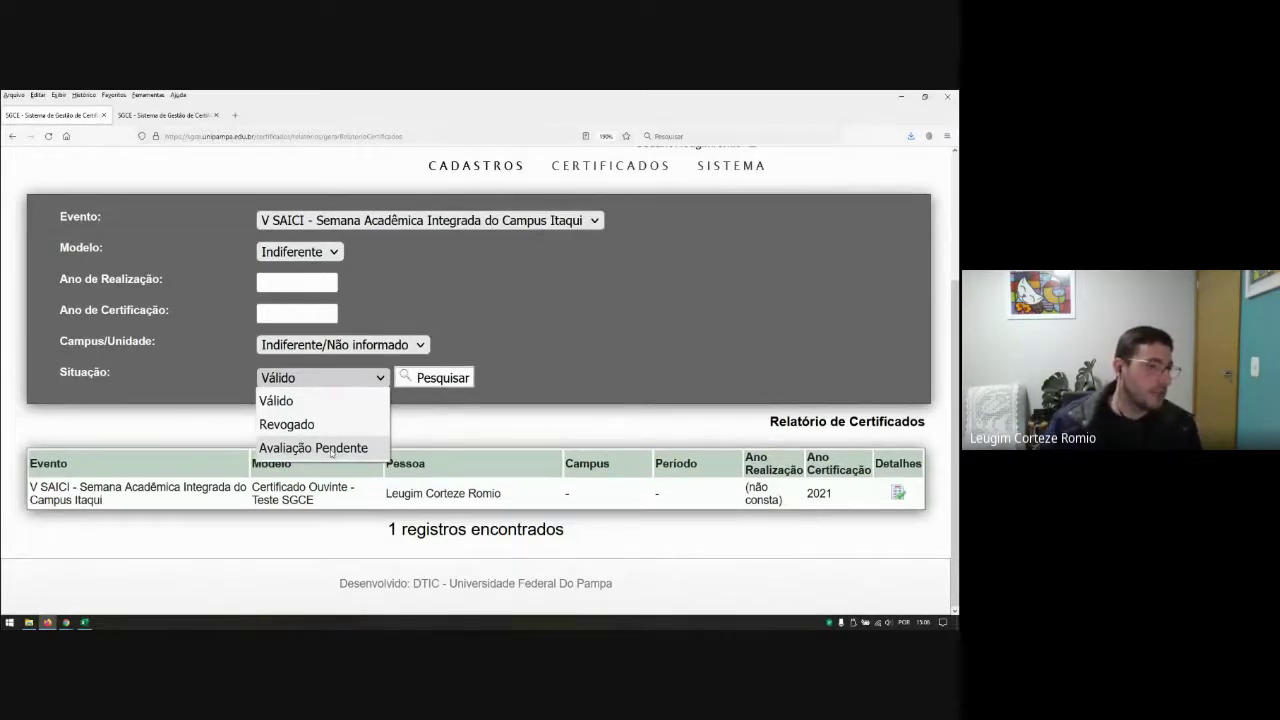
pyautogui.click(333, 449)
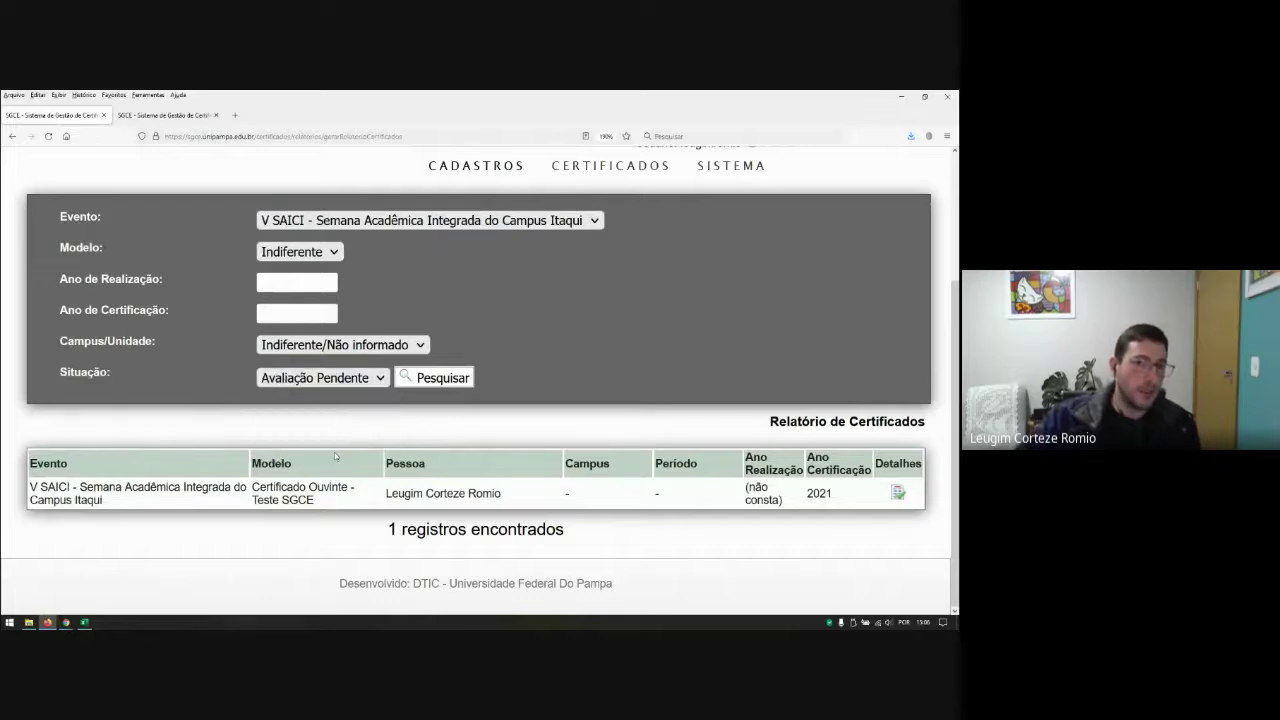
pyautogui.click(458, 378)
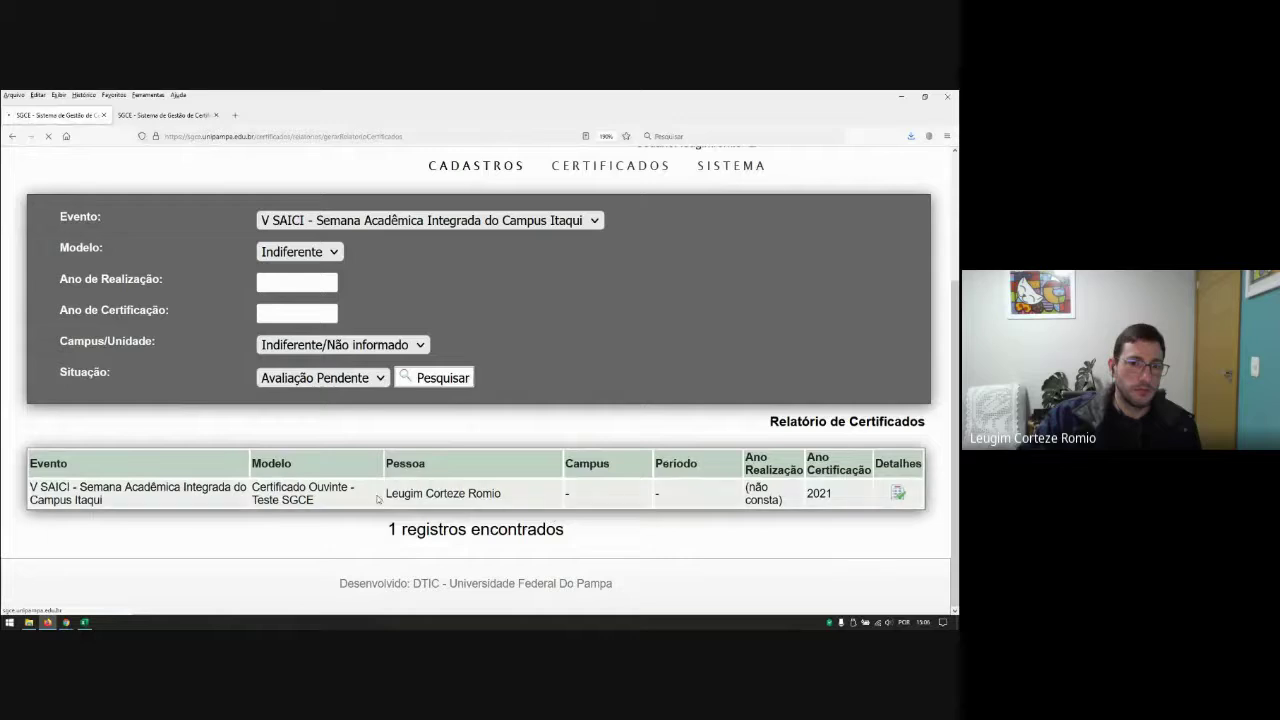
pyautogui.scroll(3, 427, 497)
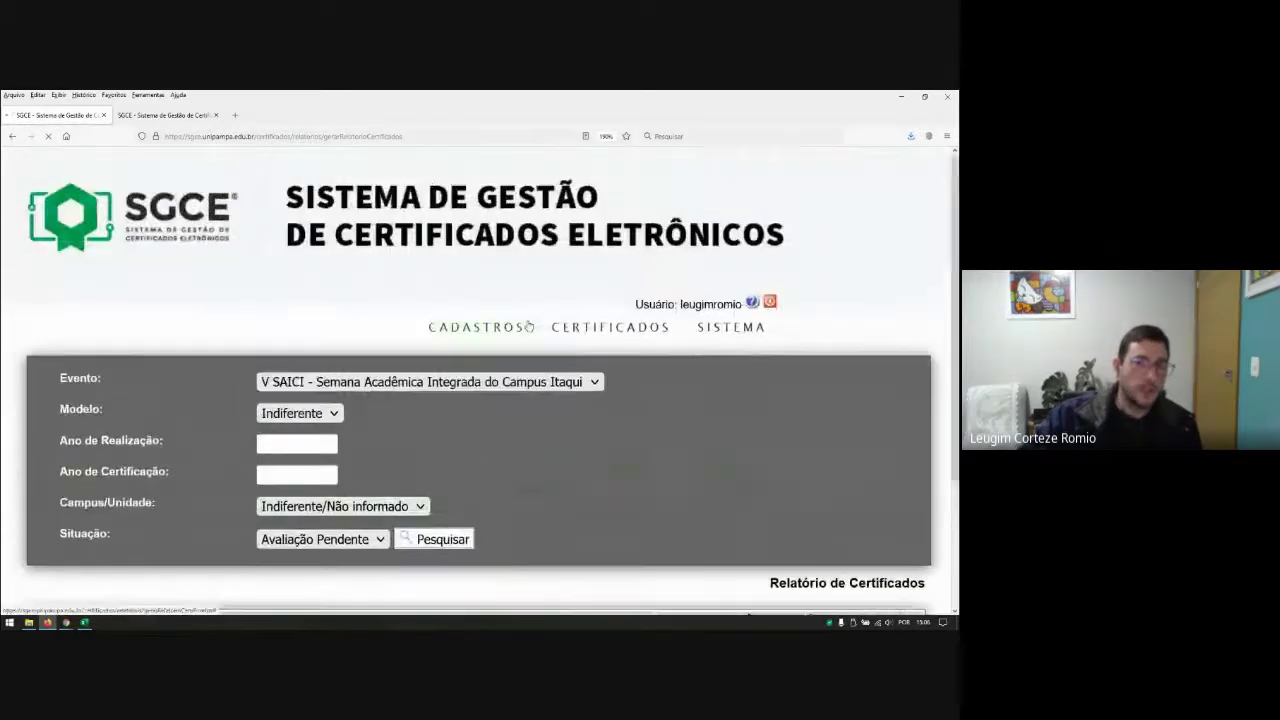
pyautogui.moveTo(609, 333)
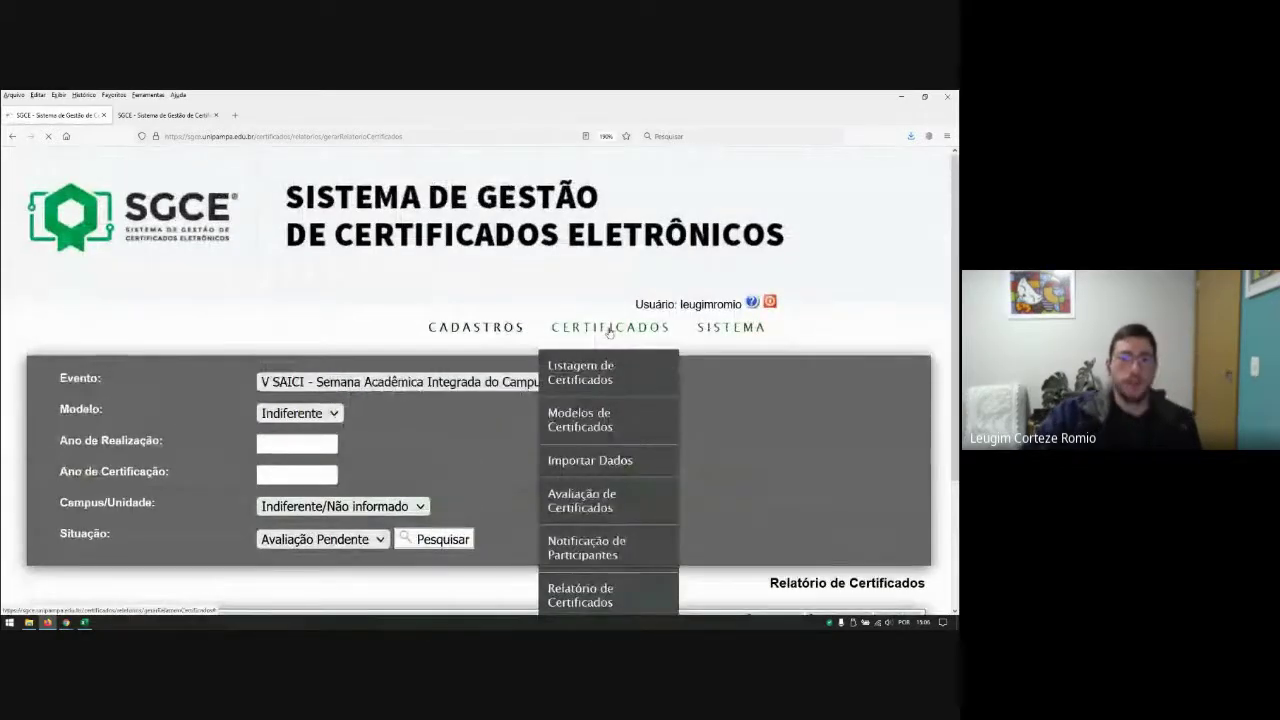
# Step: List V SAICI certificates of model 'Certificado Ouvinte - Teste SGCE' in Avaliação de Certificados, excluding Pendente
pyautogui.click(577, 508)
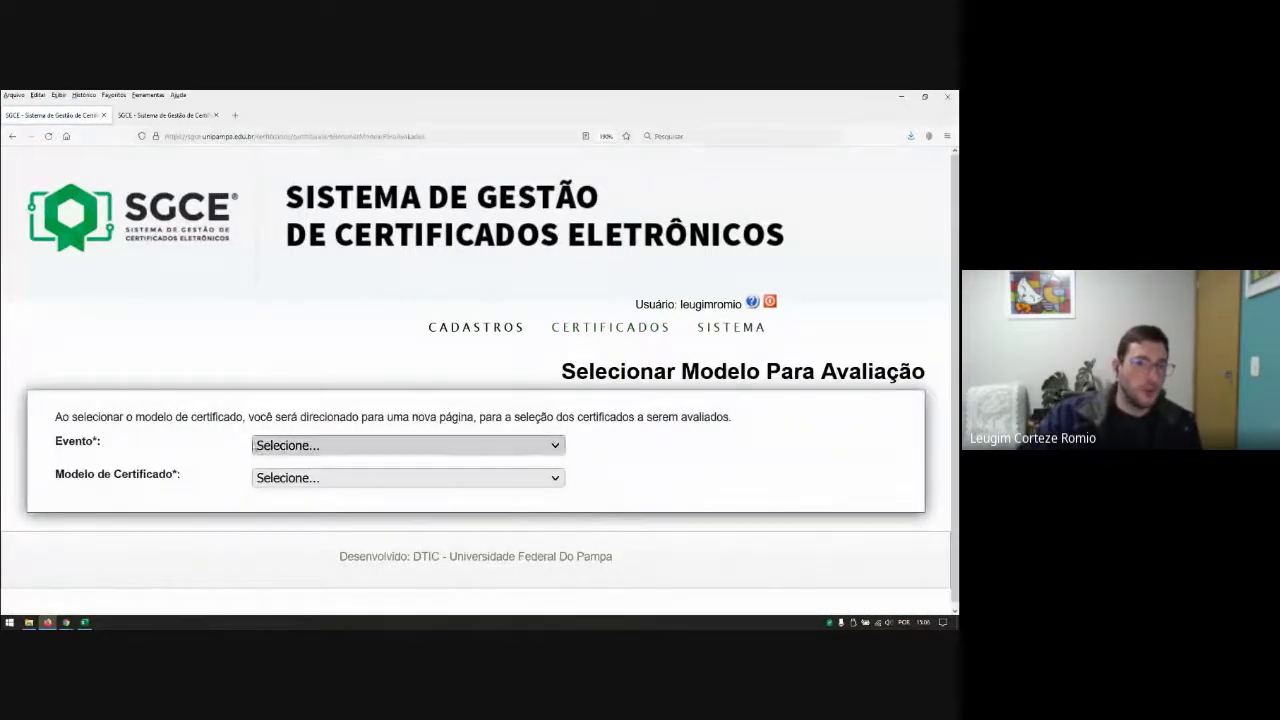
pyautogui.click(400, 445)
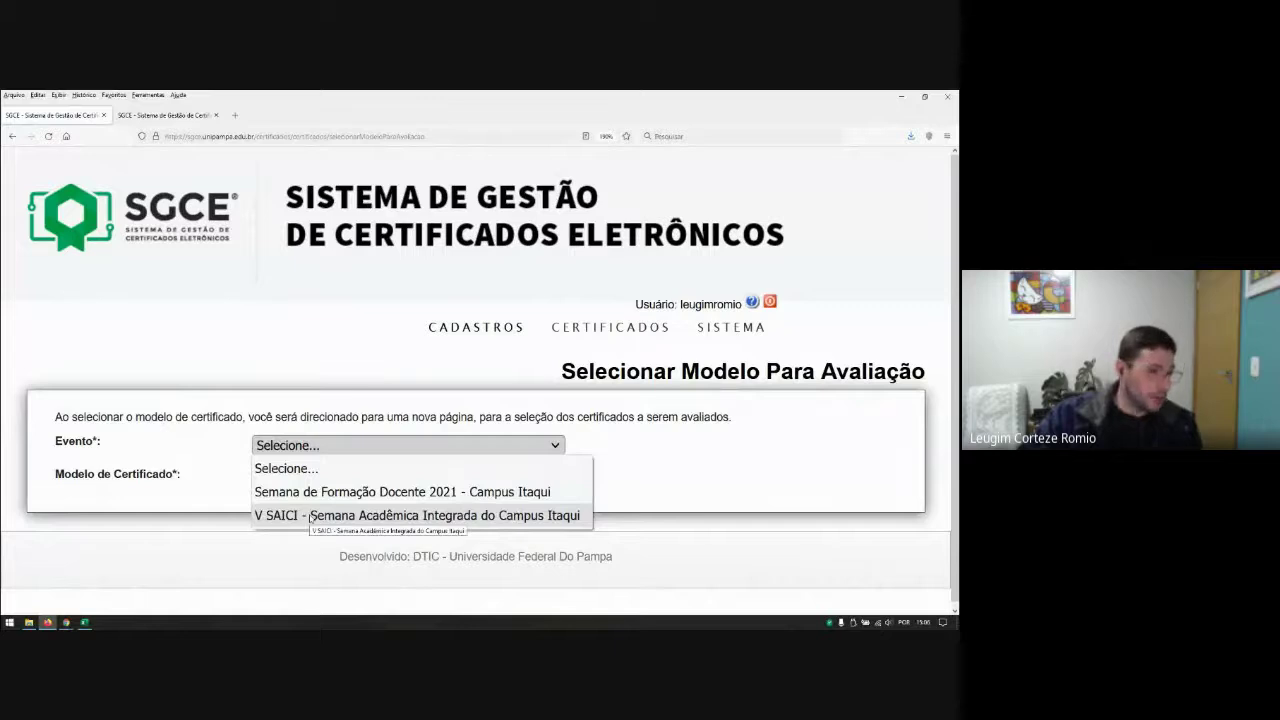
pyautogui.click(310, 516)
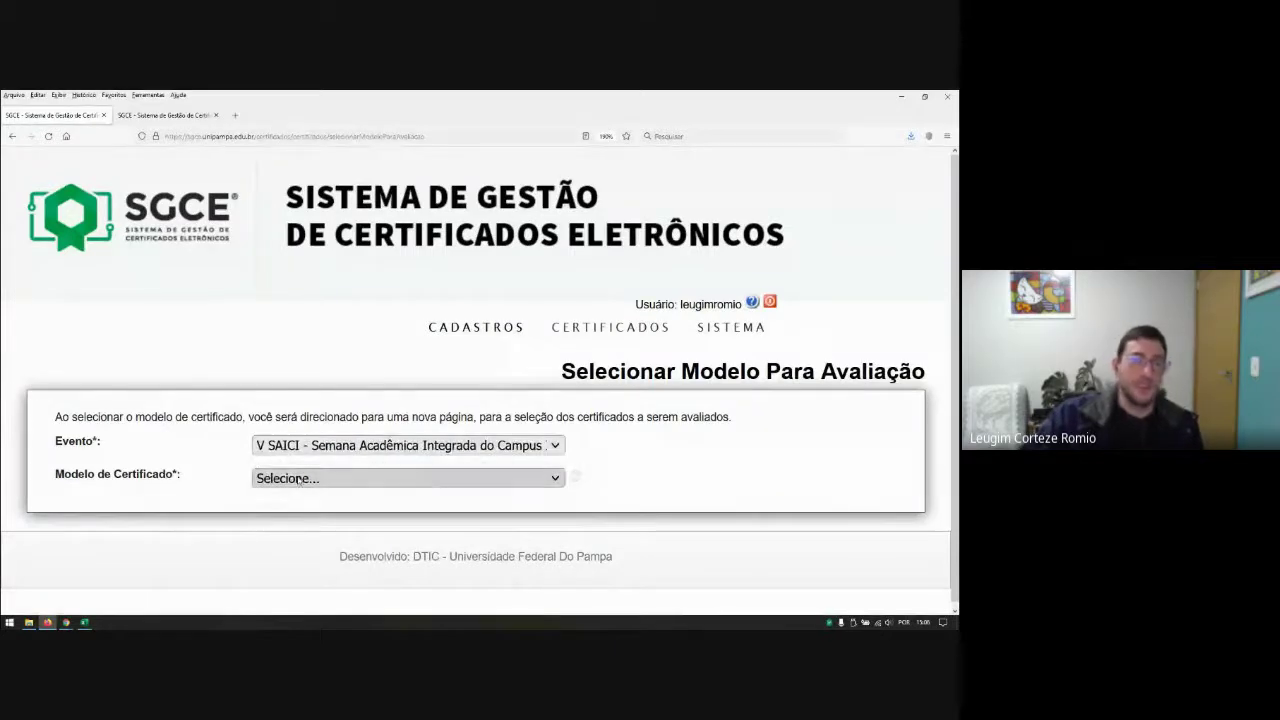
pyautogui.click(290, 478)
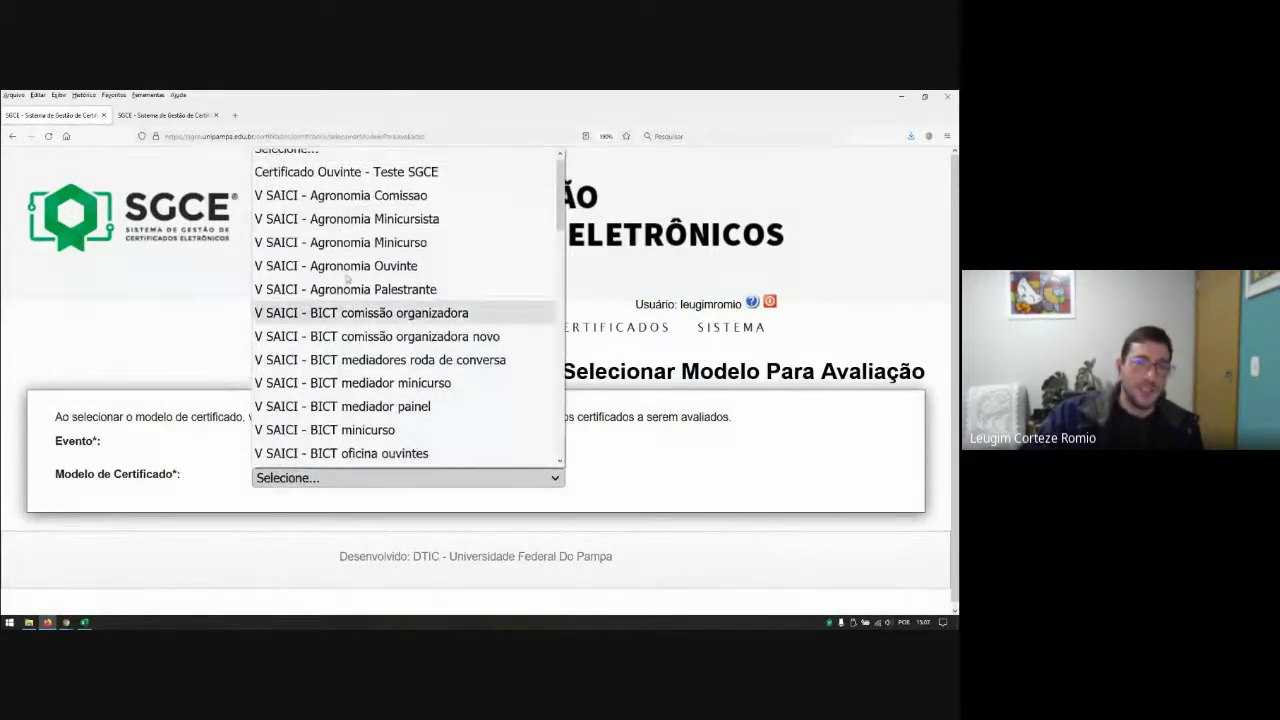
pyautogui.click(345, 172)
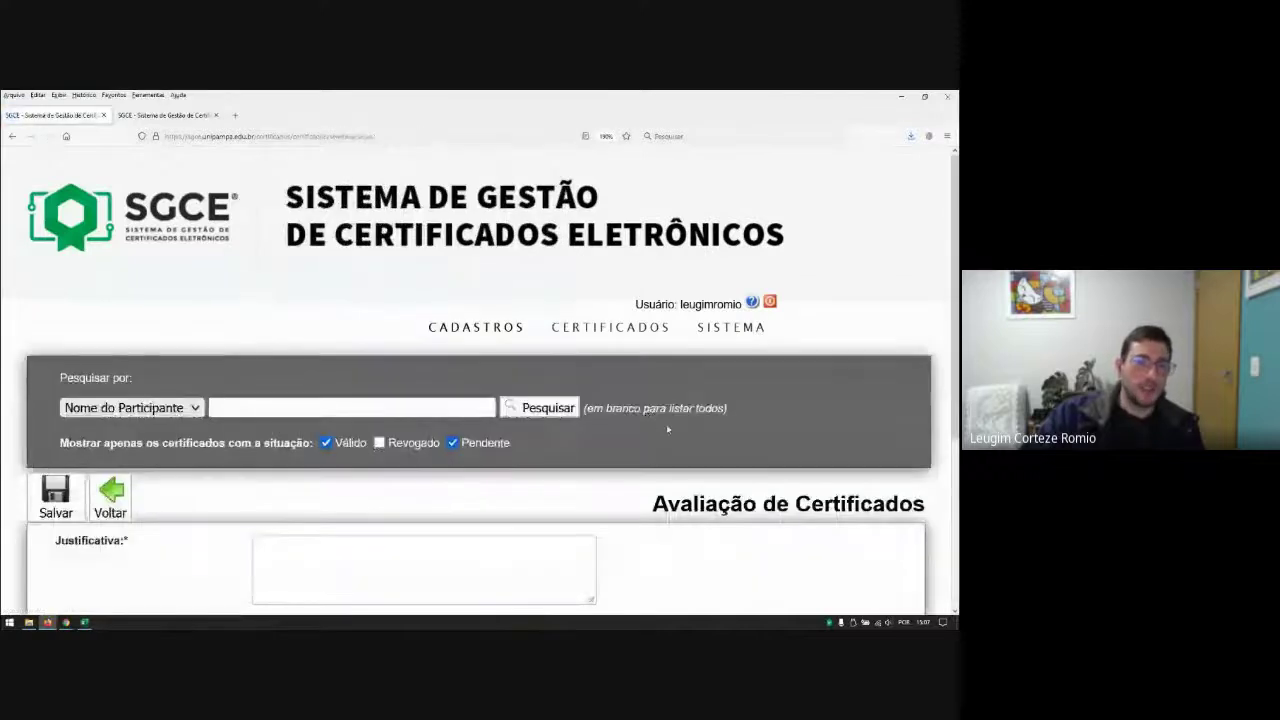
pyautogui.scroll(-1, 544, 457)
pyautogui.scroll(-3, 544, 457)
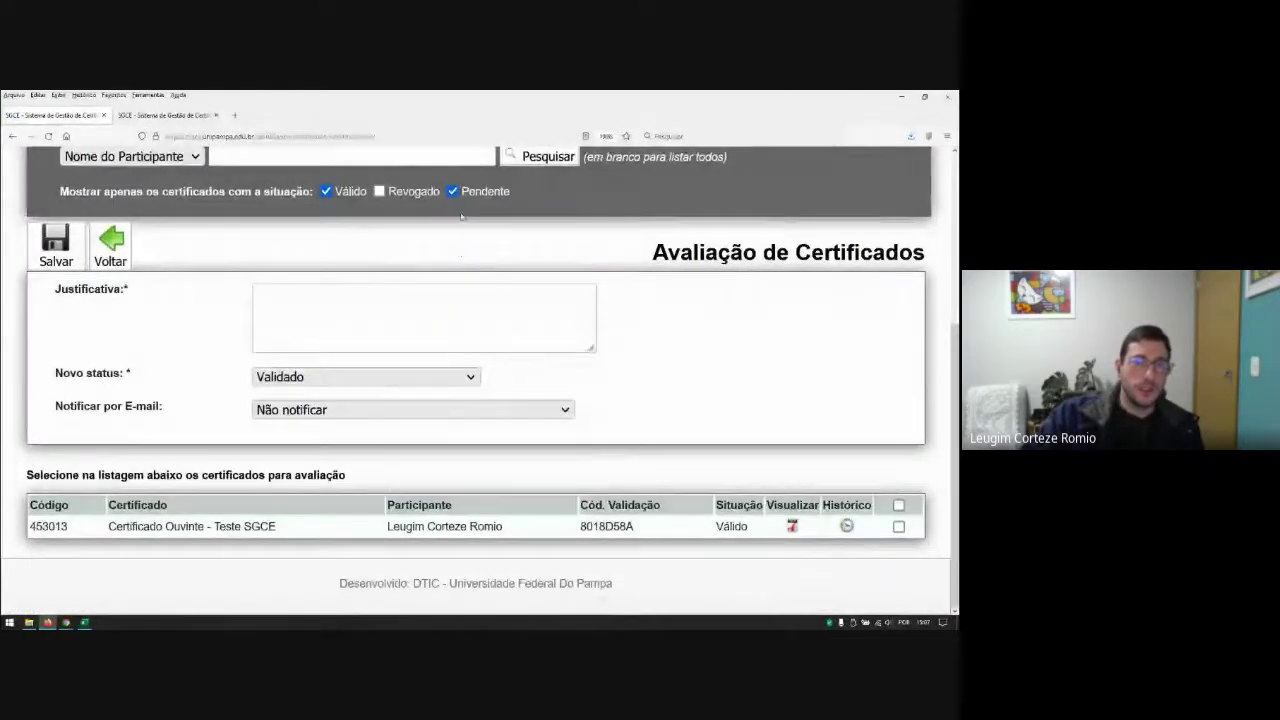
pyautogui.click(453, 191)
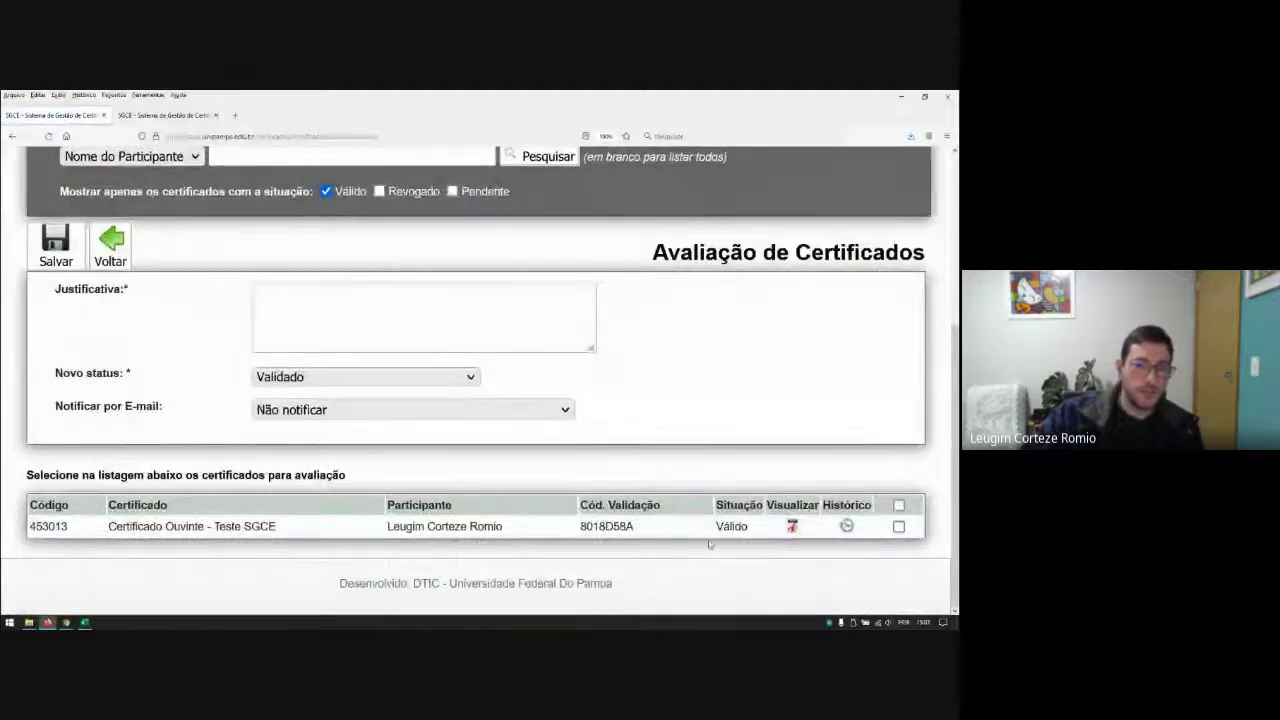
# Step: Set certificate 453013 to Pendente with justification 'Problema no Certificado...' and save
pyautogui.click(898, 526)
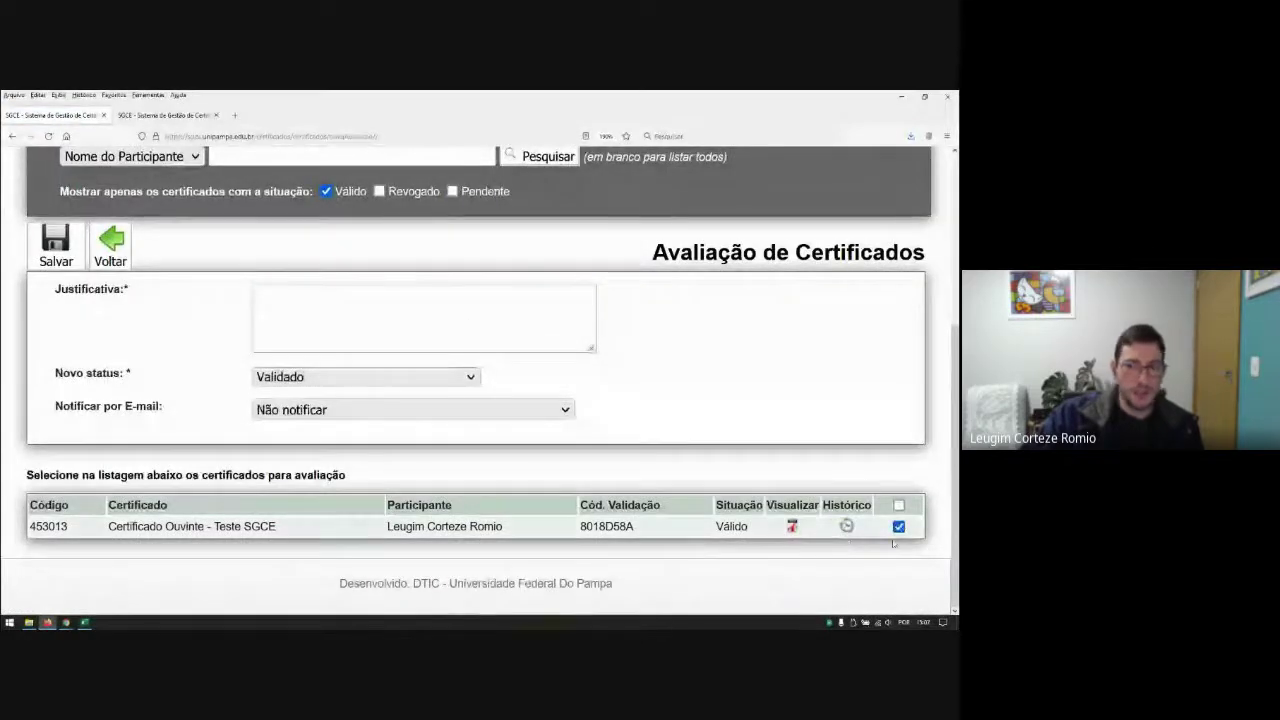
pyautogui.click(305, 378)
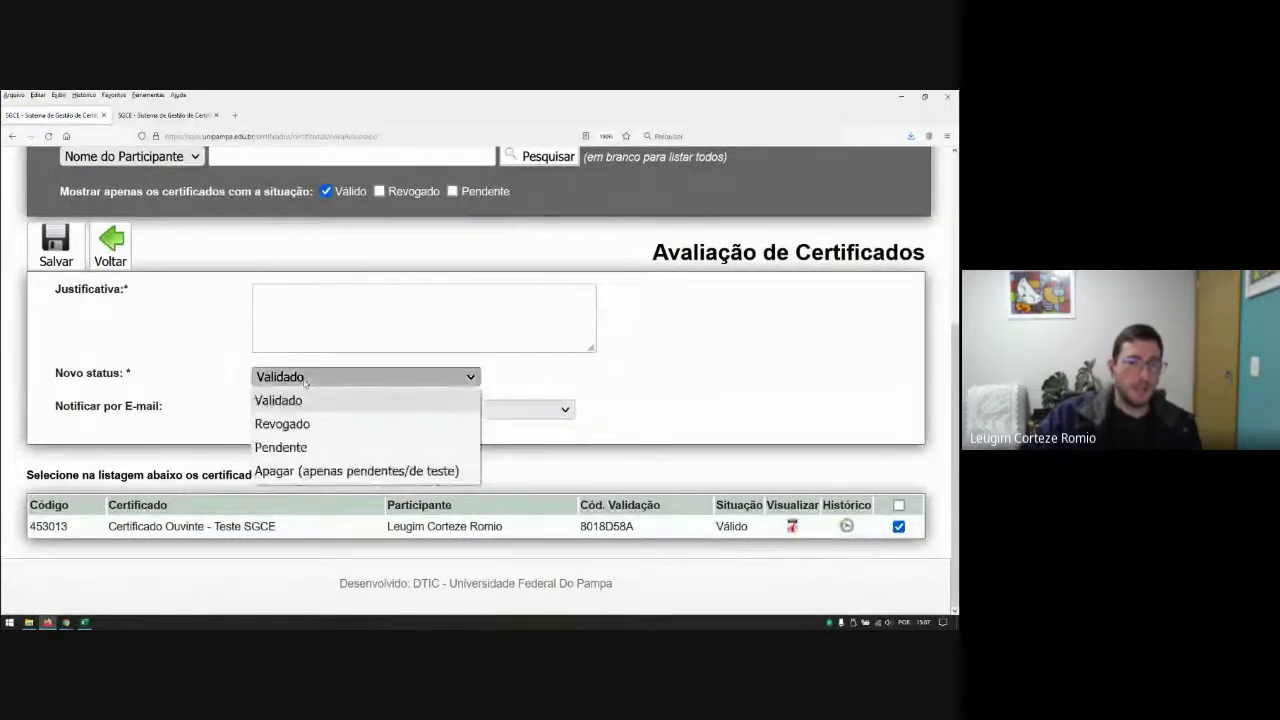
pyautogui.click(290, 448)
pyautogui.click(316, 378)
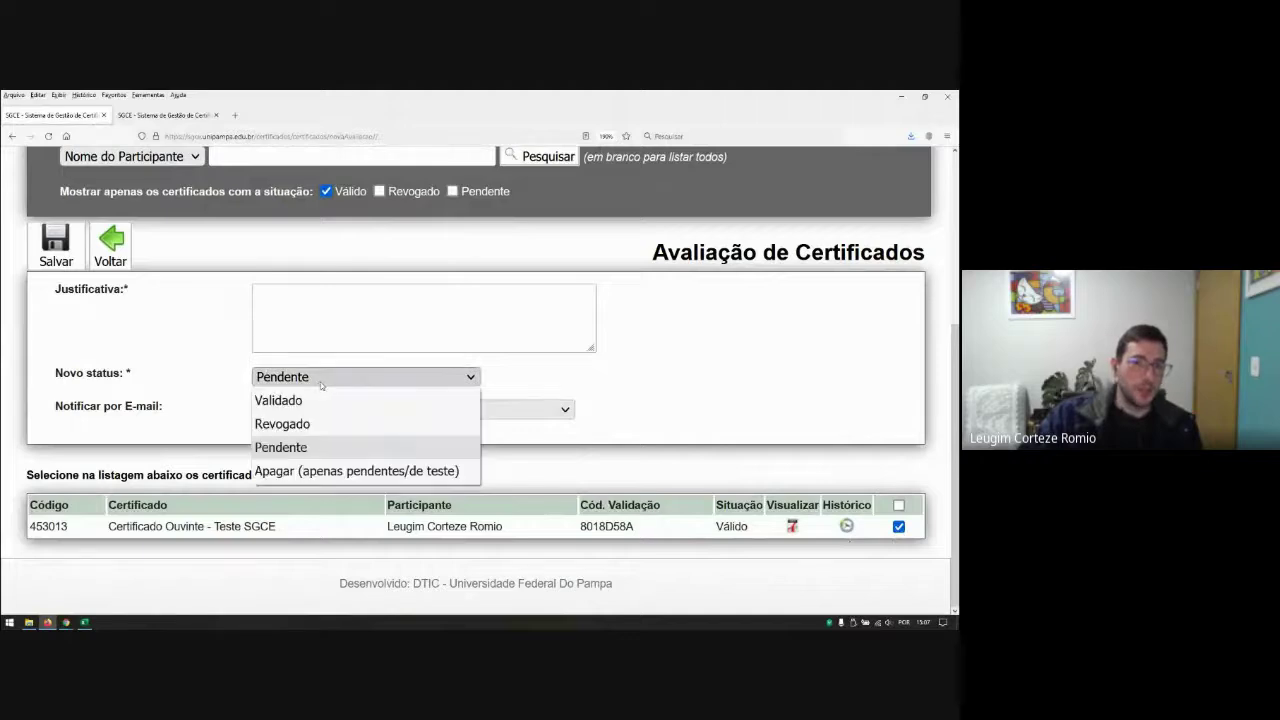
pyautogui.click(297, 447)
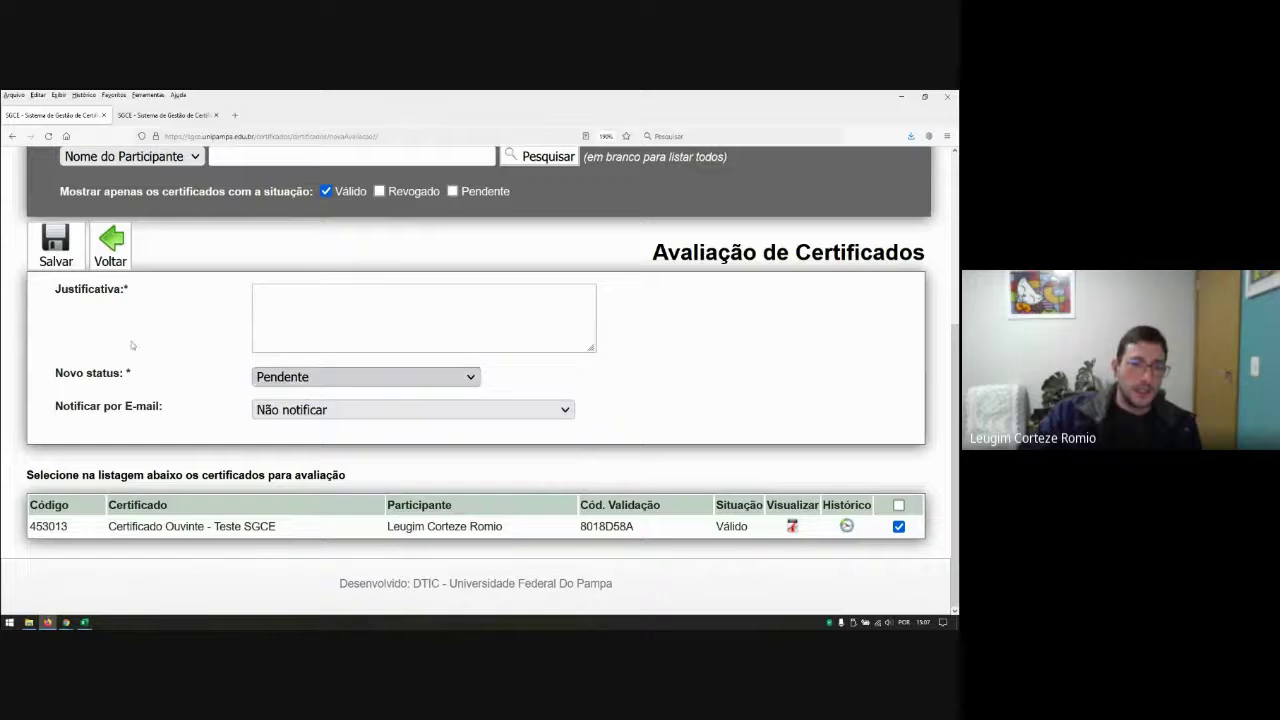
pyautogui.click(62, 247)
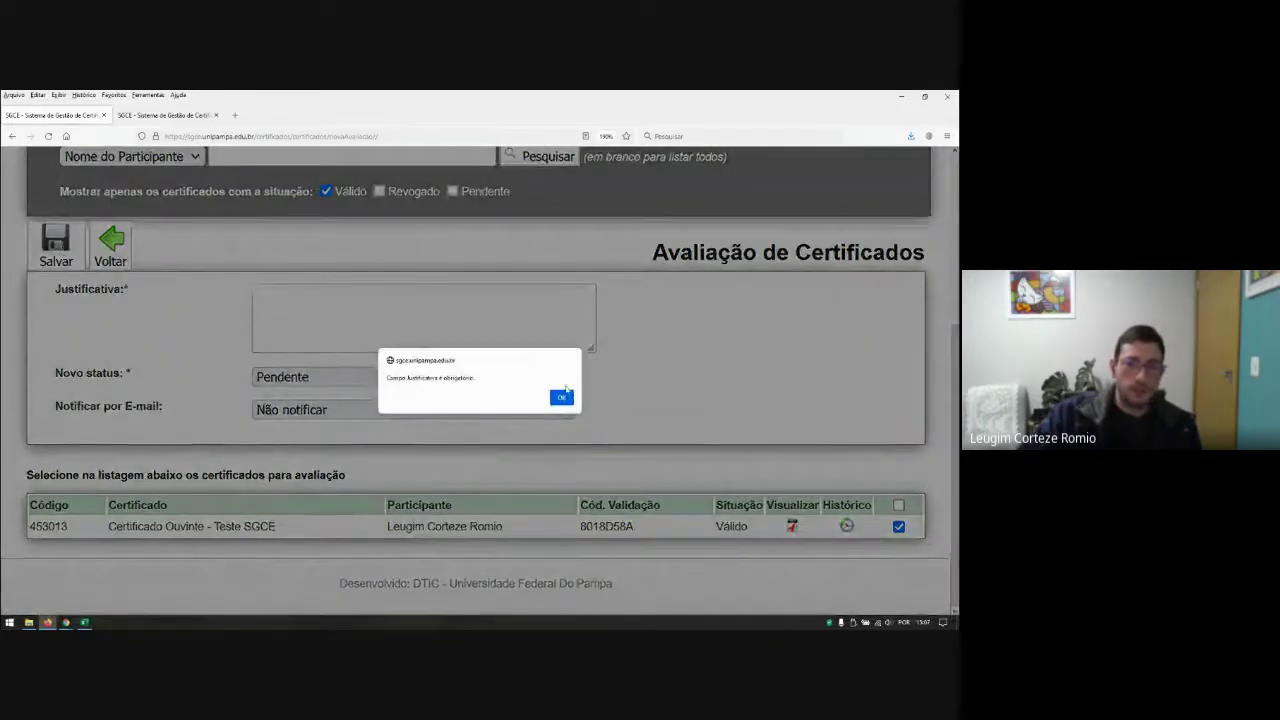
pyautogui.click(570, 399)
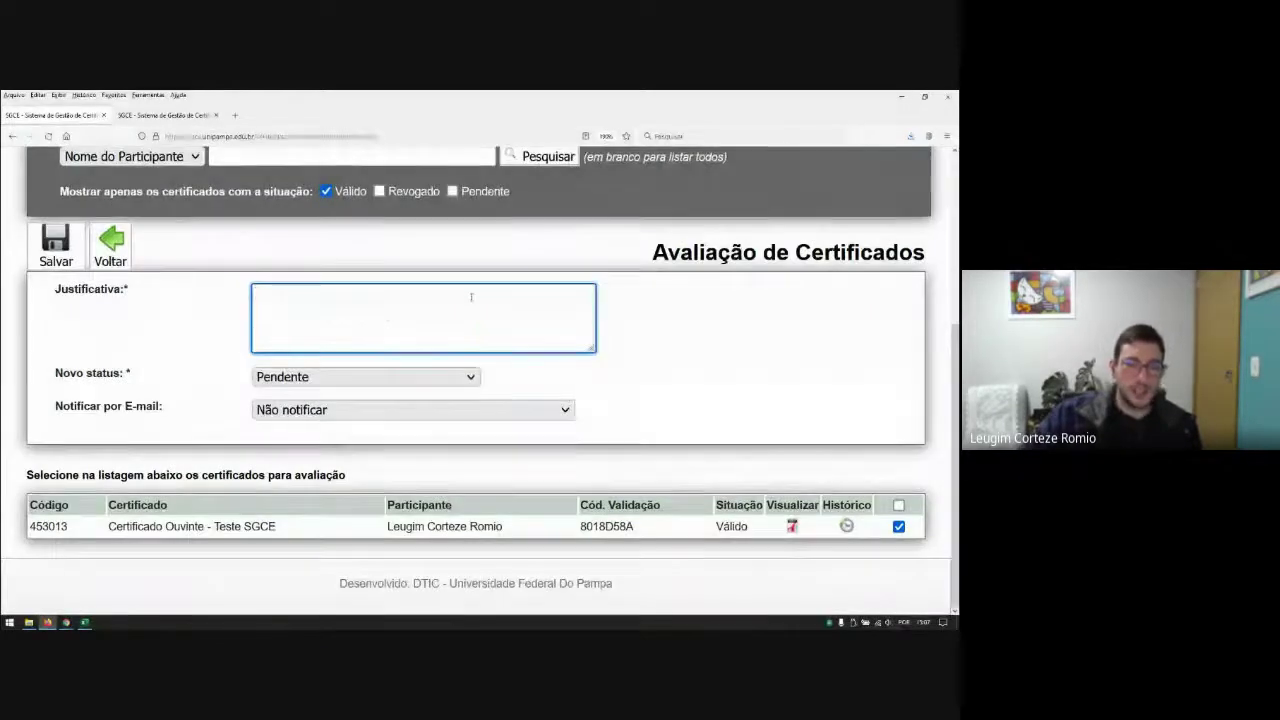
pyautogui.write('Problema no Certifica')
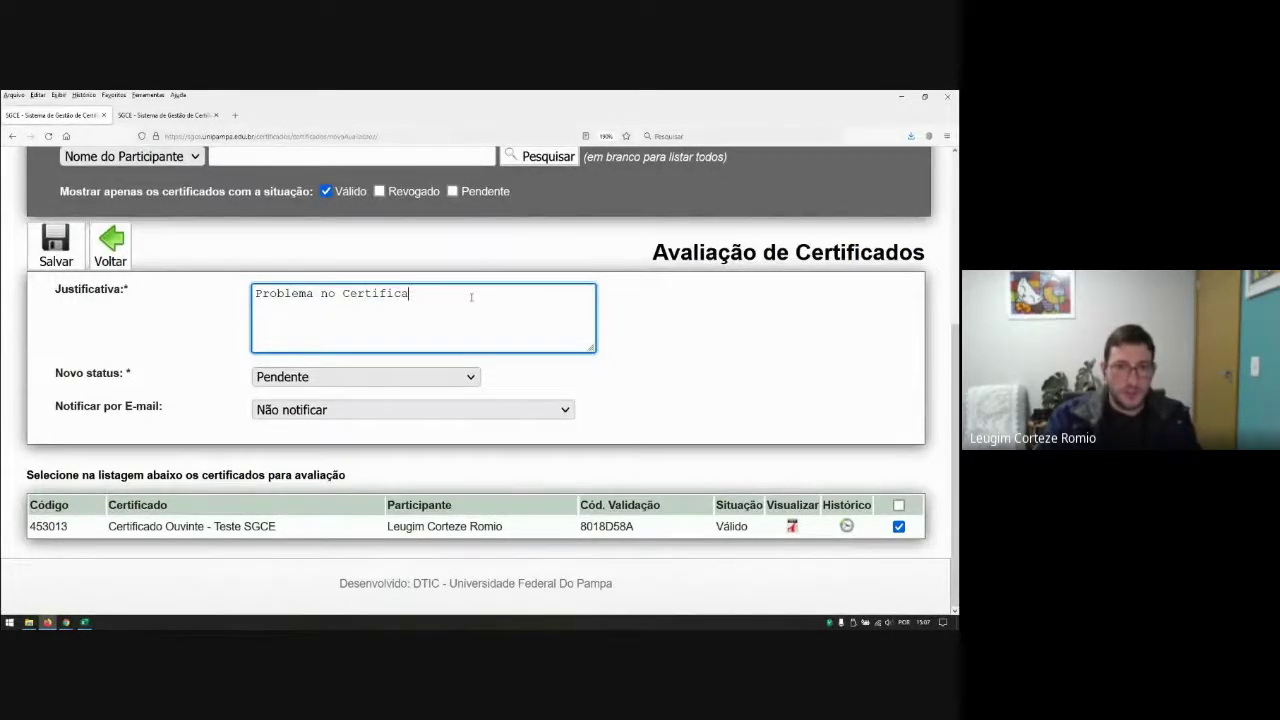
pyautogui.write('do...')
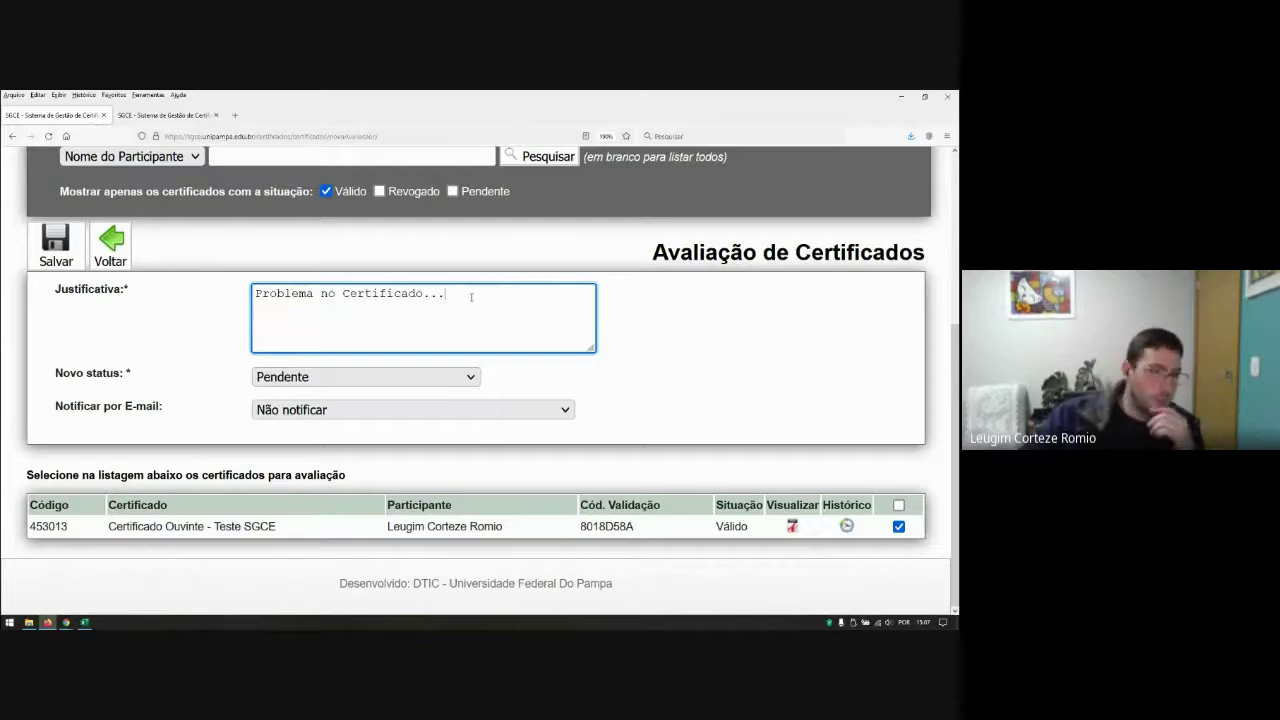
pyautogui.click(63, 231)
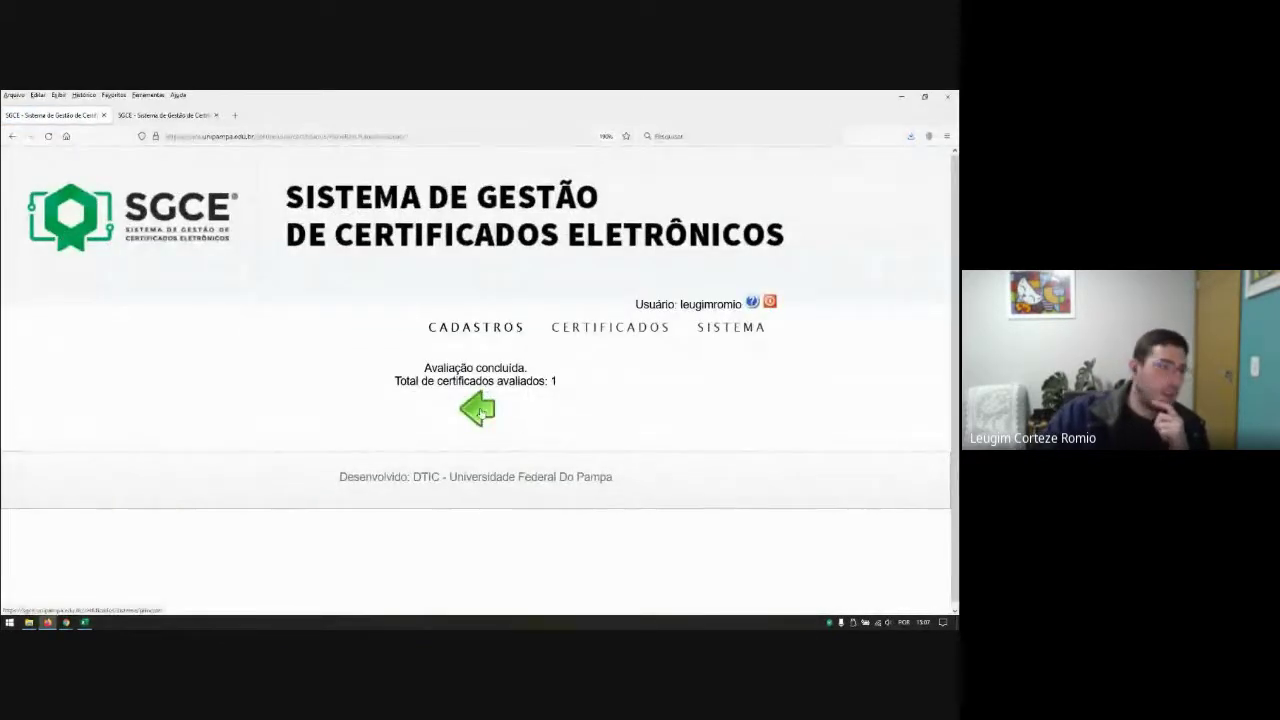
# Step: Back on the welcome page, list V SAICI certificates of model 'Certificado Ouvinte - Teste SGCE' in Avaliação de Certificados
pyautogui.click(481, 412)
pyautogui.moveTo(578, 330)
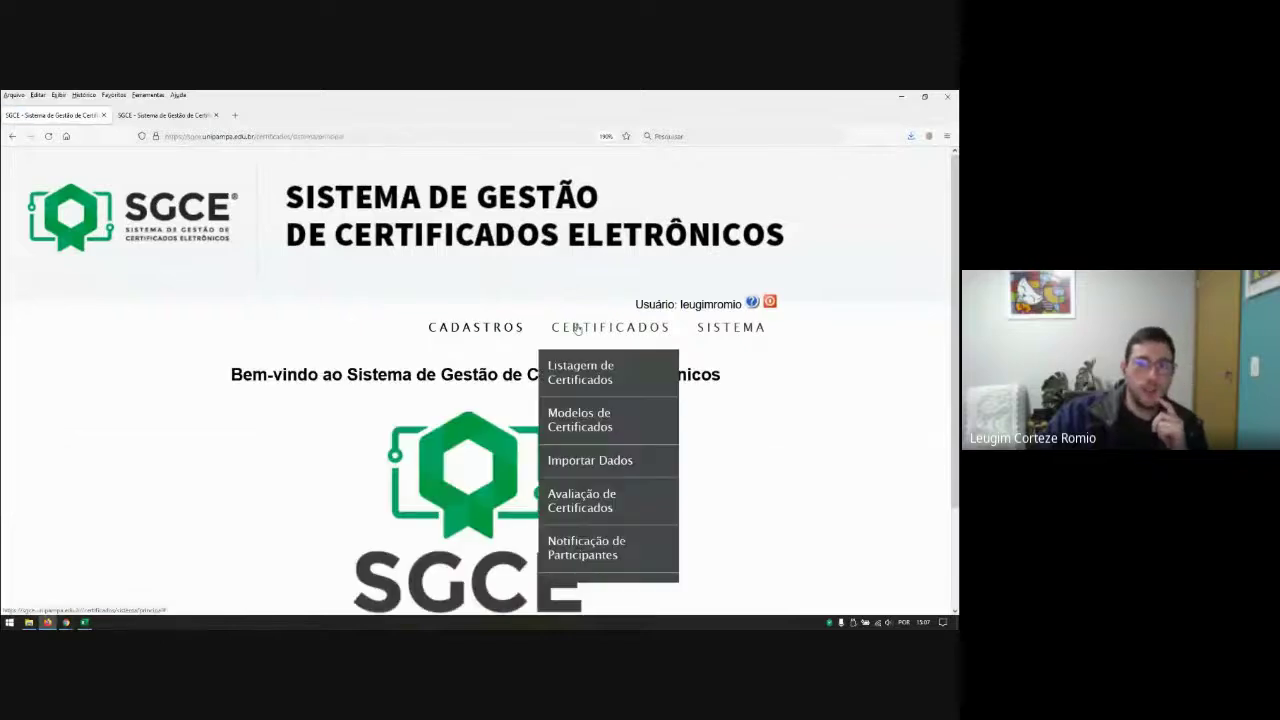
pyautogui.scroll(-2, 577, 414)
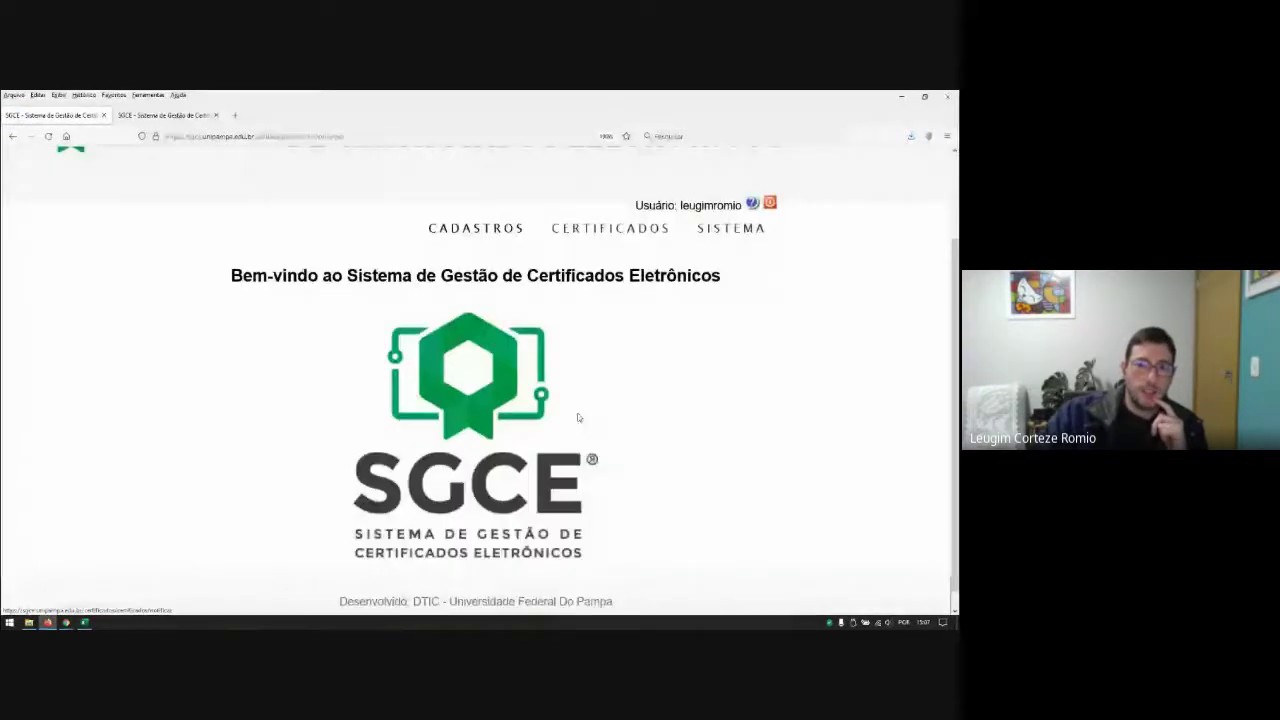
pyautogui.moveTo(607, 245)
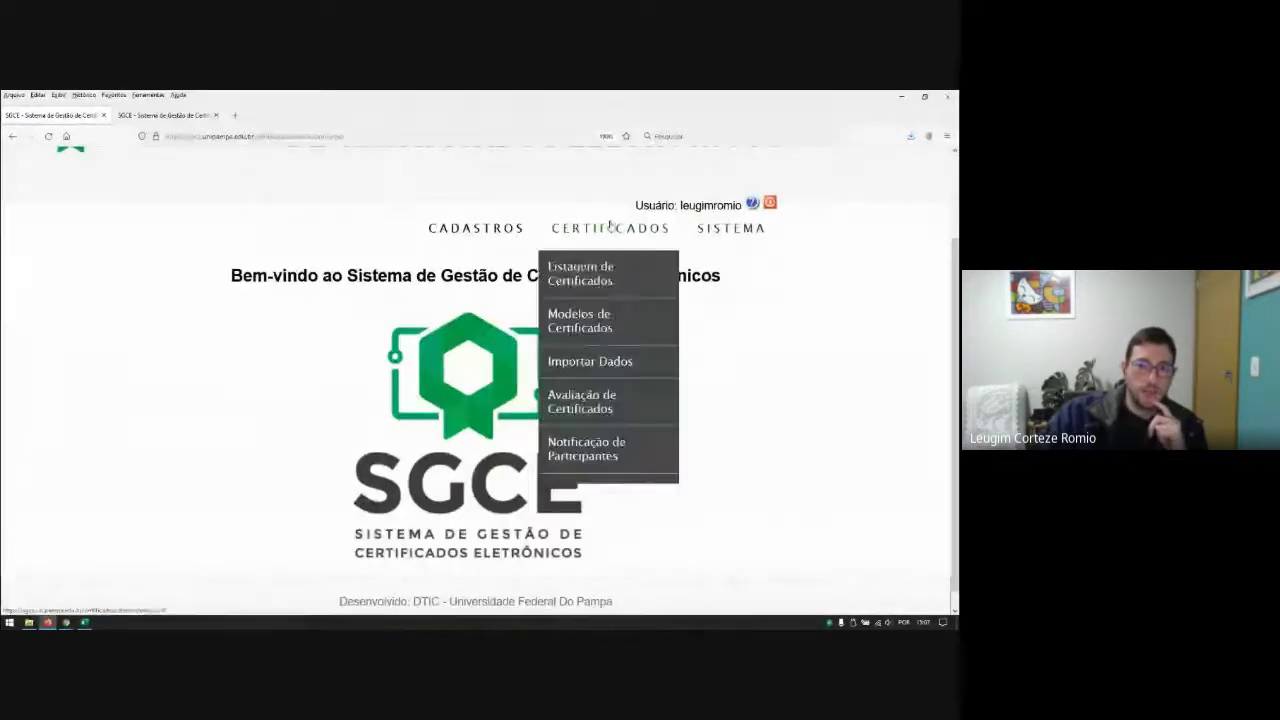
pyautogui.click(585, 400)
pyautogui.click(394, 449)
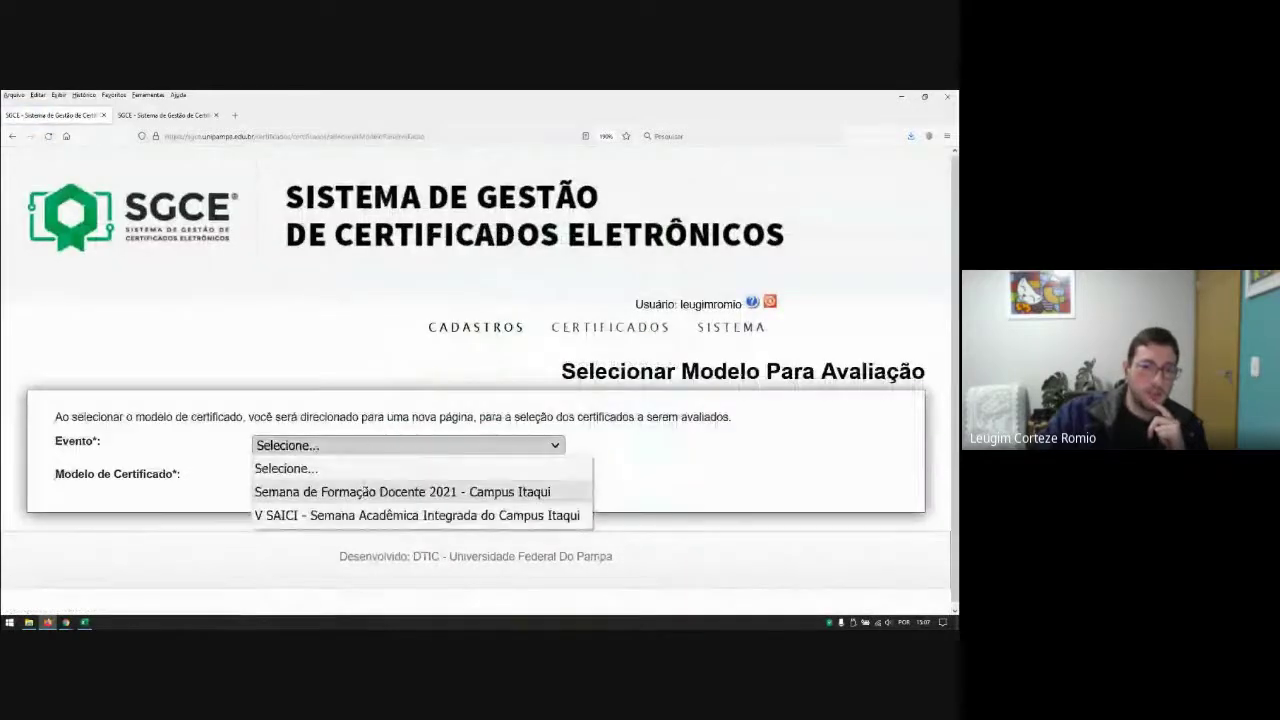
pyautogui.click(363, 493)
pyautogui.click(345, 446)
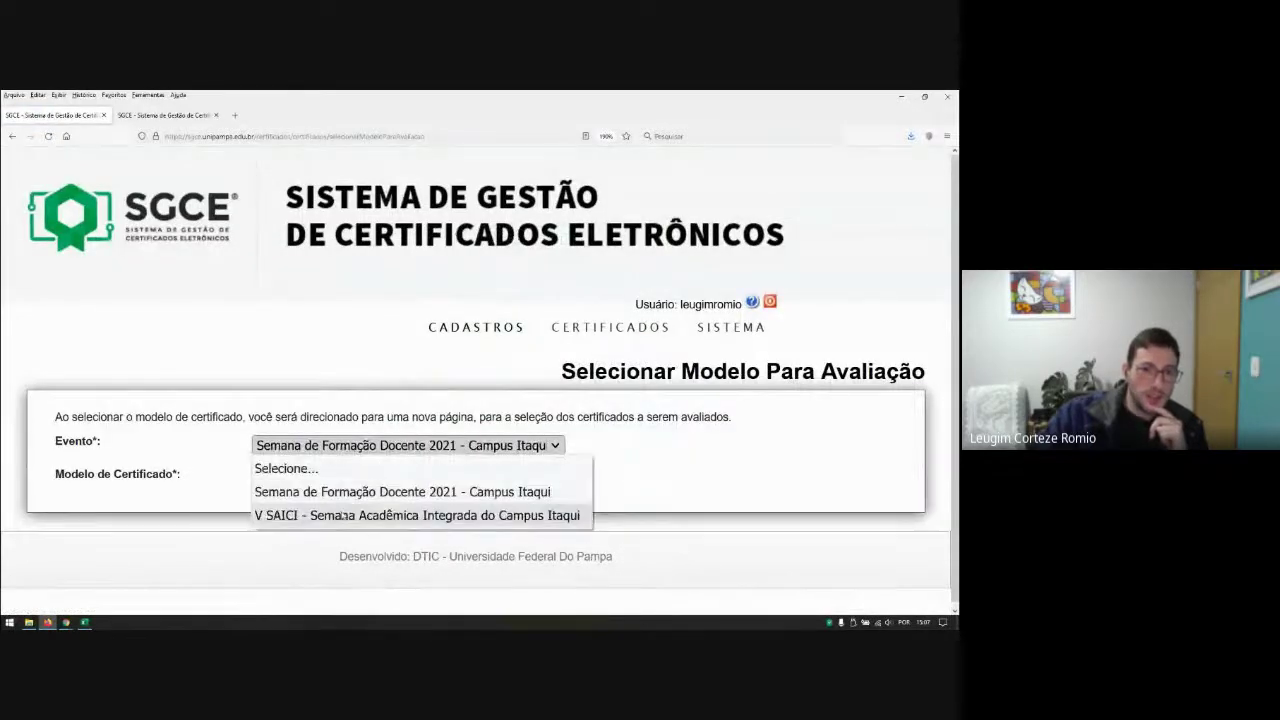
pyautogui.click(343, 506)
pyautogui.click(350, 478)
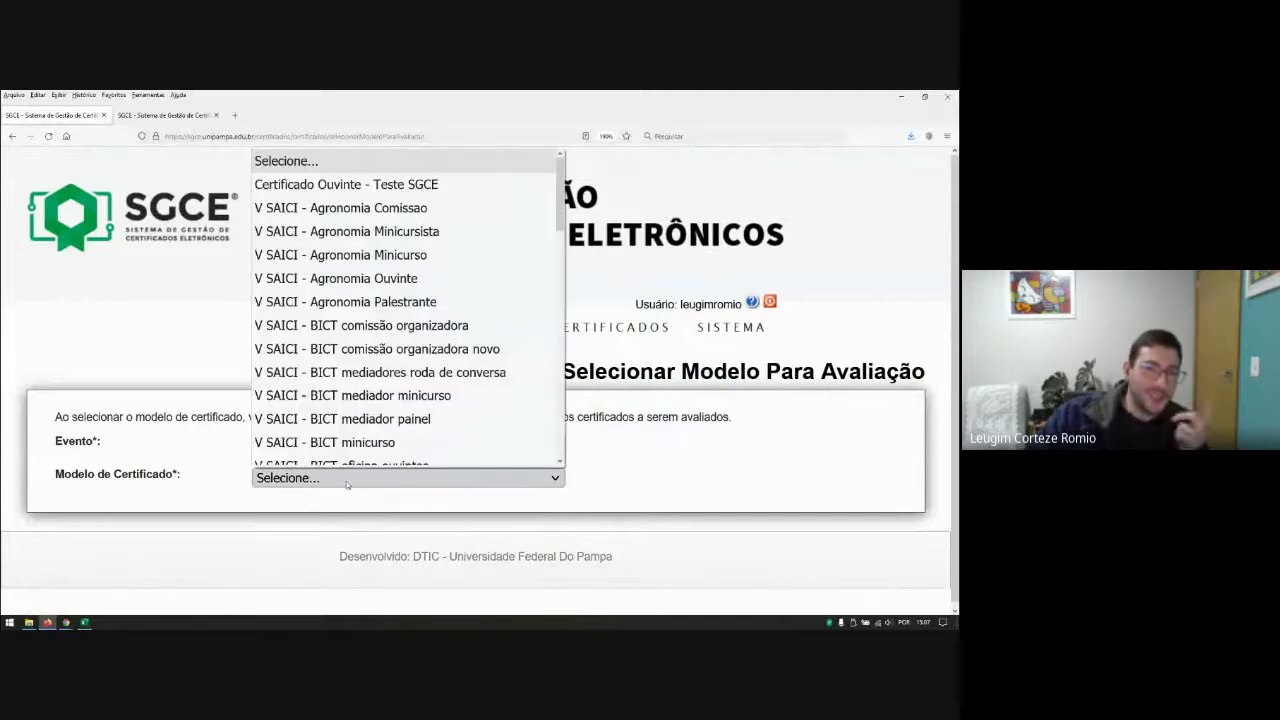
pyautogui.click(341, 173)
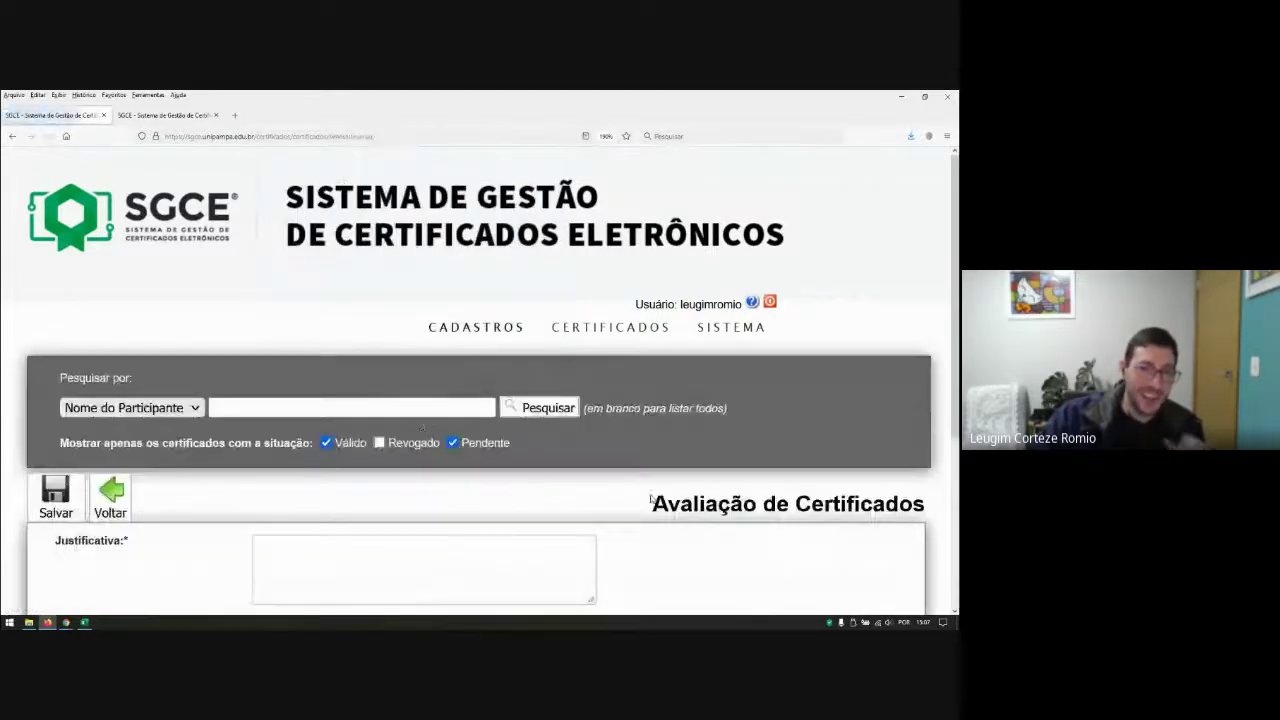
# Step: Submit certificate 453013 as Apagar with justification 'Certificado com Problemas'
pyautogui.scroll(-5, 663, 389)
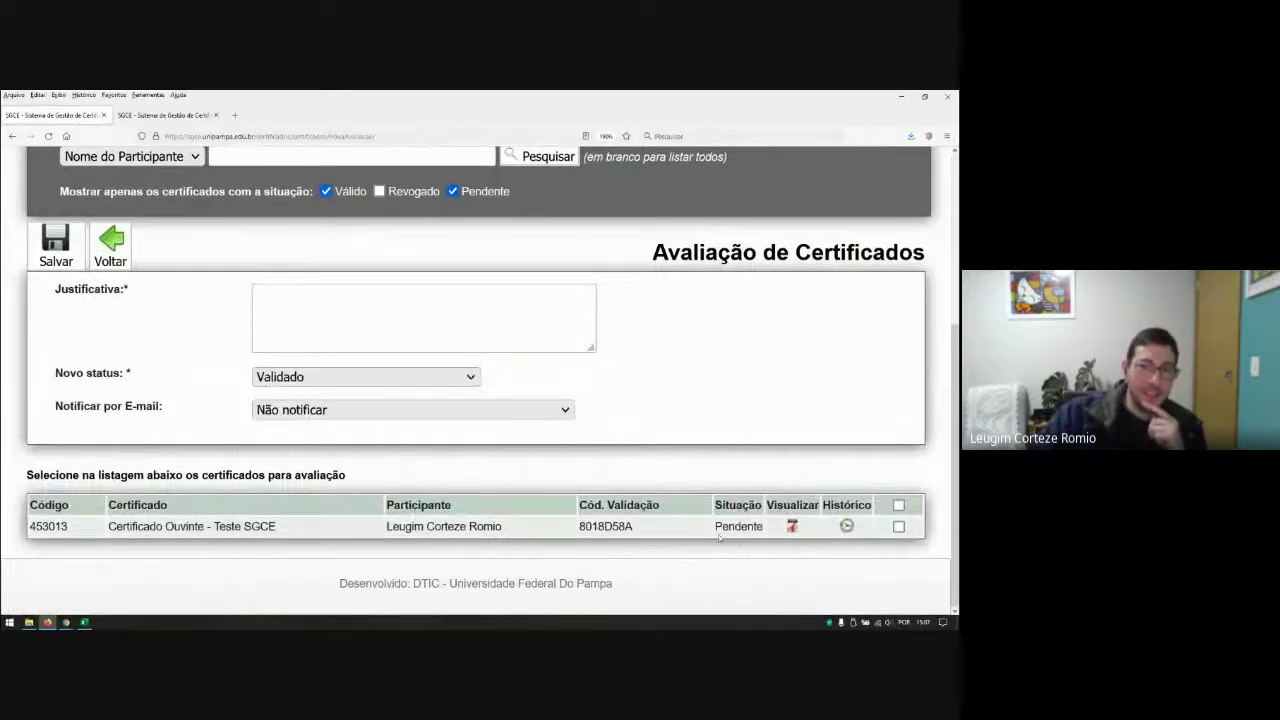
pyautogui.click(899, 527)
pyautogui.click(324, 287)
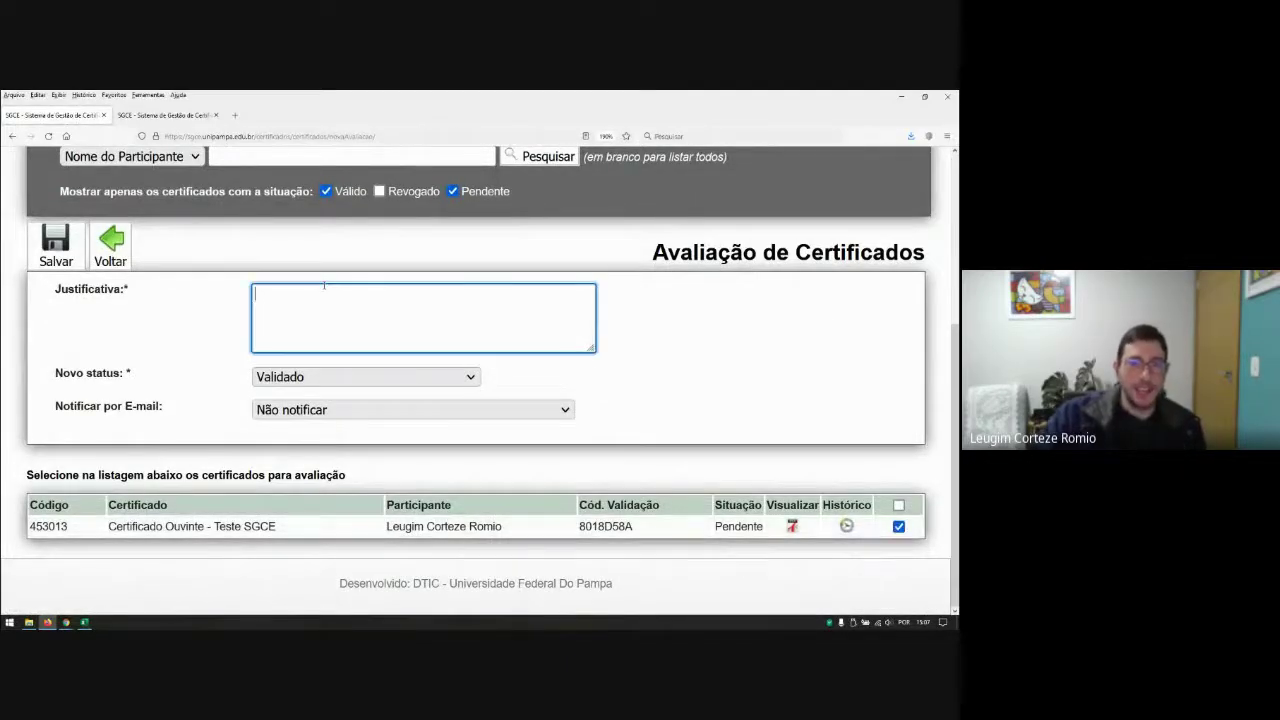
pyautogui.write('Certi')
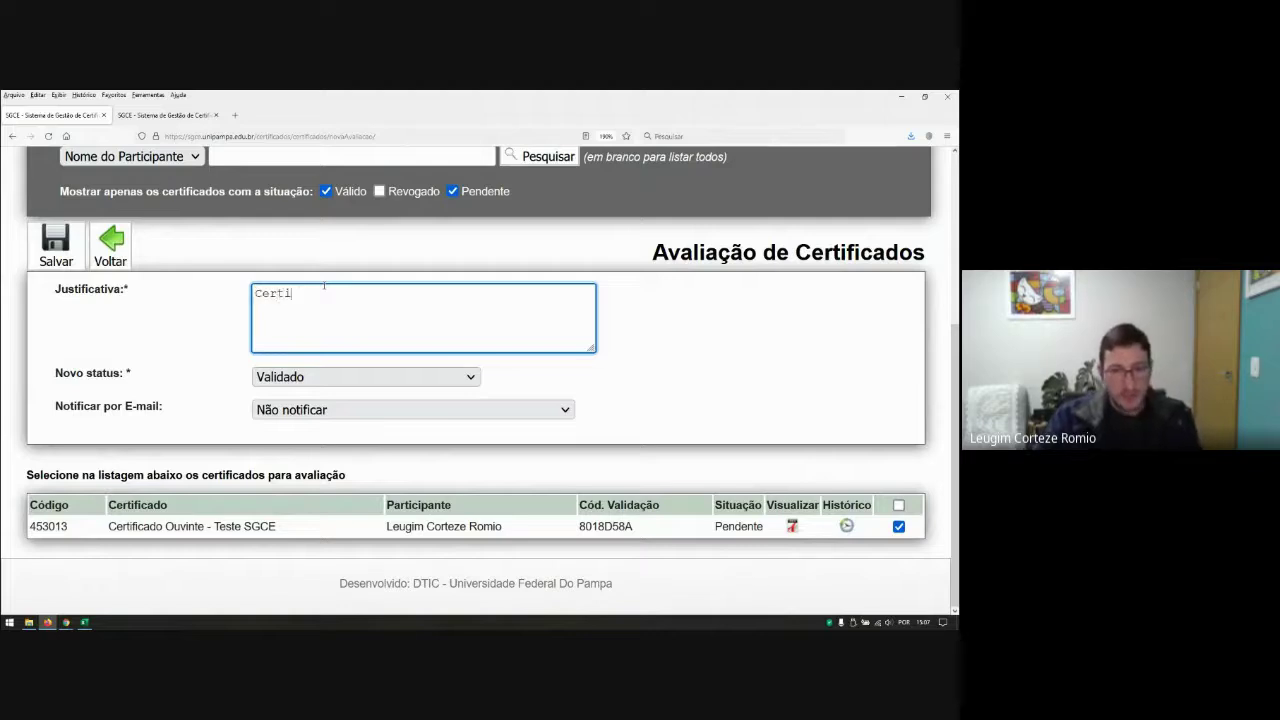
pyautogui.write('ficado co')
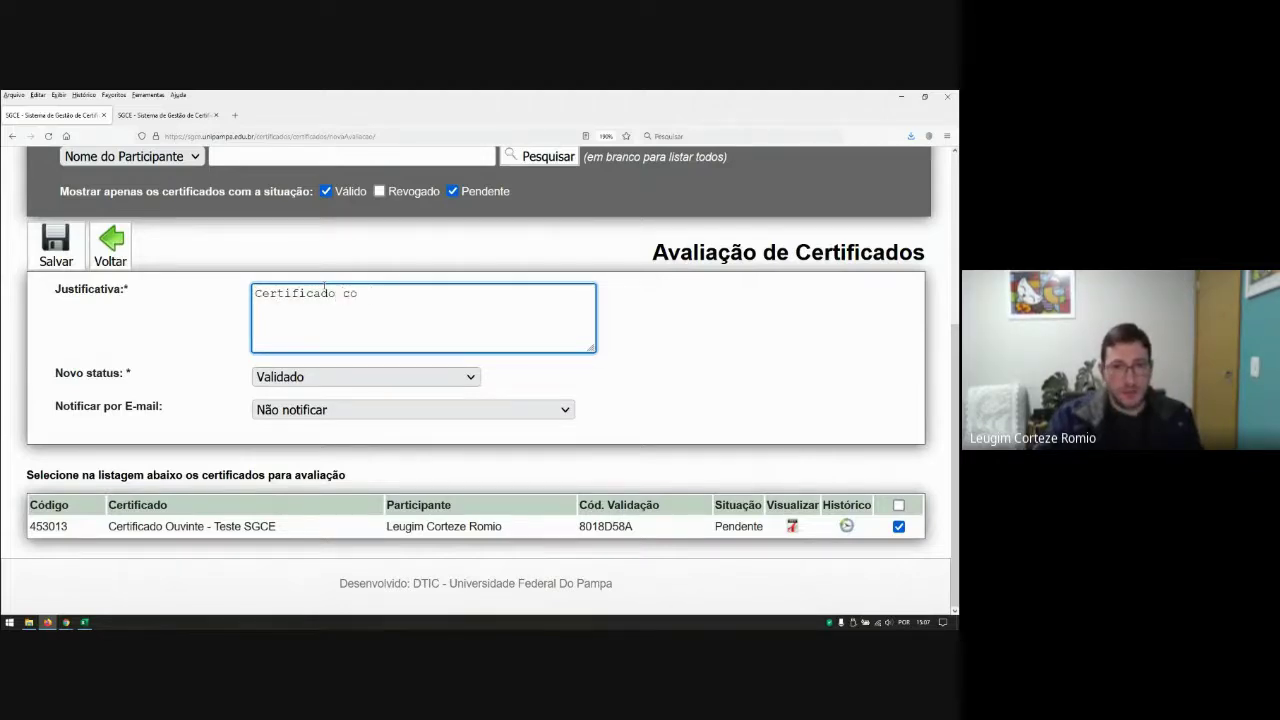
pyautogui.write('m Problemas')
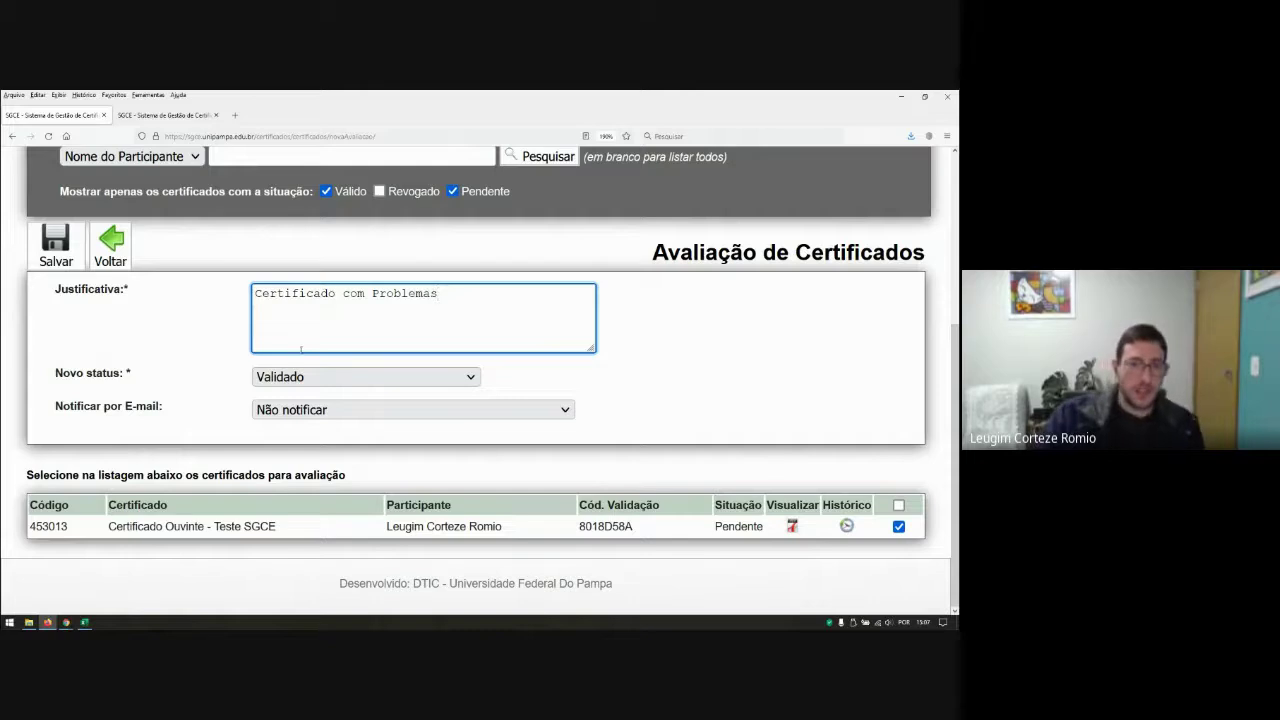
pyautogui.click(319, 377)
pyautogui.click(307, 468)
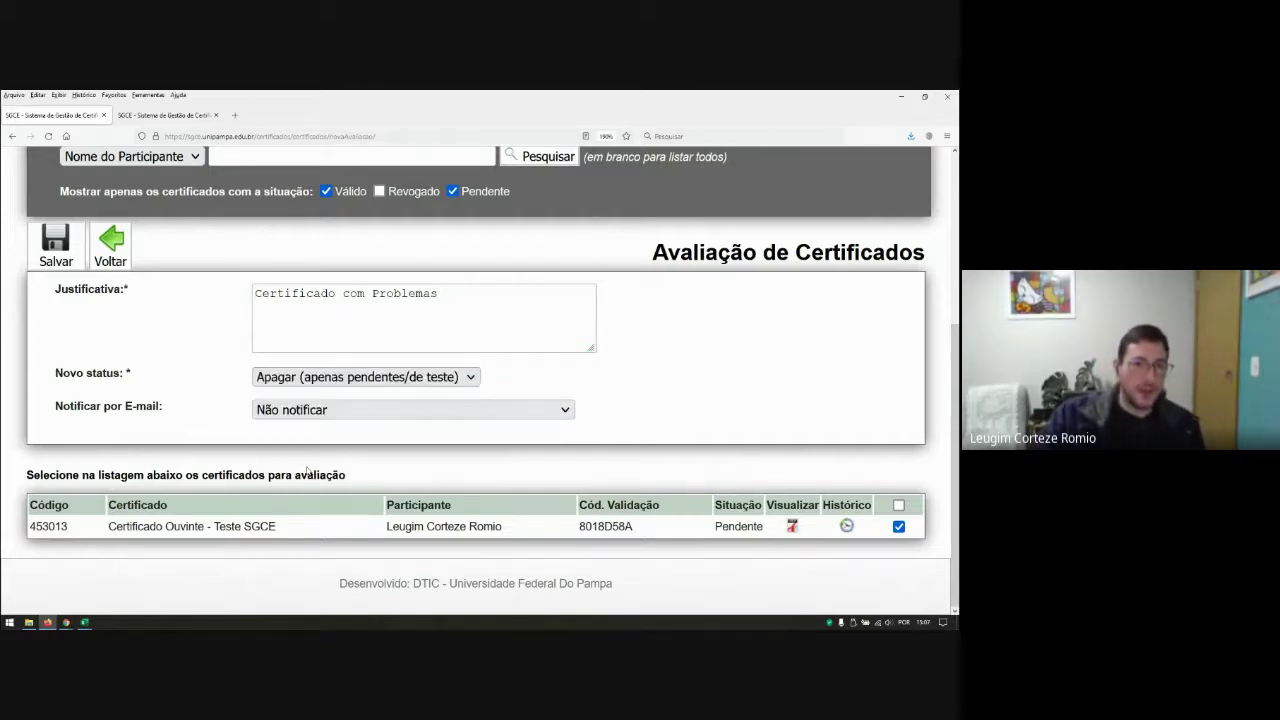
pyautogui.click(62, 250)
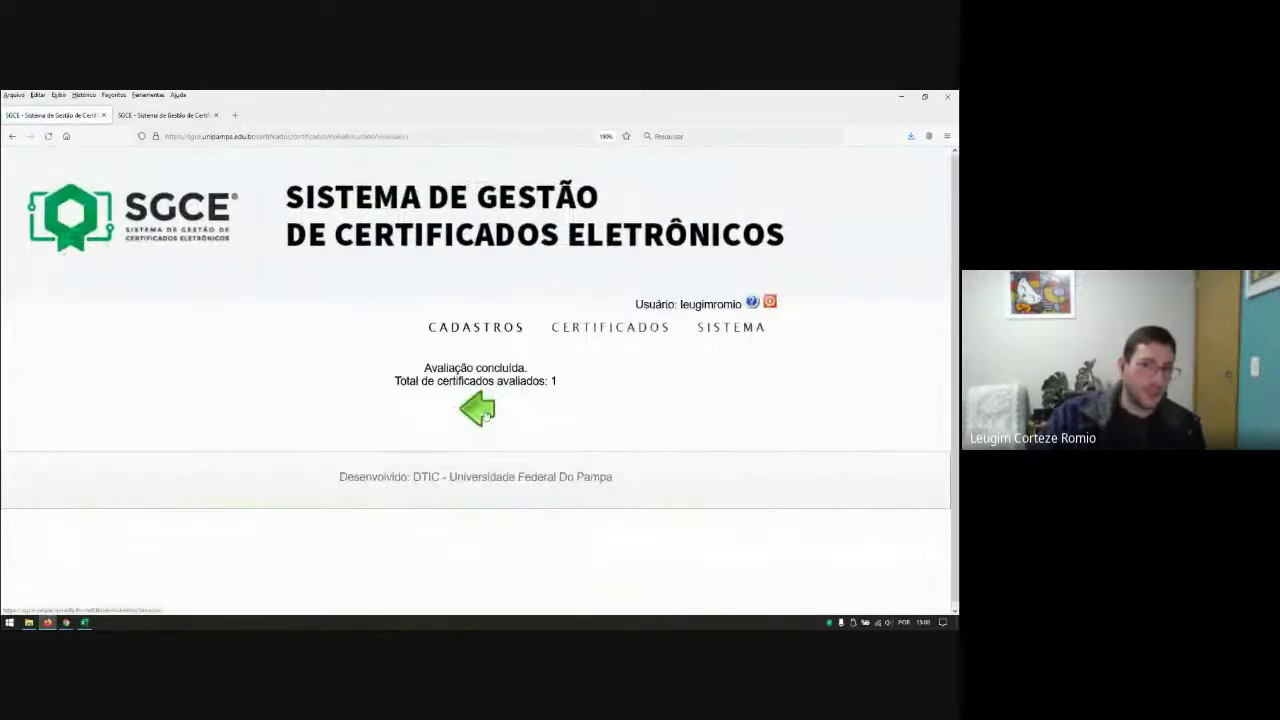
# Step: Search V SAICI 'Certificado Ouvinte - Teste SGCE' certificates including Revogado, finding no records left
pyautogui.click(487, 415)
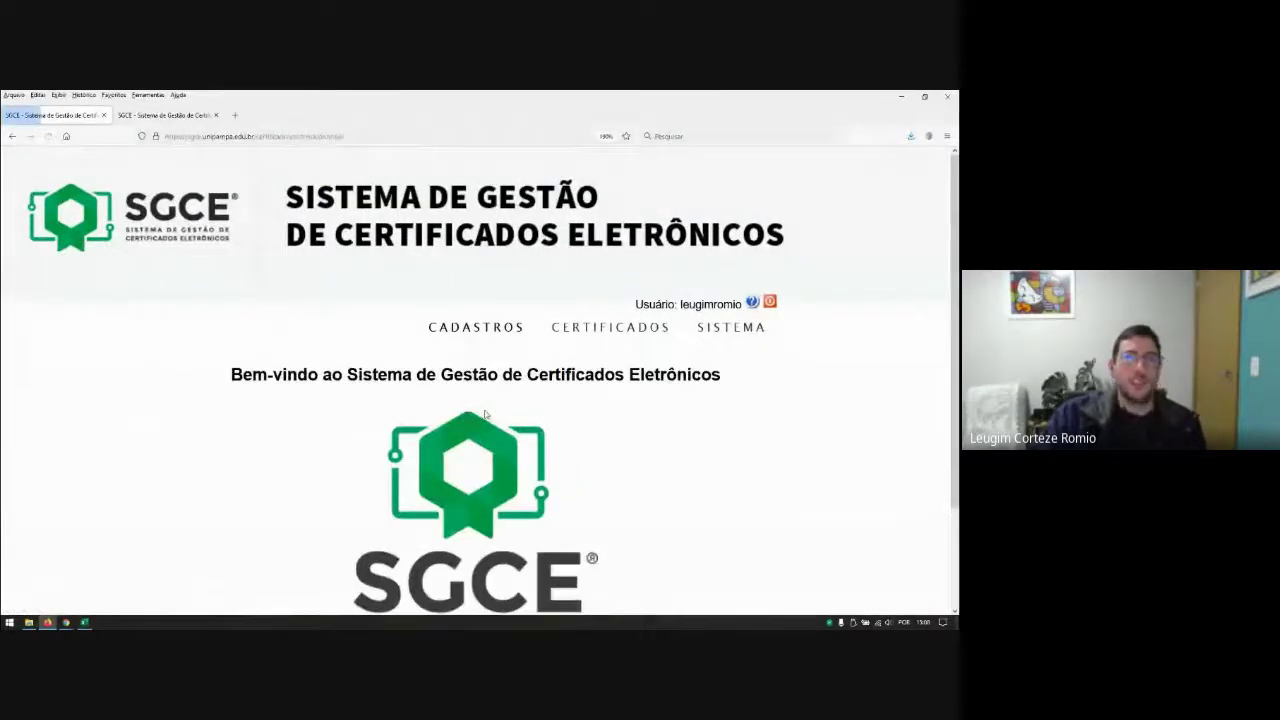
pyautogui.moveTo(604, 331)
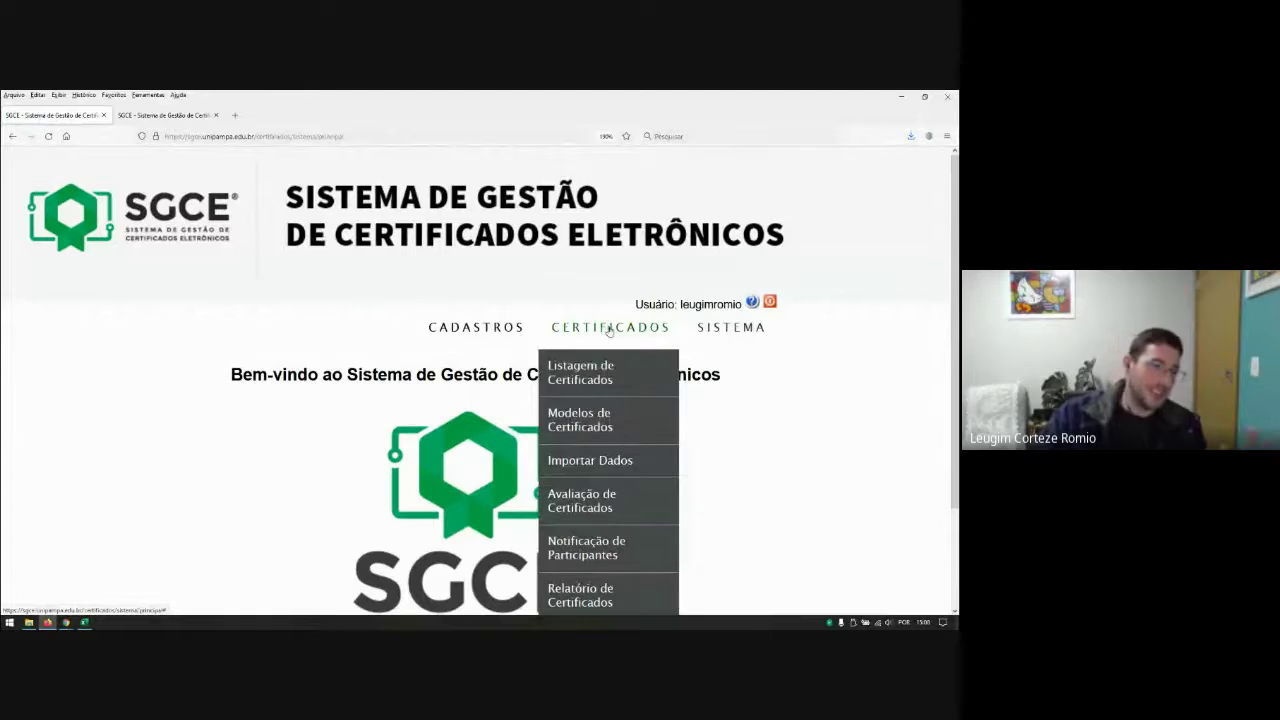
pyautogui.click(582, 500)
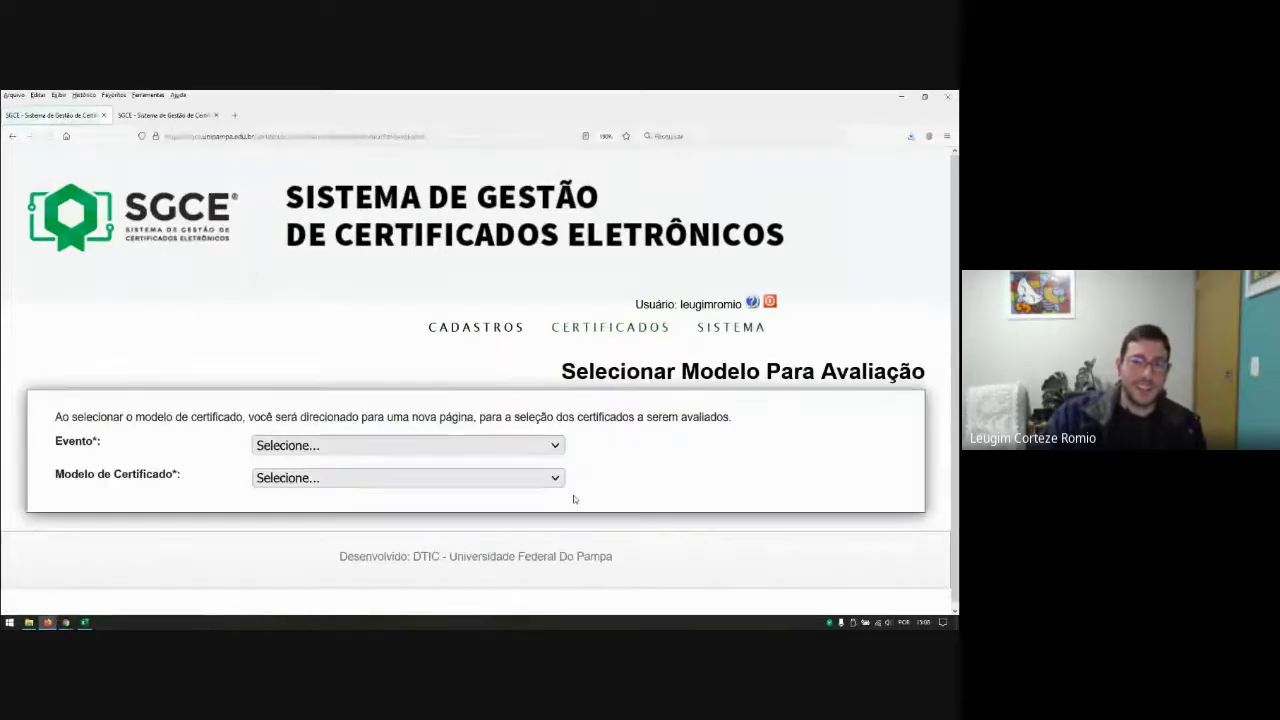
pyautogui.click(410, 445)
pyautogui.click(330, 513)
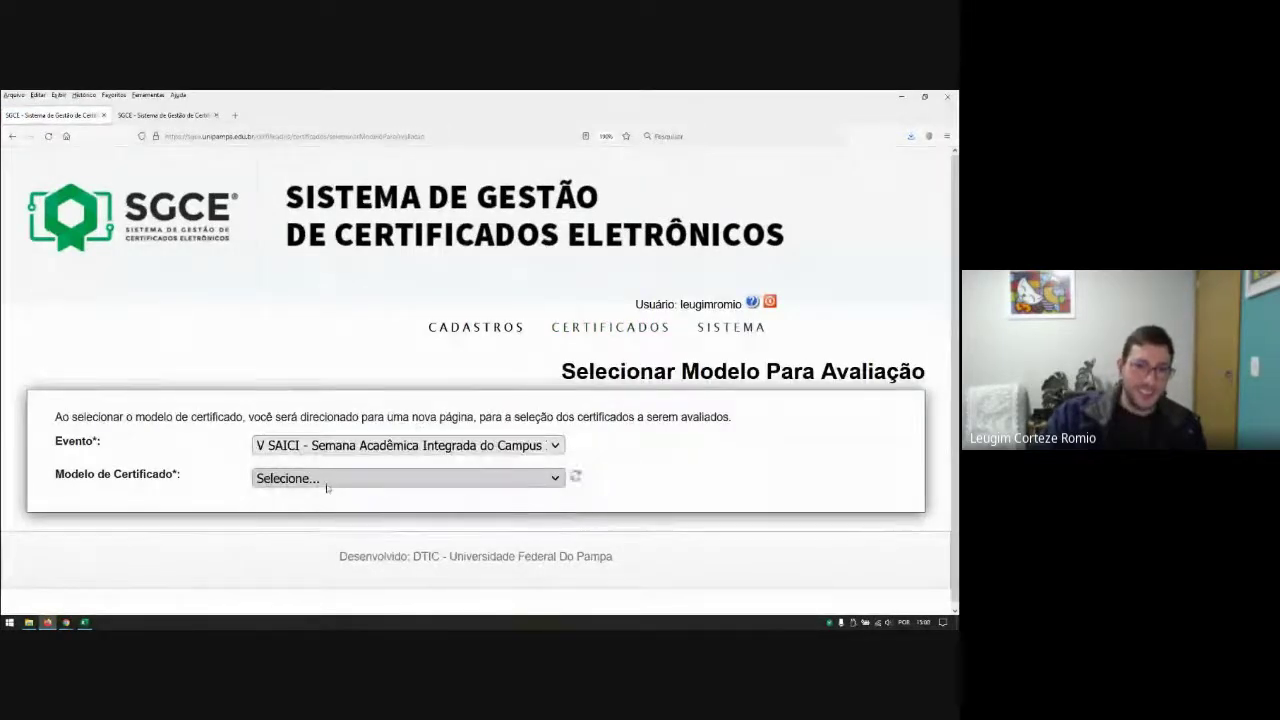
pyautogui.click(327, 484)
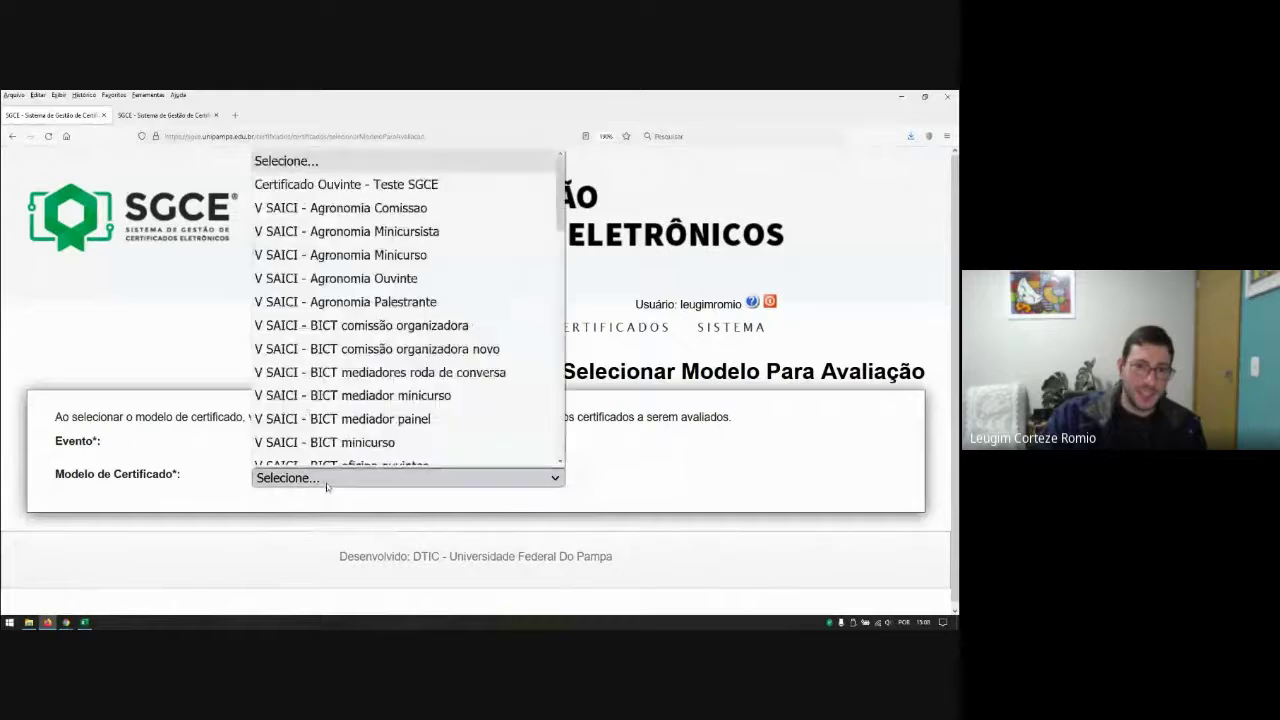
pyautogui.click(343, 195)
pyautogui.scroll(-5, 694, 443)
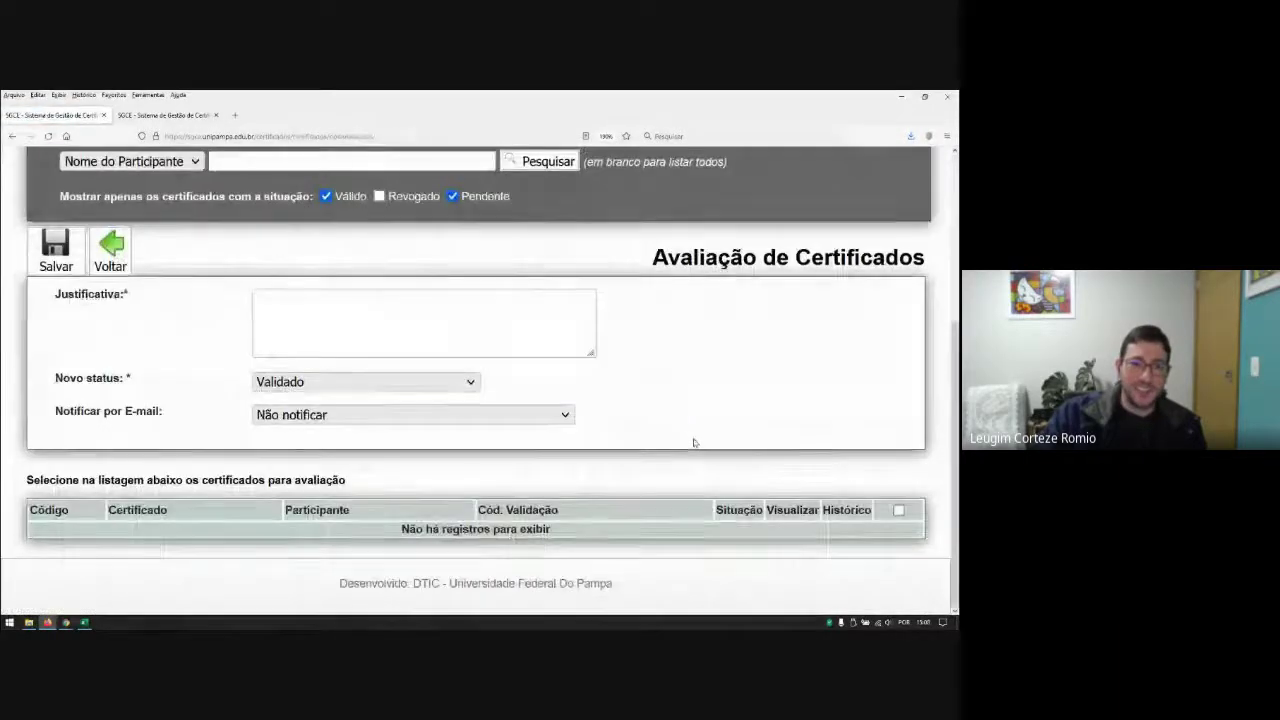
pyautogui.scroll(1, 650, 449)
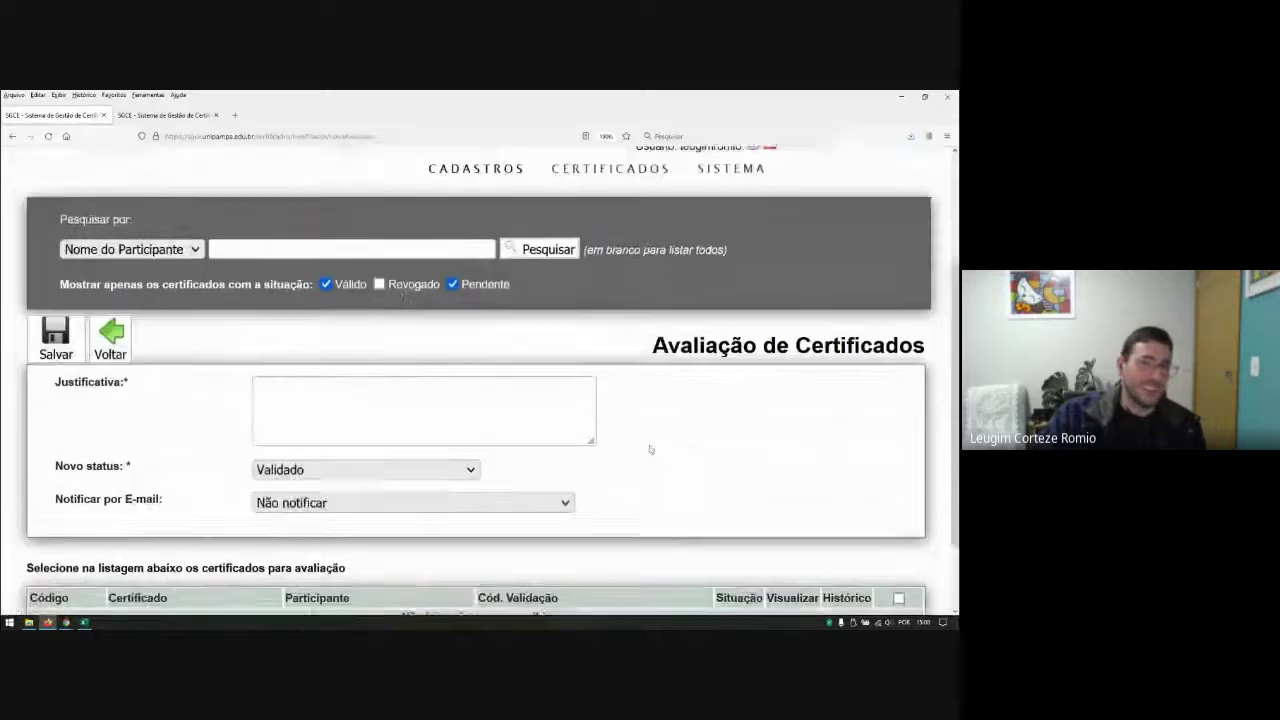
pyautogui.click(402, 298)
pyautogui.click(546, 263)
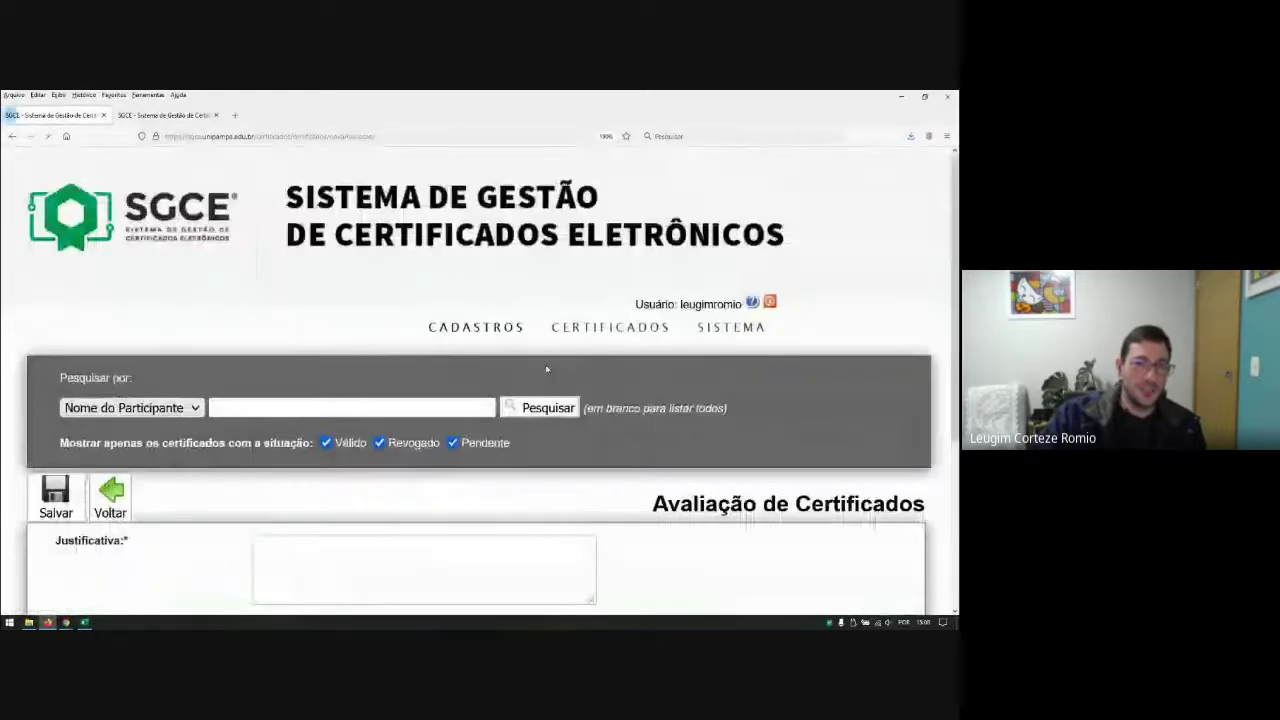
pyautogui.scroll(-3, 549, 366)
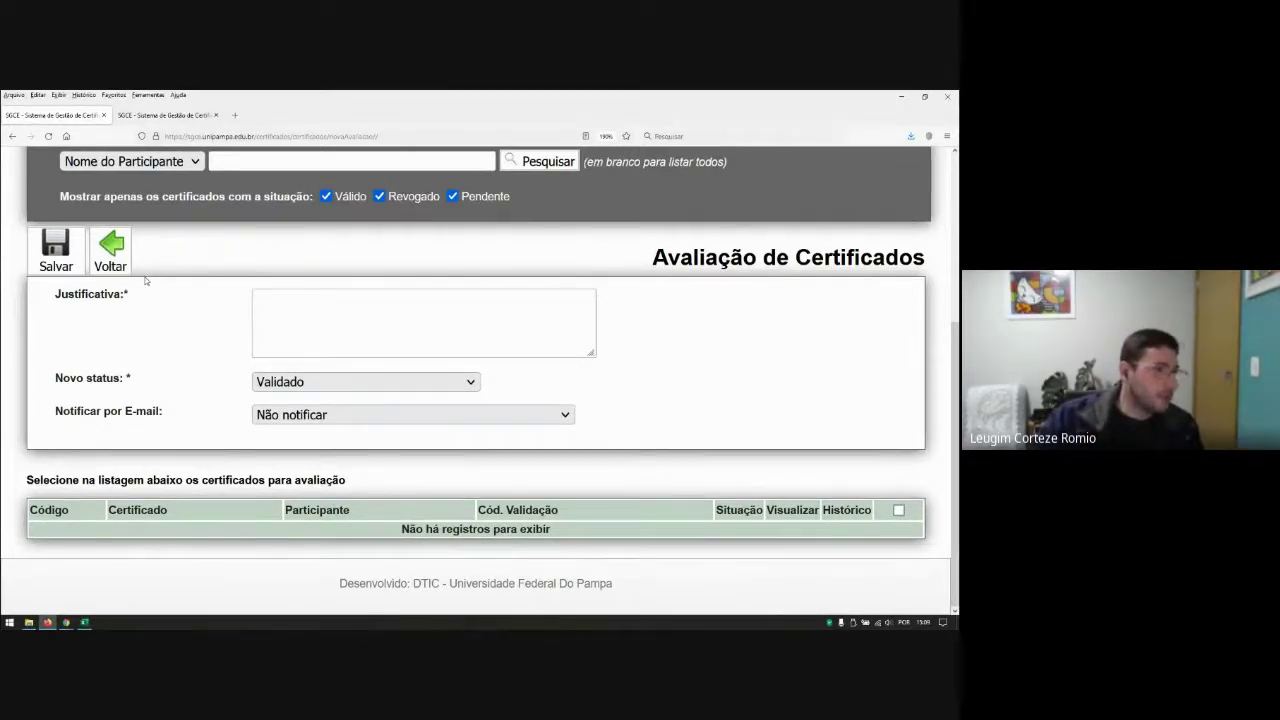
# Step: Open ouvintes_final - OK.csv from the Semana Acadêmica folder in Notepad++
pyautogui.click(28, 623)
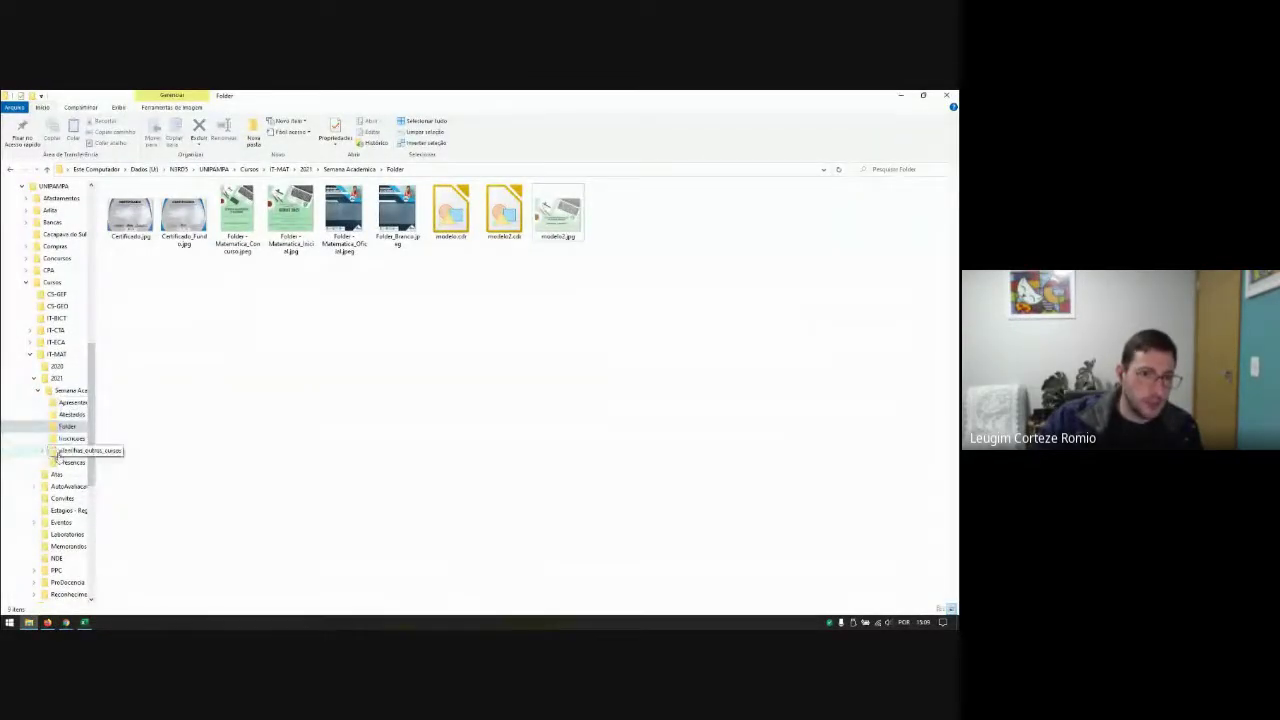
pyautogui.click(60, 392)
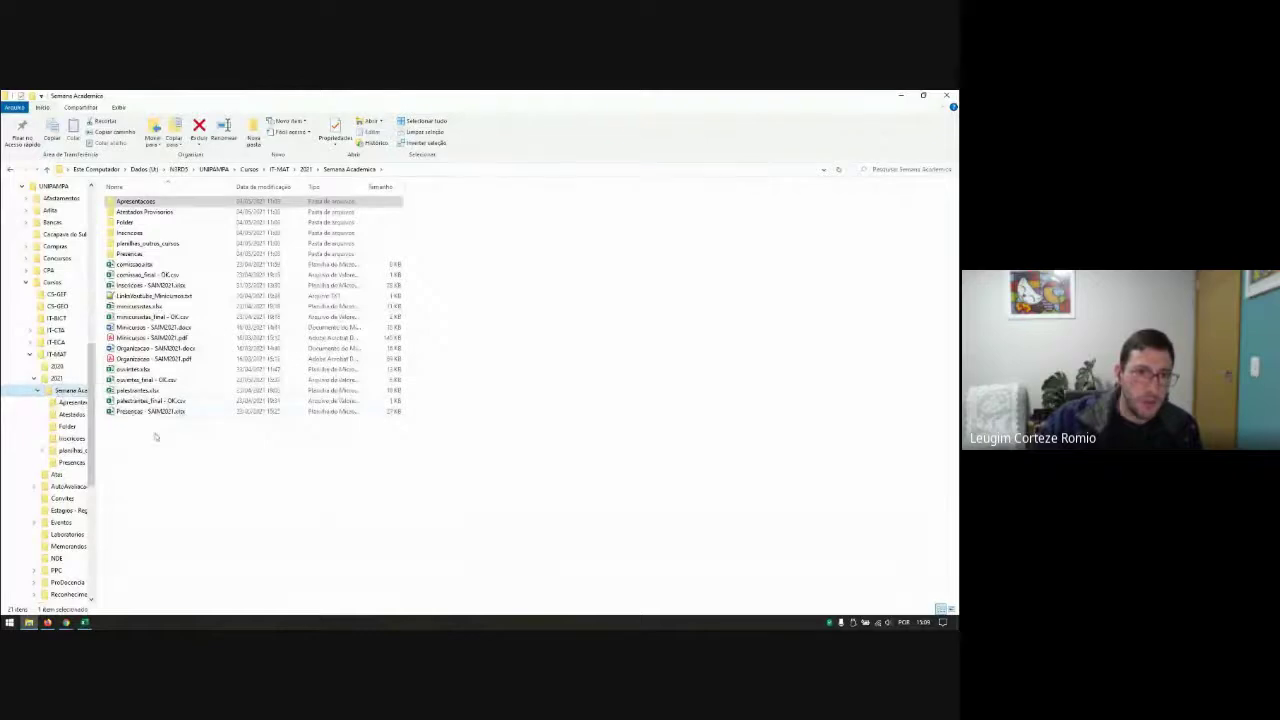
pyautogui.rightClick(143, 381)
pyautogui.click(72, 168)
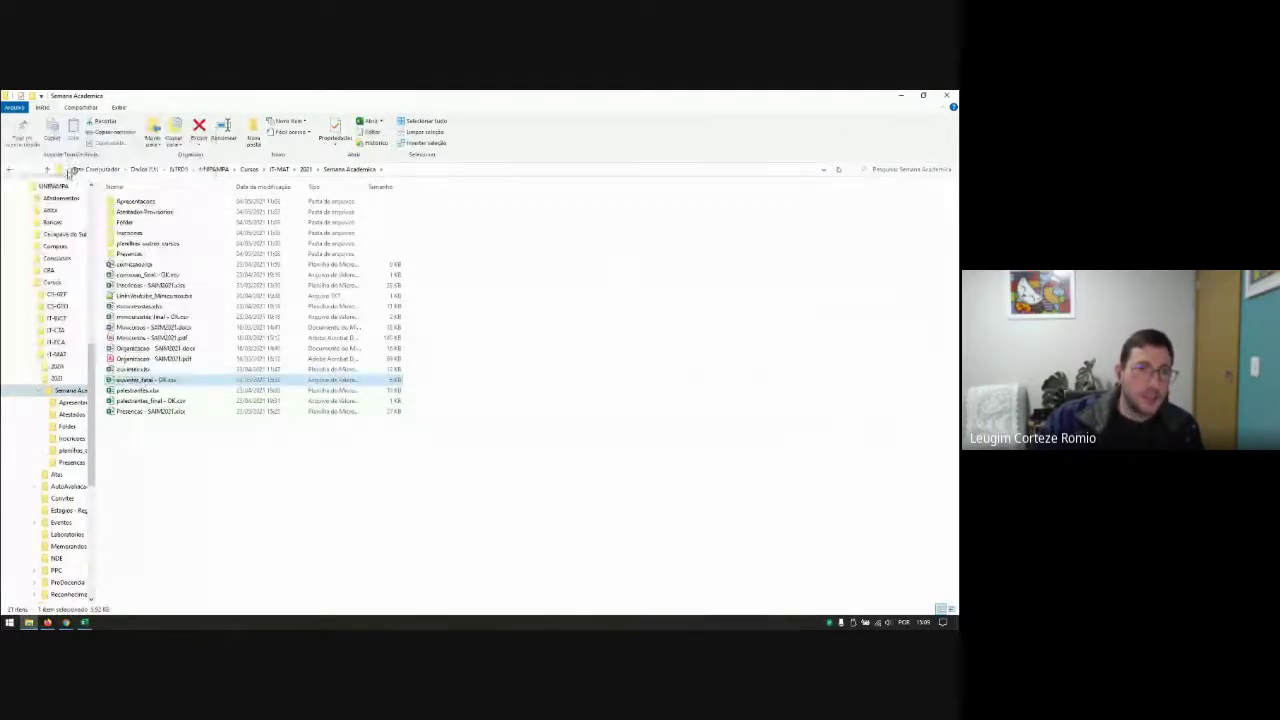
pyautogui.scroll(-1, 335, 378)
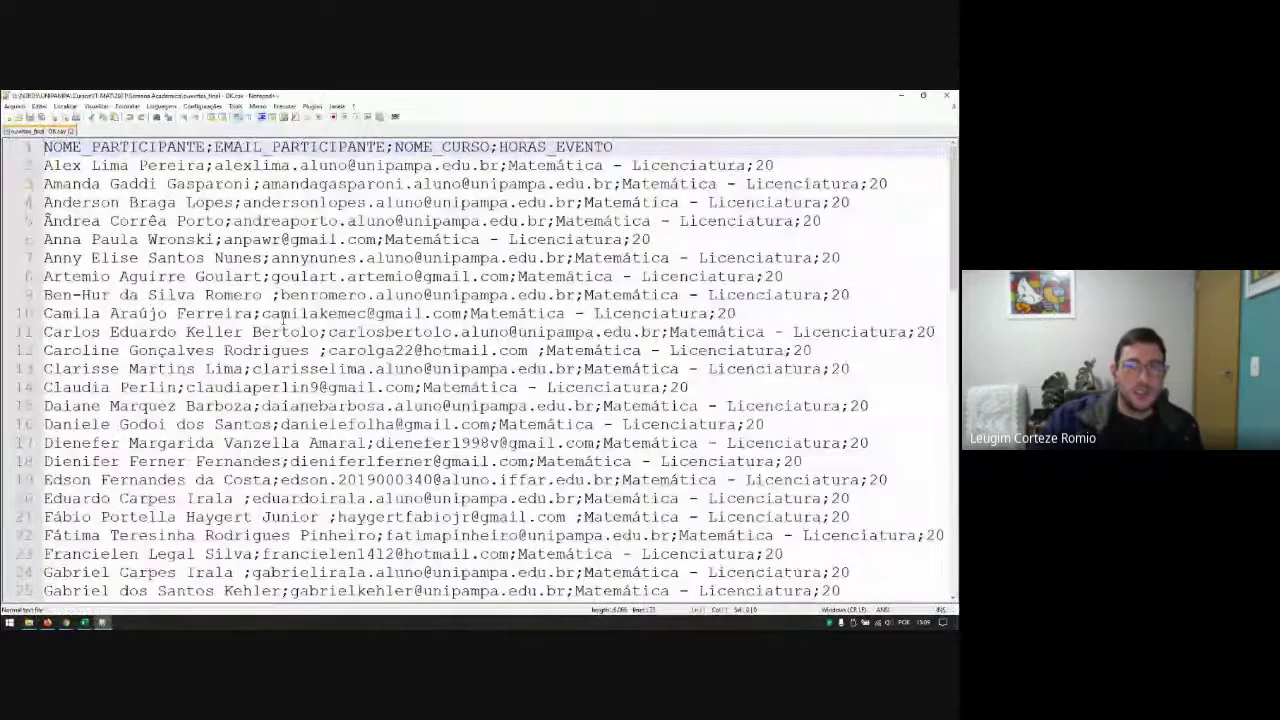
pyautogui.scroll(-8, 284, 318)
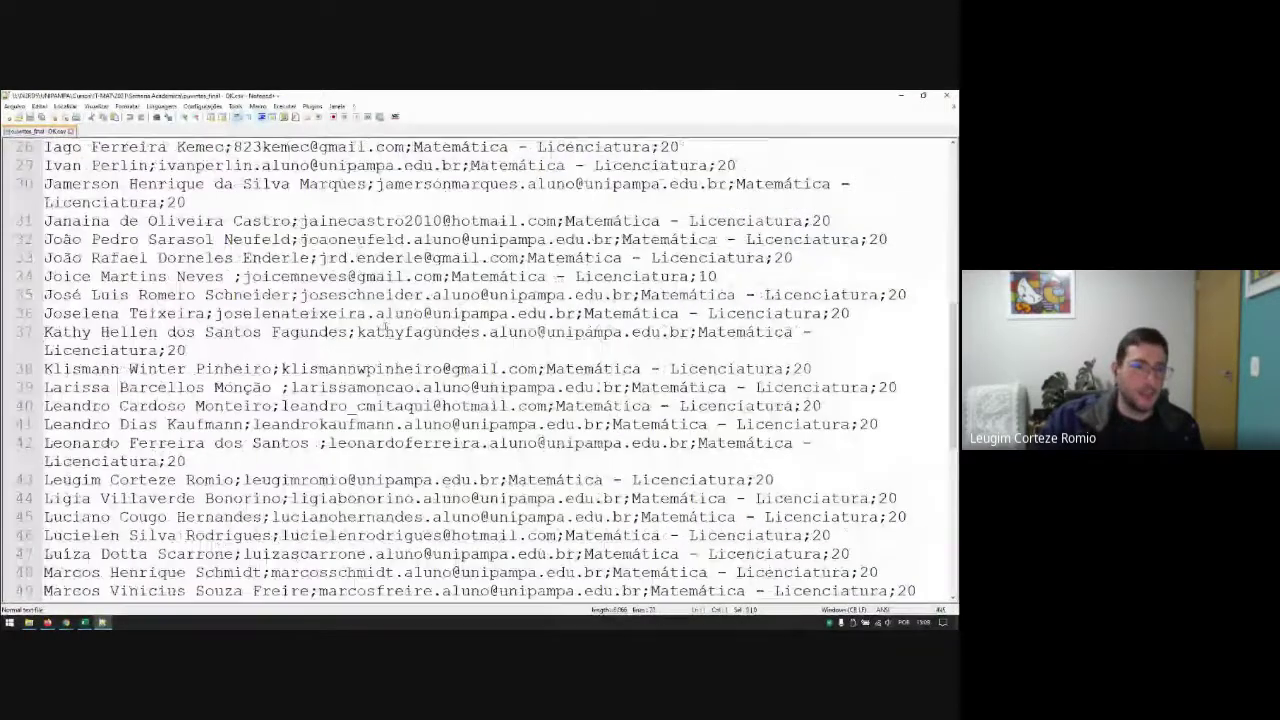
pyautogui.scroll(-8, 385, 325)
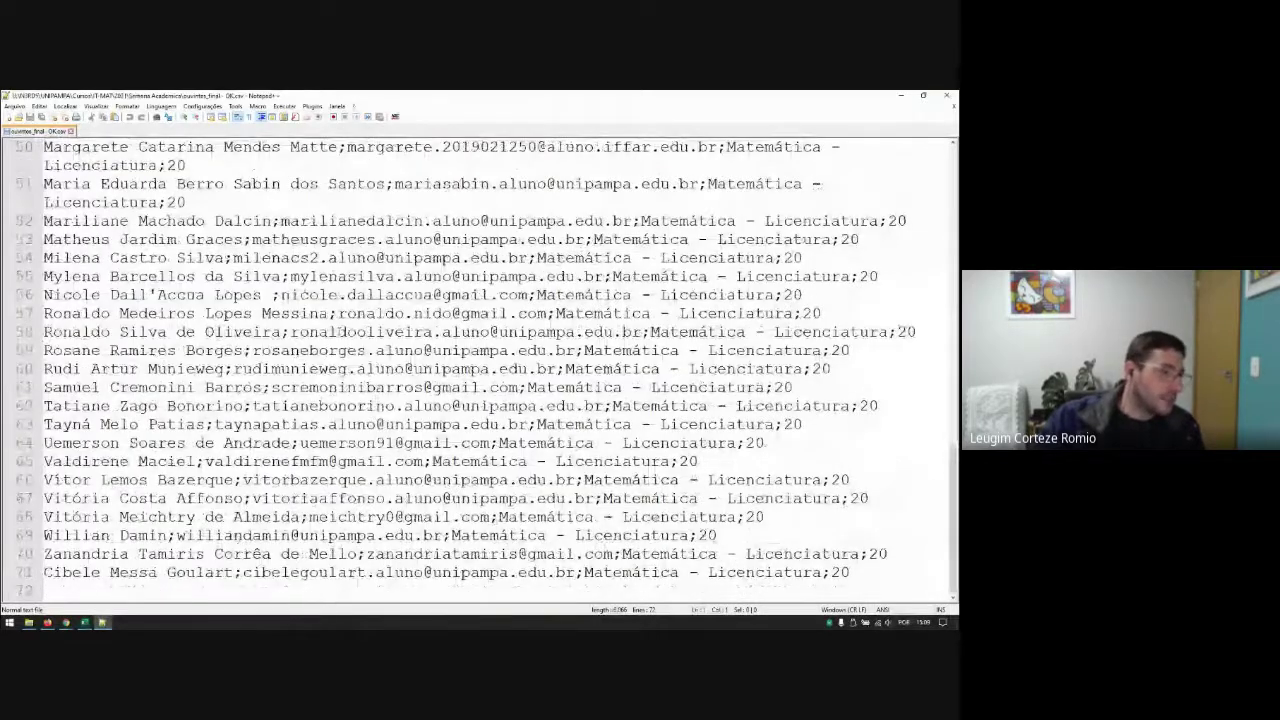
pyautogui.scroll(20, 337, 328)
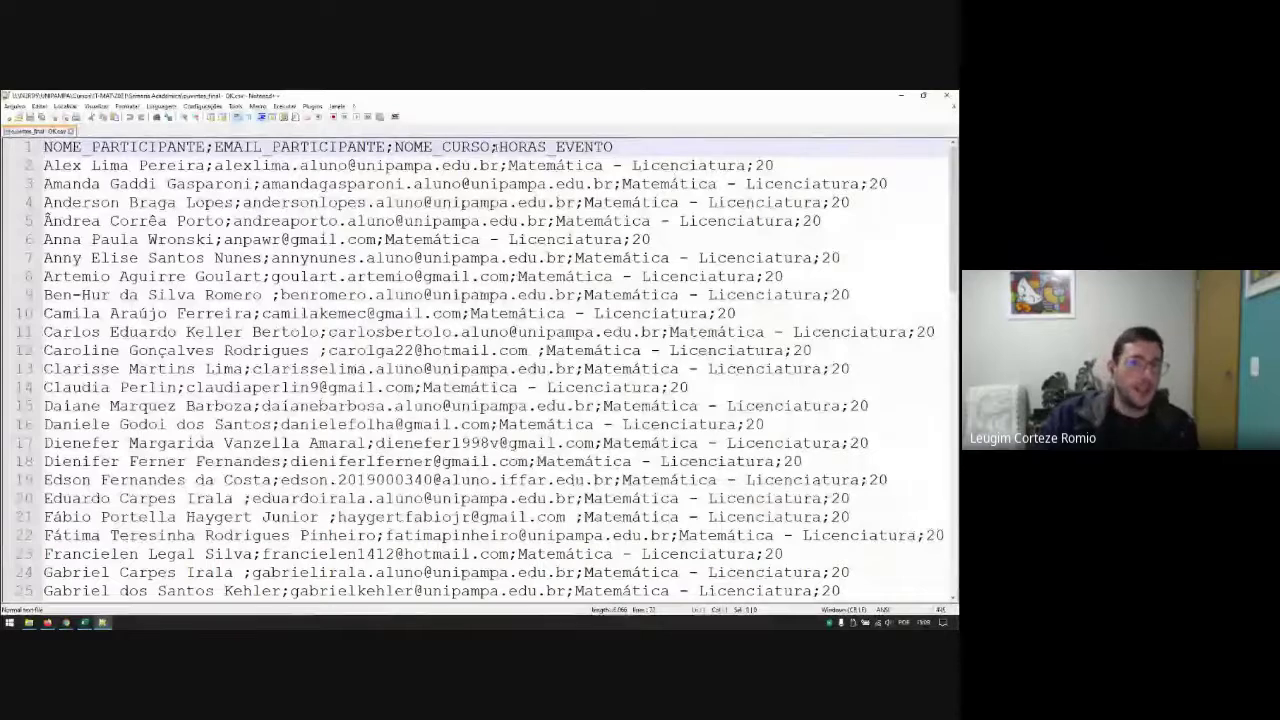
pyautogui.moveTo(497, 147); pyautogui.dragTo(613, 147)
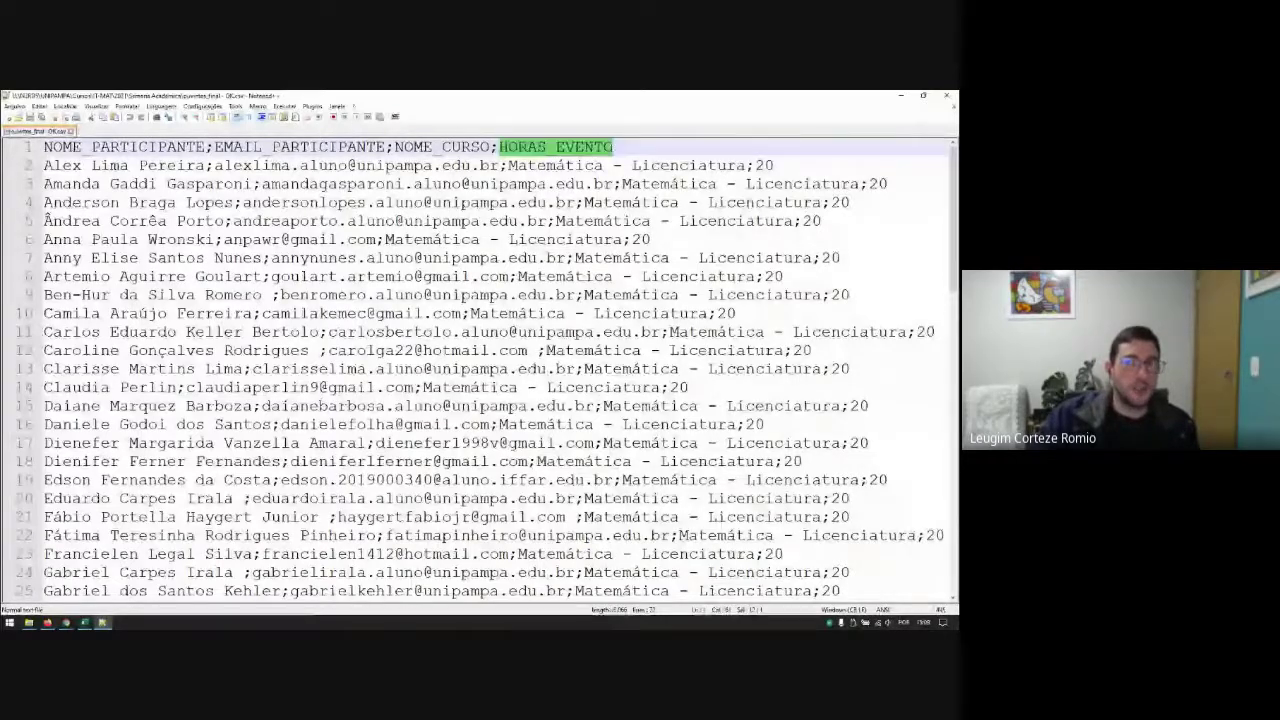
pyautogui.click(613, 184)
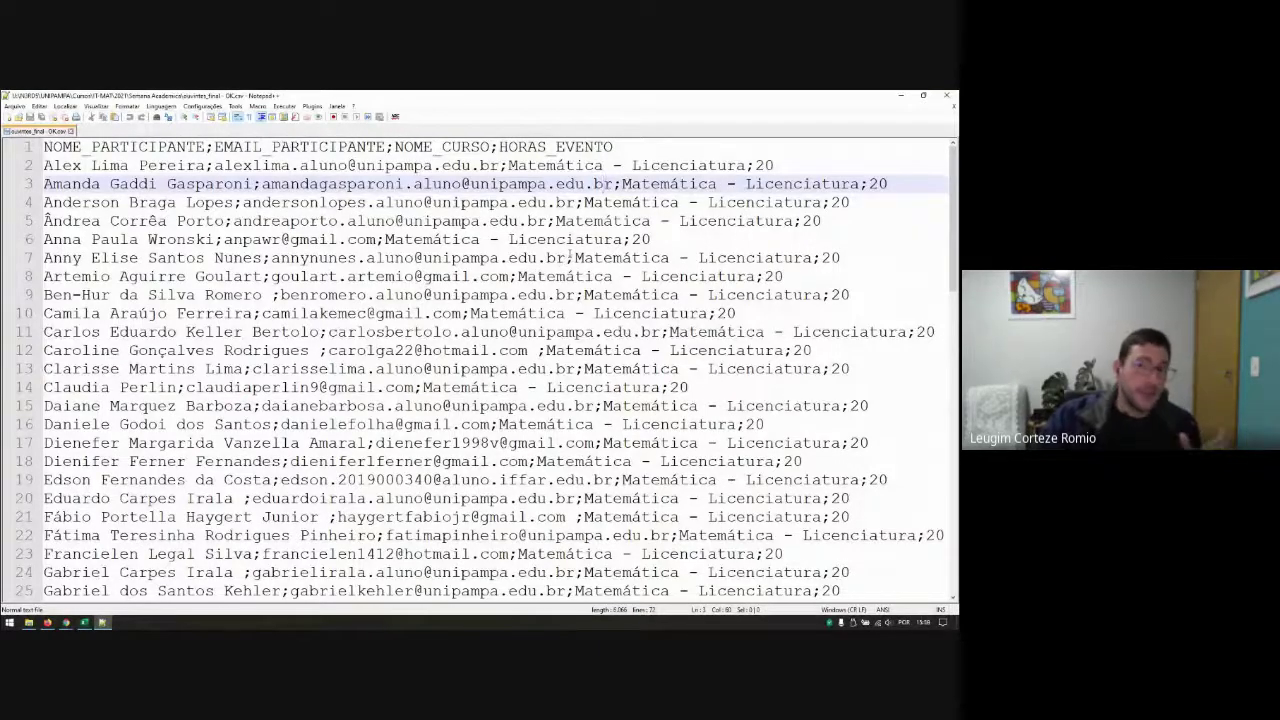
pyautogui.scroll(-2, 901, 368)
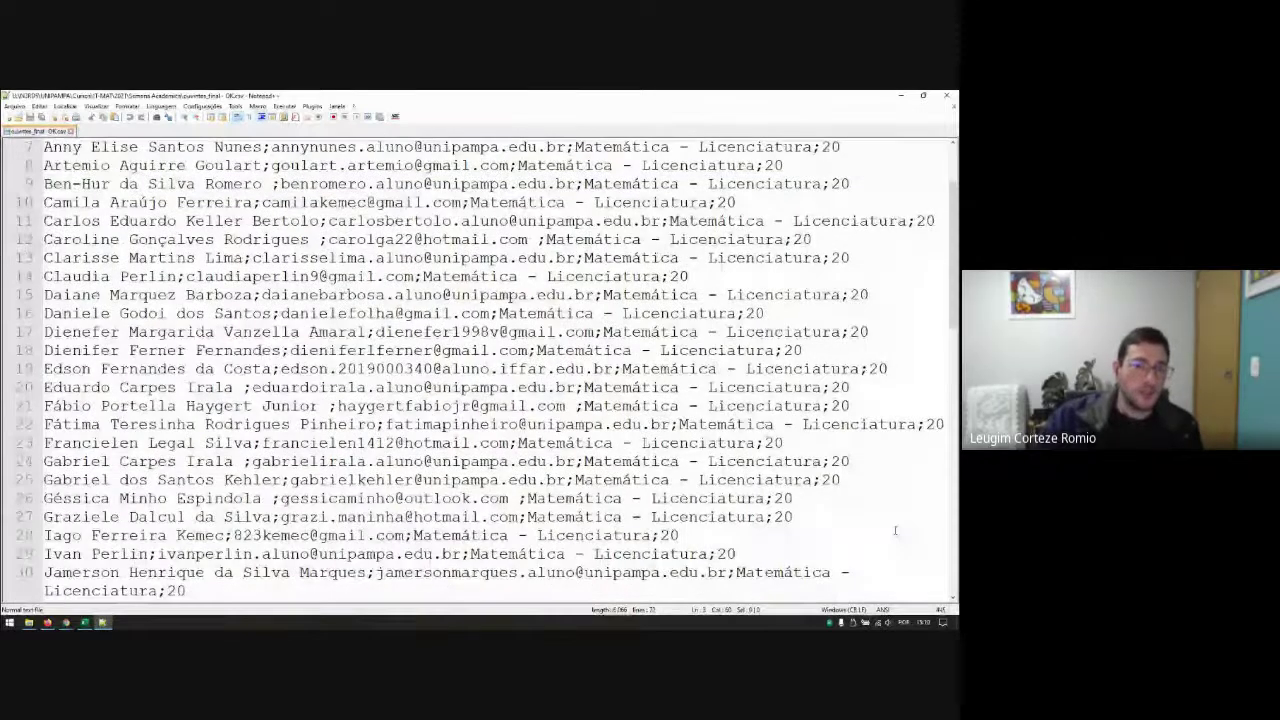
pyautogui.scroll(-2, 600, 503)
pyautogui.scroll(-7, 600, 503)
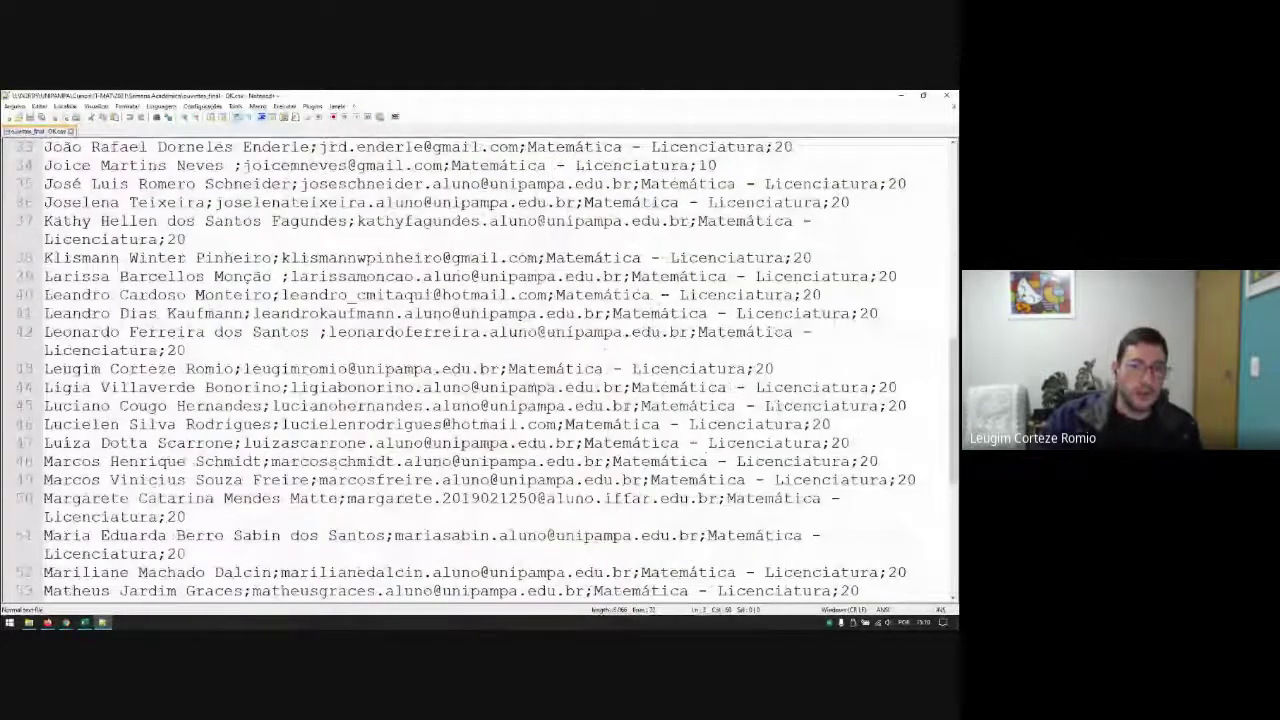
pyautogui.scroll(-6, 480, 370)
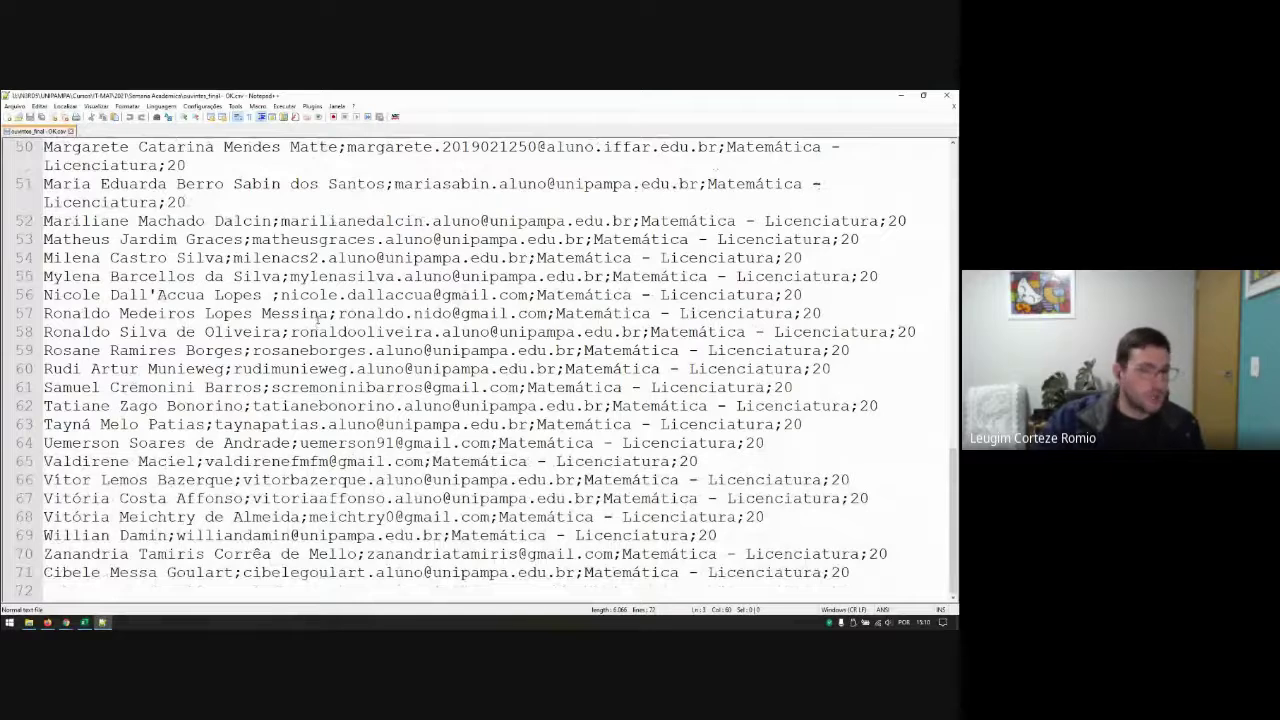
pyautogui.scroll(3, 318, 316)
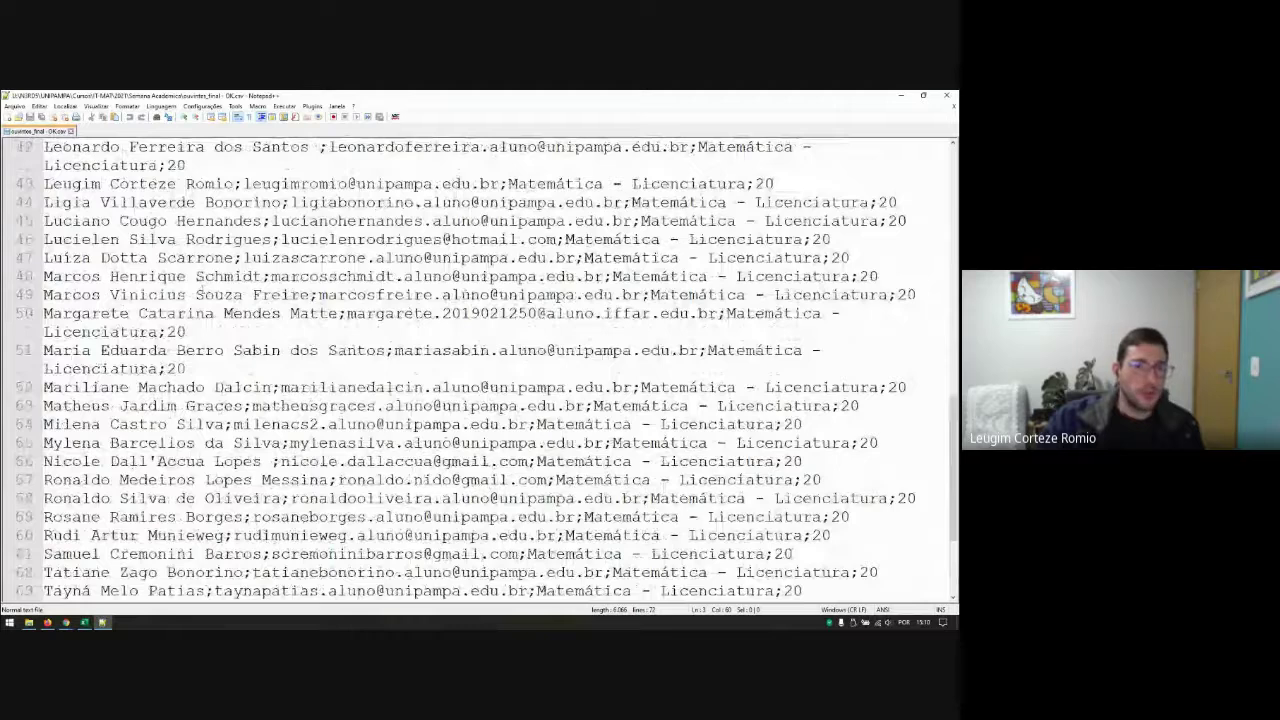
pyautogui.scroll(7, 275, 369)
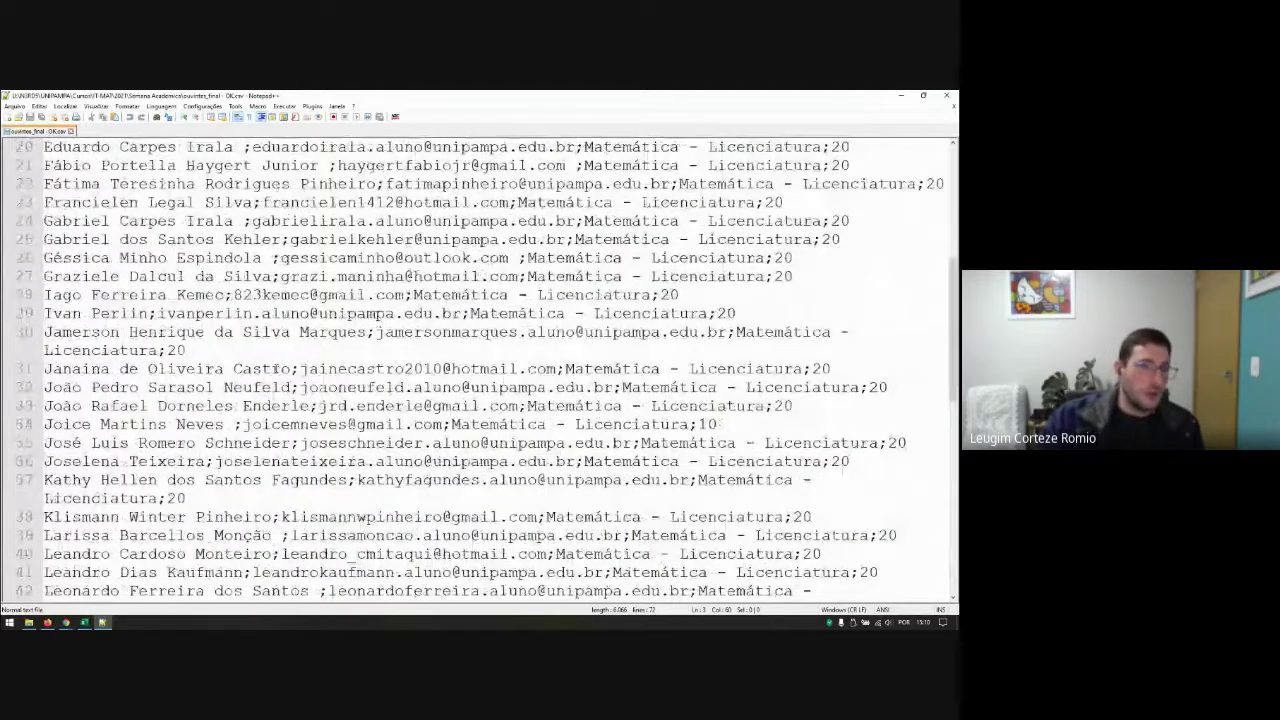
pyautogui.scroll(3, 276, 369)
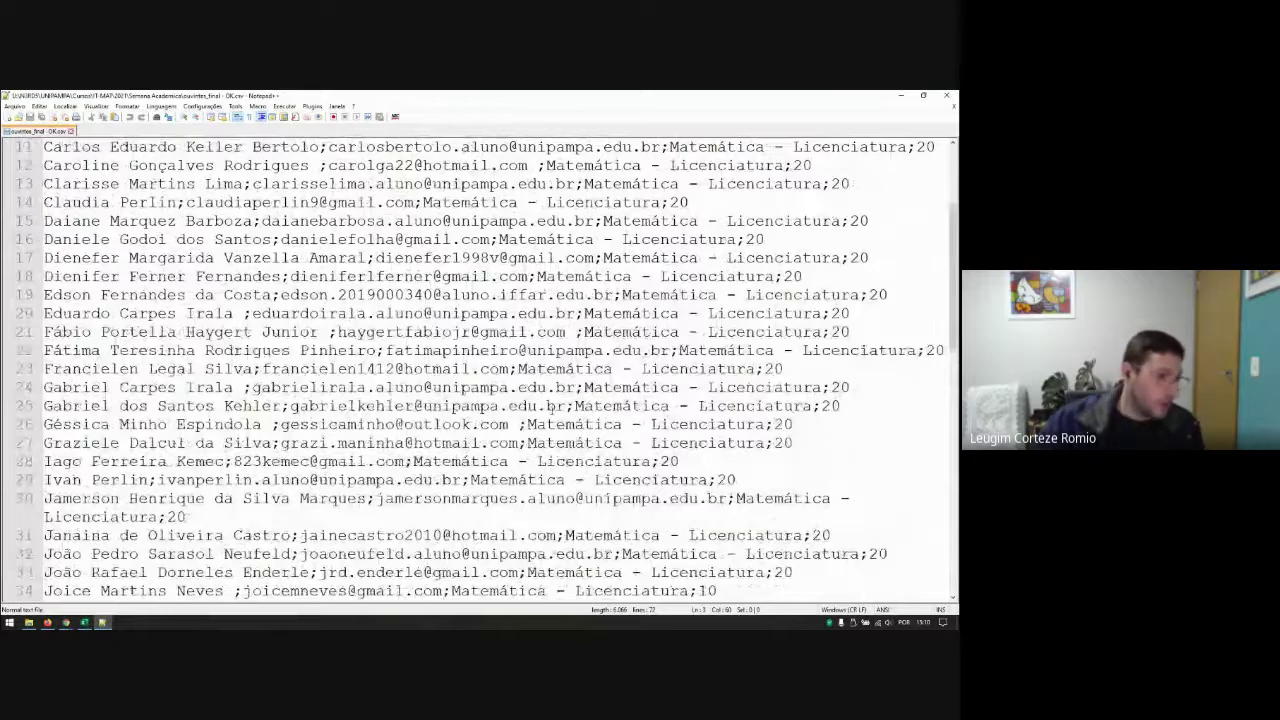
pyautogui.scroll(1, 458, 368)
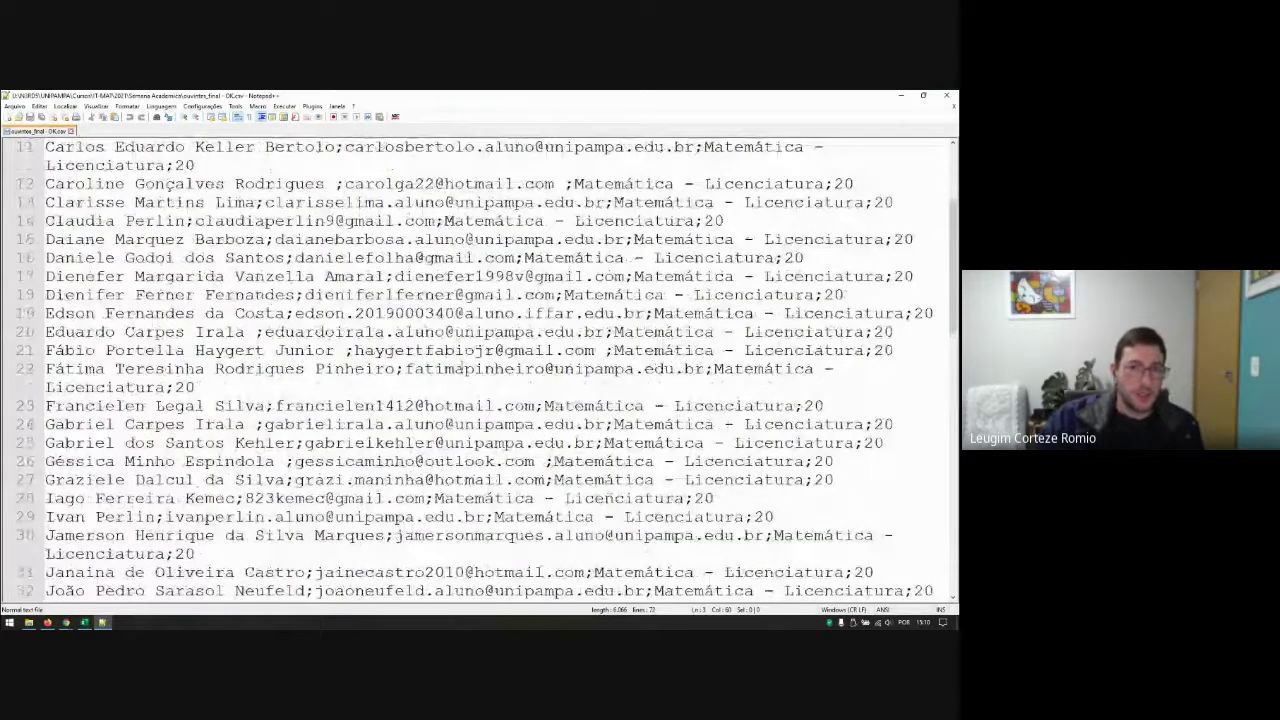
# Step: Review the participant entries on lines 21, 28 and 29, highlighting the line-21 e-mail and 'gmail'
pyautogui.moveTo(355, 350); pyautogui.dragTo(597, 351)
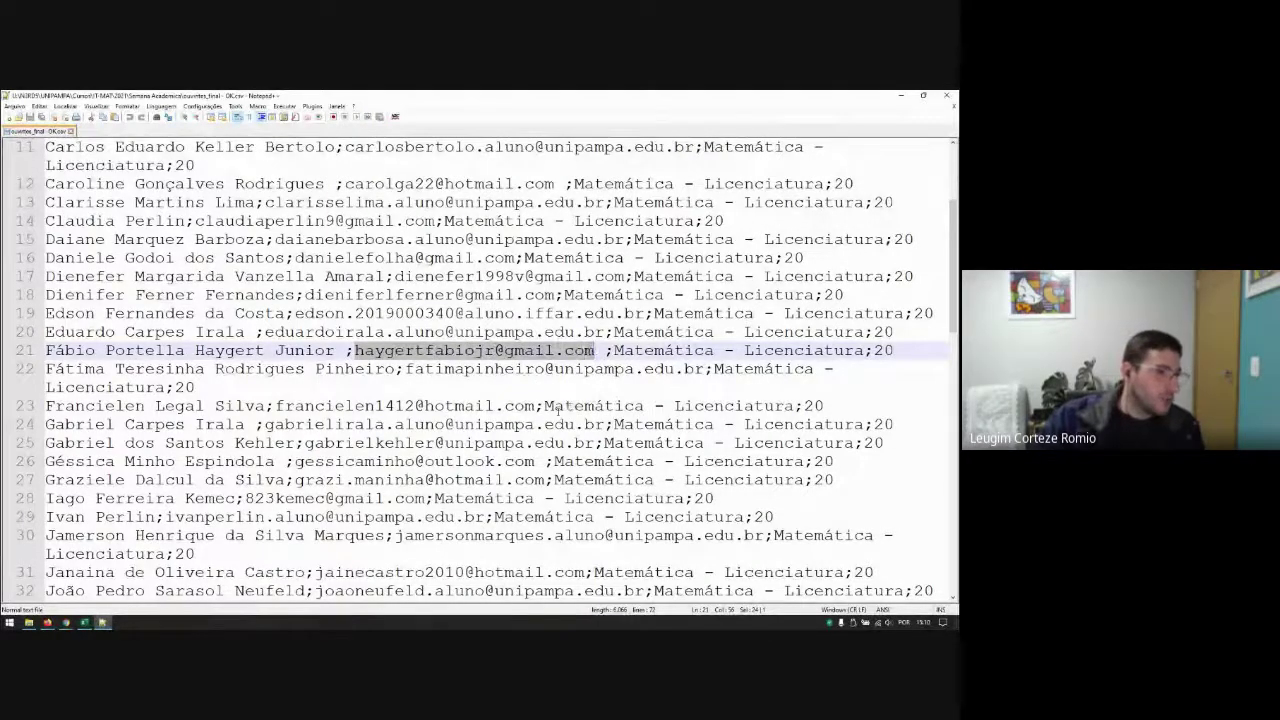
pyautogui.click(558, 405)
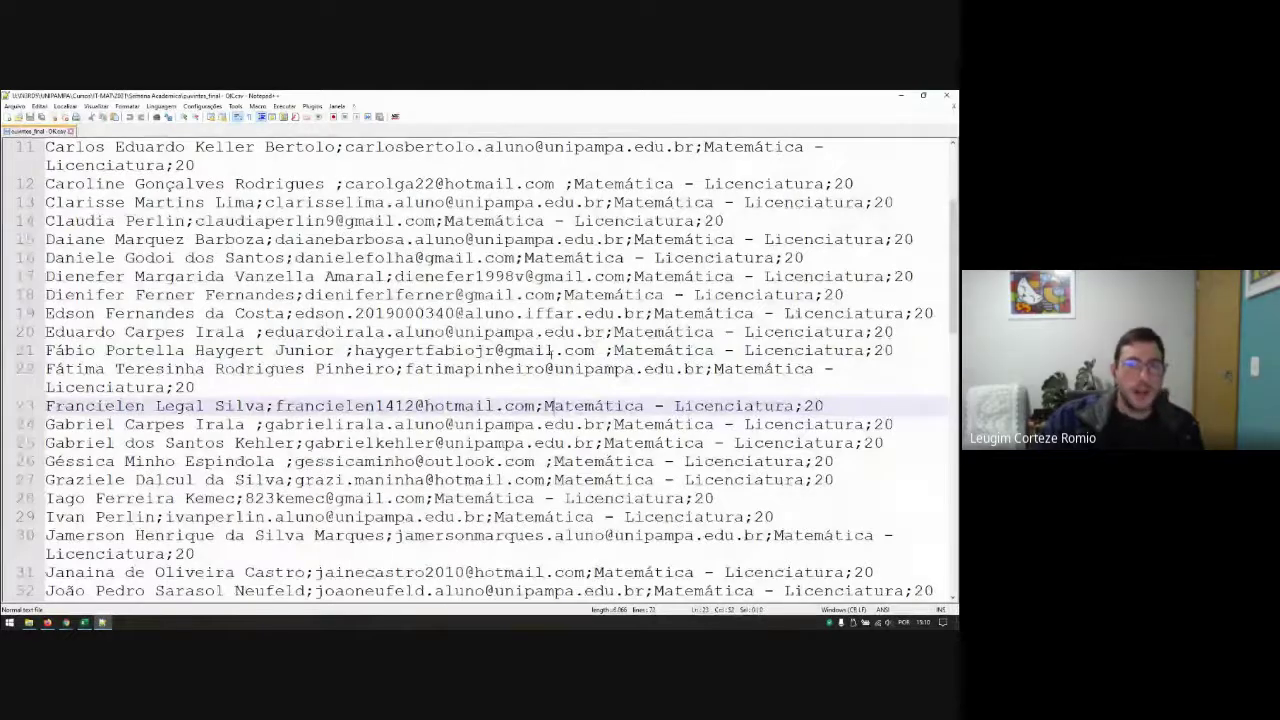
pyautogui.click(549, 350)
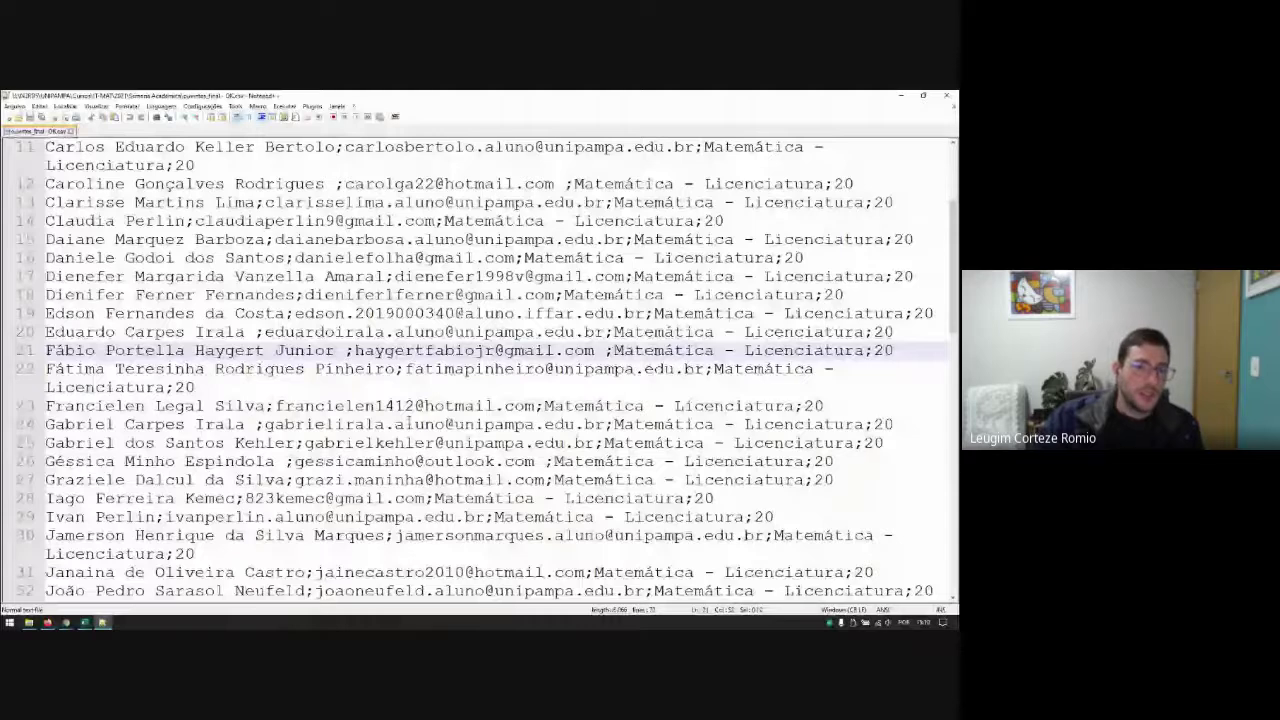
pyautogui.doubleClick(355, 498)
pyautogui.click(425, 517)
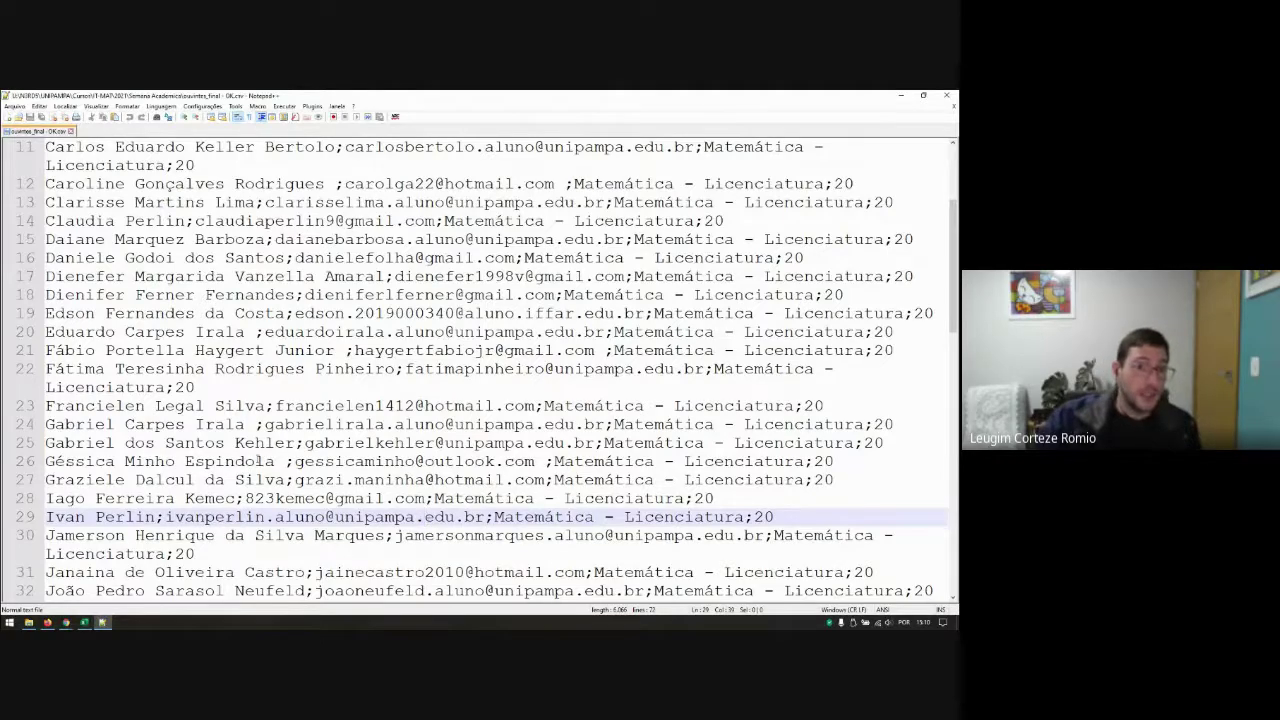
# Step: Zoom out, then close the participant CSV and exit Notepad++
pyautogui.scroll(-1, 270, 461)
pyautogui.scroll(-1, 258, 455)
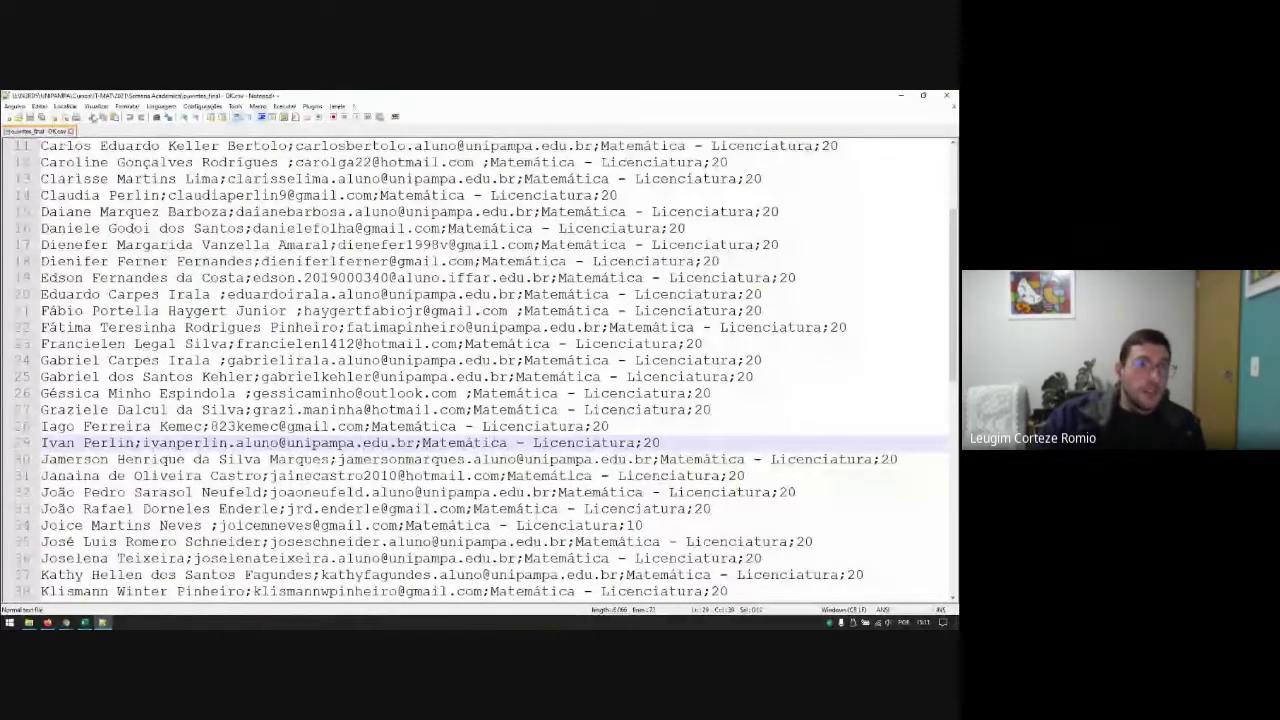
pyautogui.click(72, 131)
pyautogui.click(946, 95)
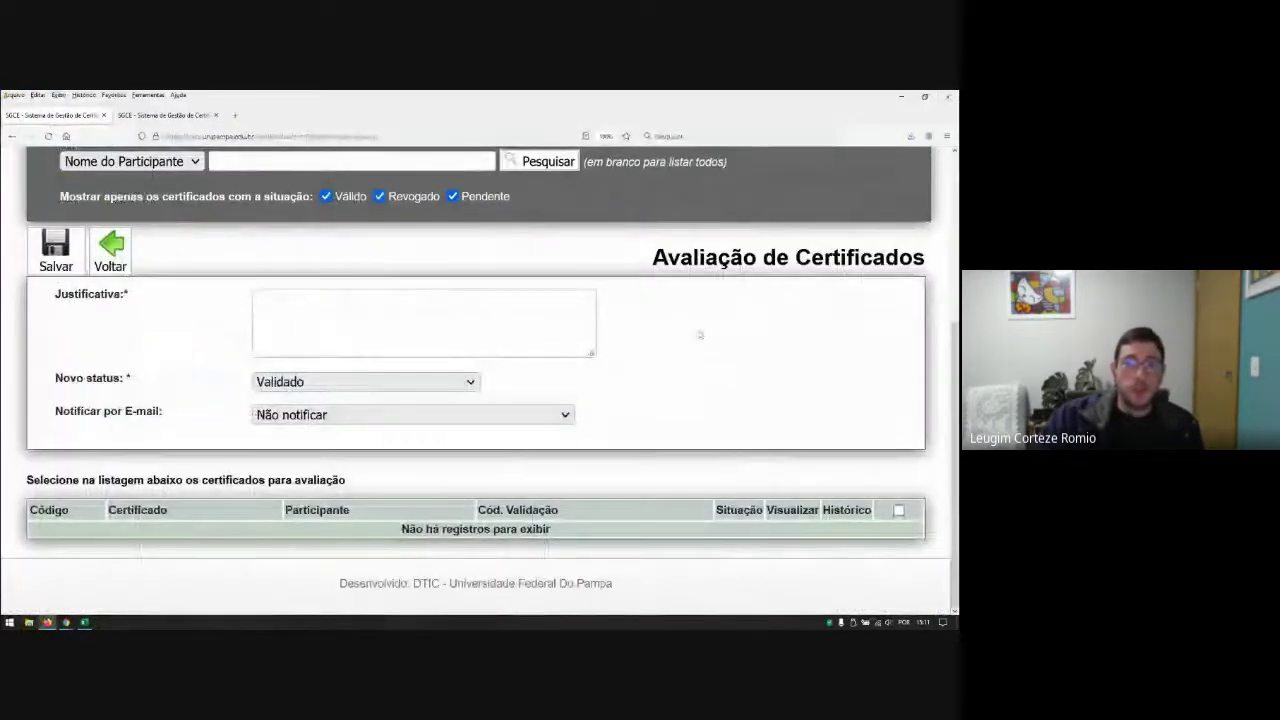
# Step: Trim the SGCE page URL to its base address to reach the login page
pyautogui.scroll(3, 700, 335)
pyautogui.scroll(1, 702, 337)
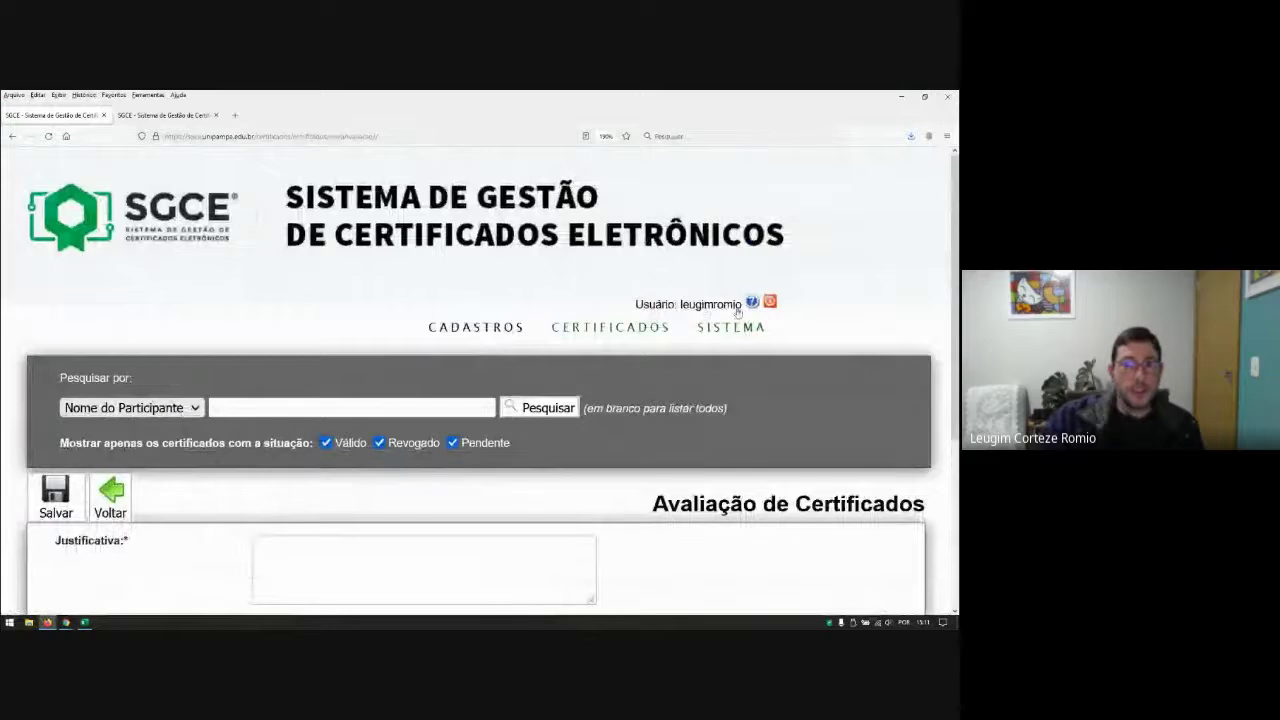
pyautogui.click(294, 137)
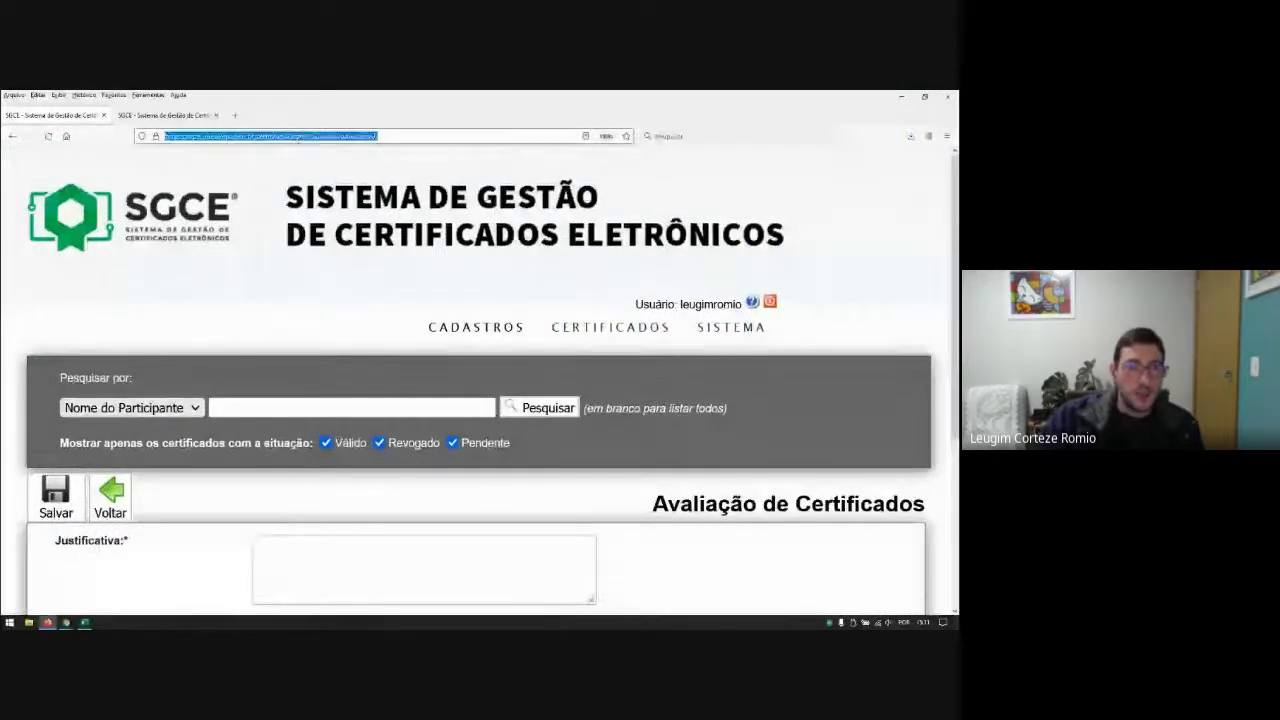
pyautogui.moveTo(293, 137); pyautogui.dragTo(476, 140)
pyautogui.press('BackSpace')
pyautogui.press('Return')
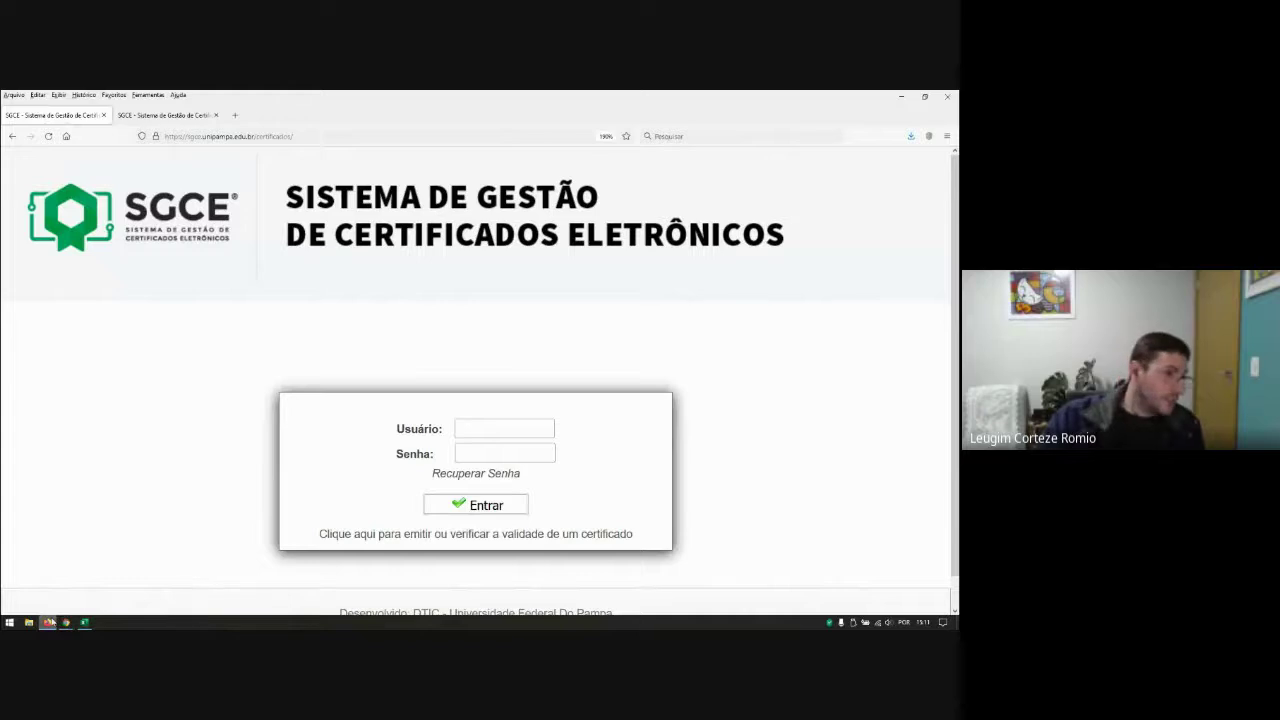
pyautogui.moveTo(49, 623)
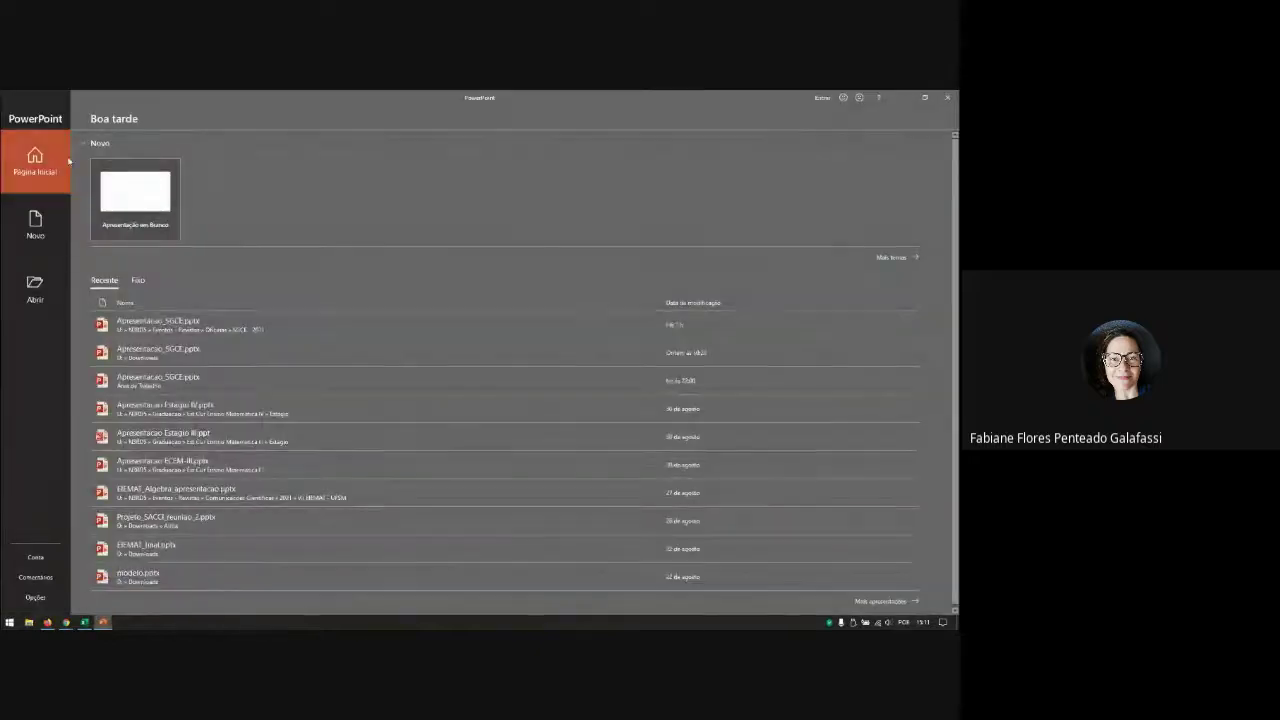
# Step: Open Apresentacao_SGCE.pptx from recent presentations and run its slide show from the first slide
pyautogui.click(137, 203)
pyautogui.click(20, 114)
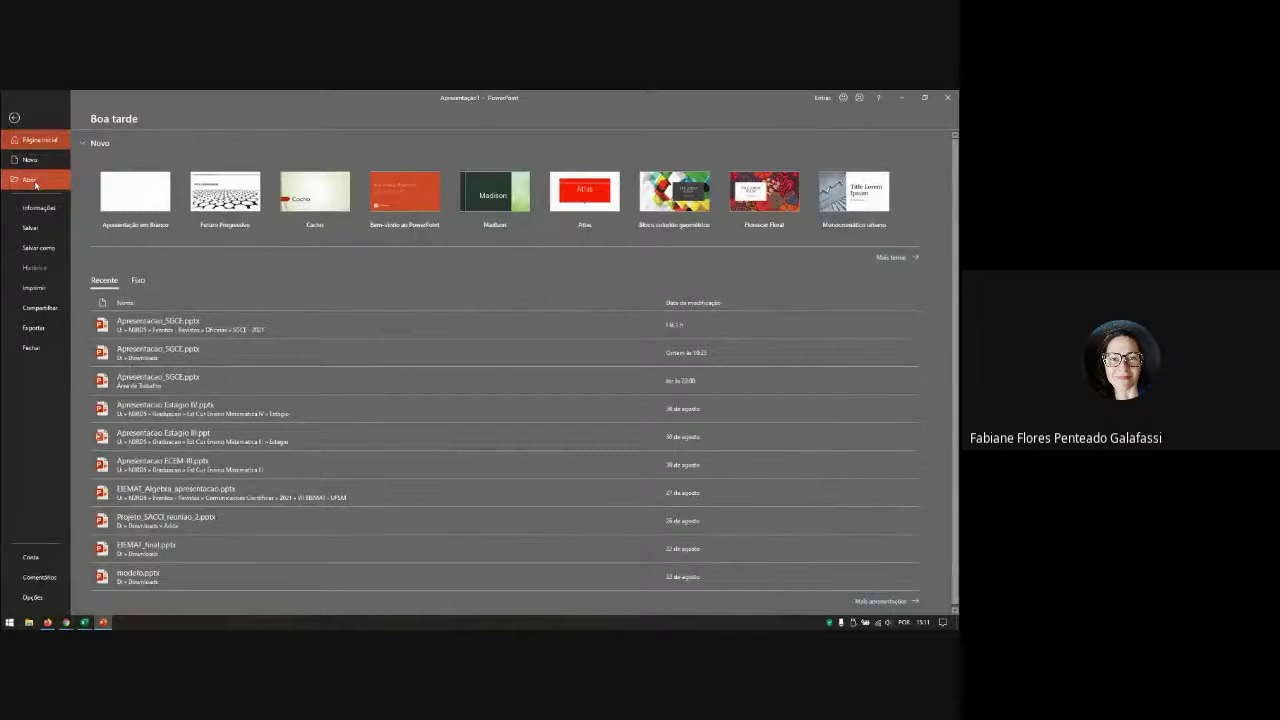
pyautogui.click(150, 325)
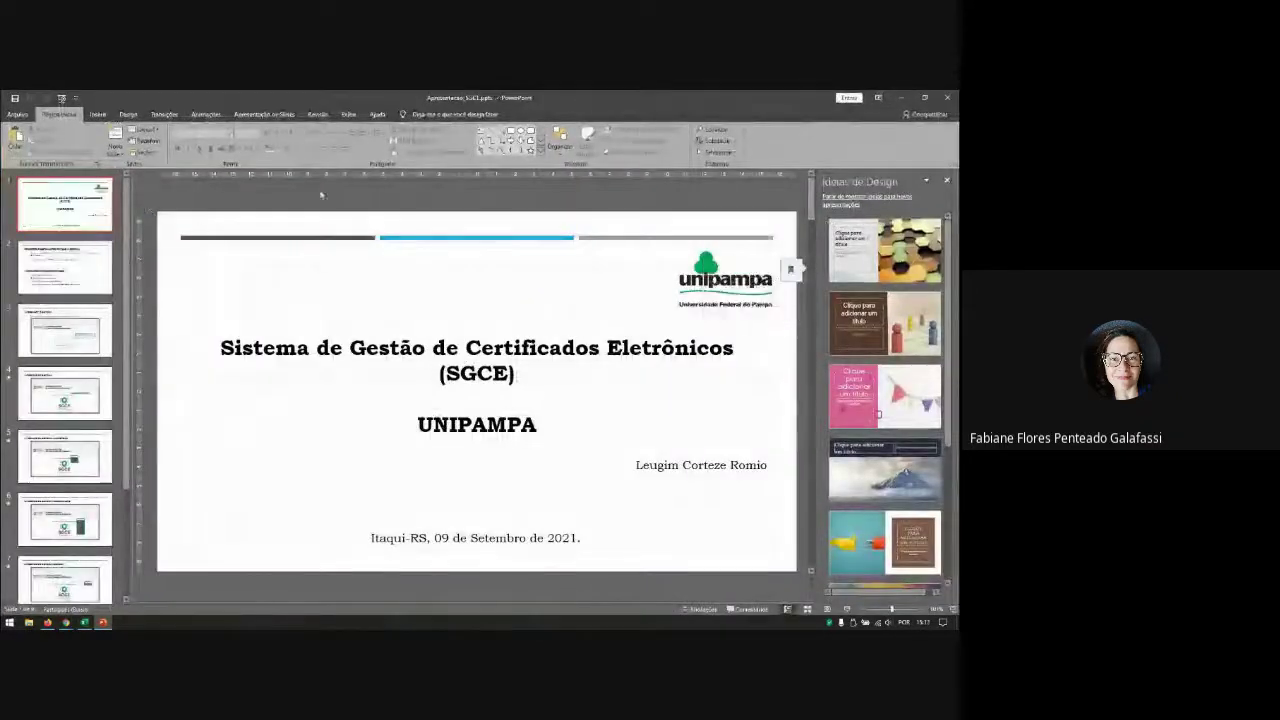
pyautogui.press('F5')
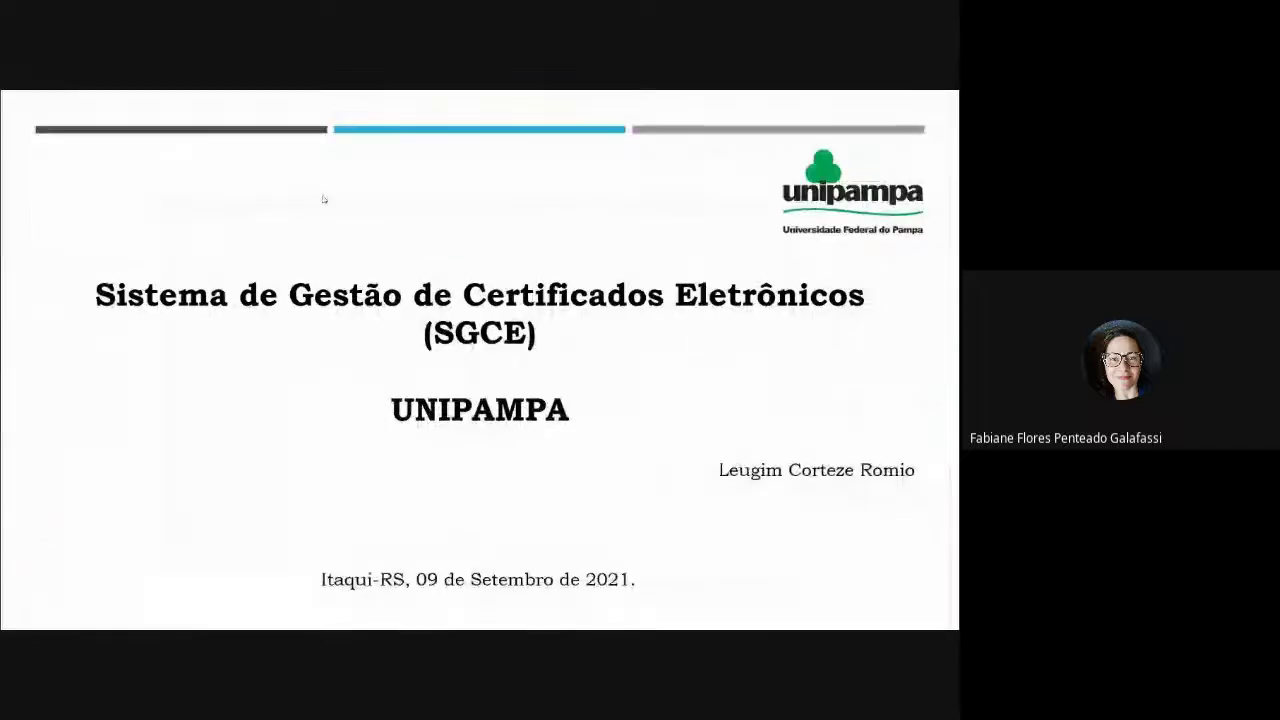